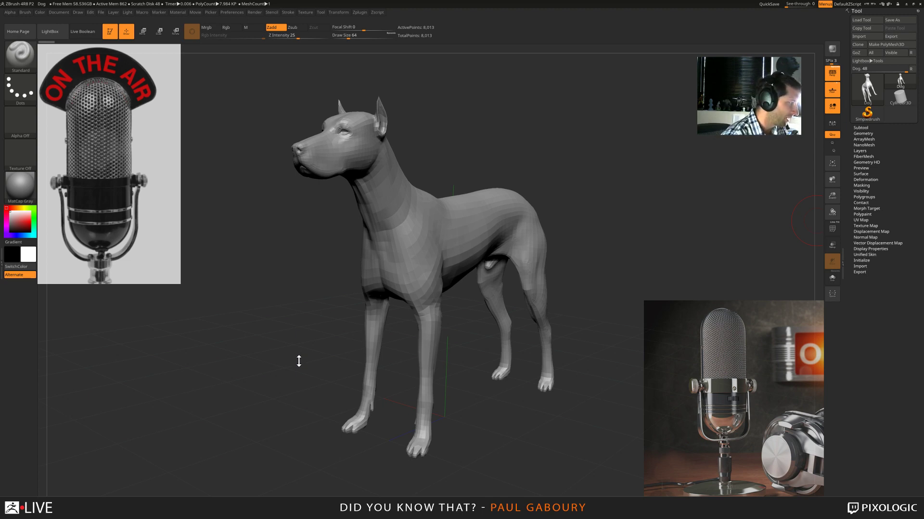
{"action": "left_click_drag", "start_coordinate": [527, 396], "coordinate": [517, 397]}
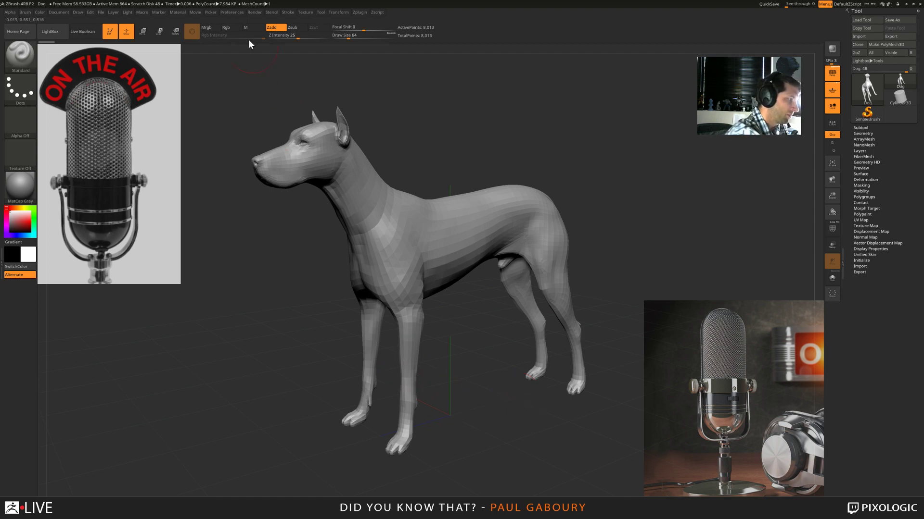
{"action": "left_click", "coordinate": [234, 13]}
{"action": "left_click", "coordinate": [246, 172]}
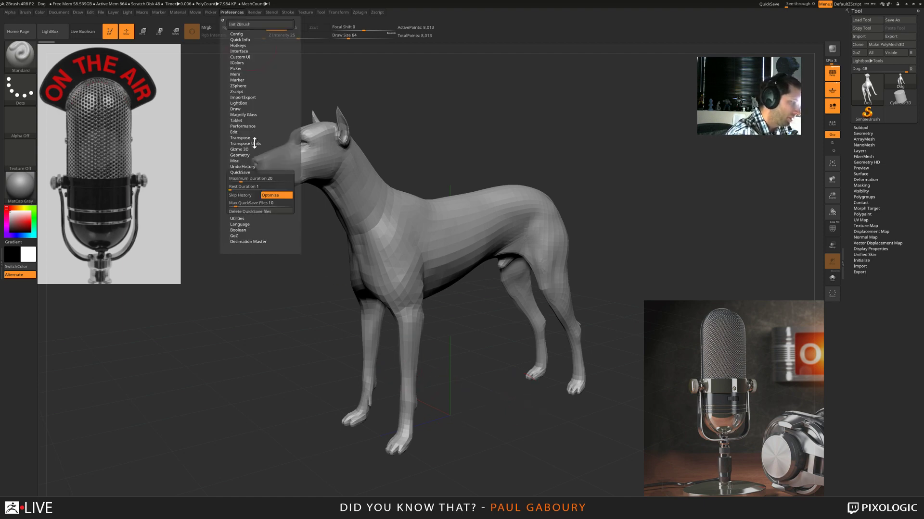
{"action": "left_click", "coordinate": [242, 51]}
{"action": "left_click", "coordinate": [237, 58]}
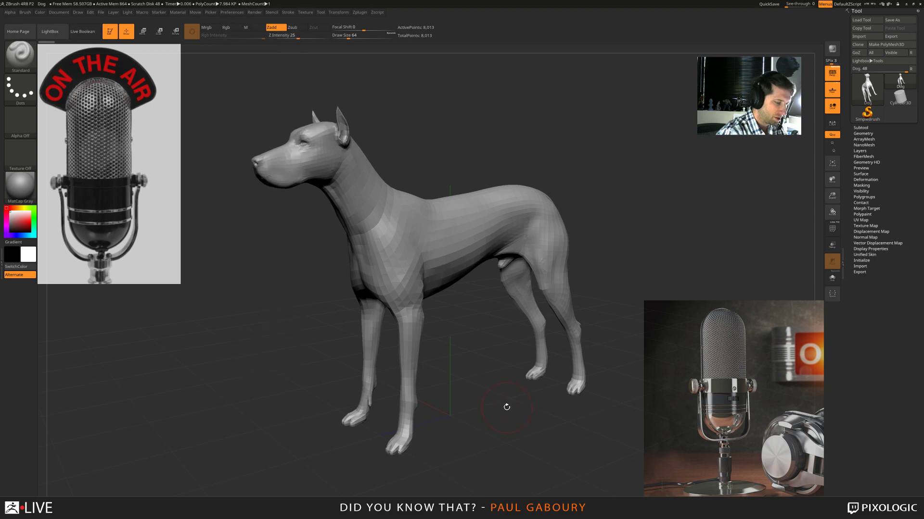
{"action": "left_click_drag", "start_coordinate": [499, 400], "coordinate": [499, 399]}
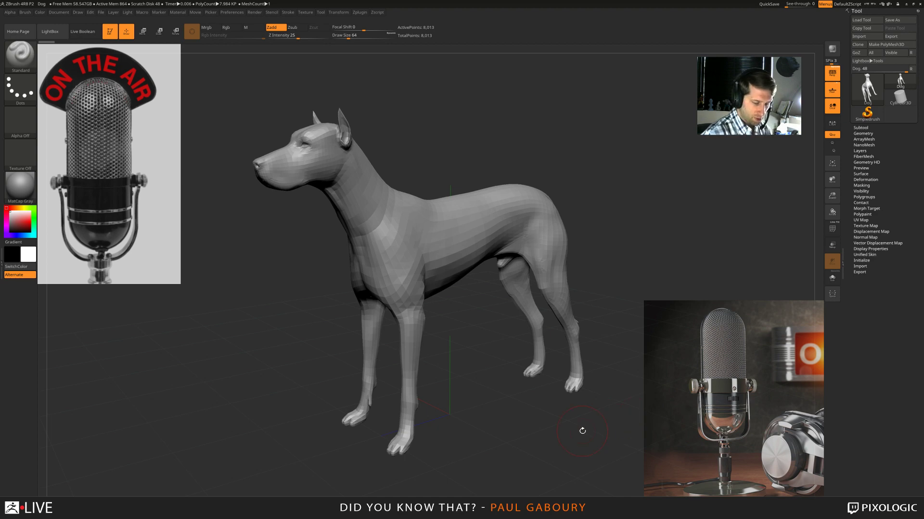
- Reduce the brush draw size to 30
{"action": "key", "text": "s"}
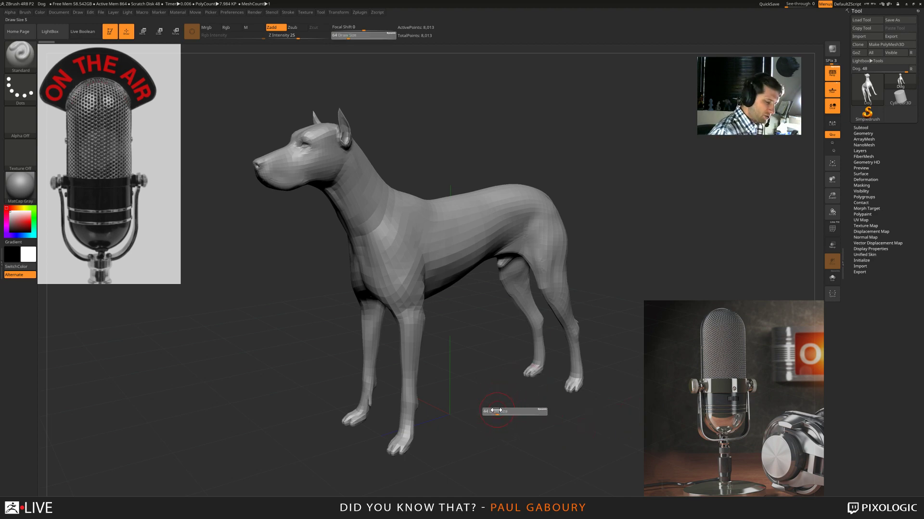
{"action": "left_click_drag", "start_coordinate": [496, 410], "coordinate": [495, 410]}
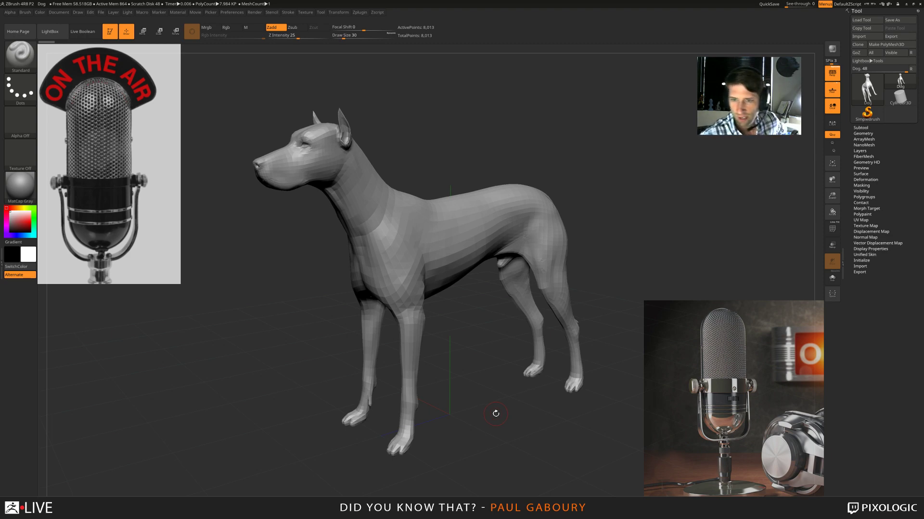
{"action": "left_click_drag", "start_coordinate": [597, 246], "coordinate": [595, 247]}
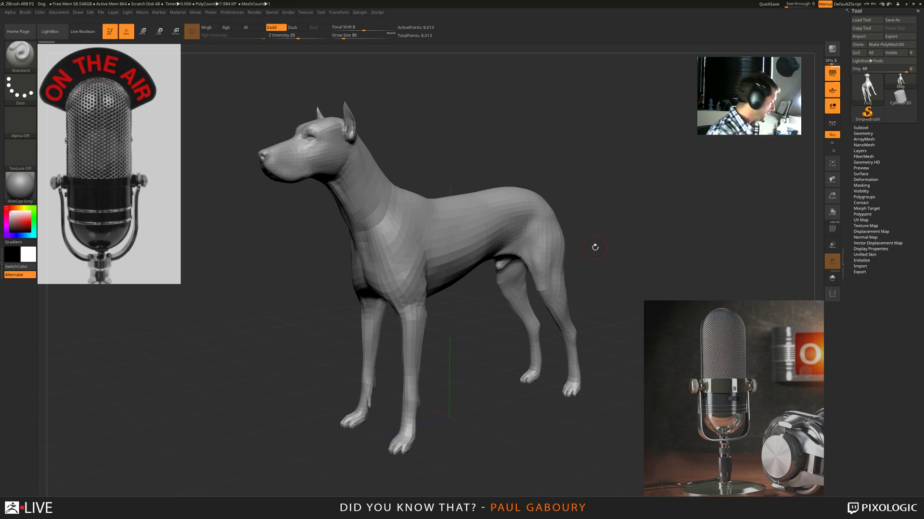
- Choose the IMM Primitives brush and replace the dog mesh with its Capsule primitive using the Move gizmo mode
{"action": "key", "text": "b"}
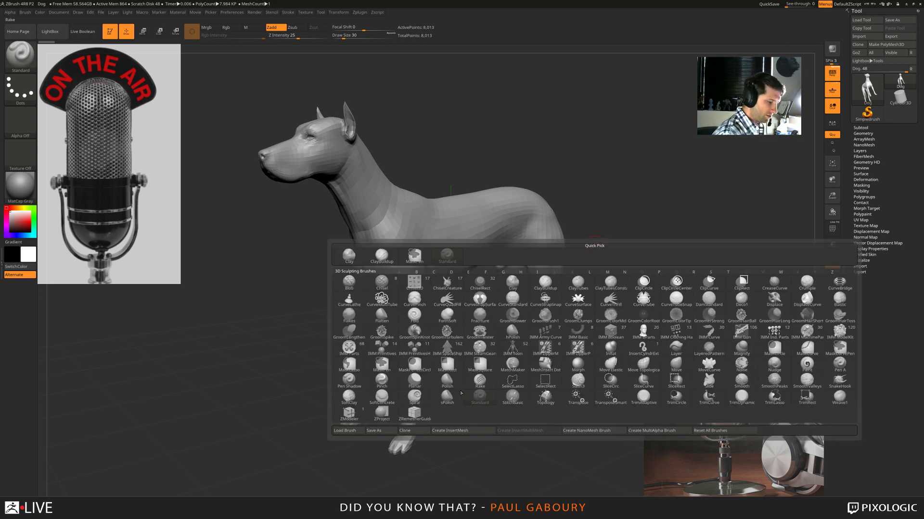
{"action": "key", "text": "i"}
{"action": "left_click", "coordinate": [382, 350]}
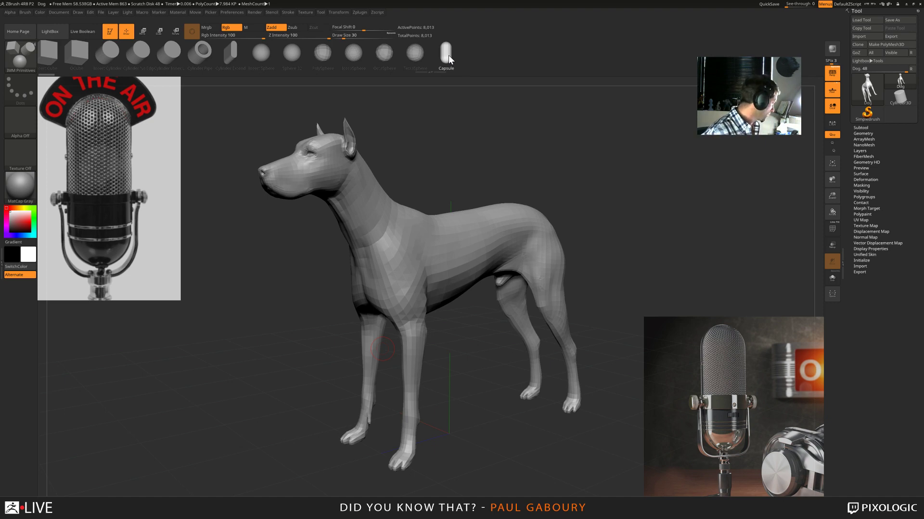
{"action": "key", "text": "w"}
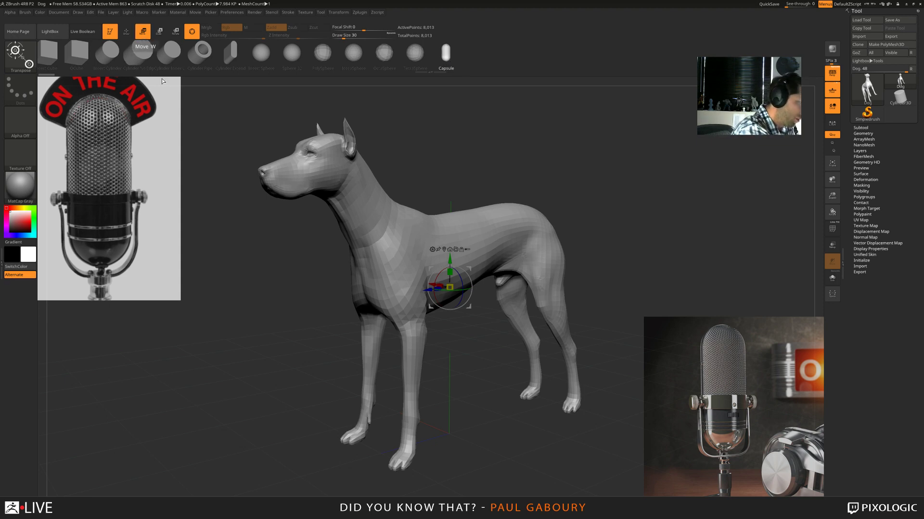
{"action": "left_click", "coordinate": [446, 55]}
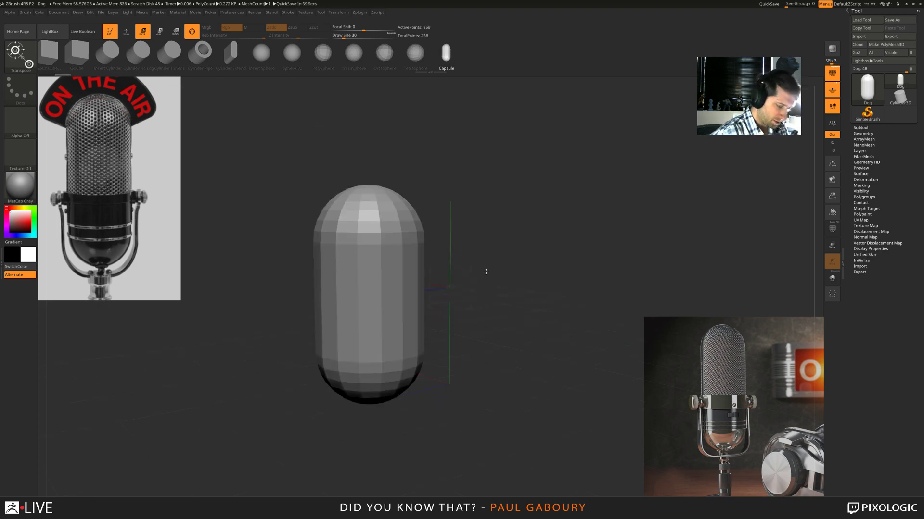
- View the capsule straight from the side and turn off perspective distortion
{"action": "left_click_drag", "start_coordinate": [526, 390], "coordinate": [516, 392]}
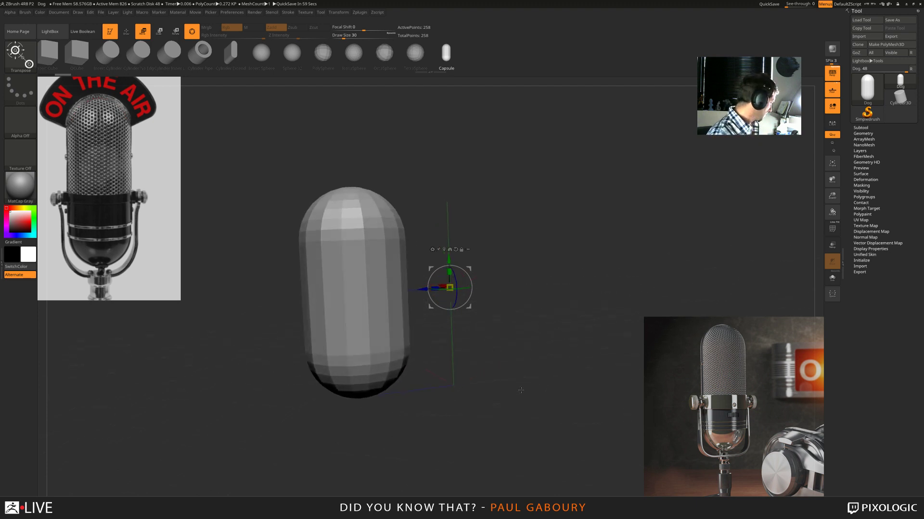
{"action": "right_click_drag", "start_coordinate": [515, 393], "coordinate": [518, 395], "text": "ctrl"}
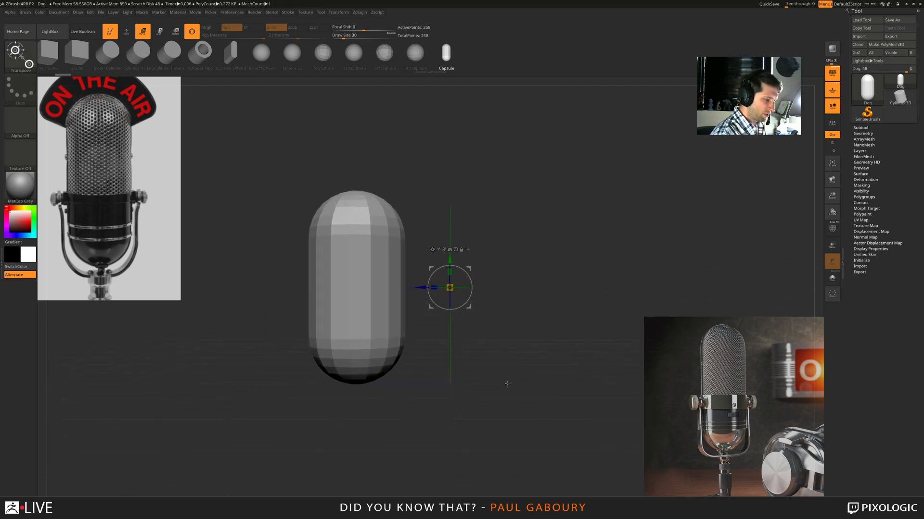
{"action": "right_click_drag", "start_coordinate": [508, 384], "coordinate": [522, 356], "text": "alt"}
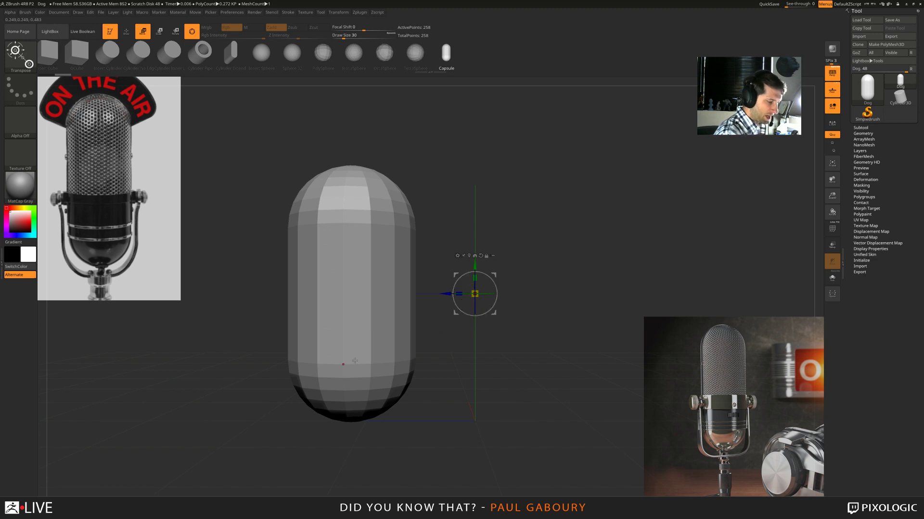
{"action": "left_click", "coordinate": [832, 73]}
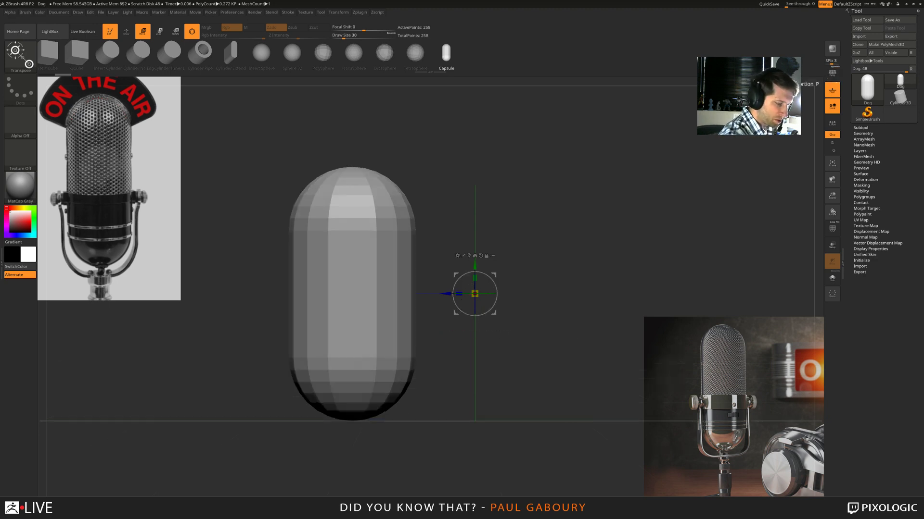
- Center the transform gizmo on the capsule and move the capsule to the world origin
{"action": "left_click_drag", "start_coordinate": [506, 352], "coordinate": [531, 348], "text": "alt"}
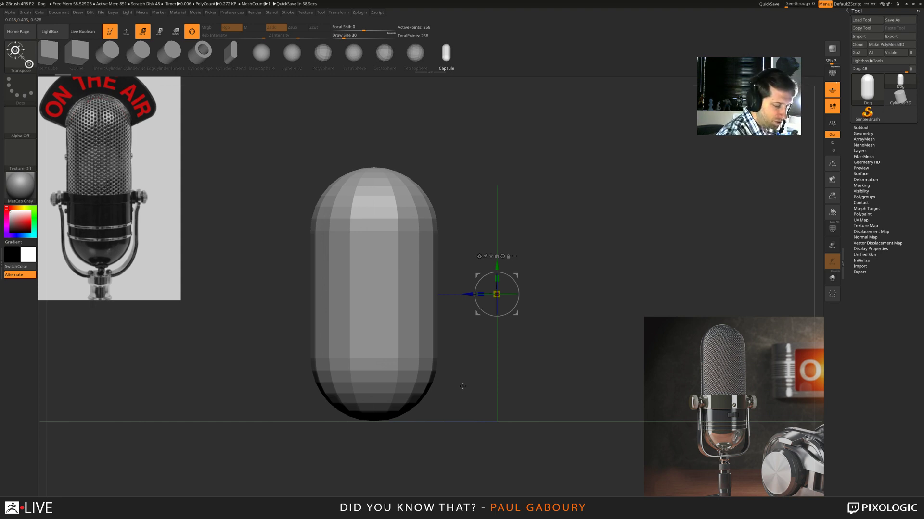
{"action": "left_click", "coordinate": [496, 256]}
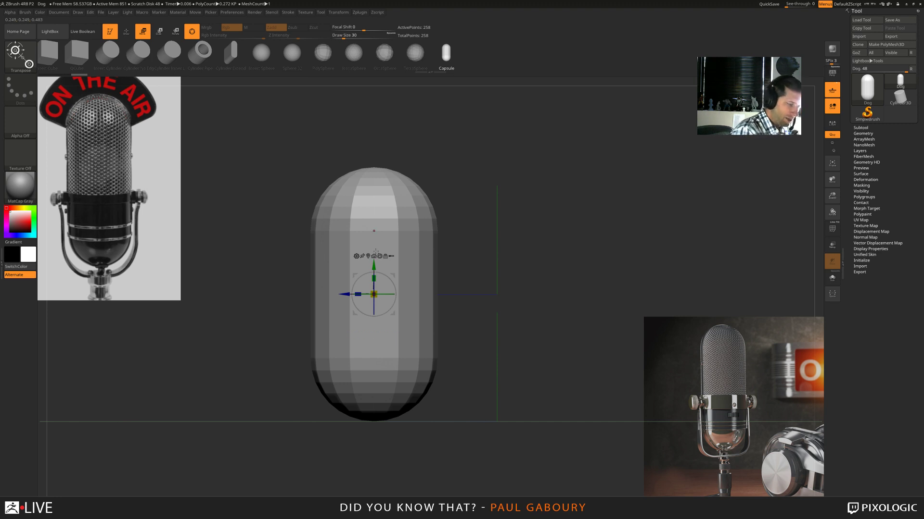
{"action": "left_click", "coordinate": [373, 256]}
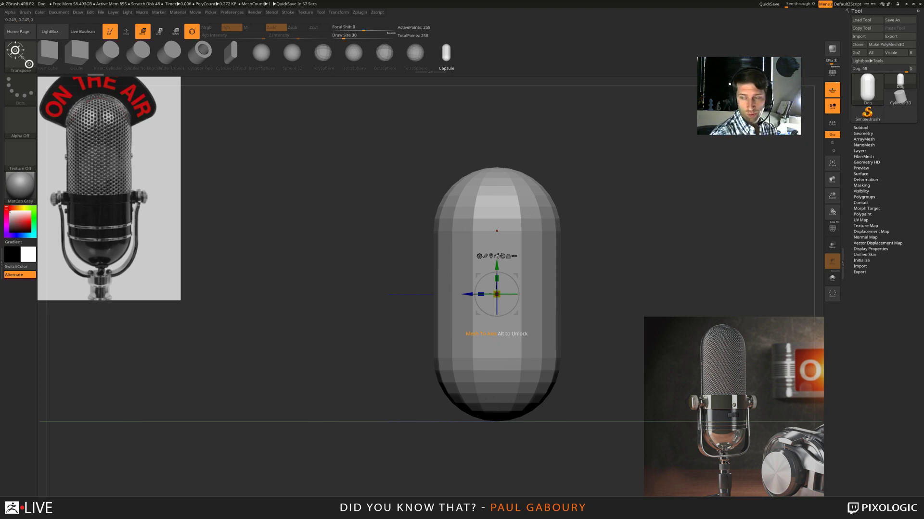
- Move the capsule off the world origin along the gizmo's blue axis and bring it back to the center
{"action": "left_click_drag", "start_coordinate": [466, 294], "coordinate": [316, 294]}
{"action": "left_click", "coordinate": [358, 256]}
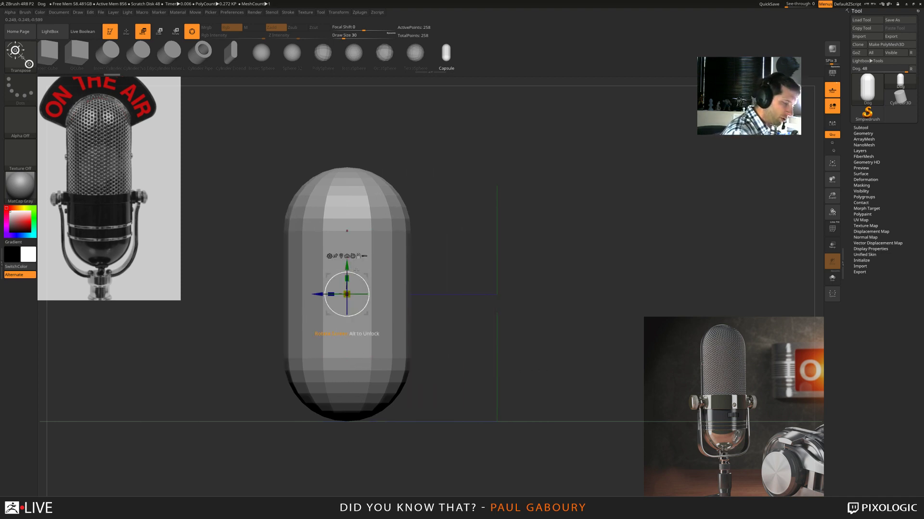
{"action": "left_click", "coordinate": [347, 256]}
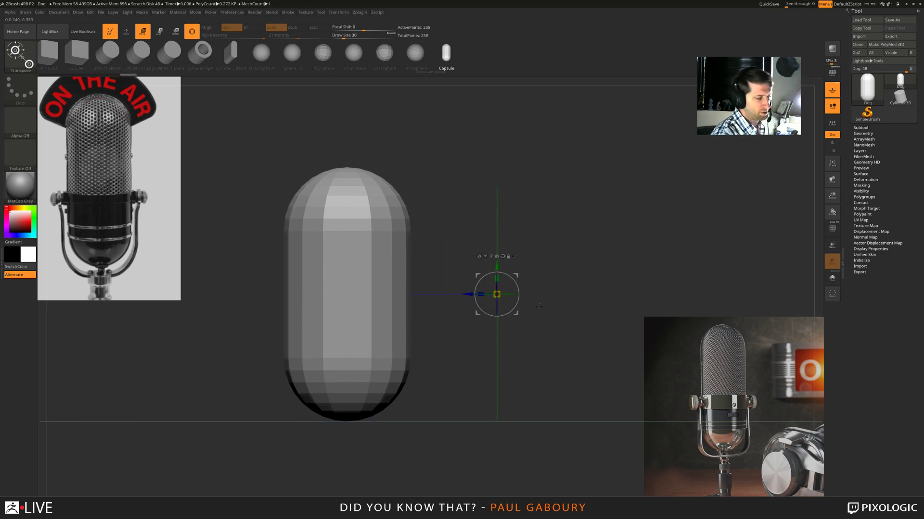
{"action": "left_click", "coordinate": [508, 257]}
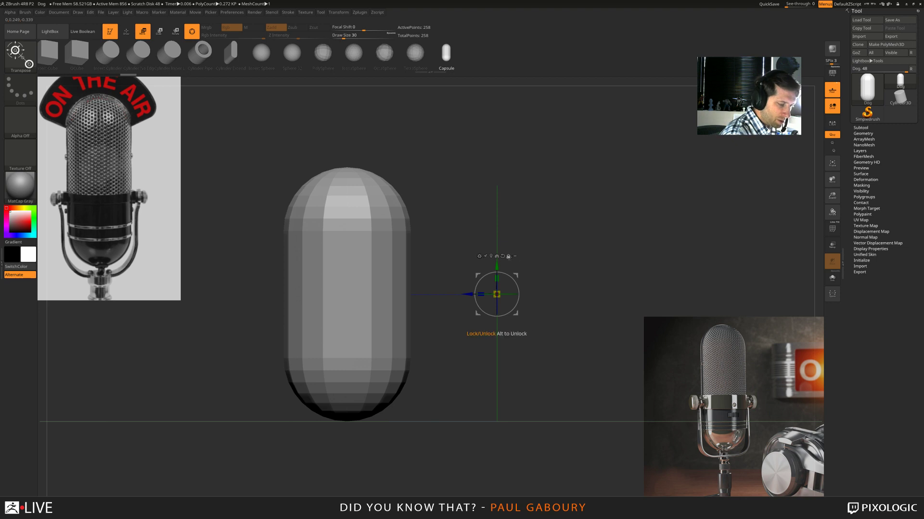
{"action": "left_click", "coordinate": [491, 256]}
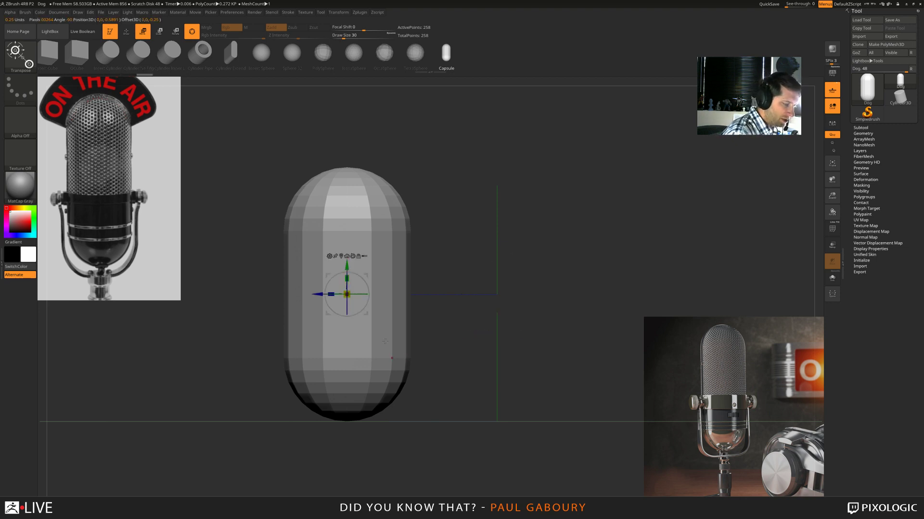
{"action": "left_click_drag", "start_coordinate": [331, 295], "coordinate": [481, 295]}
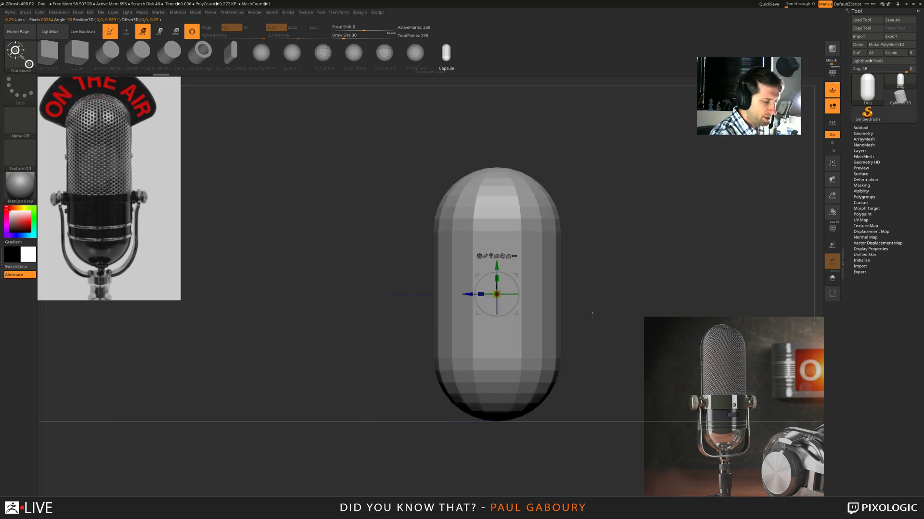
- View the capsule from the front, hide the floor grid and display the polyframe wireframe
{"action": "left_click_drag", "start_coordinate": [593, 321], "coordinate": [591, 338]}
{"action": "right_click_drag", "start_coordinate": [592, 338], "coordinate": [545, 362], "text": "ctrl"}
{"action": "left_click", "coordinate": [834, 92]}
{"action": "key", "text": "shift+f"}
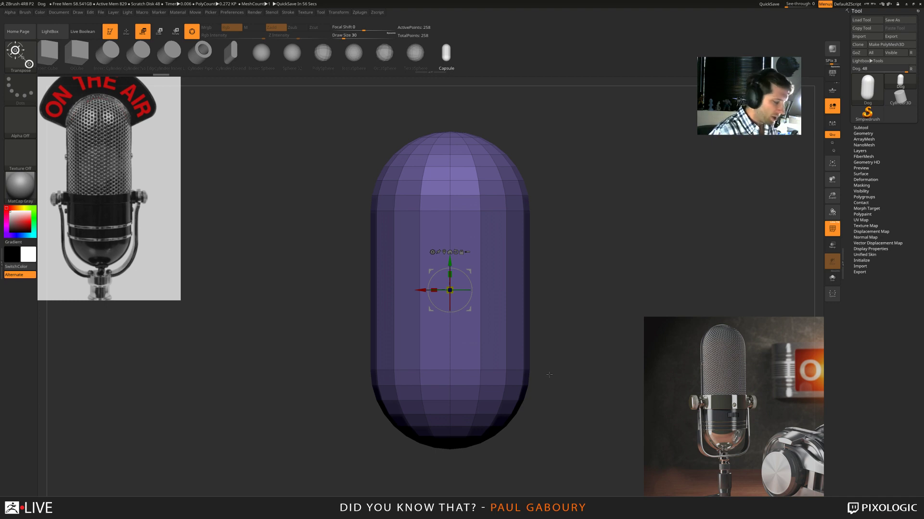
- Duplicate the capsule subtool and rename the copy Mic2
{"action": "left_click", "coordinate": [861, 127]}
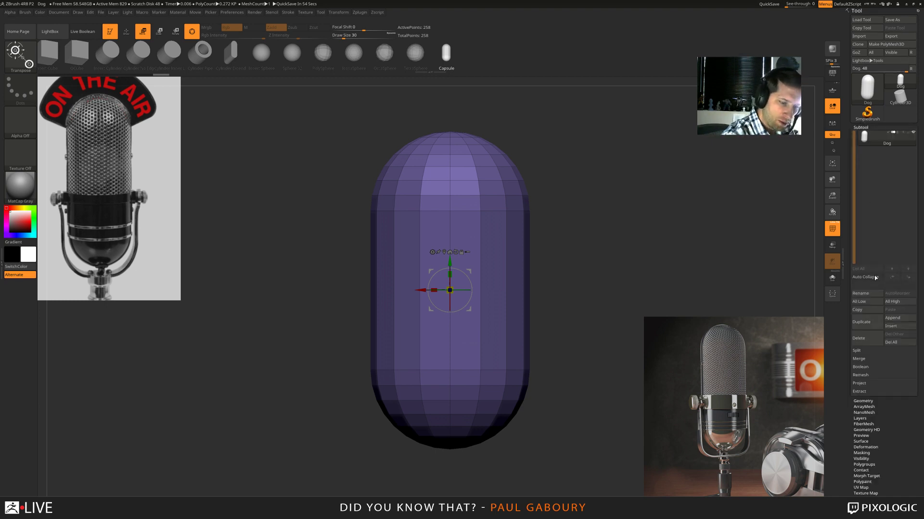
{"action": "left_click", "coordinate": [868, 327]}
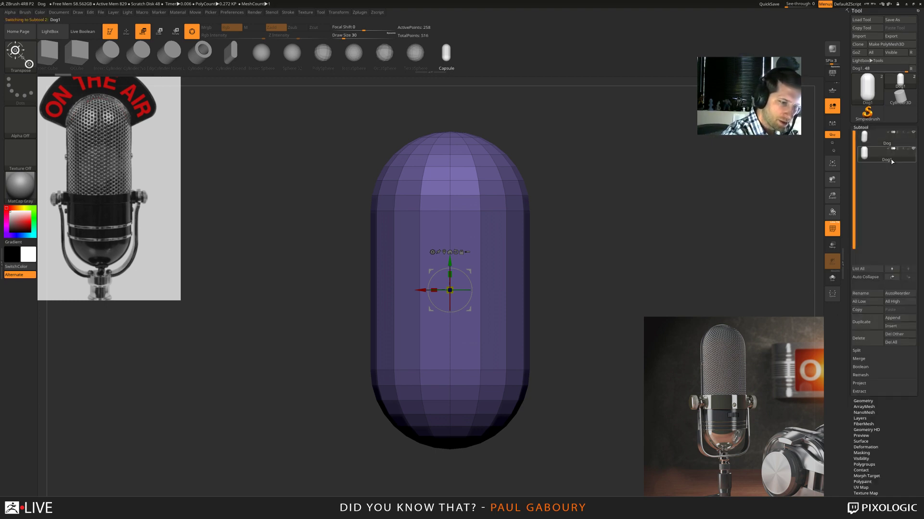
{"action": "left_click", "coordinate": [867, 294]}
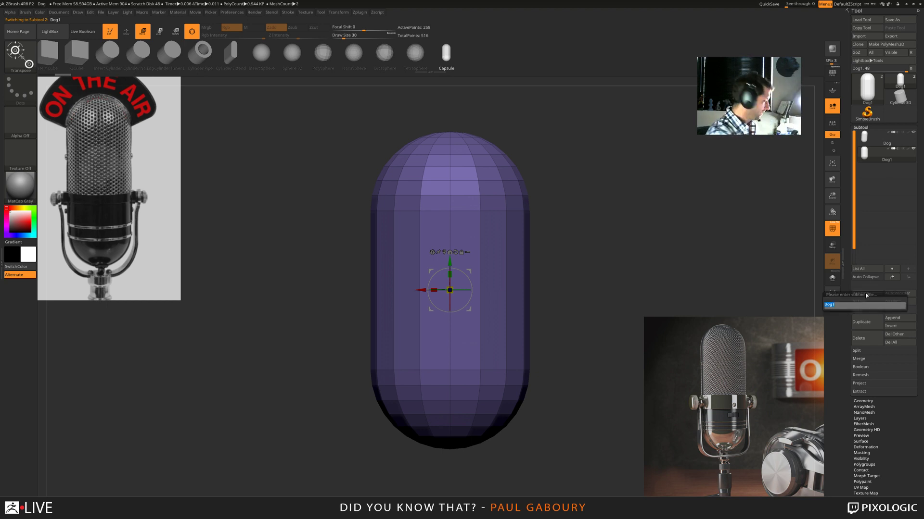
{"action": "type", "text": "mic"}
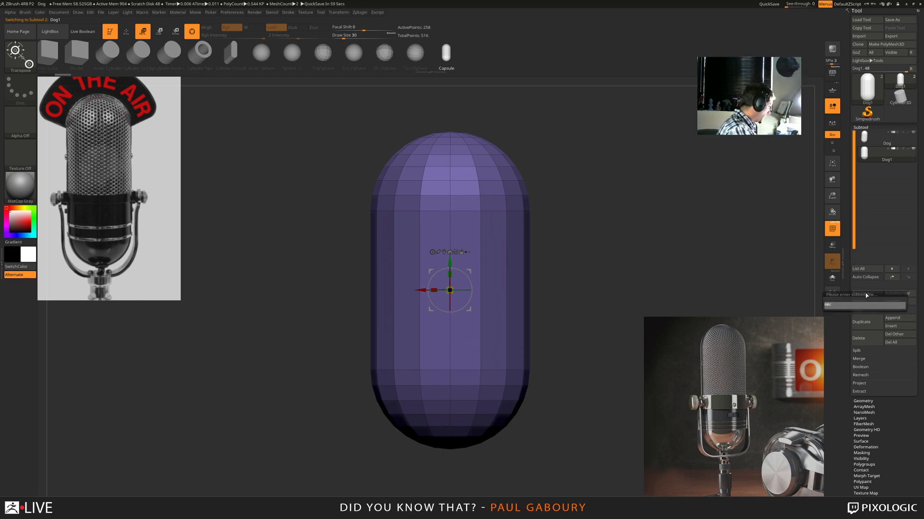
{"action": "type", "text": "2"}
{"action": "key", "text": "Return"}
- Rename the original capsule subtool Mic orig
{"action": "left_click", "coordinate": [872, 139]}
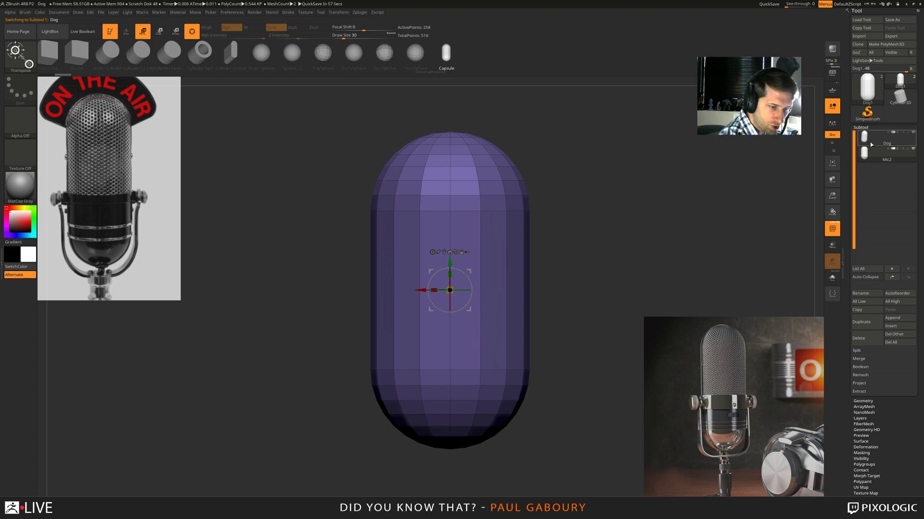
{"action": "left_click", "coordinate": [866, 295]}
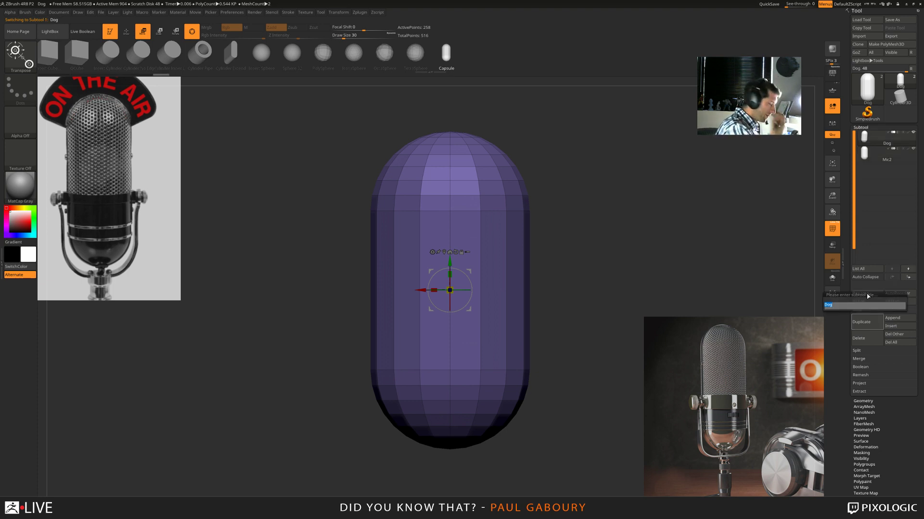
{"action": "type", "text": "mic ori"}
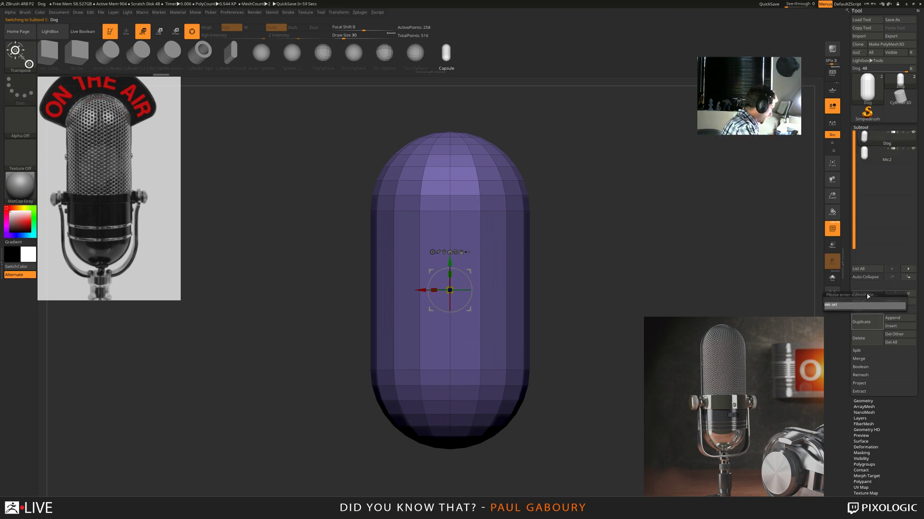
{"action": "type", "text": "g"}
{"action": "key", "text": "Return"}
- Hide the Mic orig subtool and make Mic2 the active subtool in Draw mode
{"action": "left_click", "coordinate": [909, 149]}
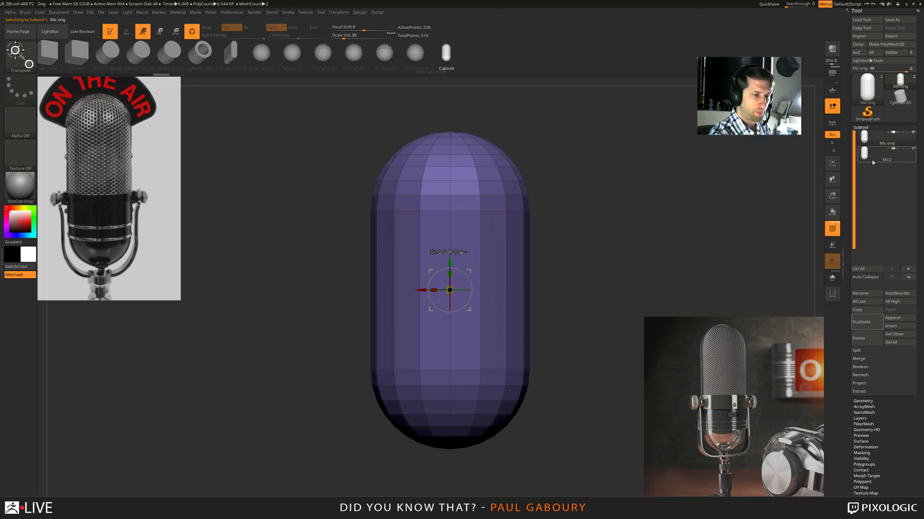
{"action": "left_click", "coordinate": [911, 138]}
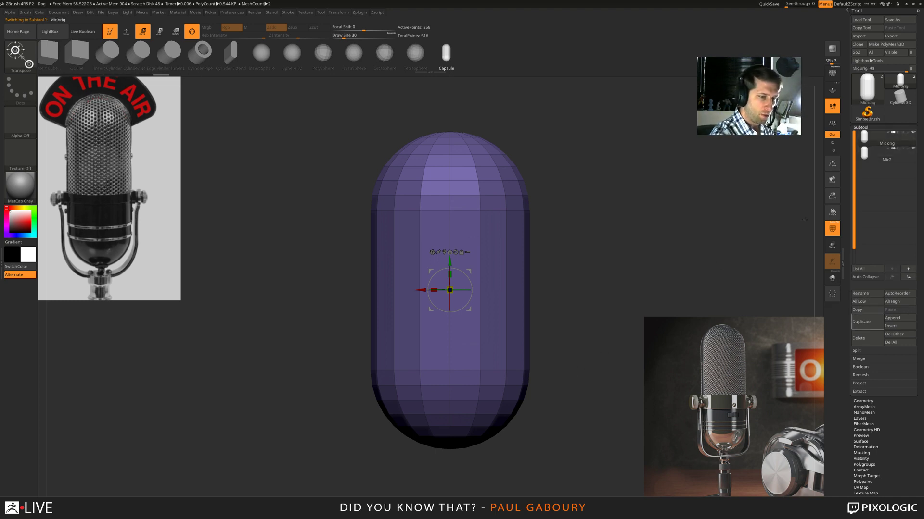
{"action": "left_click", "coordinate": [884, 158]}
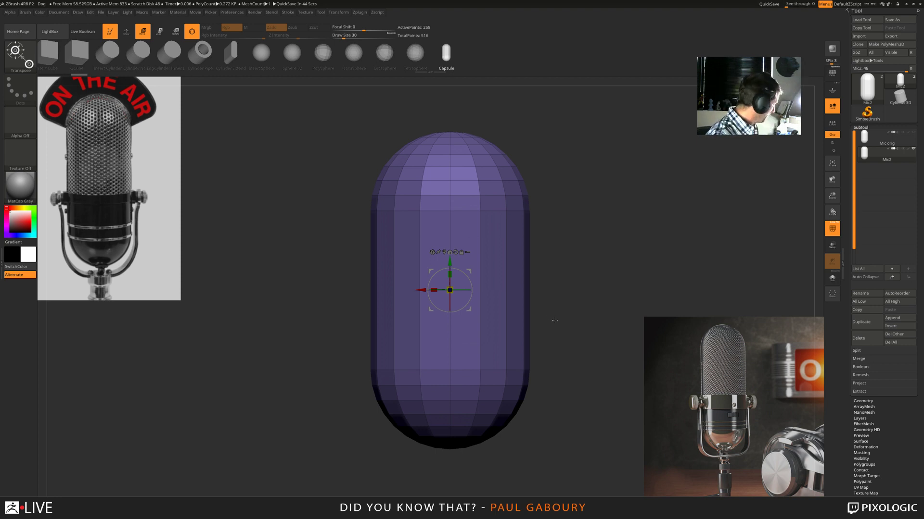
{"action": "left_click_drag", "start_coordinate": [554, 319], "coordinate": [544, 332], "text": "alt"}
{"action": "key", "text": "q"}
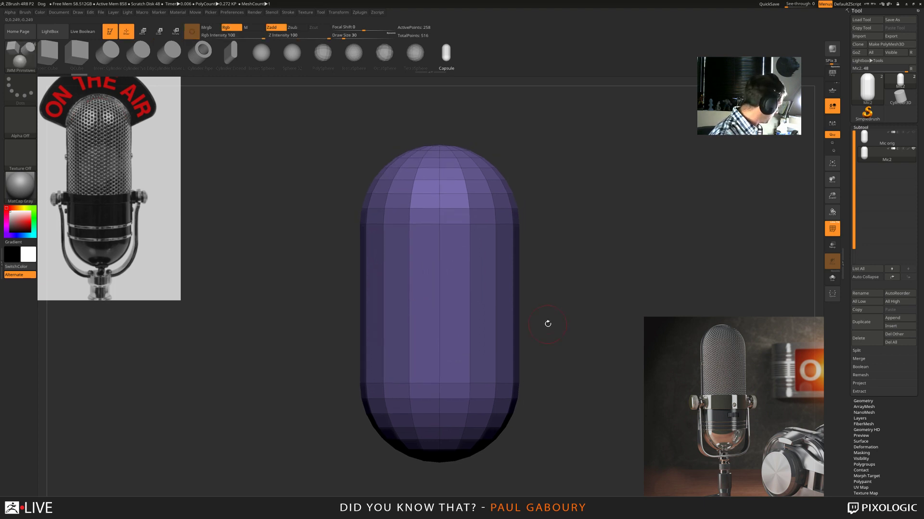
- Select the ZModeler brush and duplicate the Mic2 subtool
{"action": "key", "text": "b"}
{"action": "key", "text": "z"}
{"action": "key", "text": "m"}
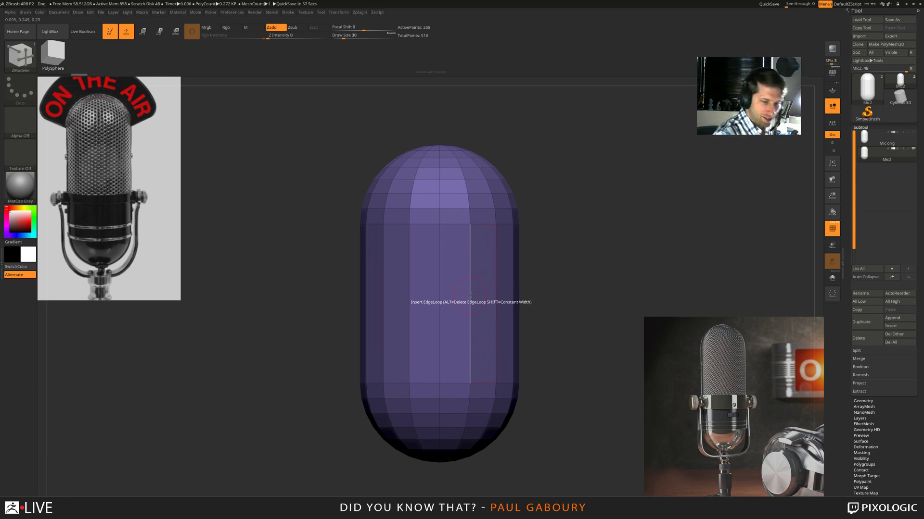
{"action": "left_click", "coordinate": [866, 323]}
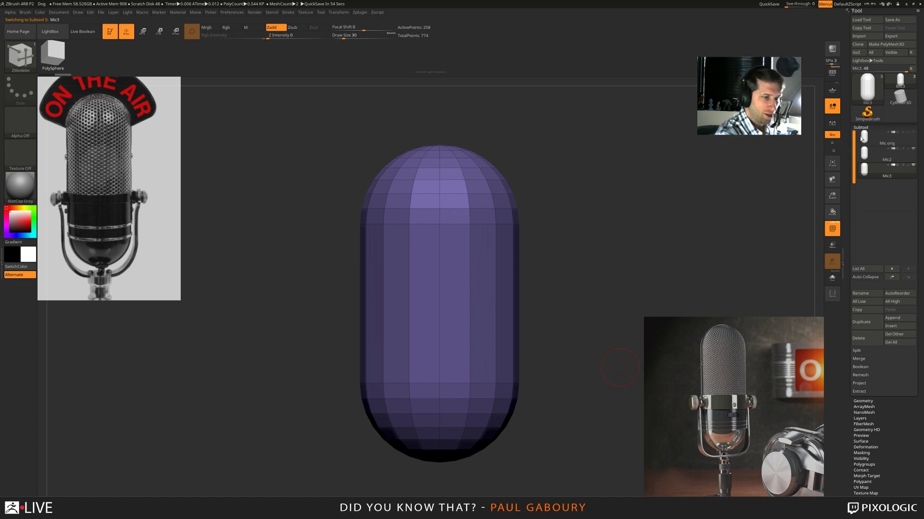
- Load a Sphere3D primitive, frame it, and initialize it with HDivide 24 and VDivide 12
{"action": "left_click", "coordinate": [865, 93]}
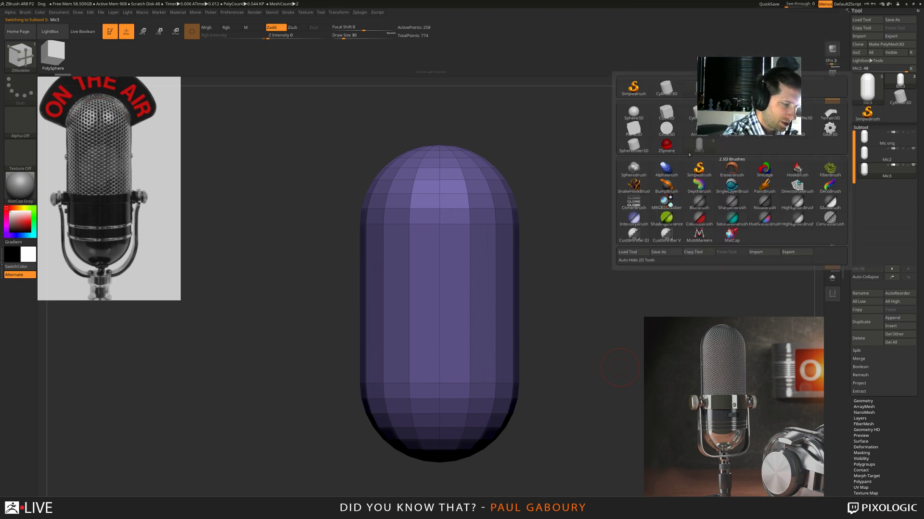
{"action": "left_click", "coordinate": [633, 120]}
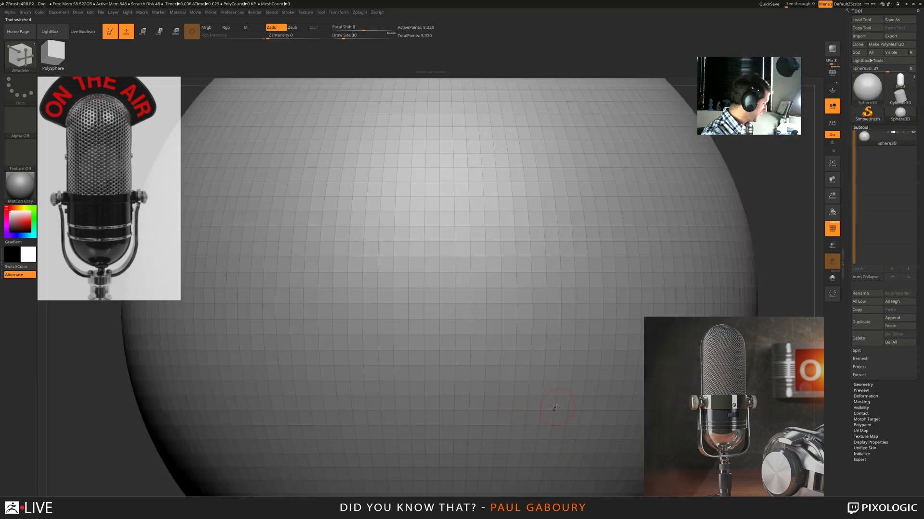
{"action": "key", "text": "f"}
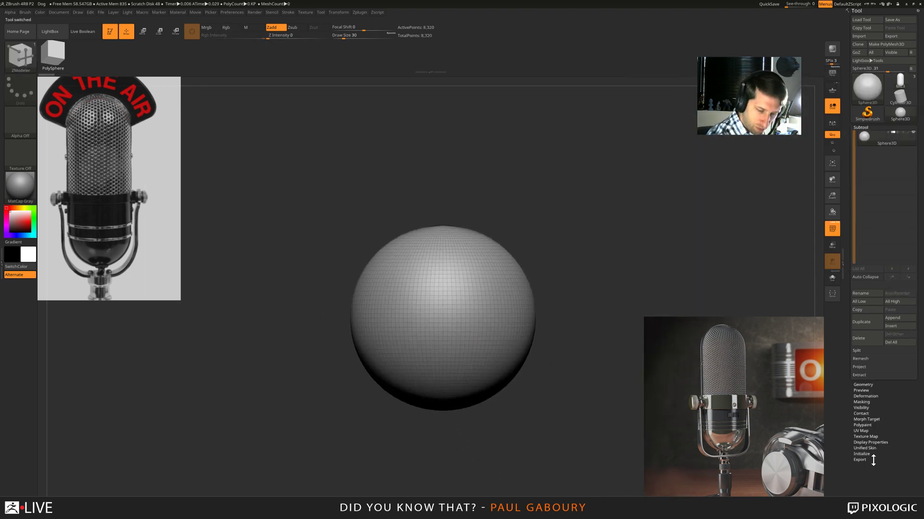
{"action": "left_click", "coordinate": [861, 454]}
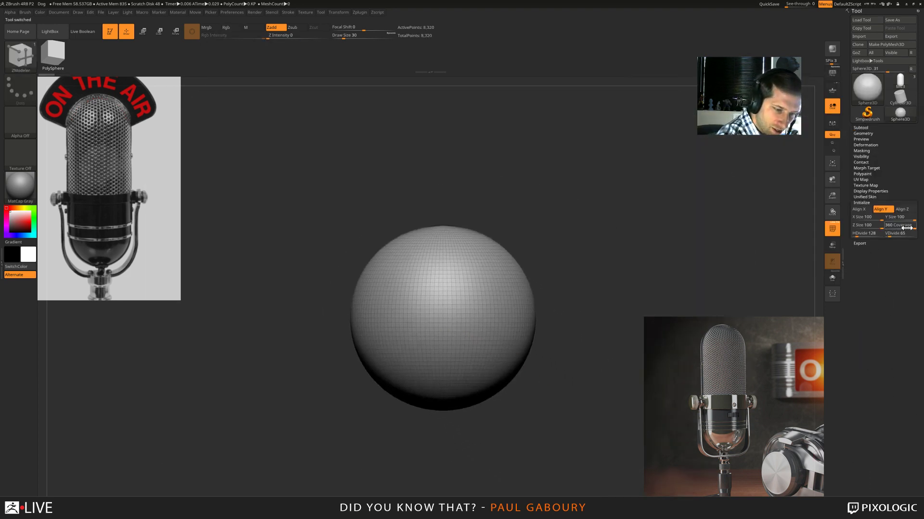
{"action": "left_click_drag", "start_coordinate": [907, 234], "coordinate": [888, 251]}
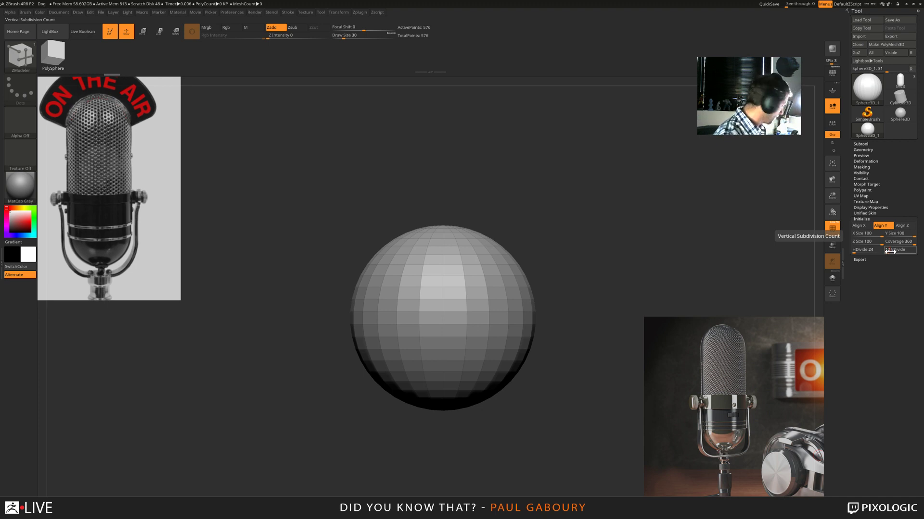
{"action": "left_click", "coordinate": [887, 251]}
- Try horizontal divisions of 12, 16, 18 and 24 on the sphere, settling on an HDivide of 20
{"action": "left_click", "coordinate": [854, 252]}
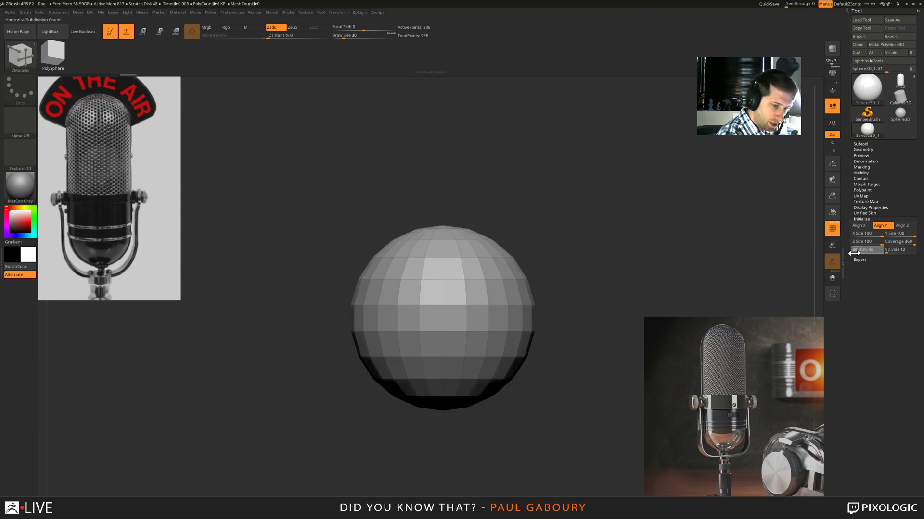
{"action": "type", "text": "12"}
{"action": "key", "text": "Return"}
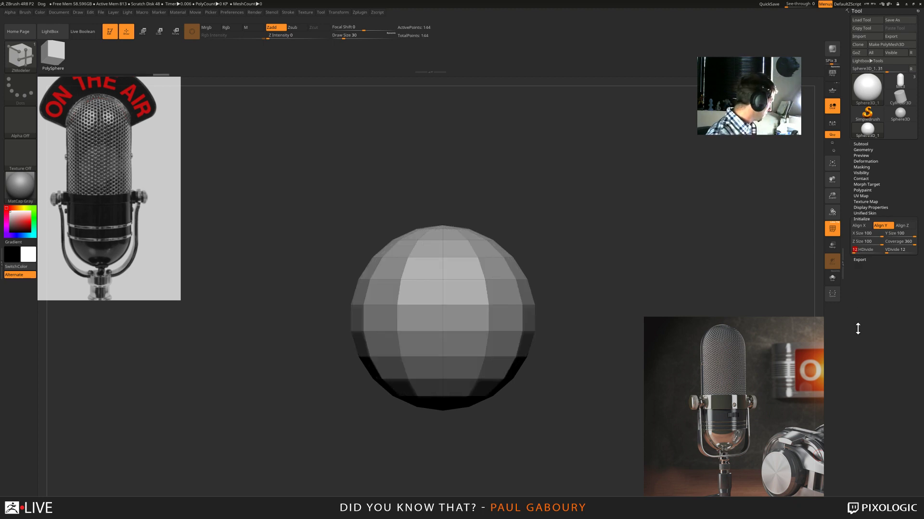
{"action": "type", "text": "16"}
{"action": "key", "text": "Return"}
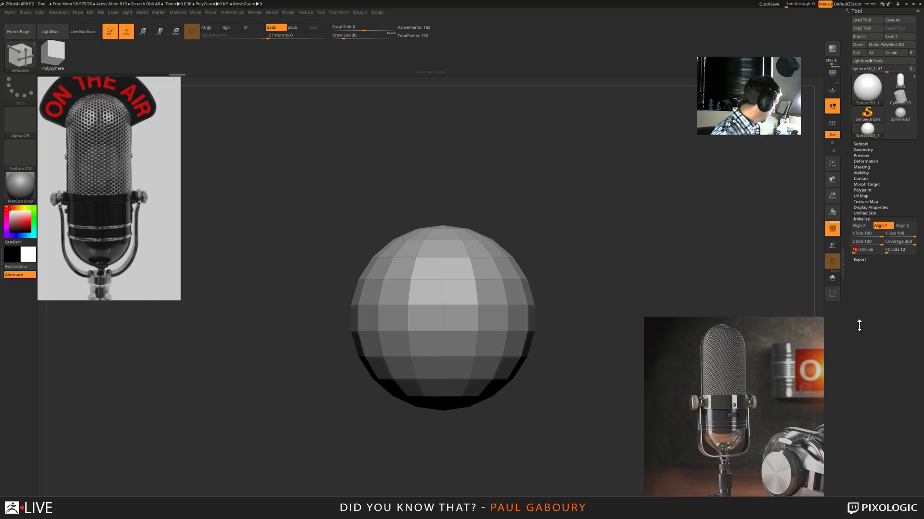
{"action": "type", "text": "18"}
{"action": "key", "text": "Return"}
{"action": "type", "text": "24"}
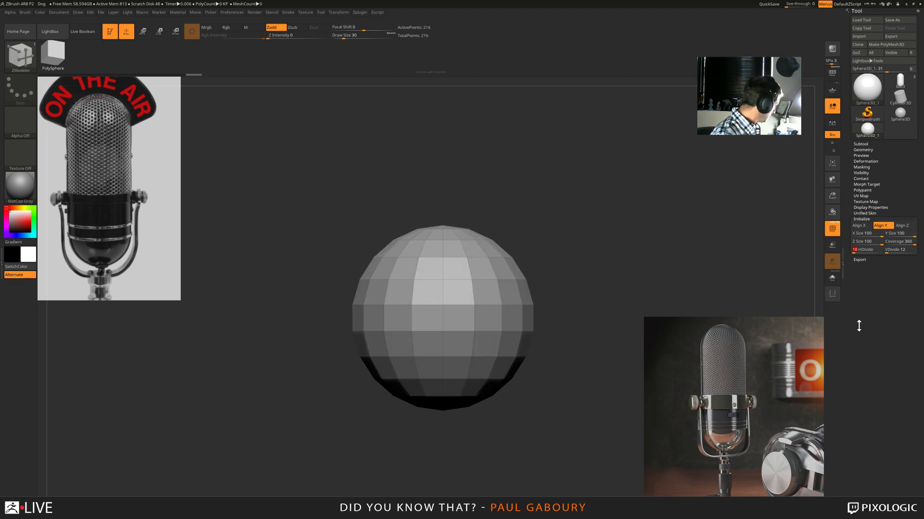
{"action": "key", "text": "Return"}
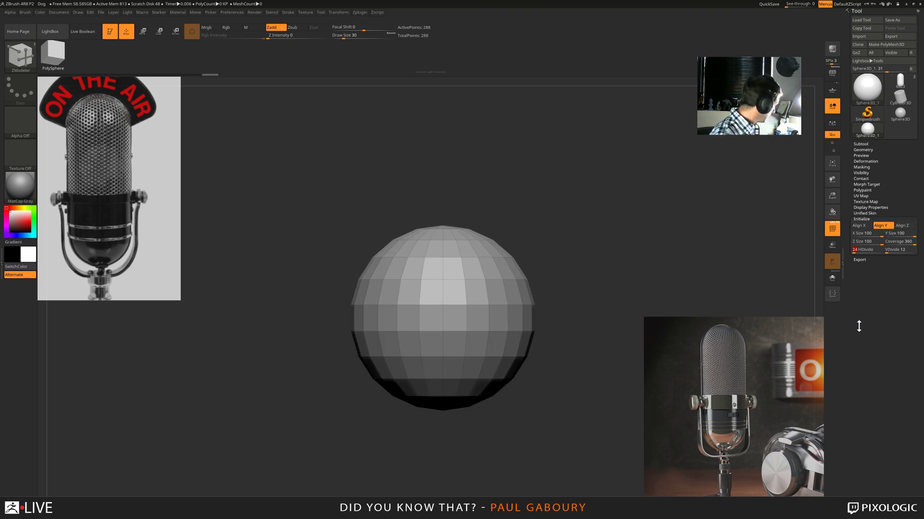
{"action": "type", "text": "20"}
{"action": "key", "text": "Return"}
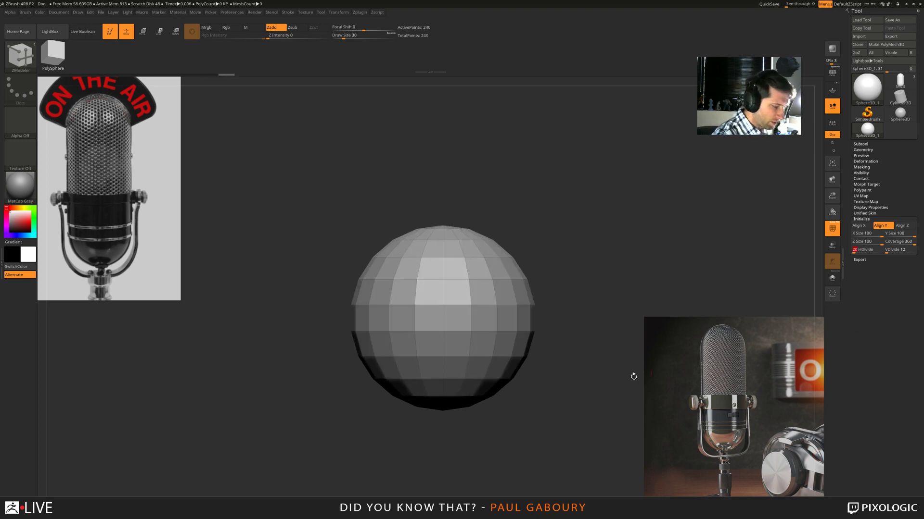
- Convert the initialized sphere primitive into a PolyMesh3D
{"action": "left_click", "coordinate": [886, 45]}
{"action": "left_click_drag", "start_coordinate": [581, 385], "coordinate": [566, 396]}
{"action": "right_click_drag", "start_coordinate": [554, 367], "coordinate": [567, 380], "text": "ctrl"}
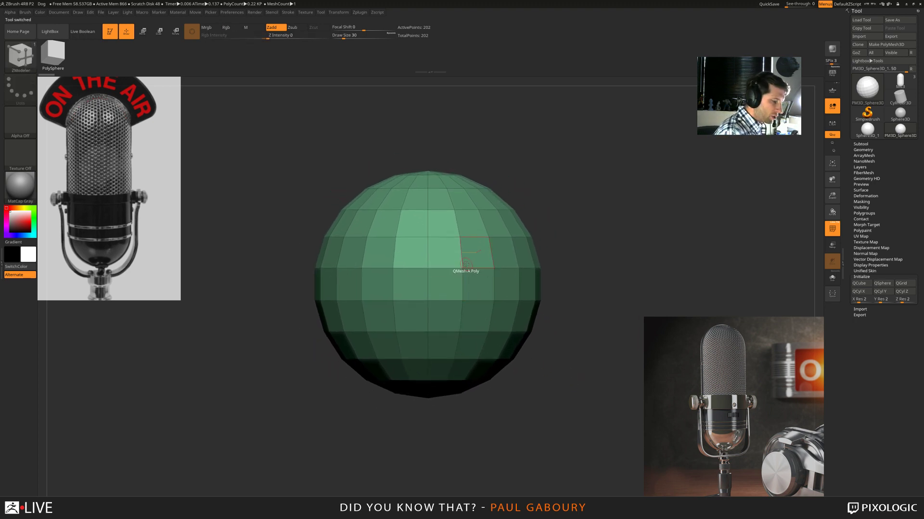
- Stretch the sphere vertically into a capsule with the gizmo's Extender deformer
{"action": "key", "text": "w"}
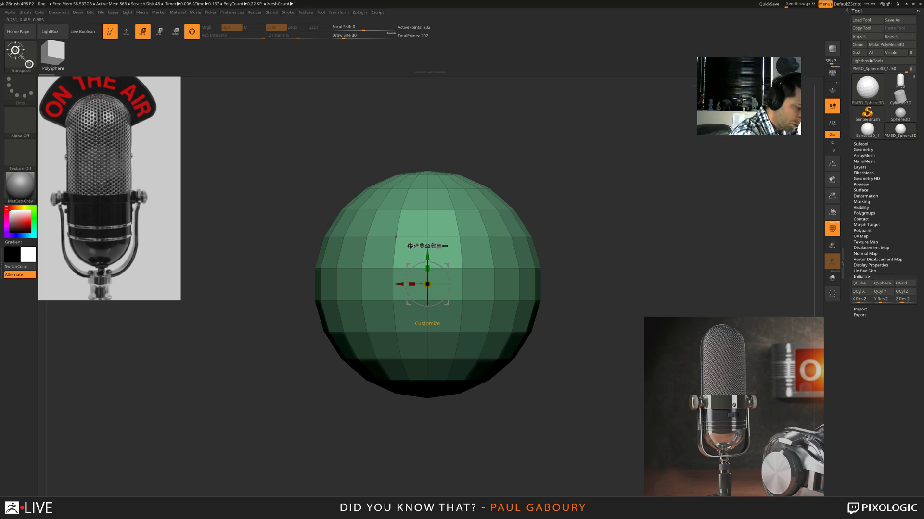
{"action": "left_click", "coordinate": [410, 246]}
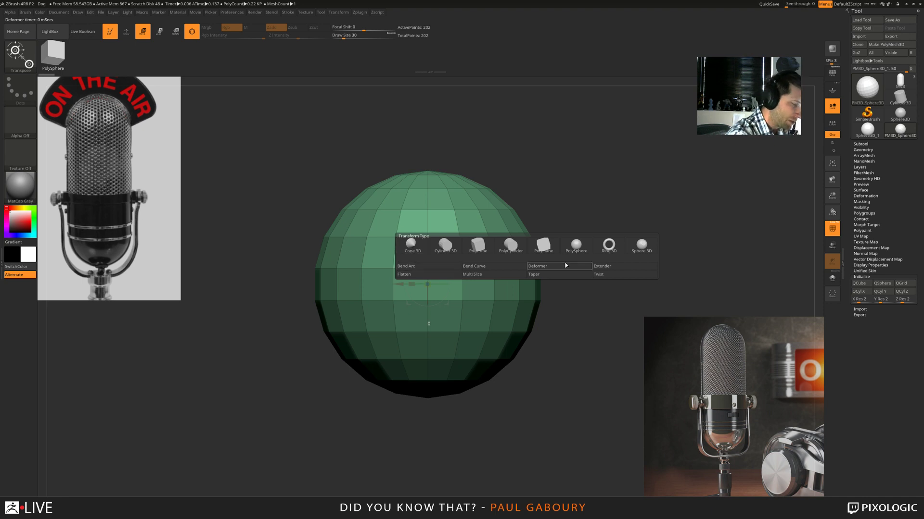
{"action": "left_click", "coordinate": [621, 265]}
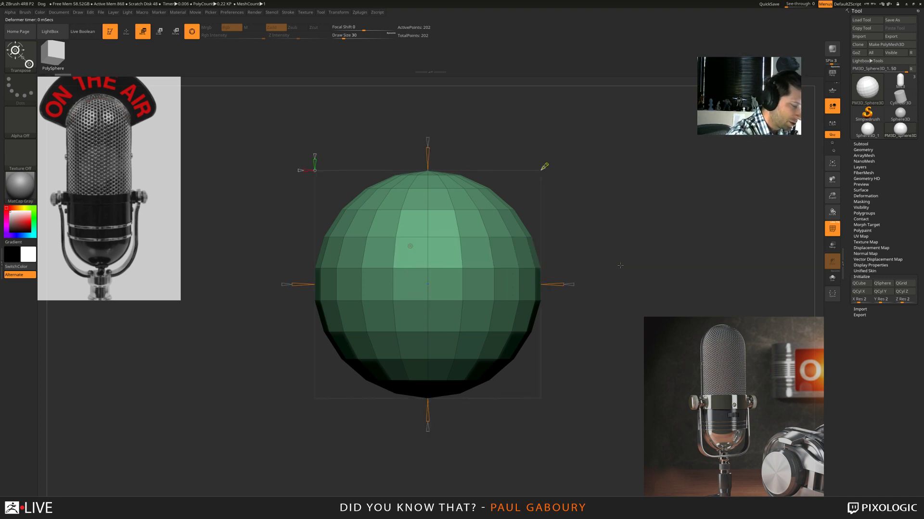
{"action": "left_click_drag", "start_coordinate": [428, 149], "coordinate": [427, 98]}
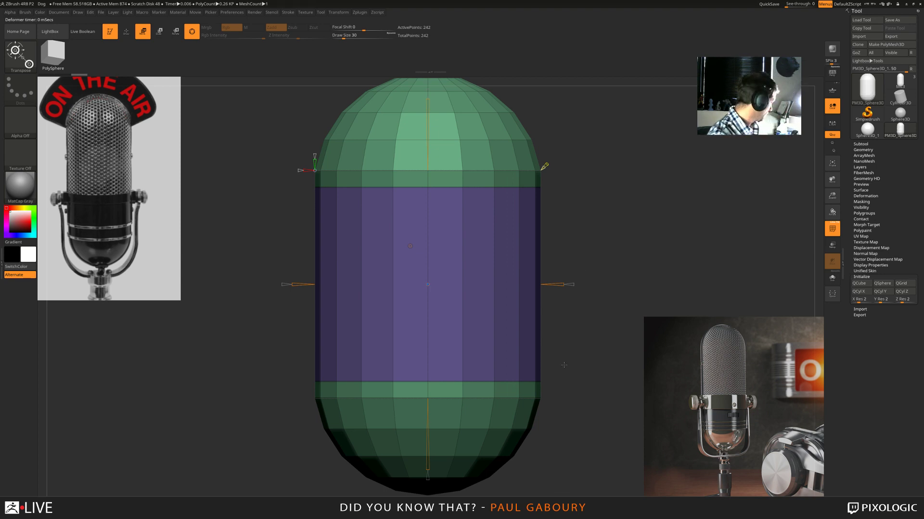
{"action": "right_click_drag", "start_coordinate": [567, 369], "coordinate": [544, 367], "text": "alt"}
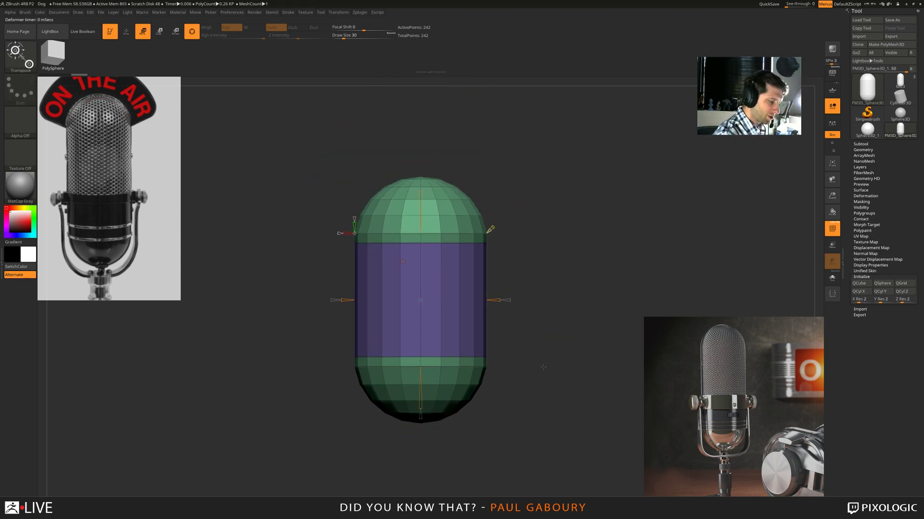
{"action": "mouse_move", "coordinate": [544, 367]}
{"action": "left_mouse_down"}
{"action": "mouse_move", "coordinate": [551, 377]}
{"action": "mouse_move", "coordinate": [540, 366]}
{"action": "left_mouse_up"}
- Select the ZModeler brush and assign the whole stretched capsule to a single polygroup
{"action": "key", "text": "b"}
{"action": "key", "text": "z"}
{"action": "key", "text": "m"}
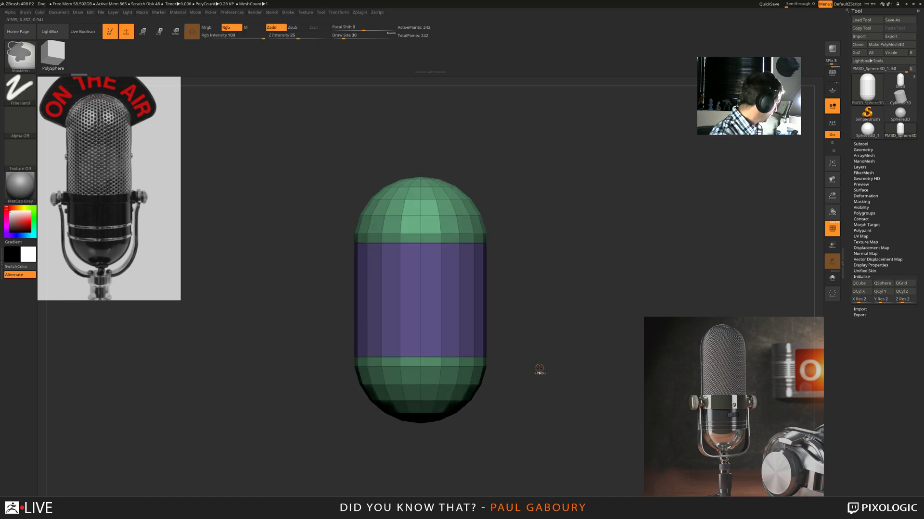
{"action": "key", "text": "ctrl+w"}
- Return to the microphone tool, frame the capsule and make the Mic2 subtool active
{"action": "left_click", "coordinate": [860, 144]}
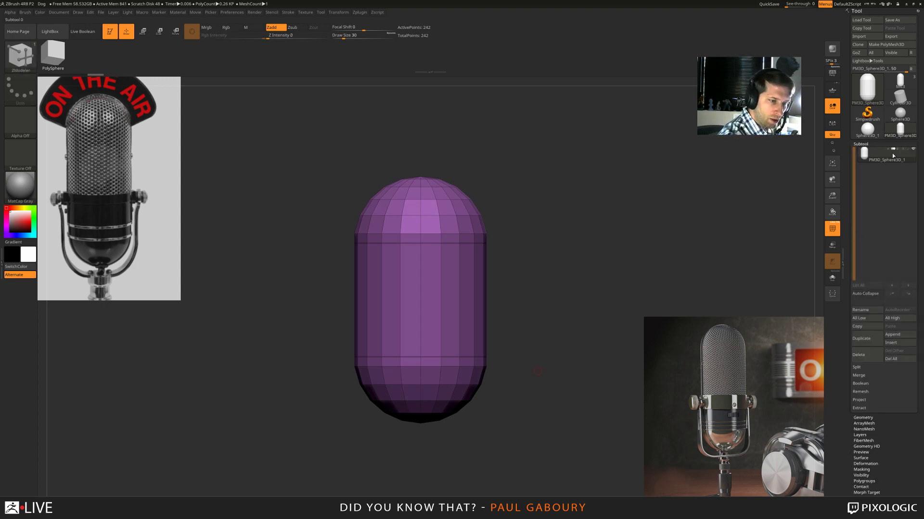
{"action": "left_click", "coordinate": [900, 81]}
{"action": "key", "text": "f"}
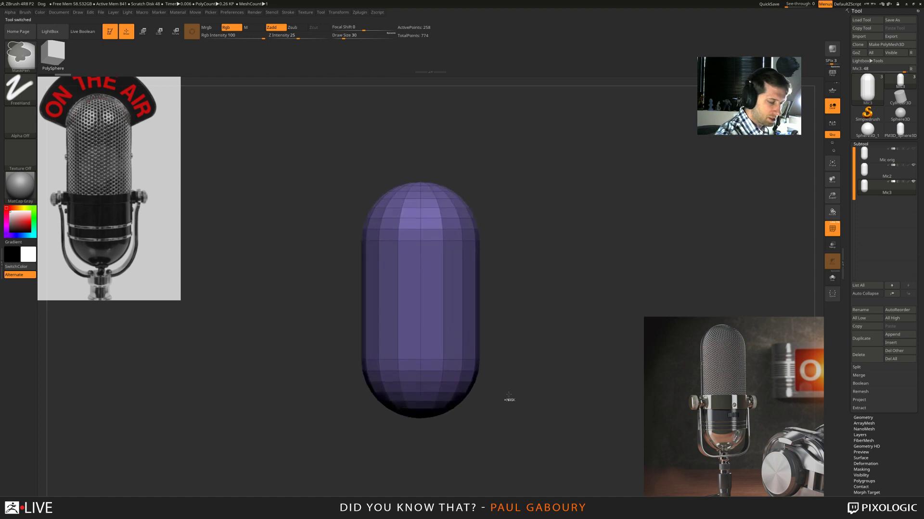
{"action": "right_click_drag", "start_coordinate": [530, 379], "coordinate": [536, 383], "text": "ctrl"}
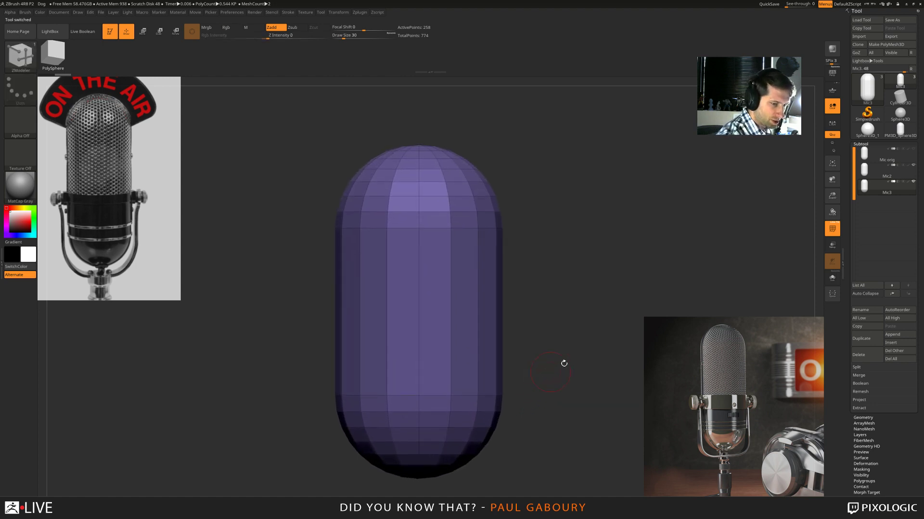
{"action": "left_click", "coordinate": [887, 178]}
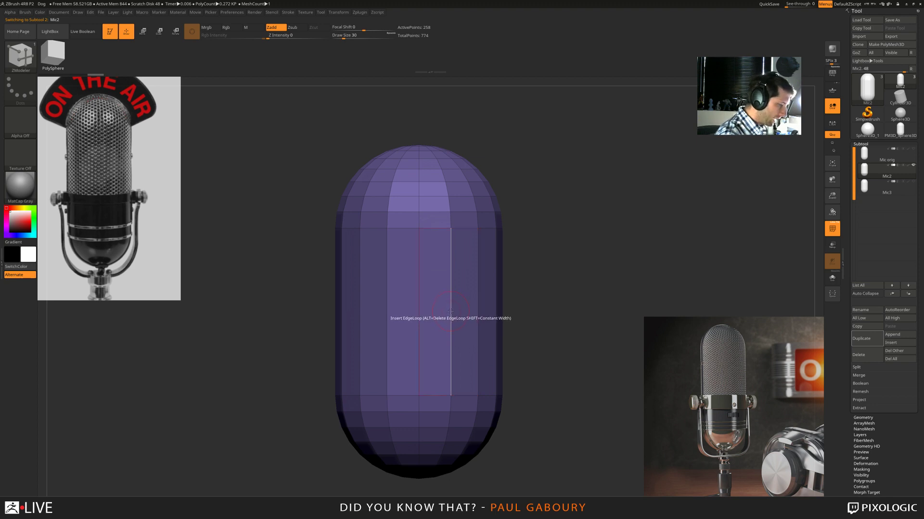
- Try inserting multiple edge loops with ZModeler across Mic2's straight middle section, then undo the insertion
{"action": "key", "text": "space"}
{"action": "left_click", "coordinate": [420, 391]}
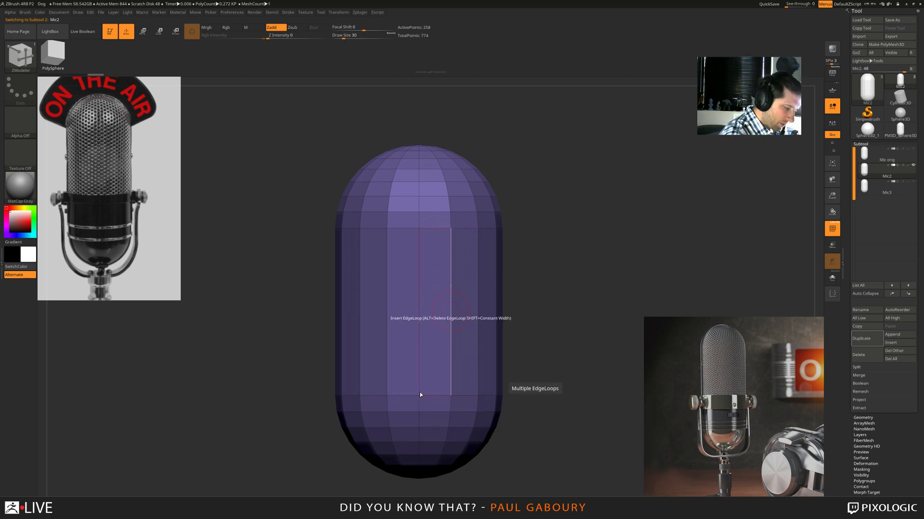
{"action": "left_click_drag", "start_coordinate": [450, 319], "coordinate": [454, 294]}
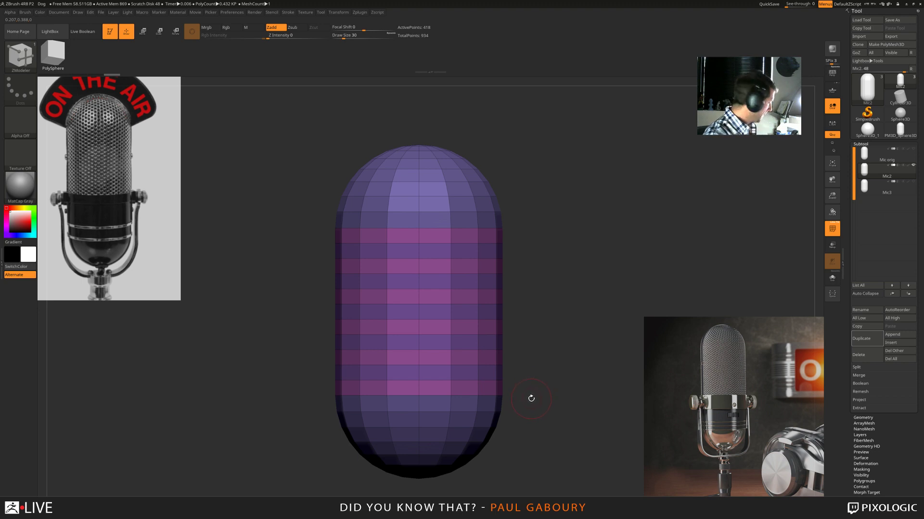
{"action": "key", "text": "ctrl+z"}
- Try inserting multiple edge loops with Interactive Elevation and the Spline profile, curving Mic2's middle inward, then undo
{"action": "key", "text": "space"}
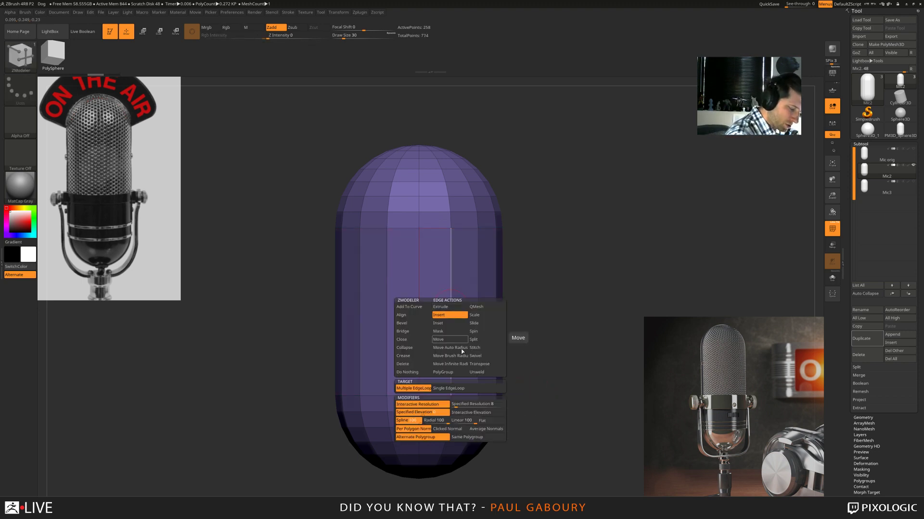
{"action": "left_click", "coordinate": [472, 415]}
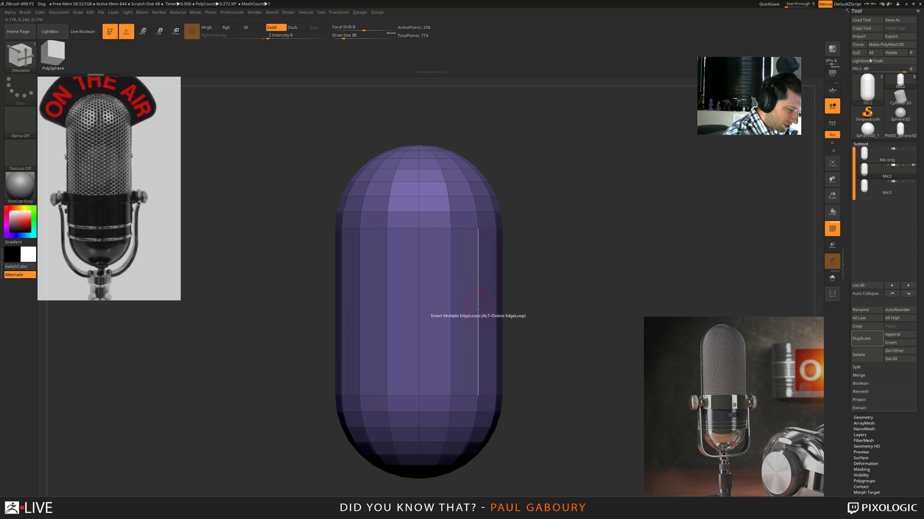
{"action": "left_click_drag", "start_coordinate": [510, 315], "coordinate": [451, 277]}
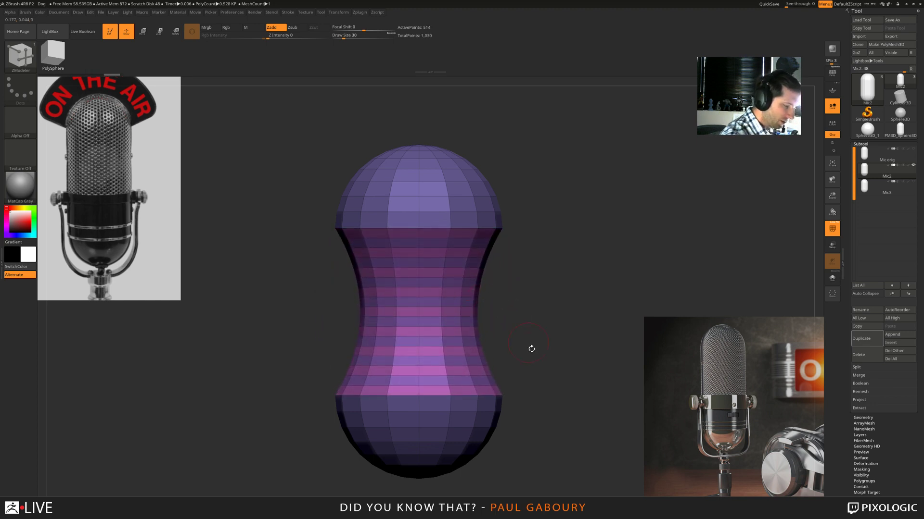
{"action": "key", "text": "ctrl+z"}
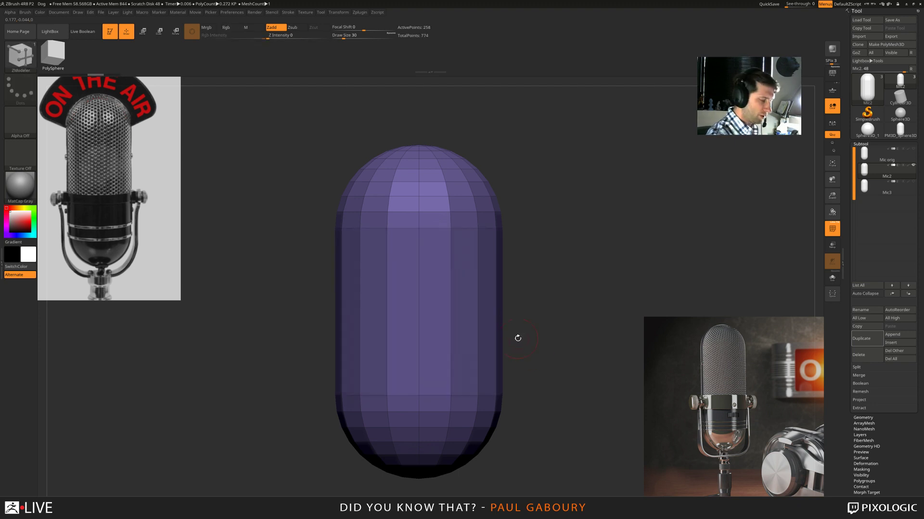
- Try the Flat profile for multiple edge loops, recessing Mic2's middle section evenly, then undo the insertion
{"action": "key", "text": "space"}
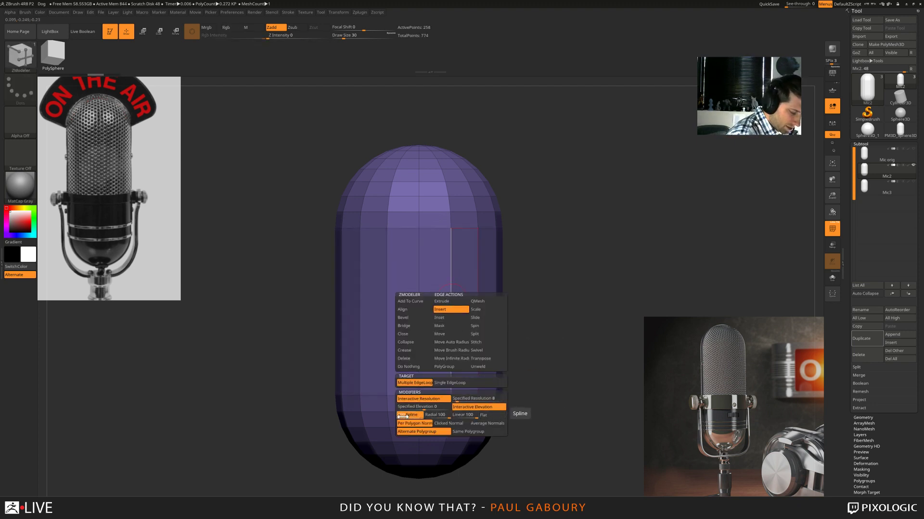
{"action": "left_click", "coordinate": [490, 418]}
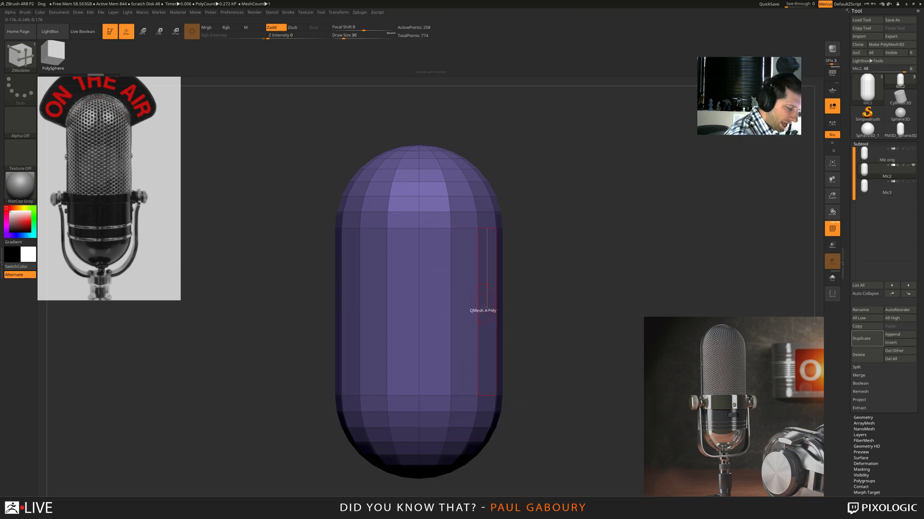
{"action": "left_click_drag", "start_coordinate": [526, 319], "coordinate": [520, 355]}
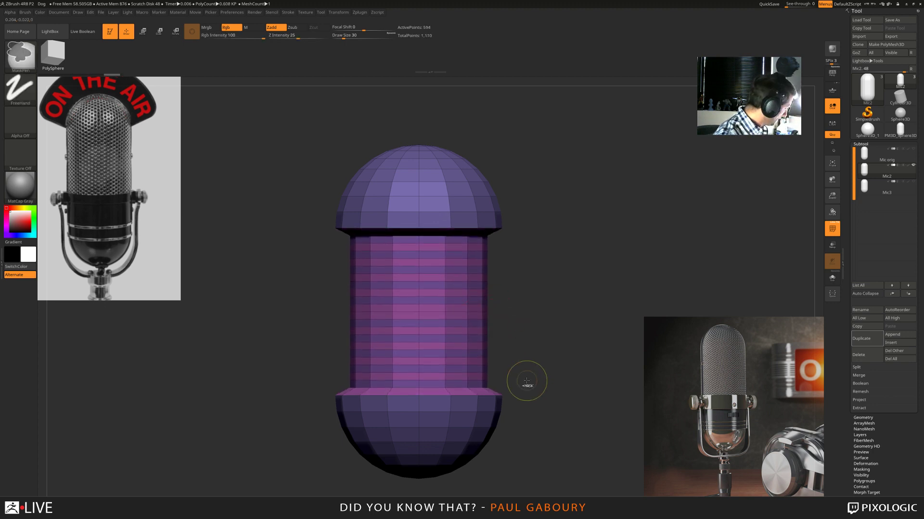
{"action": "key", "text": "ctrl+z"}
- Insert multiple edge loops with the Radial profile so that Mic2's middle section bulges outward
{"action": "key", "text": "space"}
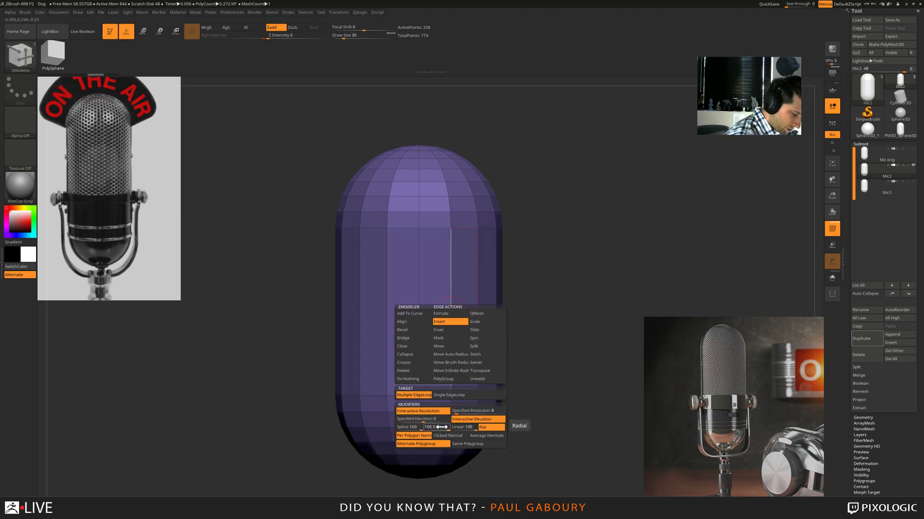
{"action": "left_click_drag", "start_coordinate": [477, 314], "coordinate": [508, 287]}
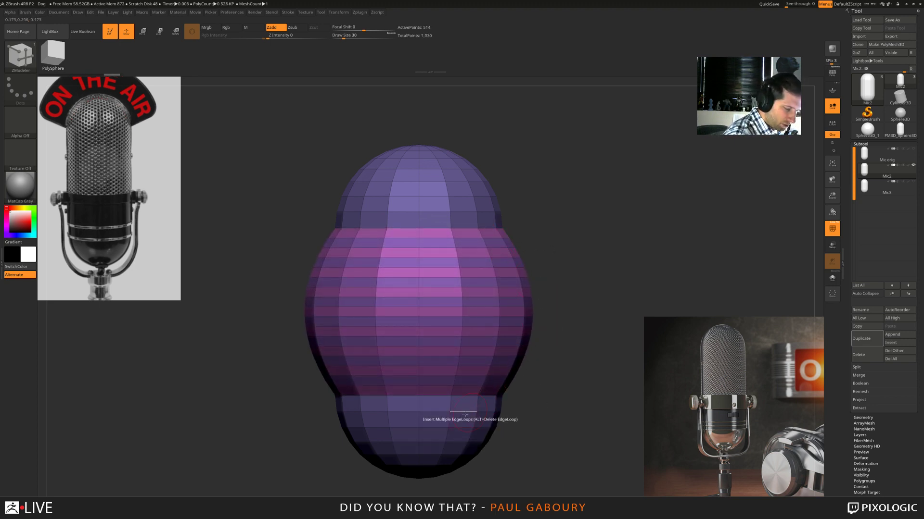
- Undo the Radial insertion, try the Linear profile for multiple edge loops, pinching Mic2's middle inward, and undo that too
{"action": "key", "text": "ctrl+z"}
{"action": "key", "text": "space"}
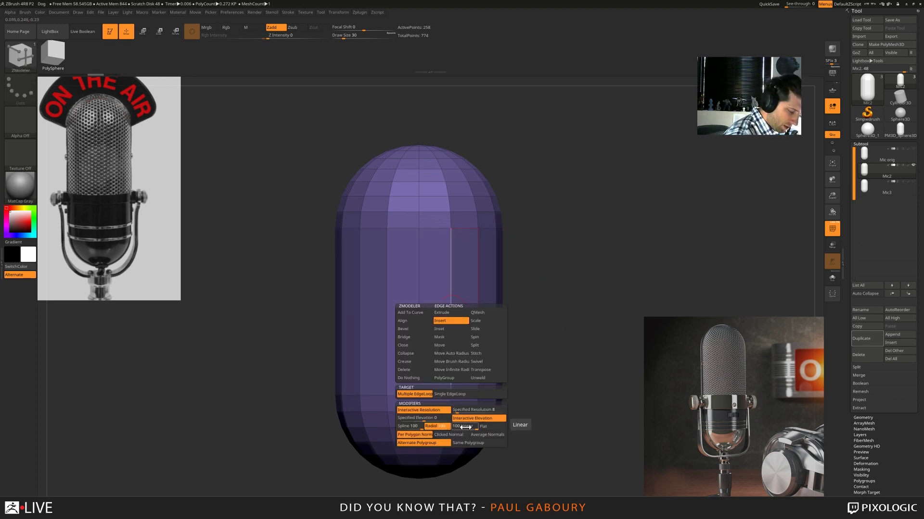
{"action": "left_click_drag", "start_coordinate": [477, 307], "coordinate": [435, 300]}
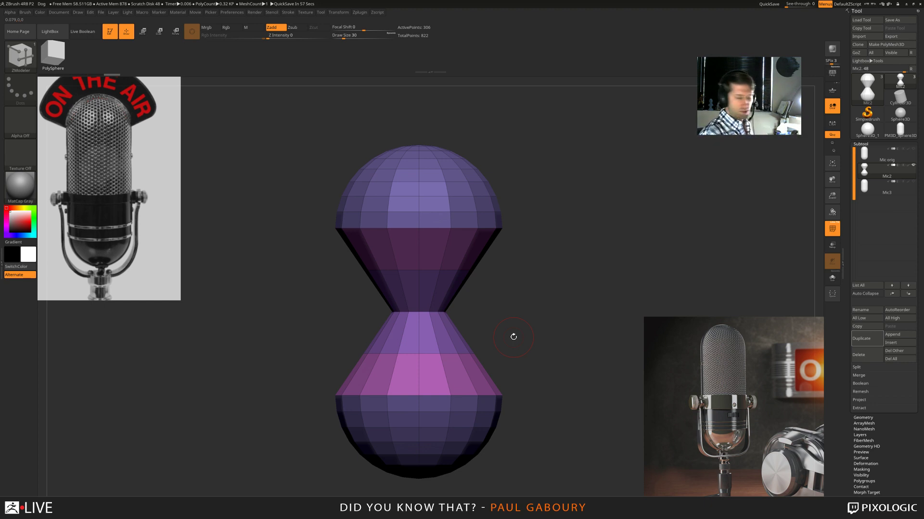
{"action": "key", "text": "ctrl+z"}
- Insert multiple edge loops across Mic2's straight middle using Spline and Specified Elevation 0, and merge the whole mesh into one polygroup
{"action": "key", "text": "space"}
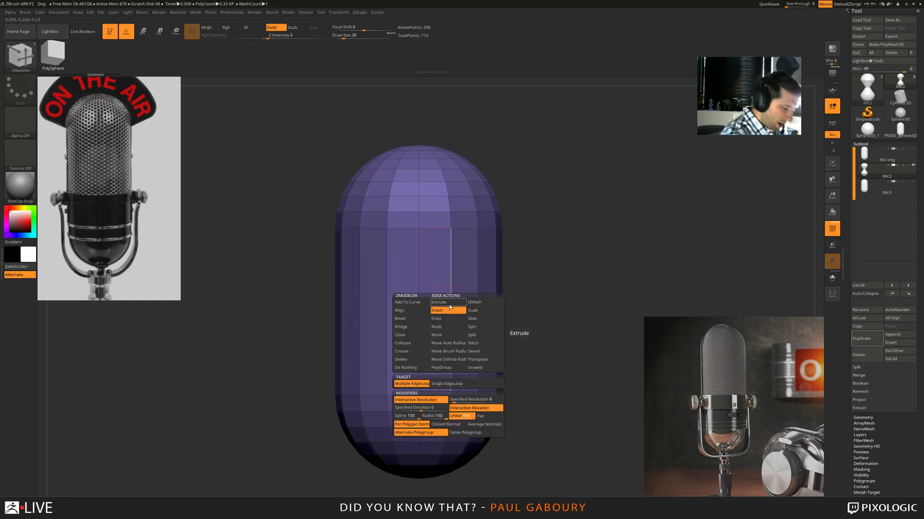
{"action": "left_click", "coordinate": [406, 416]}
{"action": "left_click", "coordinate": [419, 408]}
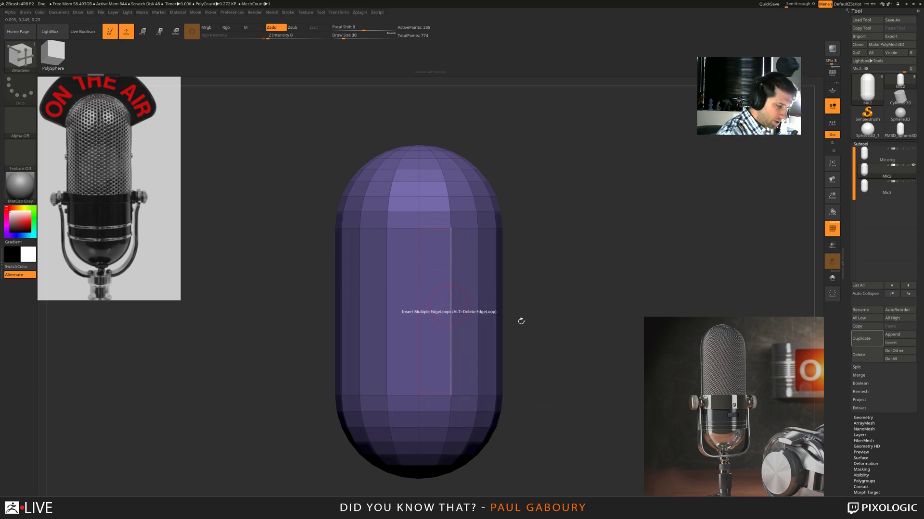
{"action": "left_click", "coordinate": [481, 304]}
{"action": "left_click_drag", "start_coordinate": [481, 304], "coordinate": [481, 301]}
{"action": "key", "text": "ctrl+w"}
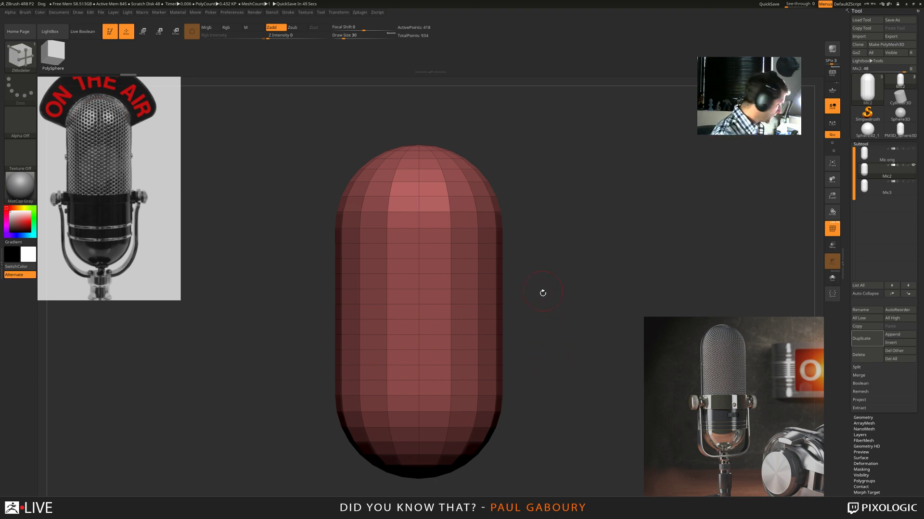
- Try placing a Cylinder No Edge primitive on Mic2's upper side with the IMM Primitives brush, then undo it
{"action": "left_click_drag", "start_coordinate": [543, 293], "coordinate": [545, 277], "text": "alt"}
{"action": "key", "text": "b"}
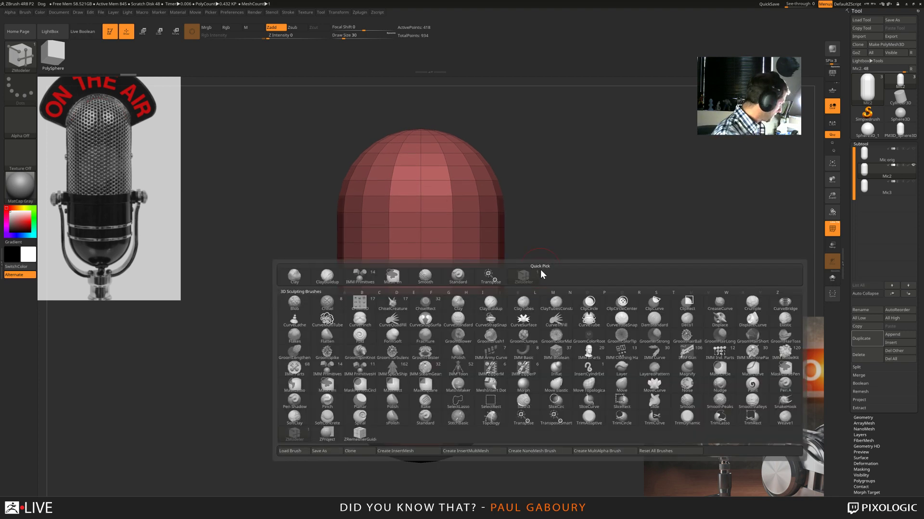
{"action": "key", "text": "i"}
{"action": "left_click", "coordinate": [330, 371]}
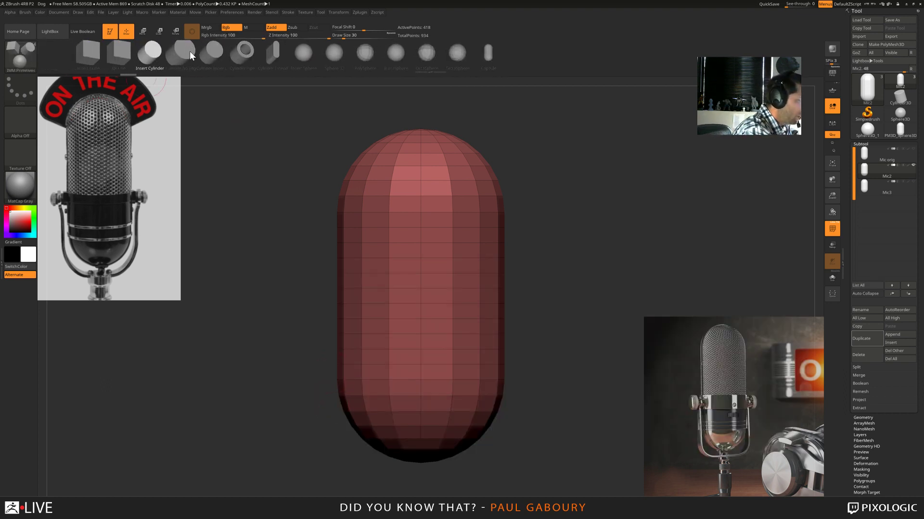
{"action": "left_click_drag", "start_coordinate": [477, 192], "coordinate": [550, 260]}
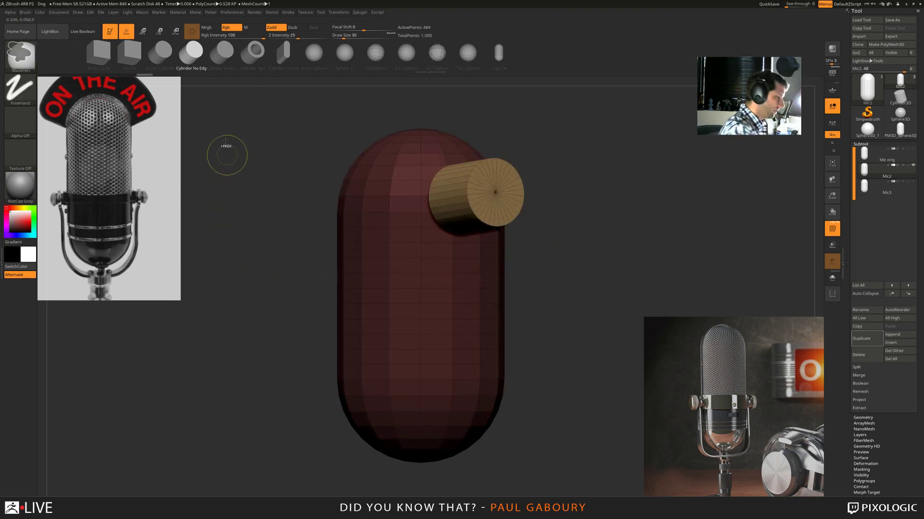
{"action": "key", "text": "ctrl+z"}
- Try placing the Insert Cylinder primitive on Mic2's upper side, view its edge loops from the side, then undo it
{"action": "left_click_drag", "start_coordinate": [452, 210], "coordinate": [460, 201]}
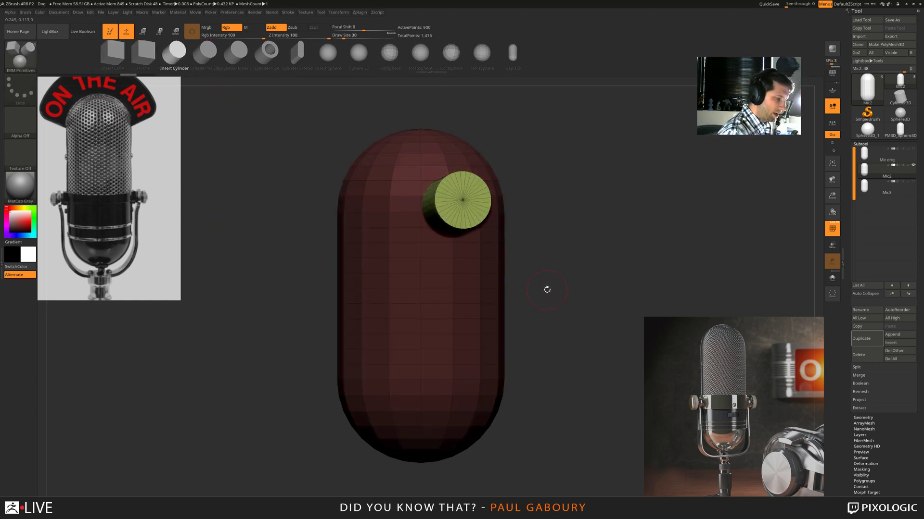
{"action": "left_click_drag", "start_coordinate": [546, 289], "coordinate": [518, 241]}
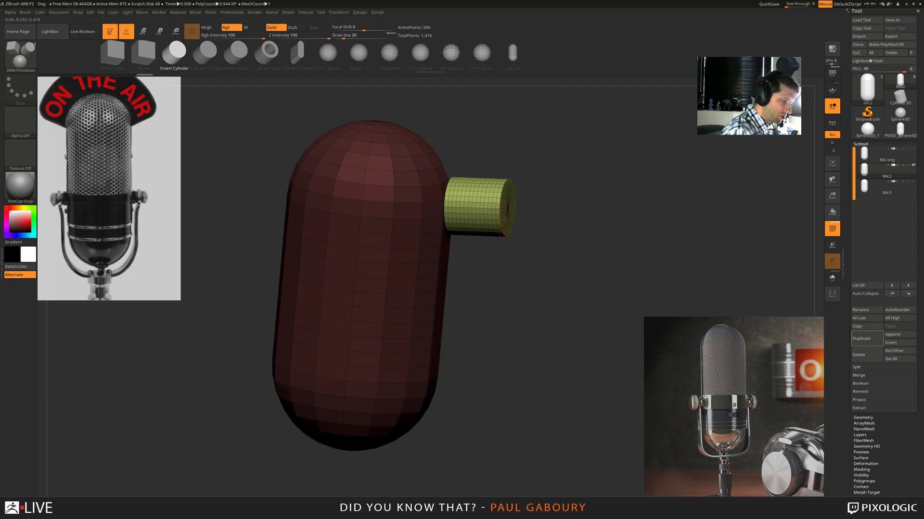
{"action": "key", "text": "ctrl+z"}
- Try placing the Cylinder Inner primitive on Mic2's upper side, undo it, and return to the straight front view
{"action": "key", "text": "Right"}
{"action": "key", "text": "Right"}
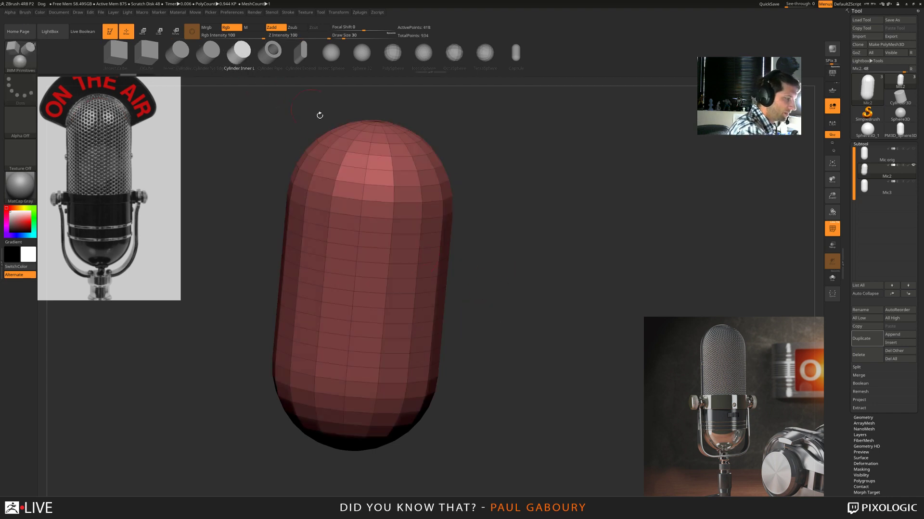
{"action": "left_click_drag", "start_coordinate": [445, 211], "coordinate": [461, 207]}
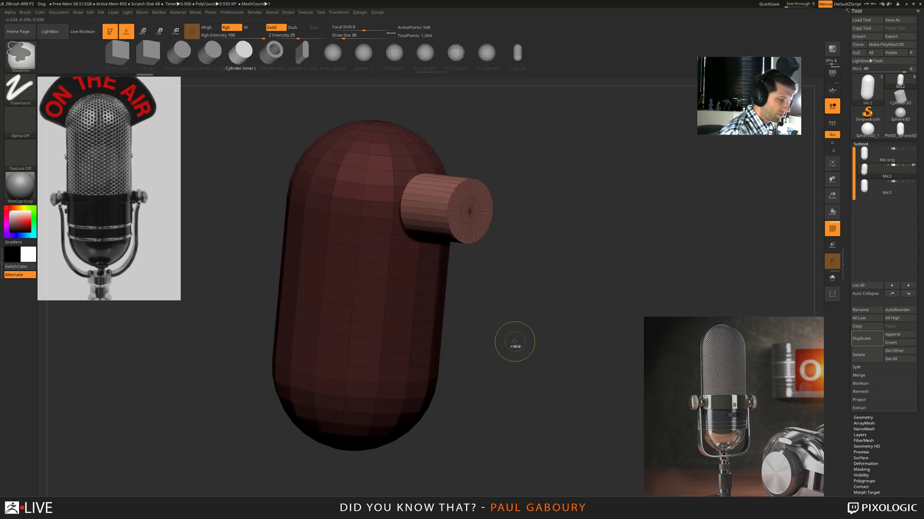
{"action": "key", "text": "ctrl+z"}
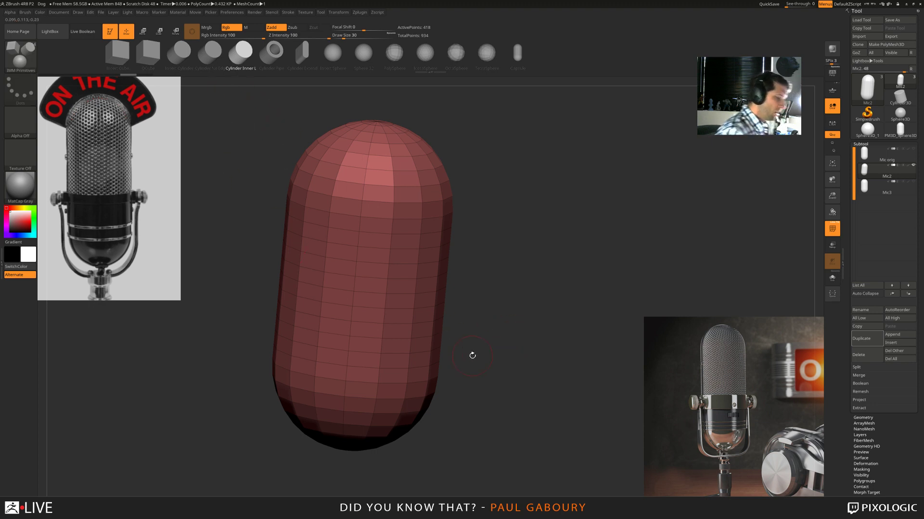
{"action": "mouse_move", "coordinate": [481, 363]}
{"action": "left_mouse_down", "text": "shift"}
{"action": "mouse_move", "coordinate": [568, 353]}
{"action": "mouse_move", "coordinate": [517, 351]}
{"action": "mouse_move", "coordinate": [521, 340]}
{"action": "left_mouse_up", "text": "shift"}
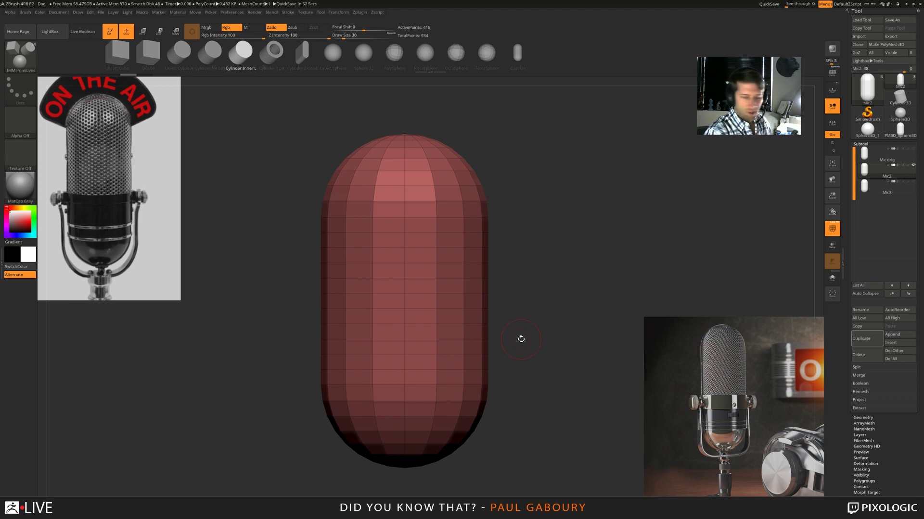
- Switch to the ZModeler brush and choose Insert Cylinder as the mesh for the Insert NanoMesh polygon action
{"action": "key", "text": "b"}
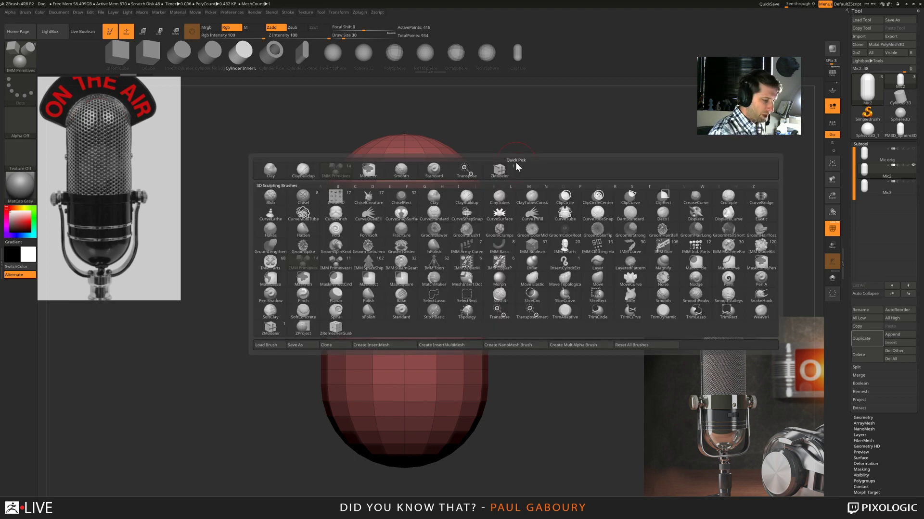
{"action": "left_click", "coordinate": [515, 346]}
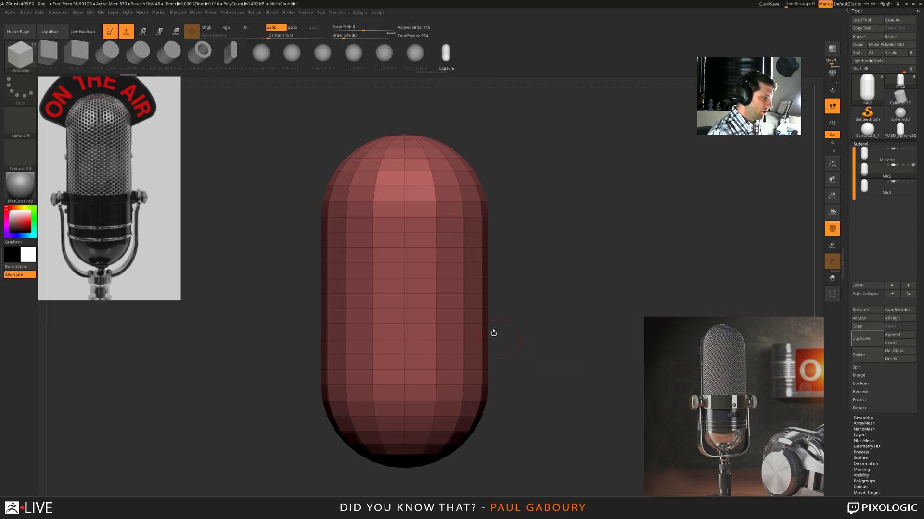
{"action": "left_click", "coordinate": [108, 54]}
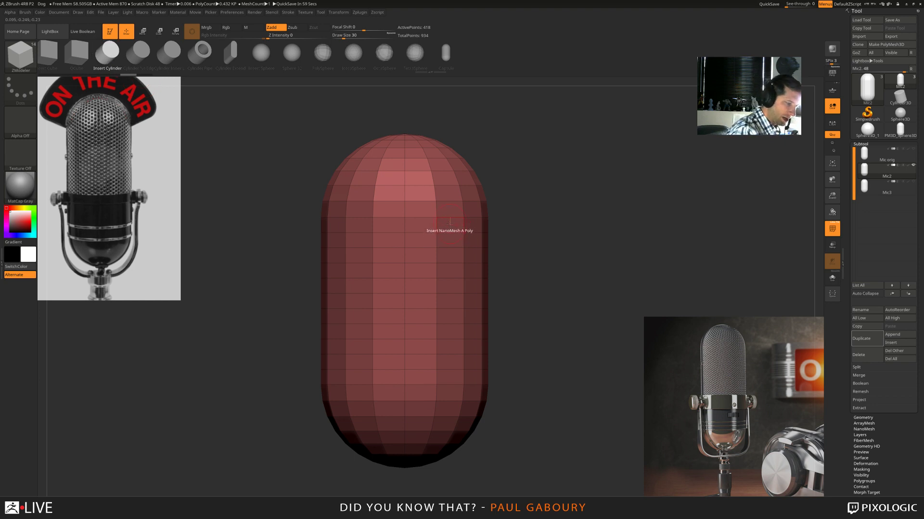
- Try inserting a cylinder NanoMesh on single polygons of Mic2, checking the NanoMesh settings, and undo each insertion
{"action": "left_click_drag", "start_coordinate": [450, 226], "coordinate": [461, 232]}
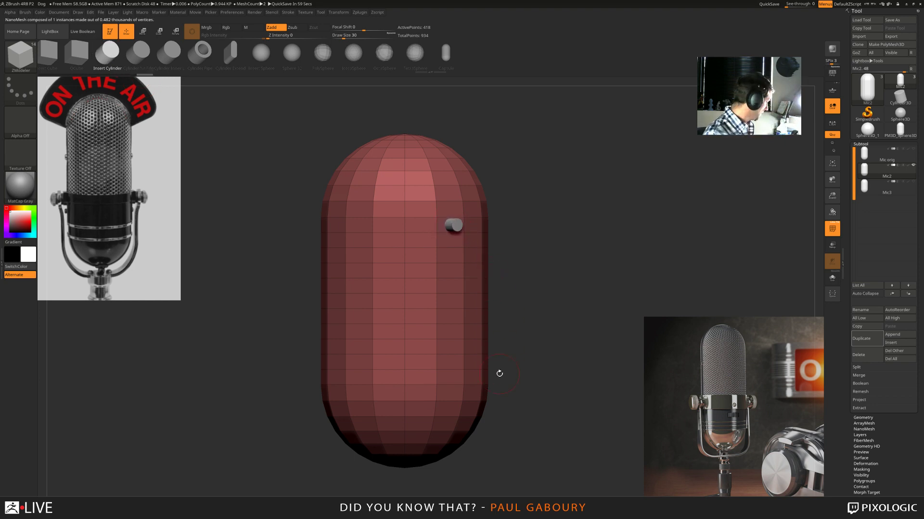
{"action": "key", "text": "ctrl+z"}
{"action": "left_click", "coordinate": [862, 145]}
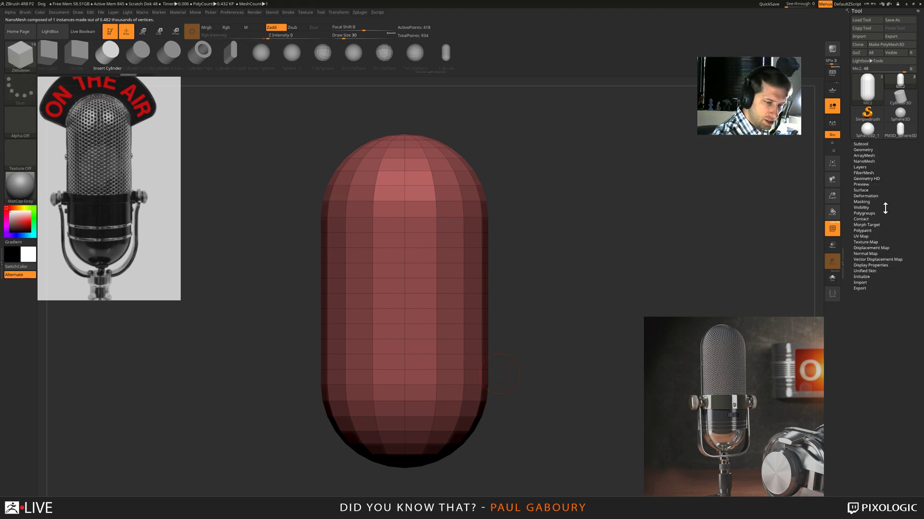
{"action": "left_click", "coordinate": [864, 162]}
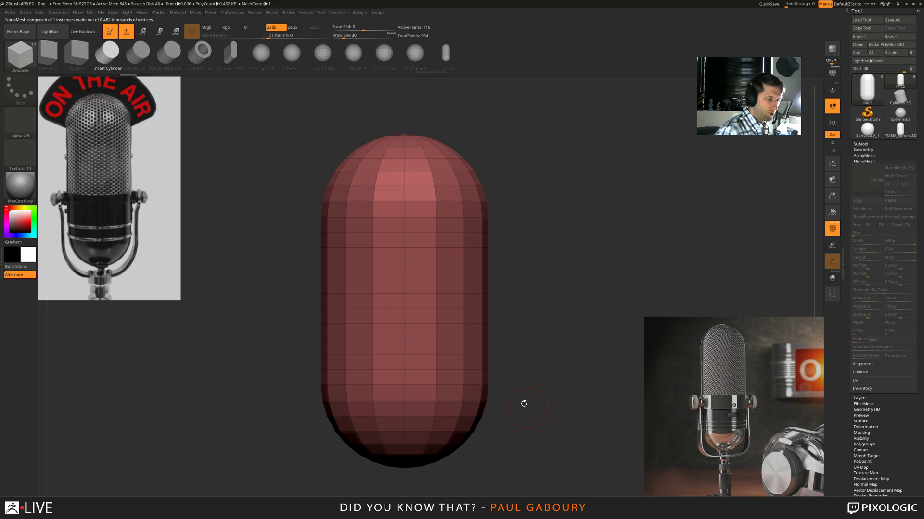
{"action": "left_click", "coordinate": [449, 240]}
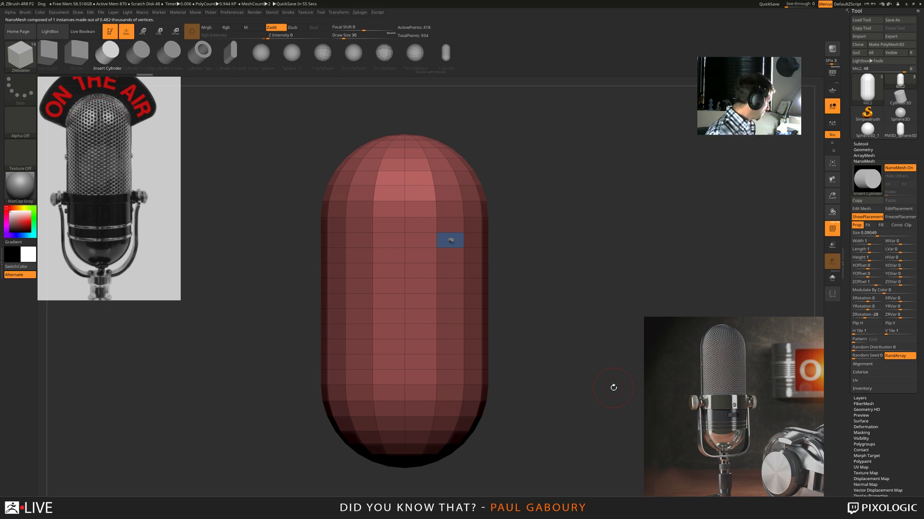
{"action": "key", "text": "ctrl+z"}
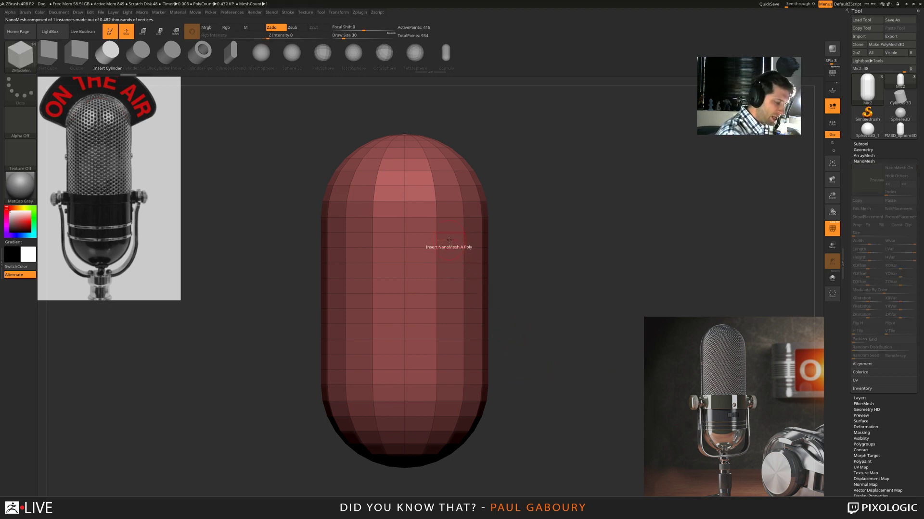
- Set the Insert NanoMesh target to All Polygons and insert small cylinders over the entire Mic2 capsule
{"action": "key", "text": "space"}
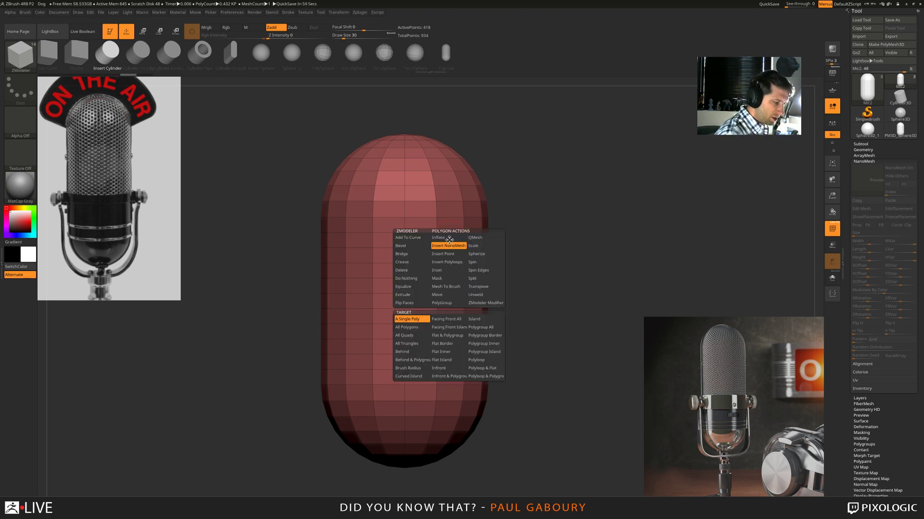
{"action": "left_click", "coordinate": [409, 328]}
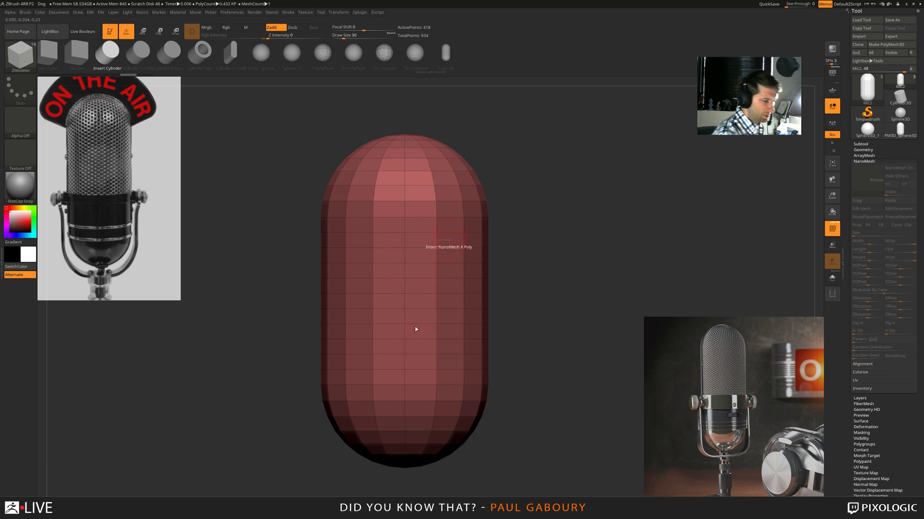
{"action": "left_click", "coordinate": [454, 245]}
{"action": "left_click_drag", "start_coordinate": [454, 245], "coordinate": [561, 342]}
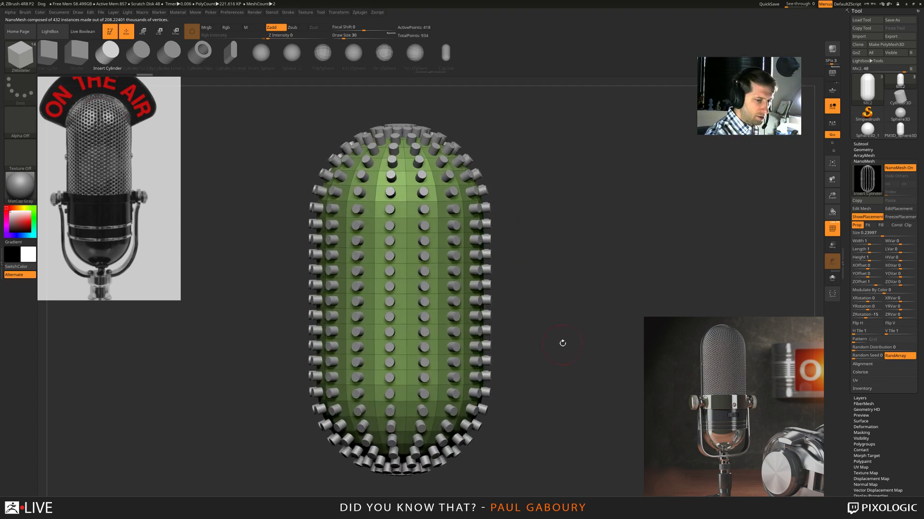
- Set the cylinder NanoMesh size to 0.3 and its ZRotation to 0
{"action": "left_click_drag", "start_coordinate": [883, 237], "coordinate": [884, 236]}
{"action": "left_click", "coordinate": [882, 235]}
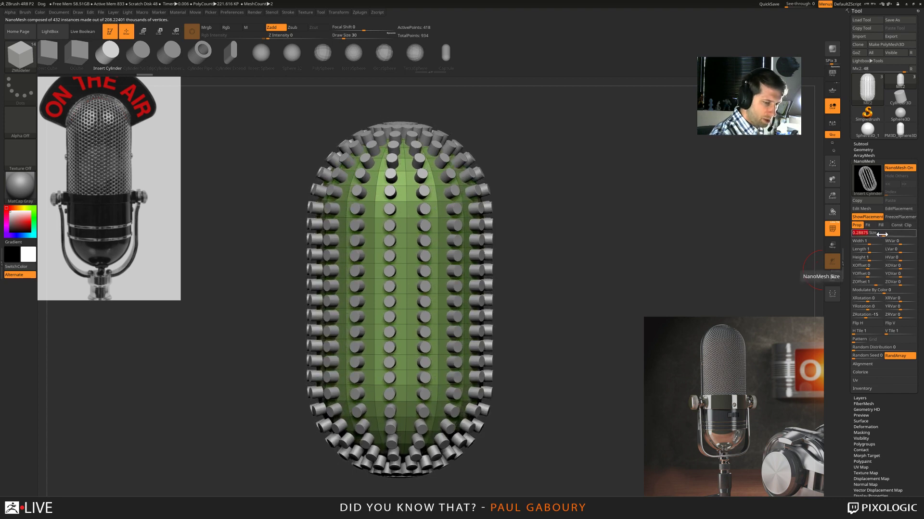
{"action": "type", "text": "0.3"}
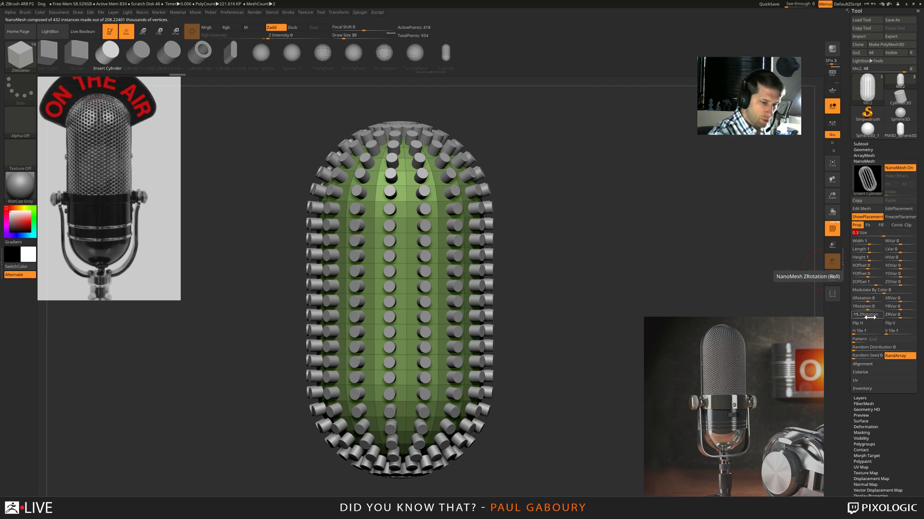
{"action": "left_click_drag", "start_coordinate": [866, 317], "coordinate": [867, 318]}
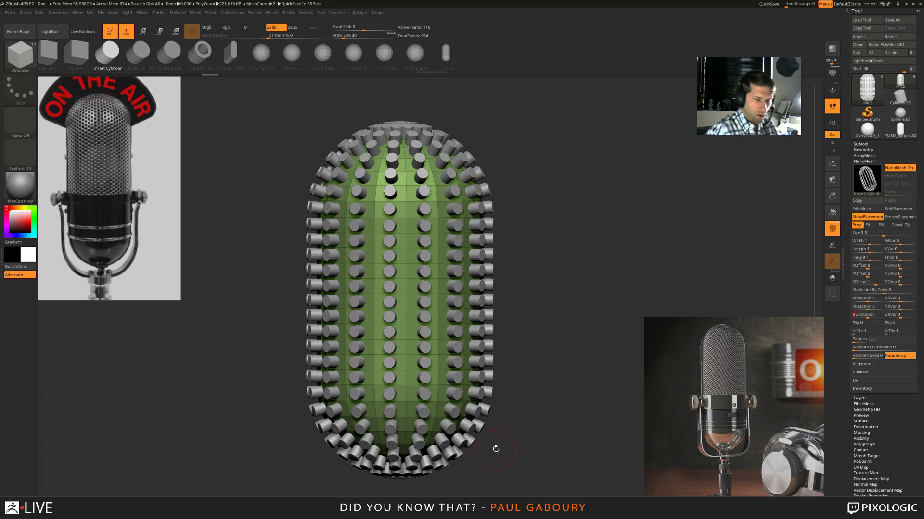
- Tile the cylinder NanoMesh on each polygon with H Tile 2 and V Tile 2
{"action": "left_click", "coordinate": [855, 332]}
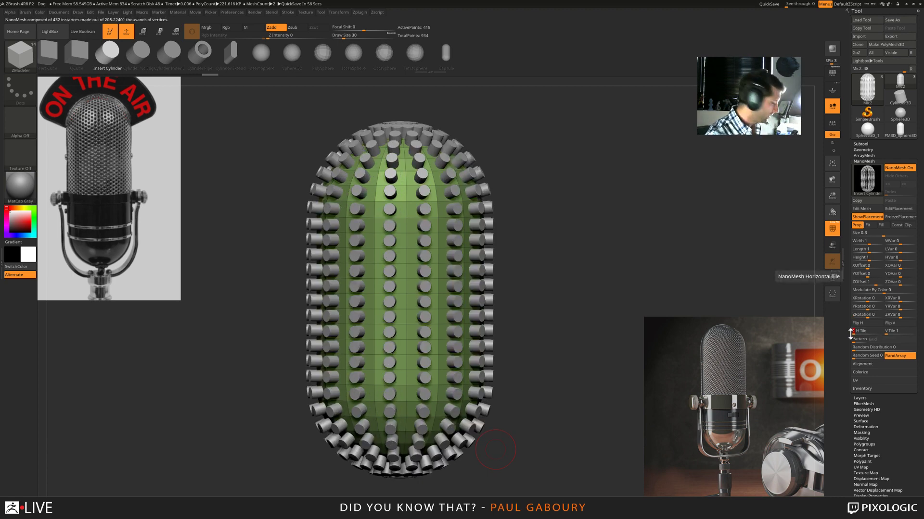
{"action": "type", "text": "2"}
{"action": "key", "text": "Return"}
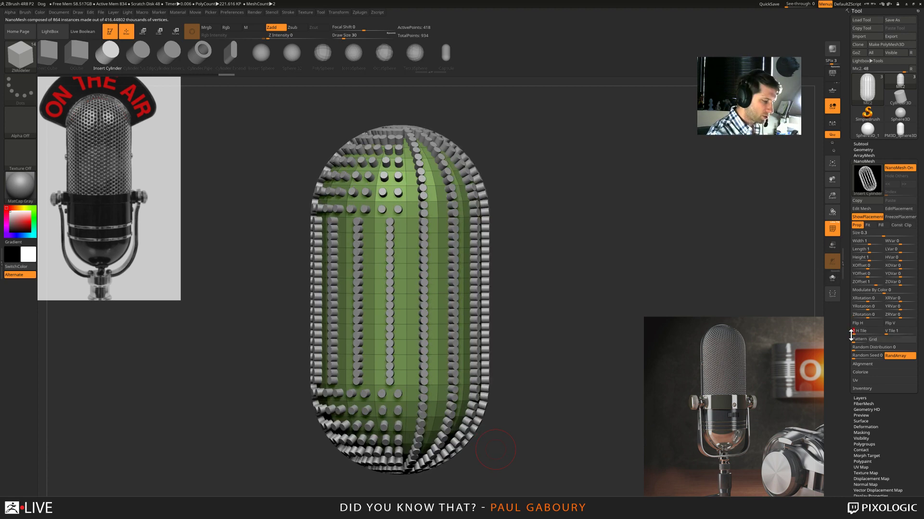
{"action": "left_click", "coordinate": [885, 334]}
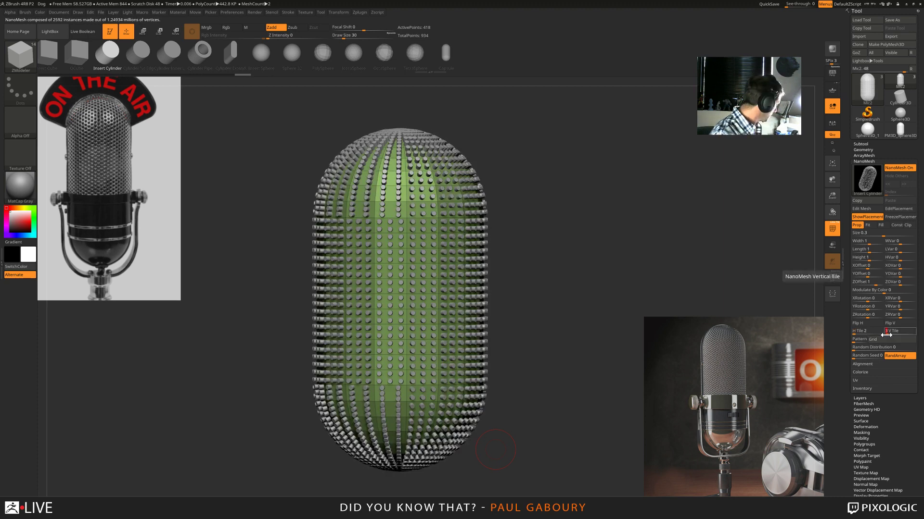
{"action": "type", "text": "2"}
{"action": "key", "text": "Return"}
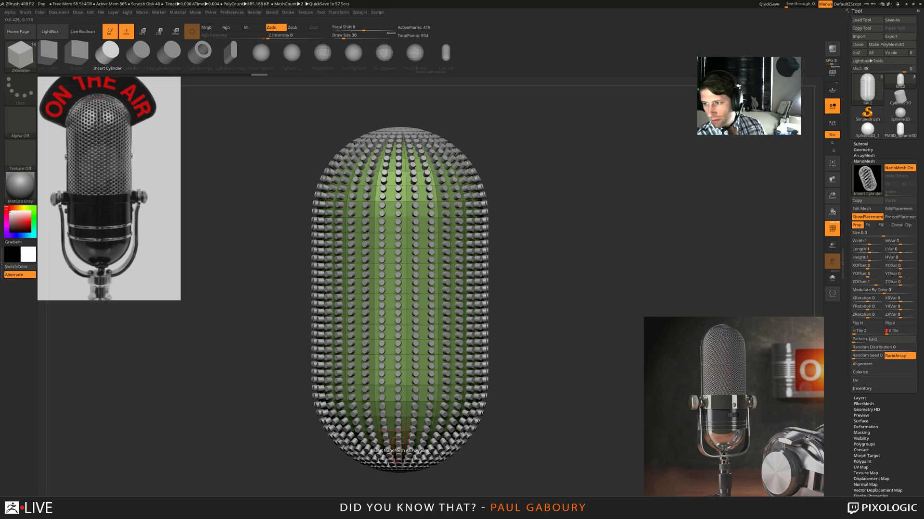
- Set the NanoMesh tiling pattern to Checker Odd and turn off the PolyFrame display
{"action": "left_click", "coordinate": [881, 340]}
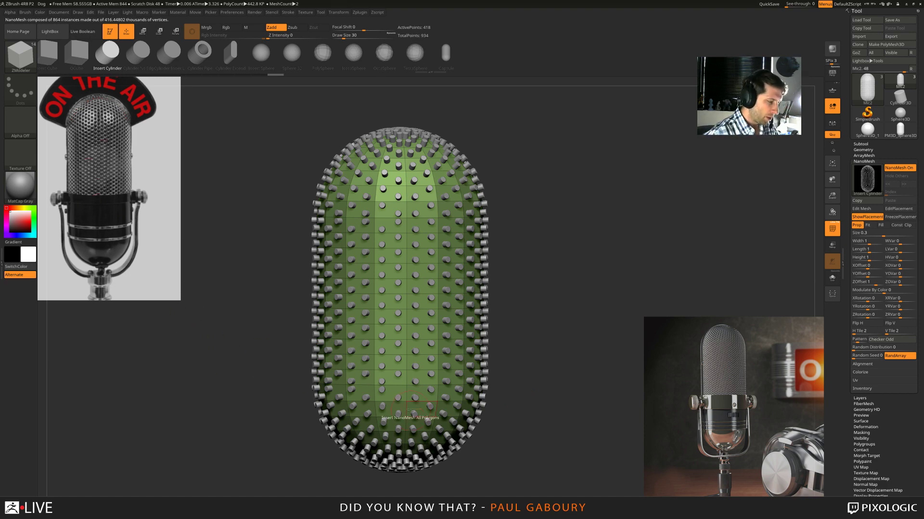
{"action": "key", "text": "shift+f"}
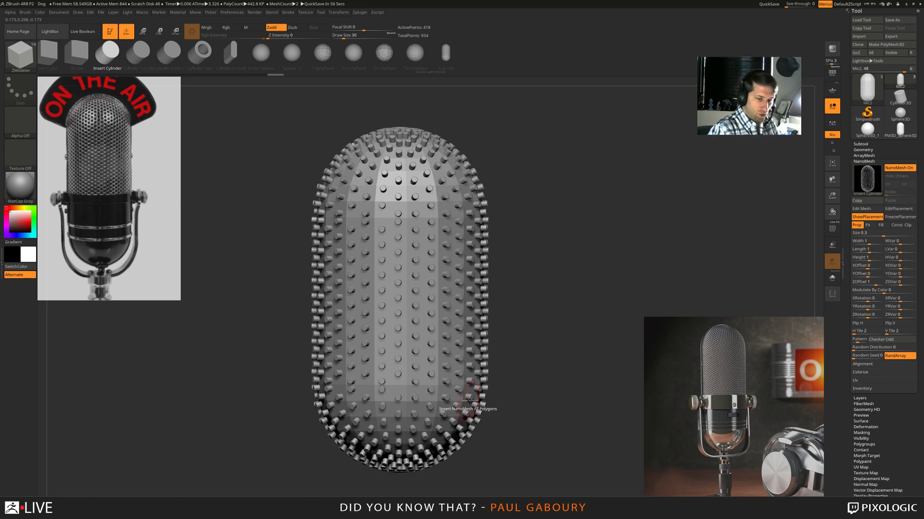
- Compare the NanoMesh alignment options on the capsule's cylinders and set the alignment to Align To Long Edge
{"action": "left_click", "coordinate": [864, 364]}
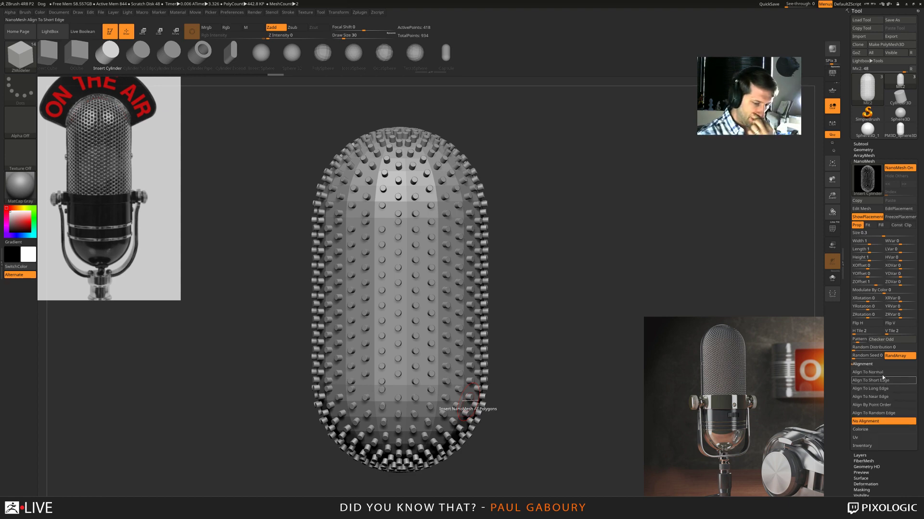
{"action": "left_click", "coordinate": [883, 379]}
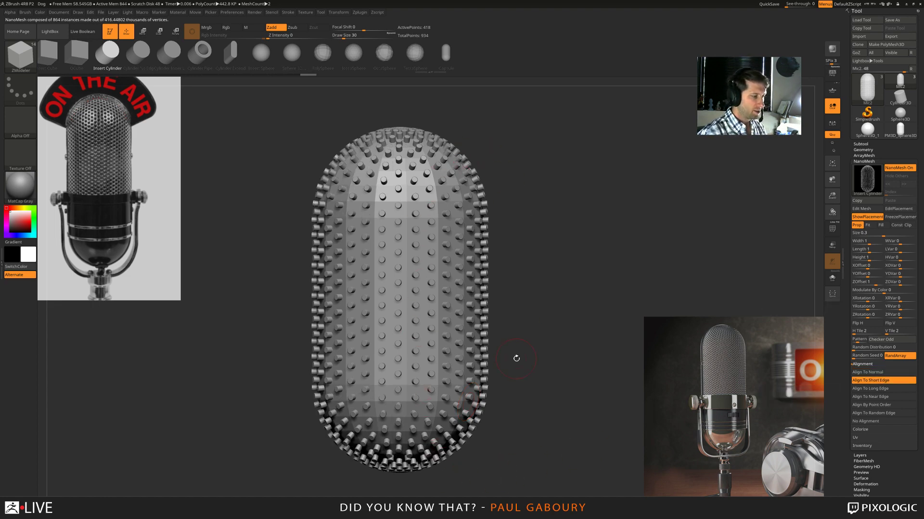
{"action": "left_click", "coordinate": [882, 388]}
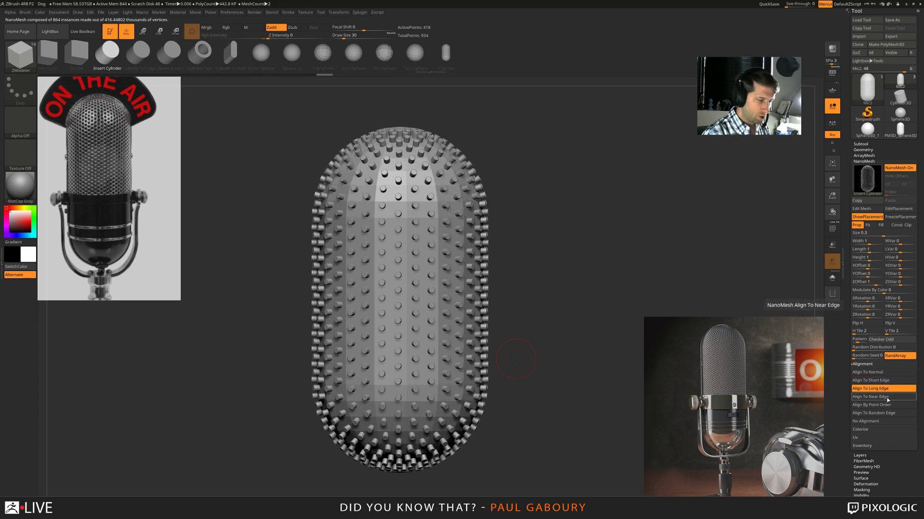
{"action": "left_click", "coordinate": [887, 398]}
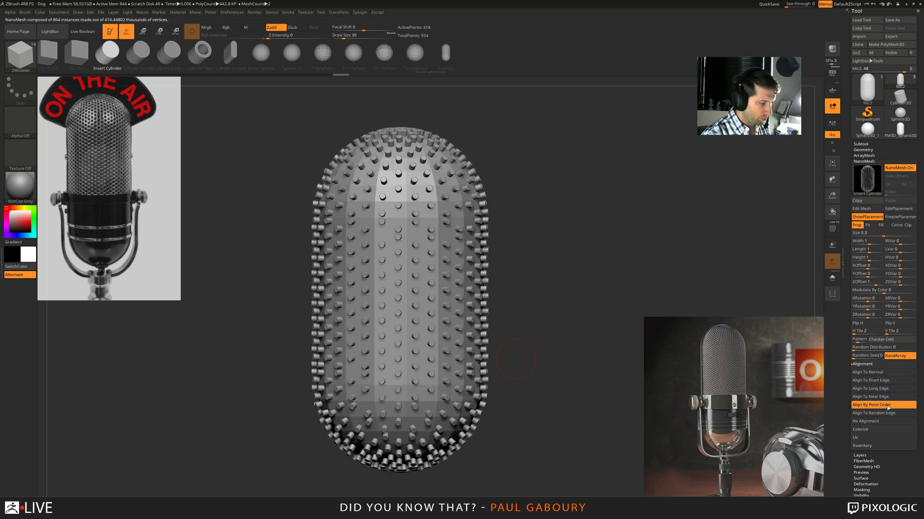
{"action": "left_click", "coordinate": [887, 414]}
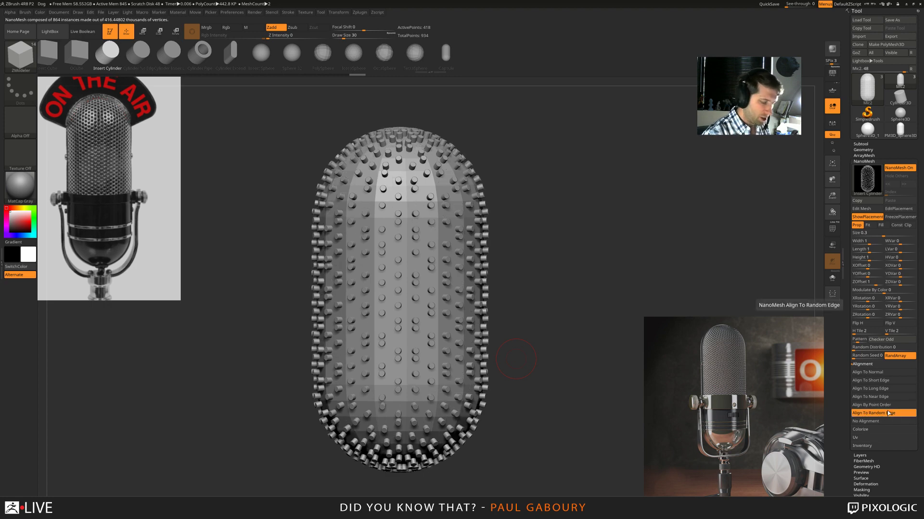
{"action": "left_click", "coordinate": [879, 420]}
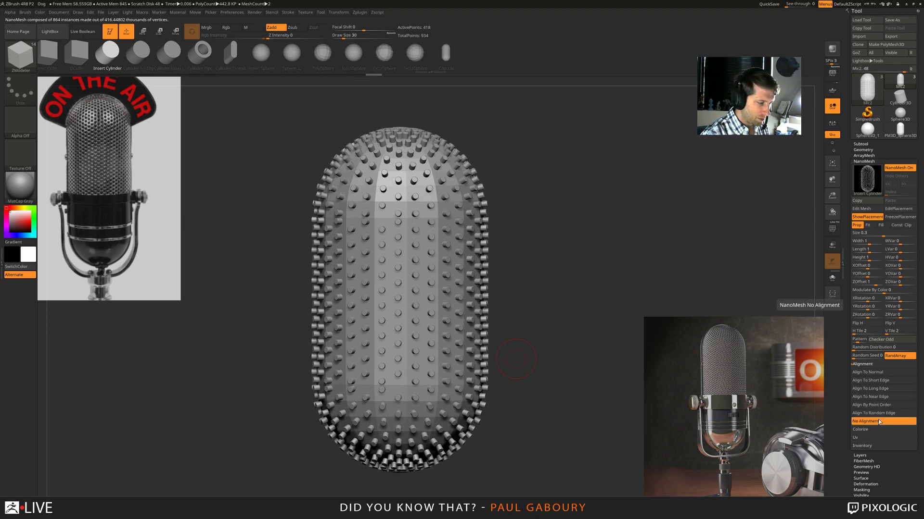
{"action": "left_click", "coordinate": [882, 389]}
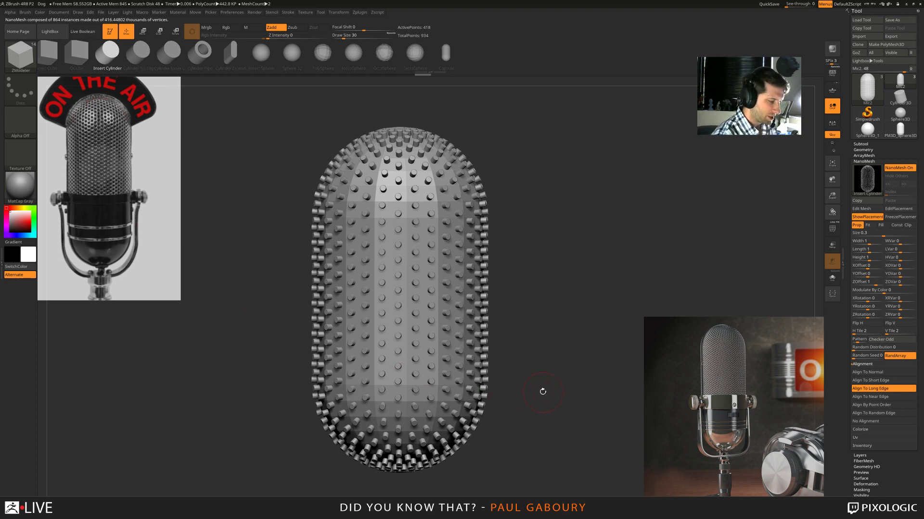
- Open the NanoMesh cylinder for mesh editing, stretch it along its length axis, and return to the capsule
{"action": "left_click_drag", "start_coordinate": [525, 386], "coordinate": [537, 383]}
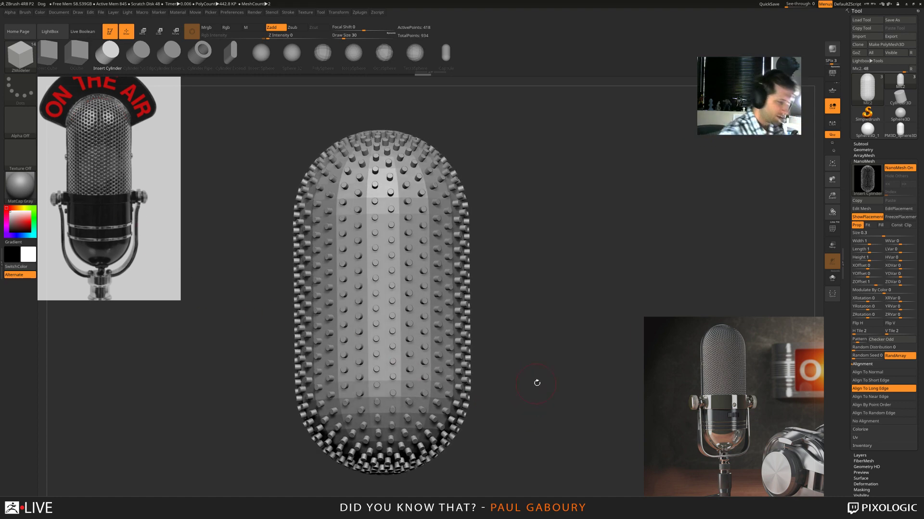
{"action": "left_click_drag", "start_coordinate": [503, 413], "coordinate": [527, 423], "text": "alt"}
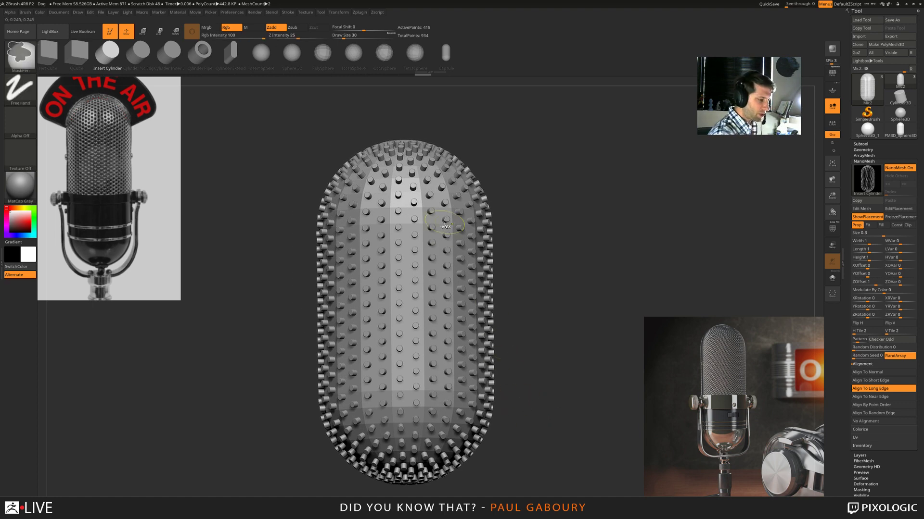
{"action": "mouse_move", "coordinate": [445, 221]}
{"action": "right_mouse_down", "text": "ctrl"}
{"action": "mouse_move", "coordinate": [446, 241]}
{"action": "mouse_move", "coordinate": [530, 391]}
{"action": "right_mouse_up", "text": "ctrl"}
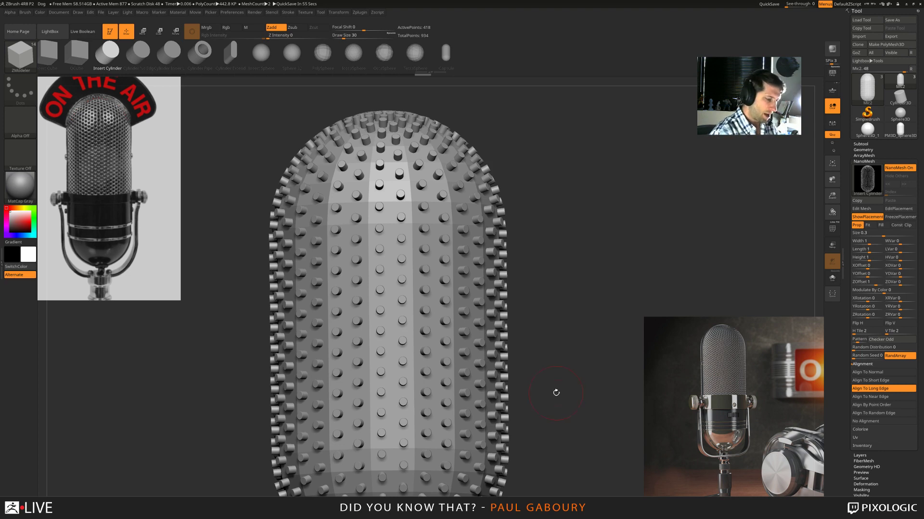
{"action": "left_click_drag", "start_coordinate": [556, 389], "coordinate": [562, 384]}
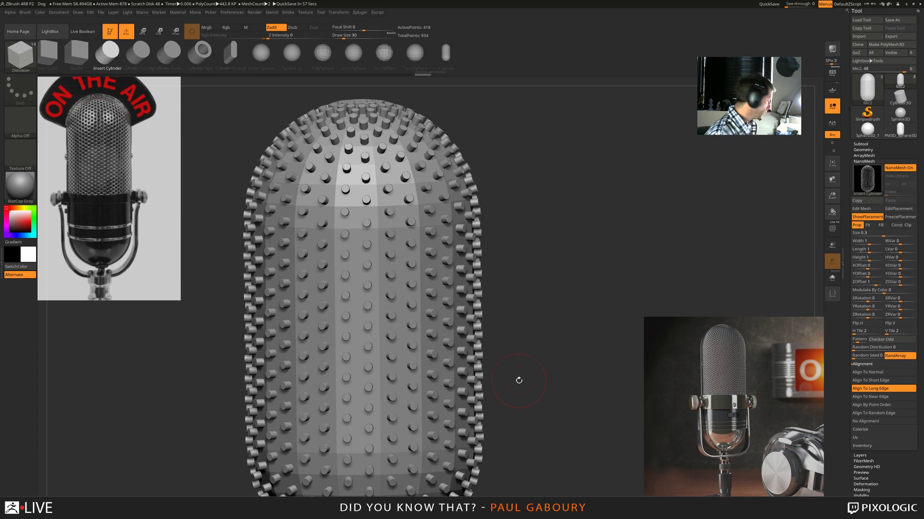
{"action": "mouse_move", "coordinate": [518, 380]}
{"action": "right_mouse_down", "text": "alt"}
{"action": "mouse_move", "coordinate": [527, 395]}
{"action": "mouse_move", "coordinate": [492, 294]}
{"action": "mouse_move", "coordinate": [481, 294]}
{"action": "right_mouse_up", "text": "alt"}
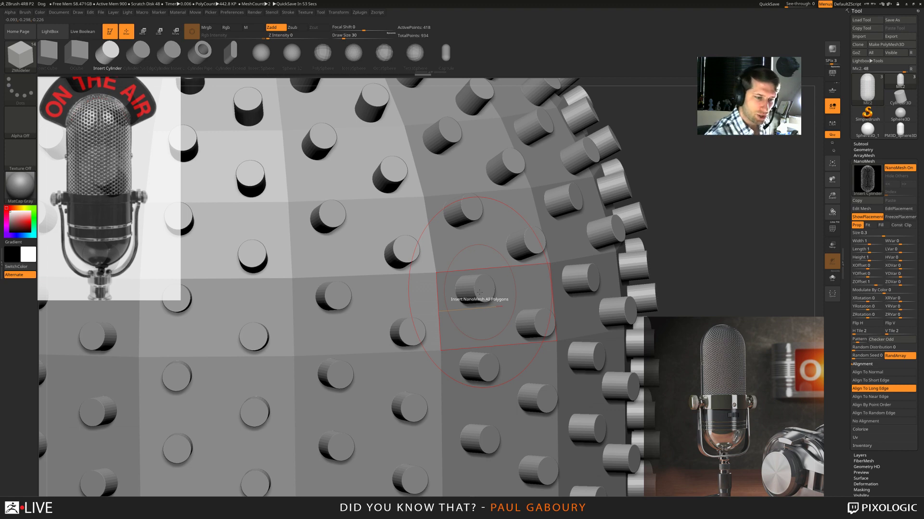
{"action": "left_click", "coordinate": [866, 210]}
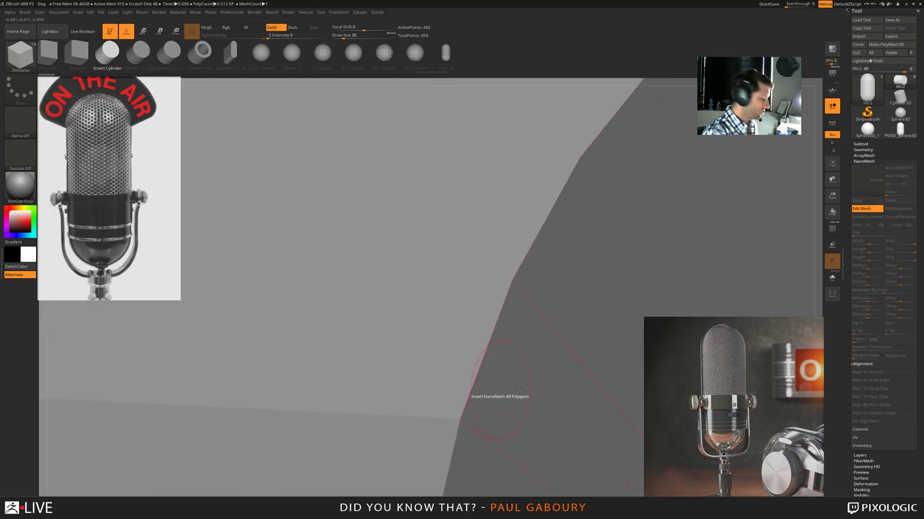
{"action": "right_click_drag", "start_coordinate": [573, 402], "coordinate": [514, 406], "text": "ctrl"}
{"action": "key", "text": "shift+f"}
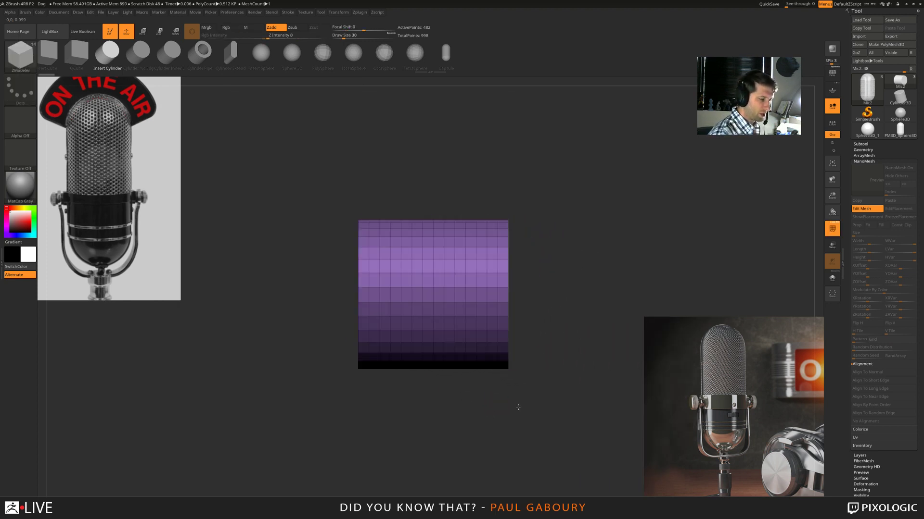
{"action": "key", "text": "w"}
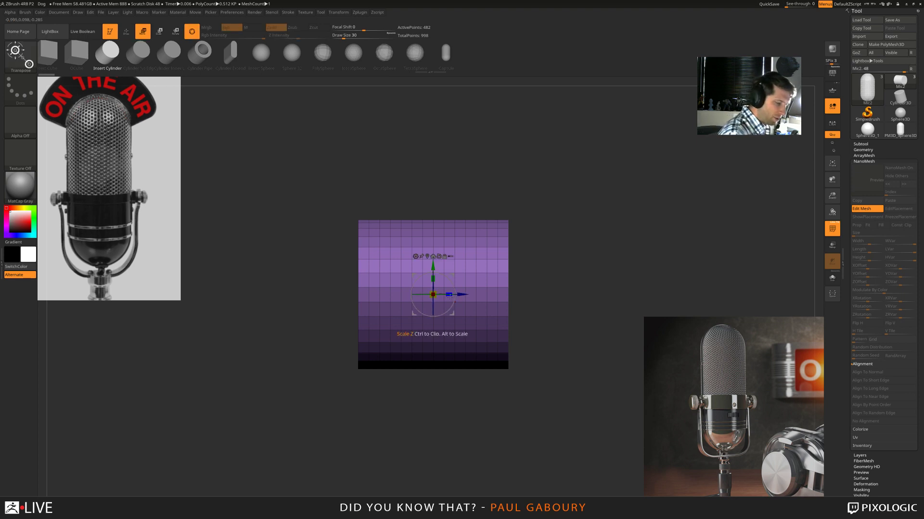
{"action": "left_click_drag", "start_coordinate": [449, 295], "coordinate": [520, 379]}
{"action": "left_click_drag", "start_coordinate": [515, 416], "coordinate": [518, 415]}
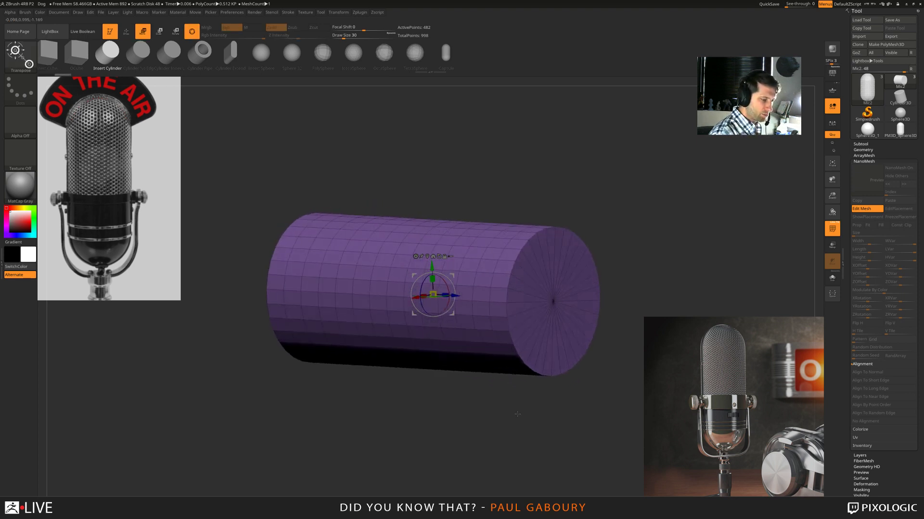
{"action": "left_click", "coordinate": [865, 210]}
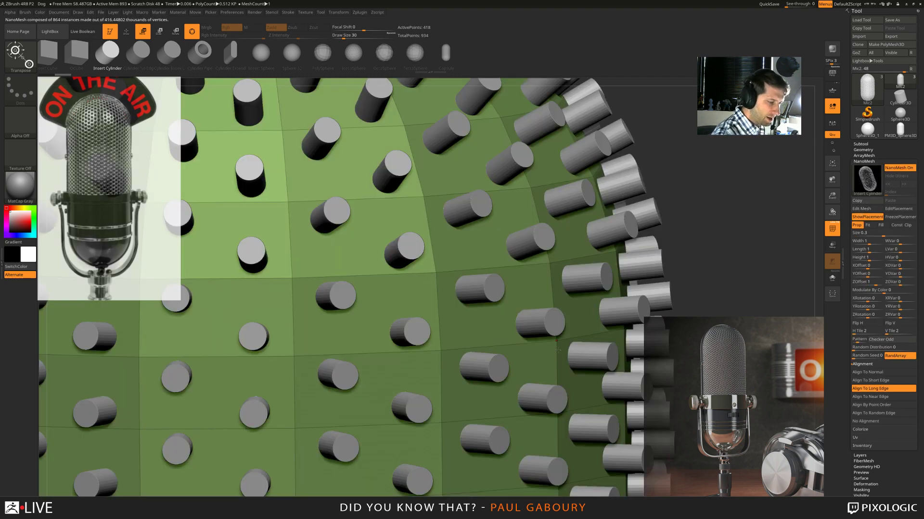
- Sink the cylinders into the capsule surface by setting the NanoMesh ZOffset to about -0.966
{"action": "left_click_drag", "start_coordinate": [669, 238], "coordinate": [717, 239]}
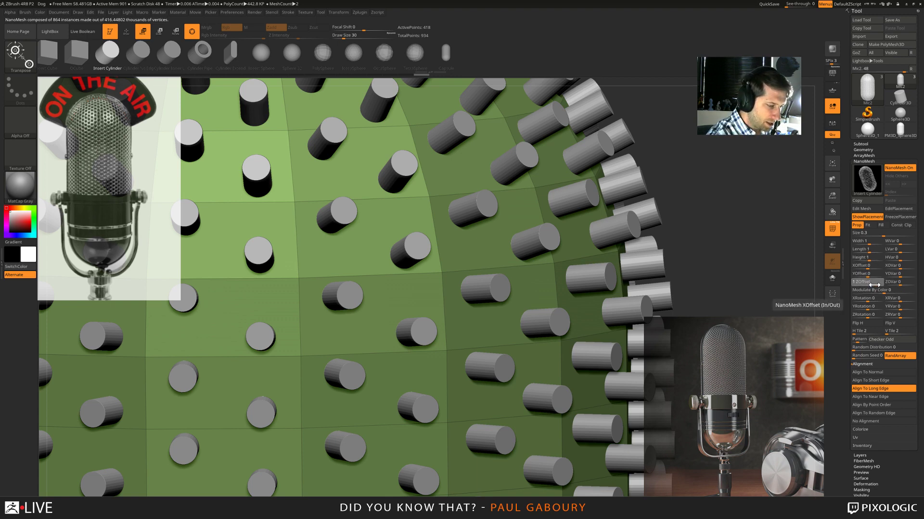
{"action": "left_click_drag", "start_coordinate": [868, 284], "coordinate": [862, 285]}
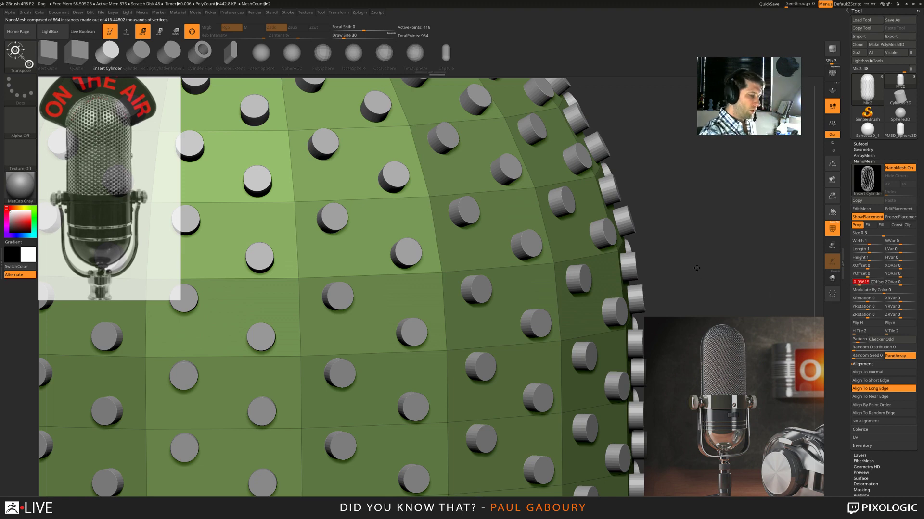
{"action": "mouse_move", "coordinate": [696, 259]}
{"action": "right_mouse_down"}
{"action": "mouse_move", "coordinate": [711, 262]}
{"action": "mouse_move", "coordinate": [591, 292]}
{"action": "mouse_move", "coordinate": [611, 218]}
{"action": "mouse_move", "coordinate": [574, 335]}
{"action": "right_mouse_up"}
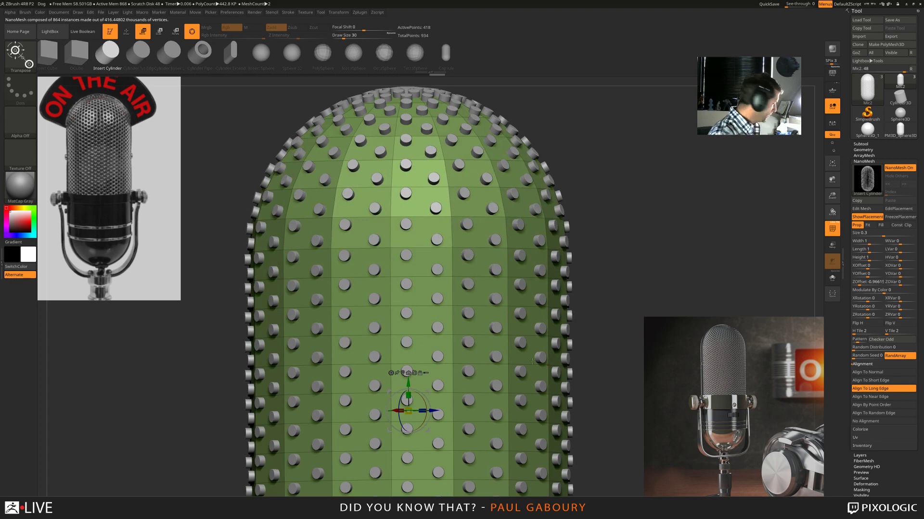
- Reopen the NanoMesh cylinder for editing and extrude the polygon loop at each end into a raised rim using QMesh with the Polyloop target
{"action": "key", "text": "q"}
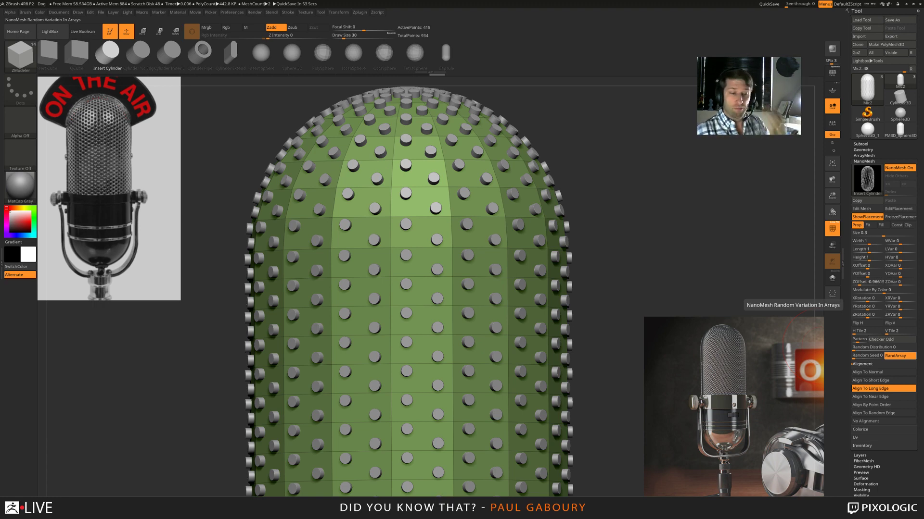
{"action": "left_click", "coordinate": [863, 210]}
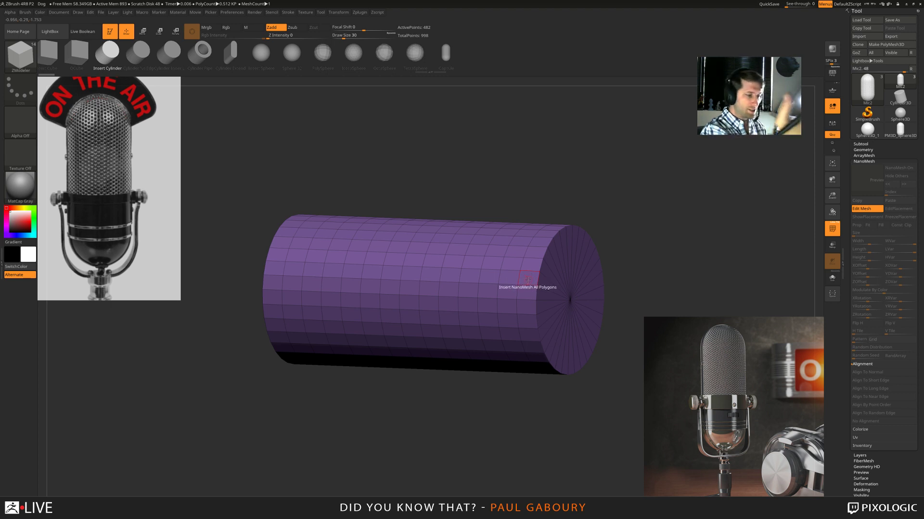
{"action": "key", "text": "space"}
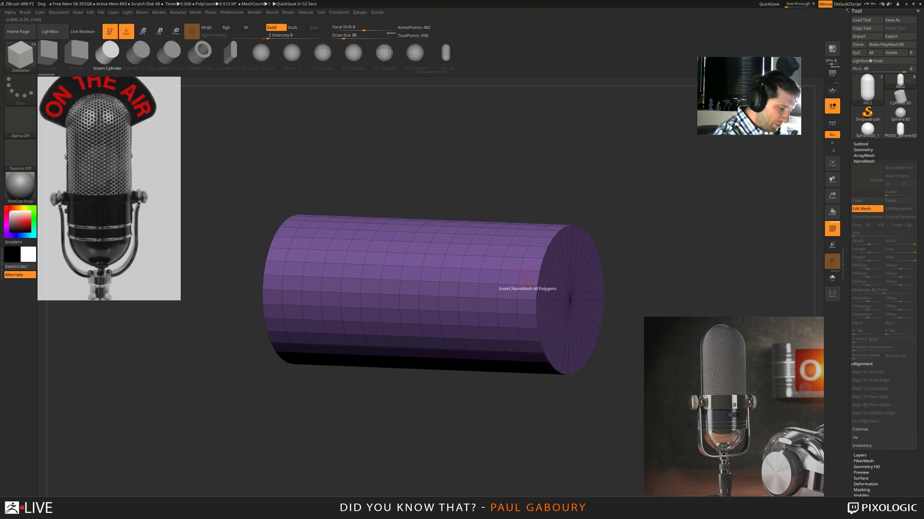
{"action": "key", "text": "space"}
{"action": "left_click", "coordinate": [564, 256]}
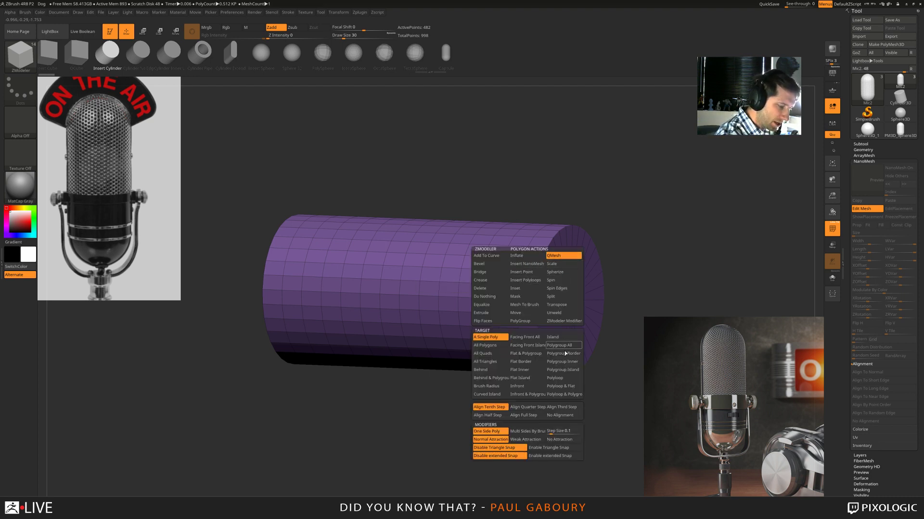
{"action": "left_click", "coordinate": [563, 378]}
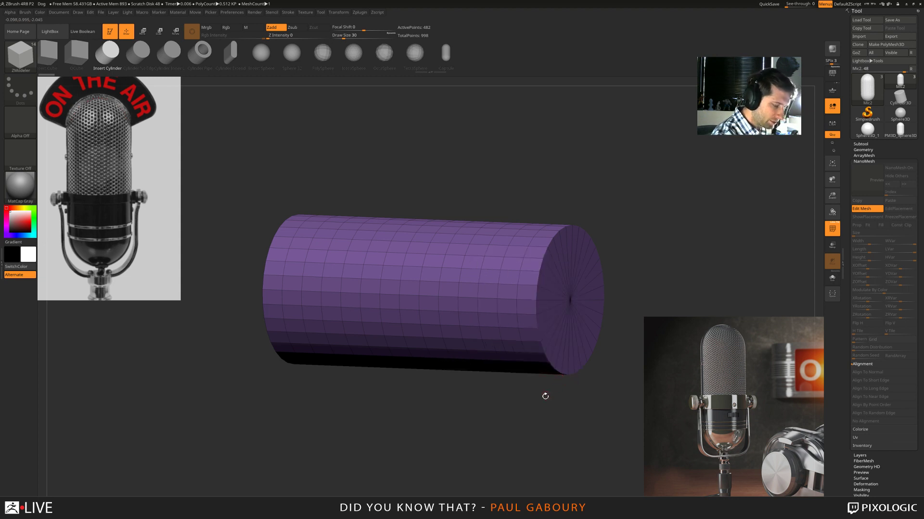
{"action": "left_click_drag", "start_coordinate": [544, 402], "coordinate": [533, 385]}
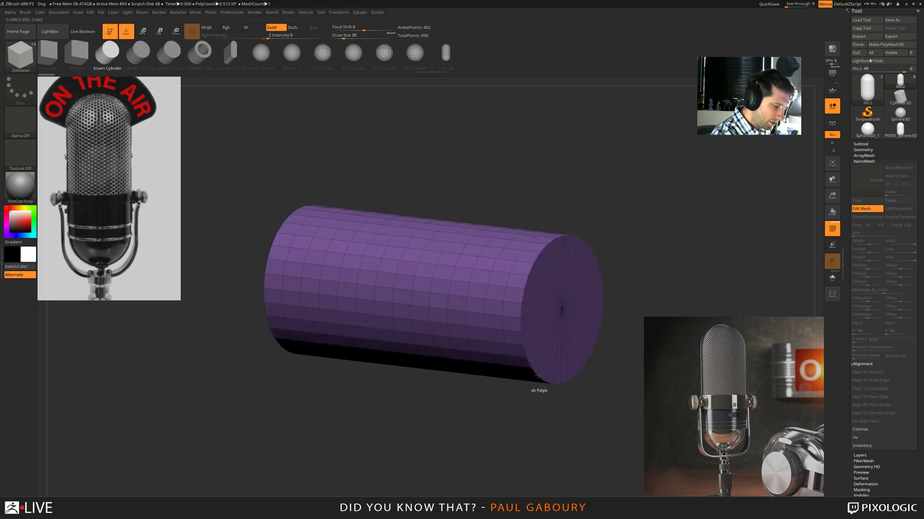
{"action": "left_click", "coordinate": [506, 299]}
{"action": "left_click_drag", "start_coordinate": [506, 299], "coordinate": [490, 309]}
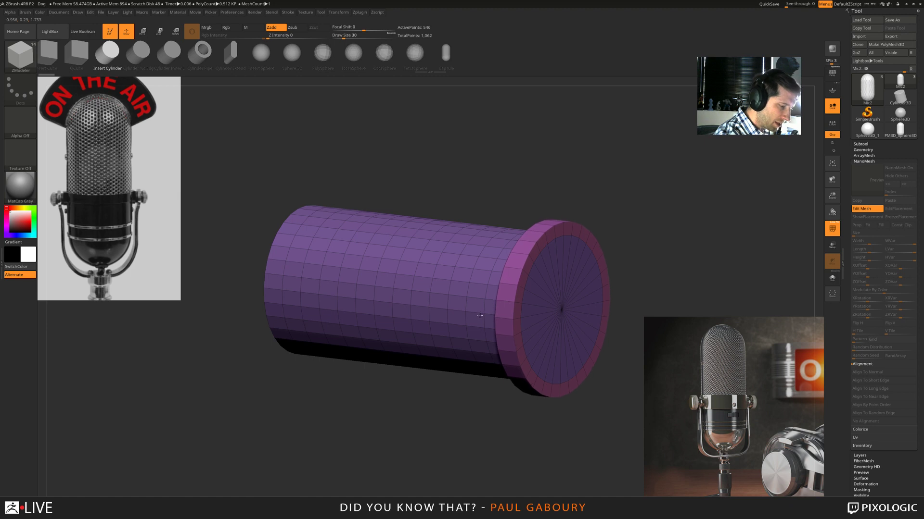
{"action": "left_click", "coordinate": [277, 254]}
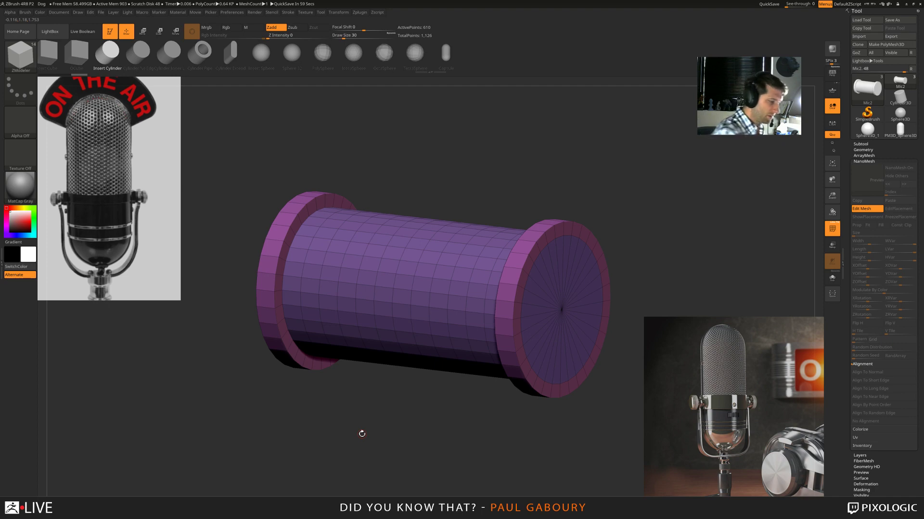
- Extend the inner side of both rims with QMesh on the neighbouring polyloops, forming tapered shoulders
{"action": "left_click_drag", "start_coordinate": [289, 250], "coordinate": [296, 242]}
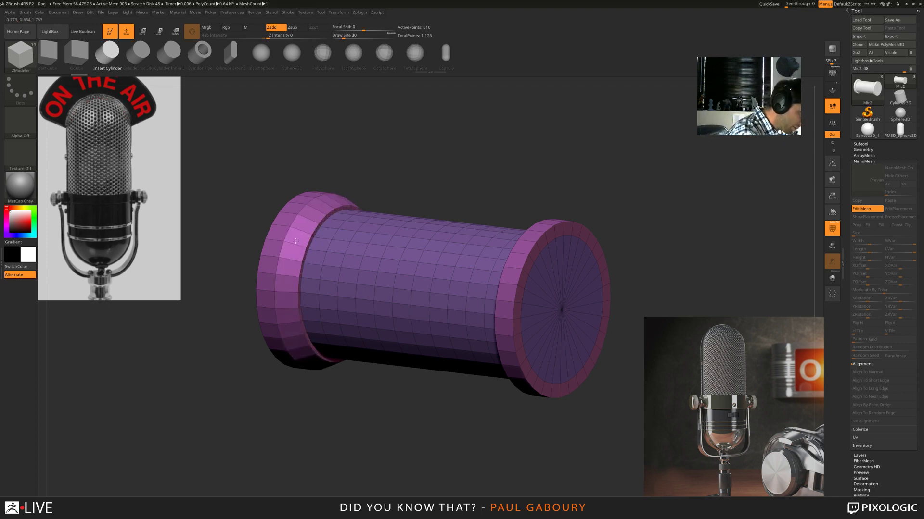
{"action": "left_click_drag", "start_coordinate": [457, 447], "coordinate": [529, 298]}
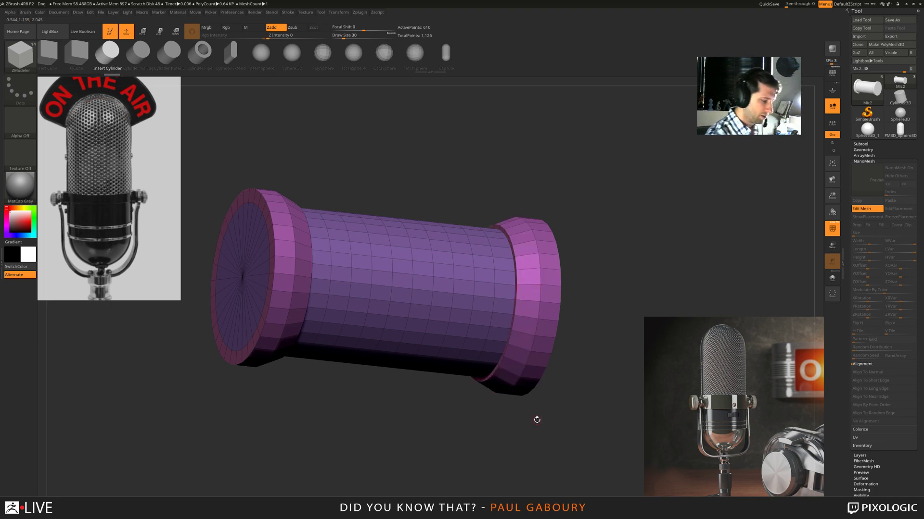
{"action": "mouse_move", "coordinate": [546, 400]}
{"action": "left_mouse_down"}
{"action": "mouse_move", "coordinate": [534, 406]}
{"action": "mouse_move", "coordinate": [562, 406]}
{"action": "mouse_move", "coordinate": [539, 413]}
{"action": "left_mouse_up"}
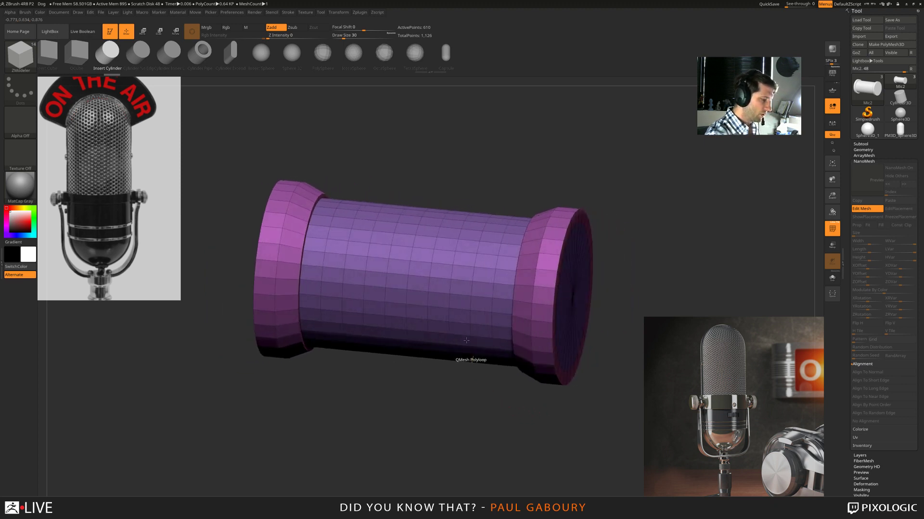
- Delete the edge loops running around the cylinder's middle section between the two rims
{"action": "key", "text": "space"}
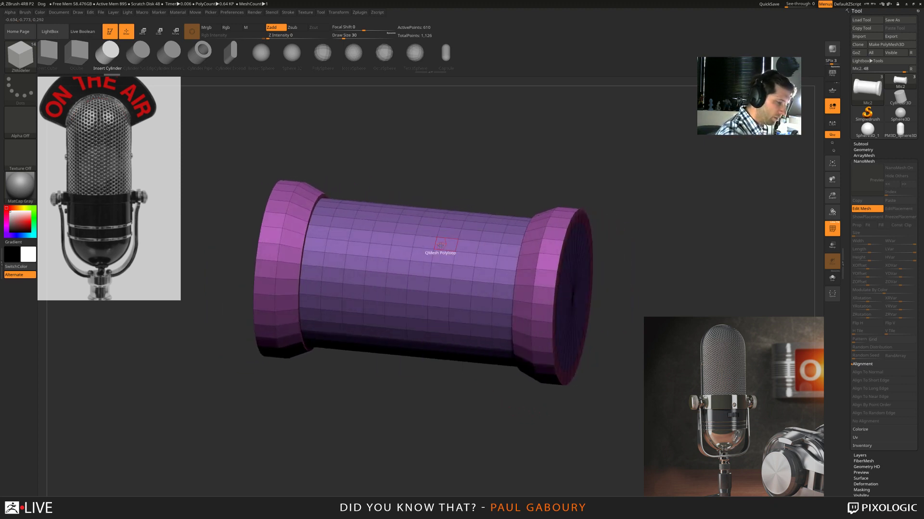
{"action": "left_click", "coordinate": [436, 245], "text": "alt"}
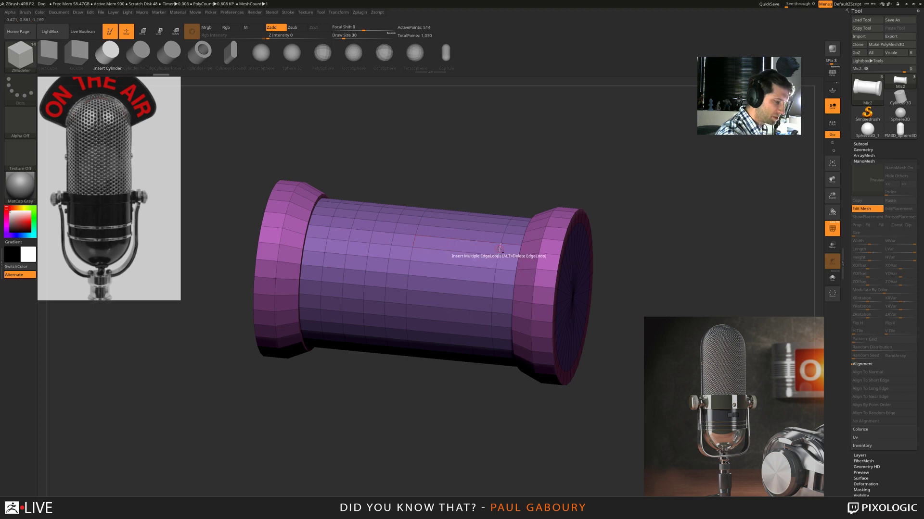
{"action": "left_click", "coordinate": [413, 240], "text": "alt"}
{"action": "left_click", "coordinate": [395, 238], "text": "alt"}
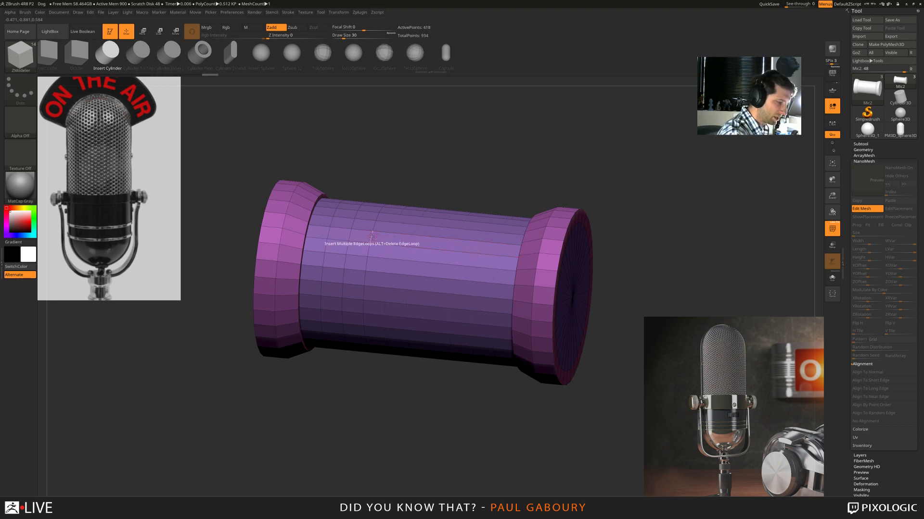
{"action": "left_click", "coordinate": [373, 236], "text": "alt"}
{"action": "left_click", "coordinate": [354, 234], "text": "alt"}
{"action": "left_click", "coordinate": [333, 233], "text": "alt"}
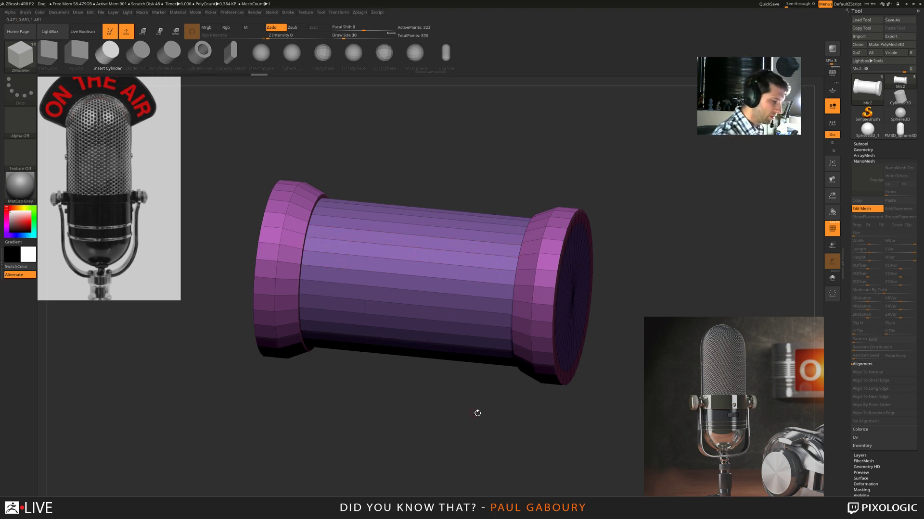
- Finish editing the NanoMesh source cylinder and examine the updated pegs along the capsule's side
{"action": "mouse_move", "coordinate": [476, 412]}
{"action": "left_mouse_down", "text": "alt"}
{"action": "mouse_move", "coordinate": [456, 404]}
{"action": "mouse_move", "coordinate": [479, 398]}
{"action": "left_mouse_up", "text": "alt"}
{"action": "mouse_move", "coordinate": [479, 398]}
{"action": "right_mouse_down"}
{"action": "mouse_move", "coordinate": [464, 402]}
{"action": "mouse_move", "coordinate": [464, 390]}
{"action": "mouse_move", "coordinate": [469, 411]}
{"action": "mouse_move", "coordinate": [478, 409]}
{"action": "mouse_move", "coordinate": [458, 411]}
{"action": "mouse_move", "coordinate": [483, 423]}
{"action": "mouse_move", "coordinate": [496, 411]}
{"action": "right_mouse_up"}
{"action": "left_click", "coordinate": [860, 210]}
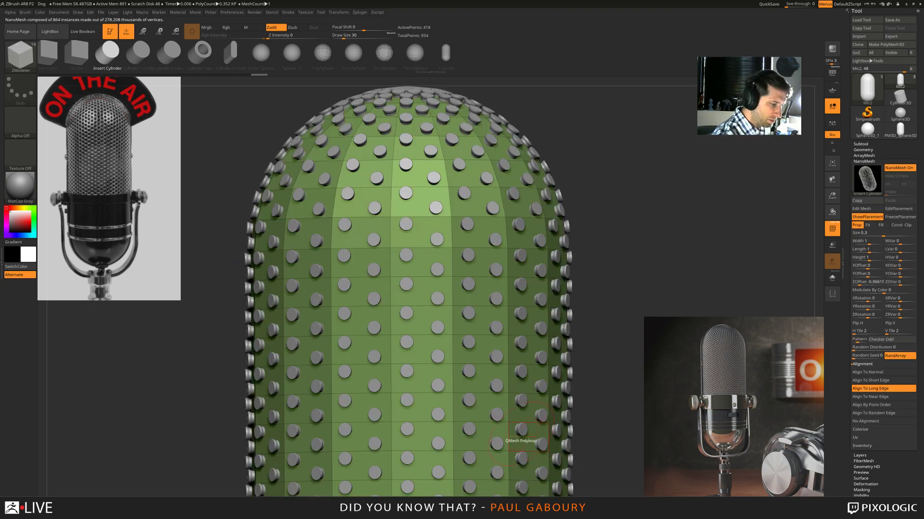
{"action": "mouse_move", "coordinate": [605, 302]}
{"action": "right_mouse_down"}
{"action": "mouse_move", "coordinate": [564, 321]}
{"action": "mouse_move", "coordinate": [564, 359]}
{"action": "right_mouse_up"}
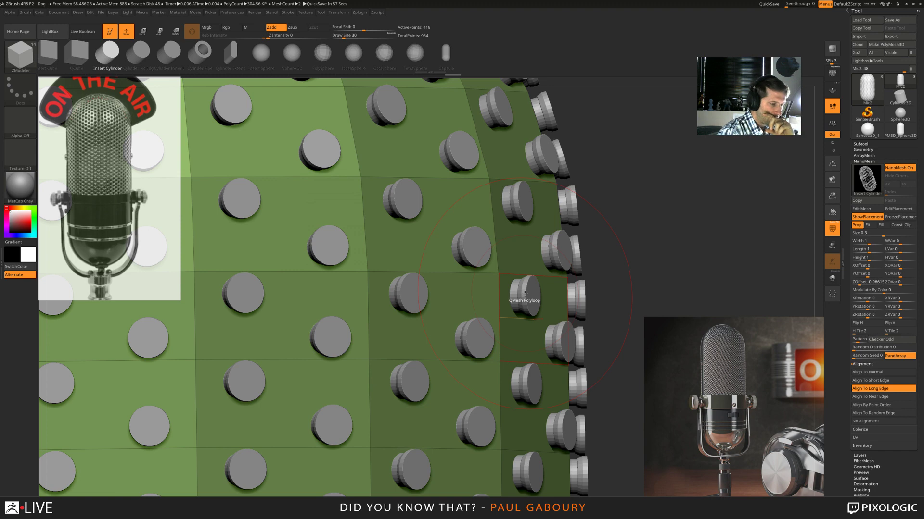
- Activate Dynamic Subdiv on the capsule and compare the surface with the smoothing off and on
{"action": "key", "text": "d"}
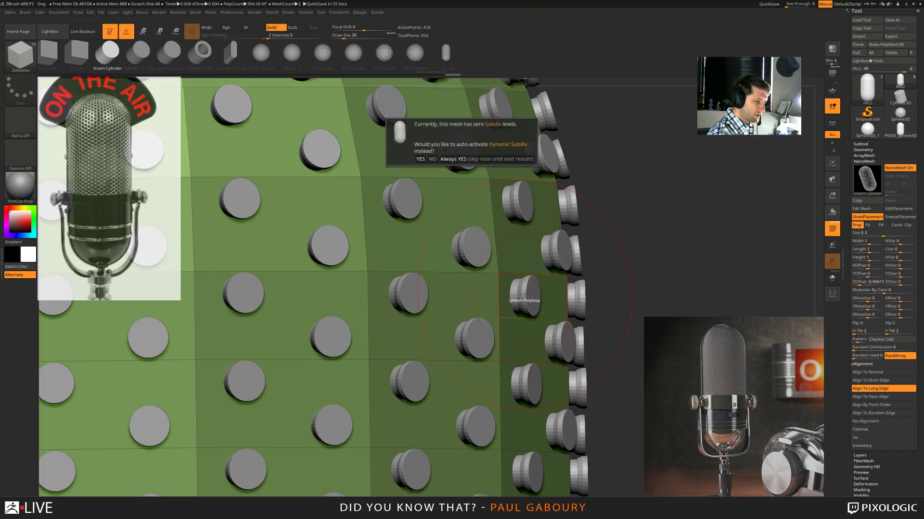
{"action": "left_click", "coordinate": [474, 159]}
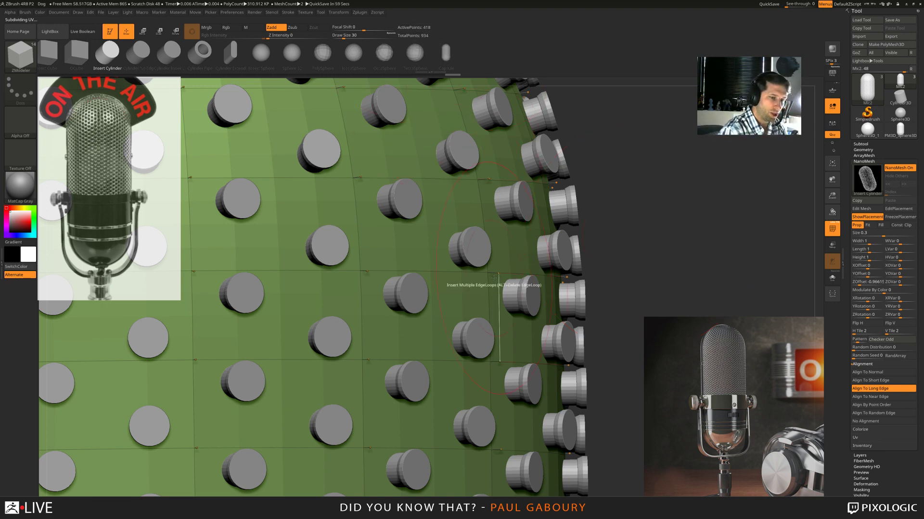
{"action": "key", "text": "shift"}
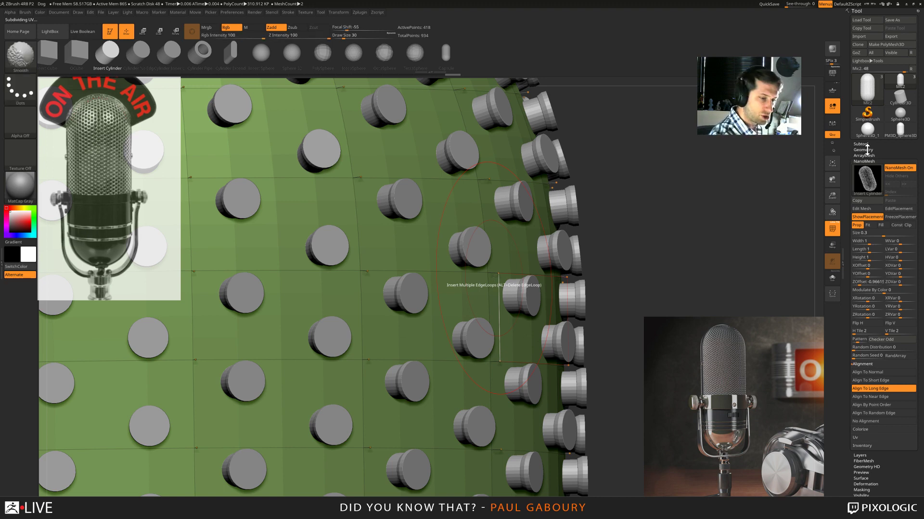
{"action": "left_click", "coordinate": [864, 150]}
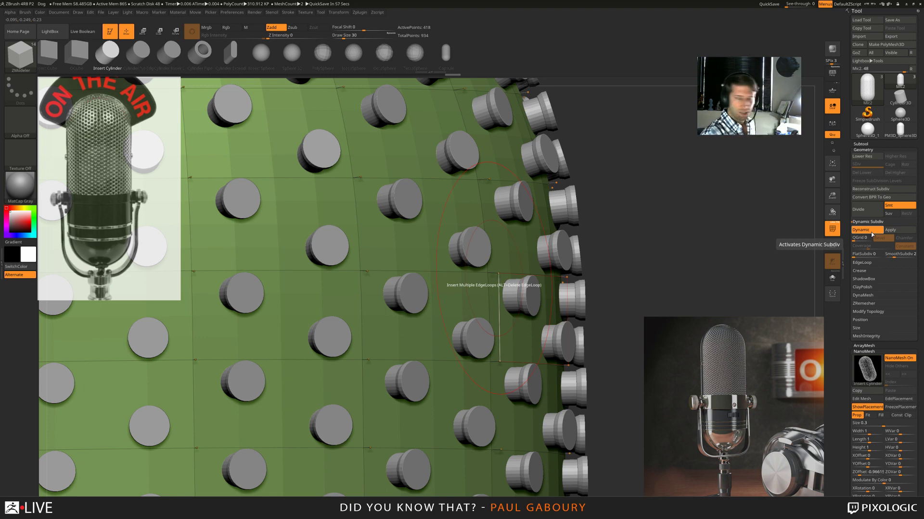
{"action": "key", "text": "shift+d"}
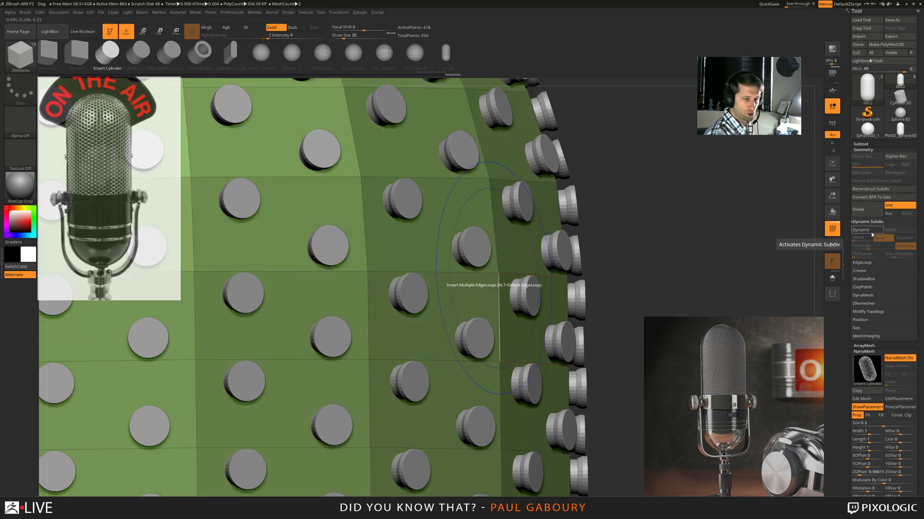
{"action": "key", "text": "d"}
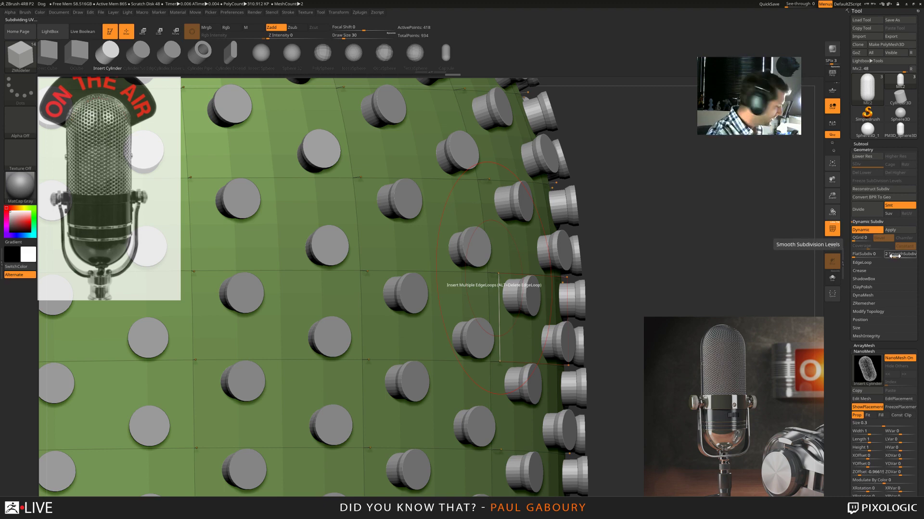
{"action": "key", "text": "shift"}
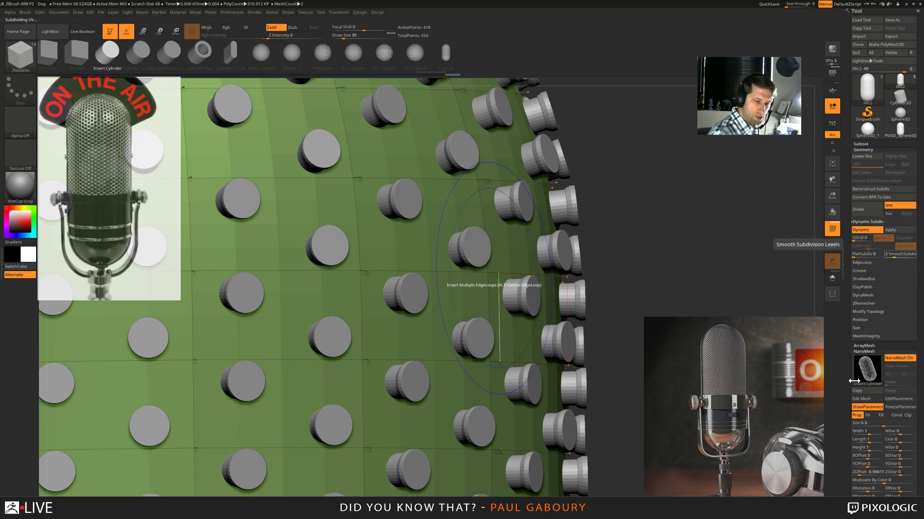
- Try NanoMesh ZOffset values of -2.2 and -2 on the capsule's pegs
{"action": "mouse_move", "coordinate": [868, 374]}
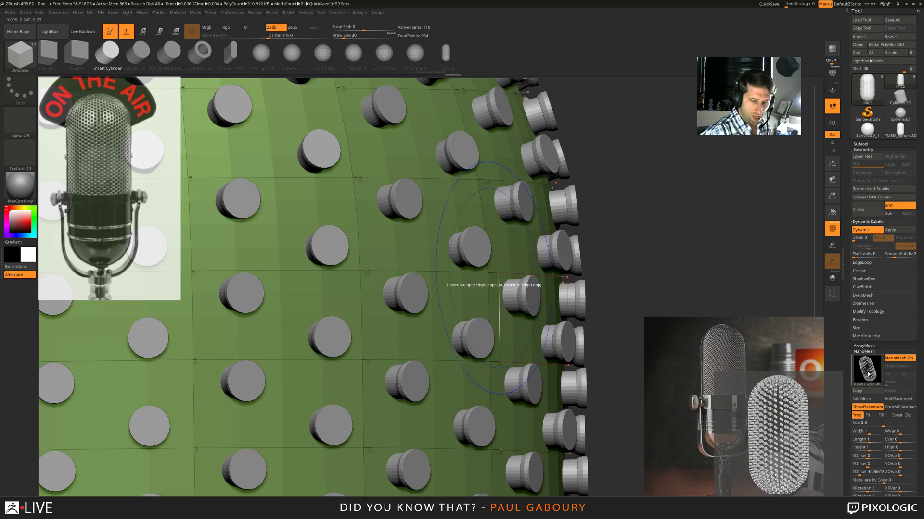
{"action": "left_click_drag", "start_coordinate": [858, 474], "coordinate": [855, 477]}
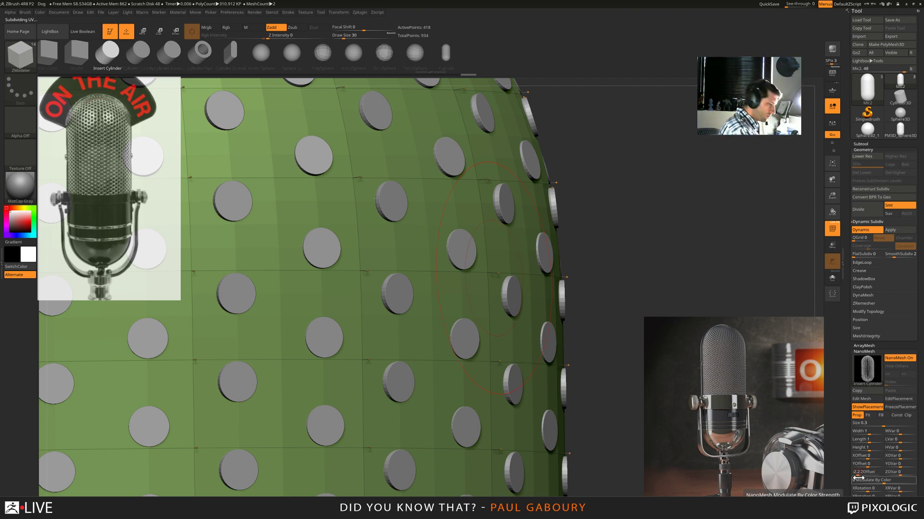
{"action": "key", "text": "Return"}
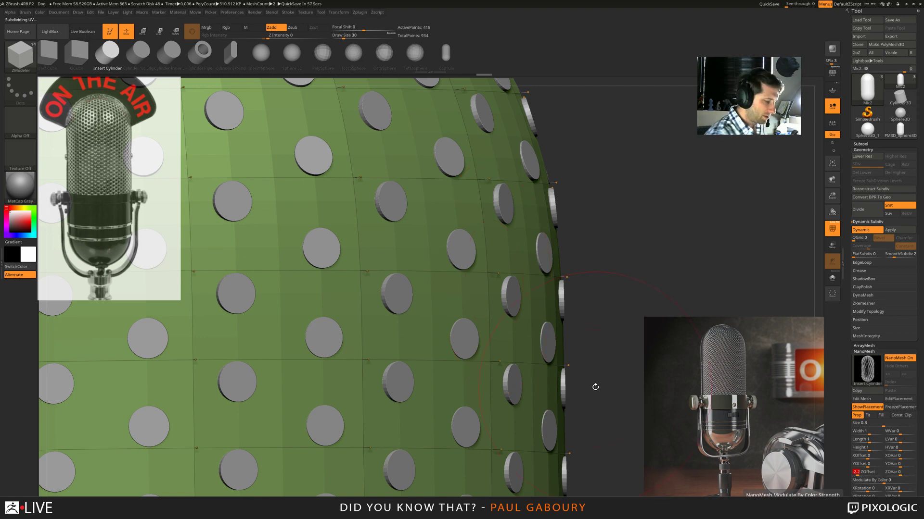
{"action": "mouse_move", "coordinate": [591, 409]}
{"action": "right_mouse_down", "text": "ctrl"}
{"action": "mouse_move", "coordinate": [527, 367]}
{"action": "mouse_move", "coordinate": [536, 363]}
{"action": "mouse_move", "coordinate": [539, 376]}
{"action": "right_mouse_up", "text": "ctrl"}
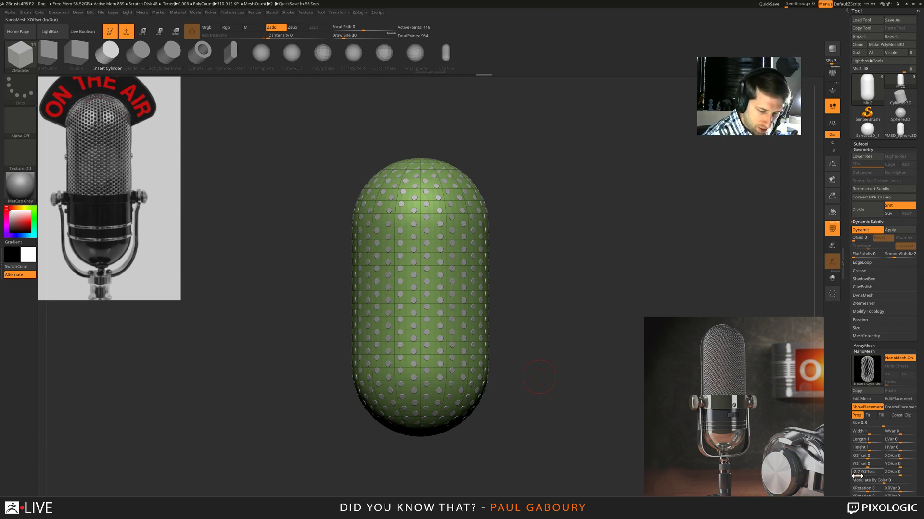
{"action": "left_click_drag", "start_coordinate": [855, 476], "coordinate": [856, 476]}
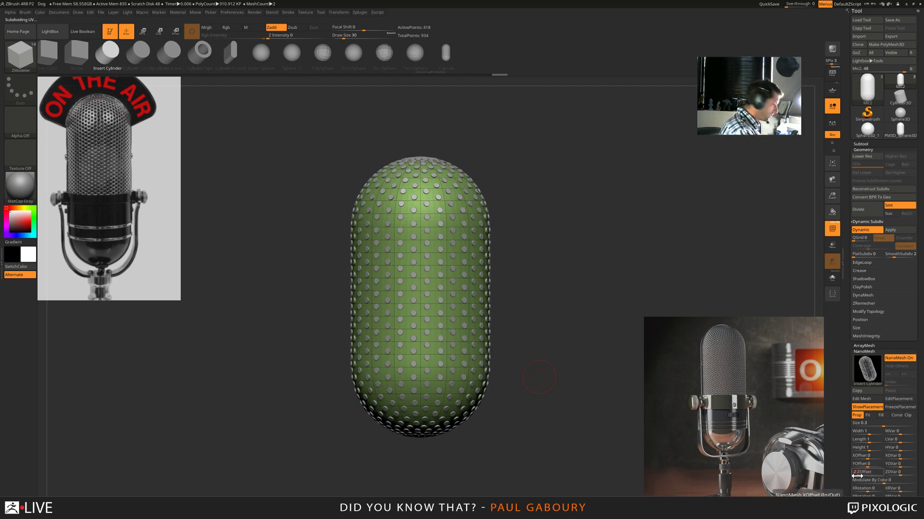
{"action": "key", "text": "Return"}
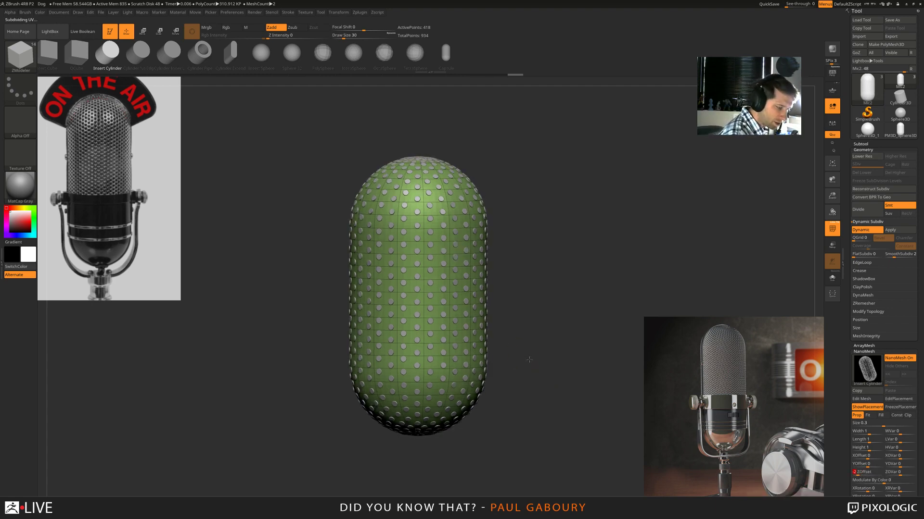
- Set the NanoMesh ZOffset to -2.1 and check how the pegs sit across the whole capsule
{"action": "scroll", "coordinate": [537, 363], "scroll_direction": "up", "scroll_amount": 5}
{"action": "left_click_drag", "start_coordinate": [538, 363], "coordinate": [550, 352]}
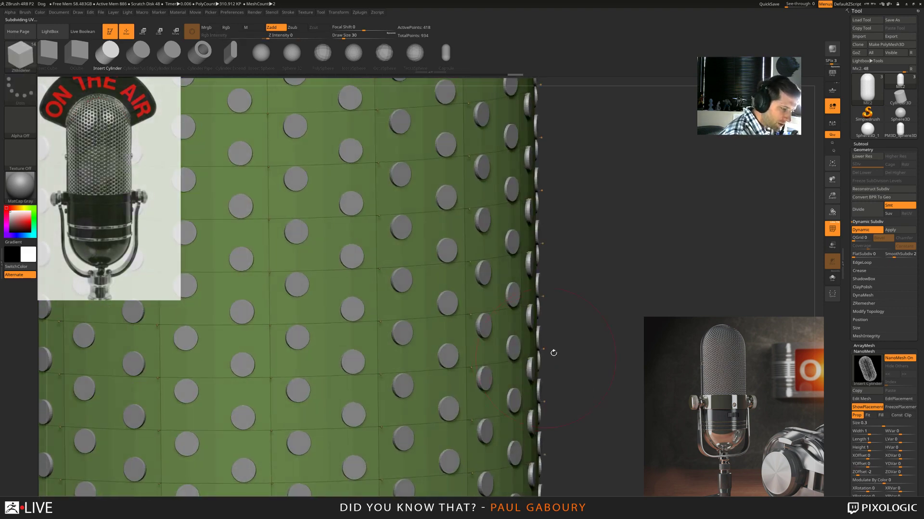
{"action": "left_click", "coordinate": [858, 476]}
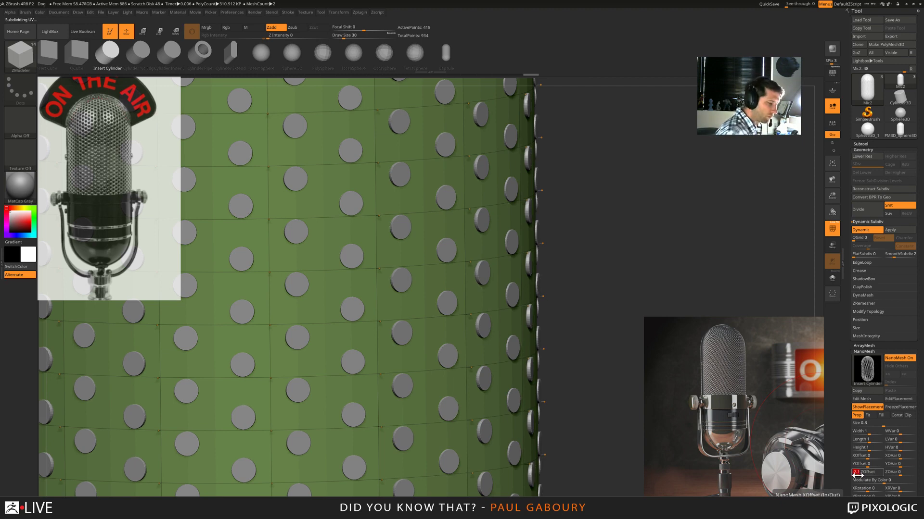
{"action": "key", "text": "Return"}
{"action": "key", "text": "f"}
{"action": "left_click_drag", "start_coordinate": [553, 298], "coordinate": [556, 336]}
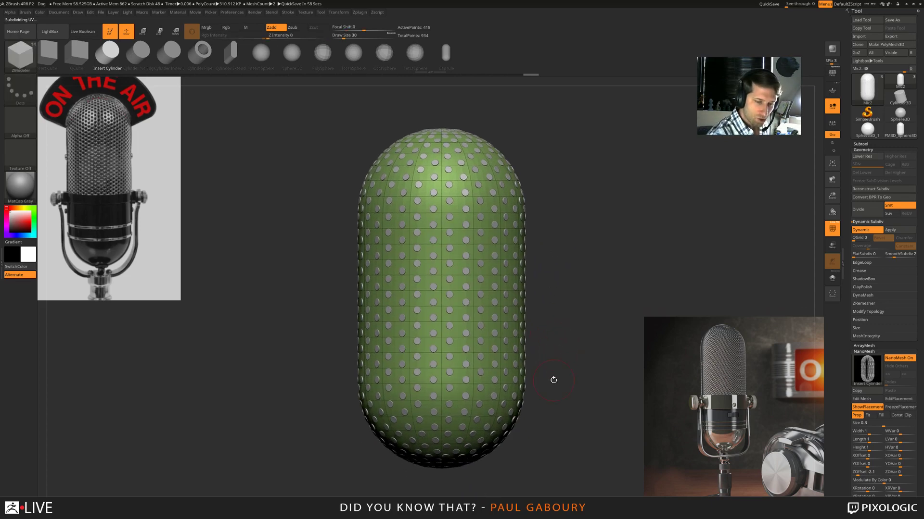
- Convert the NanoMesh pegs into real geometry on the capsule with One To Mesh
{"action": "left_click_drag", "start_coordinate": [921, 408], "coordinate": [917, 353]}
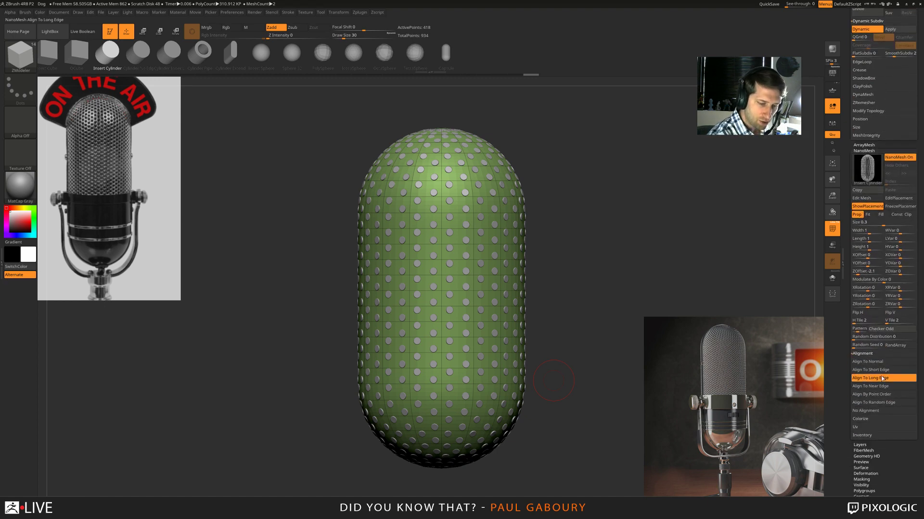
{"action": "left_click", "coordinate": [862, 354]}
{"action": "left_click", "coordinate": [867, 378]}
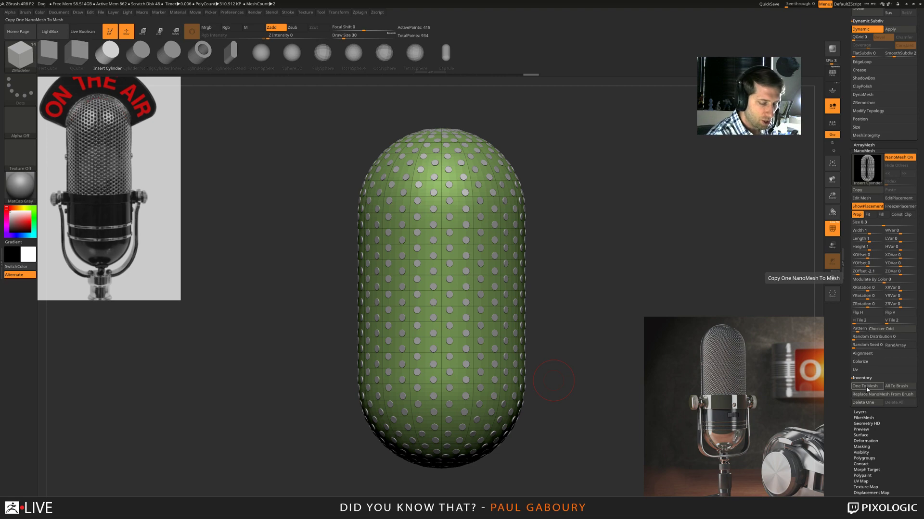
{"action": "left_click", "coordinate": [867, 386]}
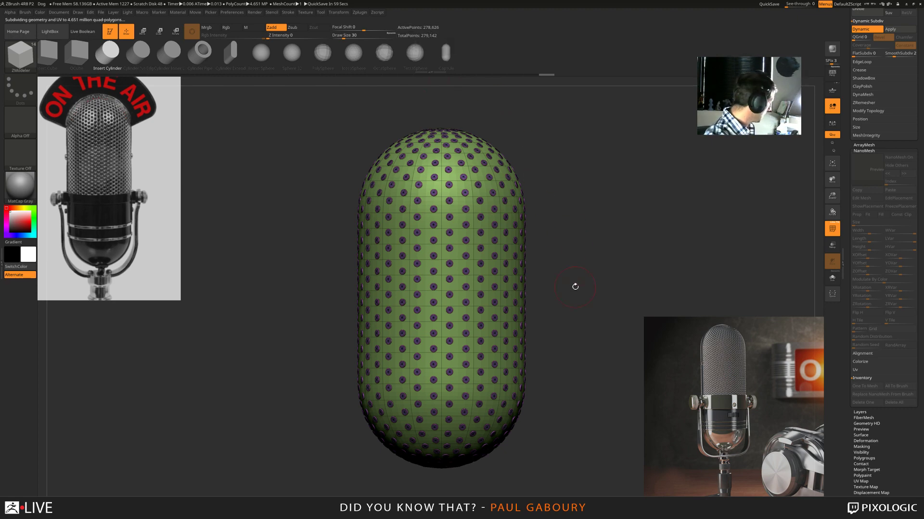
- Compare the converted pegs and capsule surface up close with Dynamic Subdiv off and on
{"action": "key", "text": "shift+d"}
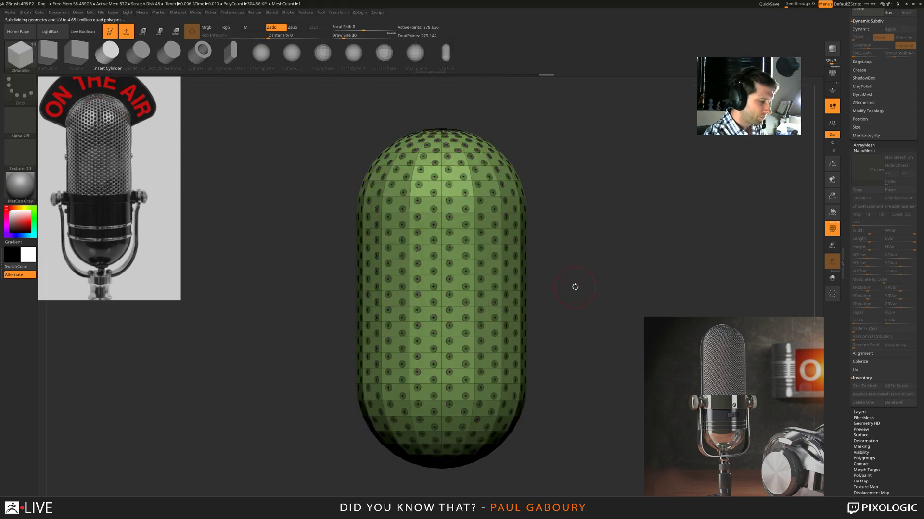
{"action": "right_click_drag", "start_coordinate": [538, 329], "coordinate": [522, 308]}
{"action": "right_click_drag", "start_coordinate": [505, 263], "coordinate": [547, 315], "text": "ctrl"}
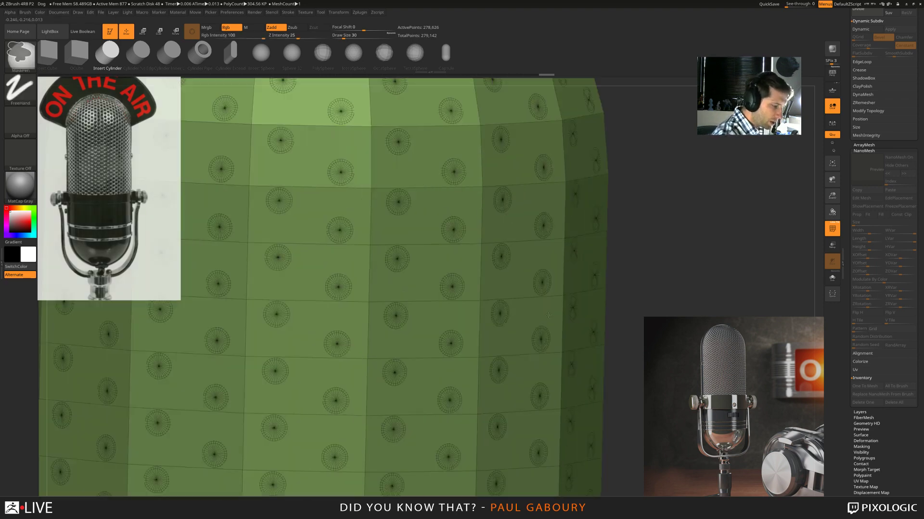
{"action": "key", "text": "ctrl+d"}
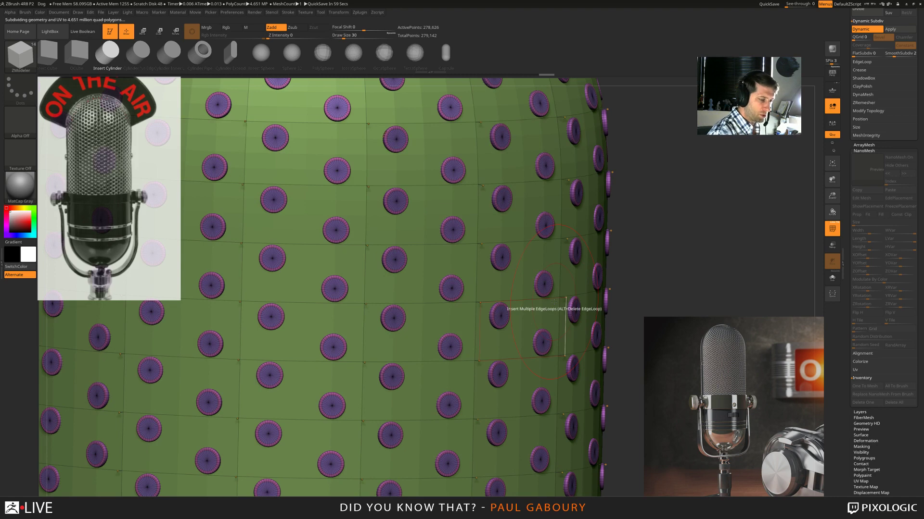
- Reduce the brush Draw Size to 3 and bring the capsule's upper part into view
{"action": "key", "text": "s"}
{"action": "left_click", "coordinate": [646, 230]}
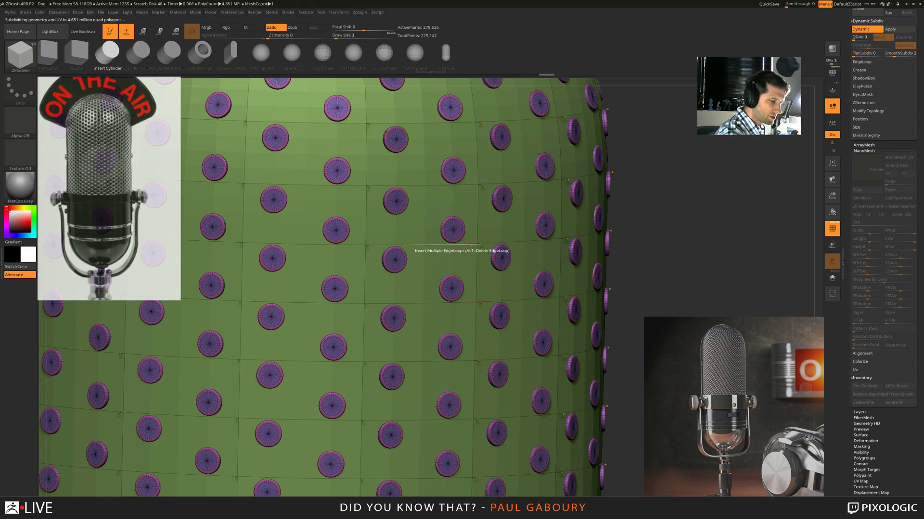
{"action": "right_click_drag", "start_coordinate": [674, 266], "coordinate": [631, 256], "text": "ctrl"}
{"action": "left_click_drag", "start_coordinate": [631, 256], "coordinate": [815, 227]}
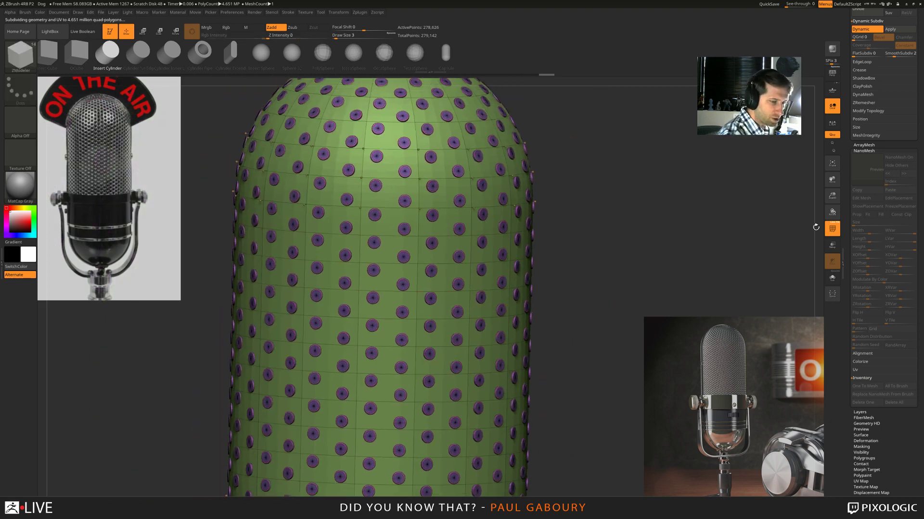
- Separate the pegs from the Mic2 capsule with Split To Similar Parts
{"action": "scroll", "coordinate": [861, 149], "scroll_direction": "up", "scroll_amount": 5}
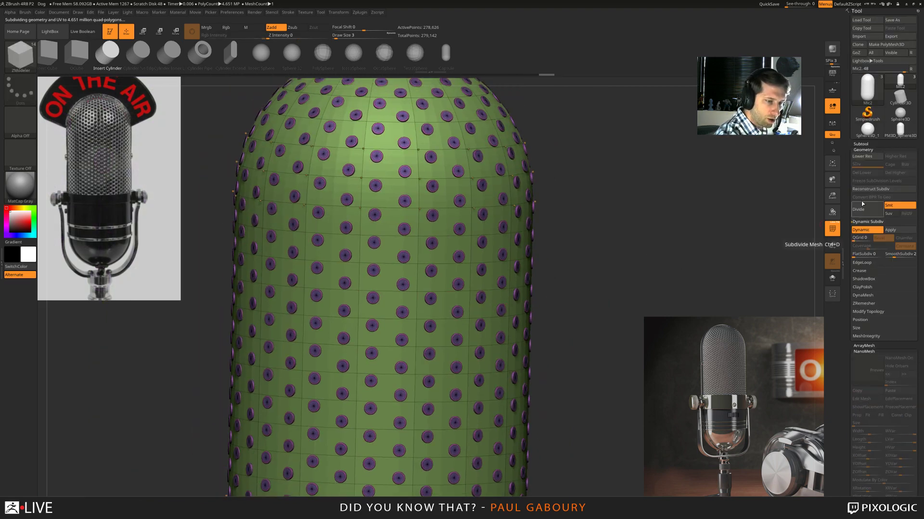
{"action": "left_click", "coordinate": [861, 144]}
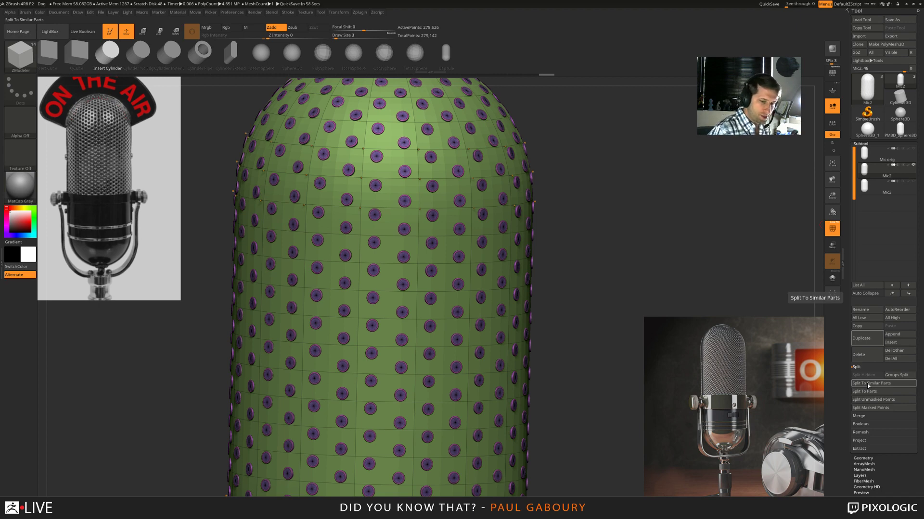
{"action": "left_click", "coordinate": [875, 383]}
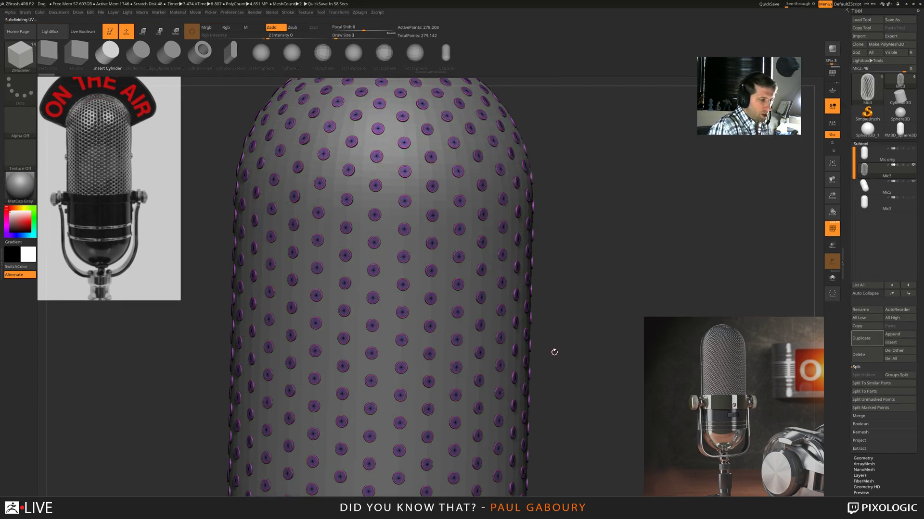
- Move the pegs' subtool below Mic2 in the subtool order and rename it NanoMesh
{"action": "mouse_move", "coordinate": [865, 176]}
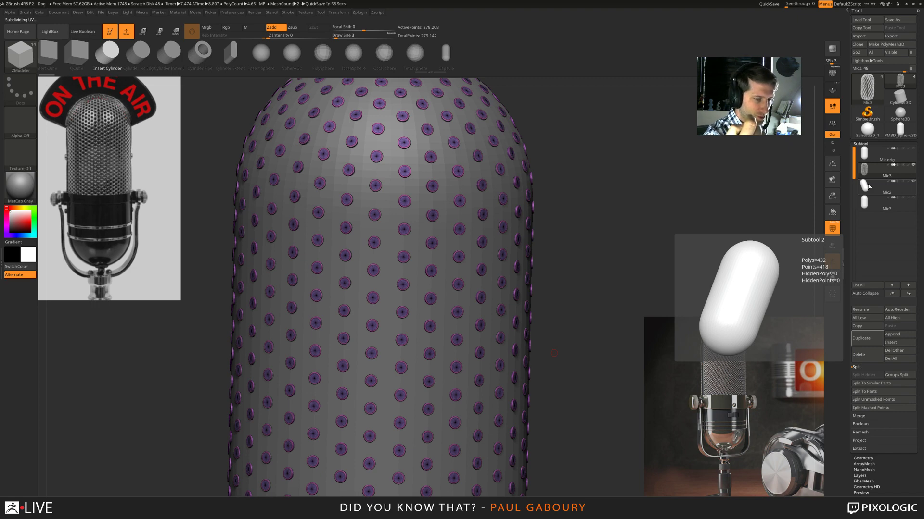
{"action": "left_click", "coordinate": [908, 294]}
{"action": "left_click", "coordinate": [863, 311]}
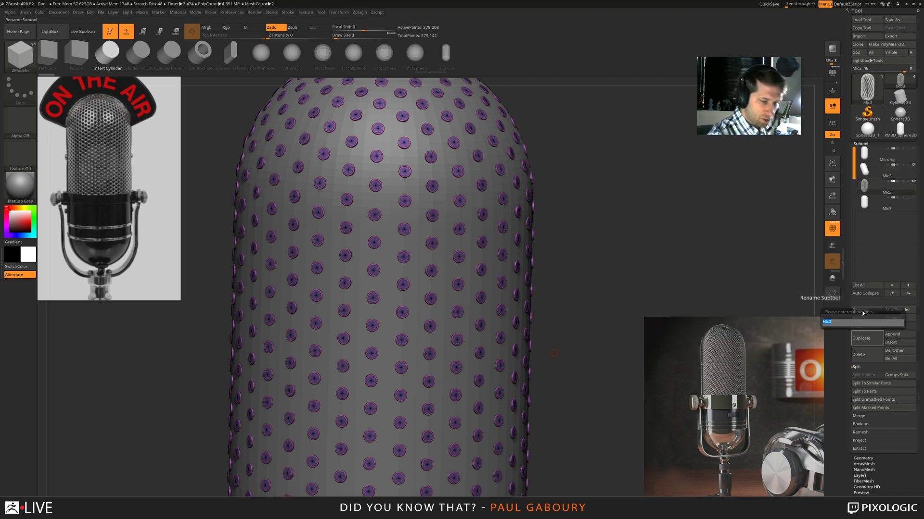
{"action": "type", "text": "NanoMe"}
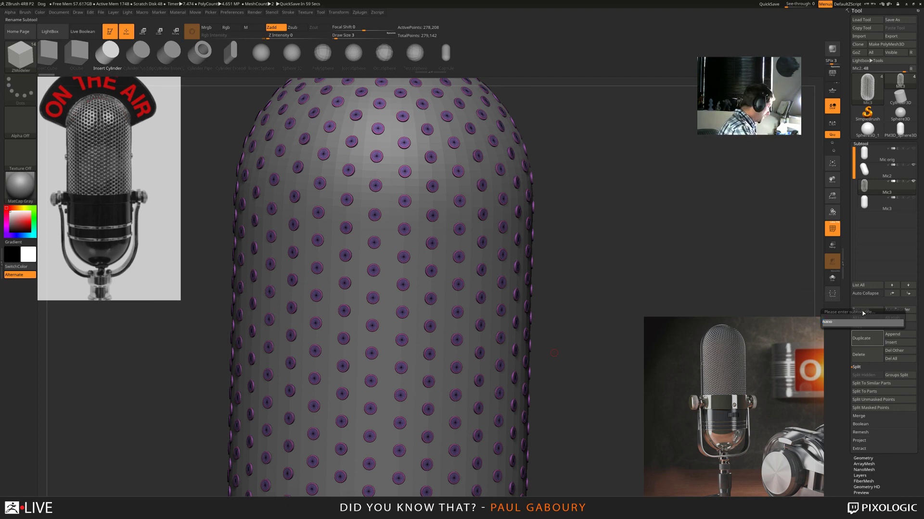
{"action": "type", "text": "sh"}
{"action": "key", "text": "Return"}
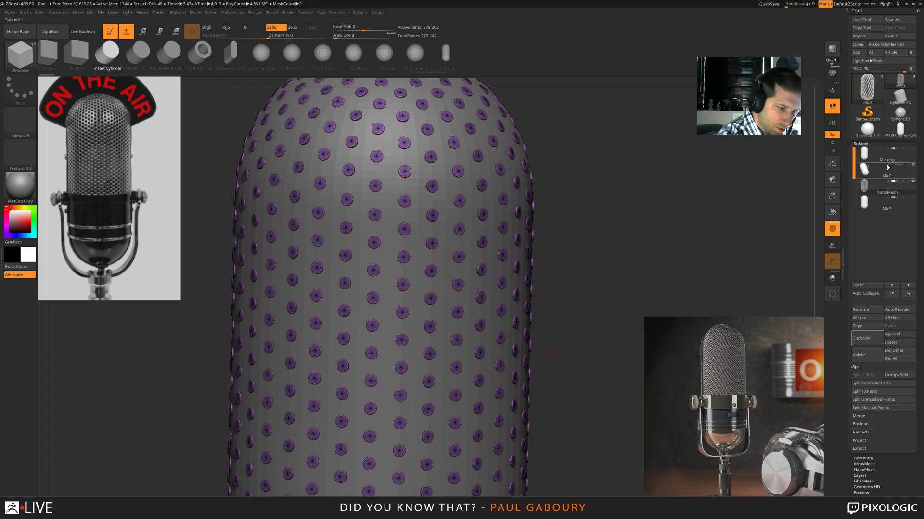
- Turn off the PolyFrame display on the NanoMesh pegs
{"action": "mouse_move", "coordinate": [902, 177]}
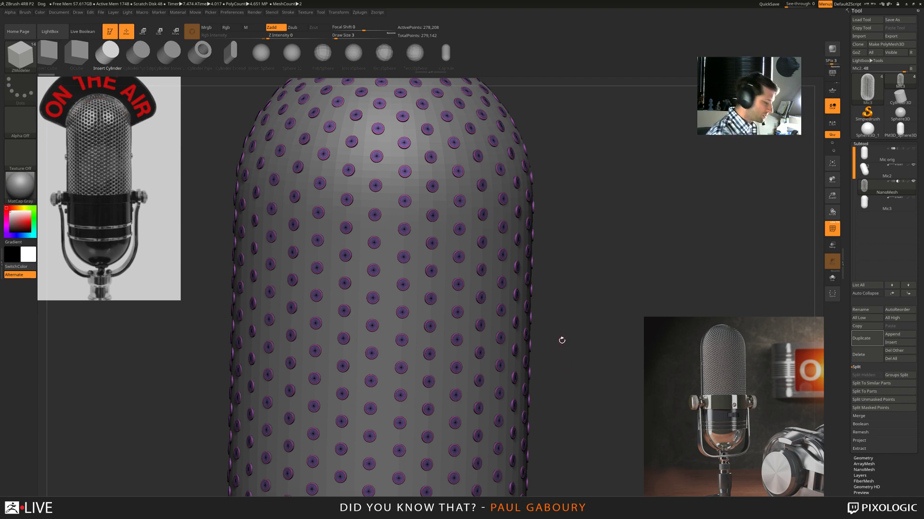
{"action": "key", "text": "shift"}
{"action": "key", "text": "shift+f"}
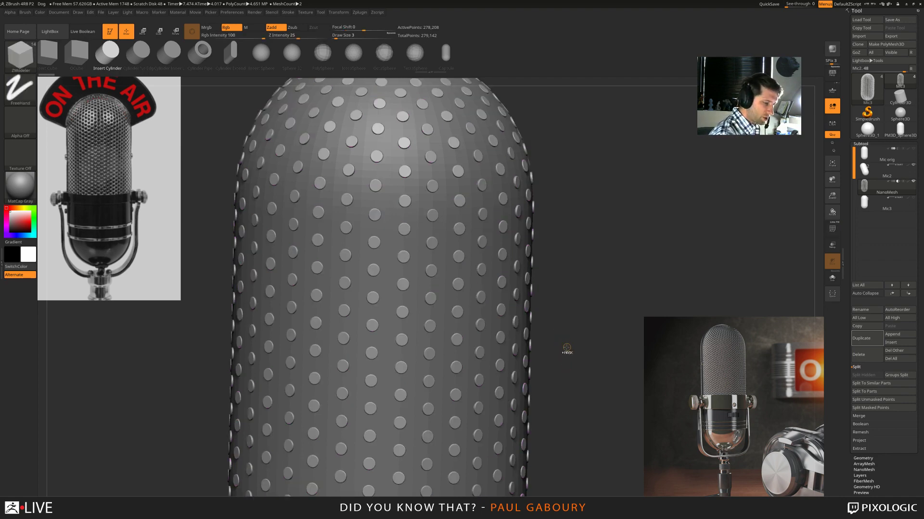
- Turn on Live Boolean to preview the NanoMesh pegs cutting holes through the Mic2 capsule and inspect the holes up close
{"action": "mouse_move", "coordinate": [567, 348]}
{"action": "right_mouse_down", "text": "ctrl"}
{"action": "mouse_move", "coordinate": [549, 337]}
{"action": "mouse_move", "coordinate": [553, 344]}
{"action": "right_mouse_up", "text": "ctrl"}
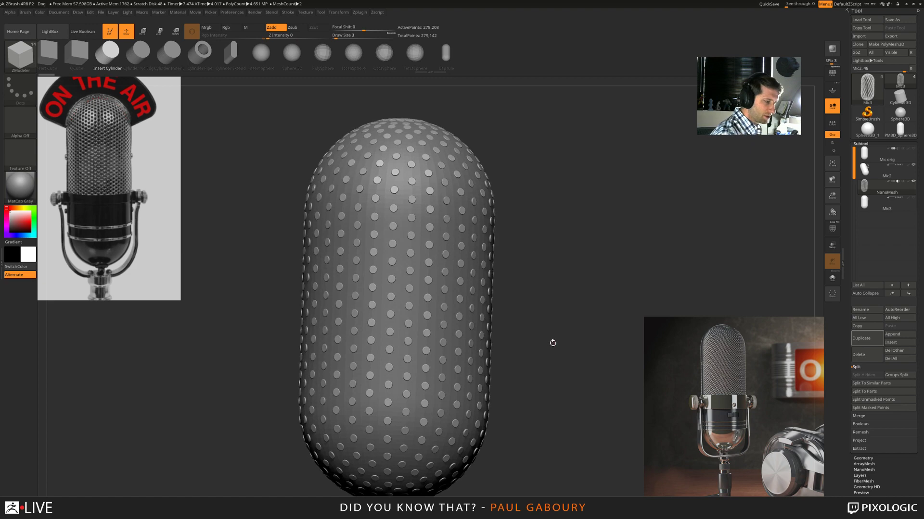
{"action": "left_click", "coordinate": [83, 32]}
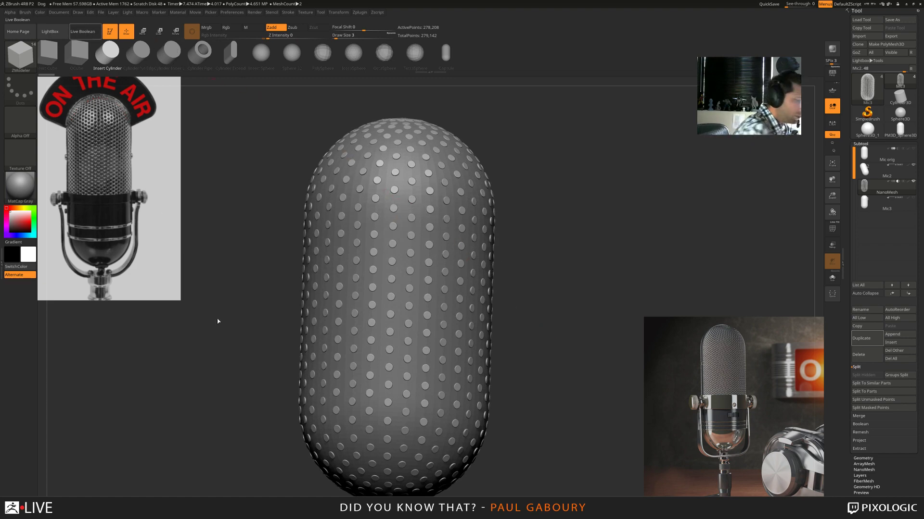
{"action": "mouse_move", "coordinate": [554, 364]}
{"action": "left_mouse_down"}
{"action": "mouse_move", "coordinate": [562, 355]}
{"action": "mouse_move", "coordinate": [552, 361]}
{"action": "left_mouse_up"}
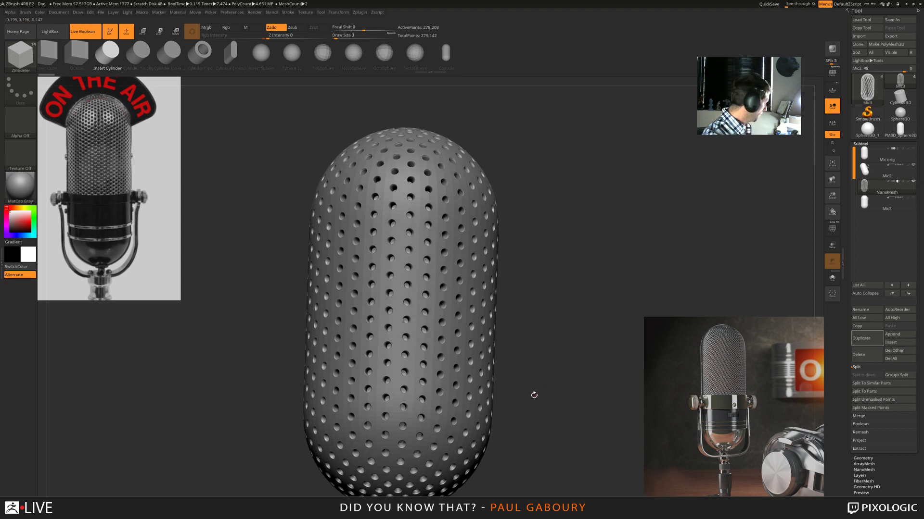
{"action": "left_click_drag", "start_coordinate": [534, 394], "coordinate": [497, 325]}
{"action": "right_click_drag", "start_coordinate": [498, 324], "coordinate": [480, 253], "text": "ctrl"}
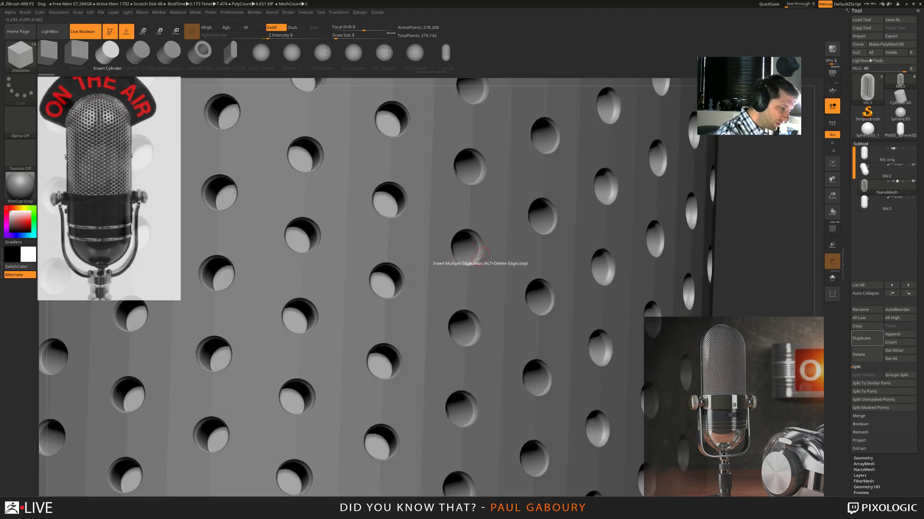
- Make Mic2 the active subtool, check its wireframe and set its Dynamic Subdiv SmoothSubdiv level to 3
{"action": "left_click", "coordinate": [476, 217], "text": "alt"}
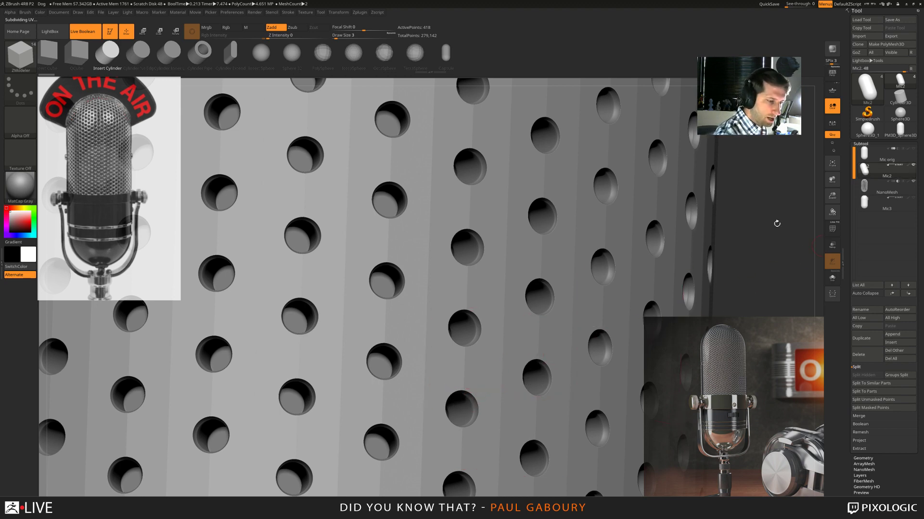
{"action": "right_click_drag", "start_coordinate": [550, 359], "coordinate": [430, 280], "text": "ctrl"}
{"action": "right_click_drag", "start_coordinate": [653, 260], "coordinate": [602, 248], "text": "alt"}
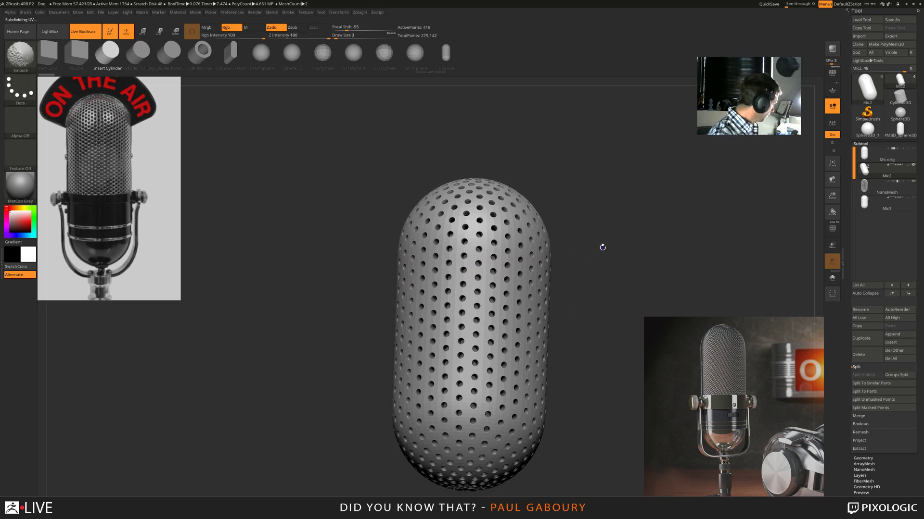
{"action": "key", "text": "shift+f"}
{"action": "right_click_drag", "start_coordinate": [589, 282], "coordinate": [588, 274]}
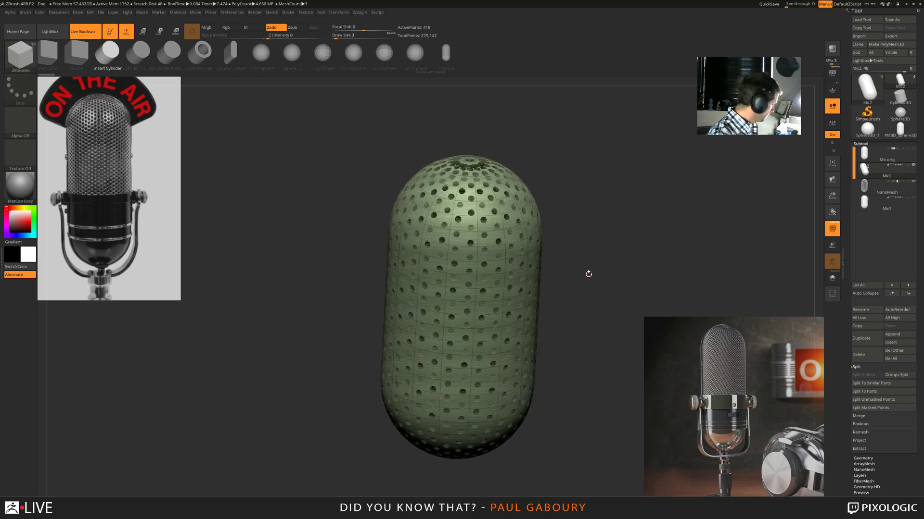
{"action": "key", "text": "shift+f"}
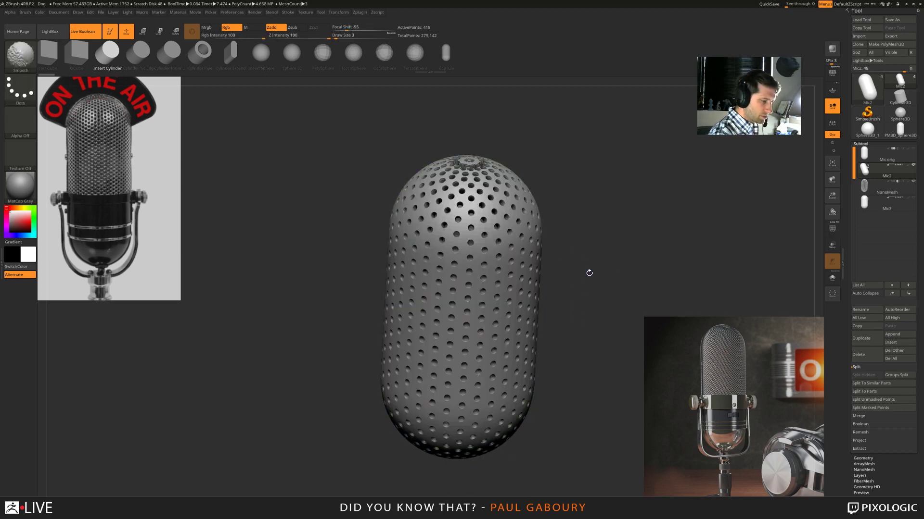
{"action": "left_click", "coordinate": [865, 458]}
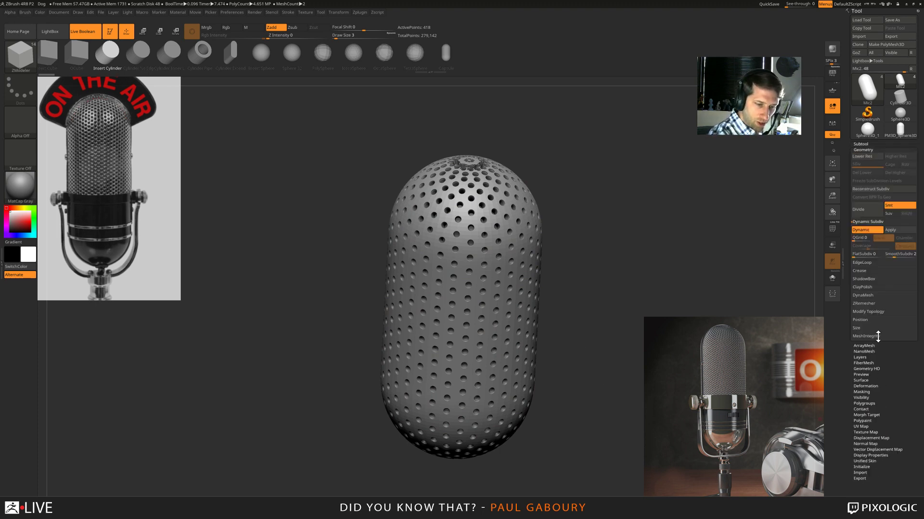
{"action": "left_click_drag", "start_coordinate": [895, 255], "coordinate": [899, 256]}
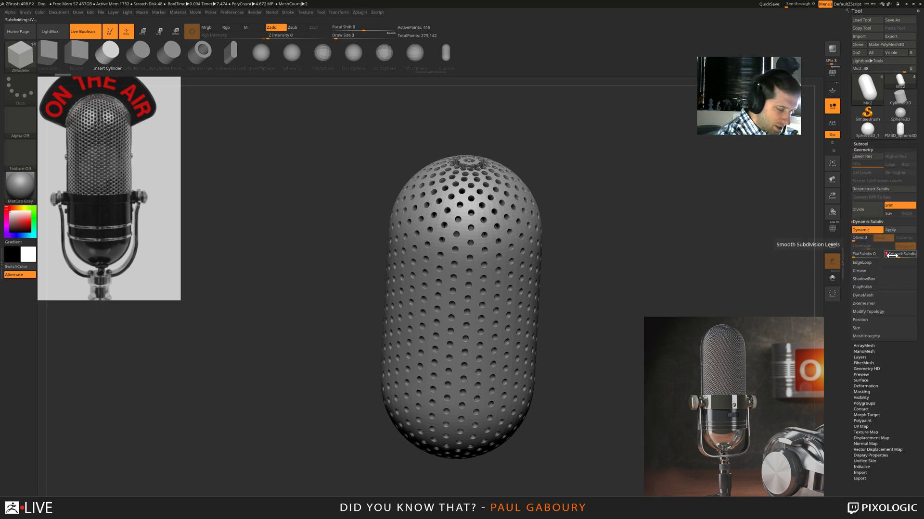
{"action": "left_click_drag", "start_coordinate": [558, 401], "coordinate": [565, 354]}
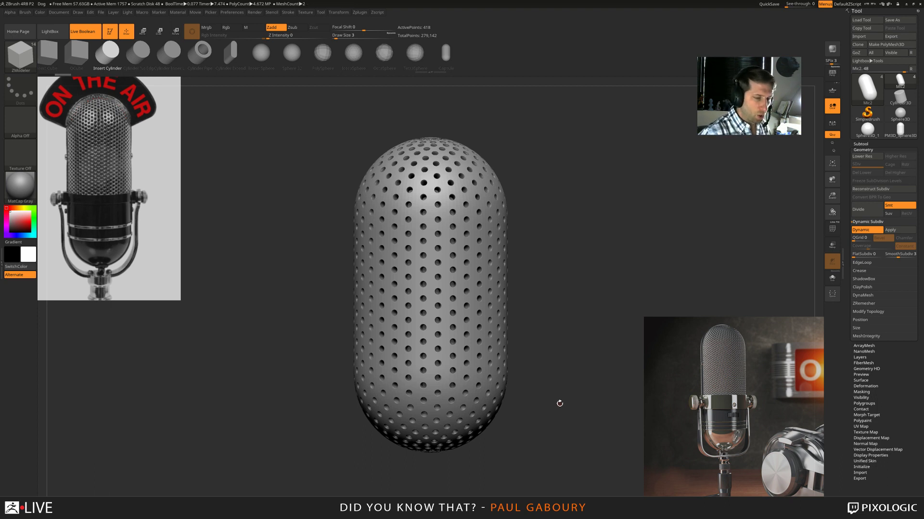
- Show the Mic3 subtool on its own, preview it with dynamic subdivision and check its wireframe
{"action": "left_click", "coordinate": [860, 143]}
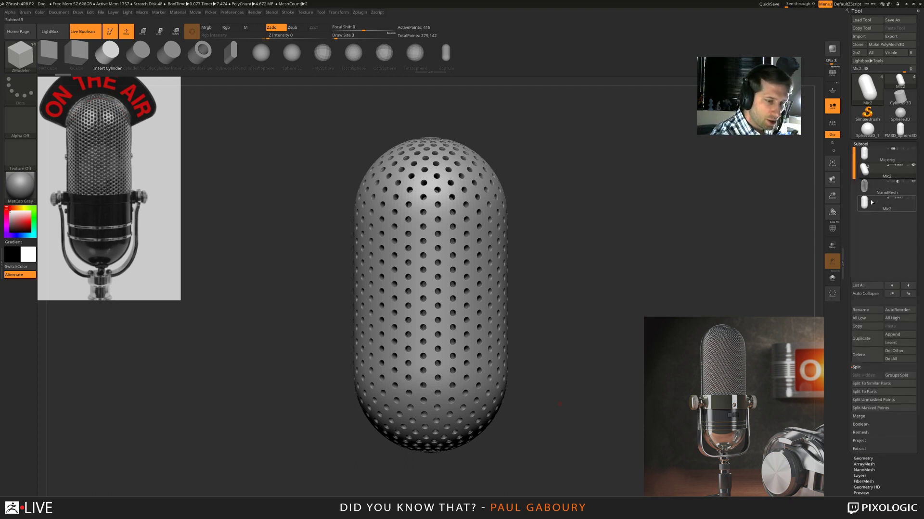
{"action": "left_click", "coordinate": [886, 204]}
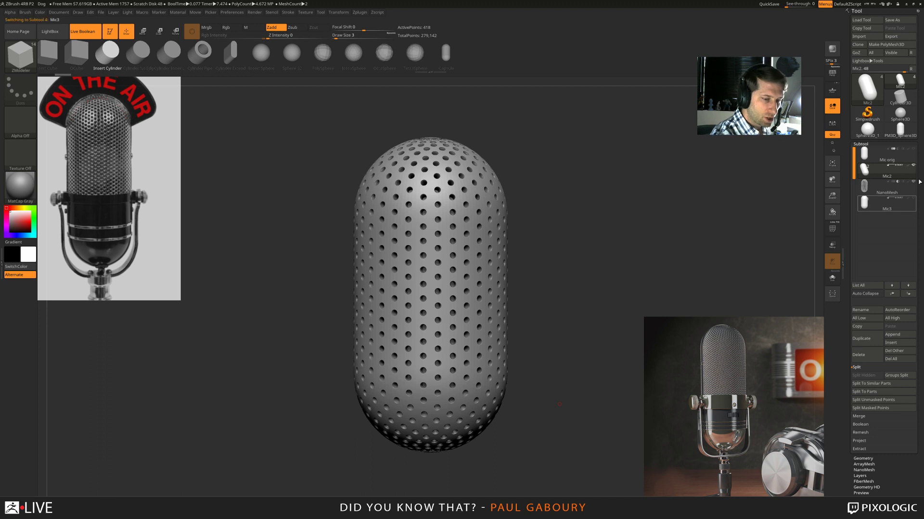
{"action": "left_click", "coordinate": [913, 183]}
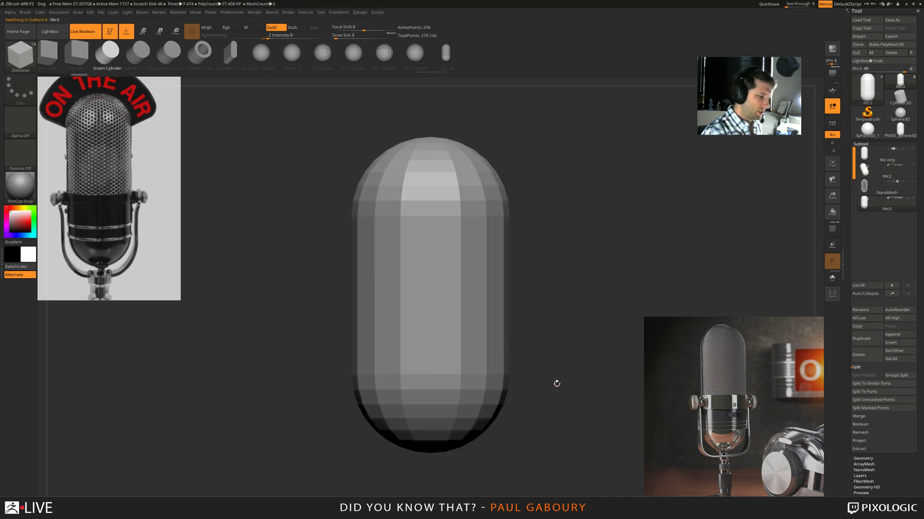
{"action": "left_click_drag", "start_coordinate": [554, 383], "coordinate": [559, 389]}
{"action": "key", "text": "d"}
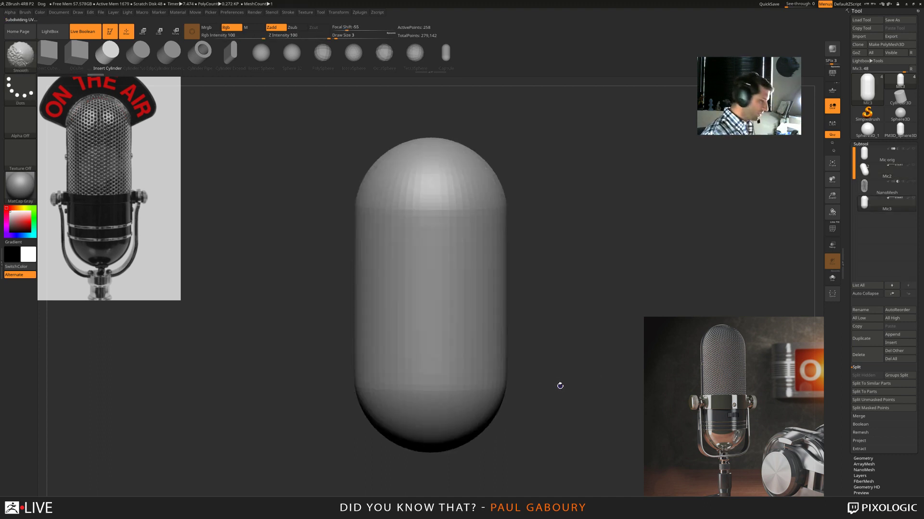
{"action": "key", "text": "shift+f"}
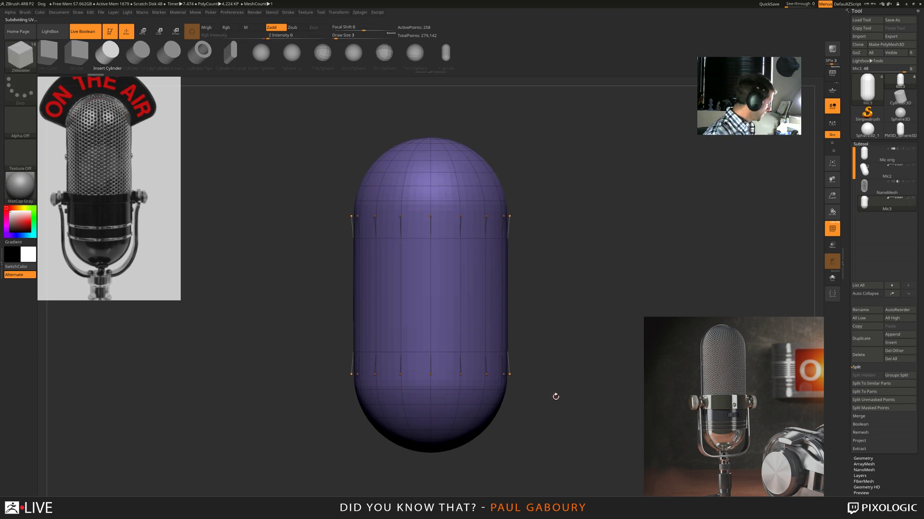
{"action": "key", "text": "shift+f"}
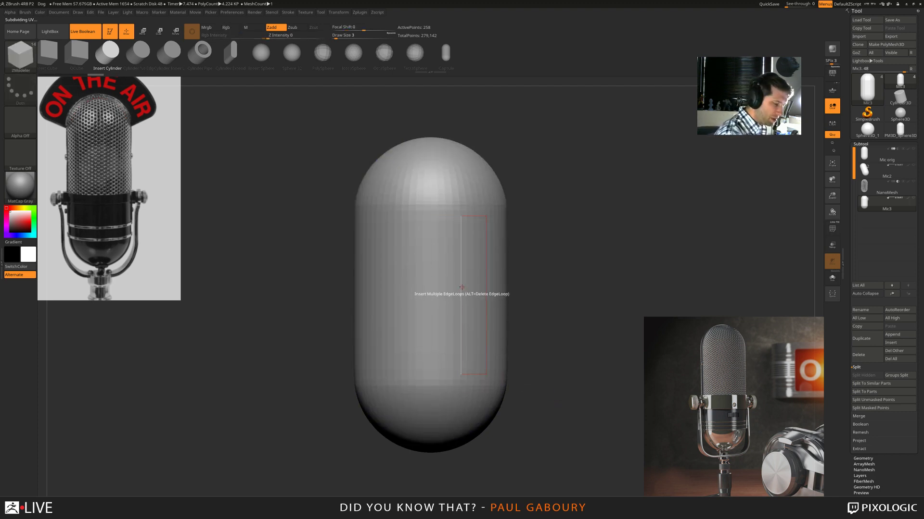
- Try inserting a dense set of edge loops around Mic3's straight middle section, and undo them
{"action": "key", "text": "space"}
{"action": "left_click", "coordinate": [463, 269]}
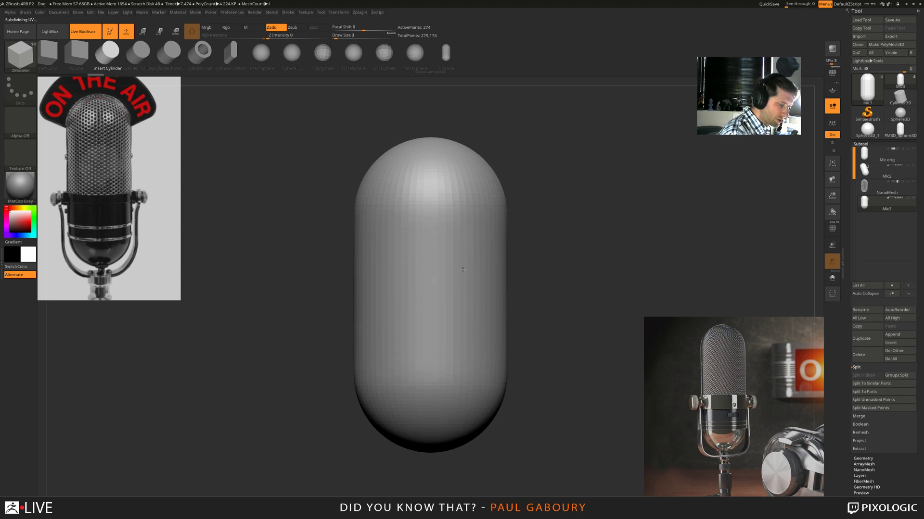
{"action": "left_click", "coordinate": [442, 305]}
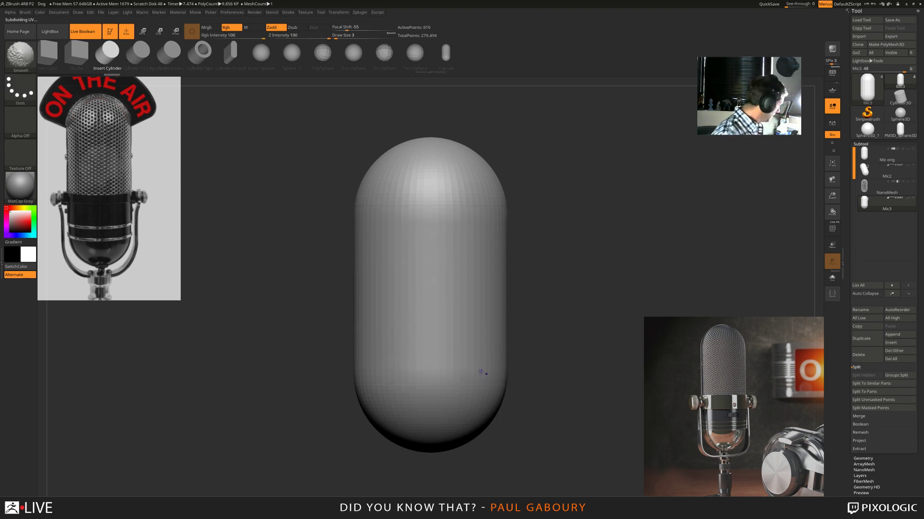
{"action": "key", "text": "shift+f"}
{"action": "key", "text": "shift+d"}
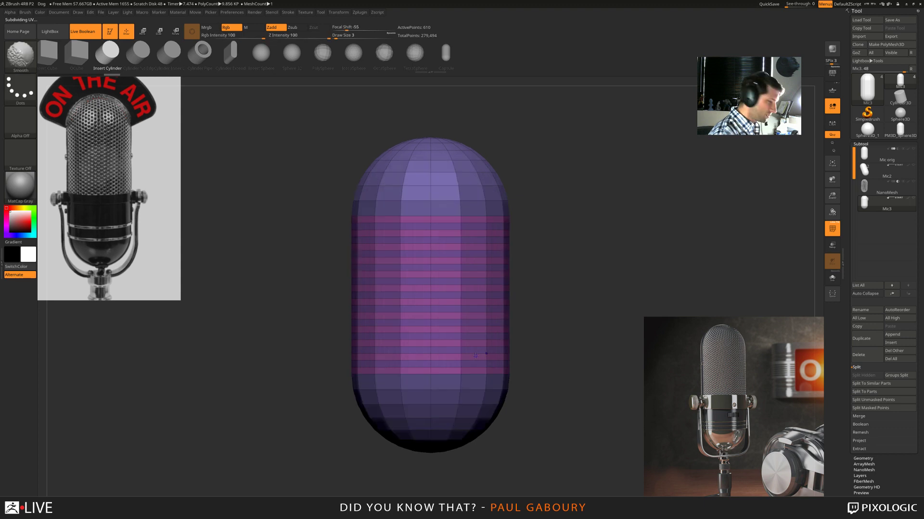
{"action": "key", "text": "ctrl+z"}
{"action": "key", "text": "ctrl+z"}
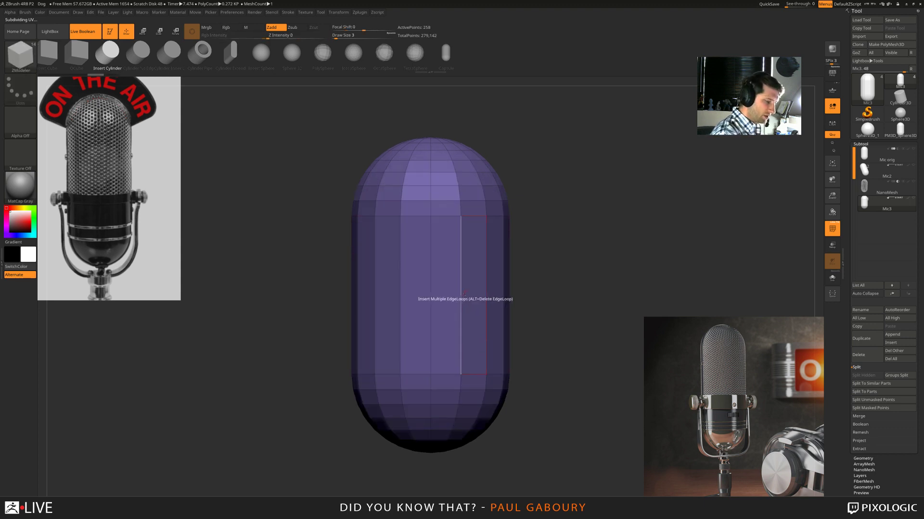
- Insert multiple edge loops around Mic3's straight middle section and merge the mesh into one polygroup, with the smoothed preview on and PolyFrame off
{"action": "left_click", "coordinate": [461, 287]}
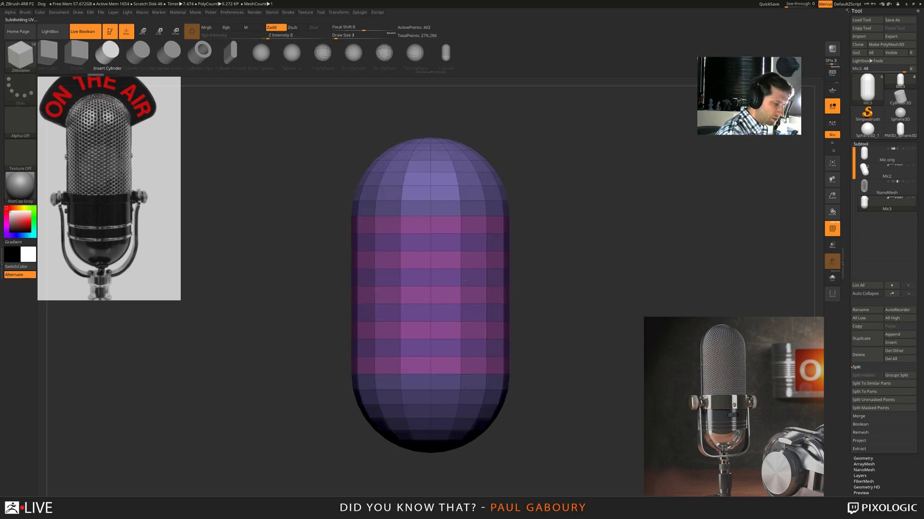
{"action": "left_click", "coordinate": [462, 280]}
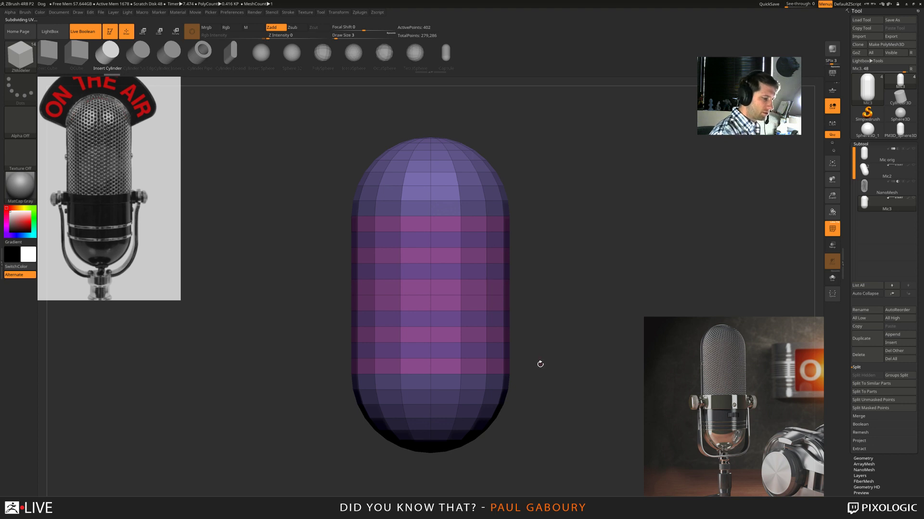
{"action": "key", "text": "ctrl+w"}
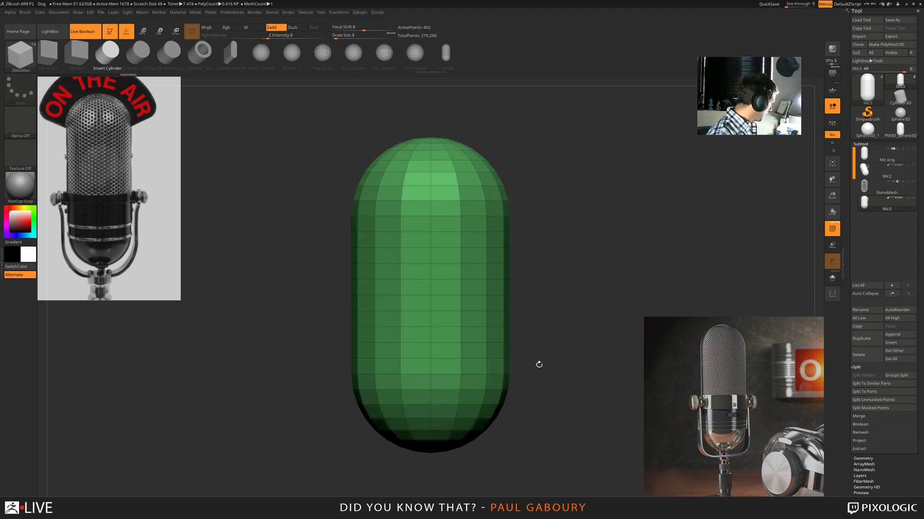
{"action": "key", "text": "ctrl+d"}
{"action": "key", "text": "shift+f"}
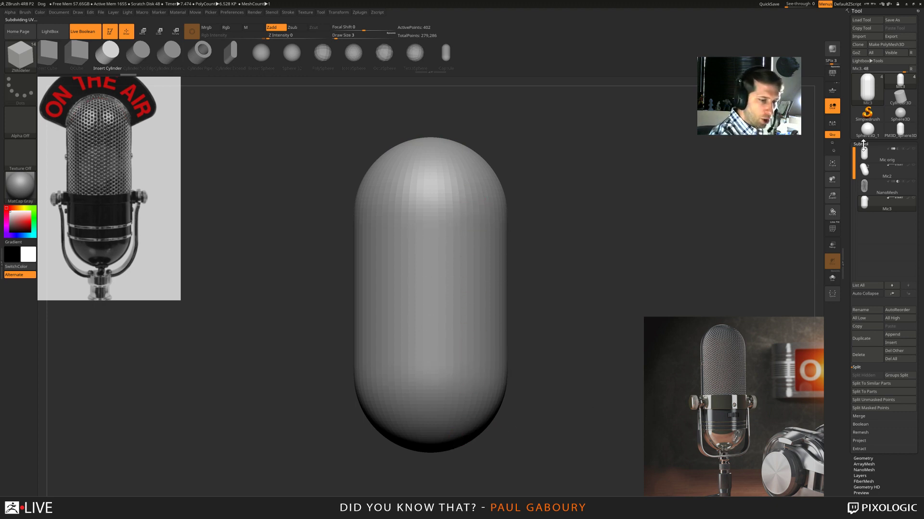
- Add surface noise to Mic3 in NoiseMaker with a Strength of -0.00237 and load the black-dot pattern as its alpha
{"action": "left_click", "coordinate": [863, 145]}
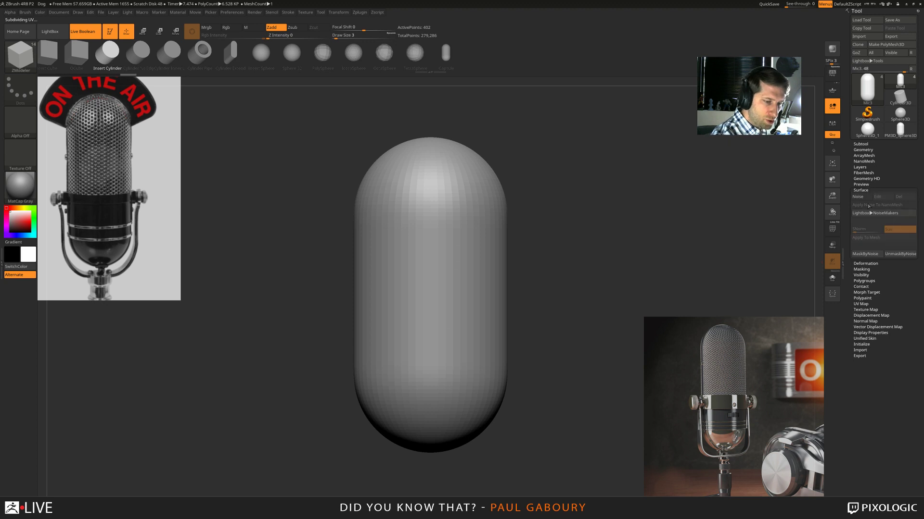
{"action": "left_click", "coordinate": [857, 197]}
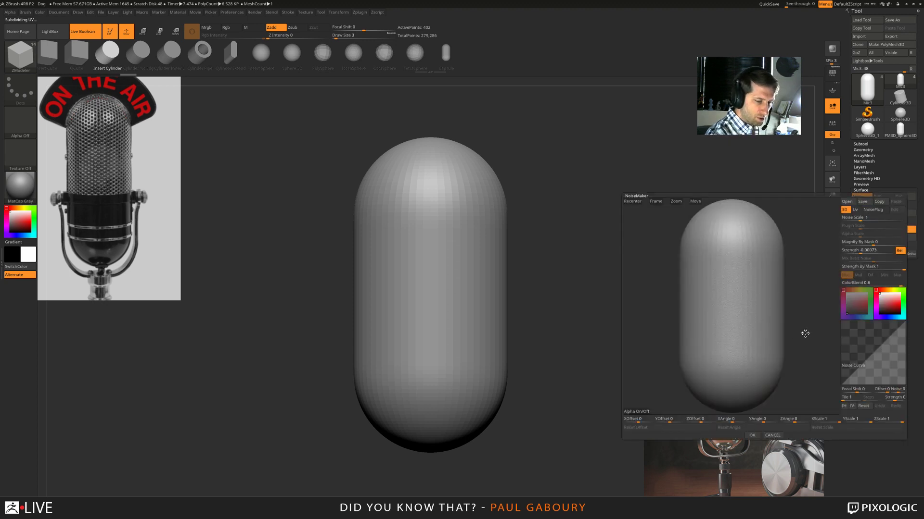
{"action": "left_click", "coordinate": [866, 250]}
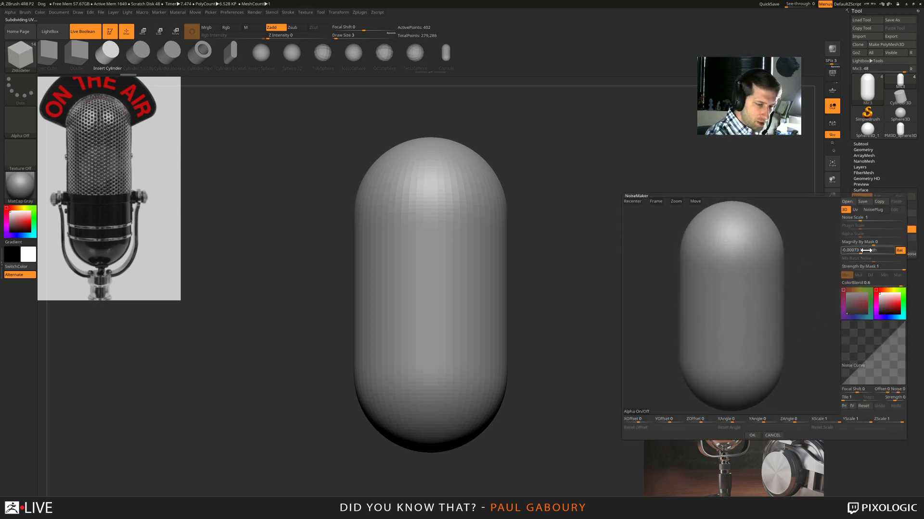
{"action": "mouse_move", "coordinate": [866, 251]}
{"action": "left_mouse_down"}
{"action": "mouse_move", "coordinate": [878, 251]}
{"action": "mouse_move", "coordinate": [849, 252]}
{"action": "left_mouse_up"}
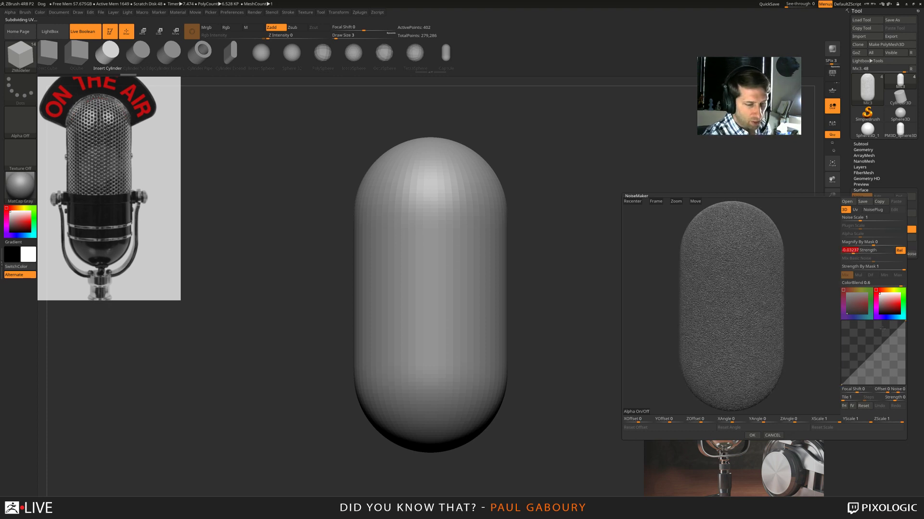
{"action": "left_click_drag", "start_coordinate": [853, 252], "coordinate": [858, 251]}
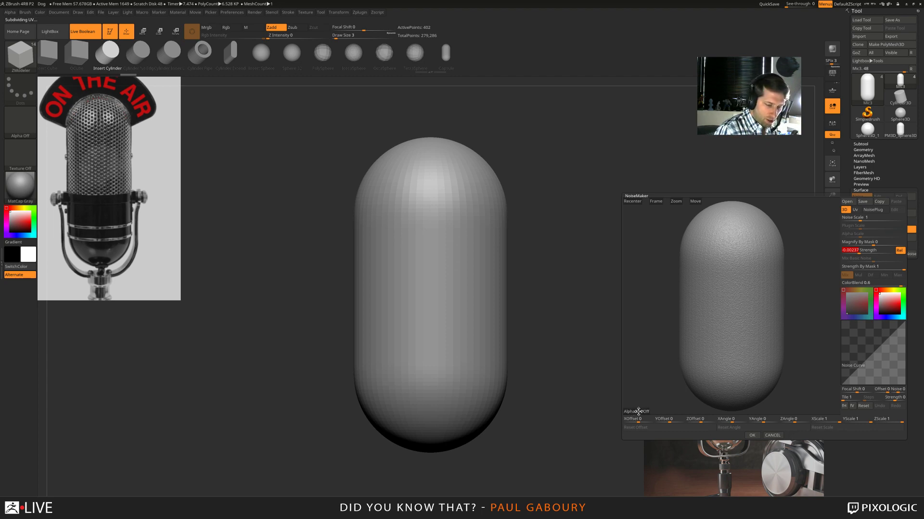
{"action": "key", "text": "Return"}
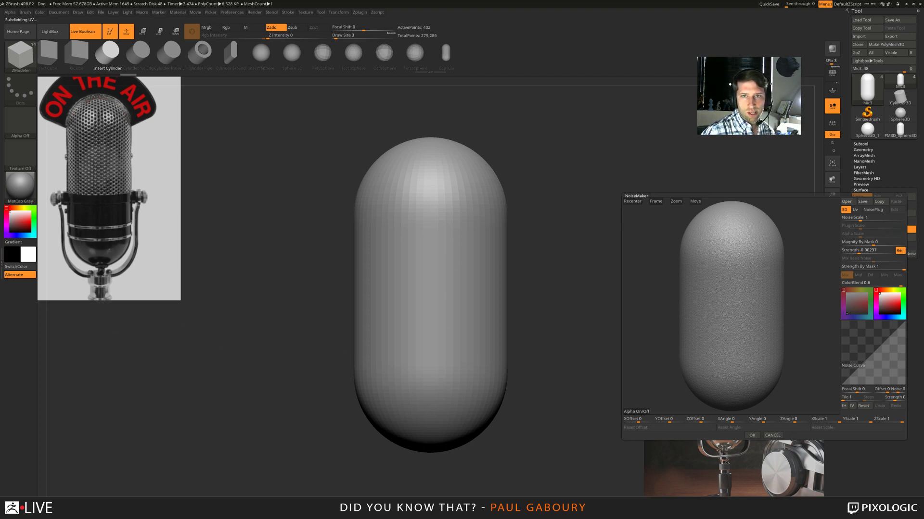
{"action": "left_click", "coordinate": [638, 409]}
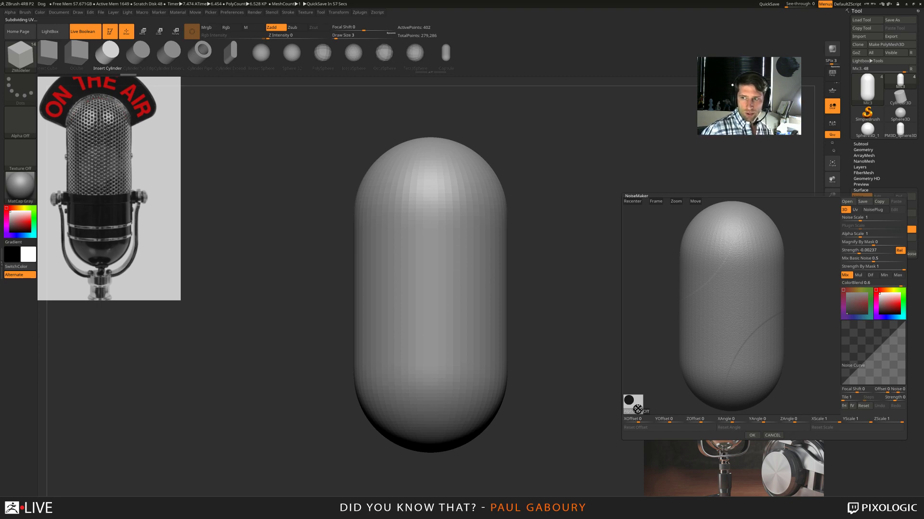
- Set the noise Strength to -0.01721 and Mix Basic Noise to 0.5748, try the Min blend mode and choose Max
{"action": "left_click", "coordinate": [861, 250]}
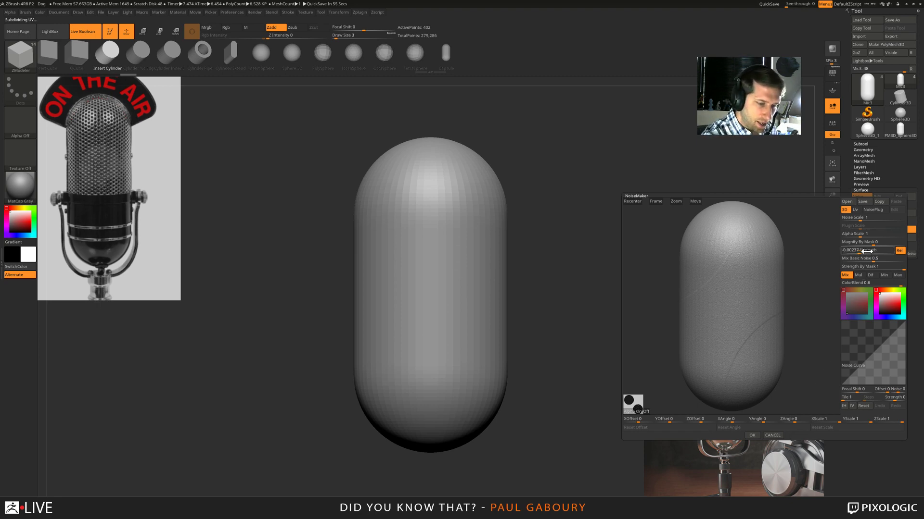
{"action": "left_click_drag", "start_coordinate": [860, 253], "coordinate": [855, 252]}
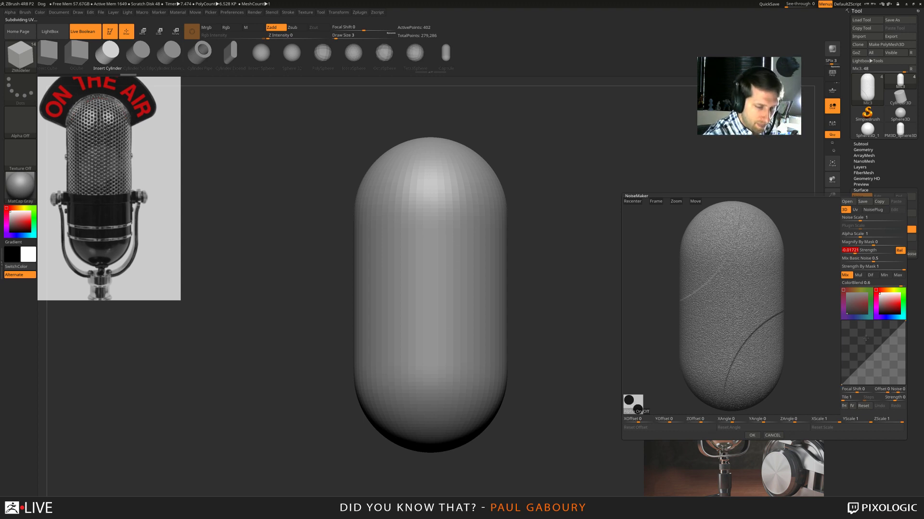
{"action": "mouse_move", "coordinate": [880, 259]}
{"action": "left_mouse_down"}
{"action": "mouse_move", "coordinate": [870, 259]}
{"action": "mouse_move", "coordinate": [889, 259]}
{"action": "left_mouse_up"}
{"action": "left_click", "coordinate": [884, 275]}
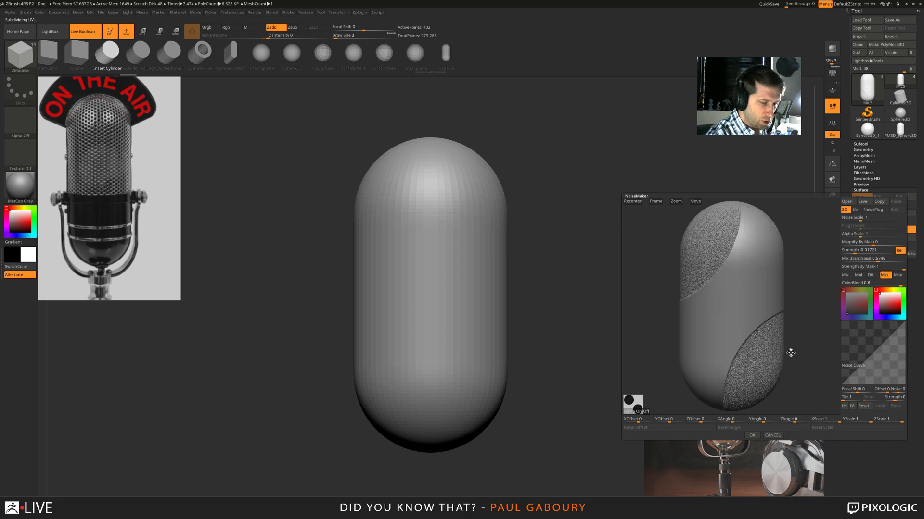
{"action": "left_click", "coordinate": [898, 275]}
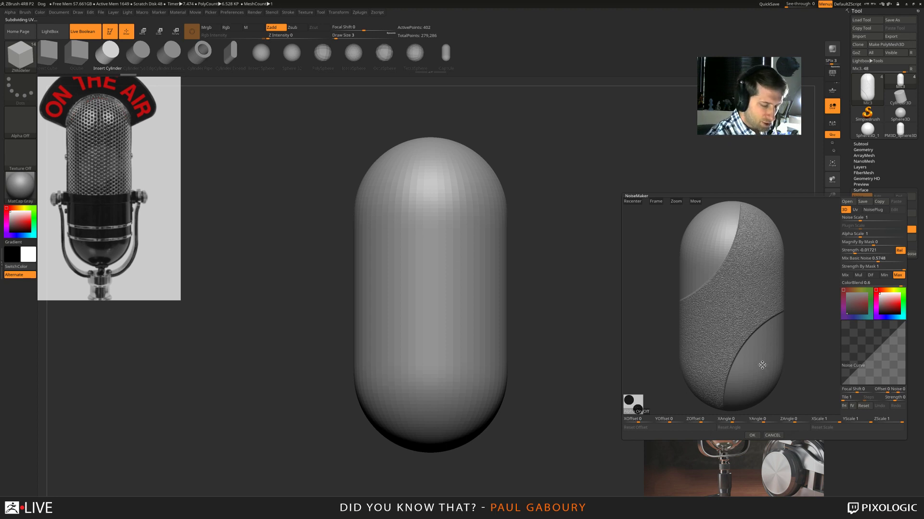
- Set Alpha Scale to 0.03837, Mix Basic Noise to 0 and Strength to -0.5, and accept the noise on Mic3
{"action": "left_click_drag", "start_coordinate": [865, 235], "coordinate": [848, 234]}
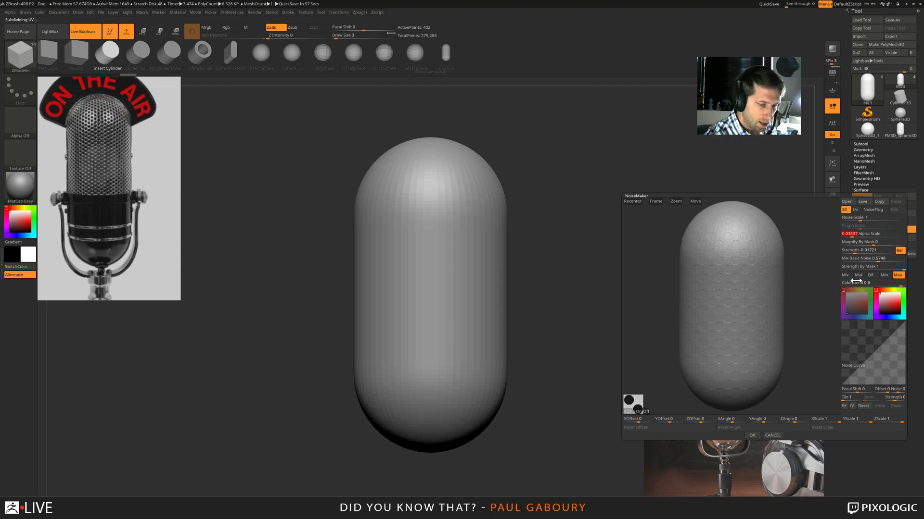
{"action": "left_click_drag", "start_coordinate": [880, 260], "coordinate": [838, 253]}
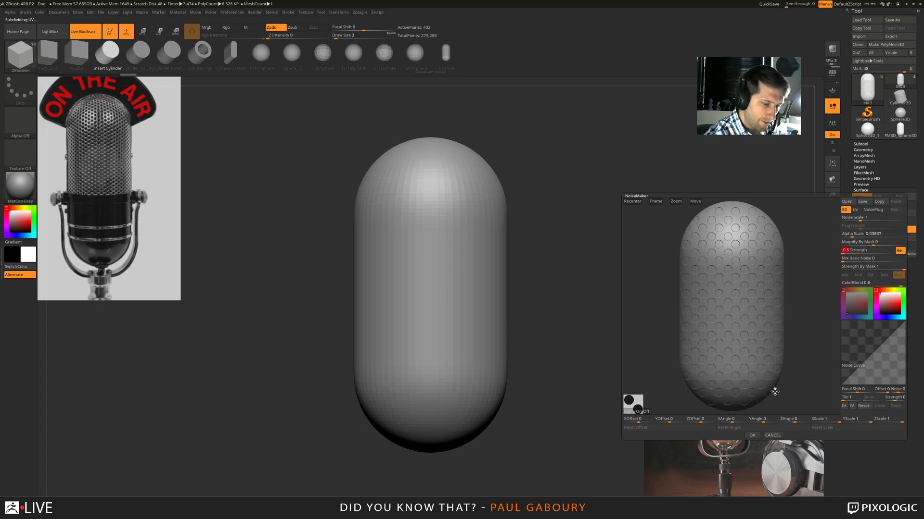
{"action": "left_click", "coordinate": [752, 435]}
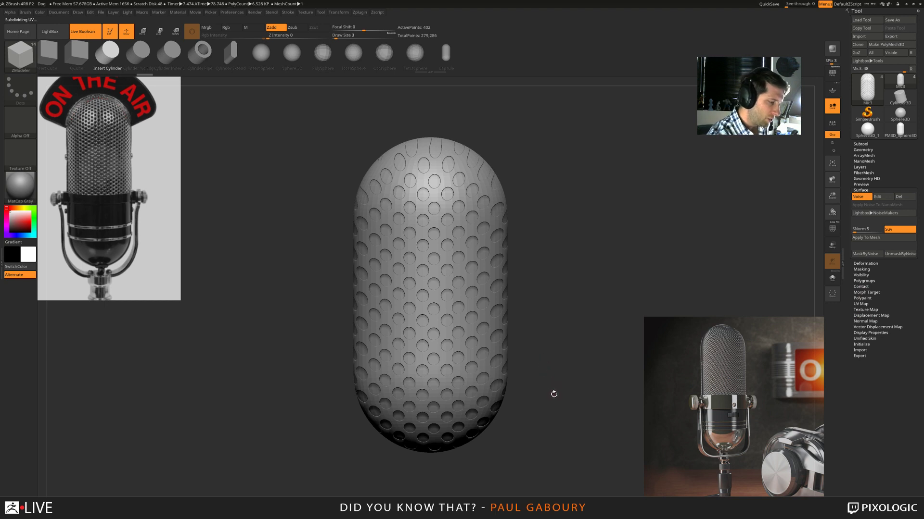
- Render Mic3 and view it from the front and side to examine the noise hole pattern
{"action": "left_click_drag", "start_coordinate": [555, 385], "coordinate": [558, 371]}
{"action": "key", "text": "space"}
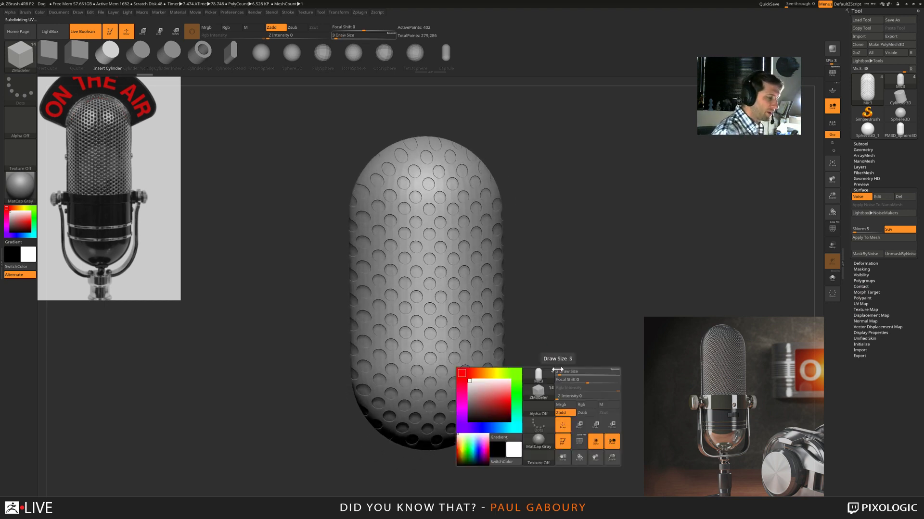
{"action": "key", "text": "shift"}
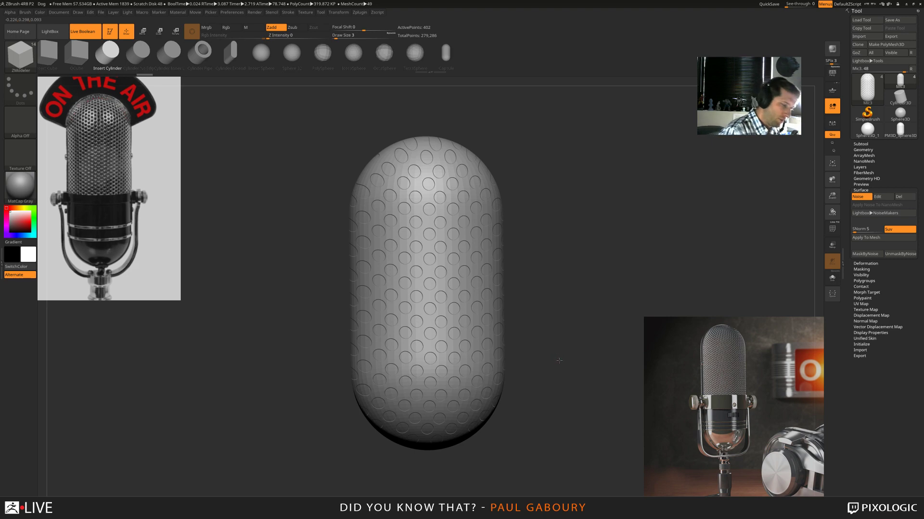
{"action": "mouse_move", "coordinate": [554, 358]}
{"action": "left_mouse_down"}
{"action": "mouse_move", "coordinate": [575, 359]}
{"action": "mouse_move", "coordinate": [536, 371]}
{"action": "left_mouse_up"}
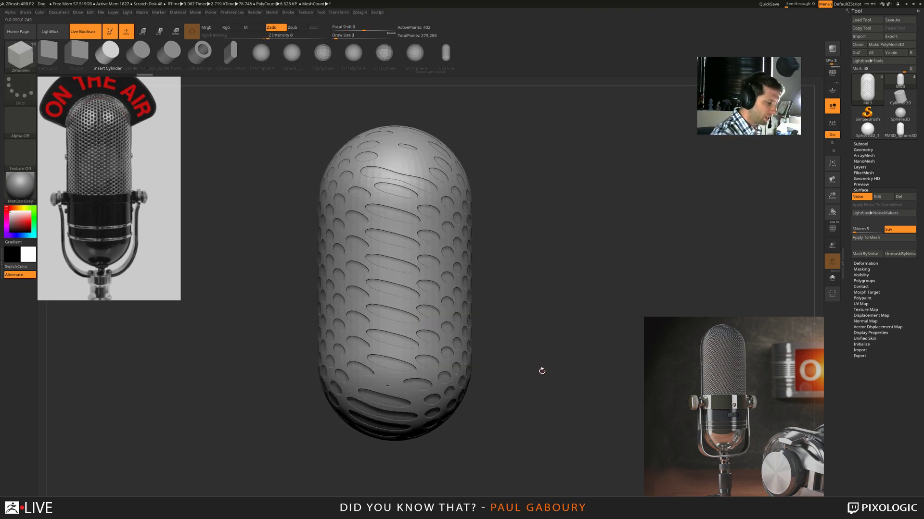
{"action": "mouse_move", "coordinate": [547, 372]}
{"action": "right_mouse_down"}
{"action": "mouse_move", "coordinate": [525, 343]}
{"action": "mouse_move", "coordinate": [544, 342]}
{"action": "mouse_move", "coordinate": [538, 346]}
{"action": "right_mouse_up"}
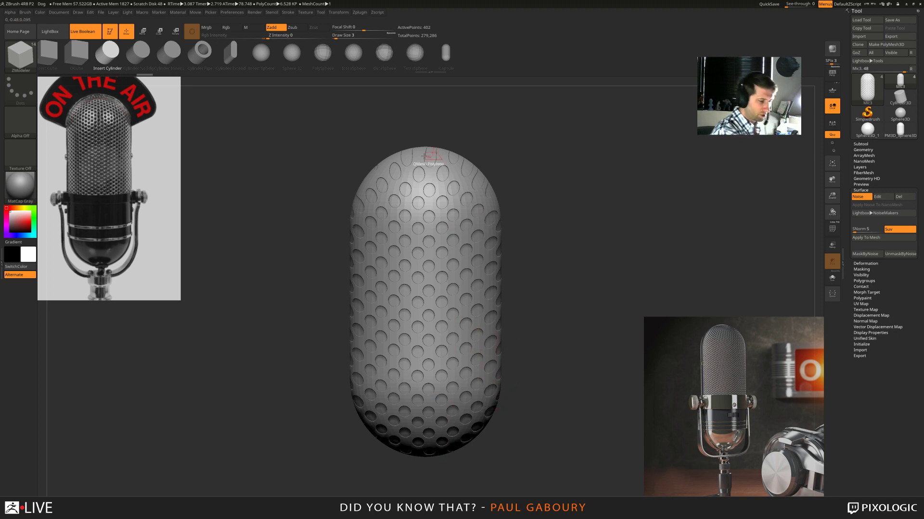
- Turn on PolyFrame, try hiding Mic3's lower half and growing the visible part, and show the whole mesh again
{"action": "key", "text": "shift+f"}
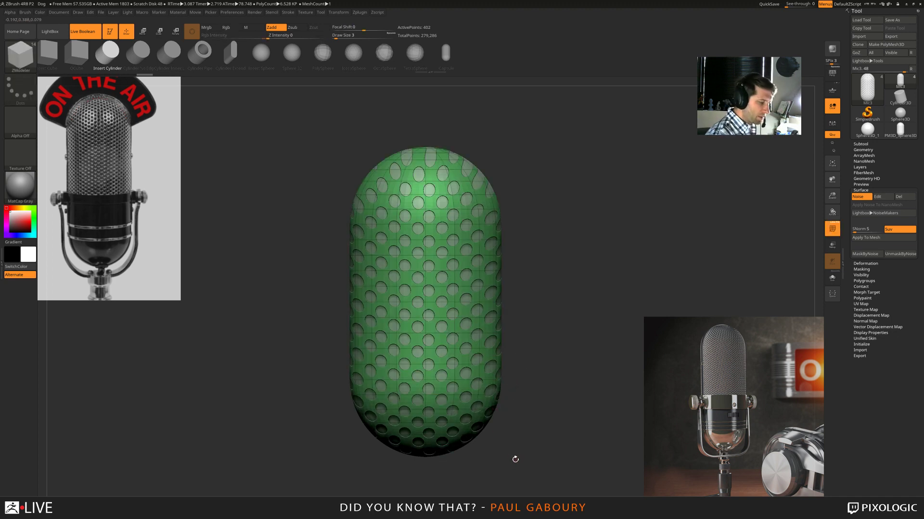
{"action": "left_click_drag", "start_coordinate": [515, 469], "coordinate": [289, 322], "text": "ctrl+shift"}
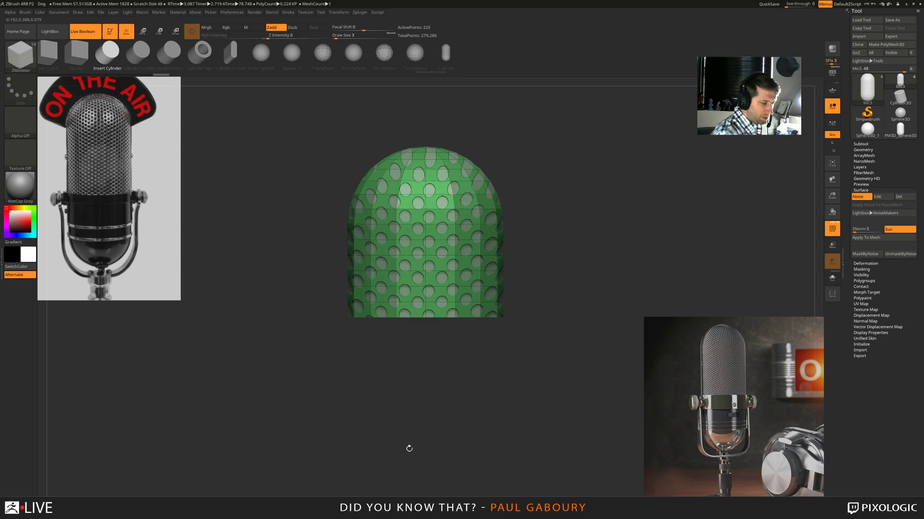
{"action": "key", "text": "ctrl+shift"}
{"action": "key", "text": "ctrl+shift+x"}
{"action": "key", "text": "ctrl+shift+x"}
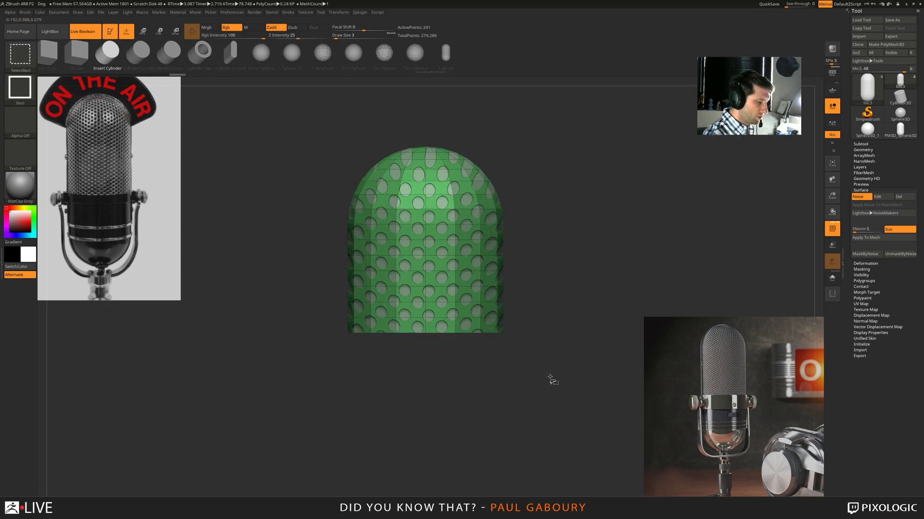
{"action": "mouse_move", "coordinate": [543, 373]}
{"action": "left_mouse_down"}
{"action": "mouse_move", "coordinate": [553, 375]}
{"action": "mouse_move", "coordinate": [544, 375]}
{"action": "left_mouse_up"}
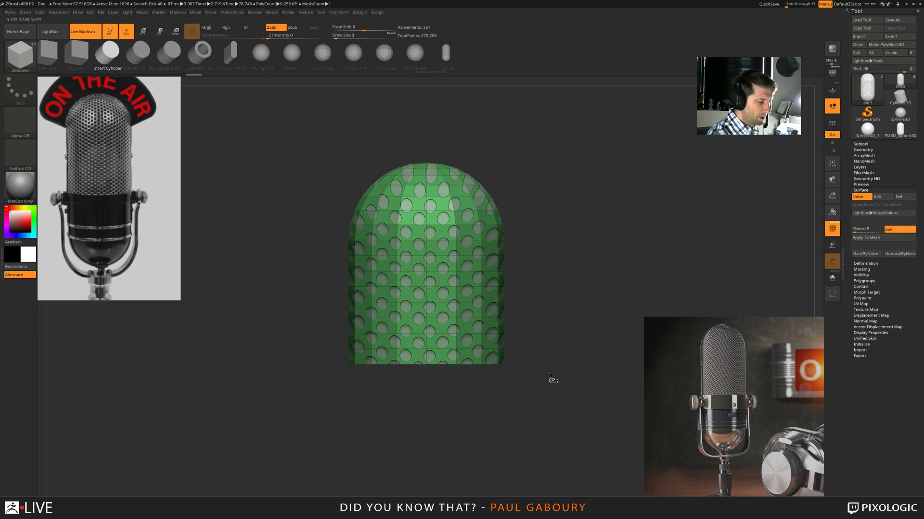
{"action": "left_click", "coordinate": [550, 380], "text": "ctrl+shift"}
- Hide Mic3's lower half and grow the visible part downward by four edge rows
{"action": "left_click_drag", "start_coordinate": [535, 469], "coordinate": [291, 299], "text": "ctrl+shift"}
{"action": "left_click_drag", "start_coordinate": [557, 376], "coordinate": [567, 402], "text": "ctrl+shift"}
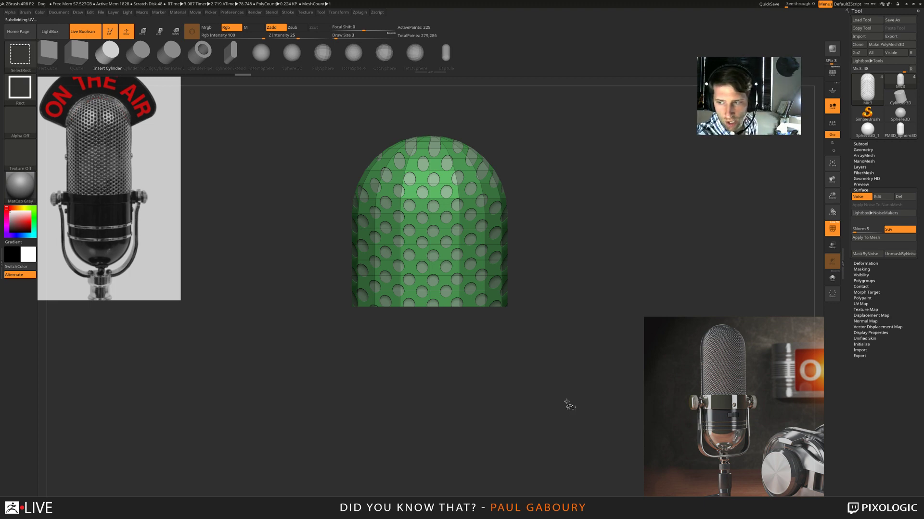
{"action": "key", "text": "ctrl+shift+x"}
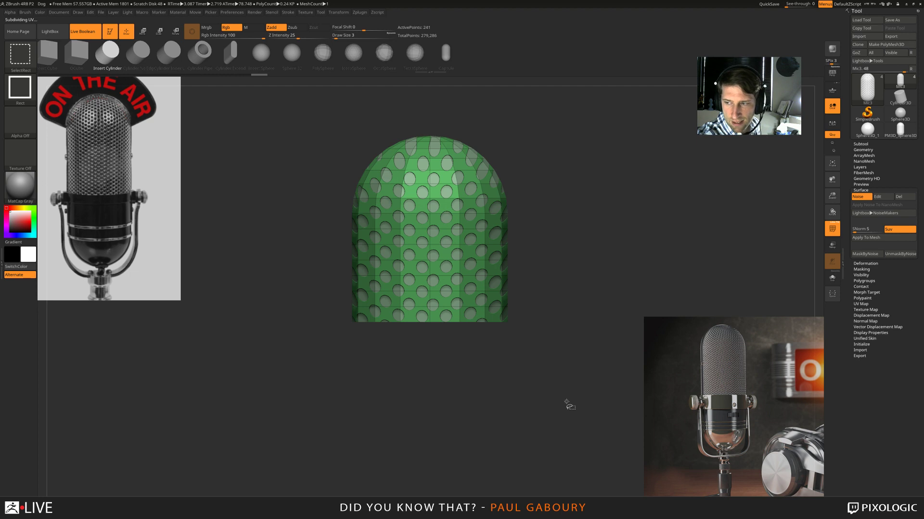
{"action": "key", "text": "ctrl+shift+x"}
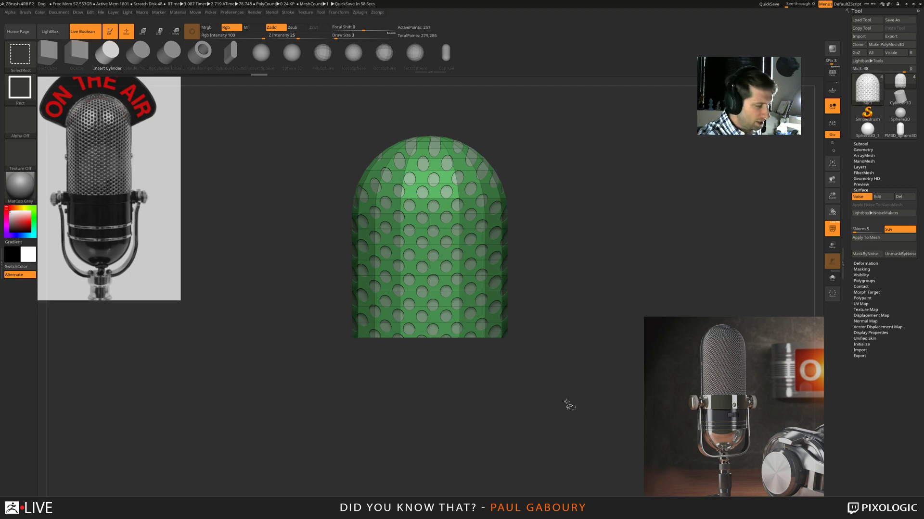
{"action": "key", "text": "ctrl+shift+x"}
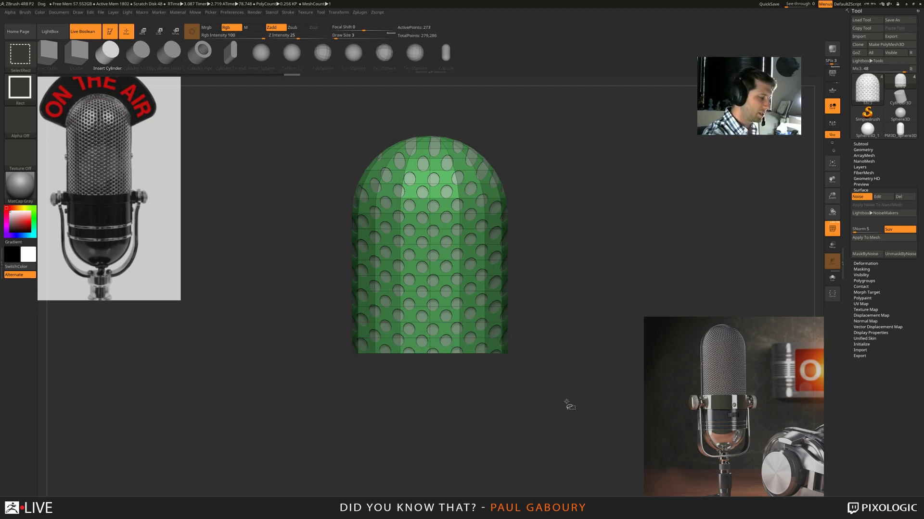
{"action": "key", "text": "ctrl+shift+x"}
- Activate the ZModeler brush and delete Mic3's hidden lower geometry
{"action": "key", "text": "b"}
{"action": "key", "text": "z"}
{"action": "key", "text": "m"}
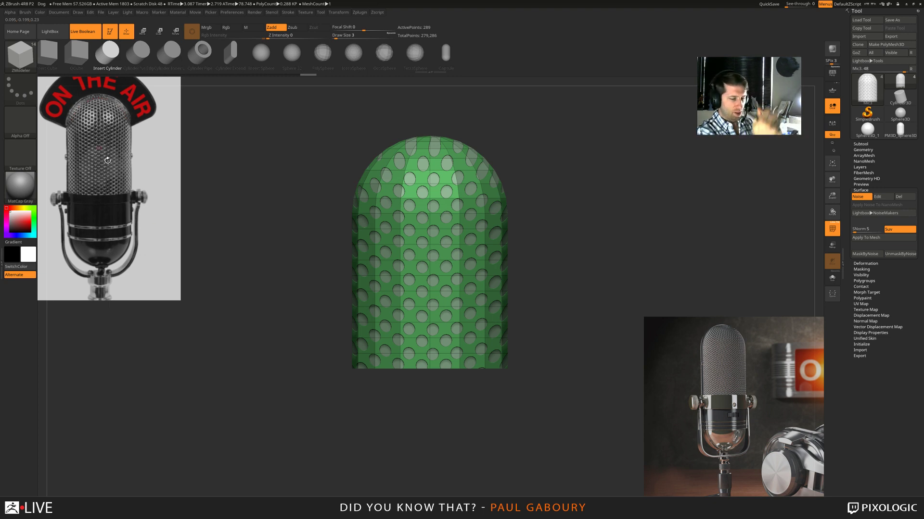
{"action": "left_click", "coordinate": [865, 149]}
{"action": "left_click", "coordinate": [868, 312]}
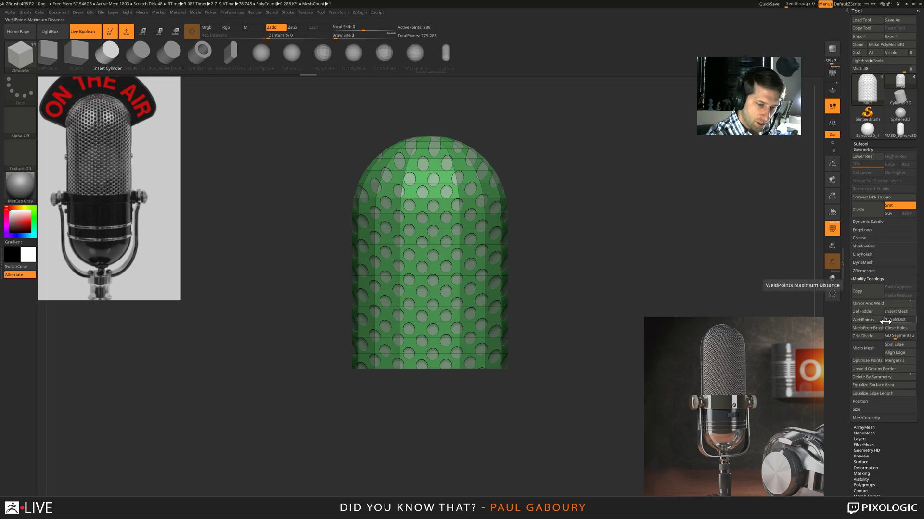
{"action": "left_click", "coordinate": [873, 316]}
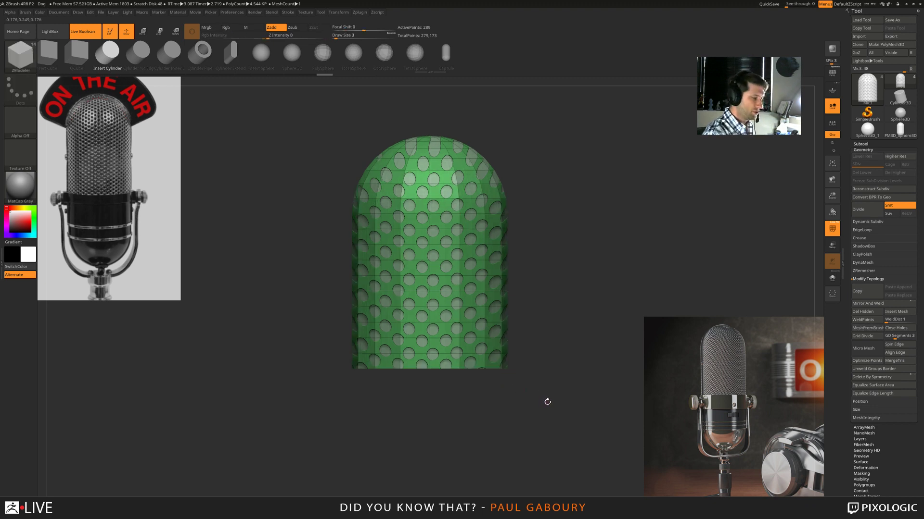
- Unwrap the UVs of the open-bottomed Mic3 mesh with UV Master, with Symmetry enabled
{"action": "left_click", "coordinate": [360, 12]}
{"action": "left_click", "coordinate": [380, 108]}
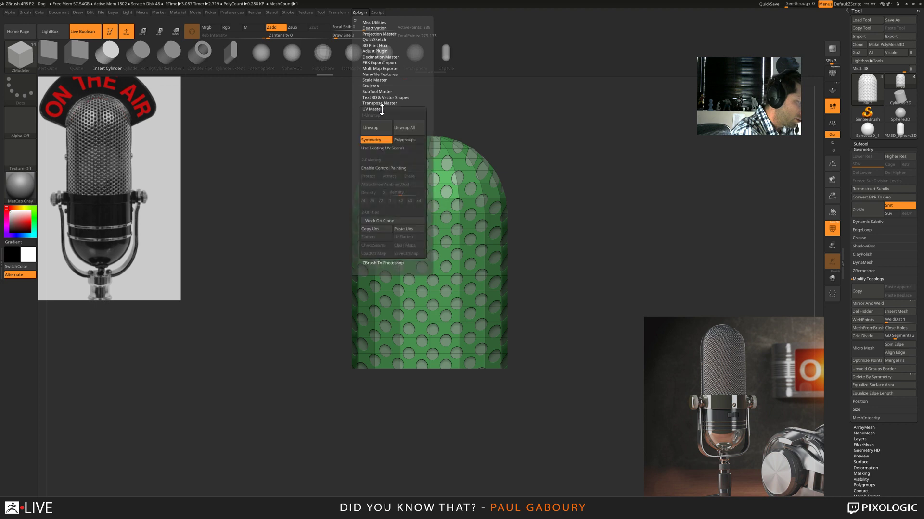
{"action": "left_click", "coordinate": [382, 128]}
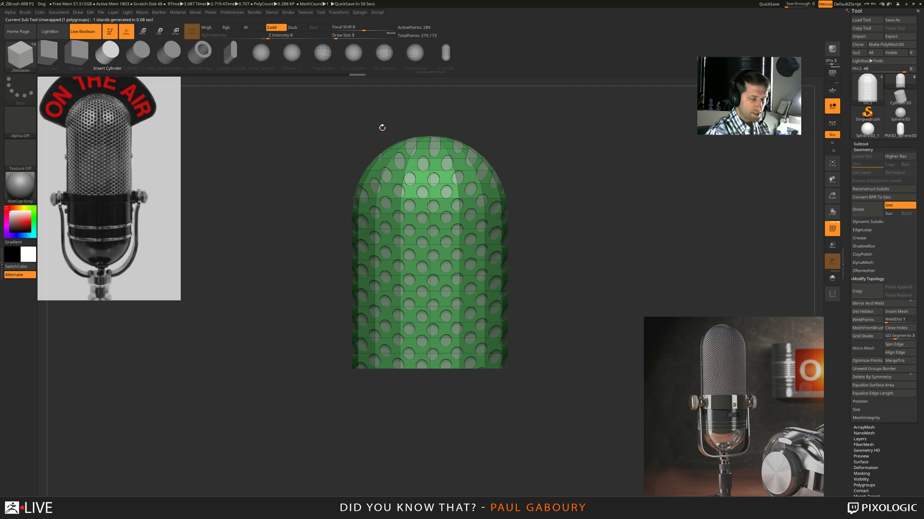
- Edit Mic3's surface noise so it follows the UVs instead of 3D projection, and accept it
{"action": "left_click", "coordinate": [865, 150]}
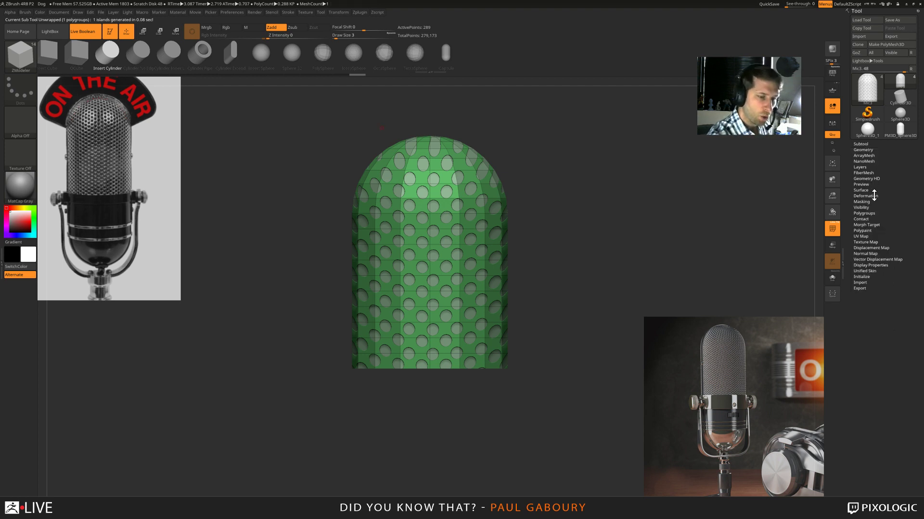
{"action": "left_click", "coordinate": [861, 190]}
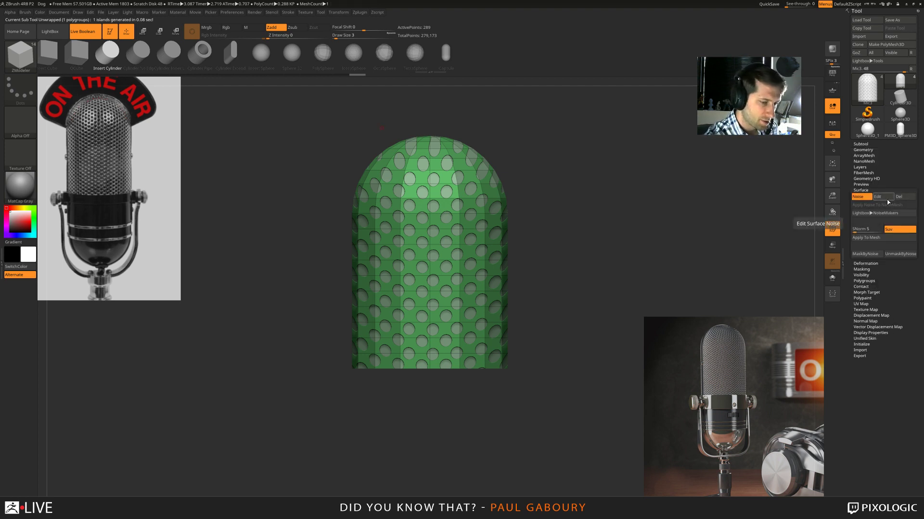
{"action": "left_click", "coordinate": [883, 198]}
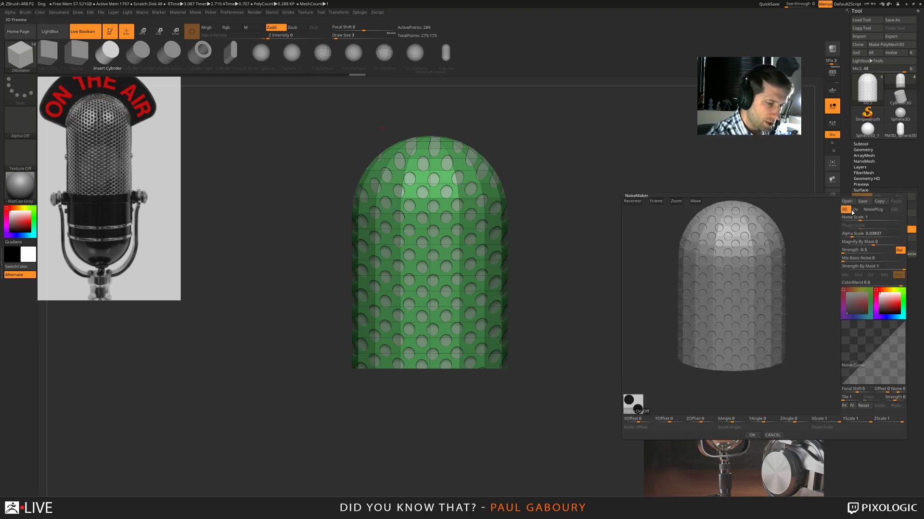
{"action": "left_click", "coordinate": [855, 210]}
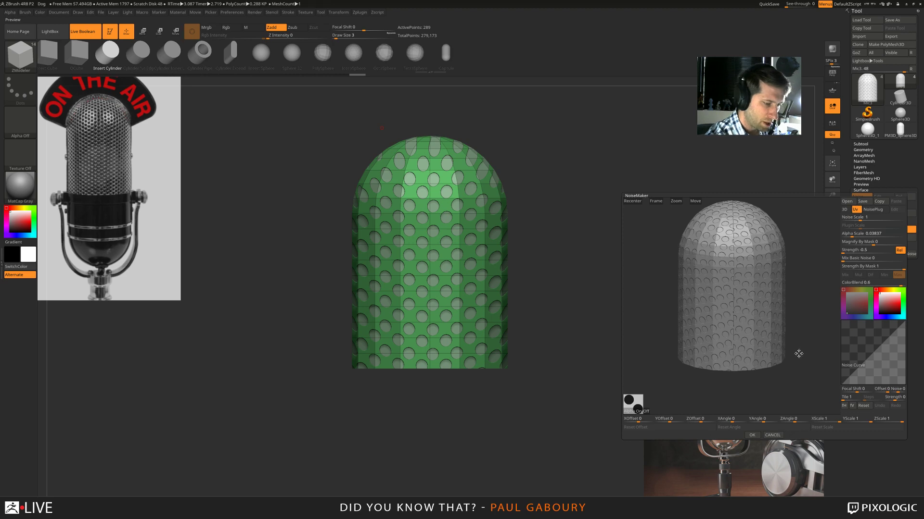
{"action": "mouse_move", "coordinate": [774, 381]}
{"action": "left_mouse_down"}
{"action": "mouse_move", "coordinate": [784, 379]}
{"action": "mouse_move", "coordinate": [800, 347]}
{"action": "mouse_move", "coordinate": [806, 351]}
{"action": "mouse_move", "coordinate": [792, 353]}
{"action": "mouse_move", "coordinate": [785, 370]}
{"action": "left_mouse_up"}
{"action": "left_click", "coordinate": [752, 435]}
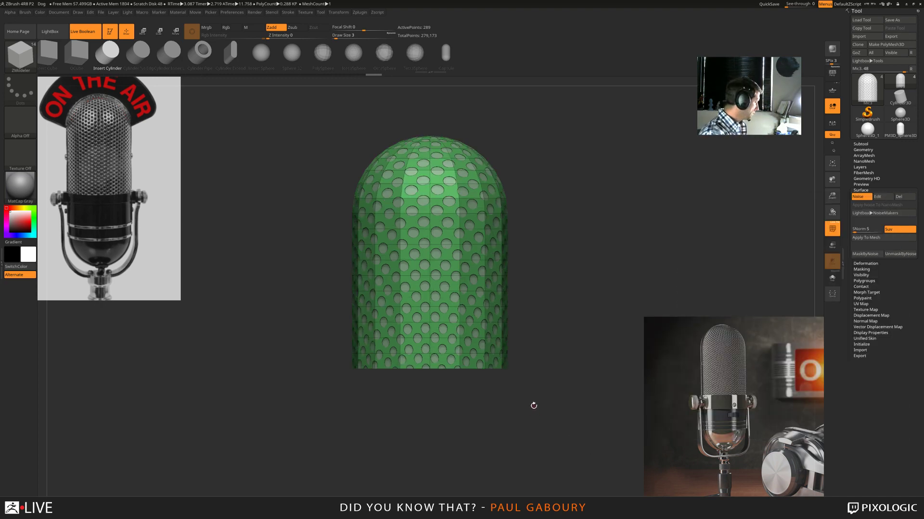
- Turn off PolyFrame, then smooth Mic3 with dynamic subdivision and render it to check the UV-based holes
{"action": "key", "text": "shift+f"}
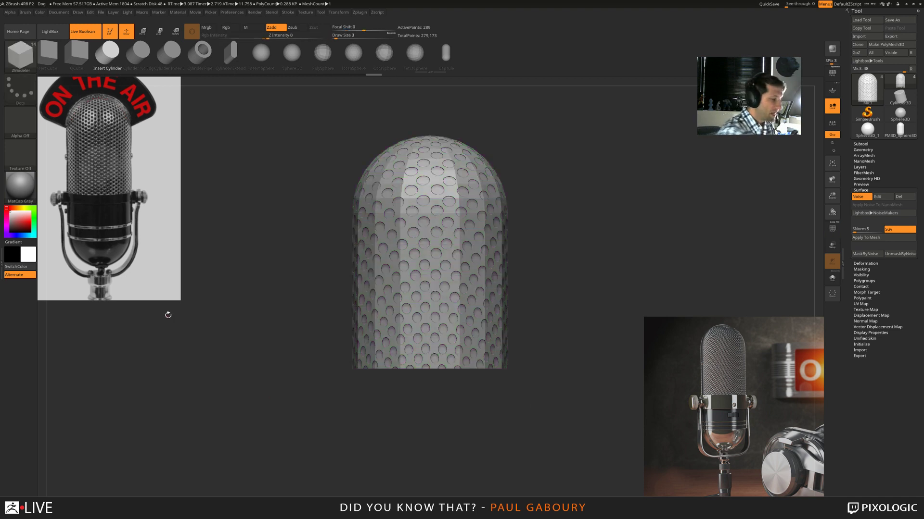
{"action": "left_click_drag", "start_coordinate": [561, 367], "coordinate": [563, 360]}
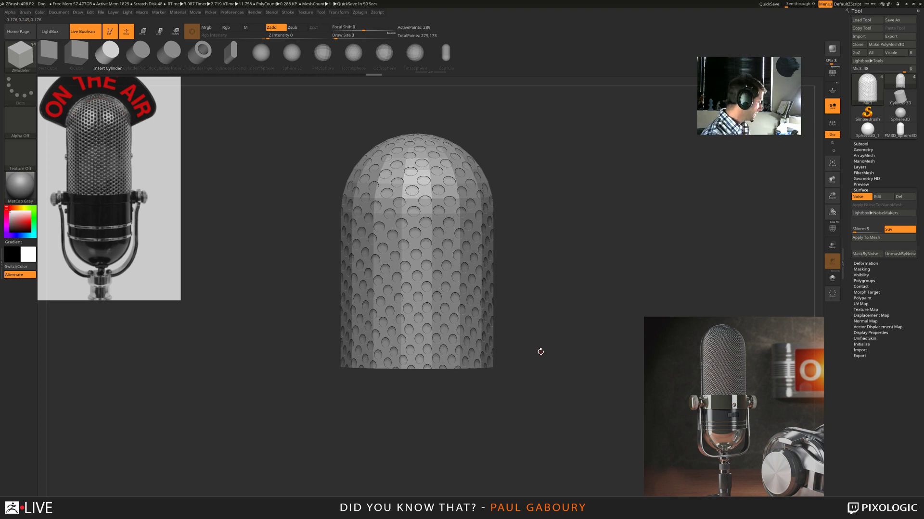
{"action": "key", "text": "shift+ctrl+r"}
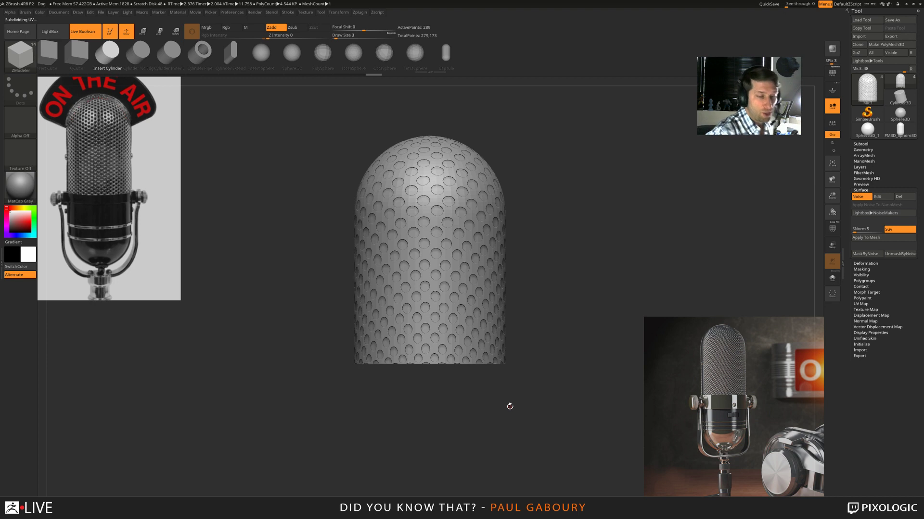
- Replace the alpha in Mic3's surface noise with the NoisePlug Spheres pattern, with Staggered enabled
{"action": "left_click", "coordinate": [877, 196]}
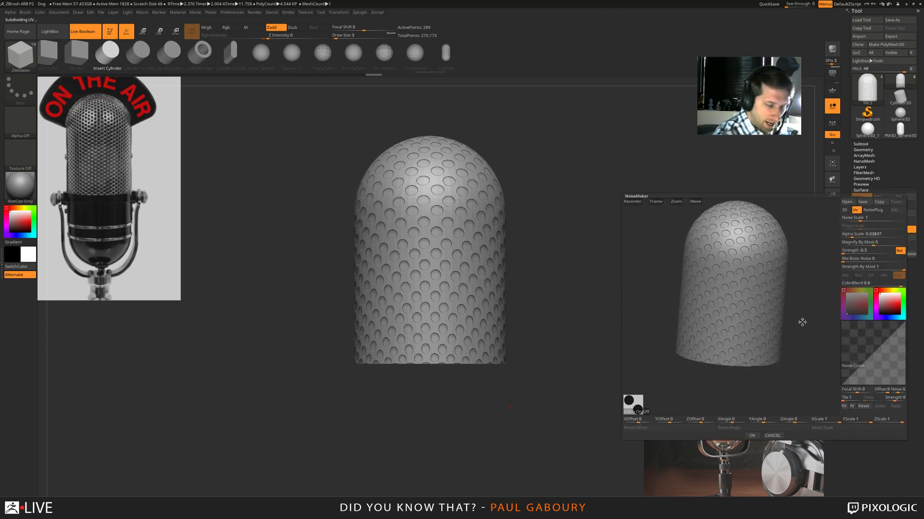
{"action": "left_click", "coordinate": [633, 407]}
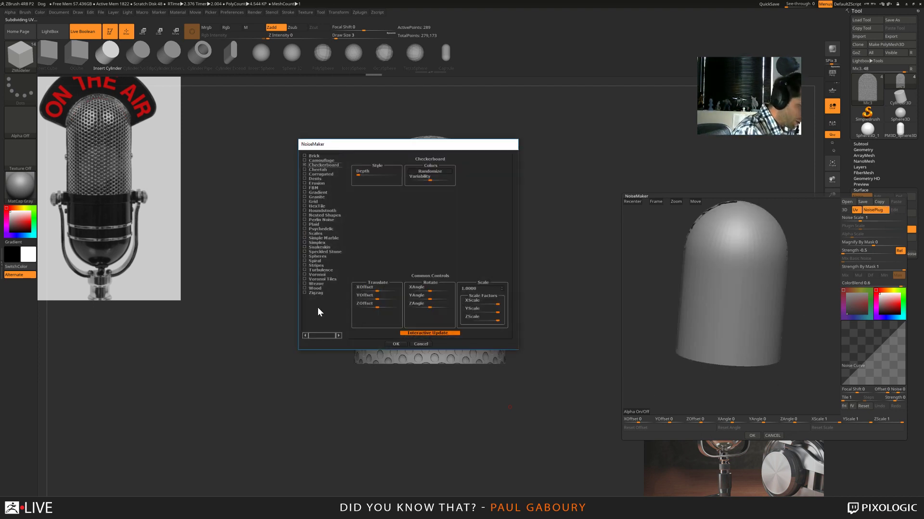
{"action": "left_click", "coordinate": [317, 257]}
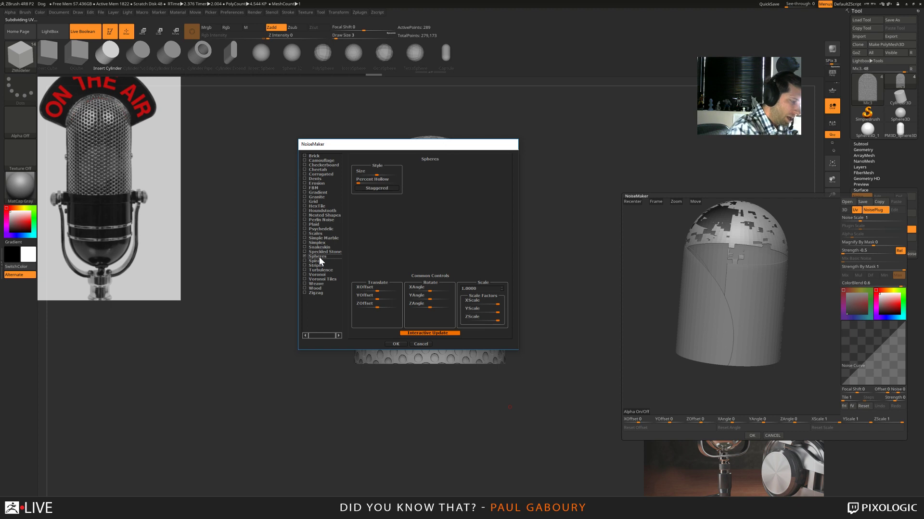
{"action": "left_click", "coordinate": [380, 188]}
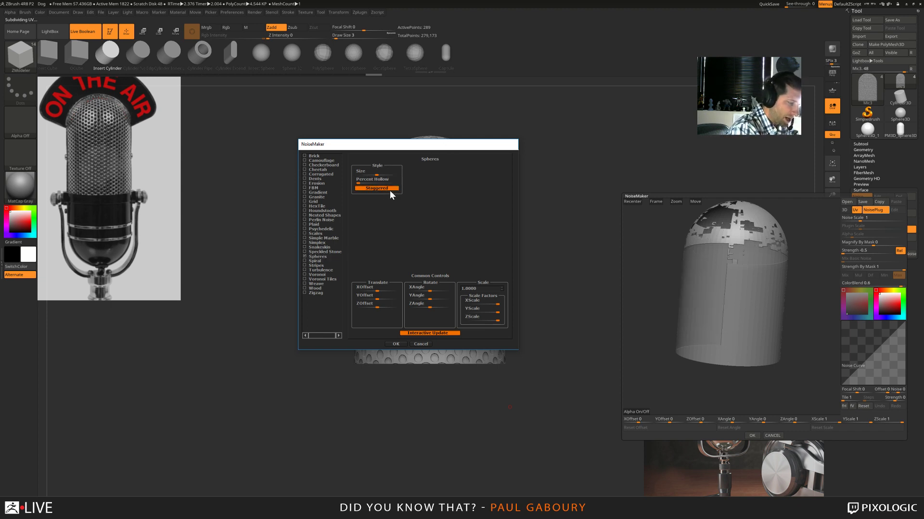
{"action": "left_click", "coordinate": [397, 343]}
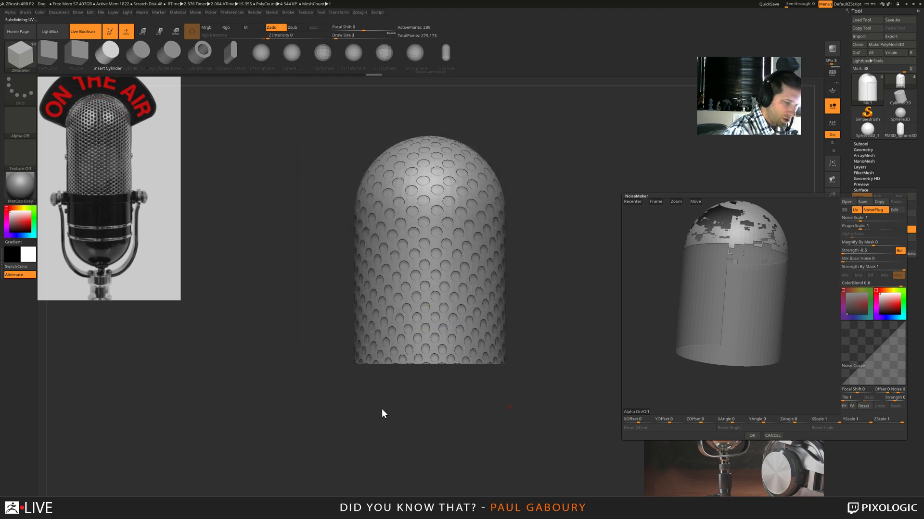
- Set the sphere noise to Plugin Scale 0.019 and Strength 0.5, raise Percent Hollow, then accept and render it to check the hollow ring pattern
{"action": "left_click", "coordinate": [860, 227]}
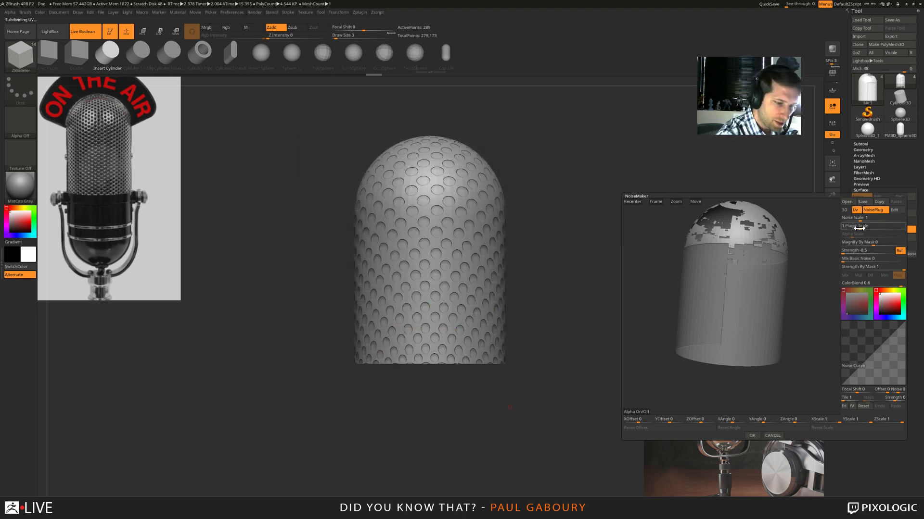
{"action": "mouse_move", "coordinate": [861, 228]}
{"action": "left_mouse_down"}
{"action": "mouse_move", "coordinate": [849, 229]}
{"action": "mouse_move", "coordinate": [858, 252]}
{"action": "mouse_move", "coordinate": [894, 251]}
{"action": "mouse_move", "coordinate": [849, 229]}
{"action": "left_mouse_up"}
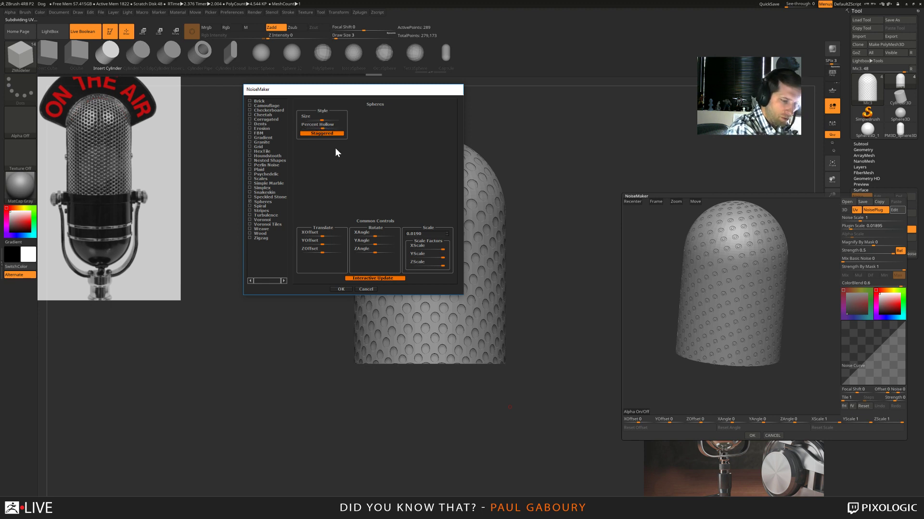
{"action": "left_click", "coordinate": [335, 290]}
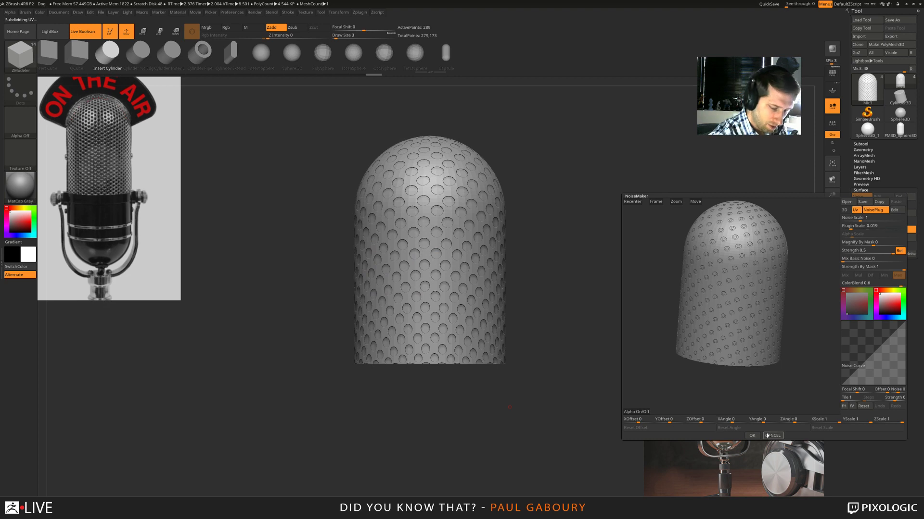
{"action": "left_click", "coordinate": [752, 436]}
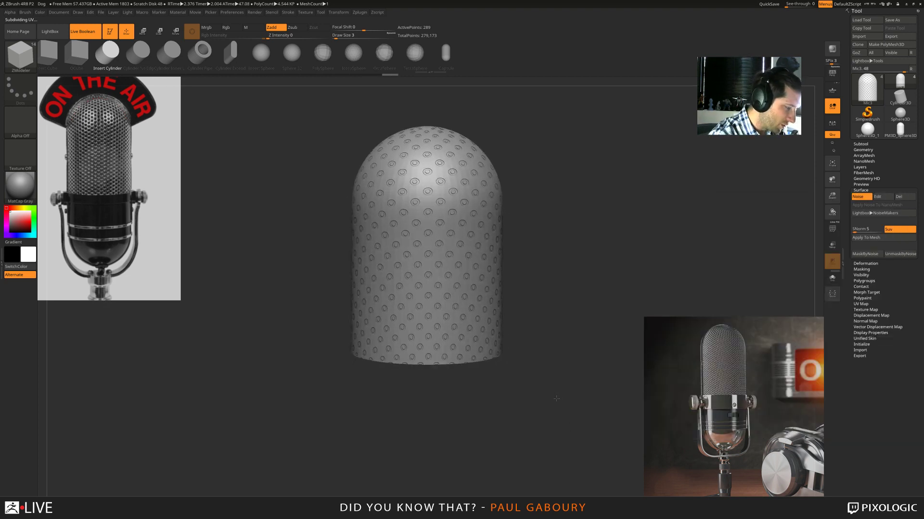
{"action": "mouse_move", "coordinate": [555, 398]}
{"action": "left_mouse_down"}
{"action": "mouse_move", "coordinate": [547, 398]}
{"action": "mouse_move", "coordinate": [555, 398]}
{"action": "left_mouse_up"}
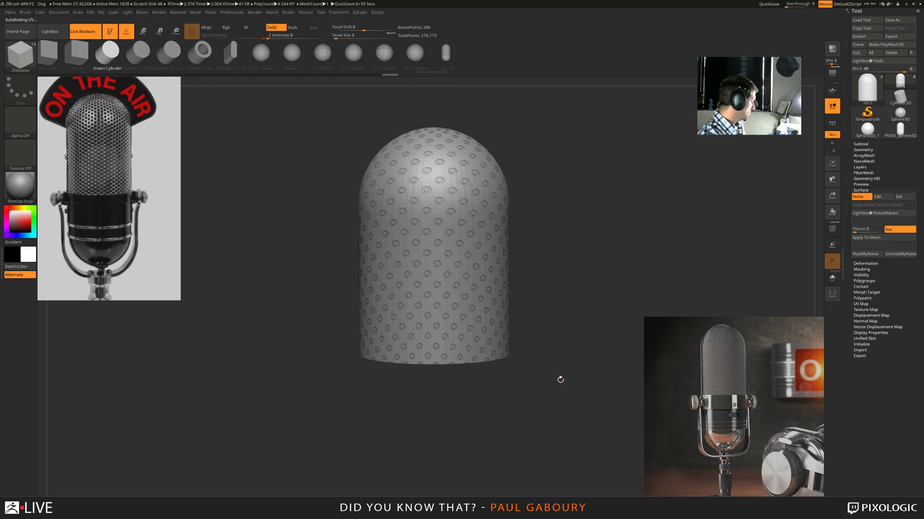
{"action": "key", "text": "shift+r"}
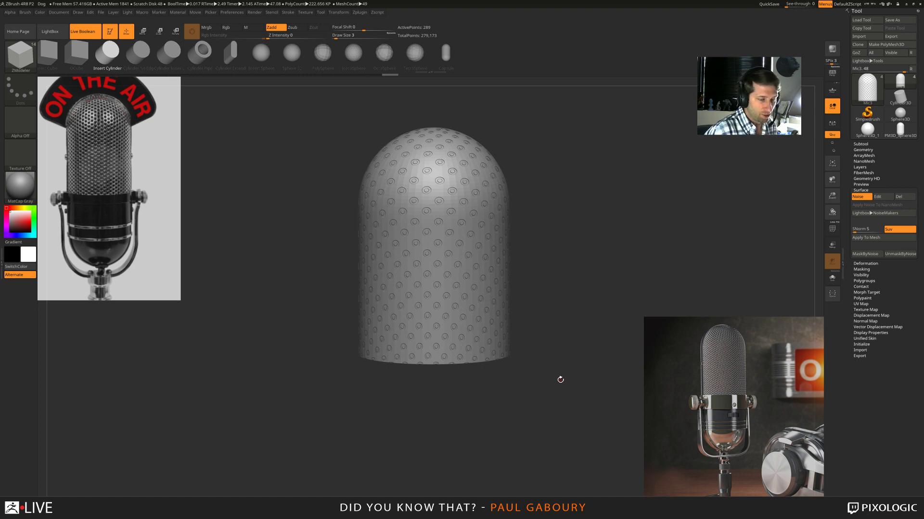
- Turn off Mic3's surface noise, then switch to Mic2 and show the NanoMesh subtool to view the Live Boolean grille holes
{"action": "left_click", "coordinate": [860, 197]}
{"action": "left_click", "coordinate": [860, 190]}
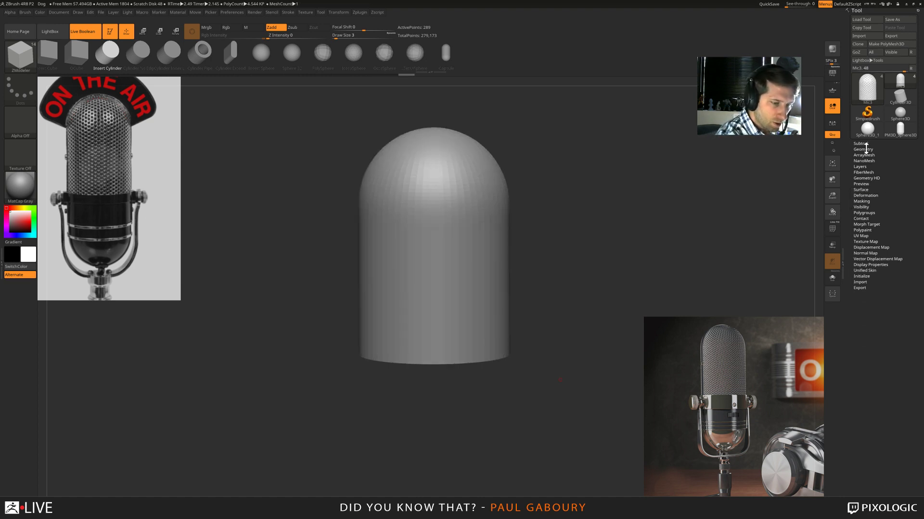
{"action": "left_click", "coordinate": [861, 144]}
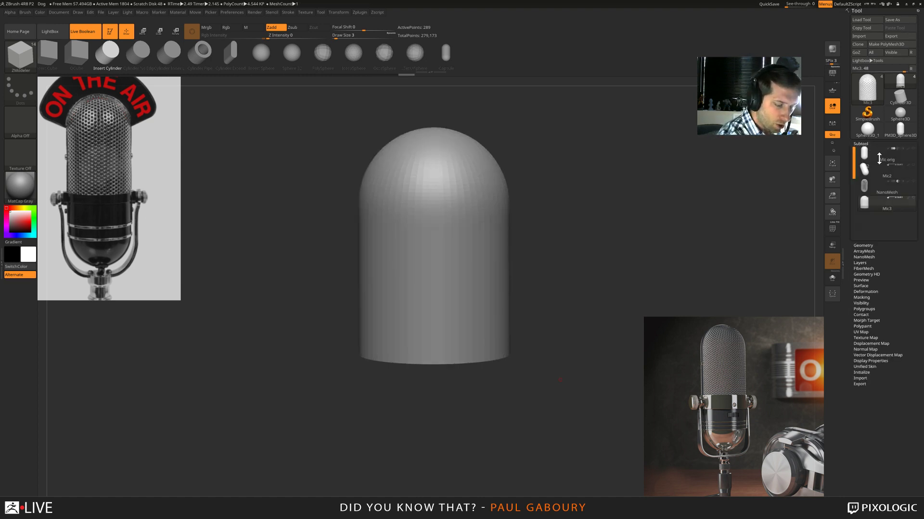
{"action": "left_click", "coordinate": [914, 170]}
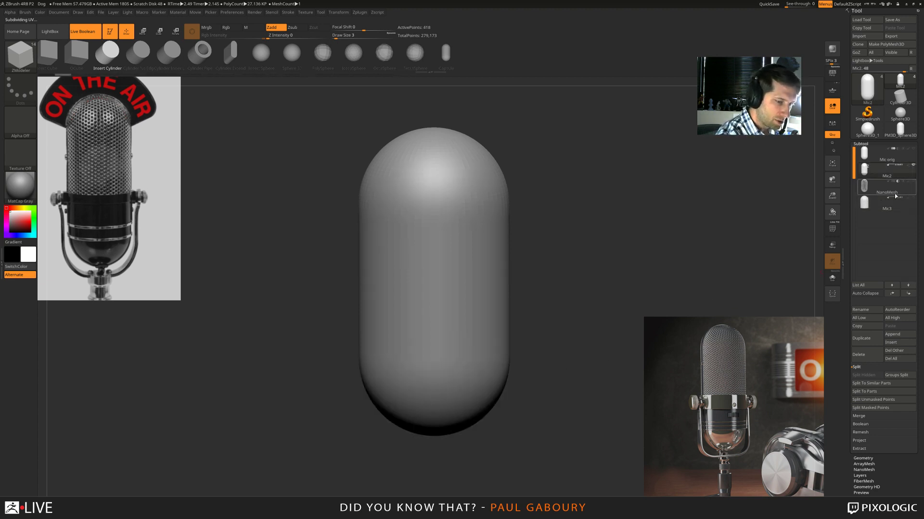
{"action": "left_click", "coordinate": [913, 182]}
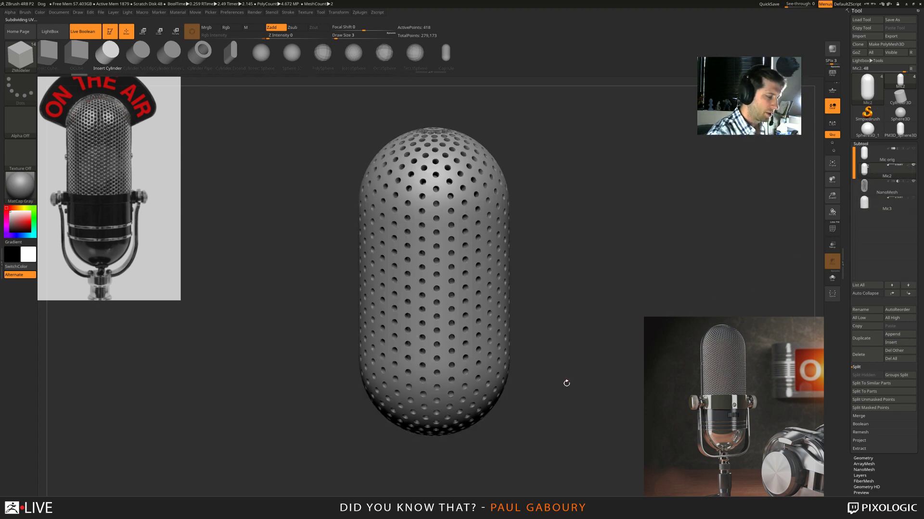
{"action": "left_click_drag", "start_coordinate": [562, 385], "coordinate": [540, 399]}
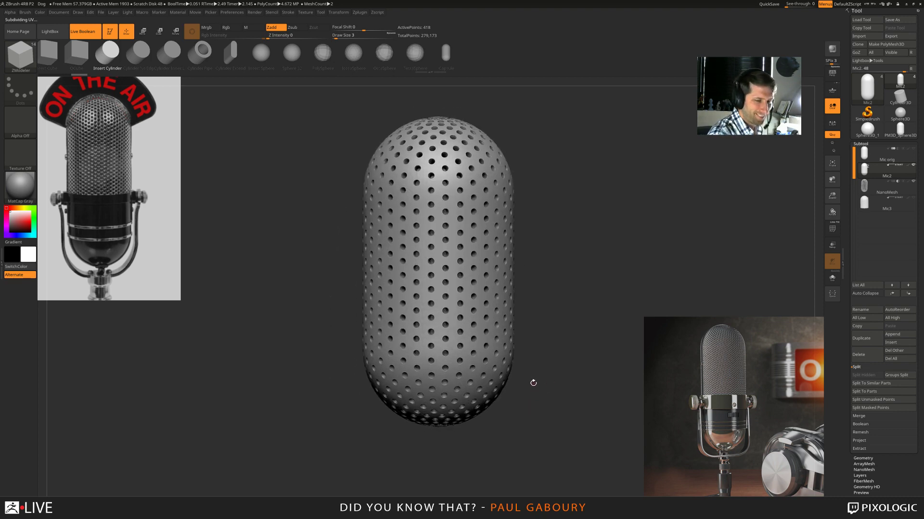
- Delete the open-bottomed Mic3 subtool and duplicate the full capsule Mic2 to replace it
{"action": "left_click", "coordinate": [873, 205]}
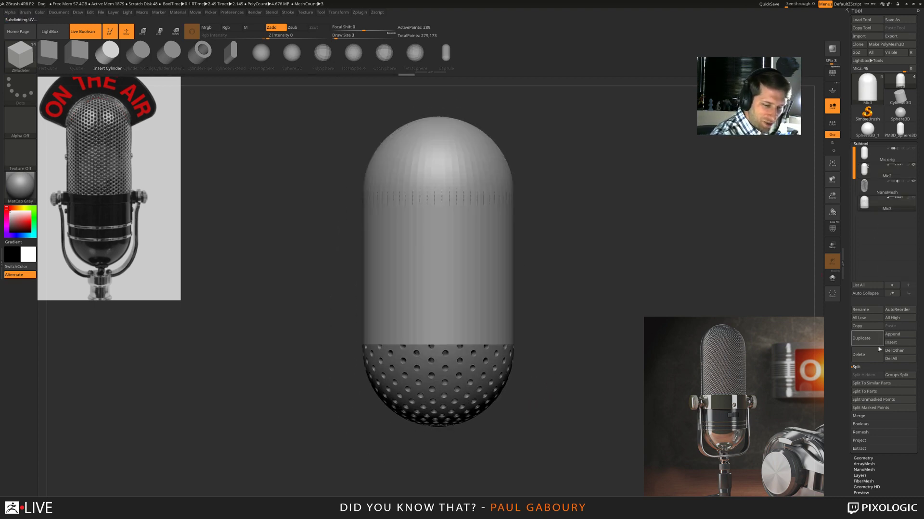
{"action": "left_click", "coordinate": [860, 355]}
{"action": "left_click", "coordinate": [806, 369]}
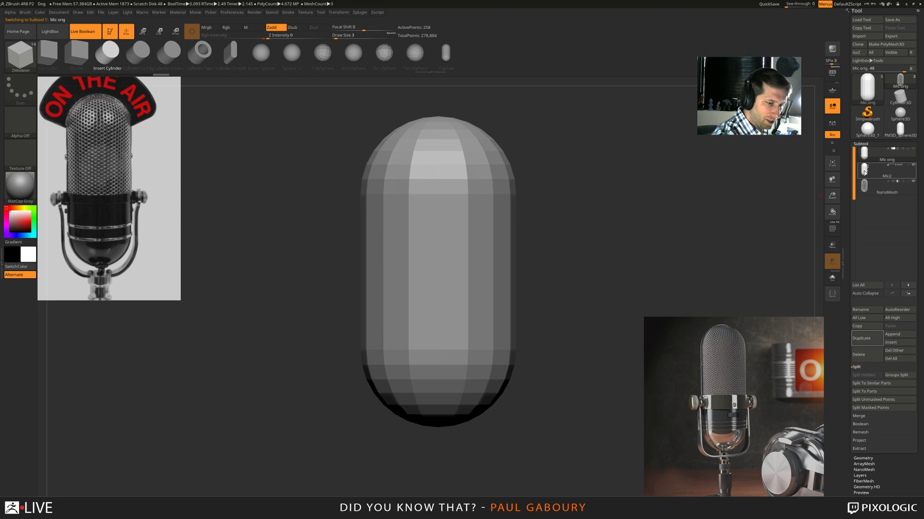
{"action": "left_click", "coordinate": [869, 173]}
{"action": "left_click", "coordinate": [868, 339]}
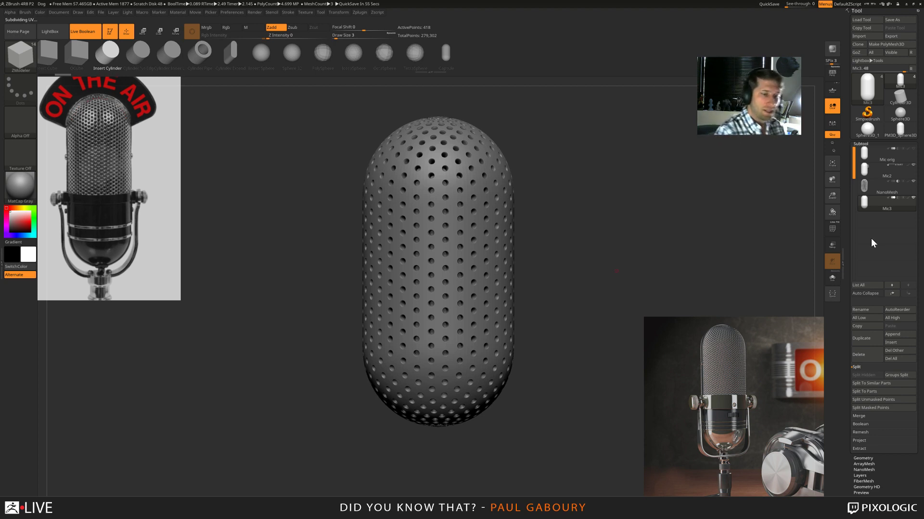
- Mark the duplicated Mic3 below NanoMesh as a Start subtool so it begins its own Live Boolean group
{"action": "mouse_move", "coordinate": [892, 167]}
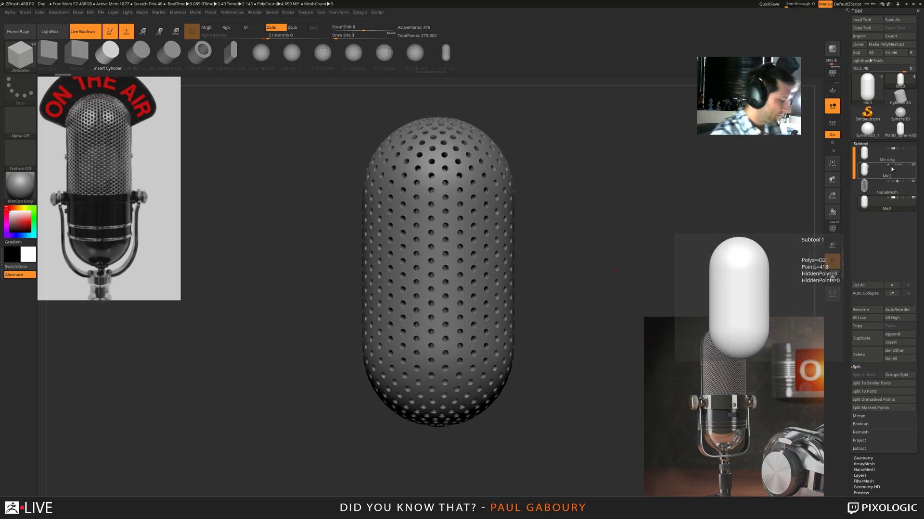
{"action": "key", "text": "shift"}
{"action": "key", "text": "shift+m"}
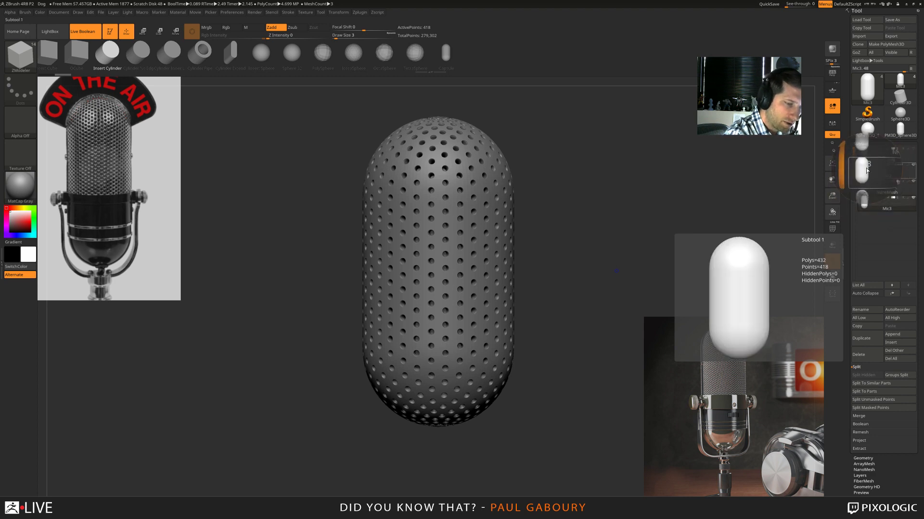
{"action": "left_click", "coordinate": [887, 198]}
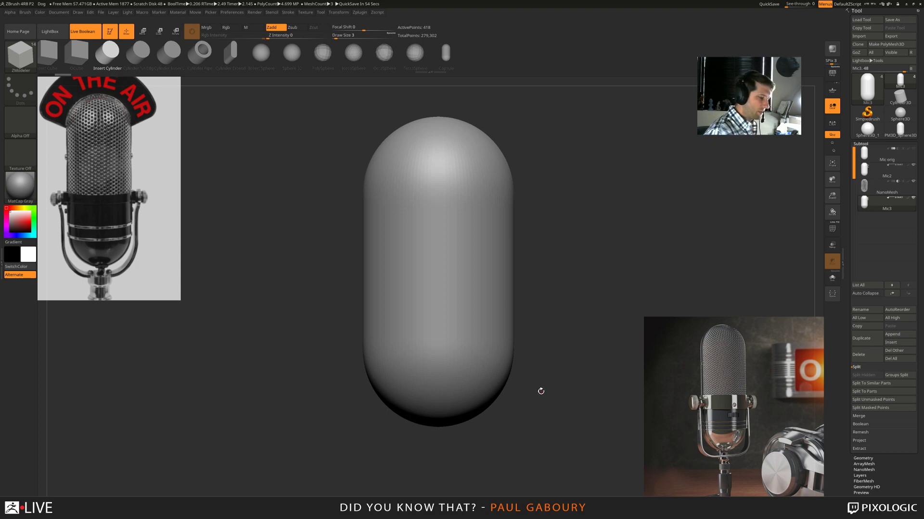
{"action": "left_click_drag", "start_coordinate": [540, 390], "coordinate": [540, 371]}
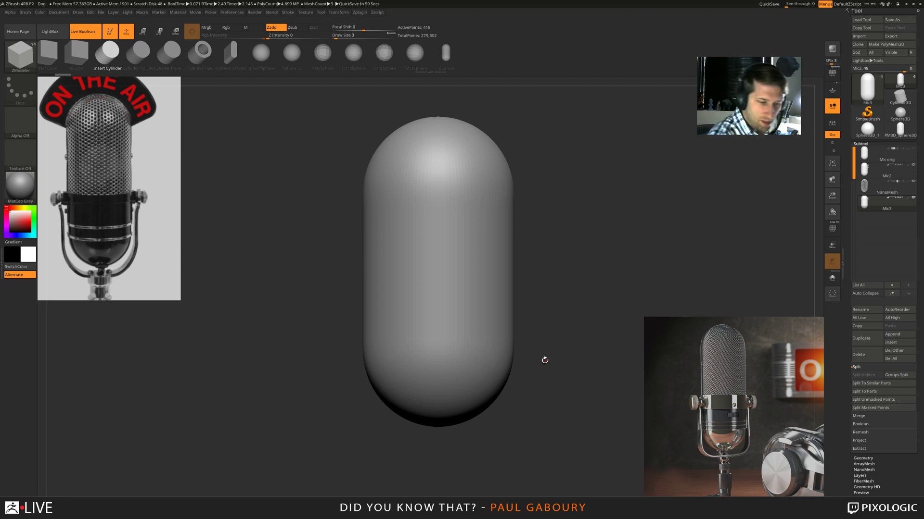
- Turn on Auto Collapse for the subtool list and switch between Mic2 and Mic3 to check how their groups fold
{"action": "left_click", "coordinate": [868, 294]}
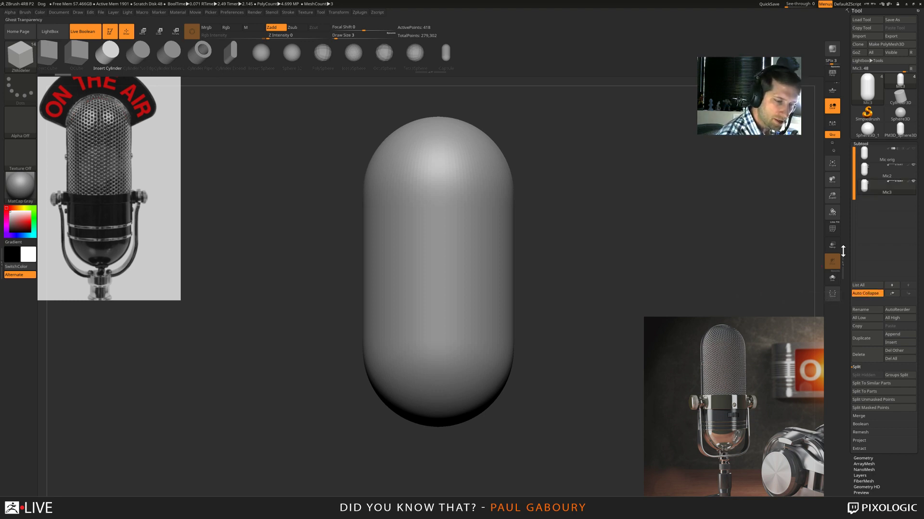
{"action": "left_click", "coordinate": [895, 183]}
{"action": "left_click", "coordinate": [899, 169]}
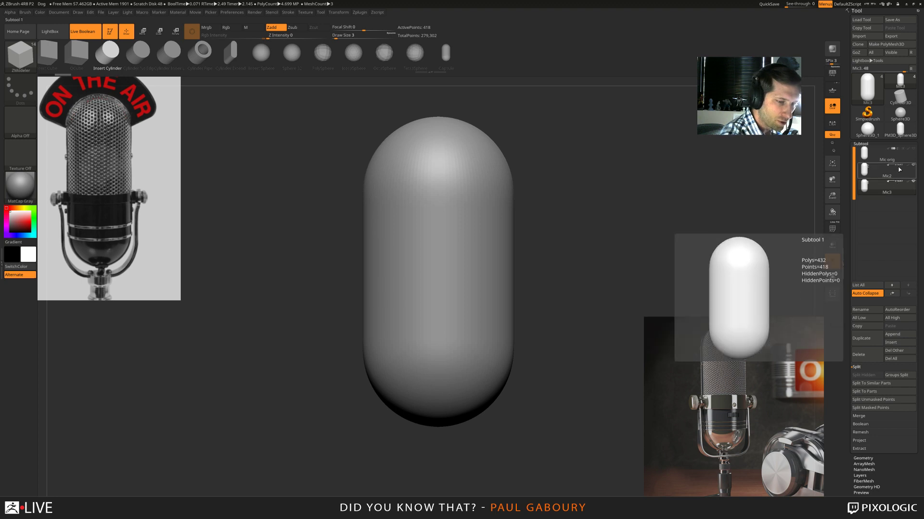
{"action": "left_click", "coordinate": [900, 167]}
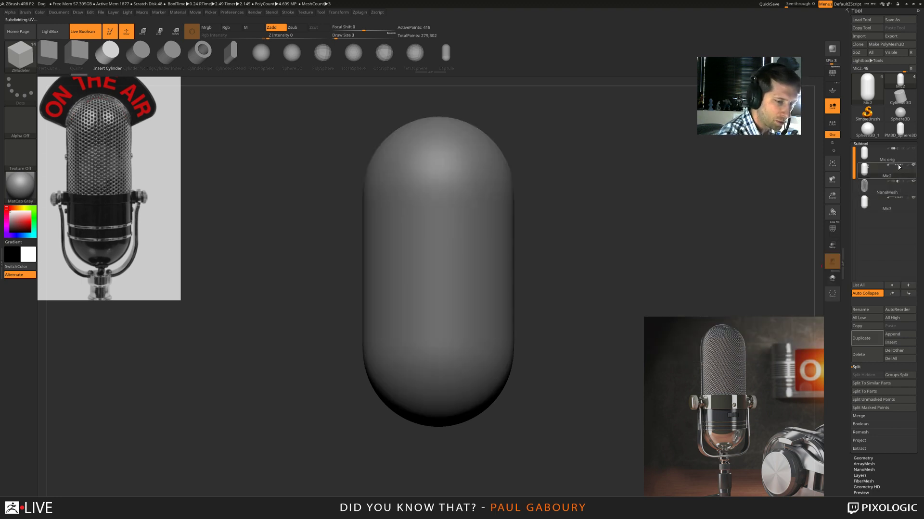
{"action": "left_click", "coordinate": [899, 167]}
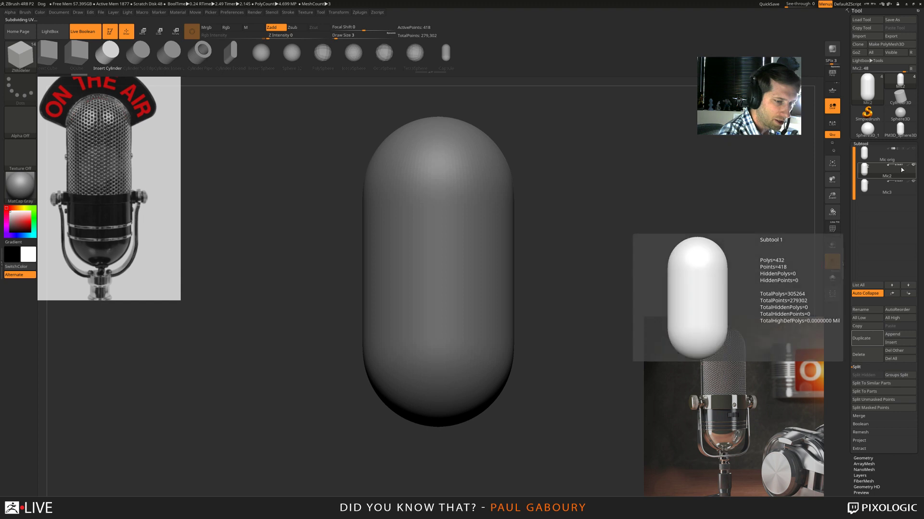
{"action": "left_click", "coordinate": [882, 192]}
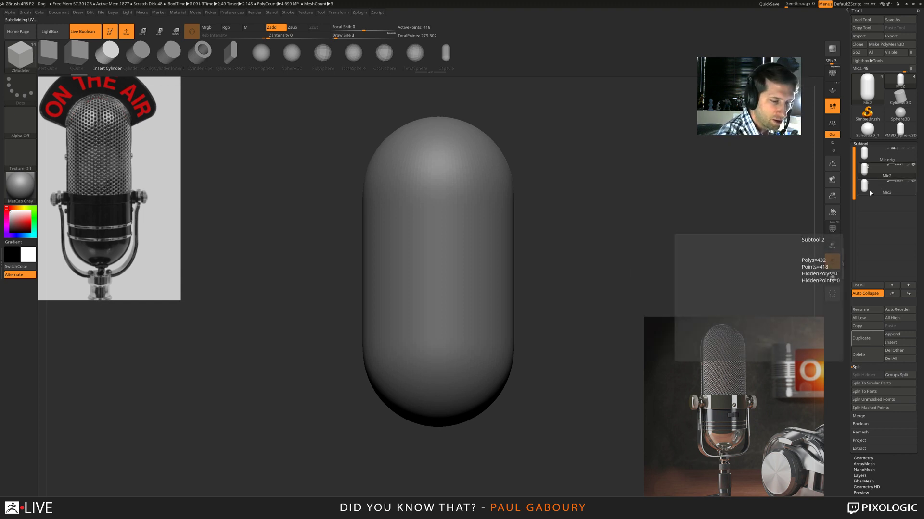
- Turn off Auto Collapse and alternate between Mic2 and Mic3 to compare the expanded subtool list
{"action": "left_click", "coordinate": [867, 294]}
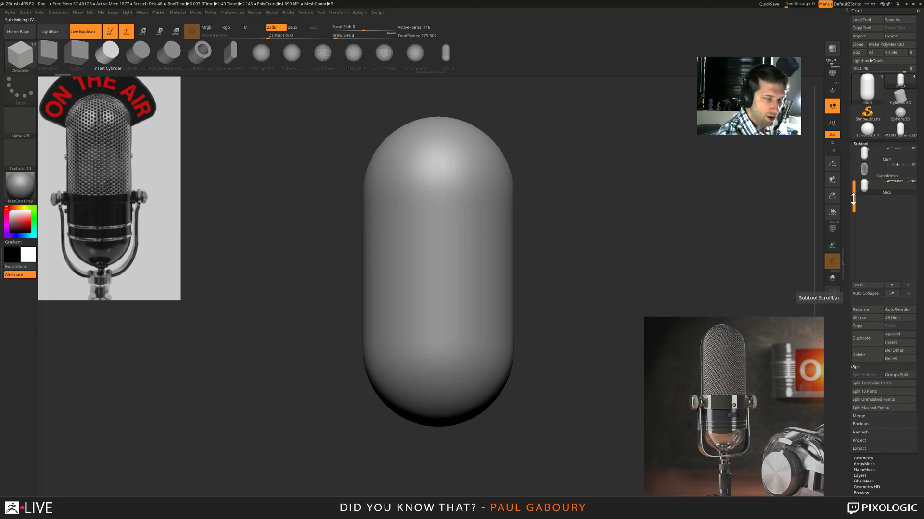
{"action": "scroll", "coordinate": [908, 168], "scroll_direction": "up", "scroll_amount": 1}
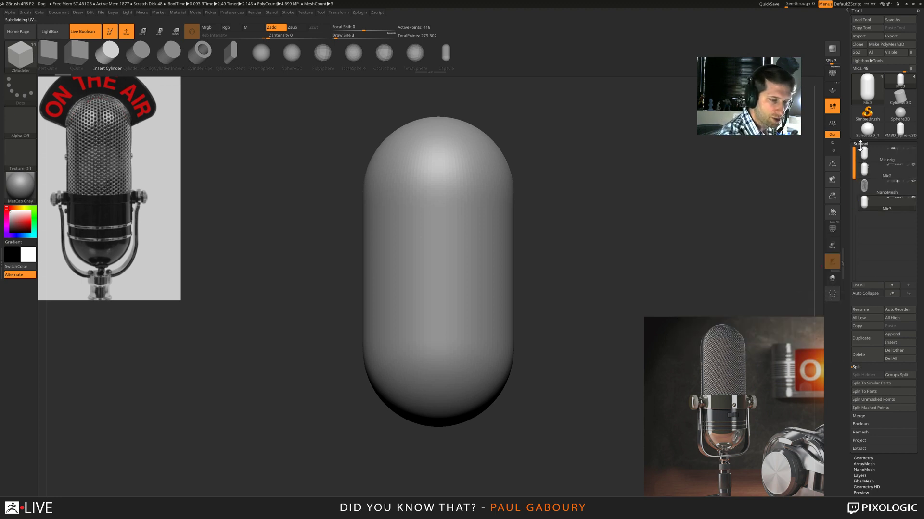
{"action": "left_click", "coordinate": [899, 167]}
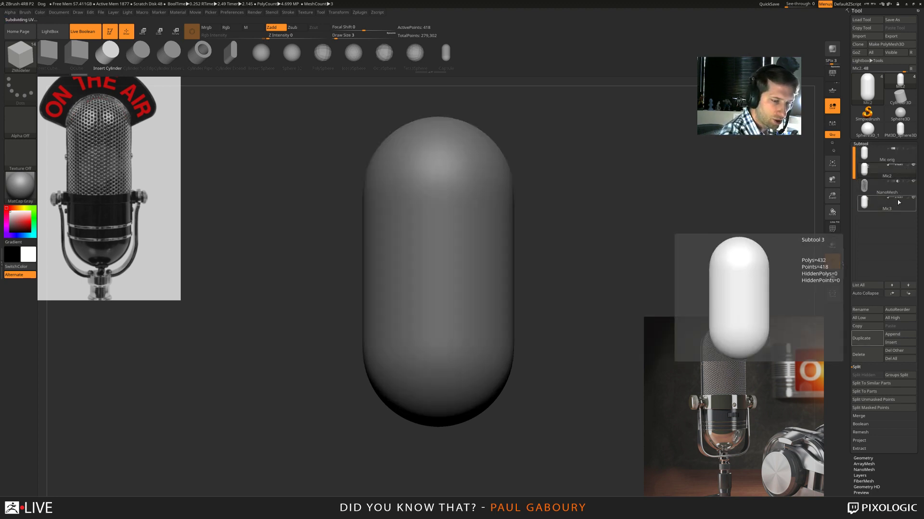
{"action": "left_click", "coordinate": [898, 199]}
{"action": "left_click", "coordinate": [899, 168]}
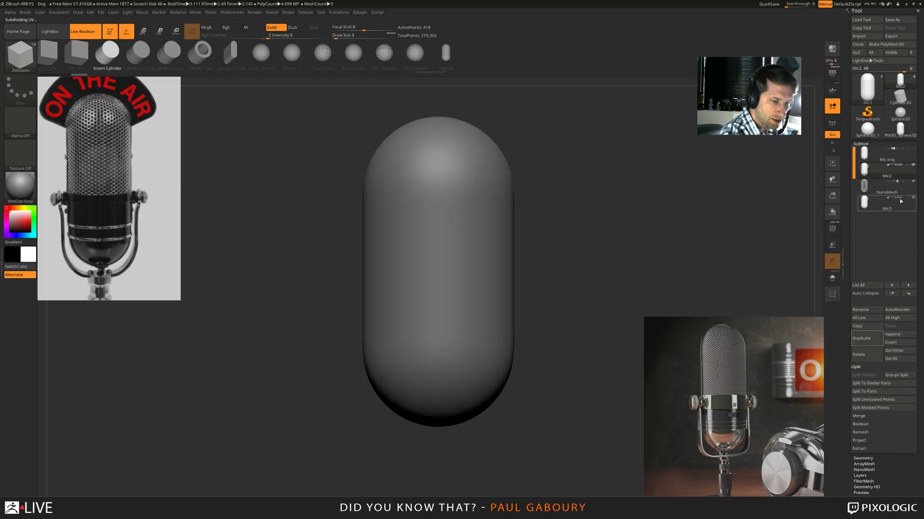
{"action": "left_click", "coordinate": [898, 200]}
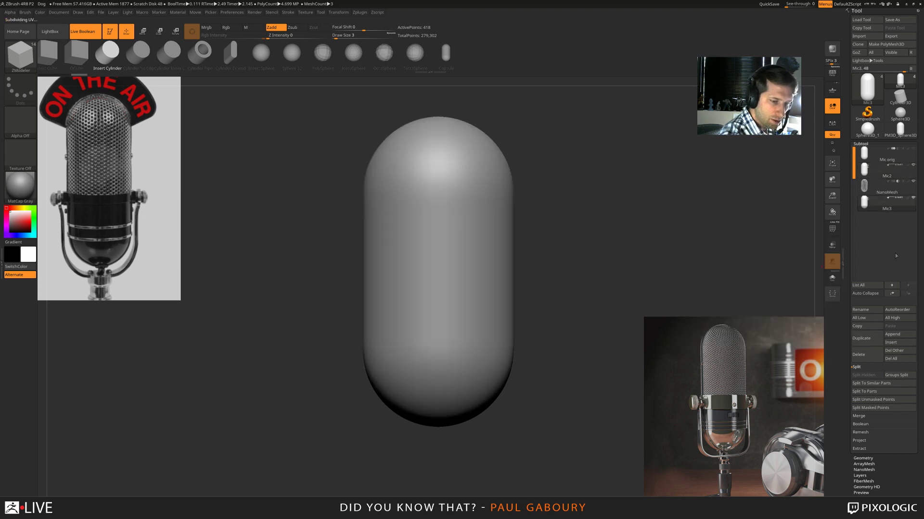
- Turn Auto Collapse back on and select subtools from the Mic2 and Mic3 groups to check the folding
{"action": "left_click", "coordinate": [871, 295]}
{"action": "mouse_move", "coordinate": [901, 169]}
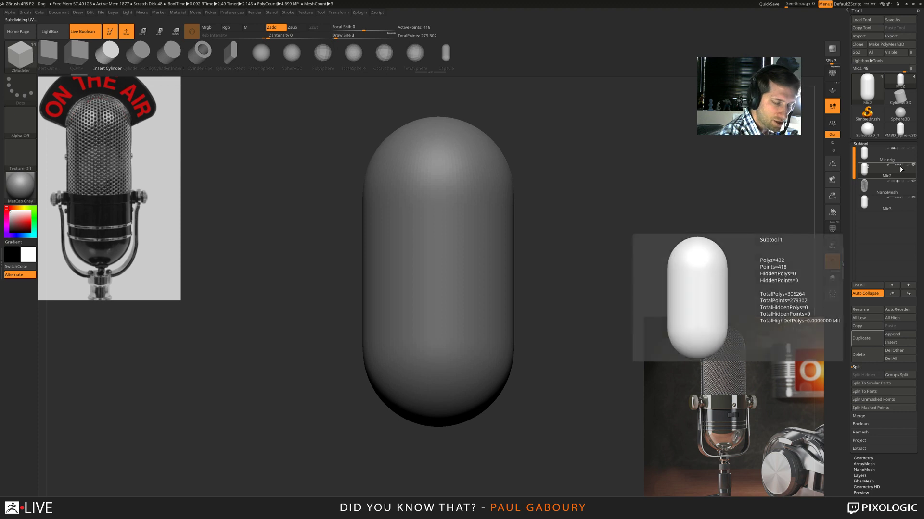
{"action": "left_click", "coordinate": [901, 166]}
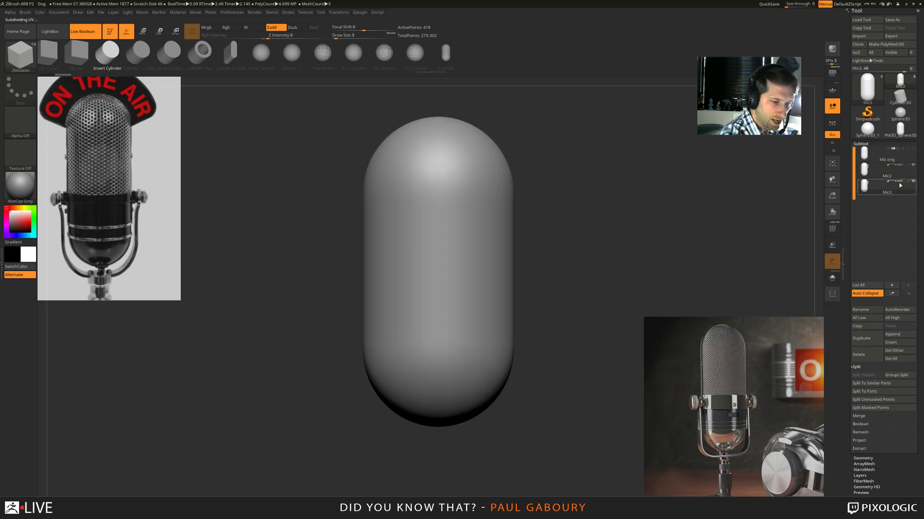
- Turn off Auto Collapse and show the full subtool list from Mic orig through Mic3
{"action": "left_click", "coordinate": [870, 293]}
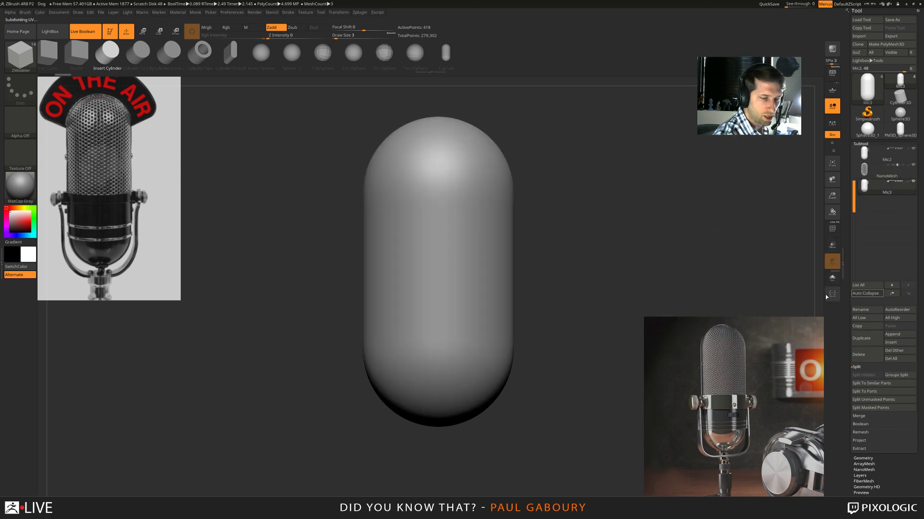
{"action": "left_click_drag", "start_coordinate": [855, 192], "coordinate": [859, 153]}
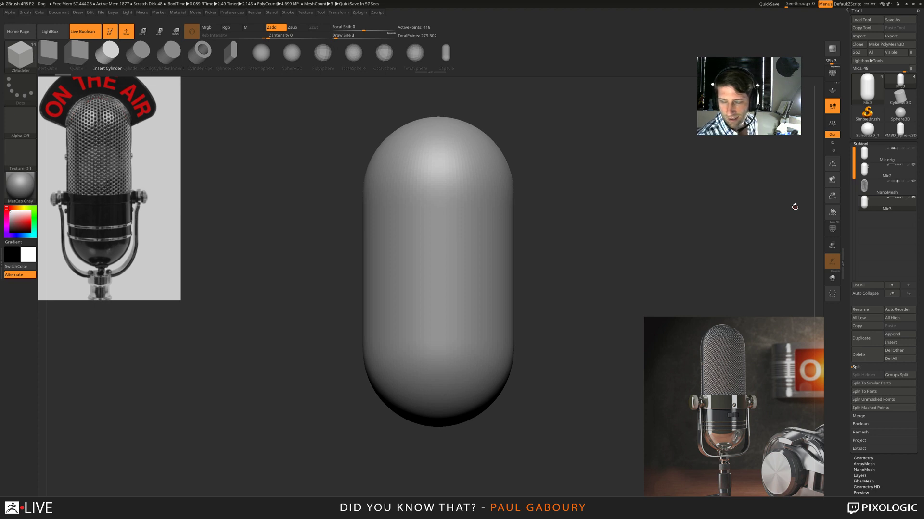
{"action": "left_click_drag", "start_coordinate": [547, 336], "coordinate": [548, 336]}
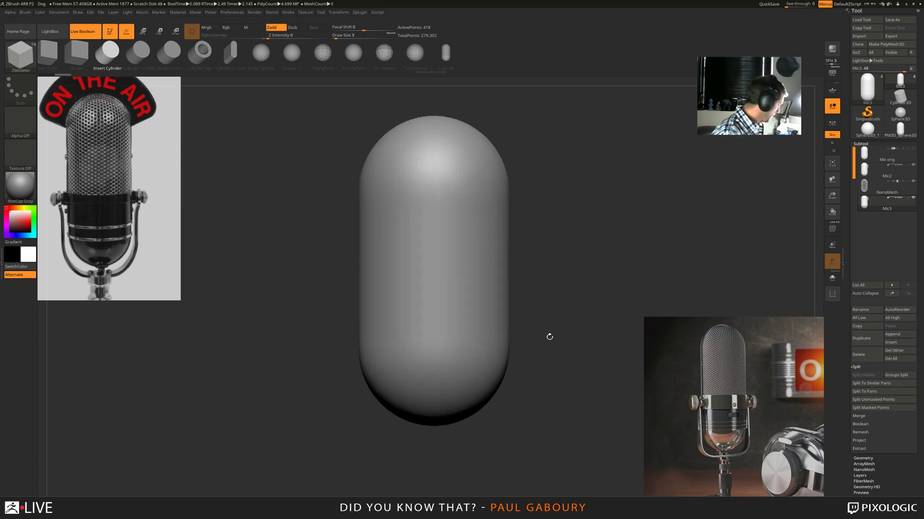
- Display Mic3's polygon wireframe and turn off its Dynamic Subdivision smoothing
{"action": "key", "text": "shift+f"}
{"action": "left_click_drag", "start_coordinate": [558, 371], "coordinate": [553, 374]}
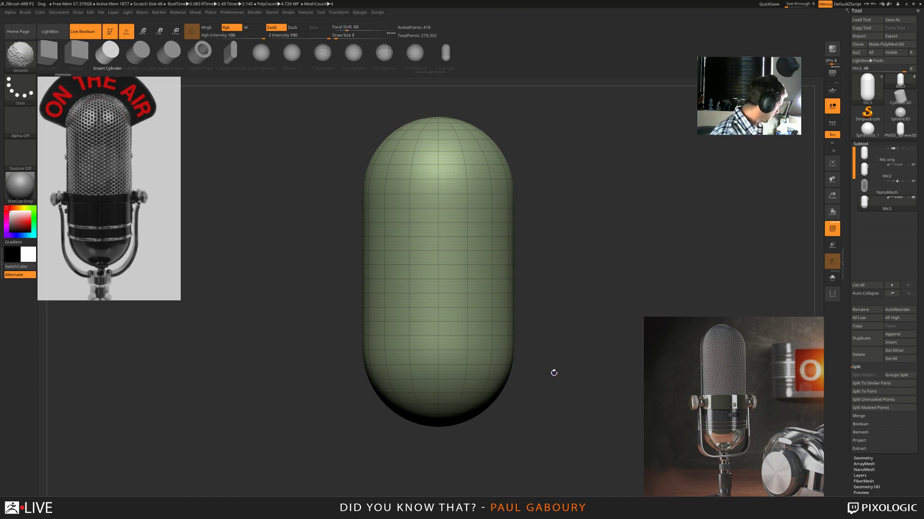
{"action": "key", "text": "shift+d"}
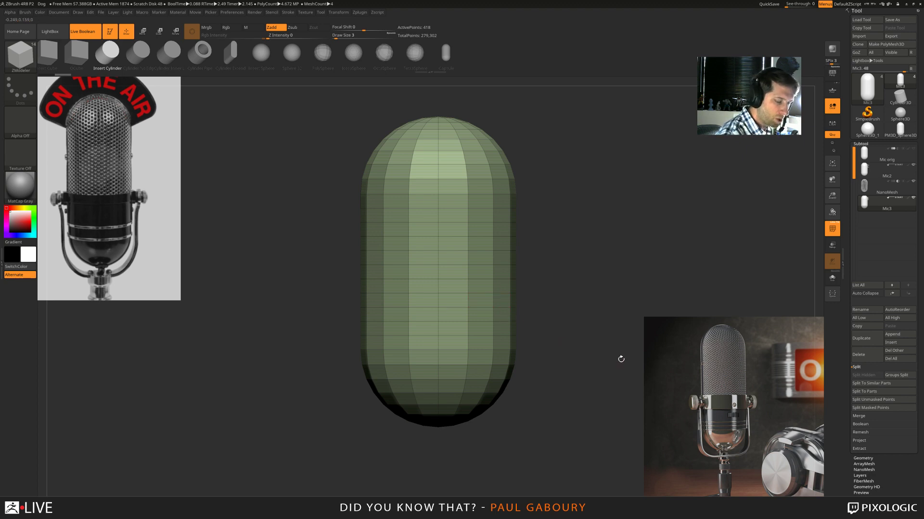
- Hide the upper half of Mic3 and delete the hidden polygons, keeping only the lower body
{"action": "key", "text": "f"}
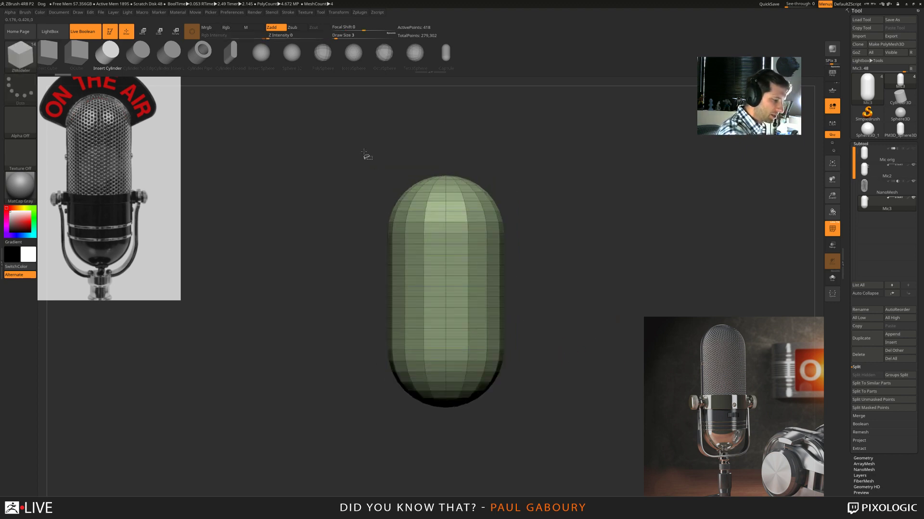
{"action": "mouse_move", "coordinate": [366, 154]}
{"action": "left_mouse_down", "text": "ctrl+shift"}
{"action": "mouse_move", "coordinate": [522, 270]}
{"action": "mouse_move", "coordinate": [541, 302]}
{"action": "left_mouse_up", "text": "ctrl+shift"}
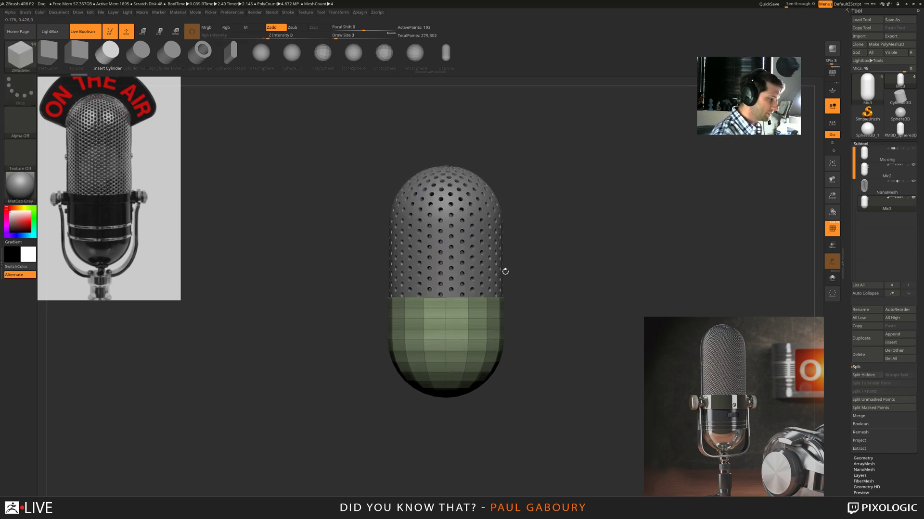
{"action": "left_click_drag", "start_coordinate": [359, 145], "coordinate": [535, 302], "text": "ctrl+shift"}
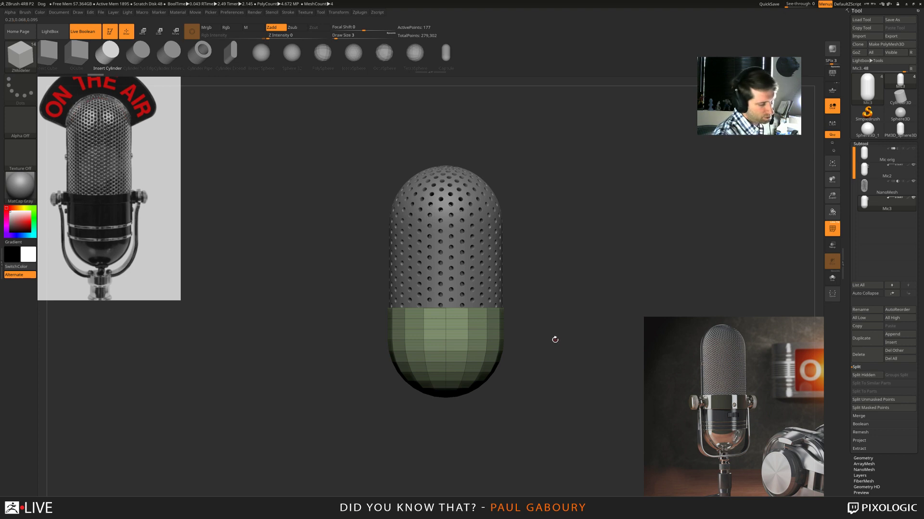
{"action": "left_click_drag", "start_coordinate": [555, 340], "coordinate": [552, 339]}
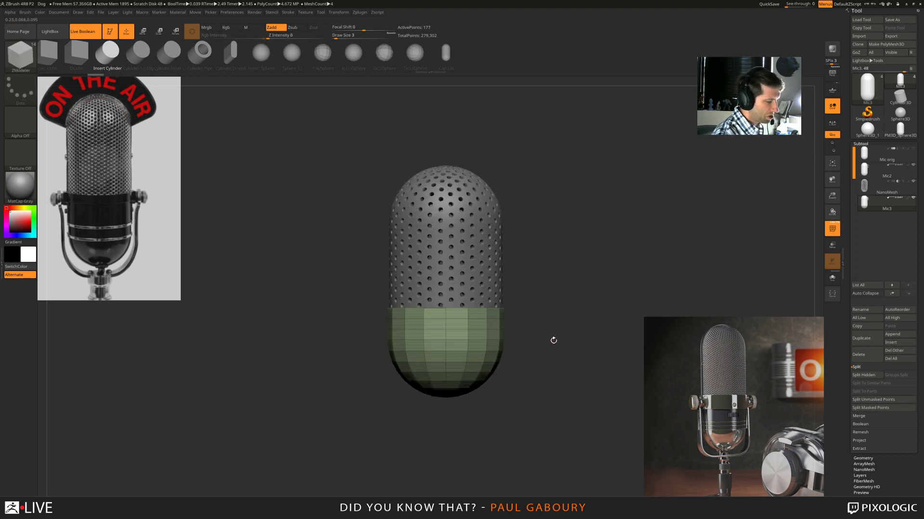
{"action": "key", "text": "ctrl+shift+x"}
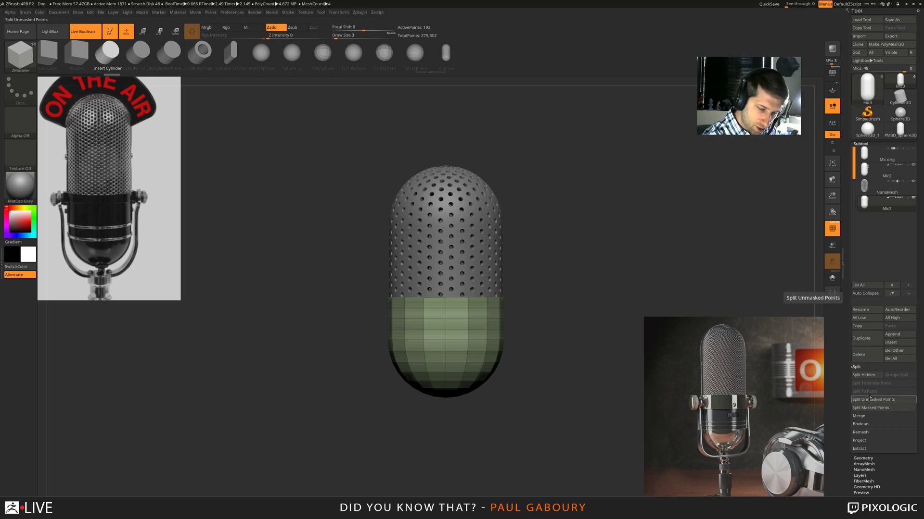
{"action": "left_click", "coordinate": [861, 458]}
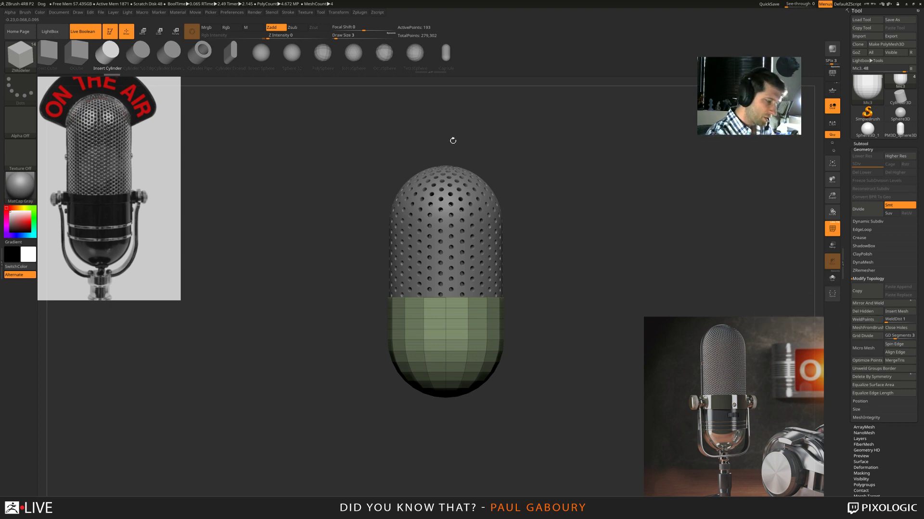
{"action": "left_click", "coordinate": [868, 312]}
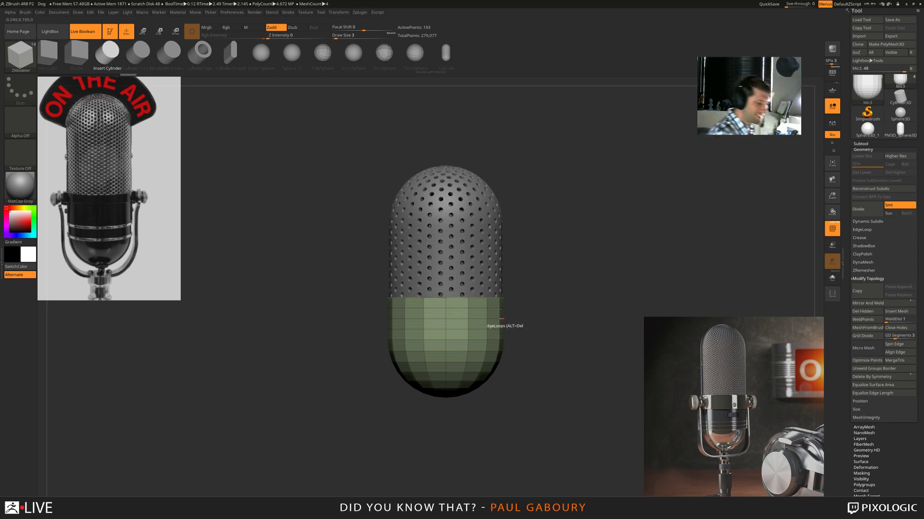
- Mask the upper rows of Mic3's lower body and invert the mask so only the open rim is unmasked
{"action": "mouse_move", "coordinate": [335, 153]}
{"action": "left_mouse_down", "text": "ctrl"}
{"action": "mouse_move", "coordinate": [445, 253]}
{"action": "mouse_move", "coordinate": [539, 310]}
{"action": "left_mouse_up", "text": "ctrl"}
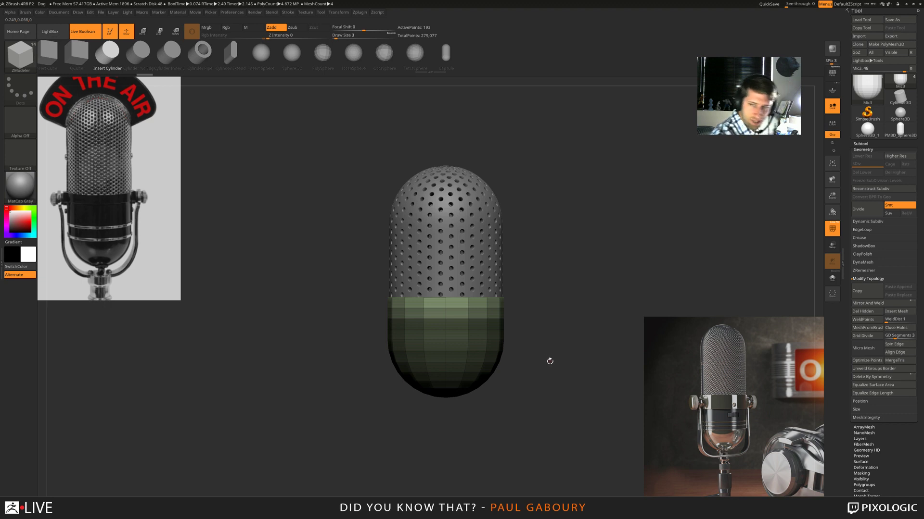
{"action": "left_click_drag", "start_coordinate": [549, 351], "coordinate": [555, 367], "text": "ctrl"}
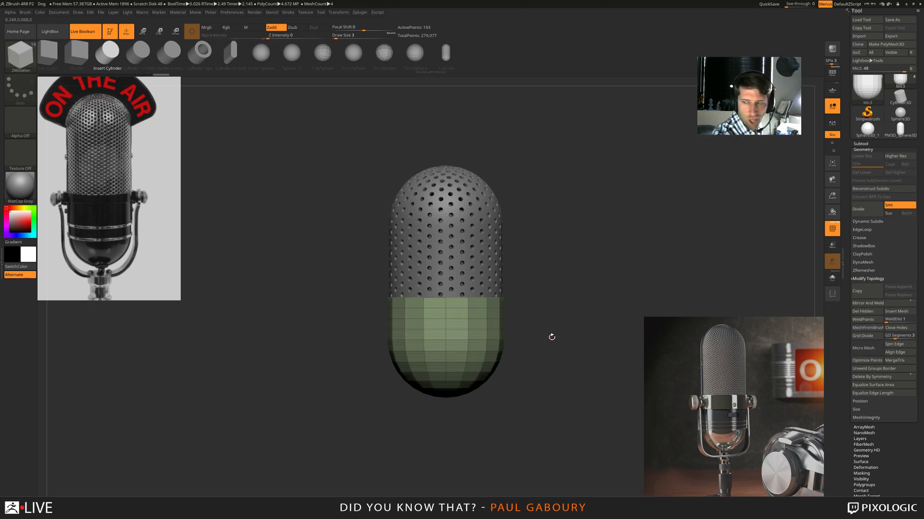
{"action": "right_click_drag", "start_coordinate": [552, 337], "coordinate": [547, 347], "text": "alt"}
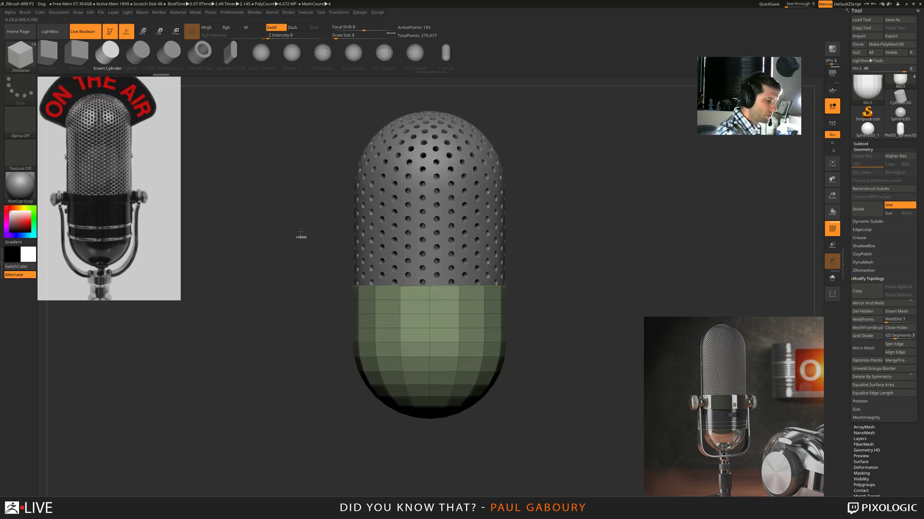
{"action": "mouse_move", "coordinate": [271, 122]}
{"action": "left_mouse_down", "text": "ctrl"}
{"action": "mouse_move", "coordinate": [287, 145]}
{"action": "mouse_move", "coordinate": [562, 313]}
{"action": "left_mouse_up", "text": "ctrl"}
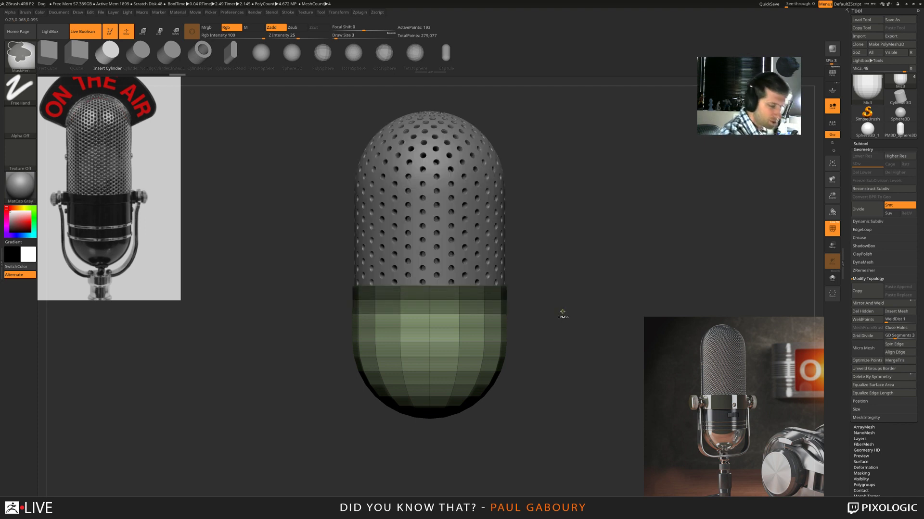
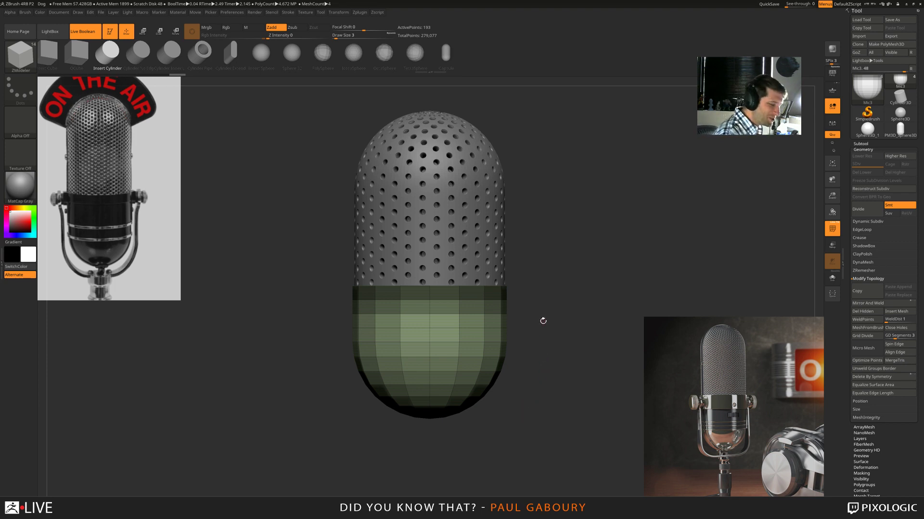
{"action": "left_click_drag", "start_coordinate": [280, 199], "coordinate": [568, 310], "text": "ctrl"}
{"action": "mouse_move", "coordinate": [293, 230]}
{"action": "left_mouse_down", "text": "ctrl"}
{"action": "mouse_move", "coordinate": [529, 308]}
{"action": "mouse_move", "coordinate": [557, 309]}
{"action": "left_mouse_up", "text": "ctrl"}
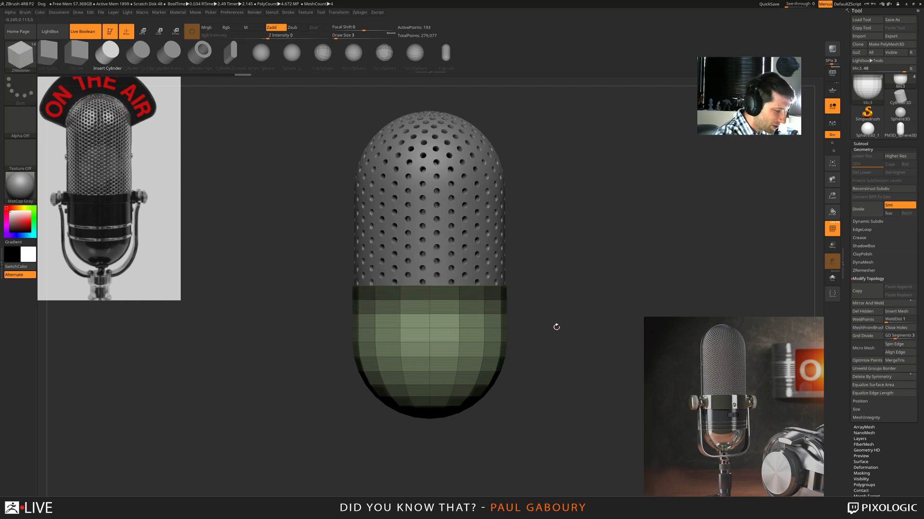
{"action": "key", "text": "ctrl"}
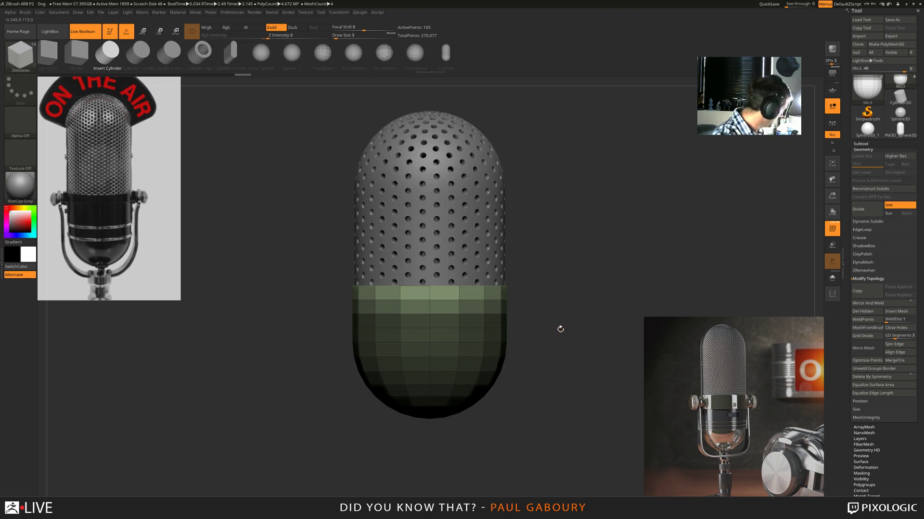
- Try moving Mic3's unmasked rim rows up over the perforated grille, and undo the move
{"action": "key", "text": "w"}
{"action": "left_click_drag", "start_coordinate": [429, 231], "coordinate": [427, 194]}
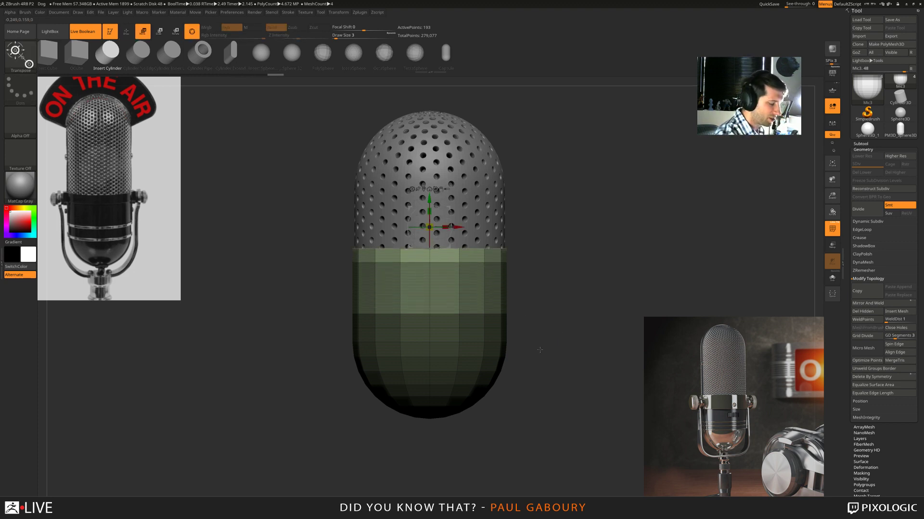
{"action": "key", "text": "ctrl+z"}
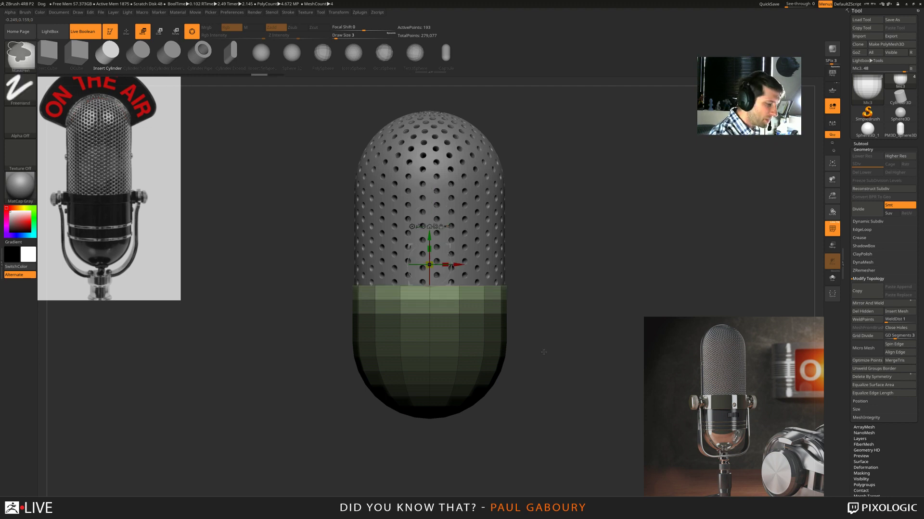
- Move Mic3's rounded bottom downward to lengthen the body, clear the mask and hide the wireframe
{"action": "left_click_drag", "start_coordinate": [429, 241], "coordinate": [429, 305]}
{"action": "right_click_drag", "start_coordinate": [557, 374], "coordinate": [539, 364], "text": "ctrl"}
{"action": "left_click_drag", "start_coordinate": [540, 366], "coordinate": [551, 391], "text": "ctrl"}
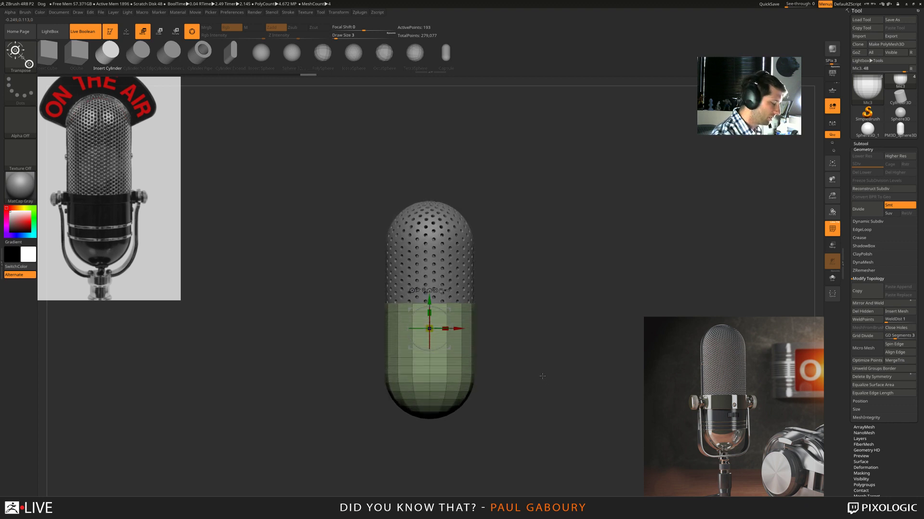
{"action": "key", "text": "shift+f"}
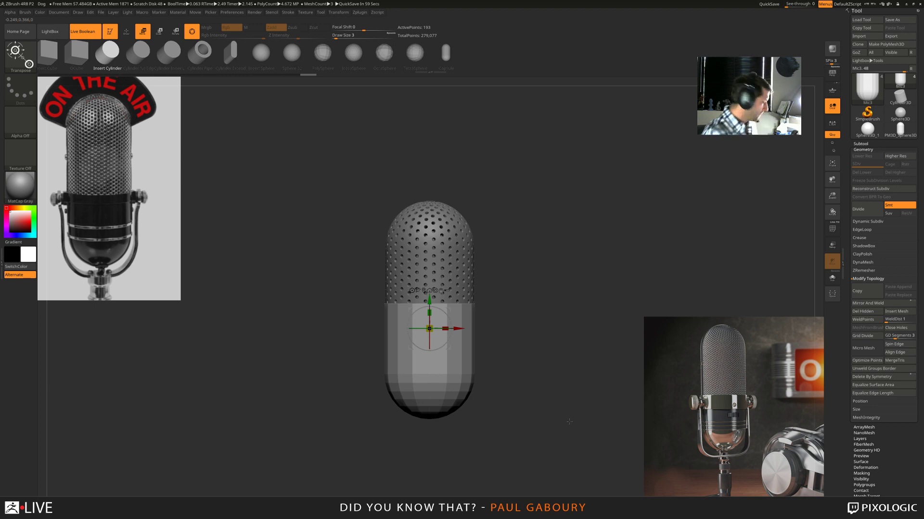
- Step back and forth through the undo history to compare Mic3's lengthened and shorter lower body
{"action": "key", "text": "ctrl+z"}
{"action": "key", "text": "ctrl+z"}
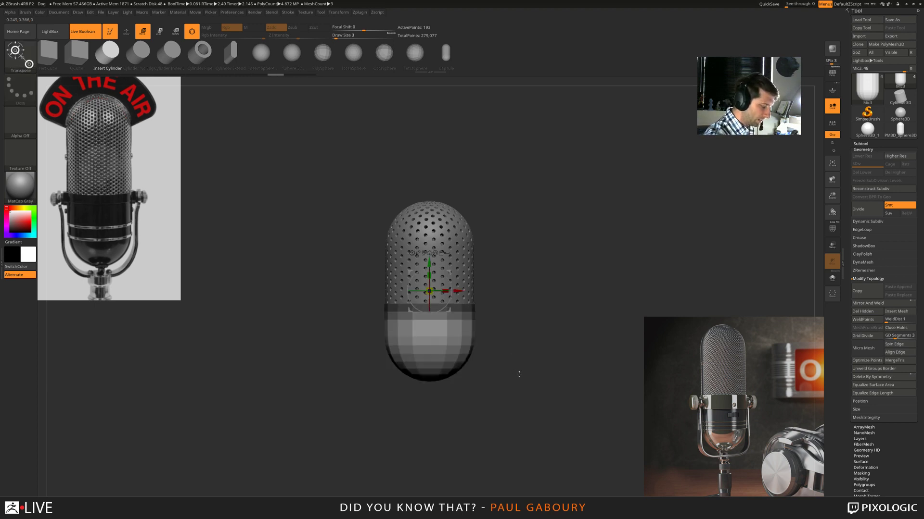
{"action": "key", "text": "ctrl+shift+z"}
{"action": "key", "text": "ctrl+shift+z"}
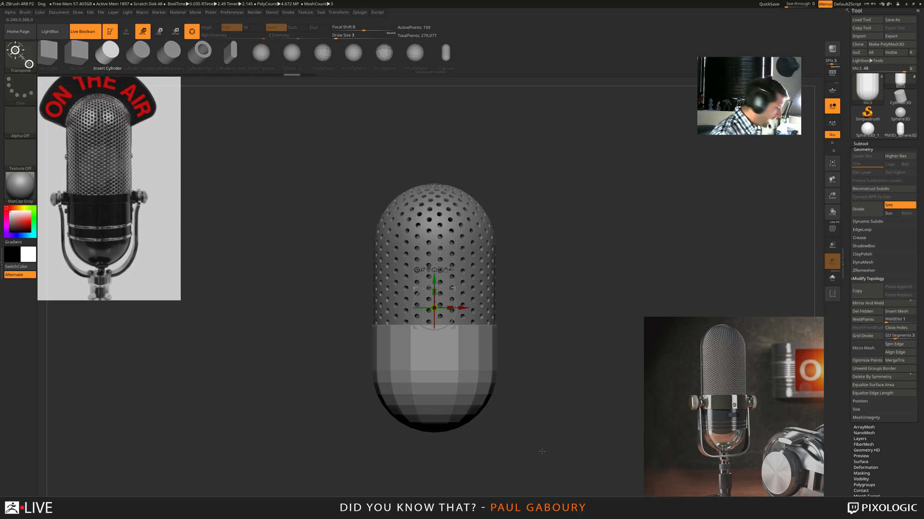
- Mask the top rows of Mic3's lower body, move the rounded bottom down to lengthen it, and clear the mask
{"action": "mouse_move", "coordinate": [544, 458]}
{"action": "left_mouse_down", "text": "ctrl"}
{"action": "mouse_move", "coordinate": [373, 392]}
{"action": "mouse_move", "coordinate": [294, 328]}
{"action": "mouse_move", "coordinate": [332, 391]}
{"action": "mouse_move", "coordinate": [219, 277]}
{"action": "mouse_move", "coordinate": [305, 387]}
{"action": "mouse_move", "coordinate": [244, 309]}
{"action": "mouse_move", "coordinate": [305, 356]}
{"action": "mouse_move", "coordinate": [302, 369]}
{"action": "mouse_move", "coordinate": [221, 313]}
{"action": "mouse_move", "coordinate": [282, 359]}
{"action": "mouse_move", "coordinate": [262, 340]}
{"action": "mouse_move", "coordinate": [270, 253]}
{"action": "mouse_move", "coordinate": [270, 356]}
{"action": "mouse_move", "coordinate": [269, 338]}
{"action": "mouse_move", "coordinate": [310, 342]}
{"action": "mouse_move", "coordinate": [291, 341]}
{"action": "left_mouse_up", "text": "ctrl"}
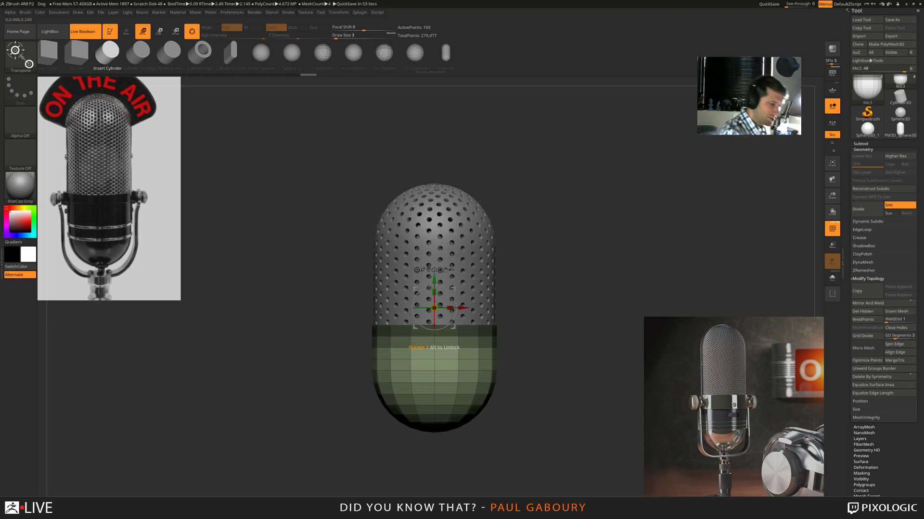
{"action": "left_click_drag", "start_coordinate": [434, 281], "coordinate": [433, 336]}
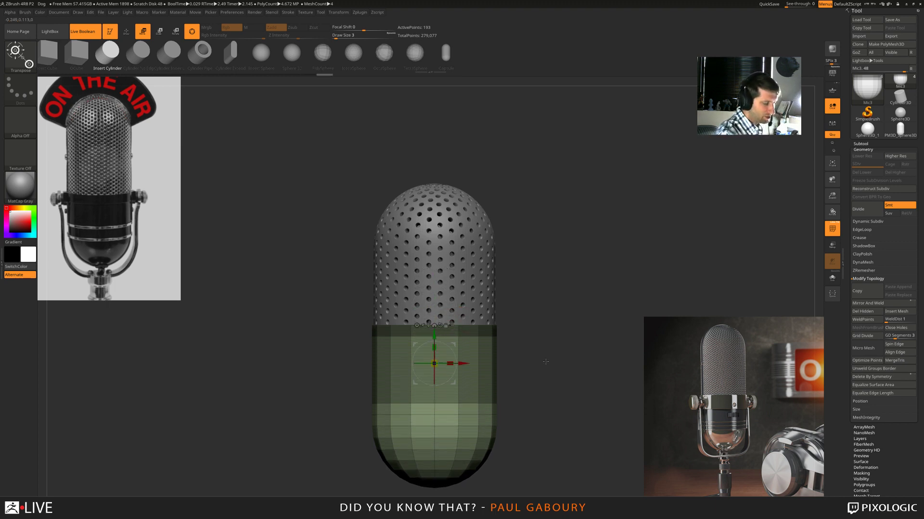
{"action": "mouse_move", "coordinate": [568, 383]}
{"action": "right_mouse_down", "text": "ctrl"}
{"action": "mouse_move", "coordinate": [554, 384]}
{"action": "mouse_move", "coordinate": [548, 355]}
{"action": "mouse_move", "coordinate": [543, 364]}
{"action": "right_mouse_up", "text": "ctrl"}
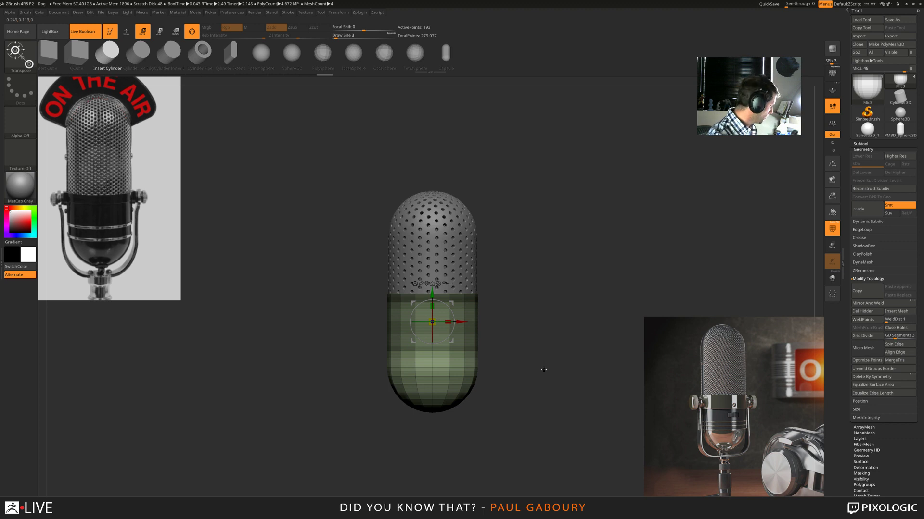
{"action": "left_click_drag", "start_coordinate": [544, 370], "coordinate": [545, 370], "text": "ctrl"}
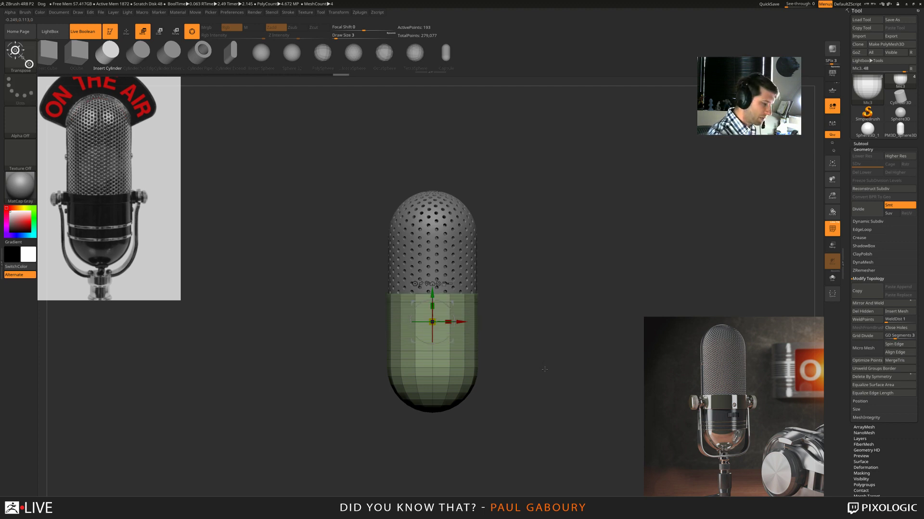
- Using ZModeler's Slide action on EdgeLoop Complete, move the edge loop just below Mic3's top rim downward
{"action": "key", "text": "shift+f"}
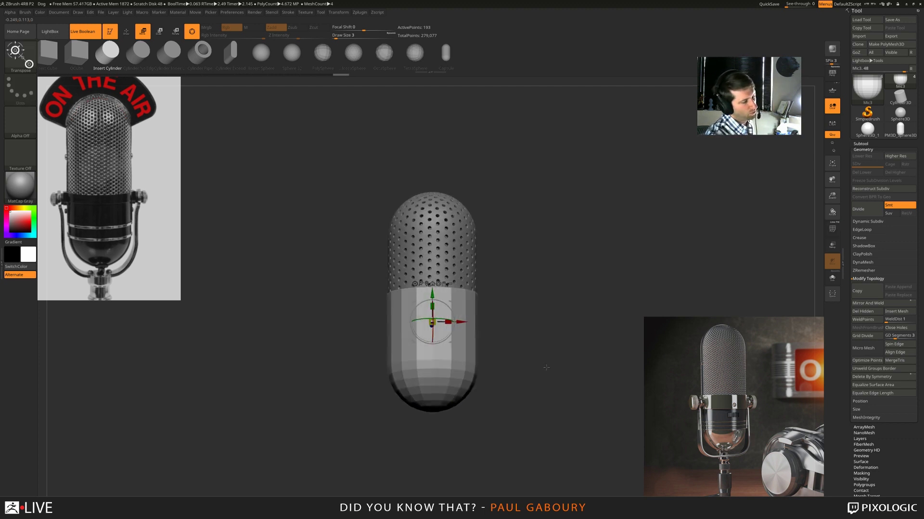
{"action": "key", "text": "q"}
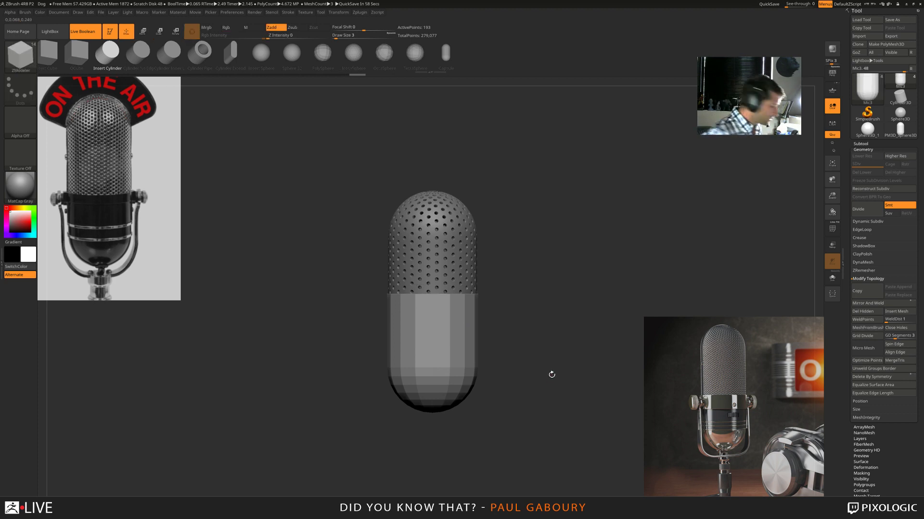
{"action": "key", "text": "shift+f"}
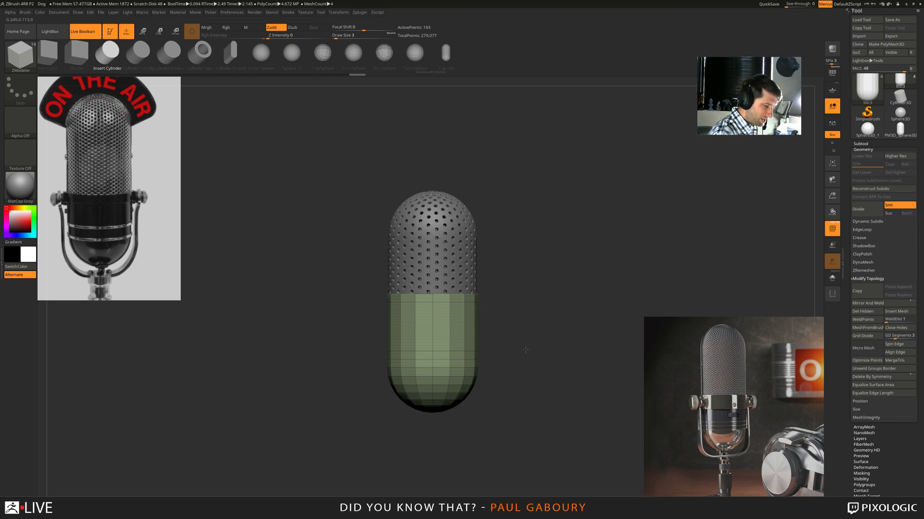
{"action": "right_click_drag", "start_coordinate": [525, 350], "coordinate": [480, 319], "text": "ctrl"}
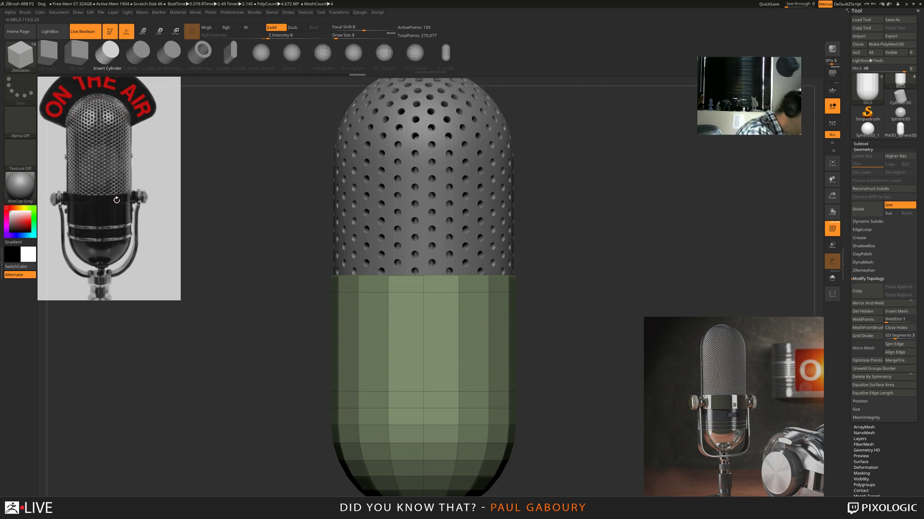
{"action": "key", "text": "space"}
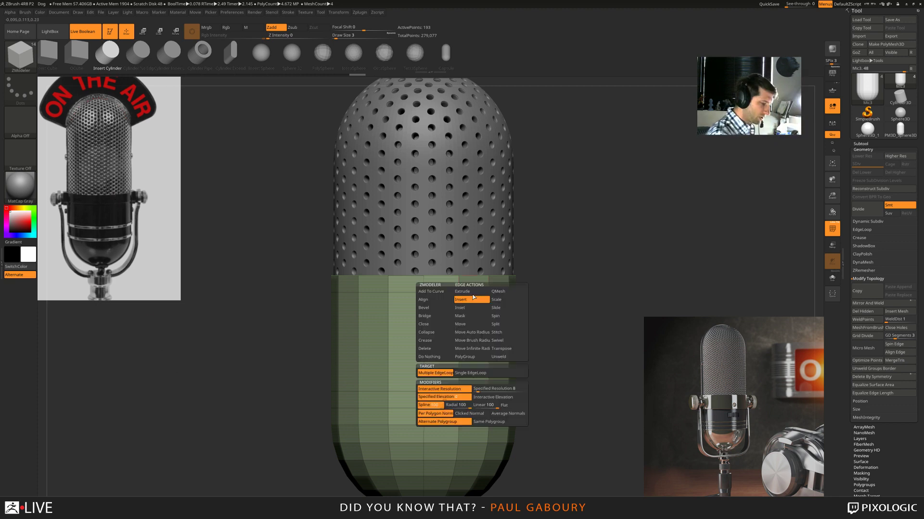
{"action": "left_click", "coordinate": [508, 308]}
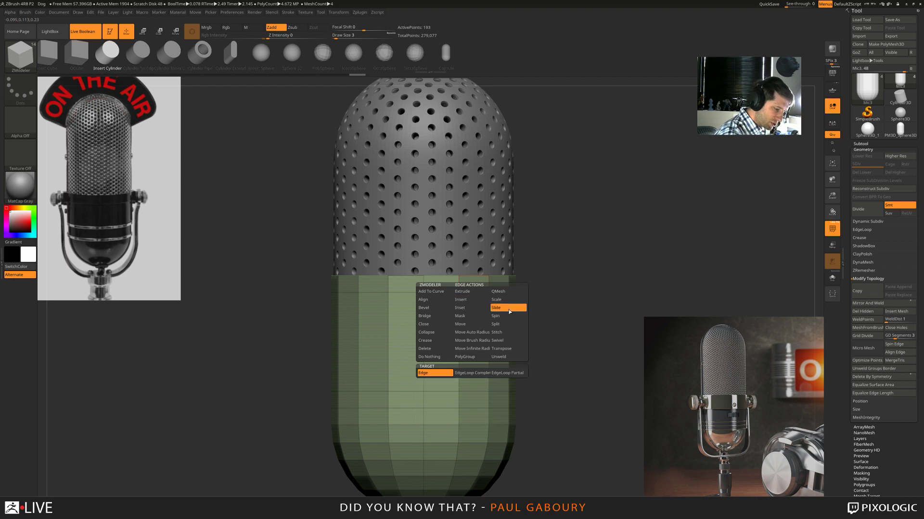
{"action": "left_click", "coordinate": [477, 374]}
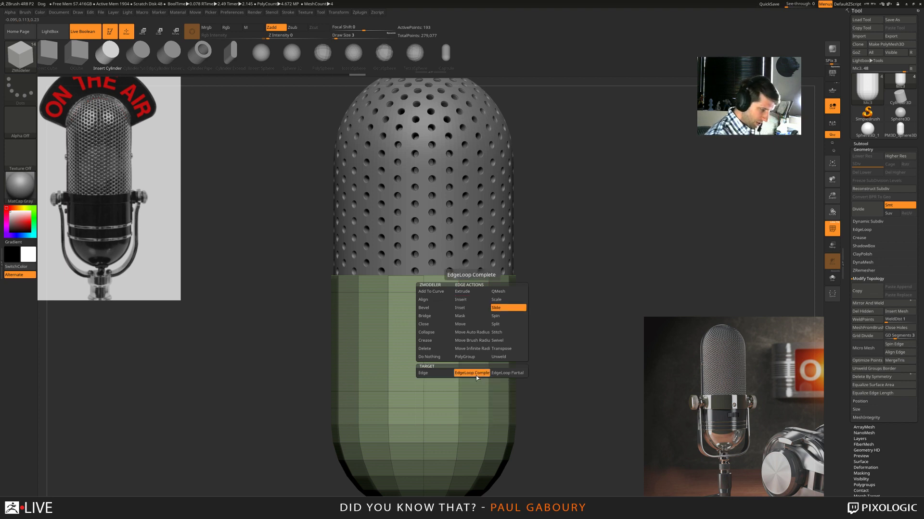
{"action": "key", "text": "space"}
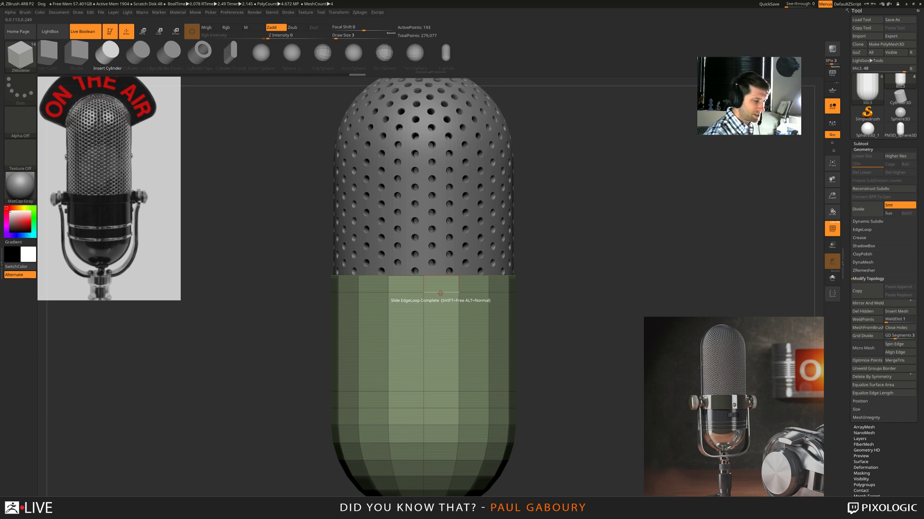
{"action": "key", "text": "space"}
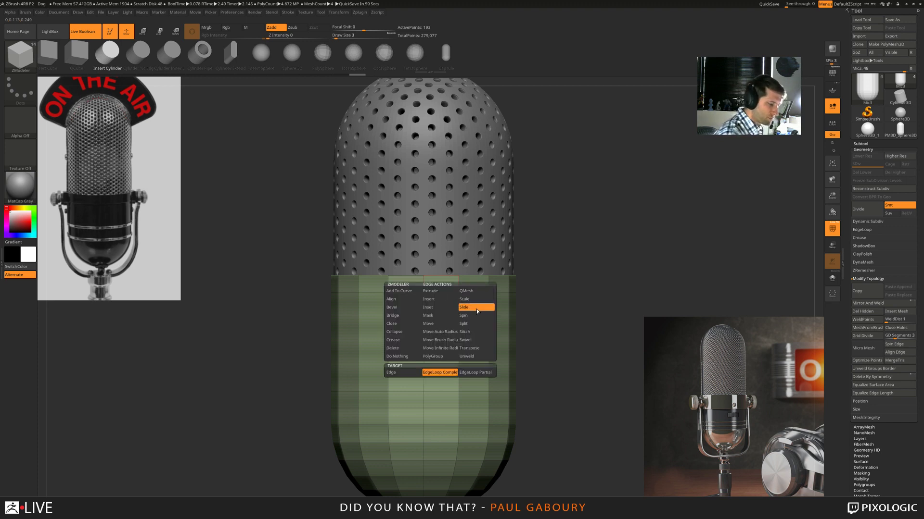
{"action": "left_click", "coordinate": [440, 373]}
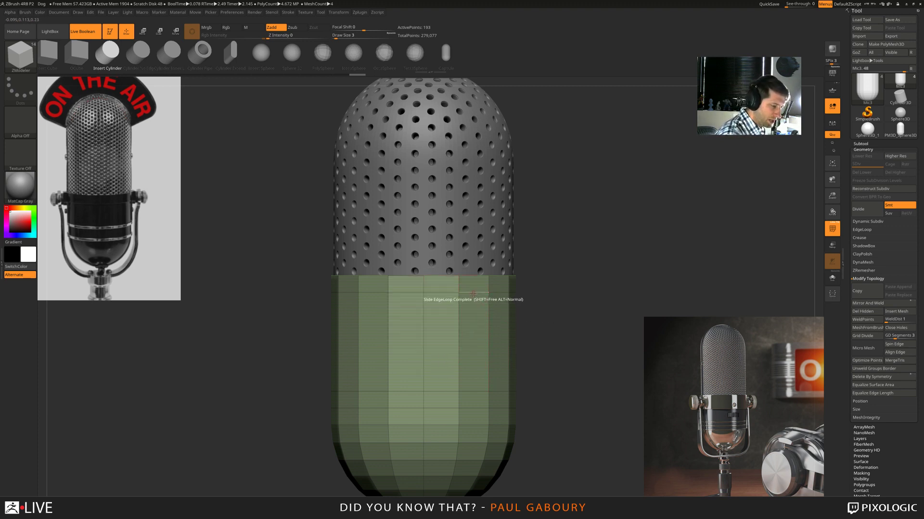
{"action": "left_click_drag", "start_coordinate": [473, 294], "coordinate": [472, 318]}
{"action": "right_click_drag", "start_coordinate": [567, 412], "coordinate": [522, 410], "text": "ctrl"}
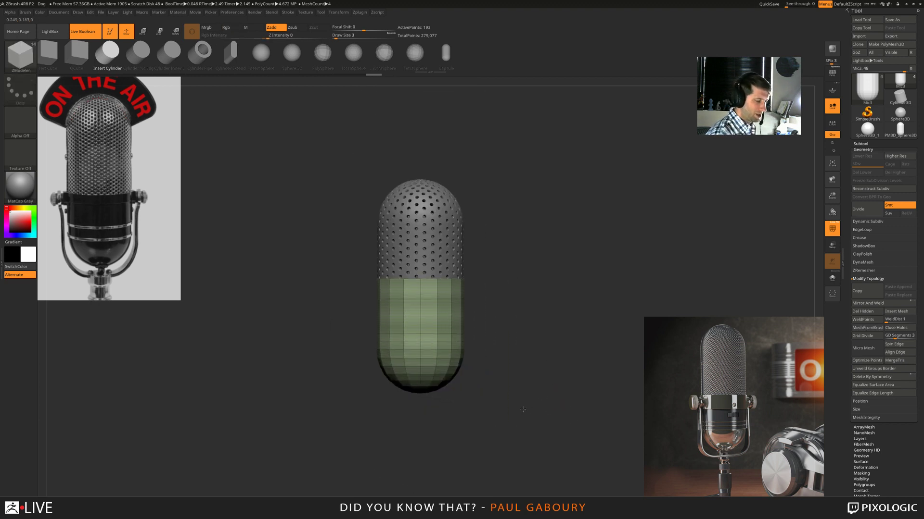
- Thicken Mic3's lower body outward with ZModeler's QMesh on All Polygons, and hide the wireframe
{"action": "mouse_move", "coordinate": [523, 409]}
{"action": "left_mouse_down"}
{"action": "mouse_move", "coordinate": [530, 420]}
{"action": "mouse_move", "coordinate": [520, 428]}
{"action": "mouse_move", "coordinate": [520, 412]}
{"action": "mouse_move", "coordinate": [534, 419]}
{"action": "left_mouse_up"}
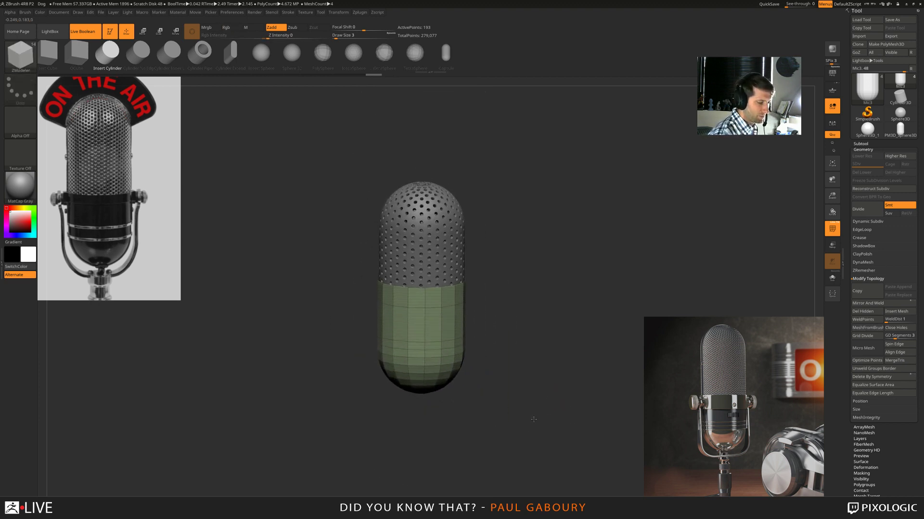
{"action": "right_click_drag", "start_coordinate": [534, 420], "coordinate": [532, 434], "text": "ctrl"}
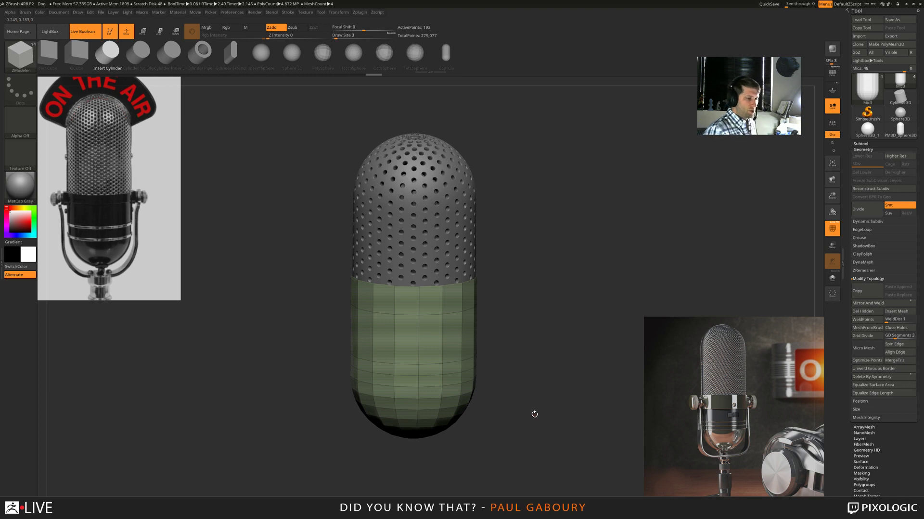
{"action": "right_click", "coordinate": [450, 339]}
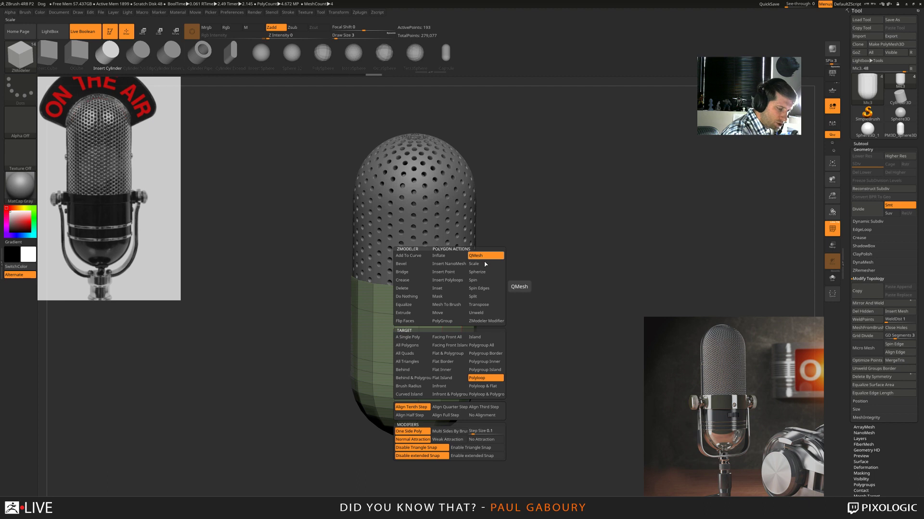
{"action": "left_click", "coordinate": [419, 345]}
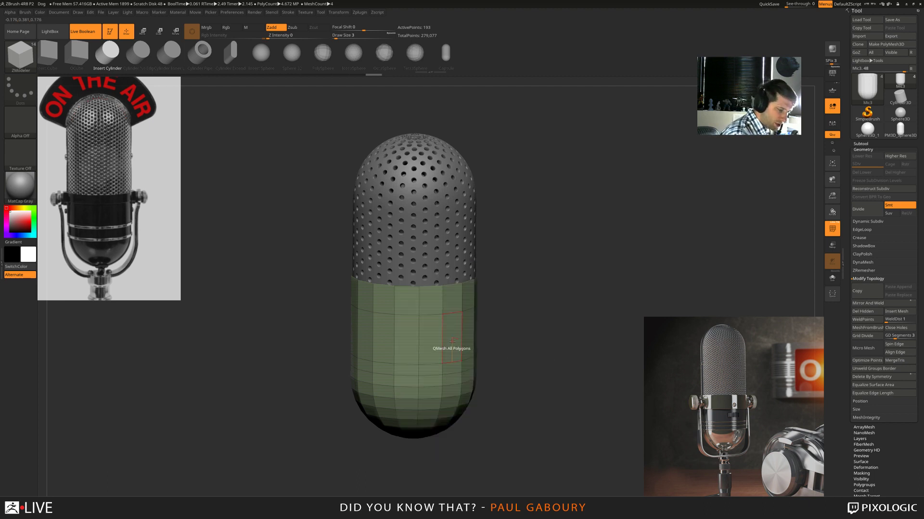
{"action": "left_click_drag", "start_coordinate": [449, 349], "coordinate": [456, 345]}
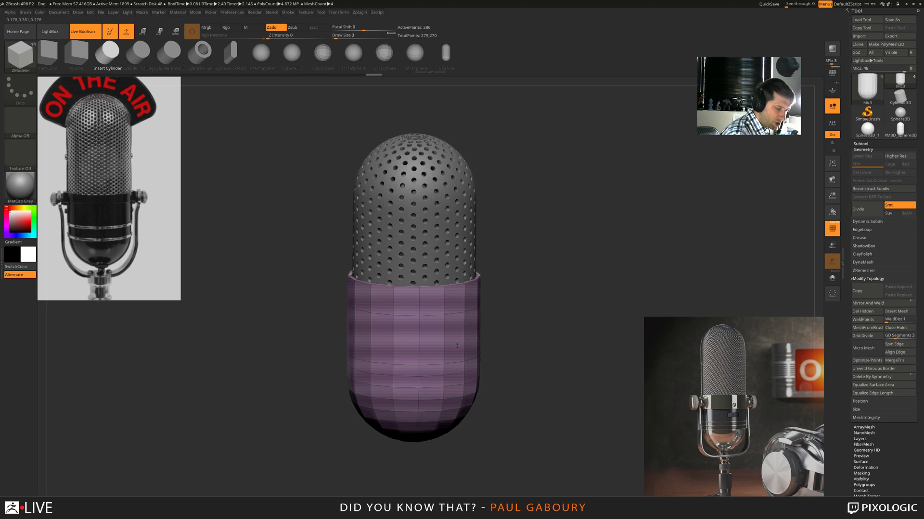
{"action": "mouse_move", "coordinate": [535, 359]}
{"action": "left_mouse_down"}
{"action": "mouse_move", "coordinate": [536, 407]}
{"action": "mouse_move", "coordinate": [536, 348]}
{"action": "left_mouse_up"}
{"action": "key", "text": "shift+f"}
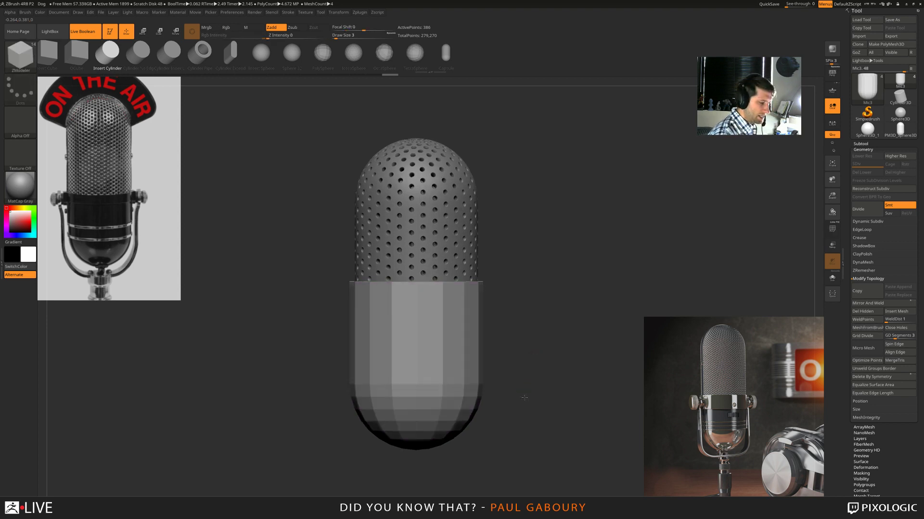
{"action": "left_click_drag", "start_coordinate": [520, 388], "coordinate": [526, 394]}
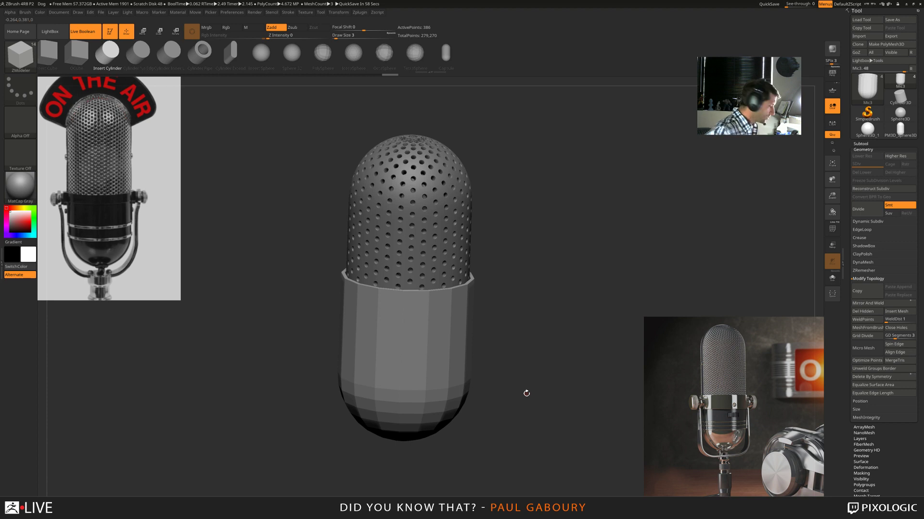
- Preview Mic3 with dynamic subdivision and the wireframe shown, examine how the rim smooths, and turn the smoothing preview off
{"action": "key", "text": "ctrl+d"}
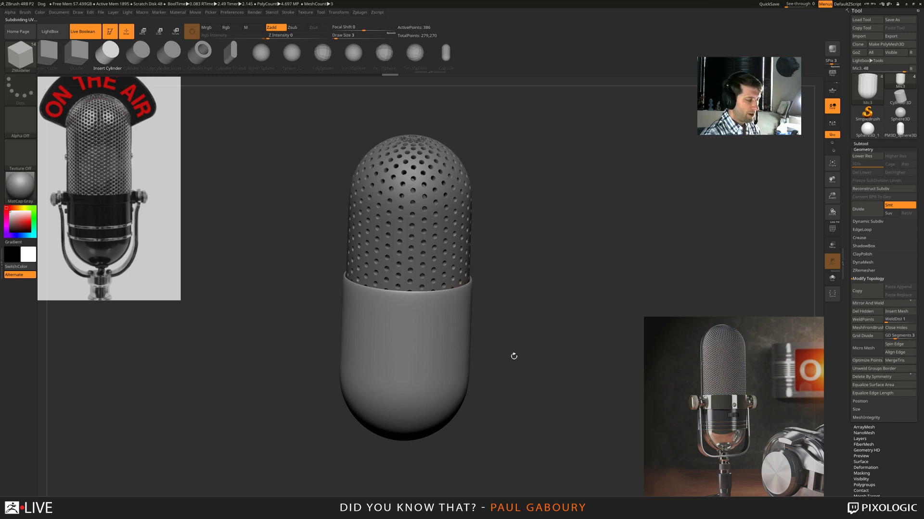
{"action": "key", "text": "shift+f"}
{"action": "left_click_drag", "start_coordinate": [501, 368], "coordinate": [496, 386]}
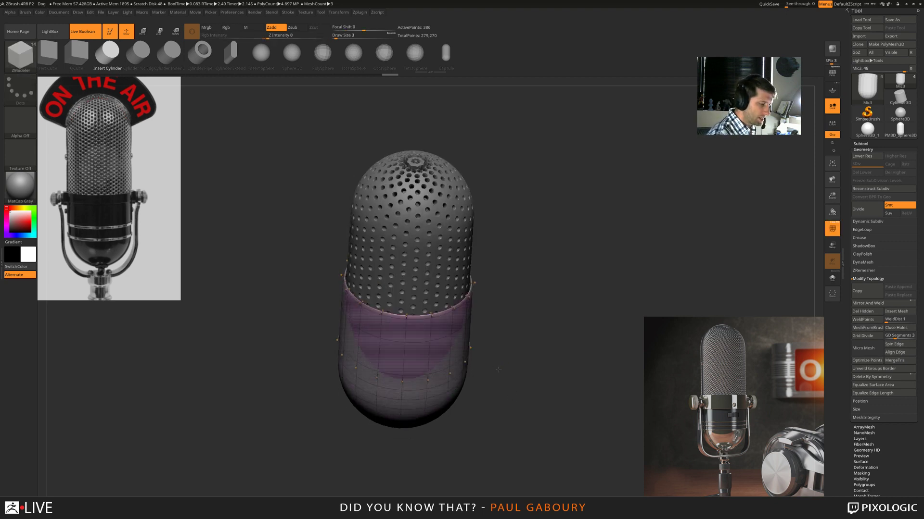
{"action": "mouse_move", "coordinate": [467, 329]}
{"action": "right_mouse_down", "text": "ctrl"}
{"action": "mouse_move", "coordinate": [467, 353]}
{"action": "mouse_move", "coordinate": [464, 318]}
{"action": "mouse_move", "coordinate": [470, 355]}
{"action": "right_mouse_up", "text": "ctrl"}
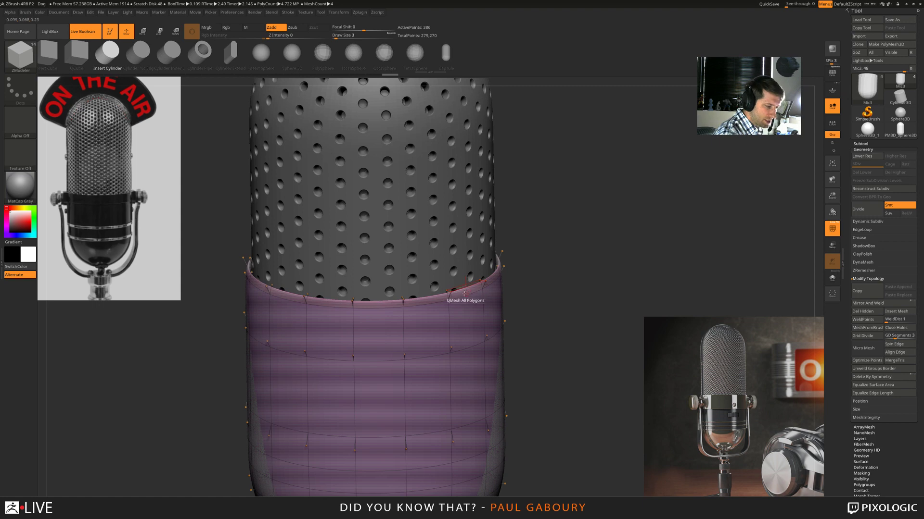
{"action": "key", "text": "shift"}
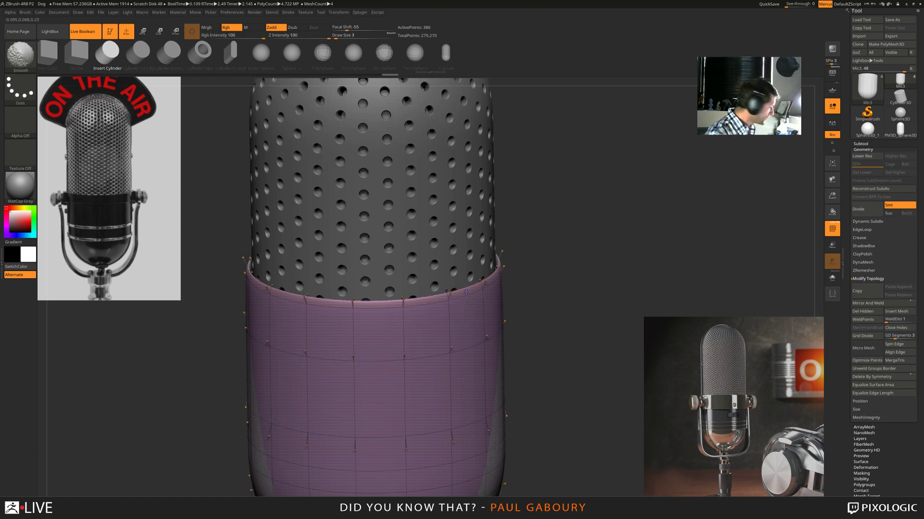
{"action": "key", "text": "shift+d"}
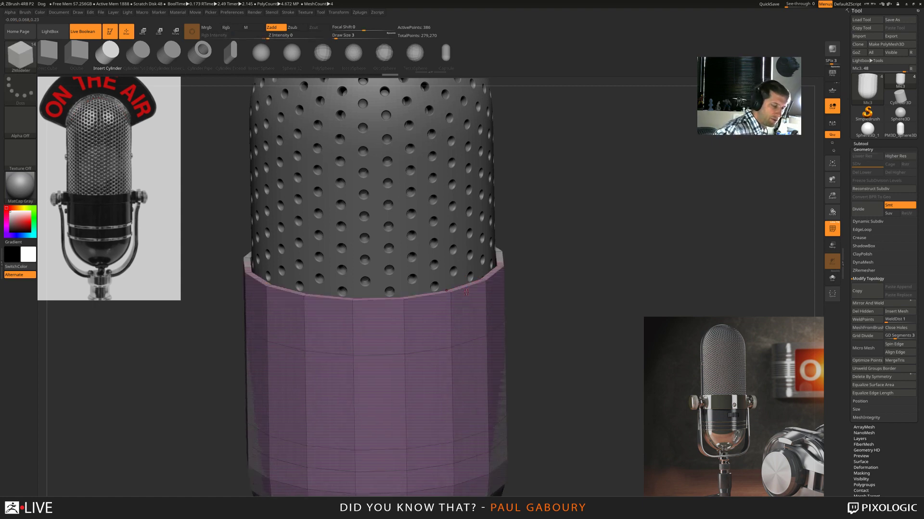
{"action": "key", "text": "d"}
{"action": "key", "text": "shift+d"}
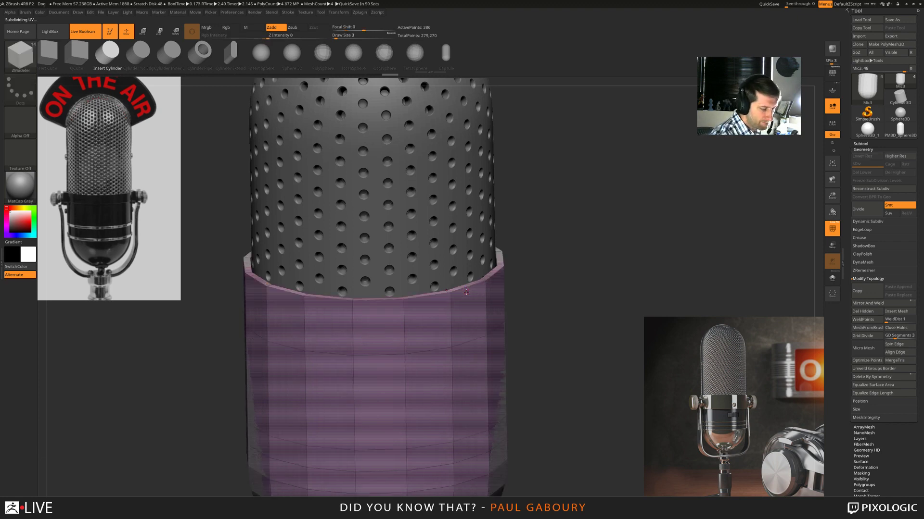
- Crease the complete edge loop around the top rim of Mic3's thickened lower body with ZModeler
{"action": "key", "text": "space"}
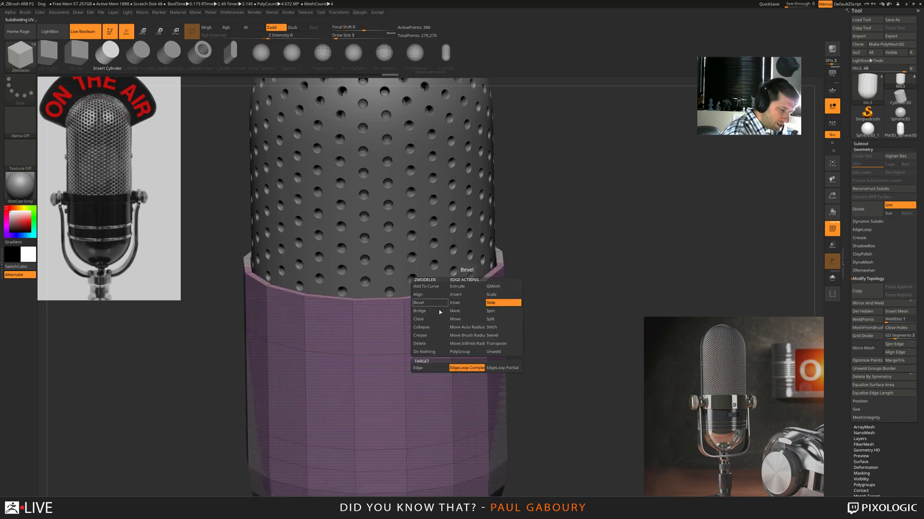
{"action": "left_click", "coordinate": [432, 336]}
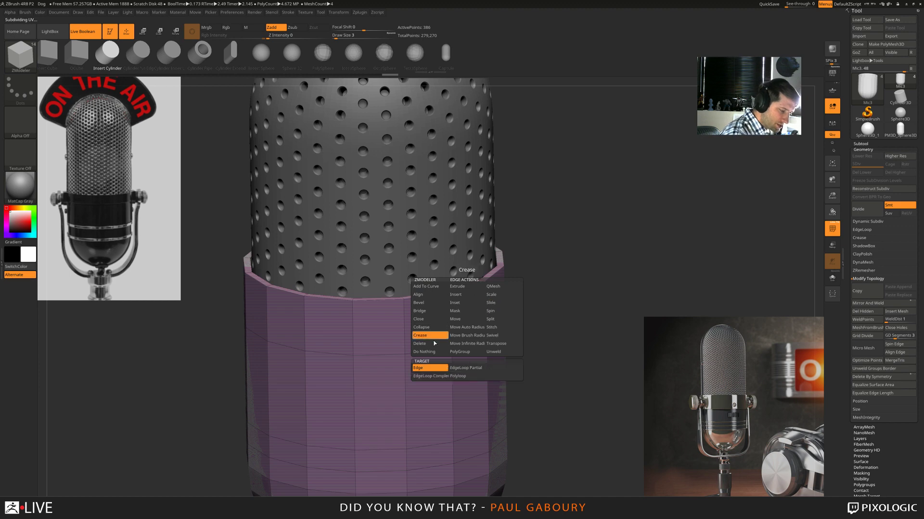
{"action": "left_click", "coordinate": [435, 377]}
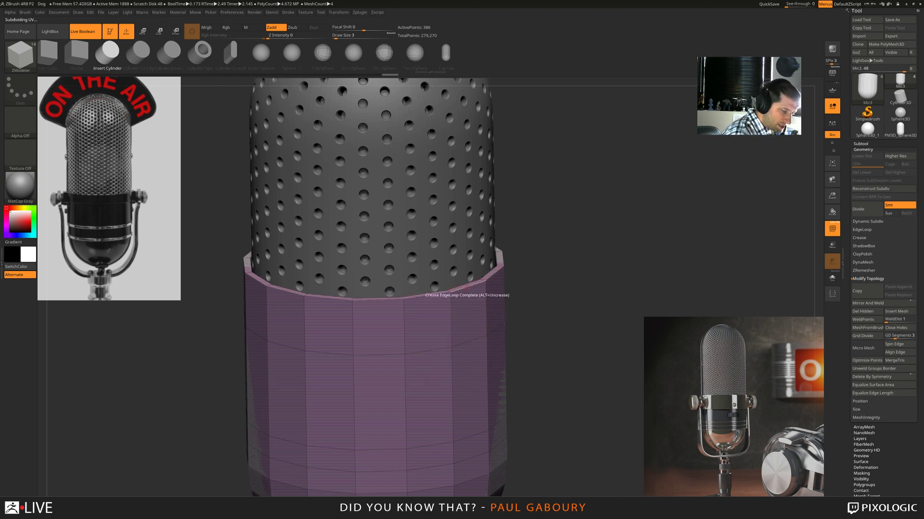
{"action": "left_click", "coordinate": [462, 286]}
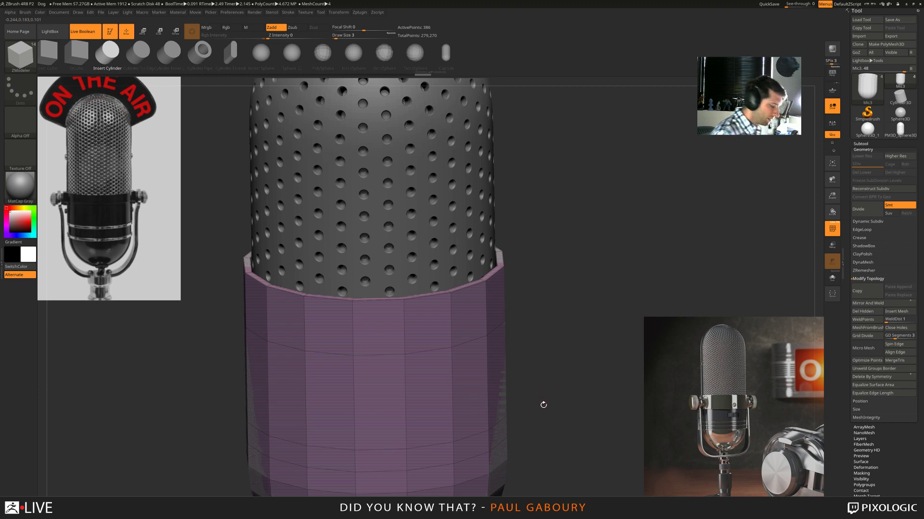
- Smooth the microphone's lower shell with the dynamic subdivision preview and hide its polygroup wireframe
{"action": "key", "text": "ctrl+d"}
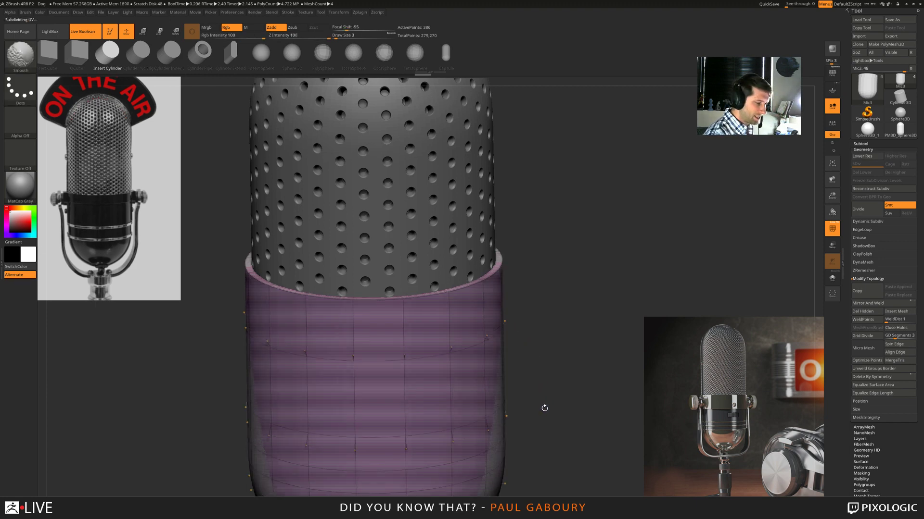
{"action": "key", "text": "shift+f"}
{"action": "key", "text": "f"}
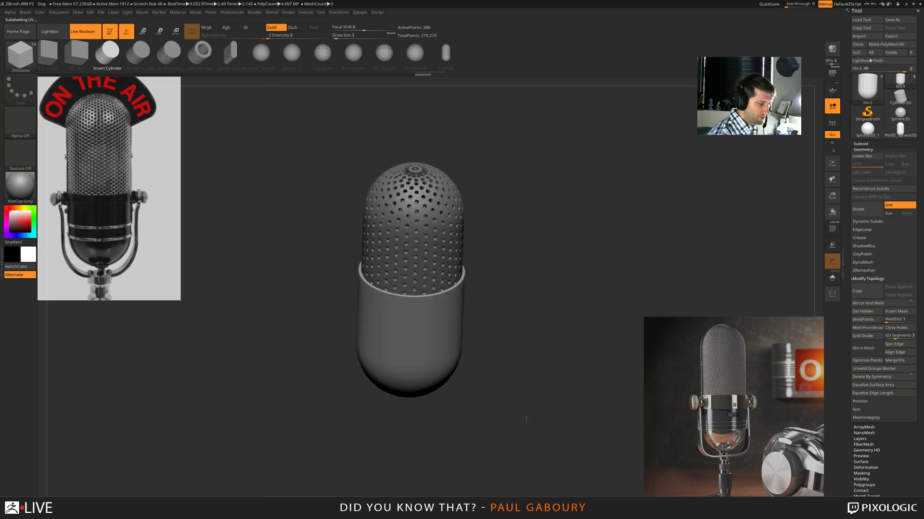
{"action": "left_click_drag", "start_coordinate": [527, 419], "coordinate": [524, 407]}
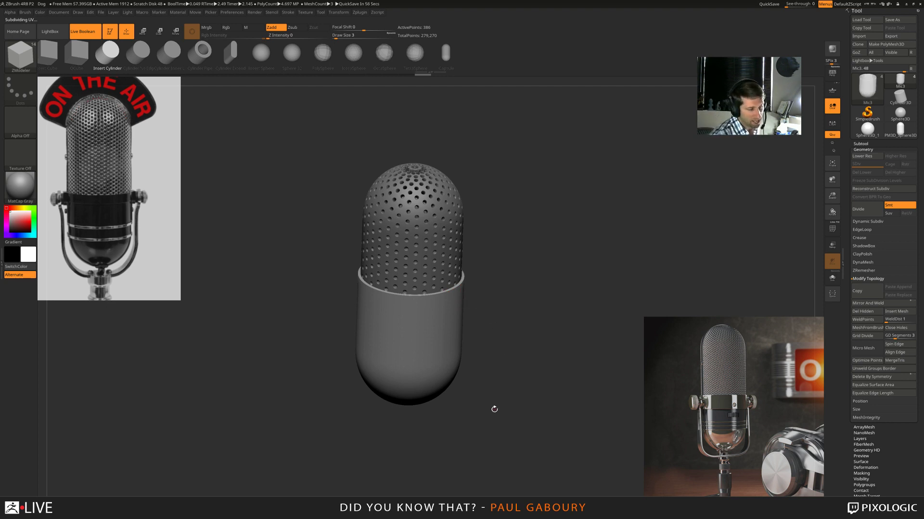
{"action": "left_click_drag", "start_coordinate": [529, 419], "coordinate": [526, 407]}
{"action": "mouse_move", "coordinate": [525, 407]}
{"action": "right_mouse_down", "text": "ctrl"}
{"action": "mouse_move", "coordinate": [530, 417]}
{"action": "mouse_move", "coordinate": [532, 402]}
{"action": "right_mouse_up", "text": "ctrl"}
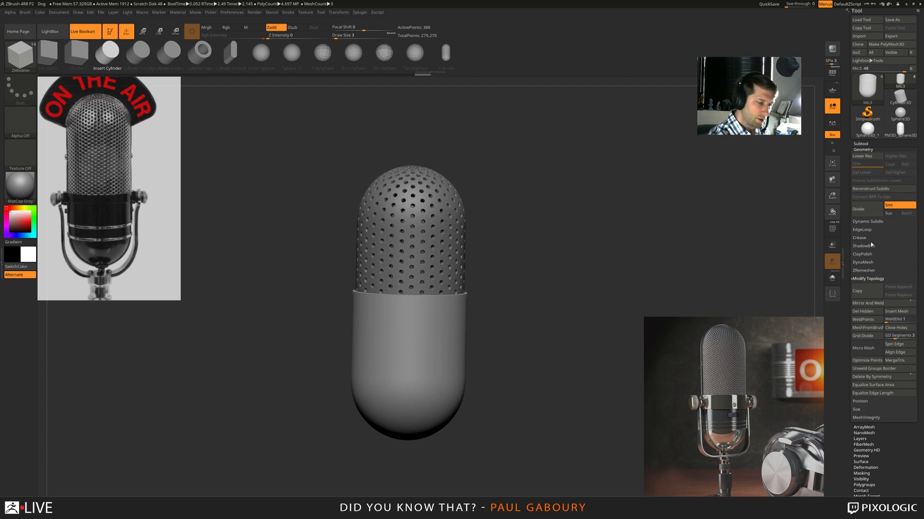
- Undo the shell's existing edge creasing and preview the uncreased shape with dynamic subdivision
{"action": "left_click", "coordinate": [859, 237]}
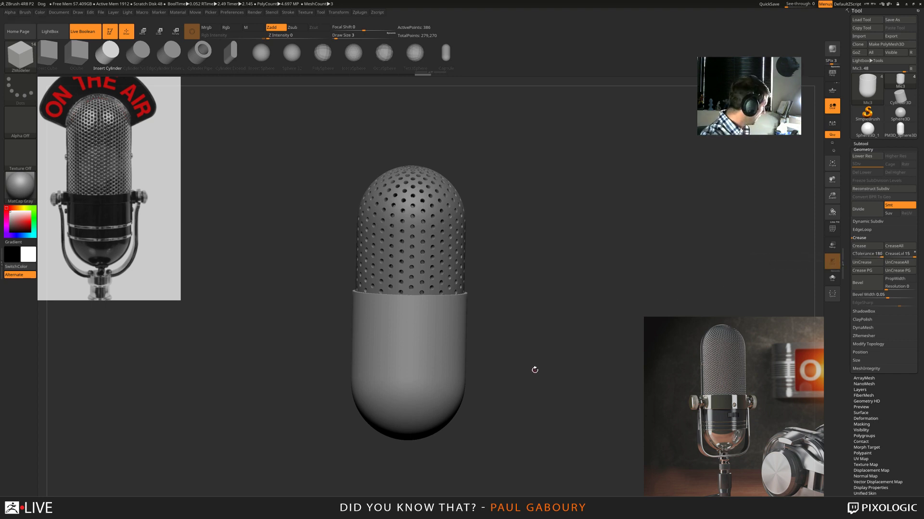
{"action": "key", "text": "ctrl"}
{"action": "key", "text": "shift+d"}
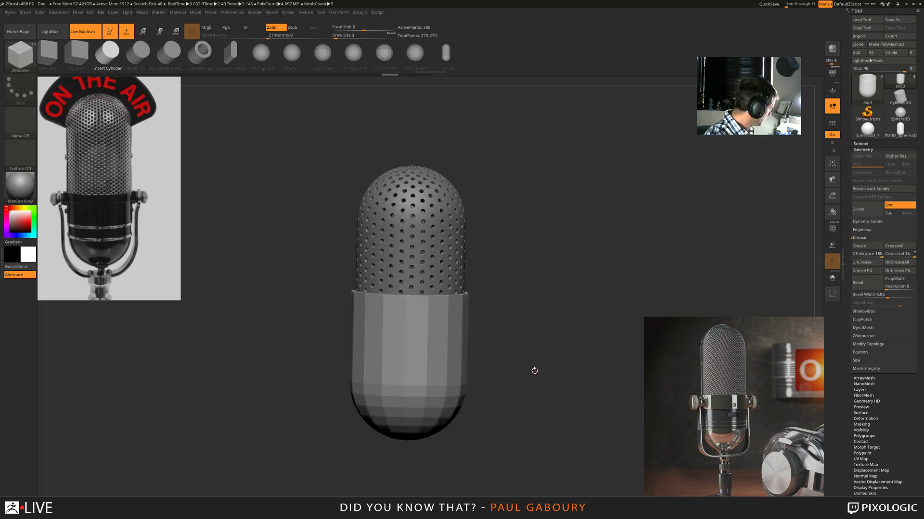
{"action": "key", "text": "d"}
{"action": "left_click_drag", "start_coordinate": [537, 369], "coordinate": [539, 374]}
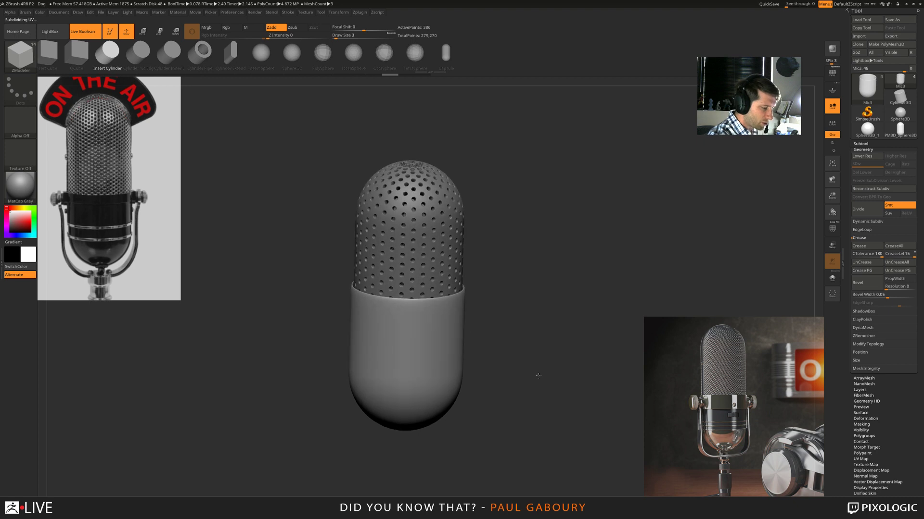
- Set the crease tolerance to 45 degrees and crease the lower shell's edges
{"action": "left_click", "coordinate": [869, 256]}
{"action": "type", "text": "45"}
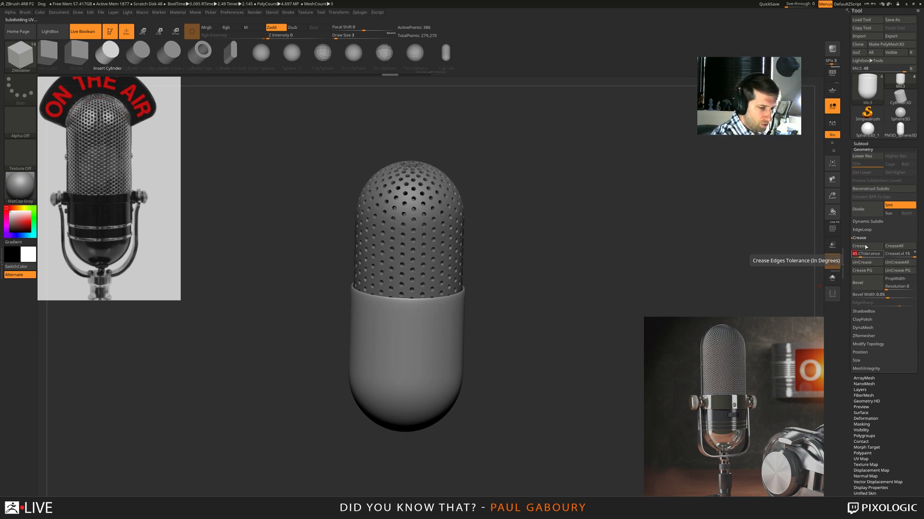
{"action": "left_click", "coordinate": [864, 246]}
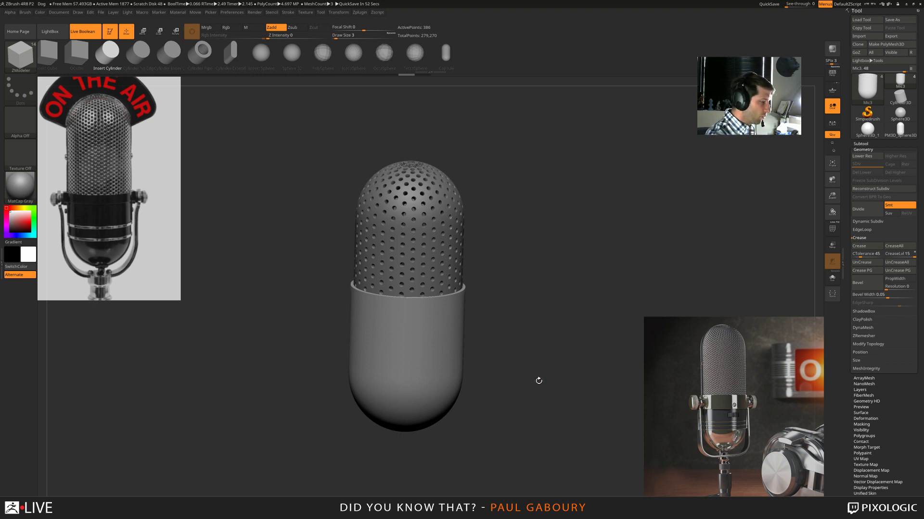
{"action": "left_click_drag", "start_coordinate": [538, 380], "coordinate": [537, 376]}
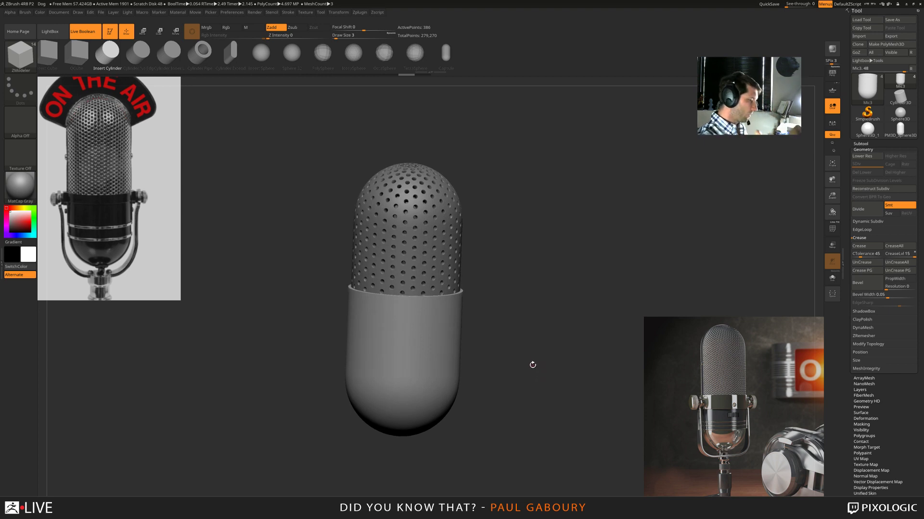
- Undo and restore the shell's creasing to compare the smoothed rim without and with creases
{"action": "left_click", "coordinate": [859, 284]}
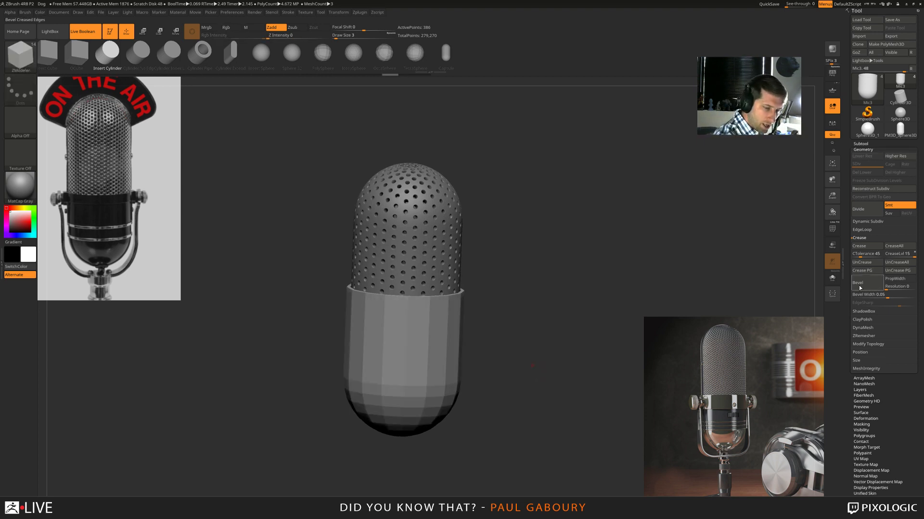
{"action": "key", "text": "ctrl+d"}
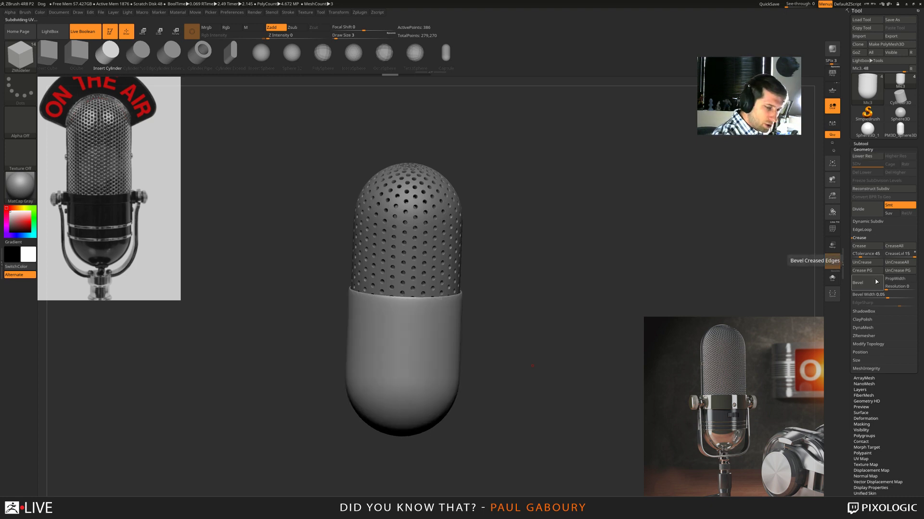
{"action": "left_click", "coordinate": [866, 282]}
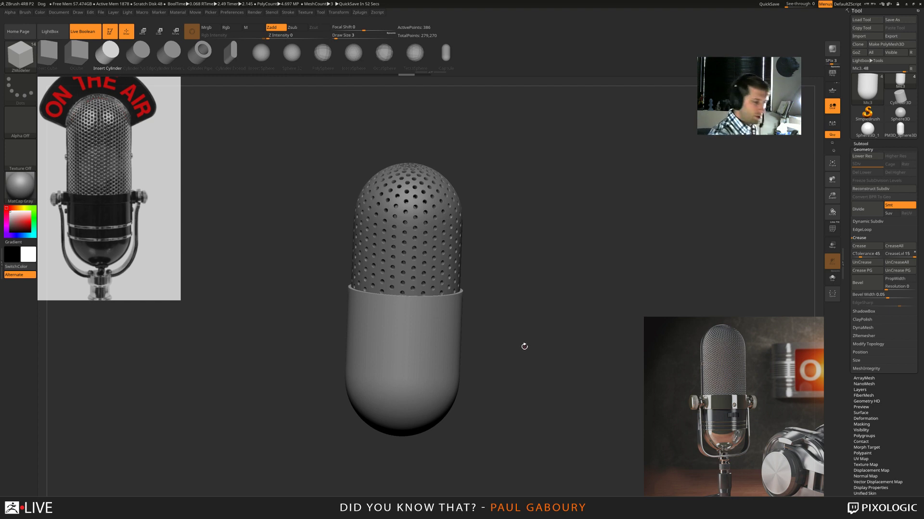
{"action": "left_click_drag", "start_coordinate": [524, 350], "coordinate": [544, 387], "text": "alt"}
{"action": "mouse_move", "coordinate": [544, 387]}
{"action": "right_mouse_down", "text": "alt"}
{"action": "mouse_move", "coordinate": [542, 374]}
{"action": "mouse_move", "coordinate": [534, 385]}
{"action": "mouse_move", "coordinate": [546, 407]}
{"action": "right_mouse_up", "text": "alt"}
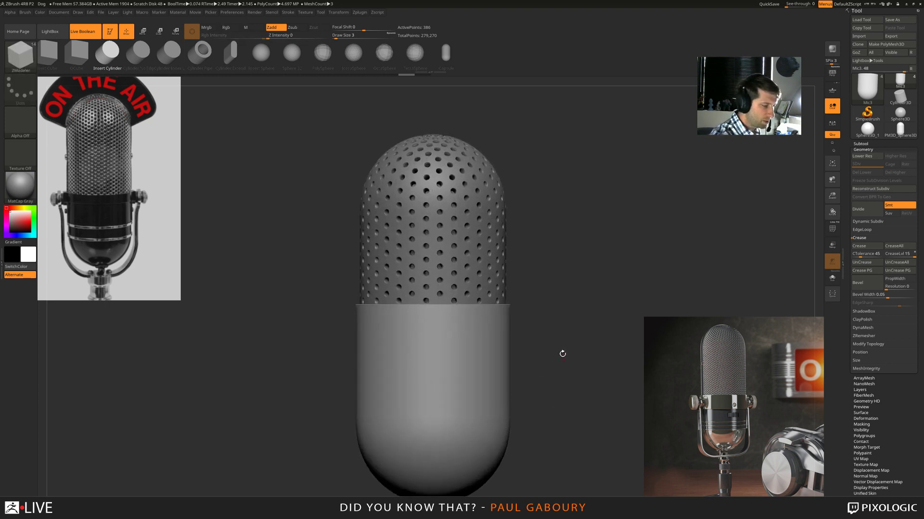
{"action": "mouse_move", "coordinate": [561, 353]}
{"action": "right_mouse_down"}
{"action": "mouse_move", "coordinate": [566, 370]}
{"action": "mouse_move", "coordinate": [534, 364]}
{"action": "mouse_move", "coordinate": [548, 391]}
{"action": "mouse_move", "coordinate": [538, 352]}
{"action": "right_mouse_up"}
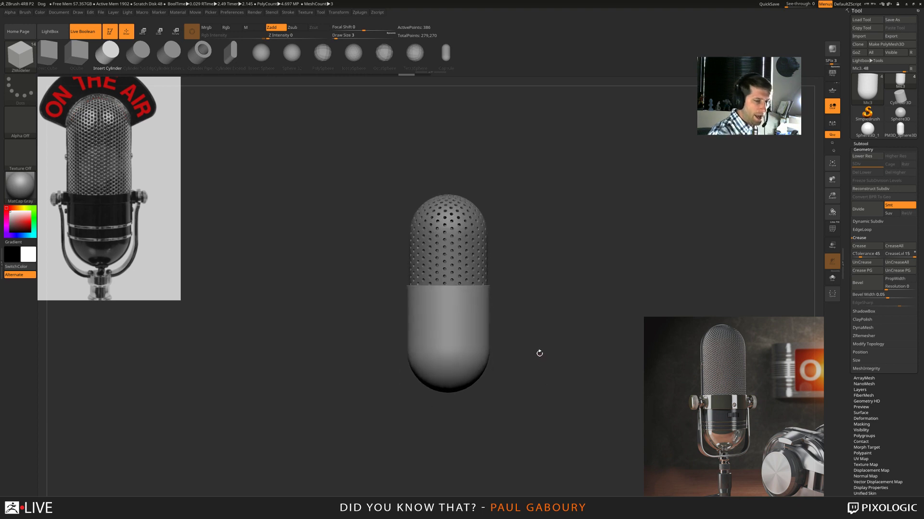
- Set the shell's crease level to 2 and view its rim with the ZModeler brush active
{"action": "left_click_drag", "start_coordinate": [906, 255], "coordinate": [898, 255]}
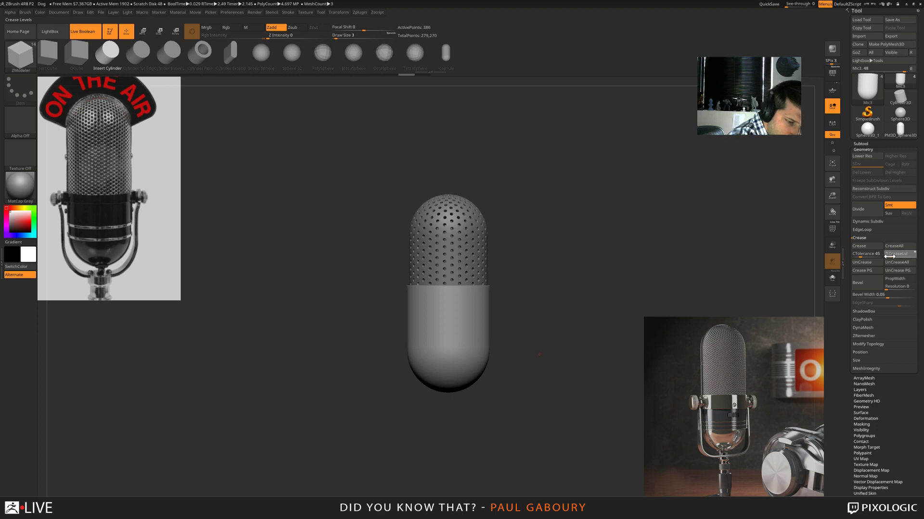
{"action": "key", "text": "ctrl"}
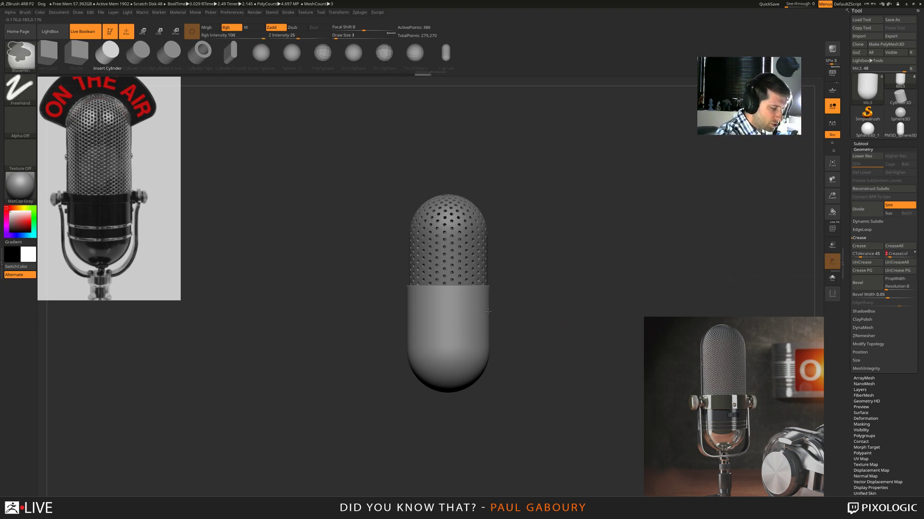
{"action": "key", "text": "f"}
{"action": "key", "text": "b"}
{"action": "key", "text": "z"}
{"action": "key", "text": "m"}
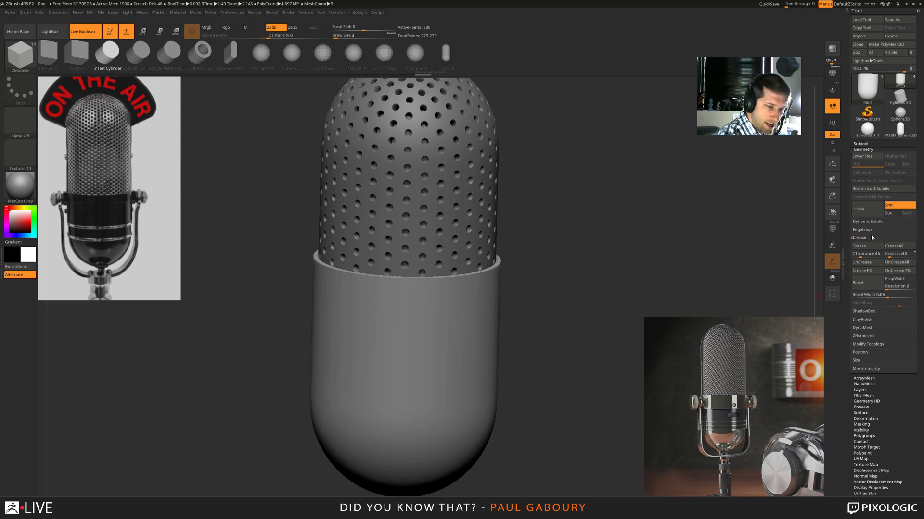
- Set the shell's dynamic SmoothSubdiv to 4 and examine the softened rim up close
{"action": "left_click", "coordinate": [875, 222]}
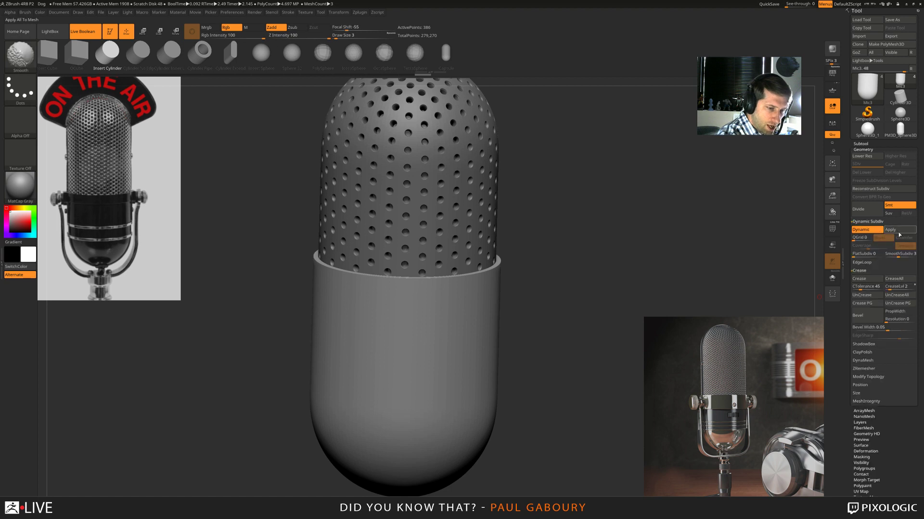
{"action": "left_click", "coordinate": [901, 256]}
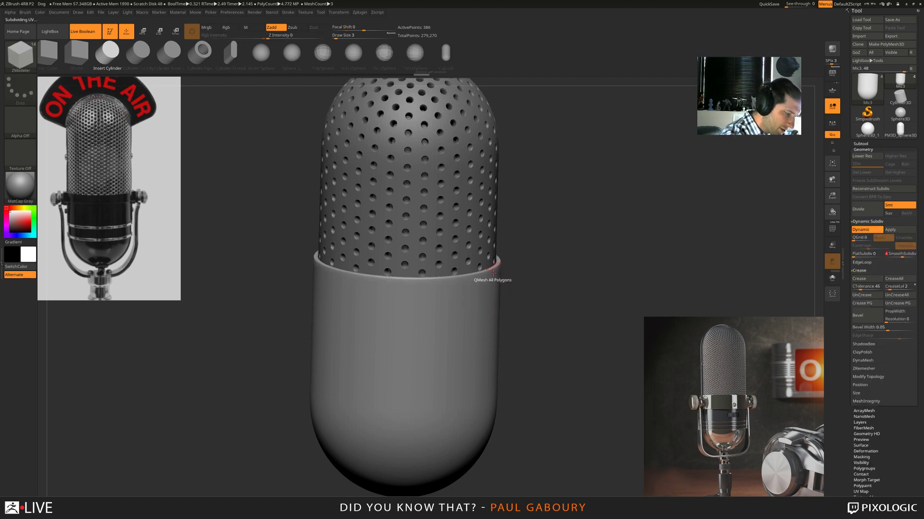
{"action": "key", "text": "ctrl"}
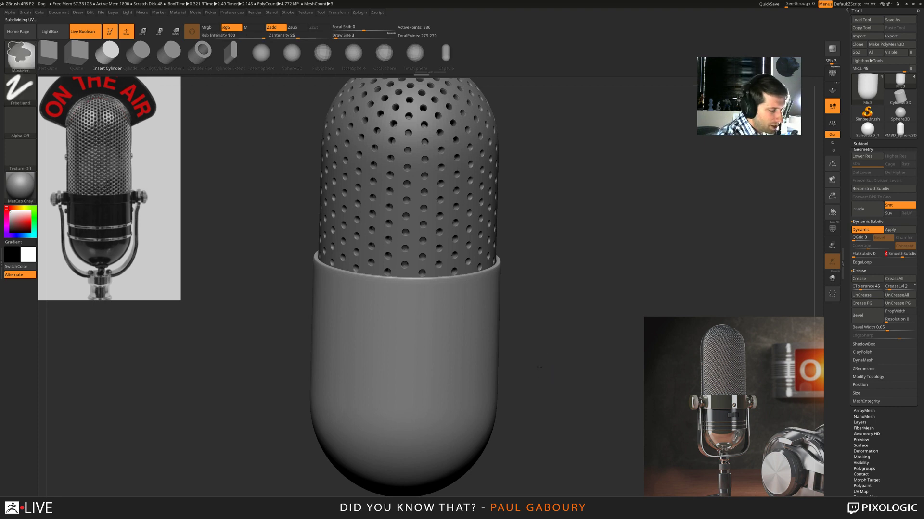
{"action": "key", "text": "f"}
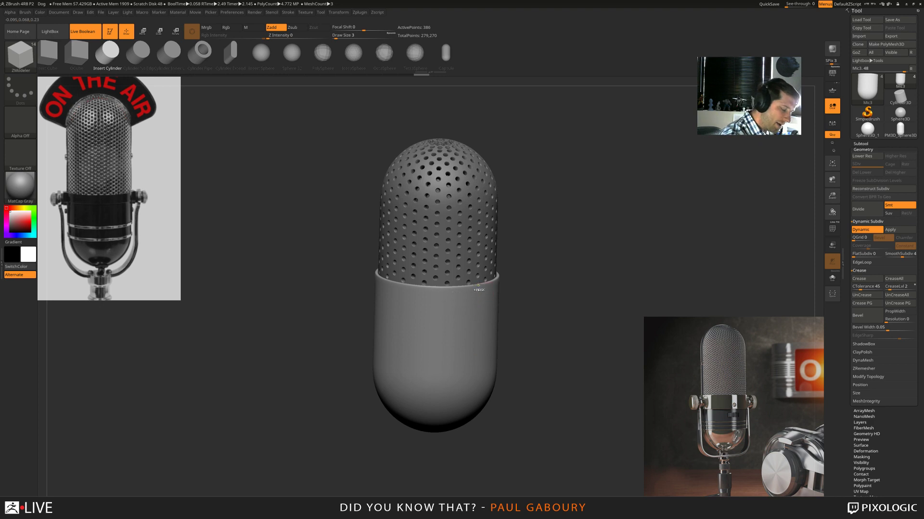
{"action": "right_click_drag", "start_coordinate": [480, 287], "coordinate": [511, 330], "text": "ctrl"}
{"action": "right_click_drag", "start_coordinate": [534, 276], "coordinate": [535, 275], "text": "ctrl"}
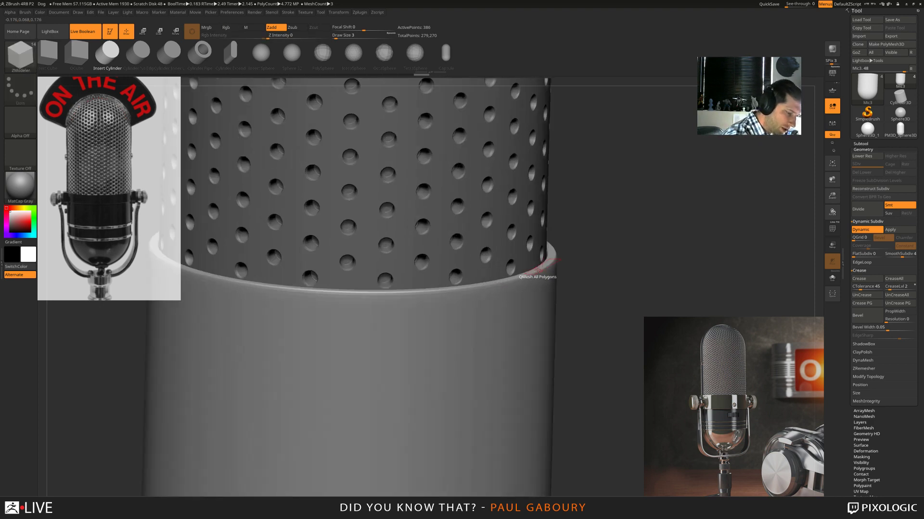
{"action": "mouse_move", "coordinate": [589, 394]}
{"action": "right_mouse_down", "text": "ctrl"}
{"action": "mouse_move", "coordinate": [536, 364]}
{"action": "mouse_move", "coordinate": [548, 377]}
{"action": "mouse_move", "coordinate": [524, 378]}
{"action": "right_mouse_up", "text": "ctrl"}
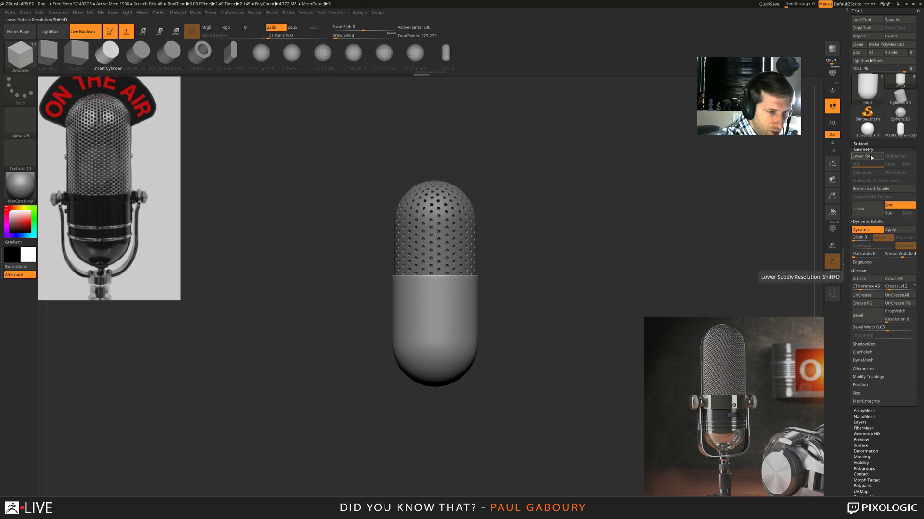
- Load the PolySphere from the LightBox tool library
{"action": "left_click", "coordinate": [867, 129]}
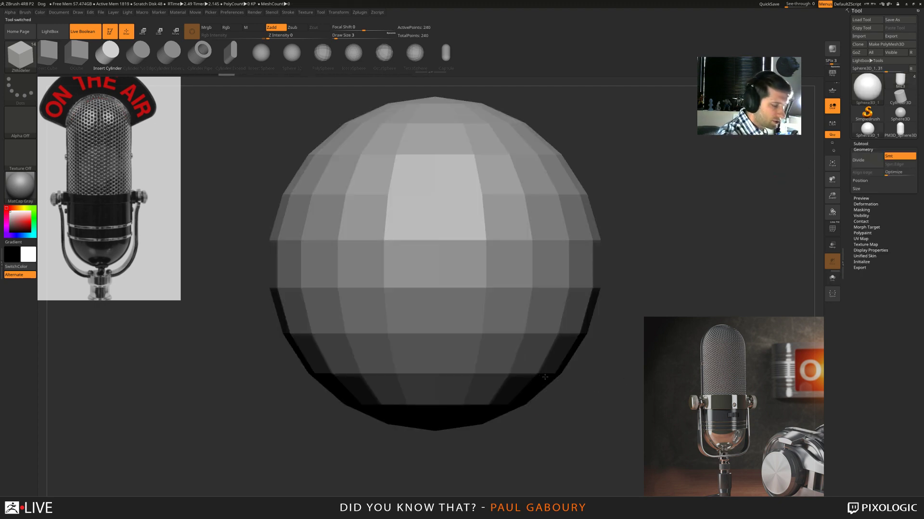
{"action": "key", "text": "comma"}
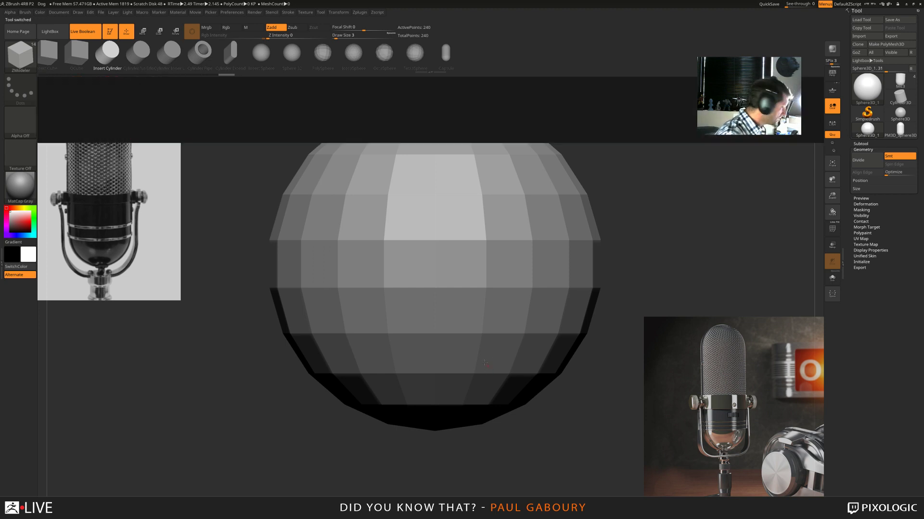
{"action": "left_click", "coordinate": [101, 81]}
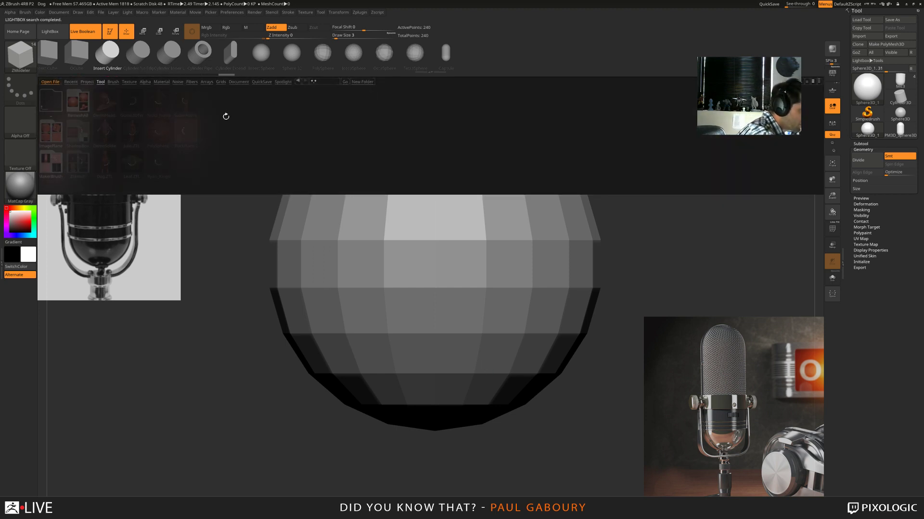
{"action": "double_click", "coordinate": [159, 130]}
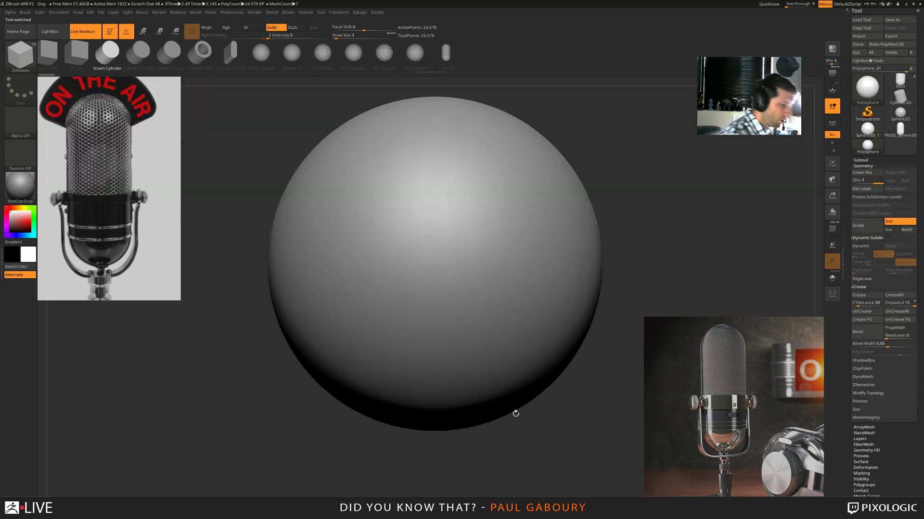
{"action": "left_click_drag", "start_coordinate": [555, 399], "coordinate": [541, 411], "text": "alt"}
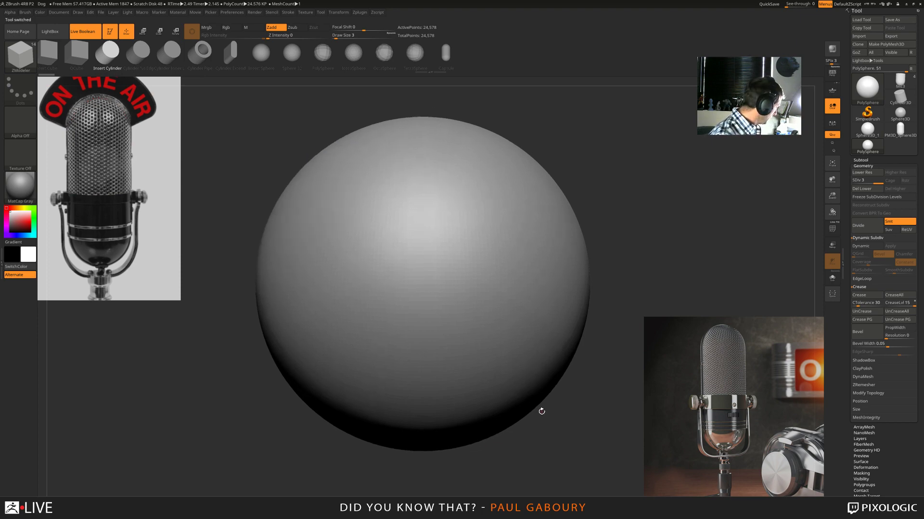
- Choose the Standard brush and set its draw size to 40
{"action": "key", "text": "b"}
{"action": "key", "text": "s"}
{"action": "key", "text": "t"}
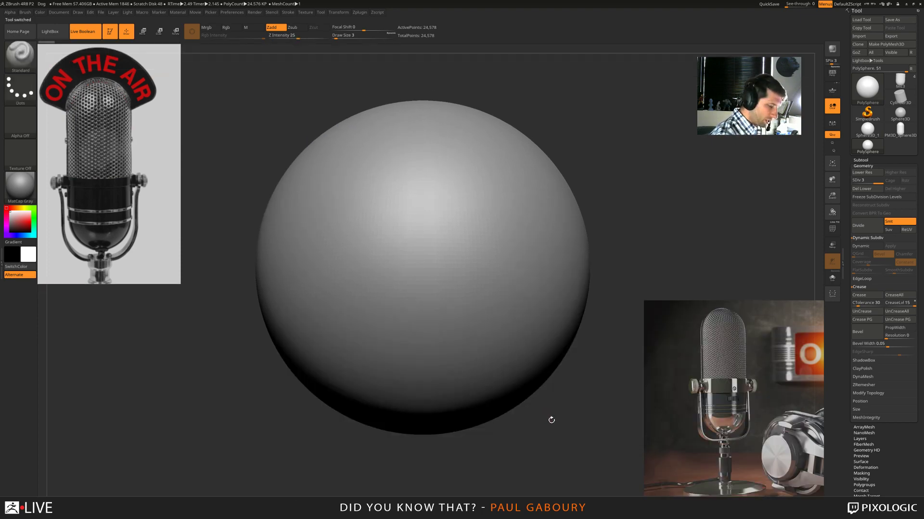
{"action": "key", "text": "s"}
{"action": "left_click_drag", "start_coordinate": [557, 420], "coordinate": [560, 420]}
- Sculpt a diagonal test stroke across the front of the sphere and undo it
{"action": "left_click_drag", "start_coordinate": [361, 340], "coordinate": [503, 189]}
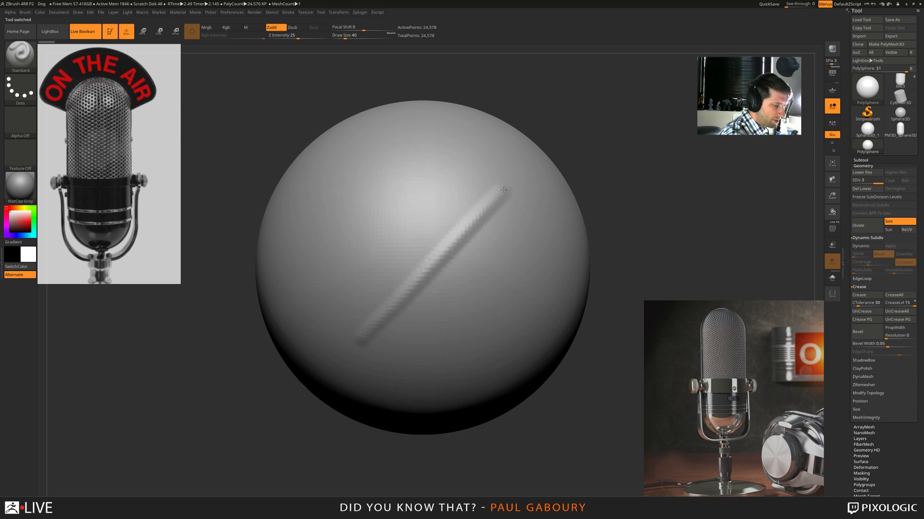
{"action": "key", "text": "ctrl+z"}
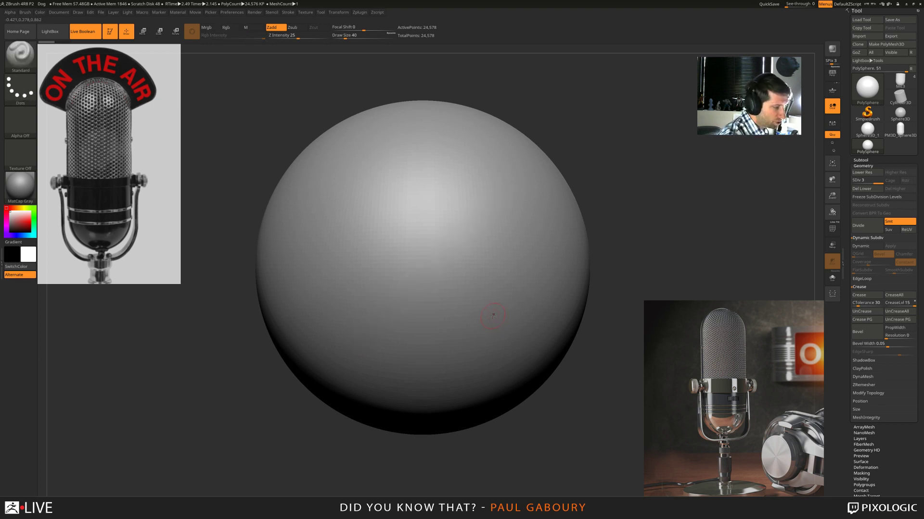
{"action": "right_click_drag", "start_coordinate": [496, 305], "coordinate": [487, 329], "text": "alt"}
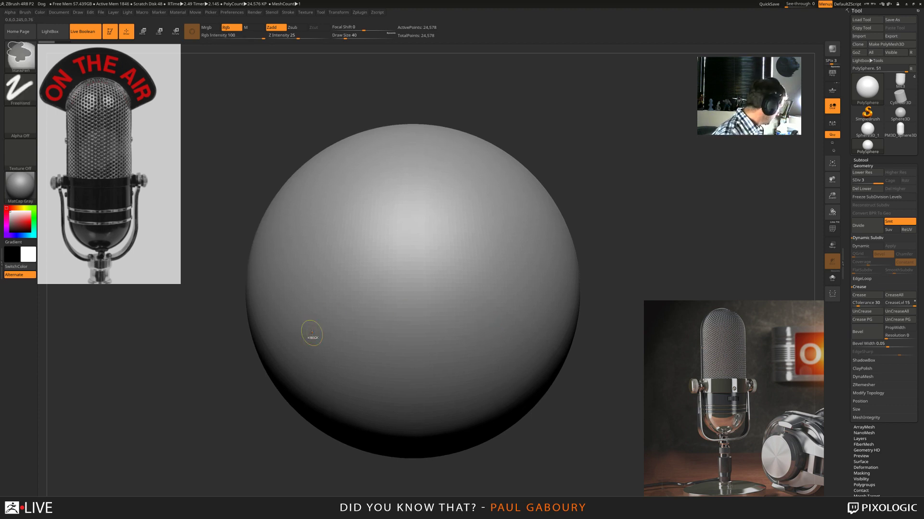
- Subdivide the PolySphere up to SDiv 5 and choose the Chisel brush
{"action": "key", "text": "ctrl+d"}
{"action": "key", "text": "b"}
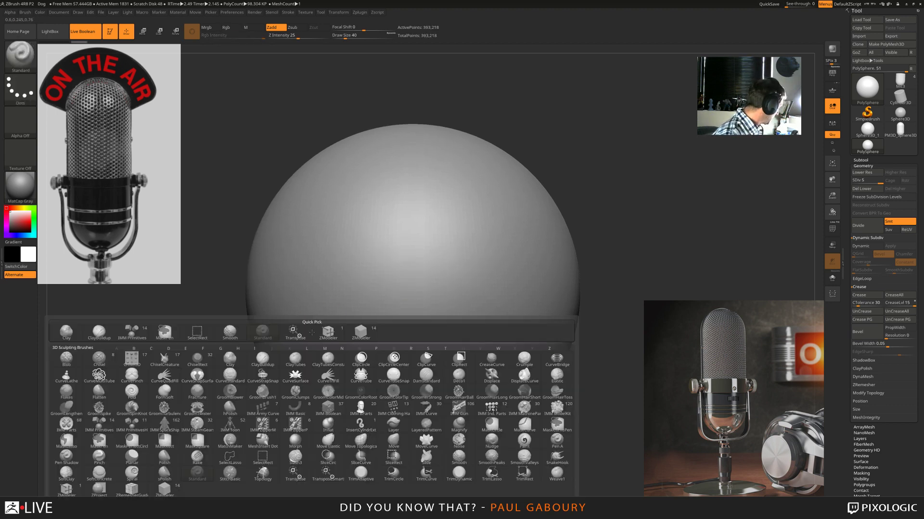
{"action": "left_click", "coordinate": [101, 360]}
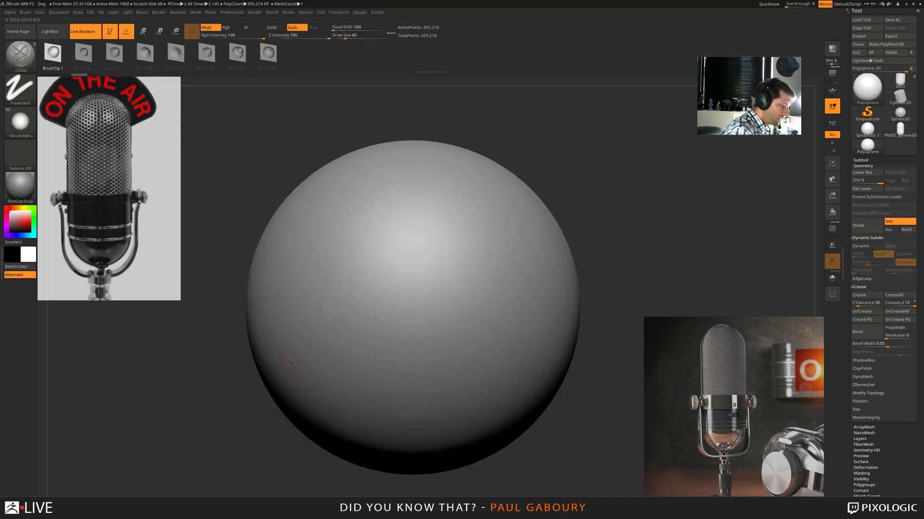
- Carve a zigzag test groove of four connected straight segments across the front of the sphere and undo it
{"action": "left_click_drag", "start_coordinate": [343, 358], "coordinate": [441, 244]}
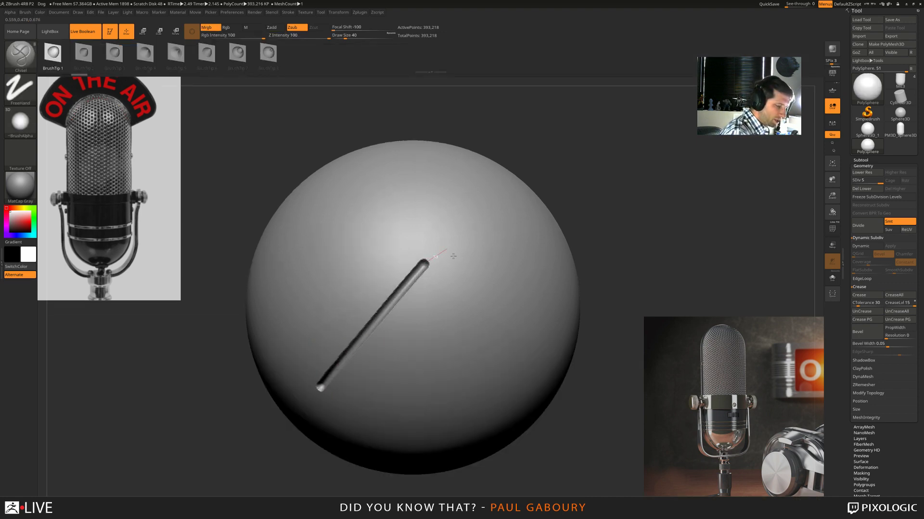
{"action": "left_click", "coordinate": [514, 355], "text": "shift"}
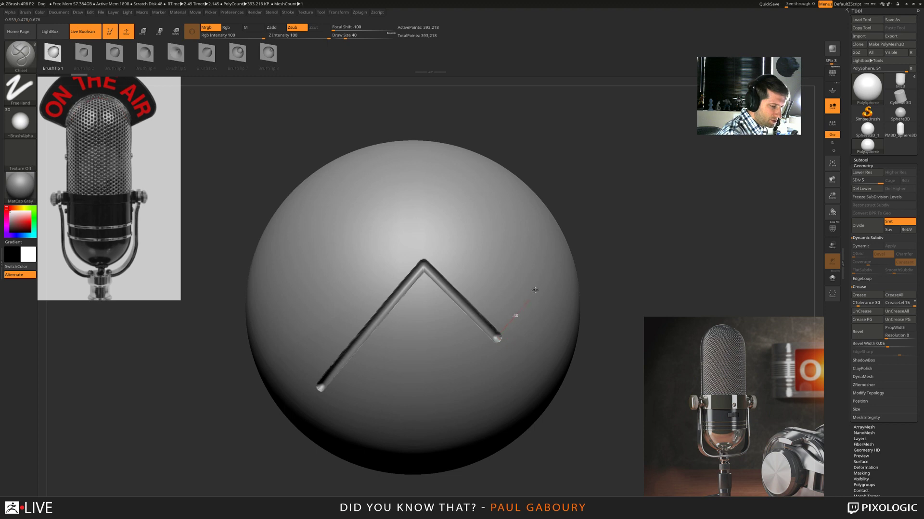
{"action": "left_click", "coordinate": [539, 247], "text": "shift"}
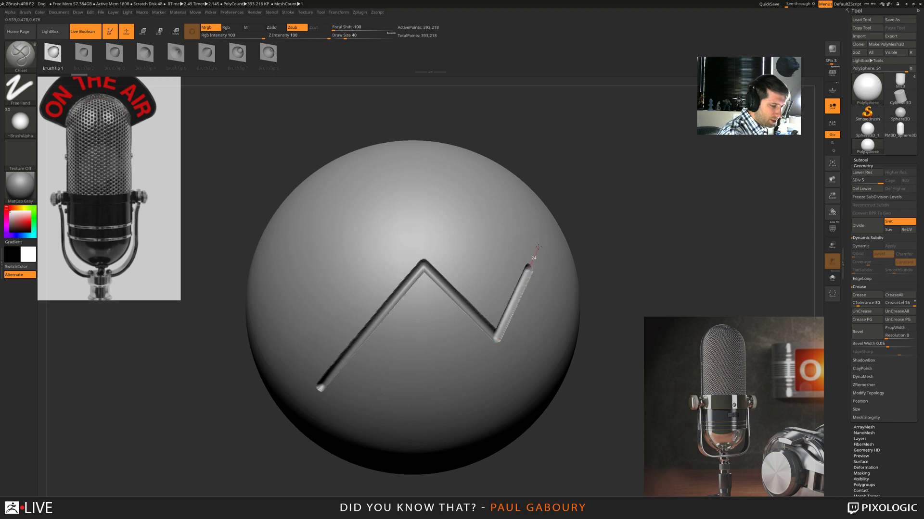
{"action": "left_click", "coordinate": [436, 189], "text": "shift"}
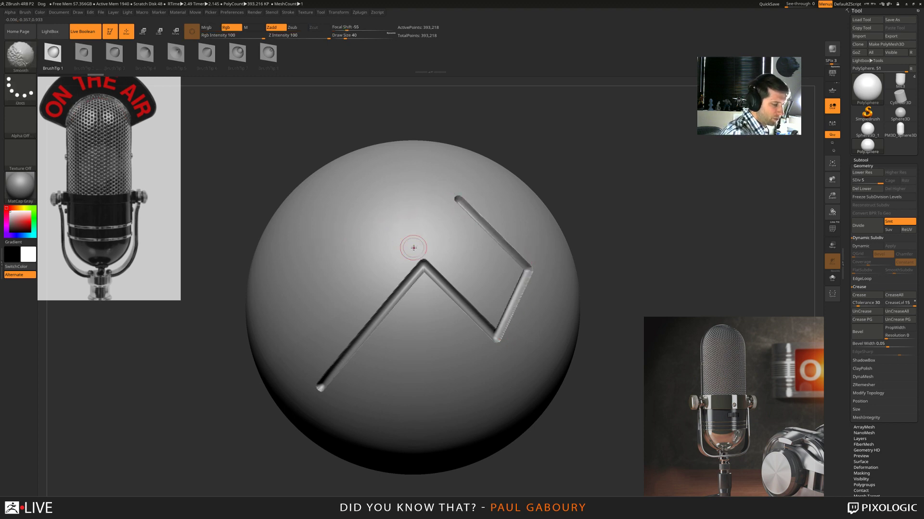
{"action": "key", "text": "ctrl+z"}
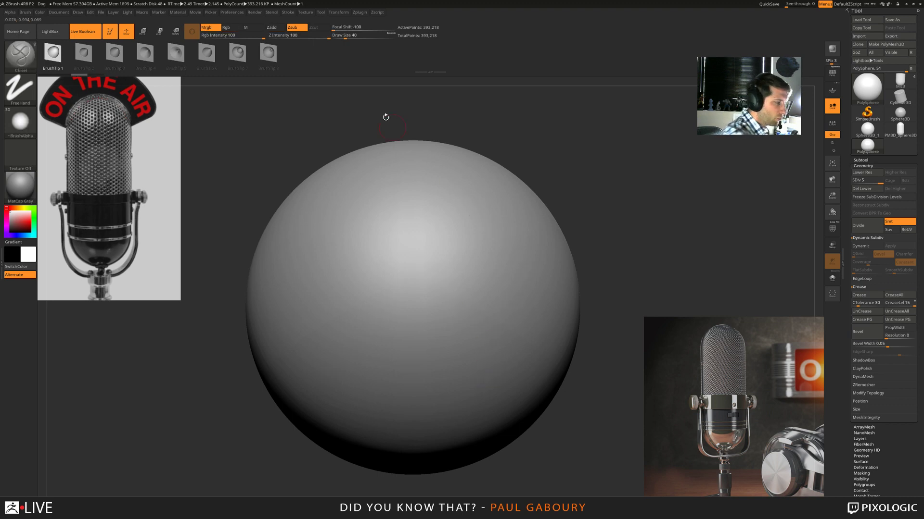
- Set the stroke's LazySnap to 0 in the Lazy Mouse settings, and try a diagonal groove before undoing it
{"action": "left_click", "coordinate": [288, 13]}
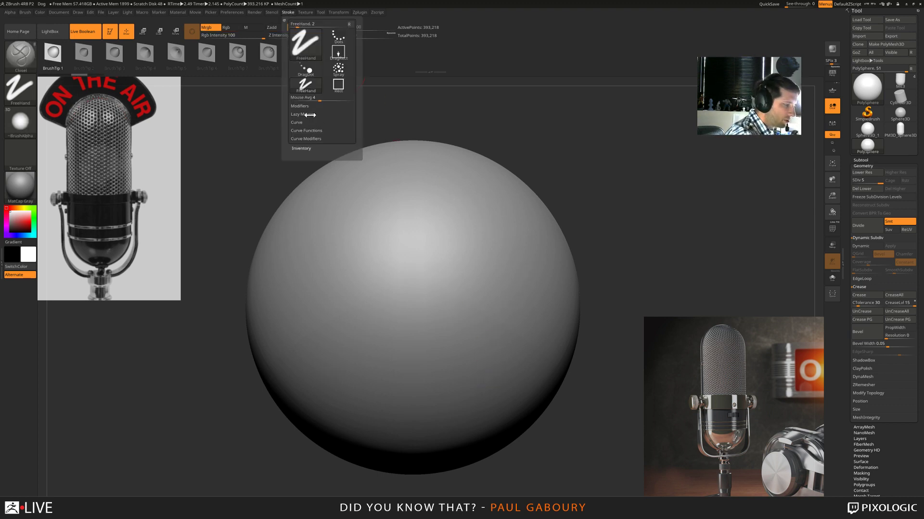
{"action": "left_click", "coordinate": [308, 115]}
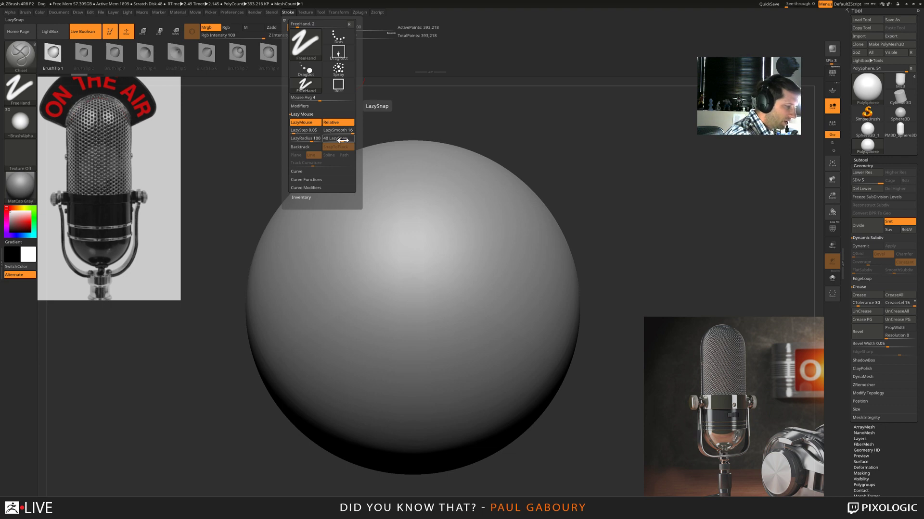
{"action": "left_click_drag", "start_coordinate": [344, 140], "coordinate": [321, 140]}
{"action": "mouse_move", "coordinate": [367, 355]}
{"action": "left_mouse_down"}
{"action": "mouse_move", "coordinate": [470, 223]}
{"action": "mouse_move", "coordinate": [501, 225]}
{"action": "left_mouse_up"}
{"action": "key", "text": "ctrl+z"}
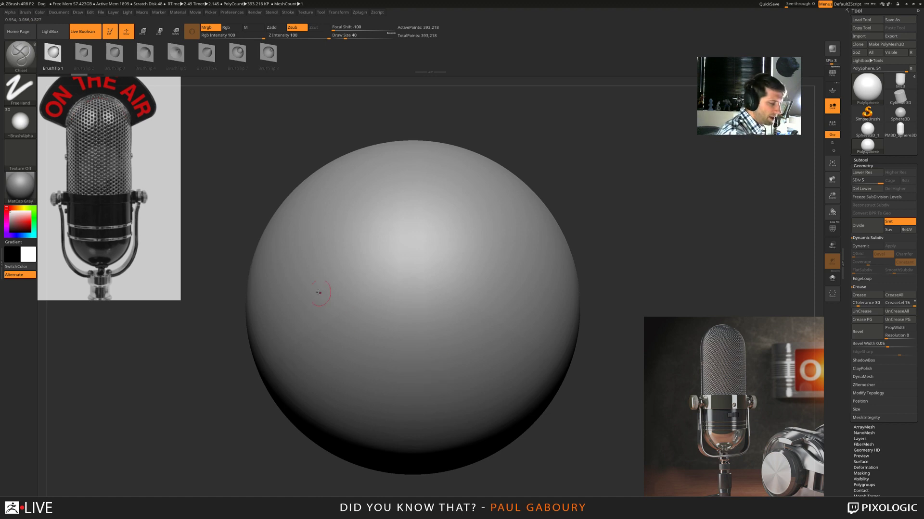
- Carve two parallel horizontal grooves across the front of the sphere and undo both
{"action": "left_click_drag", "start_coordinate": [307, 290], "coordinate": [557, 290]}
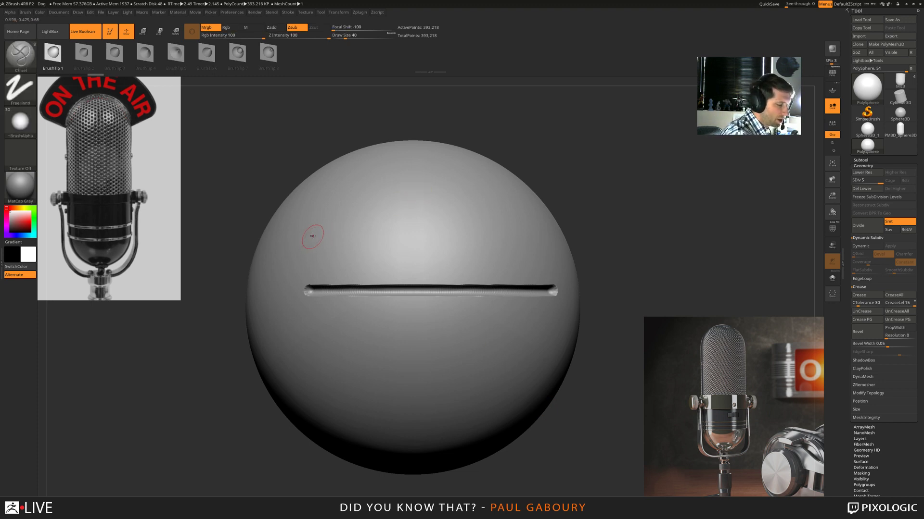
{"action": "left_click_drag", "start_coordinate": [311, 235], "coordinate": [533, 238]}
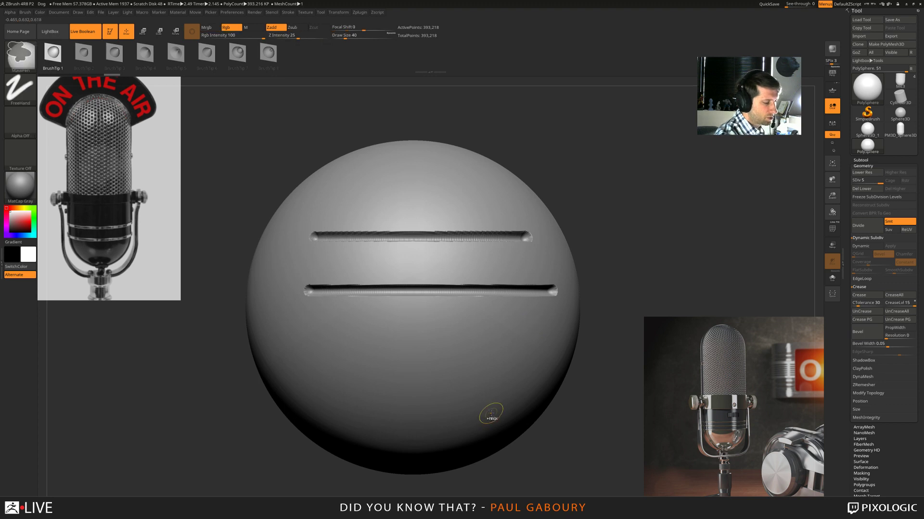
{"action": "key", "text": "ctrl+z"}
{"action": "key", "text": "ctrl+z"}
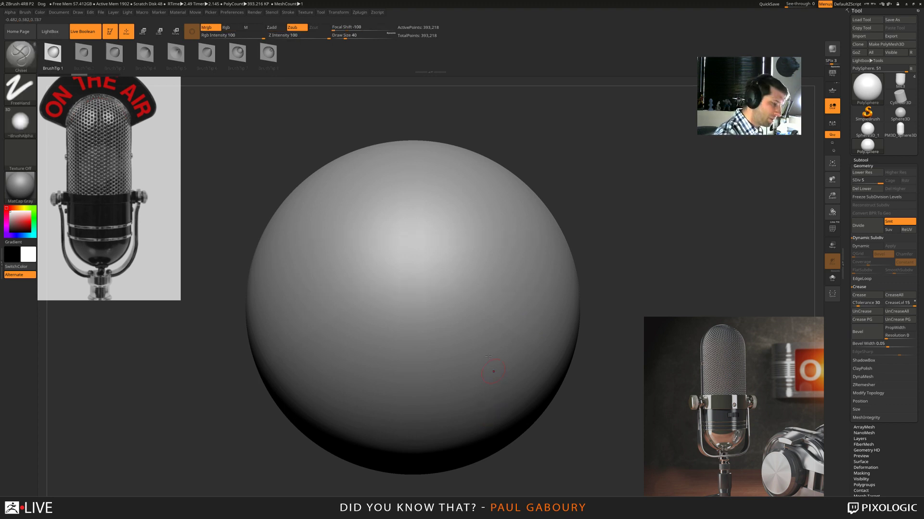
- Carve an angular test groove of three straight segments, and undo it along with the last subdivision to return to SDiv 4
{"action": "mouse_move", "coordinate": [303, 251]}
{"action": "left_mouse_down"}
{"action": "mouse_move", "coordinate": [526, 253]}
{"action": "mouse_move", "coordinate": [498, 358]}
{"action": "left_mouse_up"}
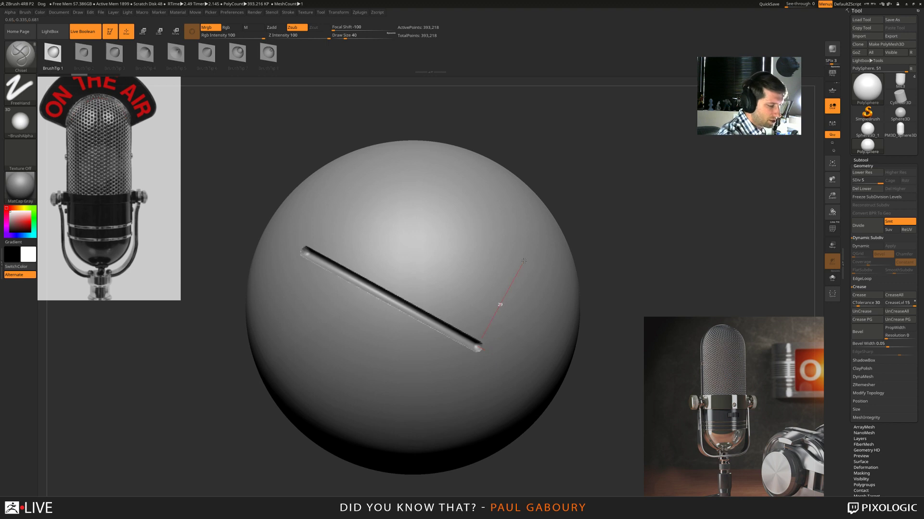
{"action": "left_click_drag", "start_coordinate": [547, 275], "coordinate": [549, 276]}
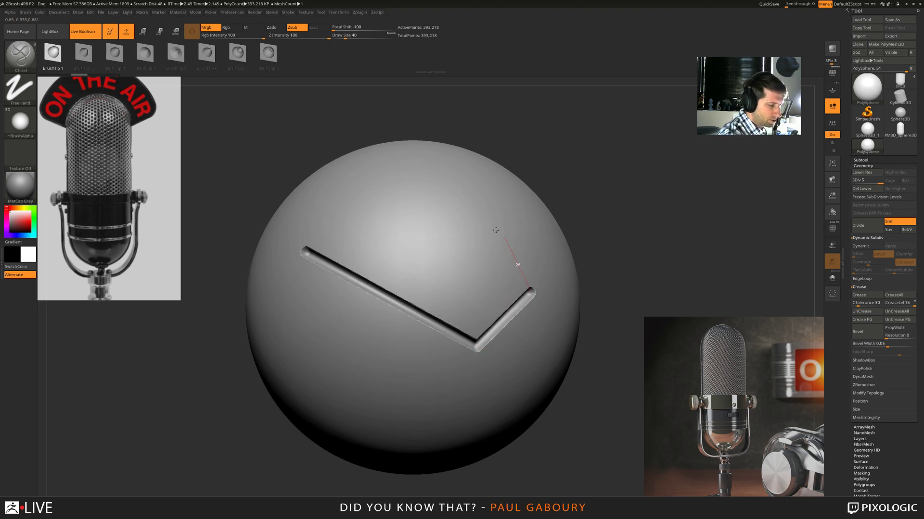
{"action": "left_click_drag", "start_coordinate": [495, 230], "coordinate": [442, 204]}
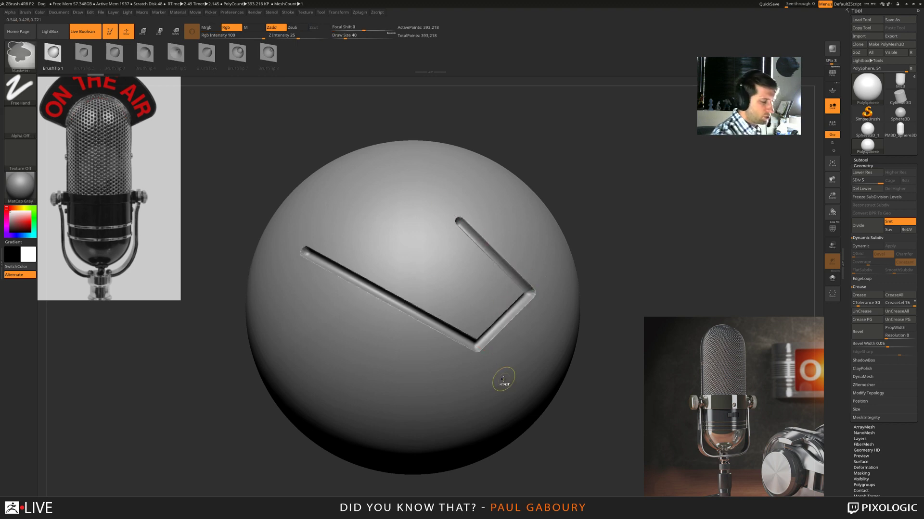
{"action": "key", "text": "ctrl+z"}
{"action": "key", "text": "ctrl+z"}
{"action": "key", "text": "ctrl+z"}
{"action": "key", "text": "ctrl+z"}
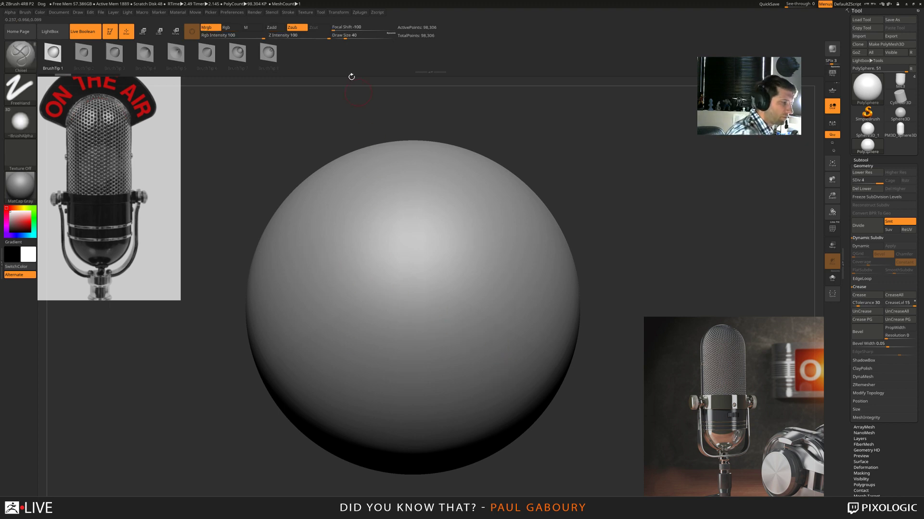
- Set the stroke's LazySnap to 36 and store a morph target for the sphere
{"action": "left_click", "coordinate": [290, 14]}
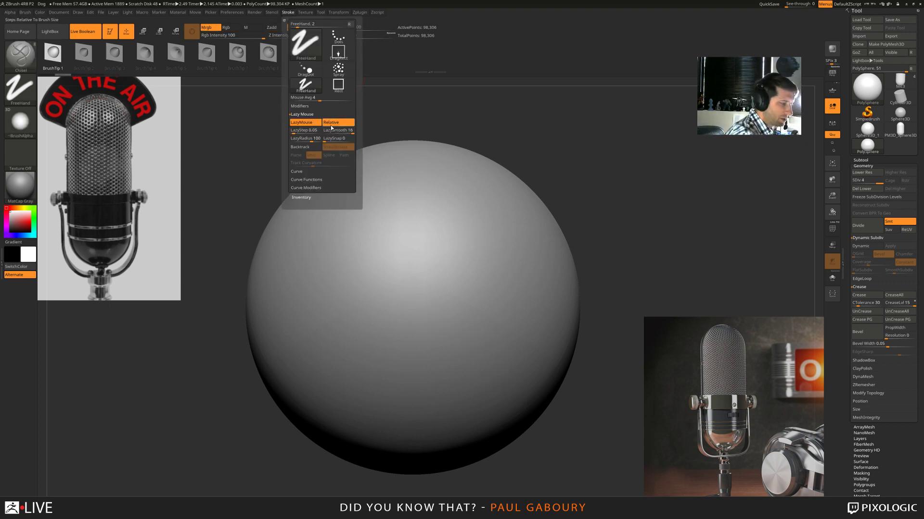
{"action": "left_click_drag", "start_coordinate": [334, 139], "coordinate": [341, 140]}
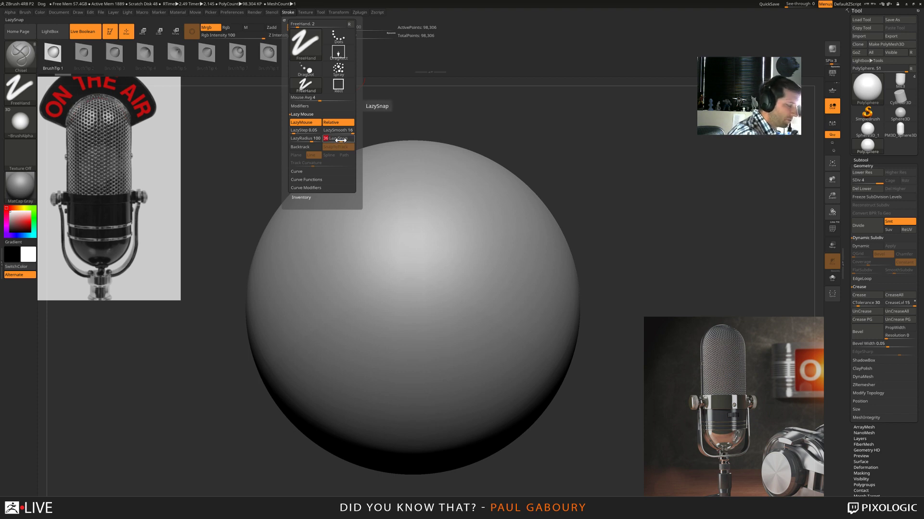
{"action": "left_click_drag", "start_coordinate": [910, 474], "coordinate": [904, 445]}
{"action": "left_click", "coordinate": [866, 440]}
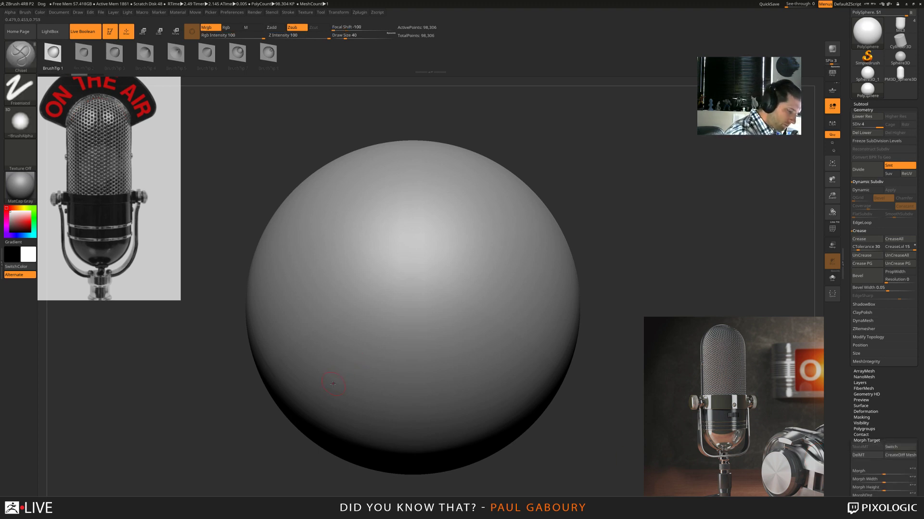
- Carve one winding S-shaped groove around the sphere, continuing it from its end point each time the model is rotated
{"action": "mouse_move", "coordinate": [451, 243]}
{"action": "left_mouse_down"}
{"action": "mouse_move", "coordinate": [511, 257]}
{"action": "mouse_move", "coordinate": [509, 308]}
{"action": "mouse_move", "coordinate": [479, 344]}
{"action": "left_mouse_up"}
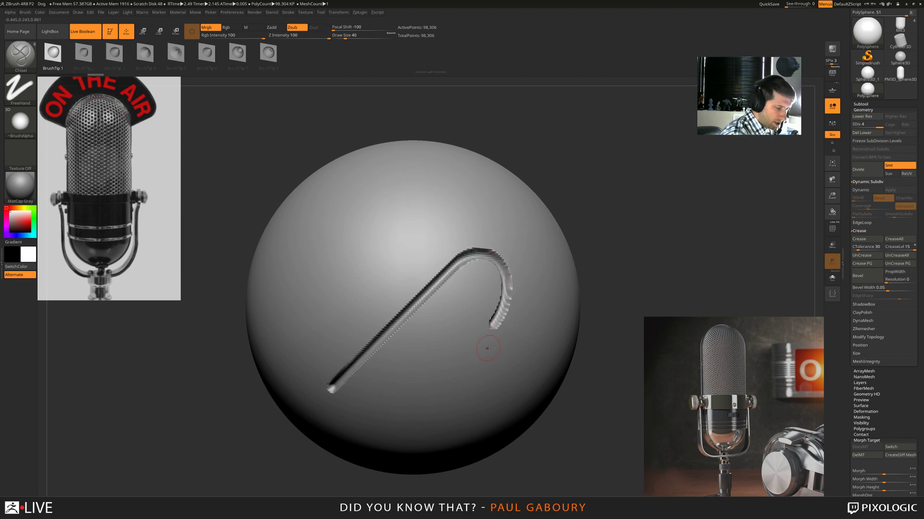
{"action": "right_click_drag", "start_coordinate": [486, 346], "coordinate": [443, 306]}
{"action": "mouse_move", "coordinate": [482, 335]}
{"action": "left_mouse_down"}
{"action": "mouse_move", "coordinate": [455, 386]}
{"action": "mouse_move", "coordinate": [527, 360]}
{"action": "left_mouse_up"}
{"action": "right_click_drag", "start_coordinate": [567, 387], "coordinate": [477, 355], "text": "alt"}
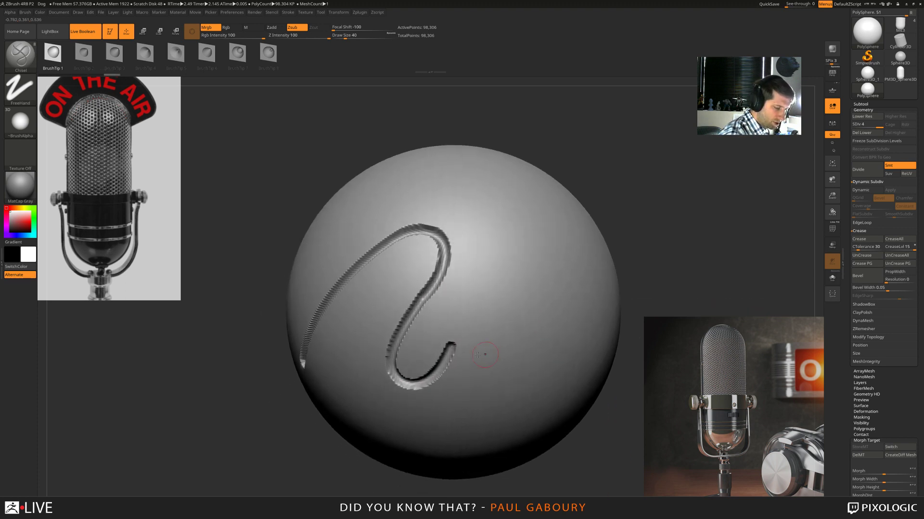
{"action": "mouse_move", "coordinate": [451, 344]}
{"action": "left_mouse_down"}
{"action": "mouse_move", "coordinate": [495, 310]}
{"action": "mouse_move", "coordinate": [523, 341]}
{"action": "left_mouse_up"}
- Carve several straight diagonal grooves that cross each other and the winding groove in a lattice pattern
{"action": "right_click_drag", "start_coordinate": [523, 341], "coordinate": [313, 229]}
{"action": "left_click_drag", "start_coordinate": [313, 230], "coordinate": [510, 389]}
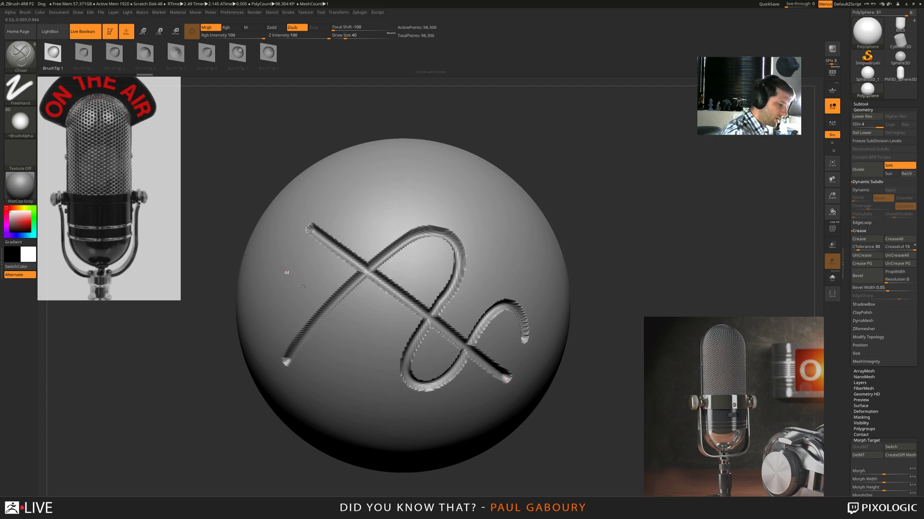
{"action": "left_click_drag", "start_coordinate": [278, 265], "coordinate": [481, 400]}
{"action": "left_click_drag", "start_coordinate": [329, 390], "coordinate": [472, 209]}
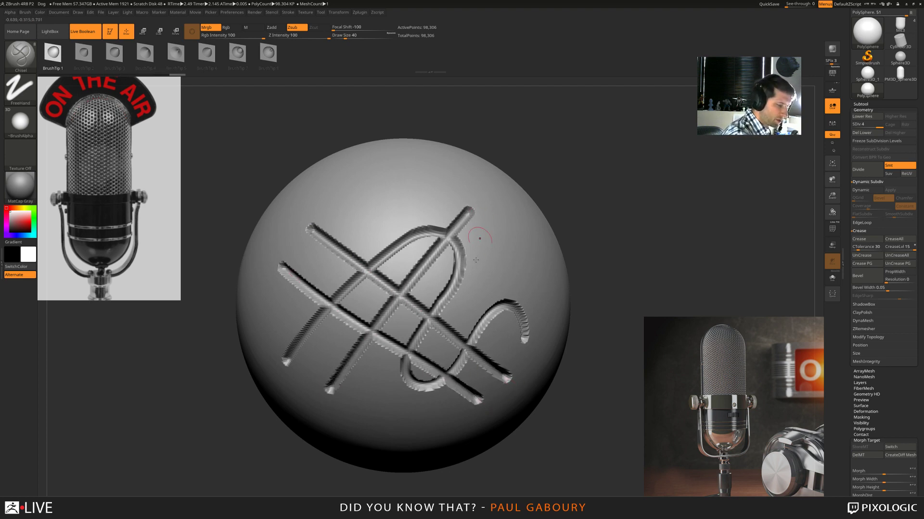
{"action": "right_click_drag", "start_coordinate": [450, 263], "coordinate": [472, 301], "text": "alt"}
{"action": "left_click_drag", "start_coordinate": [414, 262], "coordinate": [420, 258]}
{"action": "left_click_drag", "start_coordinate": [363, 267], "coordinate": [394, 294]}
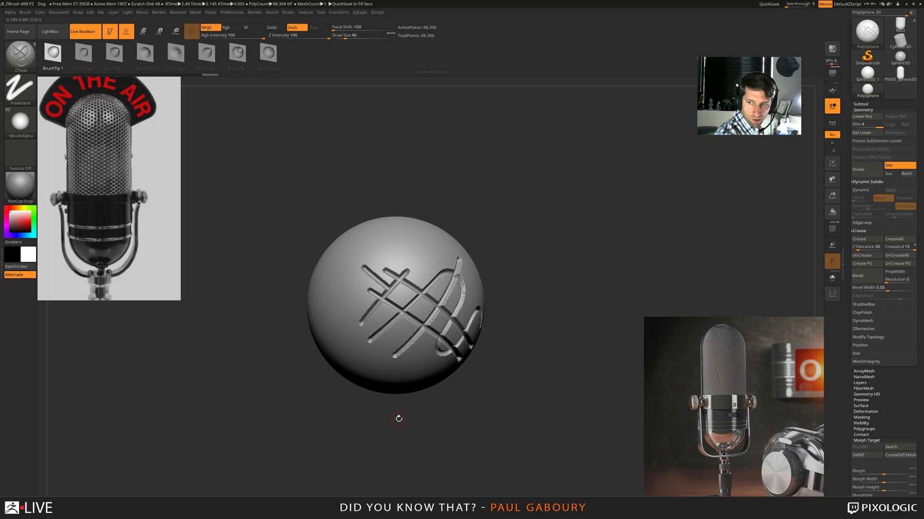
- Carve a connected groove of curved and straight segments on a clear side of the sphere and undo it
{"action": "left_click", "coordinate": [288, 12]}
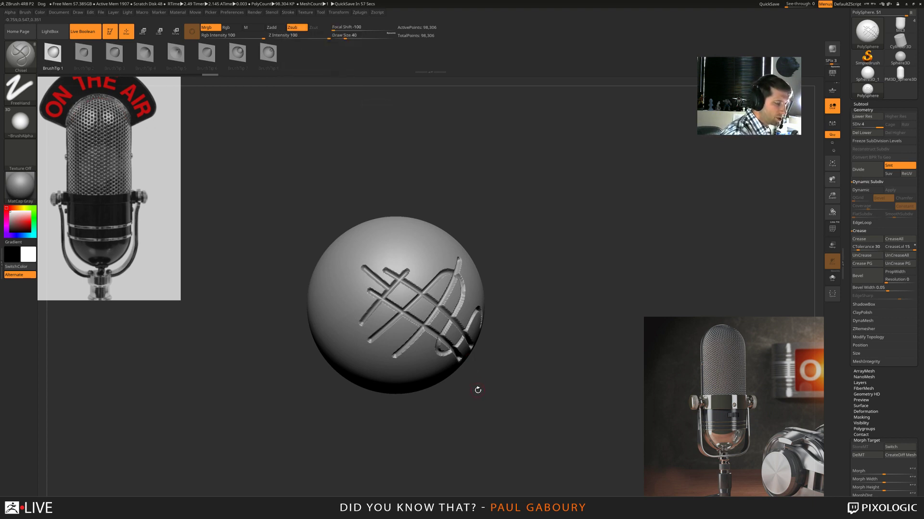
{"action": "mouse_move", "coordinate": [477, 390]}
{"action": "left_mouse_down"}
{"action": "mouse_move", "coordinate": [531, 404]}
{"action": "mouse_move", "coordinate": [502, 403]}
{"action": "mouse_move", "coordinate": [544, 404]}
{"action": "left_mouse_up"}
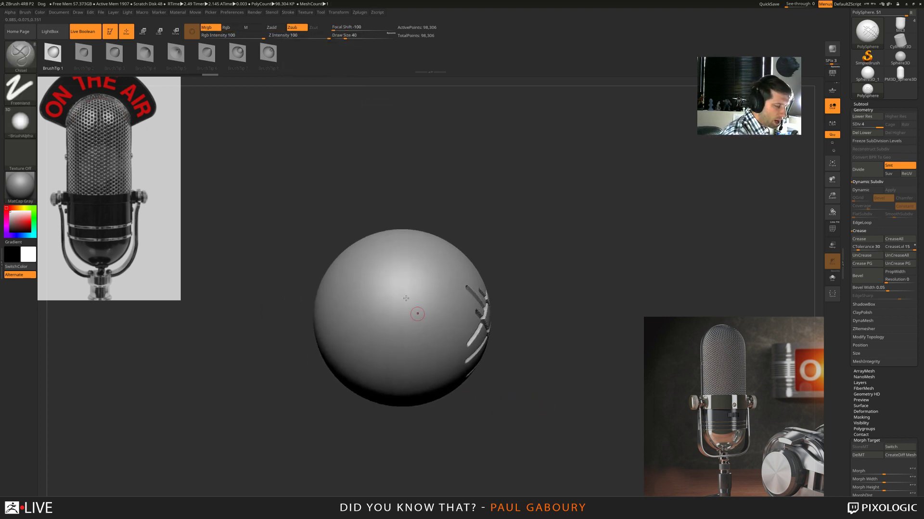
{"action": "mouse_move", "coordinate": [420, 322]}
{"action": "left_mouse_down"}
{"action": "mouse_move", "coordinate": [428, 316]}
{"action": "mouse_move", "coordinate": [398, 369]}
{"action": "mouse_move", "coordinate": [410, 371]}
{"action": "mouse_move", "coordinate": [434, 341]}
{"action": "left_mouse_up"}
{"action": "mouse_move", "coordinate": [438, 269]}
{"action": "left_mouse_down"}
{"action": "mouse_move", "coordinate": [444, 260]}
{"action": "mouse_move", "coordinate": [399, 239]}
{"action": "mouse_move", "coordinate": [383, 255]}
{"action": "mouse_move", "coordinate": [368, 320]}
{"action": "mouse_move", "coordinate": [377, 334]}
{"action": "left_mouse_up"}
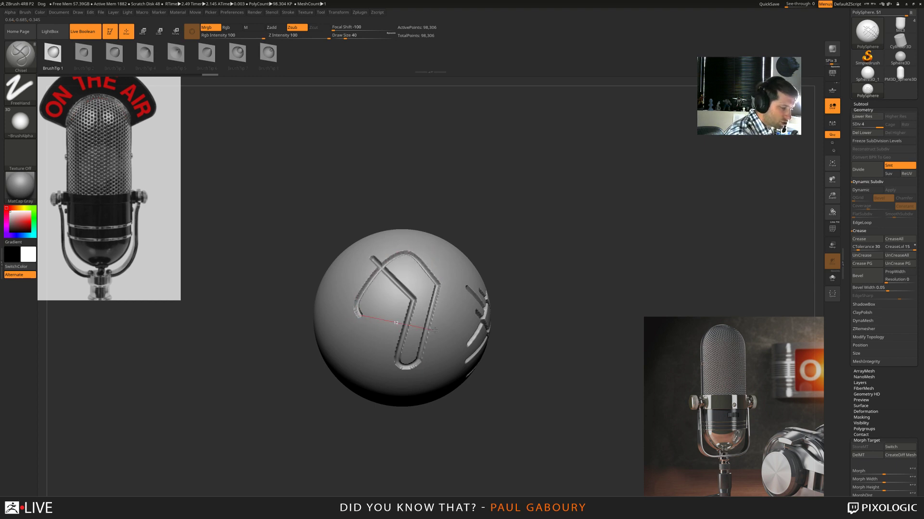
{"action": "left_click_drag", "start_coordinate": [446, 333], "coordinate": [448, 334]}
{"action": "mouse_move", "coordinate": [447, 371]}
{"action": "right_mouse_down"}
{"action": "mouse_move", "coordinate": [409, 378]}
{"action": "mouse_move", "coordinate": [456, 381]}
{"action": "right_mouse_up"}
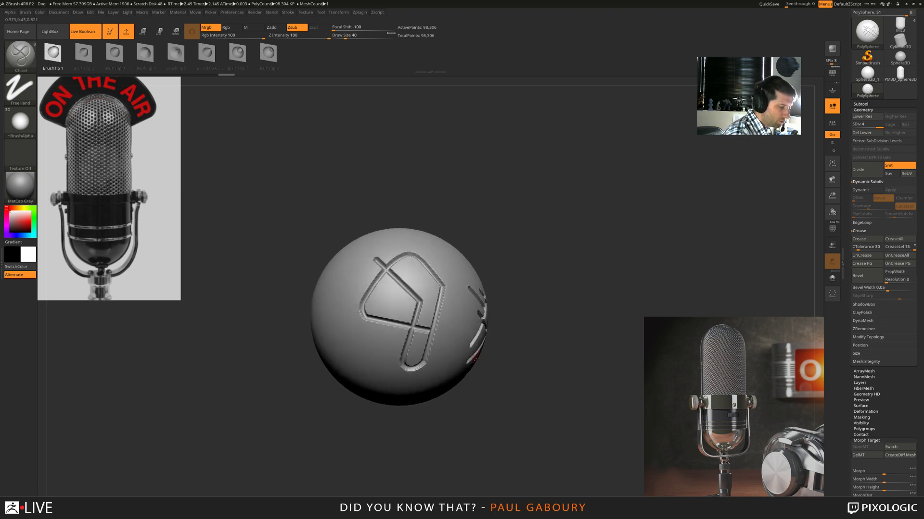
{"action": "key", "text": "ctrl+z"}
- Carve one long straight groove around the sphere, extending it in sections between rotations, and undo it
{"action": "mouse_move", "coordinate": [336, 348]}
{"action": "left_mouse_down"}
{"action": "mouse_move", "coordinate": [432, 281]}
{"action": "mouse_move", "coordinate": [505, 255]}
{"action": "mouse_move", "coordinate": [364, 336]}
{"action": "mouse_move", "coordinate": [435, 281]}
{"action": "left_mouse_up"}
{"action": "right_click_drag", "start_coordinate": [436, 282], "coordinate": [443, 293]}
{"action": "left_click_drag", "start_coordinate": [425, 289], "coordinate": [509, 223]}
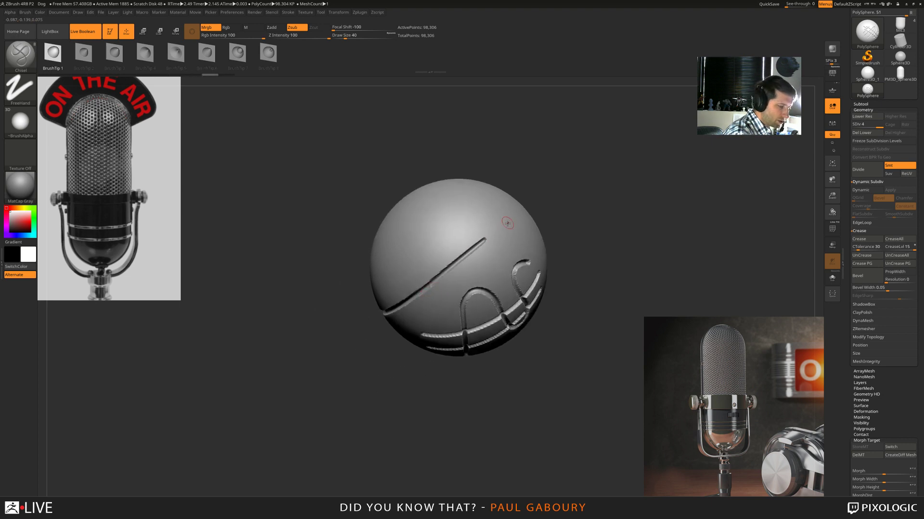
{"action": "mouse_move", "coordinate": [509, 223]}
{"action": "right_mouse_down", "text": "alt"}
{"action": "mouse_move", "coordinate": [470, 291]}
{"action": "mouse_move", "coordinate": [438, 299]}
{"action": "right_mouse_up", "text": "alt"}
{"action": "mouse_move", "coordinate": [436, 300]}
{"action": "left_mouse_down"}
{"action": "mouse_move", "coordinate": [479, 265]}
{"action": "mouse_move", "coordinate": [487, 272]}
{"action": "left_mouse_up"}
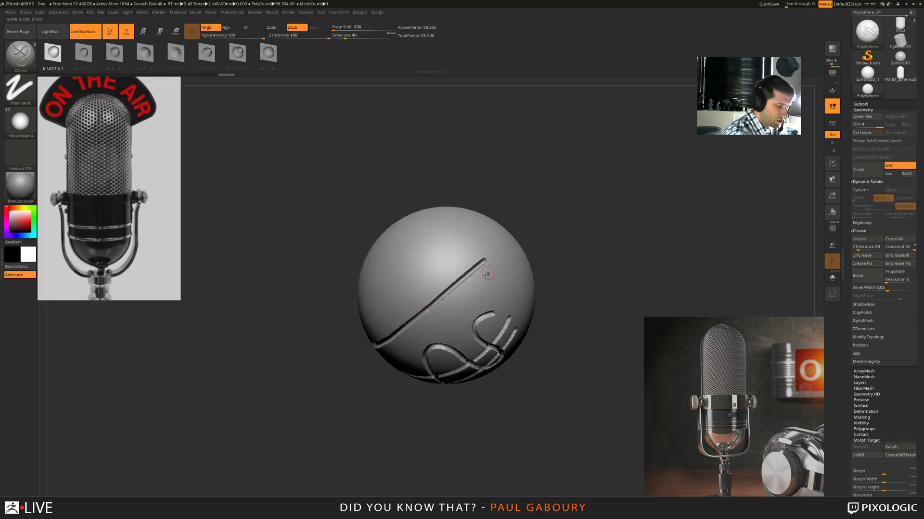
{"action": "right_click_drag", "start_coordinate": [487, 272], "coordinate": [439, 336]}
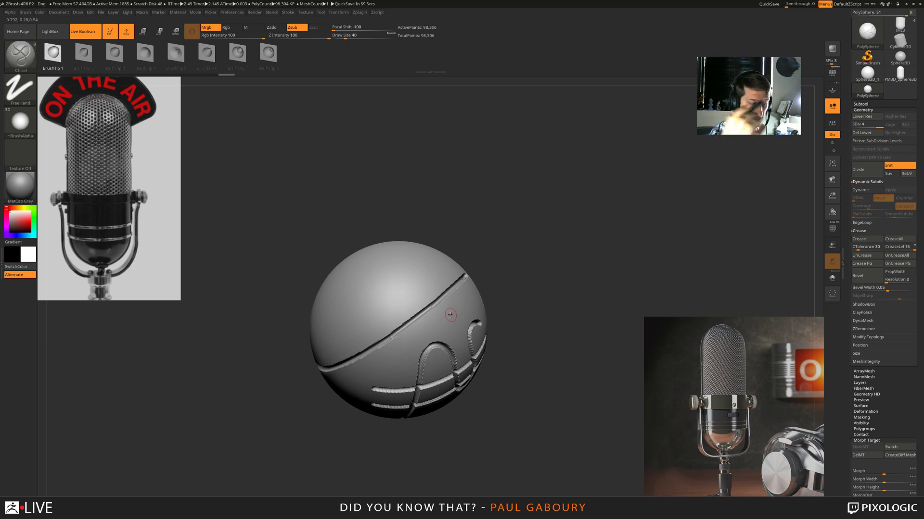
{"action": "key", "text": "ctrl+z"}
{"action": "key", "text": "ctrl+z"}
{"action": "key", "text": "ctrl+z"}
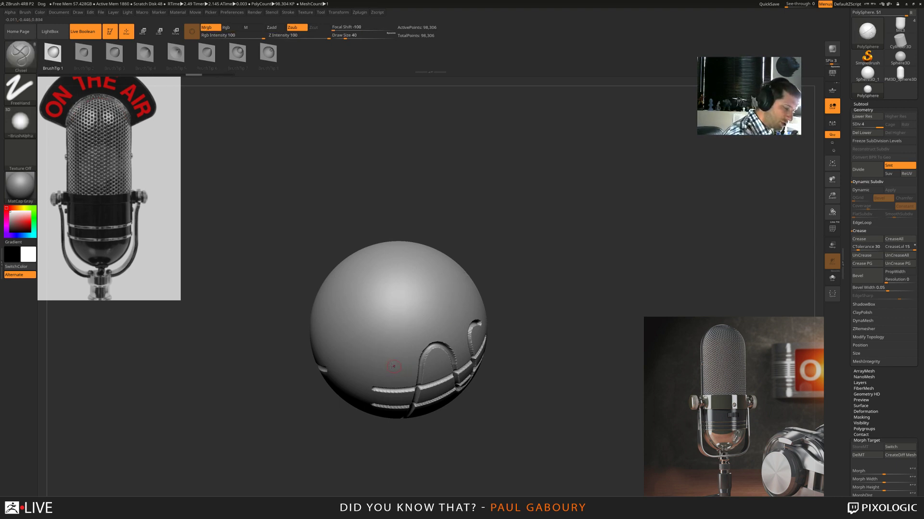
- Display the Size curve in the Chisel brush's Tablet Pressure settings
{"action": "mouse_move", "coordinate": [393, 366]}
{"action": "right_mouse_down"}
{"action": "mouse_move", "coordinate": [371, 341]}
{"action": "mouse_move", "coordinate": [408, 371]}
{"action": "mouse_move", "coordinate": [442, 331]}
{"action": "right_mouse_up"}
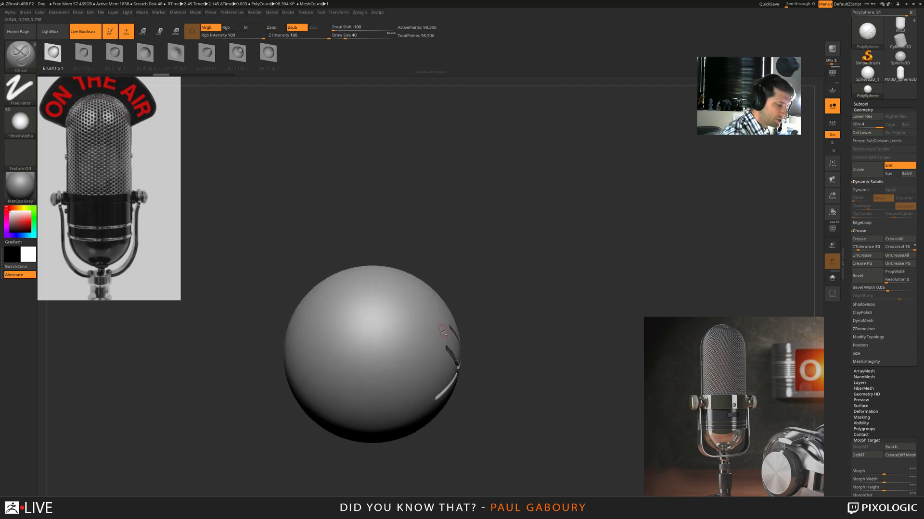
{"action": "left_click", "coordinate": [25, 14]}
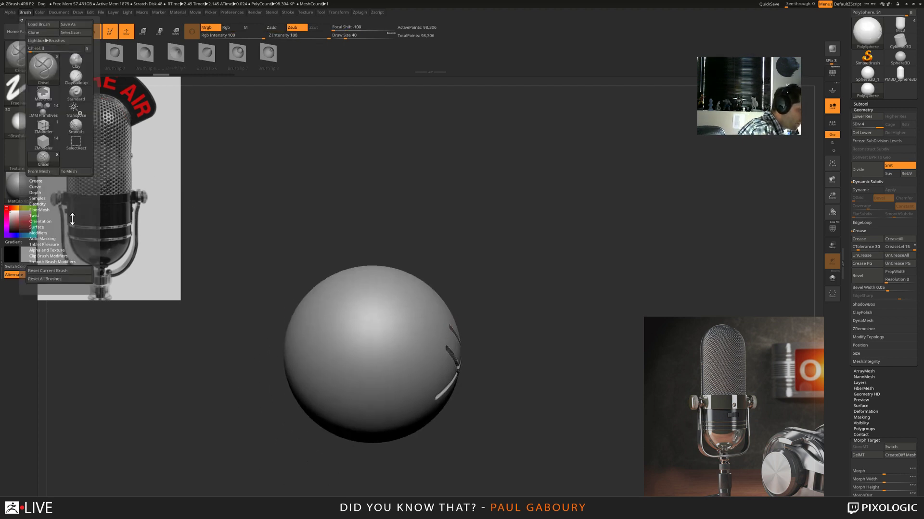
{"action": "left_click", "coordinate": [54, 244]}
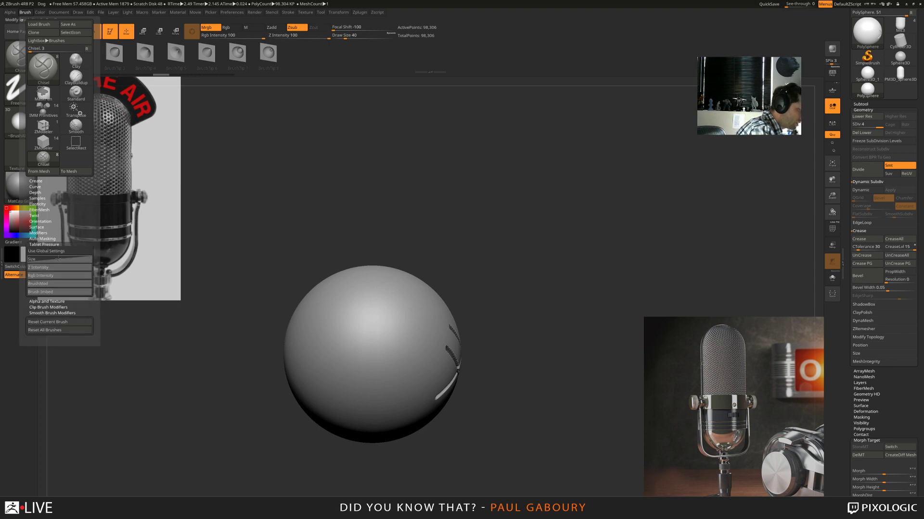
{"action": "left_click", "coordinate": [60, 260]}
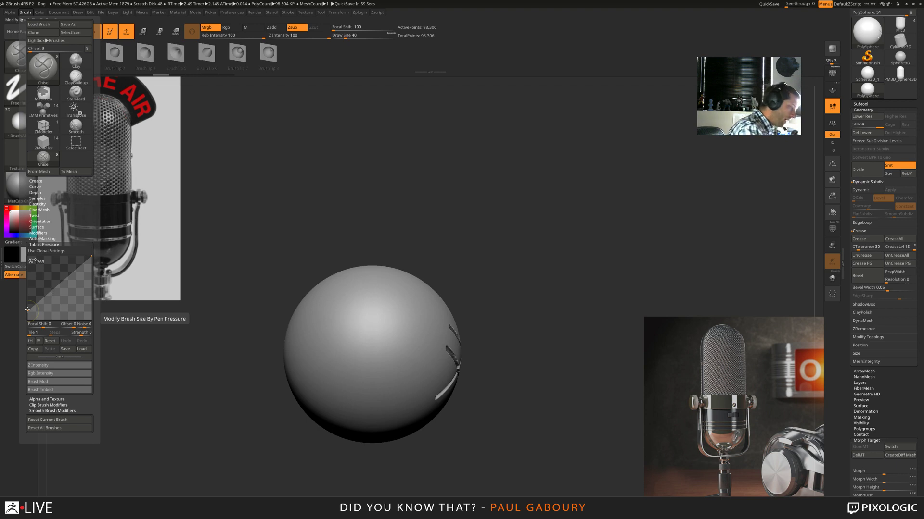
- Flatten the Chisel brush's Size pressure curve at its maximum and carve a connected groove of straight segments around the sphere
{"action": "left_click_drag", "start_coordinate": [27, 310], "coordinate": [28, 256]}
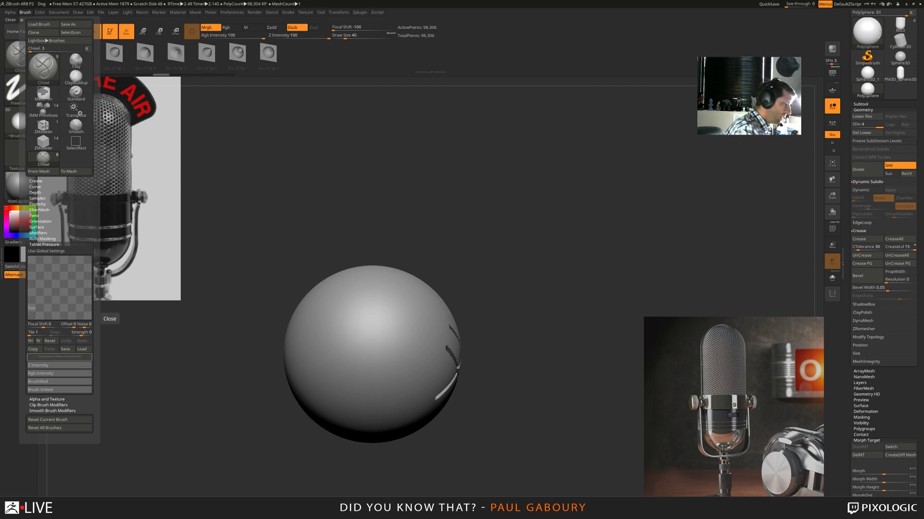
{"action": "left_click_drag", "start_coordinate": [322, 393], "coordinate": [396, 313]}
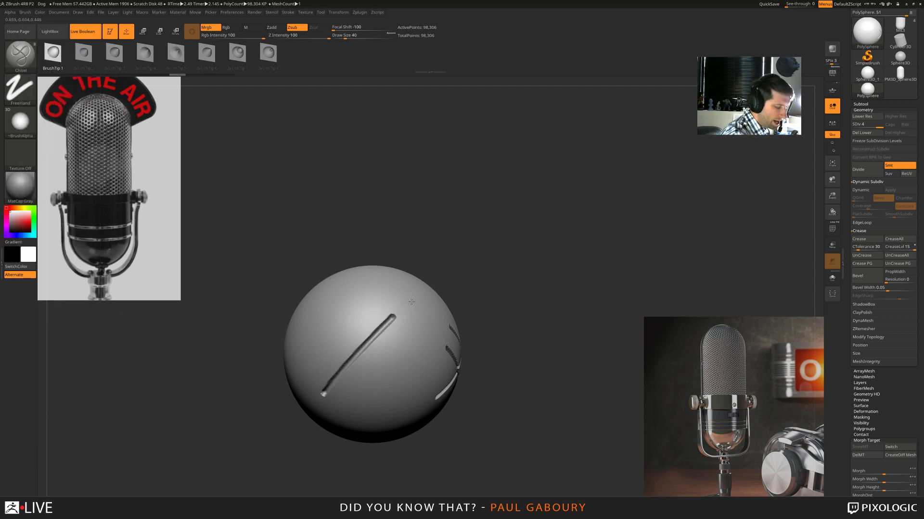
{"action": "right_click_drag", "start_coordinate": [410, 298], "coordinate": [388, 321]}
{"action": "mouse_move", "coordinate": [423, 286]}
{"action": "right_mouse_down"}
{"action": "mouse_move", "coordinate": [410, 316]}
{"action": "mouse_move", "coordinate": [422, 313]}
{"action": "right_mouse_up"}
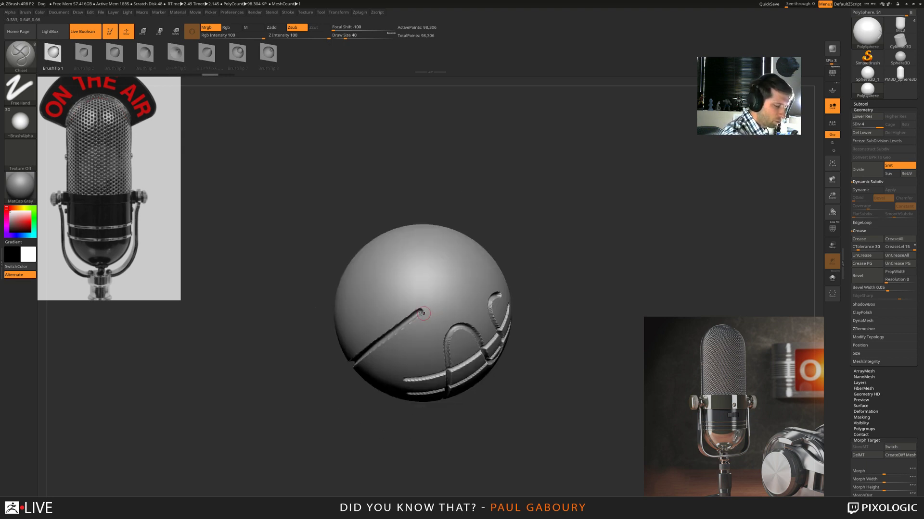
{"action": "left_click_drag", "start_coordinate": [423, 312], "coordinate": [428, 263]}
{"action": "mouse_move", "coordinate": [445, 267]}
{"action": "right_mouse_down"}
{"action": "mouse_move", "coordinate": [431, 265]}
{"action": "mouse_move", "coordinate": [463, 234]}
{"action": "right_mouse_up"}
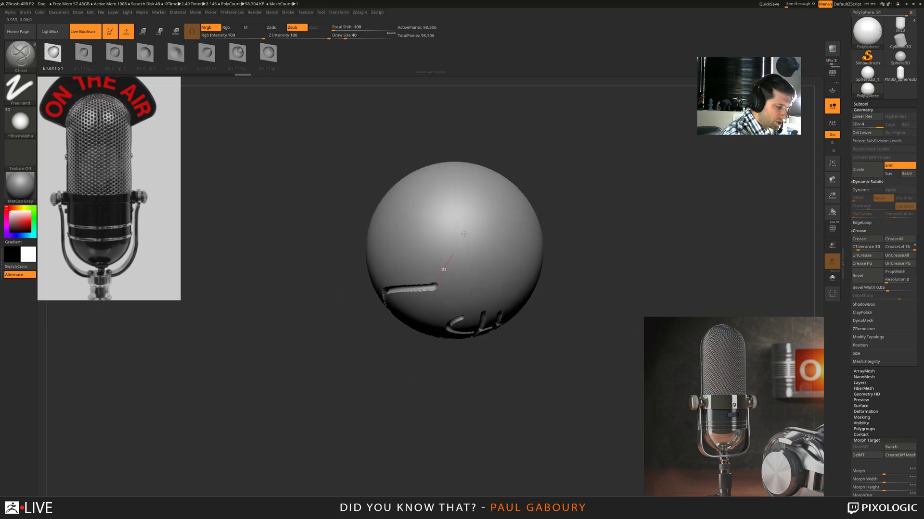
{"action": "left_click_drag", "start_coordinate": [463, 235], "coordinate": [476, 199]}
{"action": "right_click_drag", "start_coordinate": [476, 199], "coordinate": [438, 281]}
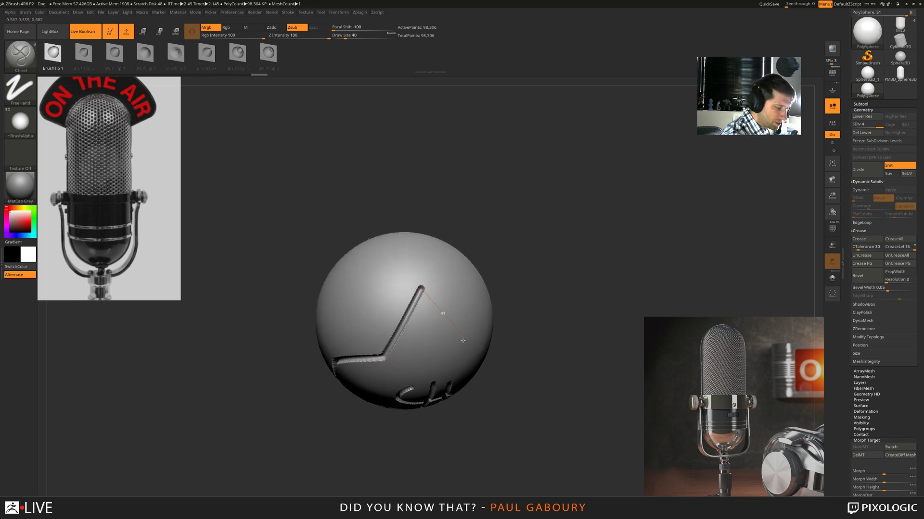
{"action": "right_click_drag", "start_coordinate": [475, 345], "coordinate": [428, 332]}
{"action": "mouse_move", "coordinate": [487, 330]}
{"action": "right_mouse_down", "text": "alt"}
{"action": "mouse_move", "coordinate": [480, 337]}
{"action": "mouse_move", "coordinate": [488, 318]}
{"action": "right_mouse_up", "text": "alt"}
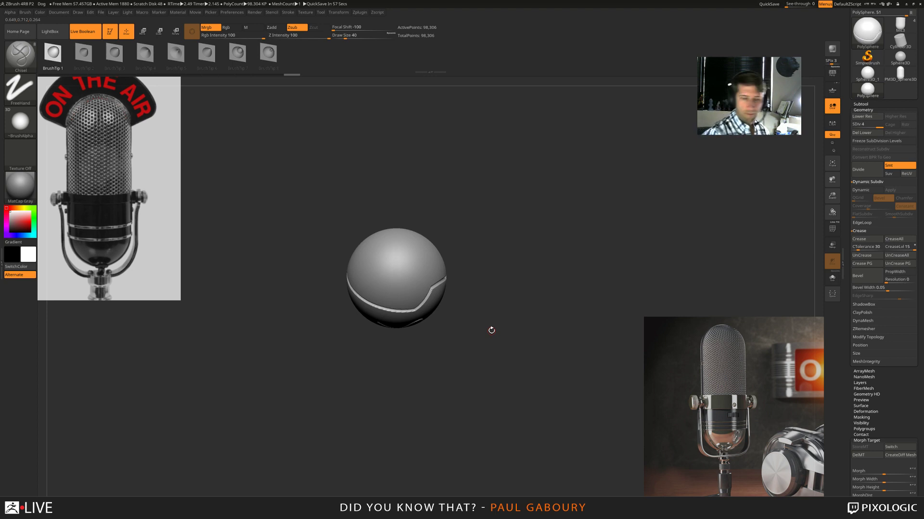
- Switch the active tool to the microphone model Mic3 and frame it in the viewport
{"action": "left_click", "coordinate": [899, 73]}
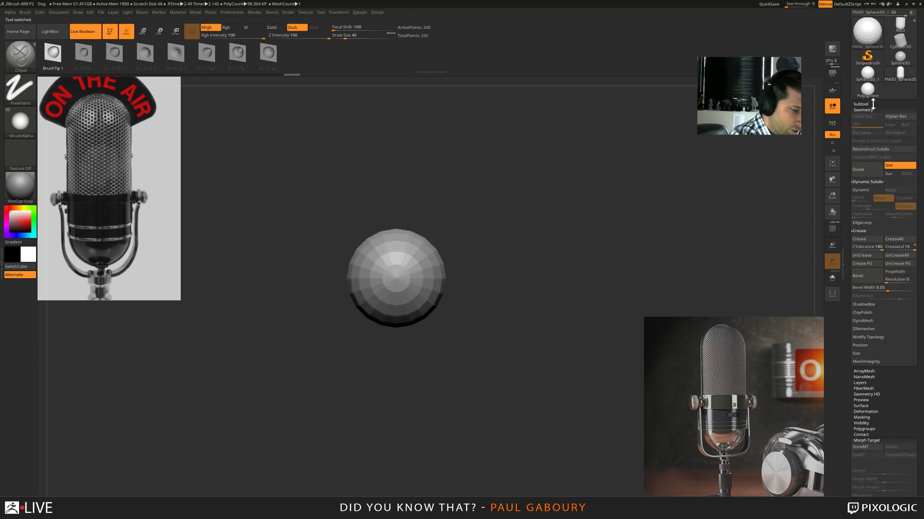
{"action": "left_click_drag", "start_coordinate": [846, 85], "coordinate": [846, 142]}
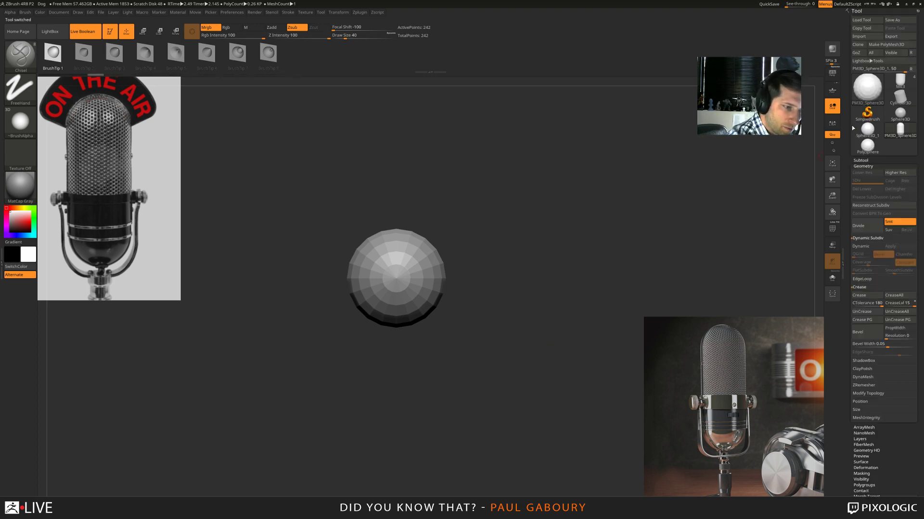
{"action": "left_click", "coordinate": [900, 80]}
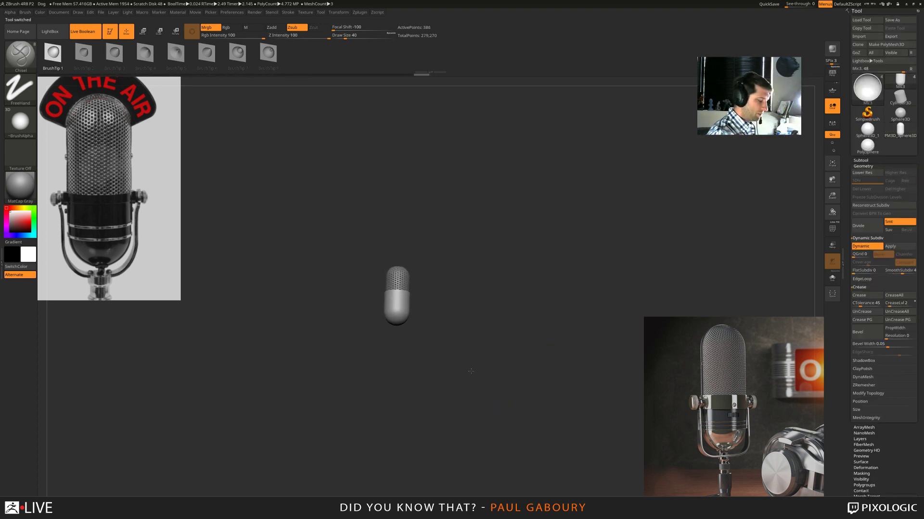
{"action": "mouse_move", "coordinate": [466, 387]}
{"action": "right_mouse_down", "text": "ctrl"}
{"action": "mouse_move", "coordinate": [461, 289]}
{"action": "mouse_move", "coordinate": [516, 382]}
{"action": "right_mouse_up", "text": "ctrl"}
{"action": "left_click_drag", "start_coordinate": [516, 381], "coordinate": [528, 403]}
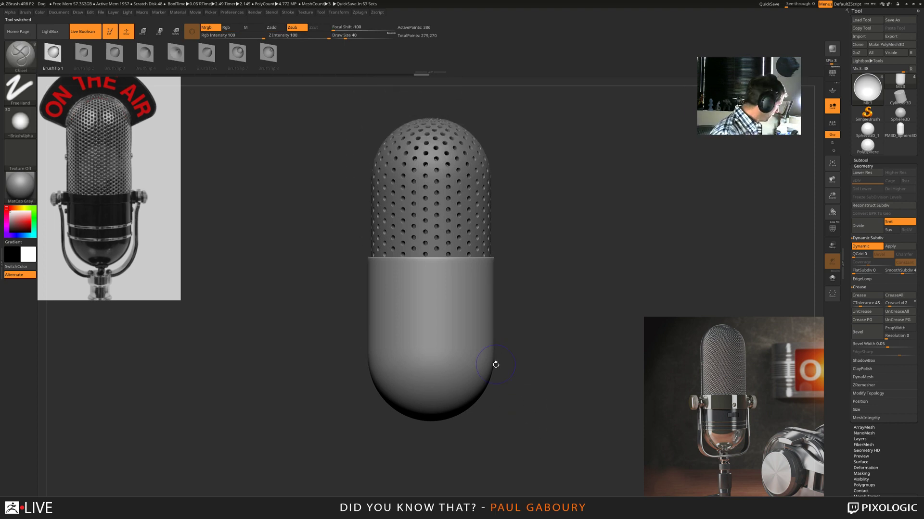
- Show the lower microphone shell's unsmoothed polygons with their wireframe and set the Draw Size to 15
{"action": "key", "text": "shift+f"}
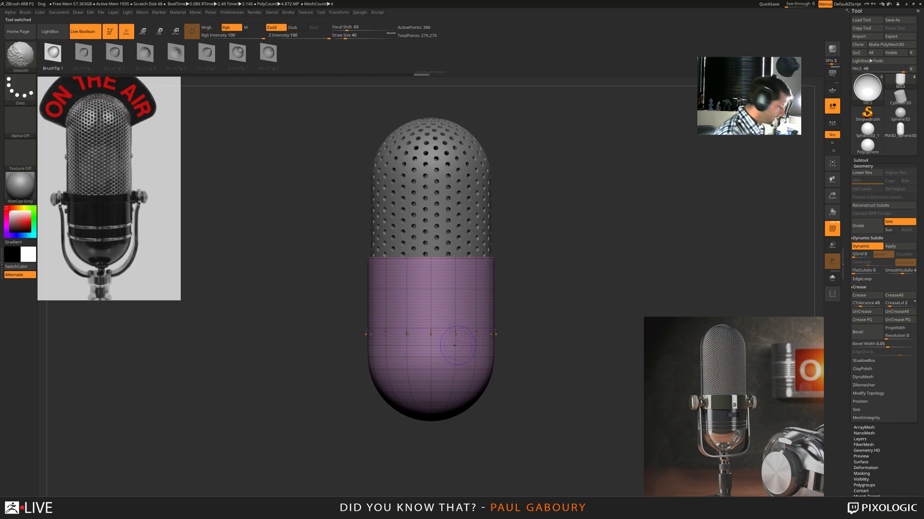
{"action": "key", "text": "shift+d"}
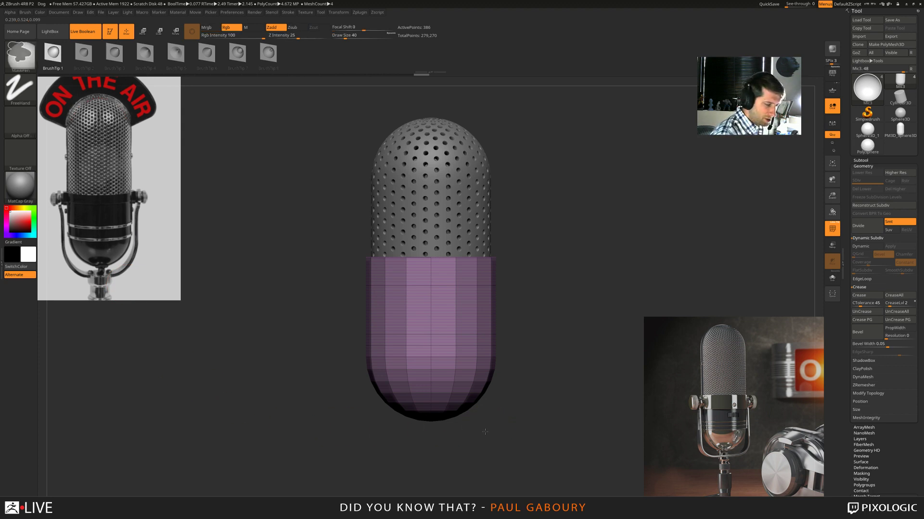
{"action": "left_click_drag", "start_coordinate": [483, 431], "coordinate": [517, 407], "text": "alt"}
{"action": "key", "text": "s"}
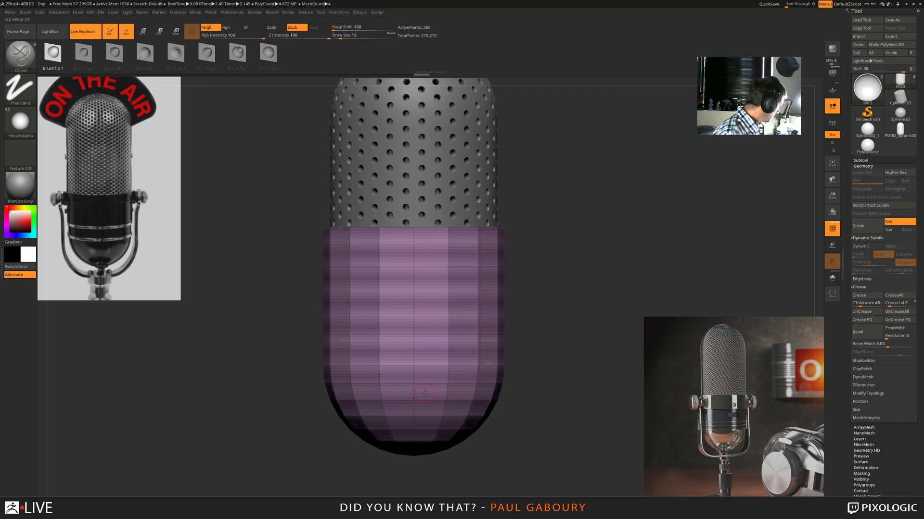
- Choose the ZModeler brush and set its edge action to Slide with EdgeLoop Complete as the target
{"action": "key", "text": "b"}
{"action": "key", "text": "z"}
{"action": "key", "text": "m"}
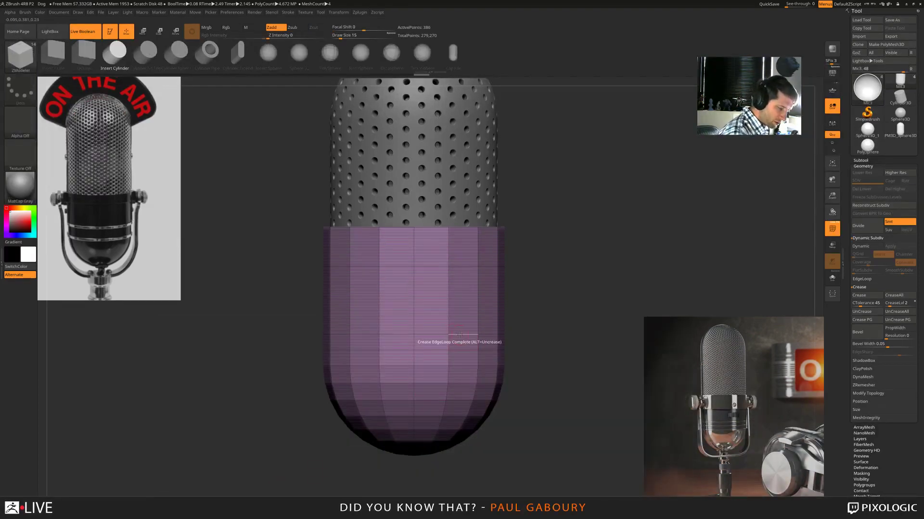
{"action": "key", "text": "space"}
{"action": "left_click", "coordinate": [505, 340]}
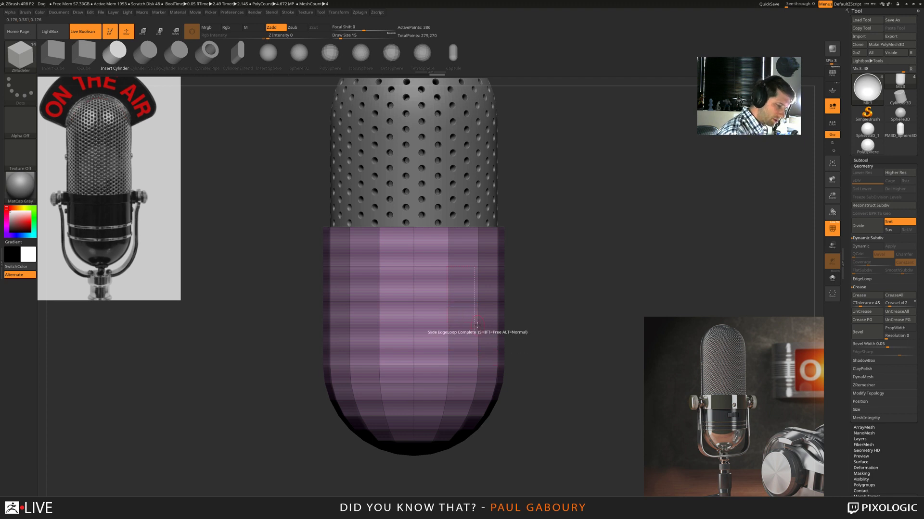
{"action": "left_click_drag", "start_coordinate": [535, 365], "coordinate": [531, 374]}
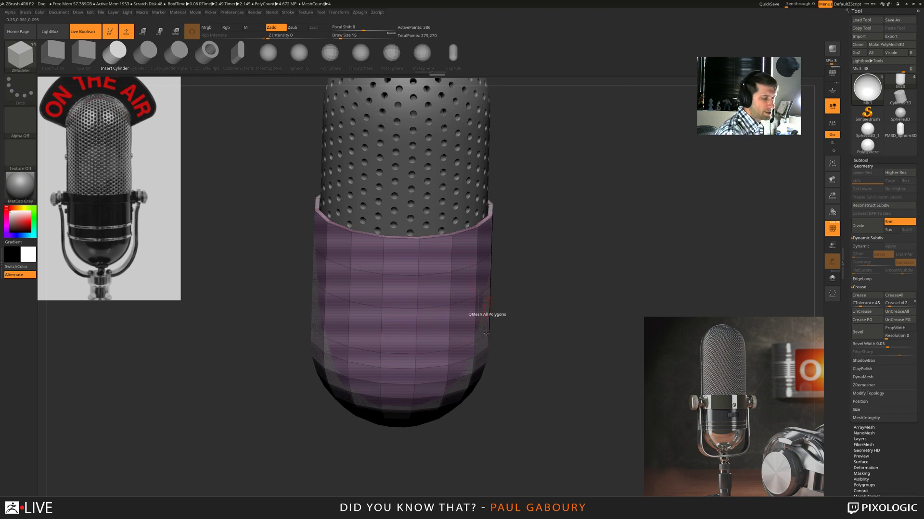
- Solo the lower microphone shell, inspect it from several angles, and temporarily isolate its outer polygroup
{"action": "left_click", "coordinate": [832, 278]}
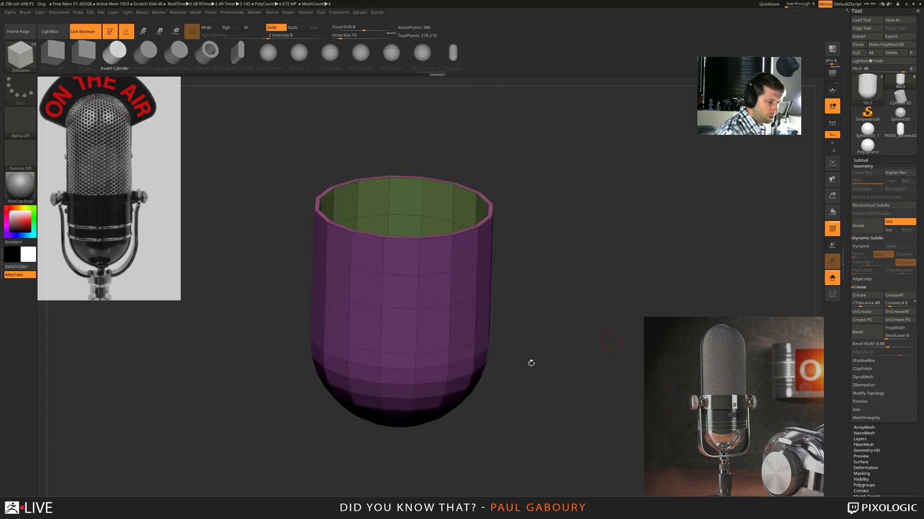
{"action": "left_click_drag", "start_coordinate": [533, 363], "coordinate": [452, 334]}
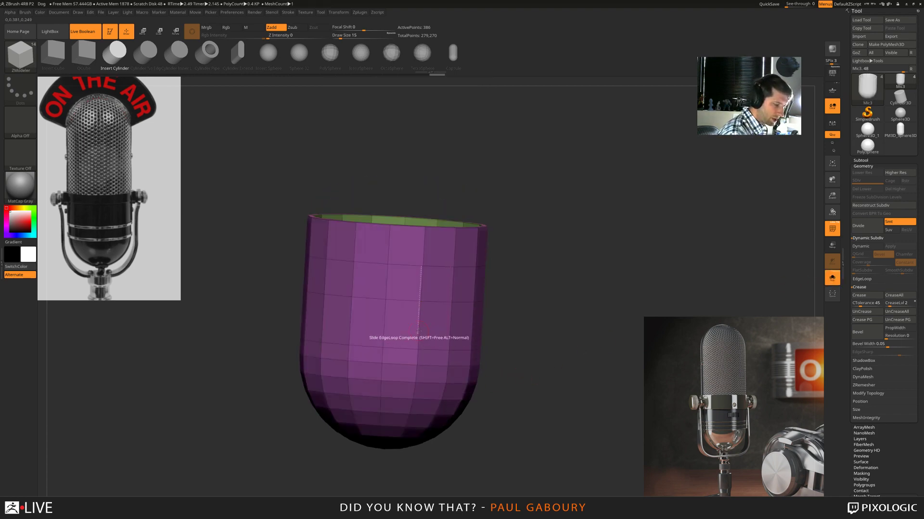
{"action": "right_click_drag", "start_coordinate": [414, 335], "coordinate": [430, 370]}
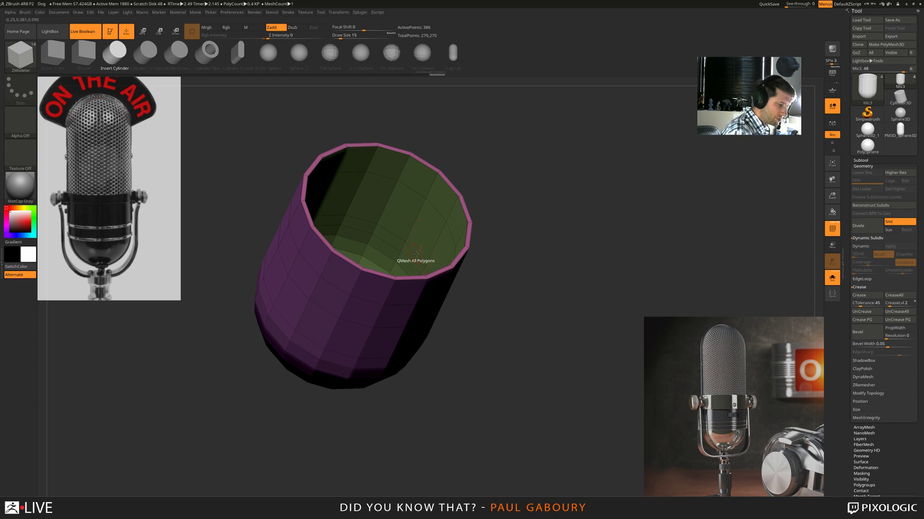
{"action": "right_click_drag", "start_coordinate": [424, 383], "coordinate": [407, 353]}
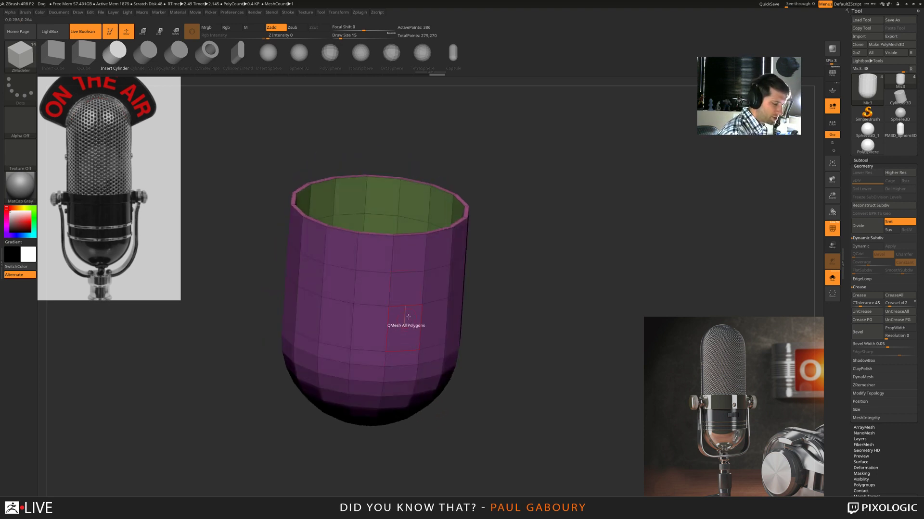
{"action": "right_click_drag", "start_coordinate": [407, 313], "coordinate": [495, 348]}
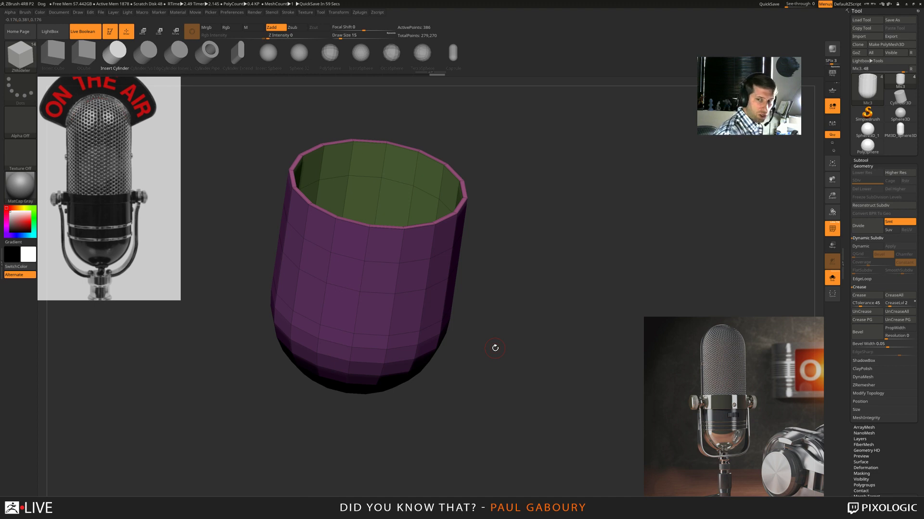
{"action": "left_click", "coordinate": [390, 336]}
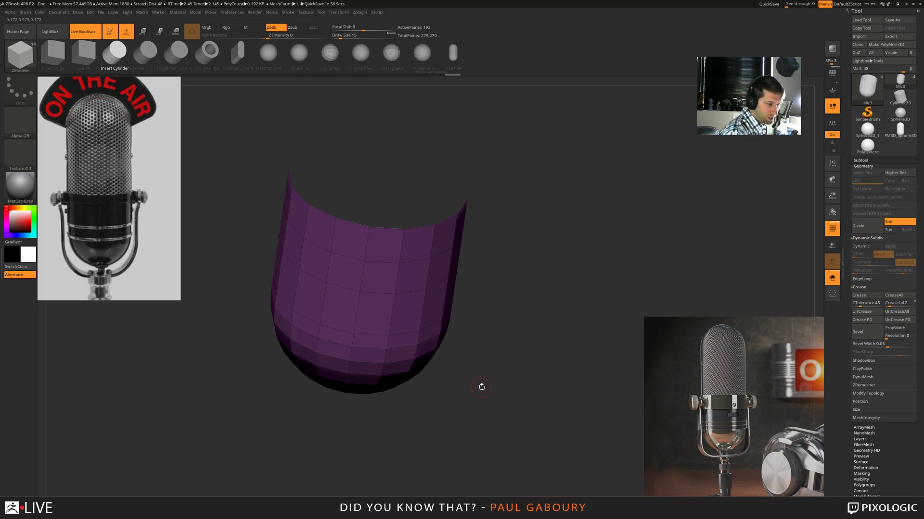
{"action": "key", "text": "ctrl+z"}
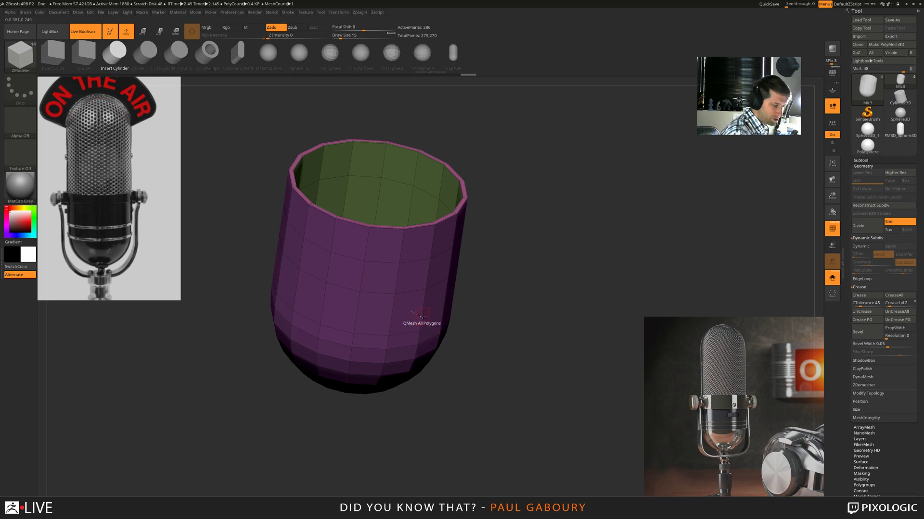
- Insert multiple edge loops around the shell's lower middle with ZModeler, forming three bands in an alternate polygroup
{"action": "key", "text": "space"}
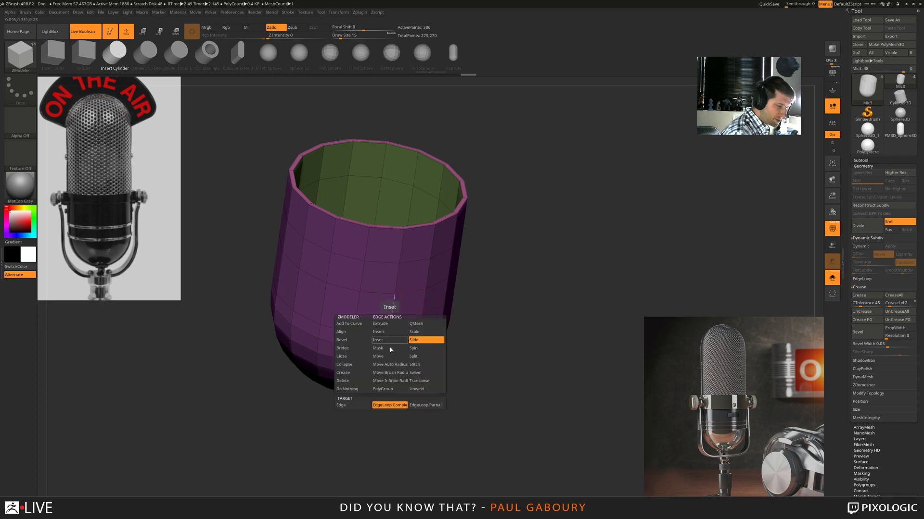
{"action": "left_click", "coordinate": [389, 333]}
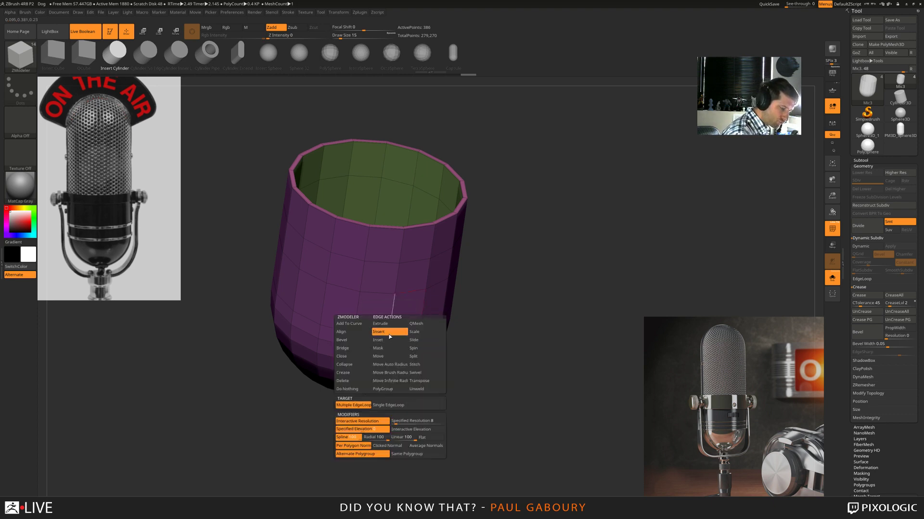
{"action": "left_click", "coordinate": [367, 406]}
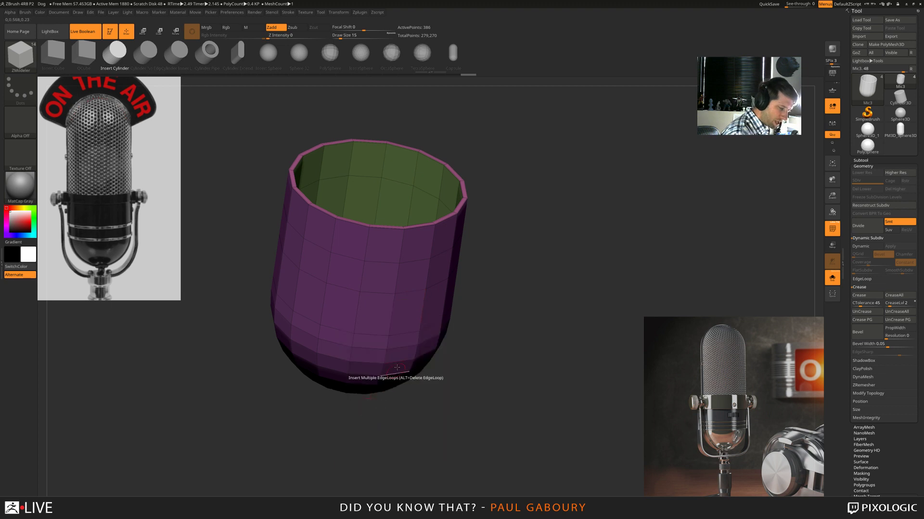
{"action": "left_click_drag", "start_coordinate": [390, 323], "coordinate": [394, 314]}
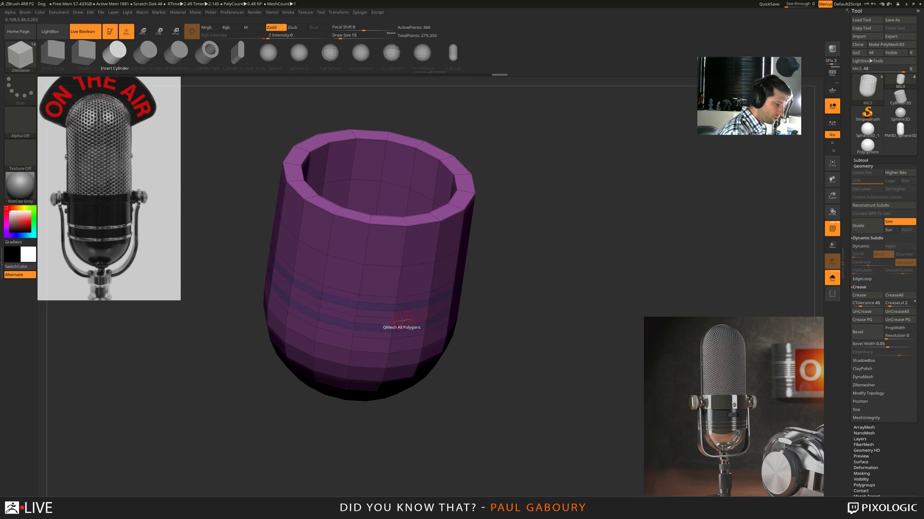
{"action": "key", "text": "ctrl+z"}
{"action": "key", "text": "ctrl+z"}
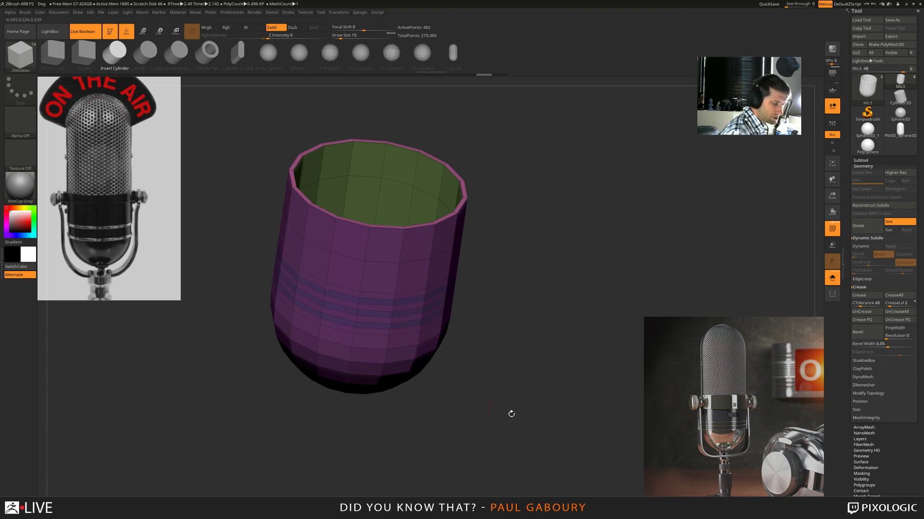
- Set the ZModeler QMesh polygon action to target Polygroup All and extrude the three bands together
{"action": "mouse_move", "coordinate": [493, 407]}
{"action": "left_mouse_down"}
{"action": "mouse_move", "coordinate": [501, 414]}
{"action": "mouse_move", "coordinate": [485, 419]}
{"action": "mouse_move", "coordinate": [505, 421]}
{"action": "mouse_move", "coordinate": [491, 425]}
{"action": "mouse_move", "coordinate": [493, 399]}
{"action": "left_mouse_up"}
{"action": "right_click_drag", "start_coordinate": [485, 383], "coordinate": [490, 394], "text": "ctrl"}
{"action": "left_click_drag", "start_coordinate": [489, 394], "coordinate": [449, 308]}
{"action": "key", "text": "space"}
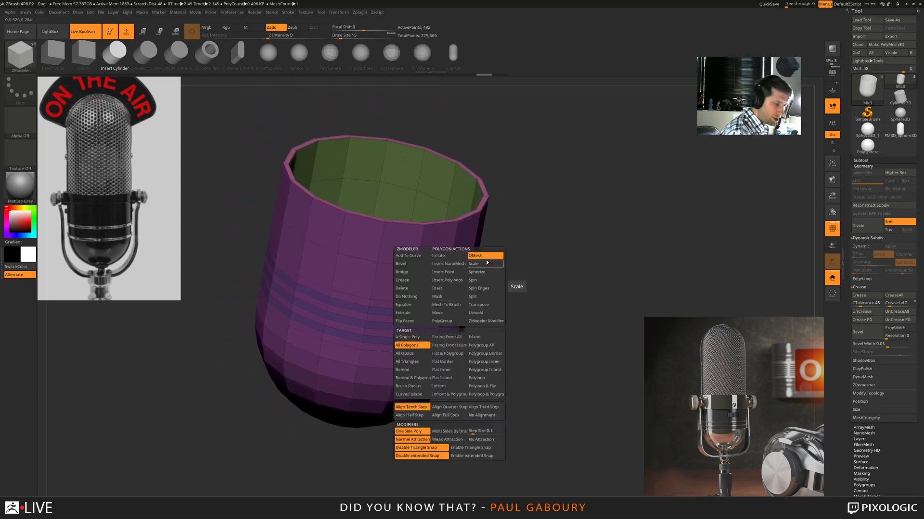
{"action": "left_click", "coordinate": [487, 344]}
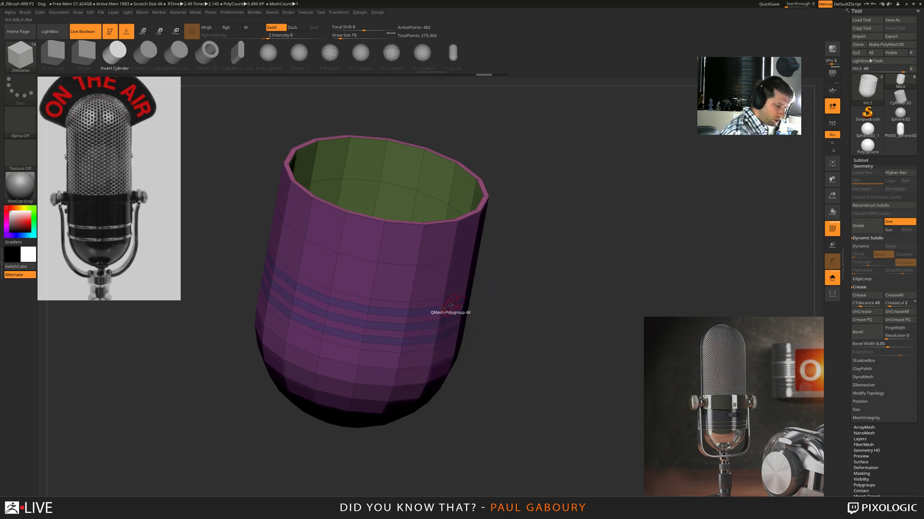
{"action": "left_click_drag", "start_coordinate": [451, 307], "coordinate": [449, 305]}
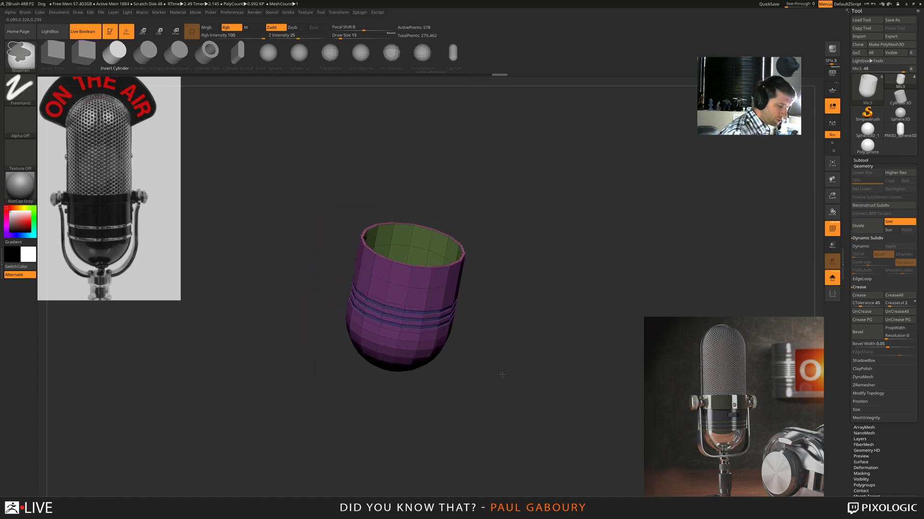
- Hide the wireframe and preview the banded shell smoothed with Dynamic Subdiv from the front
{"action": "mouse_move", "coordinate": [497, 374]}
{"action": "left_mouse_down", "text": "shift"}
{"action": "mouse_move", "coordinate": [504, 385]}
{"action": "mouse_move", "coordinate": [514, 379]}
{"action": "left_mouse_up", "text": "shift"}
{"action": "key", "text": "shift+f"}
{"action": "key", "text": "d"}
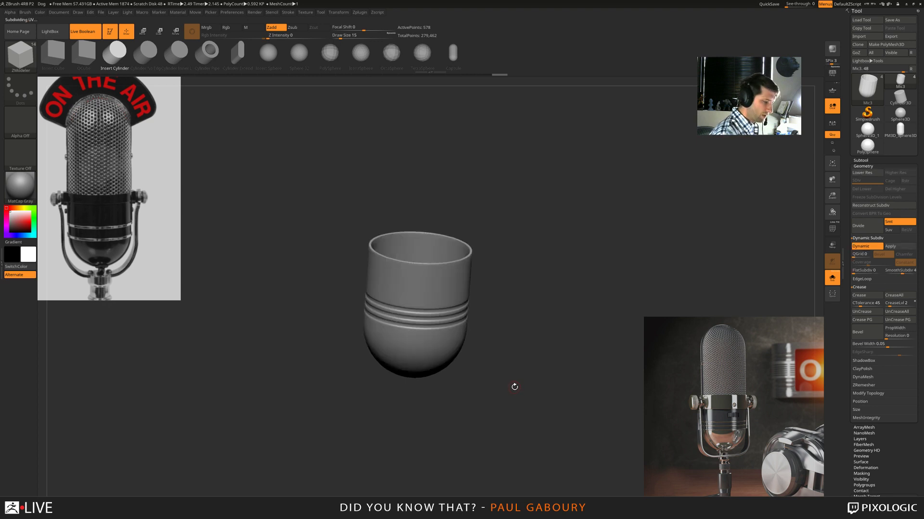
{"action": "left_click_drag", "start_coordinate": [502, 412], "coordinate": [494, 390], "text": "shift"}
{"action": "right_click_drag", "start_coordinate": [494, 390], "coordinate": [486, 386], "text": "ctrl"}
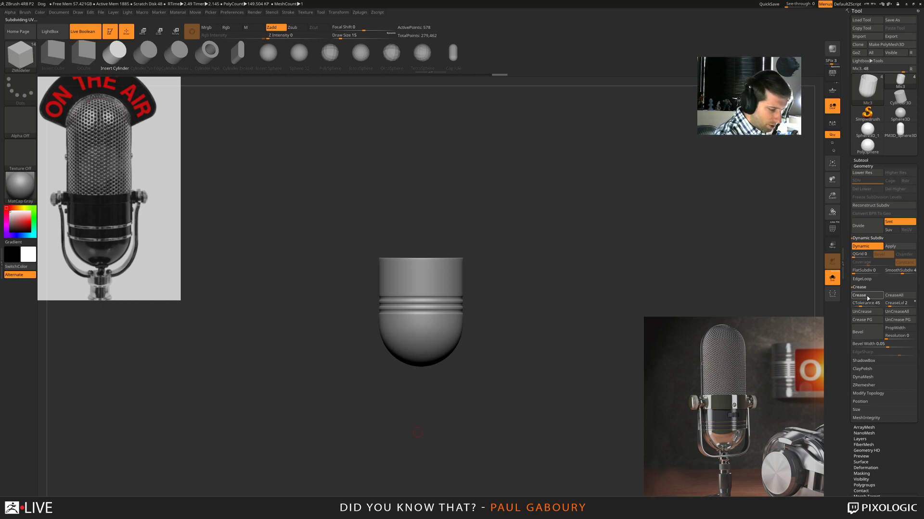
- Crease the shell's sharp edges by the crease tolerance and display its polygon wireframe again
{"action": "left_click", "coordinate": [868, 296]}
{"action": "left_click_drag", "start_coordinate": [495, 374], "coordinate": [498, 367]}
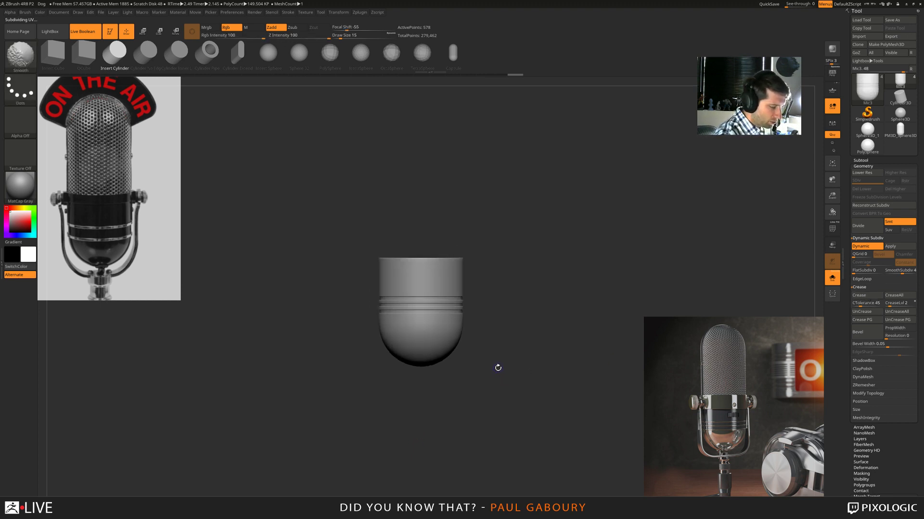
{"action": "mouse_move", "coordinate": [497, 368]}
{"action": "right_mouse_down", "text": "alt"}
{"action": "mouse_move", "coordinate": [505, 385]}
{"action": "mouse_move", "coordinate": [499, 367]}
{"action": "mouse_move", "coordinate": [504, 380]}
{"action": "mouse_move", "coordinate": [498, 372]}
{"action": "mouse_move", "coordinate": [516, 352]}
{"action": "right_mouse_up", "text": "alt"}
{"action": "key", "text": "shift+f"}
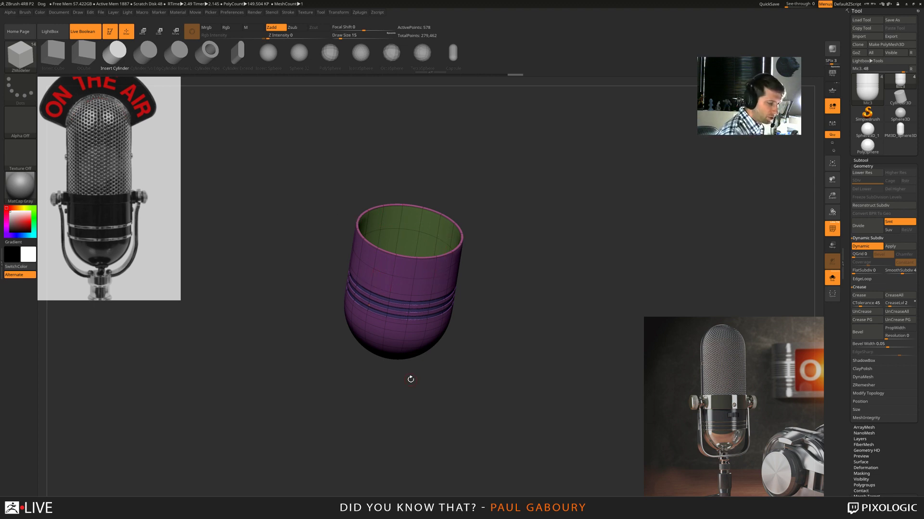
- Hide the shell's inner wall and rim, keeping only the outer surface and bands visible, and delete the hidden geometry
{"action": "mouse_move", "coordinate": [410, 379]}
{"action": "right_mouse_down"}
{"action": "mouse_move", "coordinate": [499, 367]}
{"action": "mouse_move", "coordinate": [484, 363]}
{"action": "right_mouse_up"}
{"action": "right_click_drag", "start_coordinate": [426, 292], "coordinate": [429, 297], "text": "ctrl"}
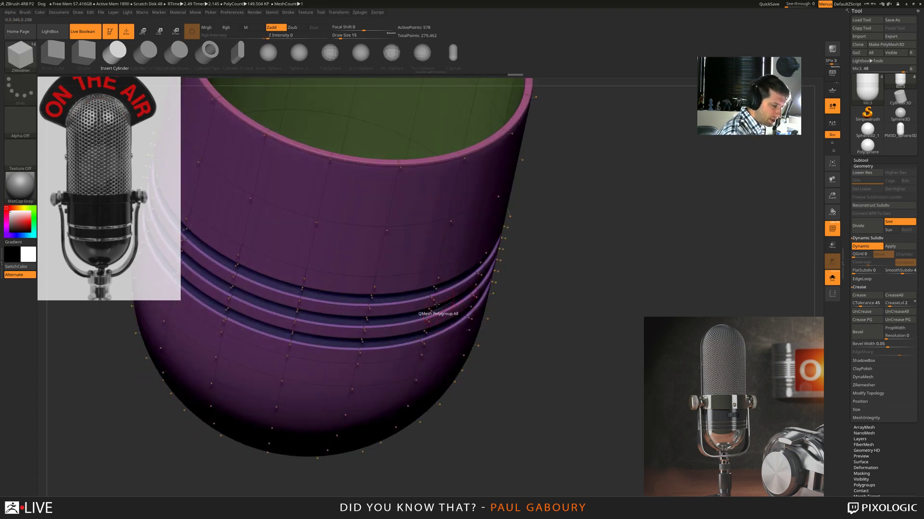
{"action": "left_click", "coordinate": [432, 299], "text": "ctrl+shift"}
{"action": "left_click", "coordinate": [524, 390], "text": "ctrl+shift"}
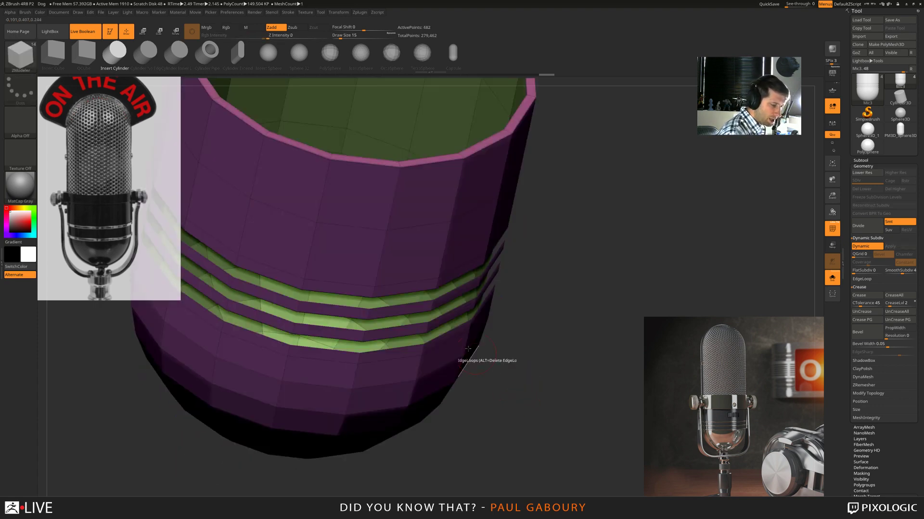
{"action": "left_click", "coordinate": [432, 312], "text": "ctrl+shift"}
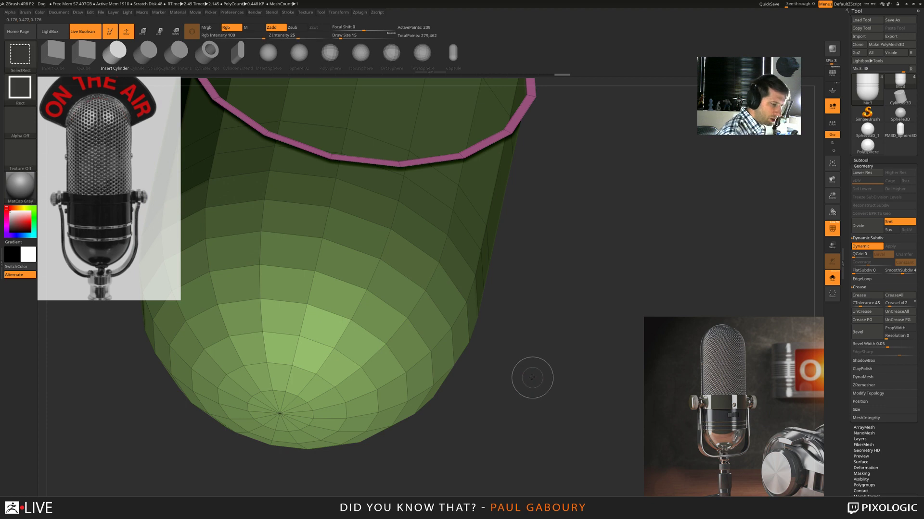
{"action": "left_click", "coordinate": [553, 412], "text": "ctrl+shift"}
{"action": "right_click_drag", "start_coordinate": [553, 412], "coordinate": [520, 388], "text": "ctrl"}
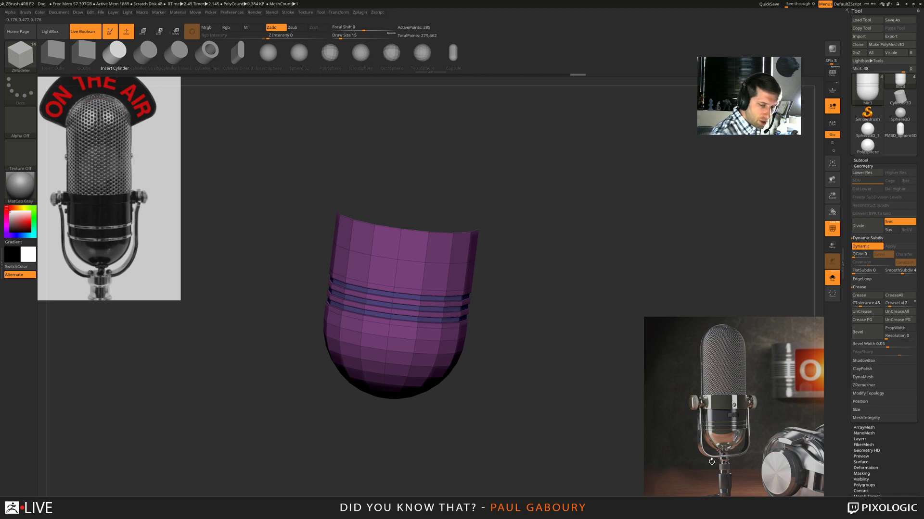
{"action": "left_click", "coordinate": [875, 394]}
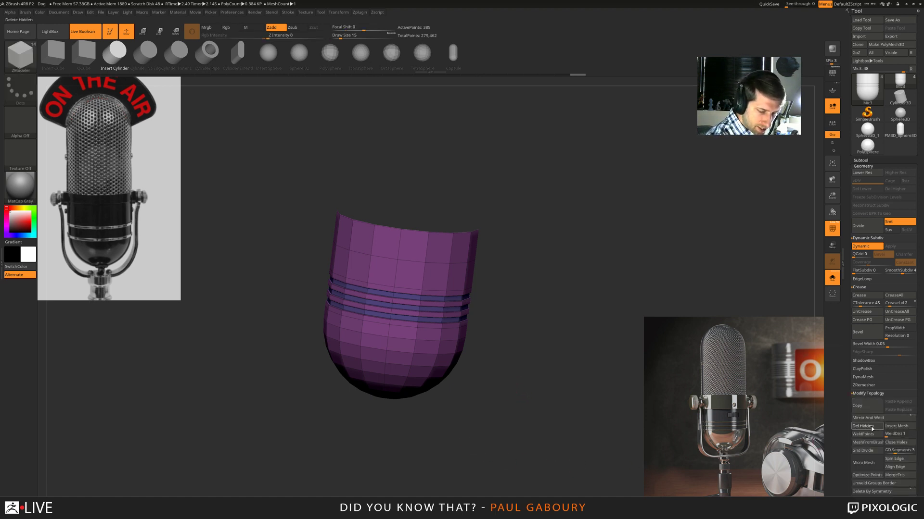
{"action": "left_click", "coordinate": [859, 427]}
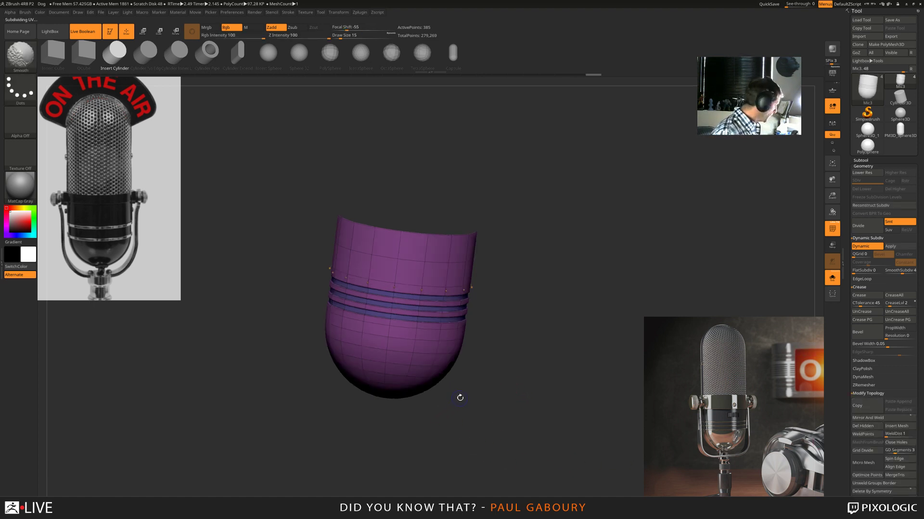
- Try to thicken the unsmoothed outer shell with the ZModeler QMesh polygon action targeting All Polygons
{"action": "key", "text": "shift+d"}
{"action": "key", "text": "shift+f"}
{"action": "left_click_drag", "start_coordinate": [476, 375], "coordinate": [497, 393]}
{"action": "key", "text": "shift+f"}
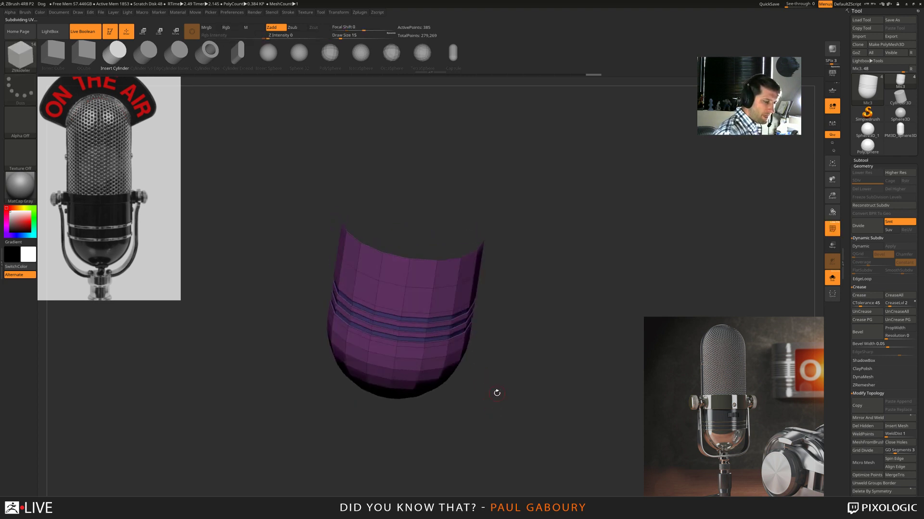
{"action": "key", "text": "space"}
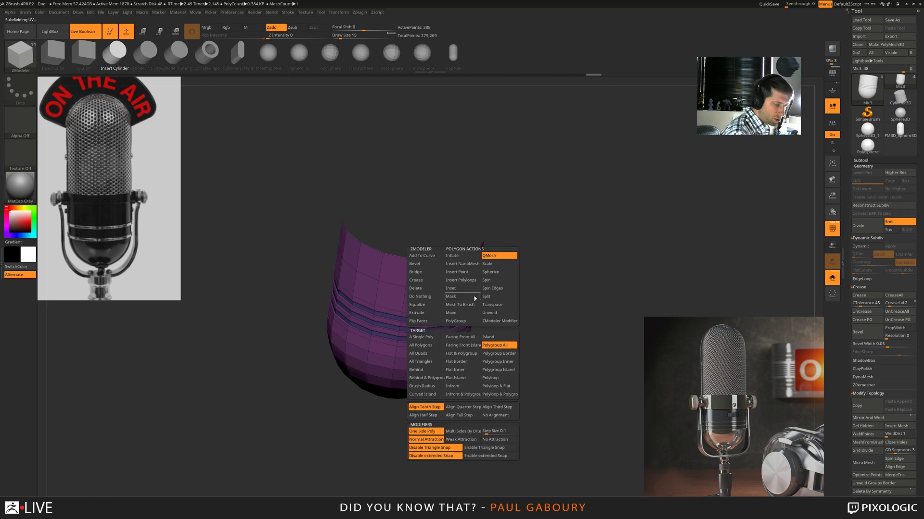
{"action": "left_click", "coordinate": [440, 345]}
{"action": "mouse_move", "coordinate": [456, 304]}
{"action": "left_mouse_down"}
{"action": "mouse_move", "coordinate": [455, 293]}
{"action": "mouse_move", "coordinate": [473, 297]}
{"action": "mouse_move", "coordinate": [457, 295]}
{"action": "left_mouse_up"}
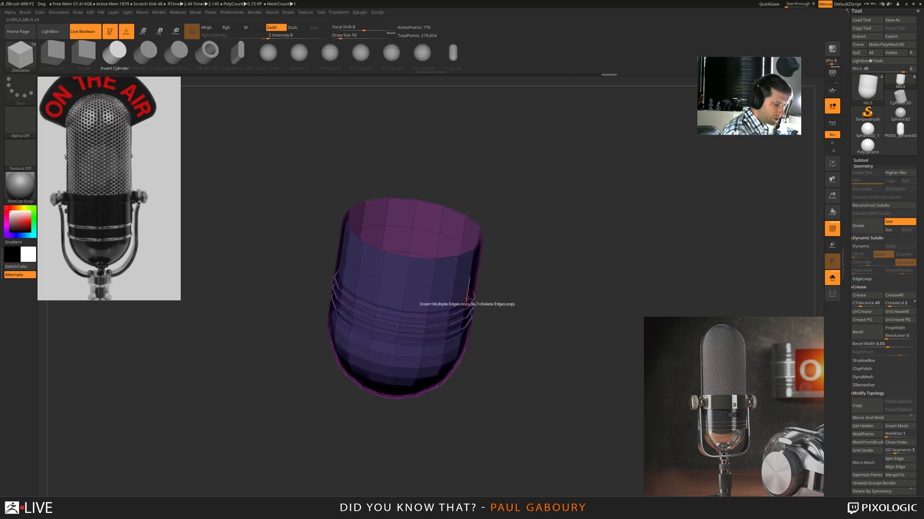
{"action": "key", "text": "d"}
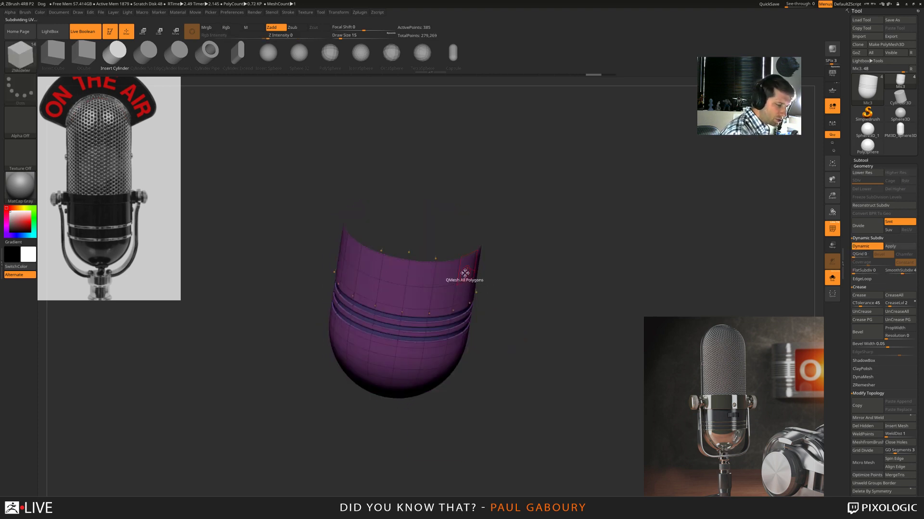
- Set the ZModeler polygon action to Extrude with target All Polygons and extrude the shell to give it wall thickness
{"action": "key", "text": "space"}
{"action": "left_click", "coordinate": [418, 312]}
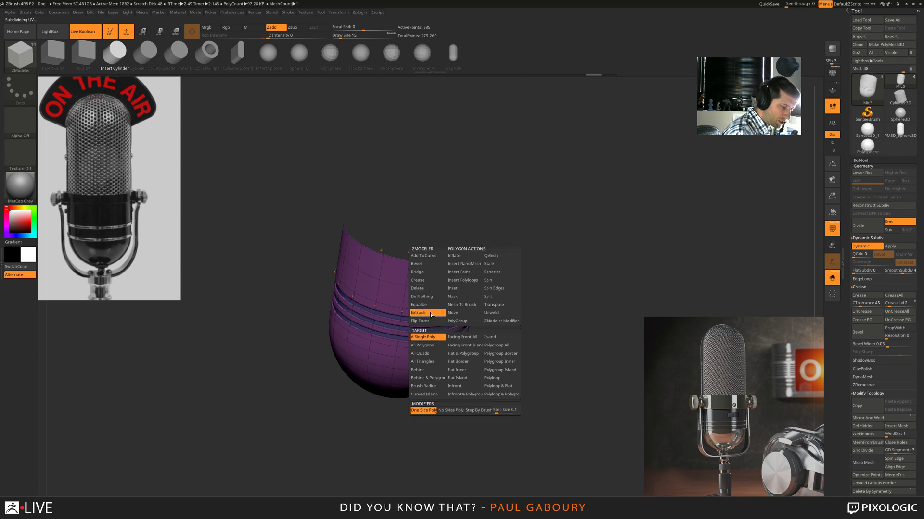
{"action": "left_click", "coordinate": [449, 354]}
{"action": "left_click_drag", "start_coordinate": [447, 282], "coordinate": [458, 275]}
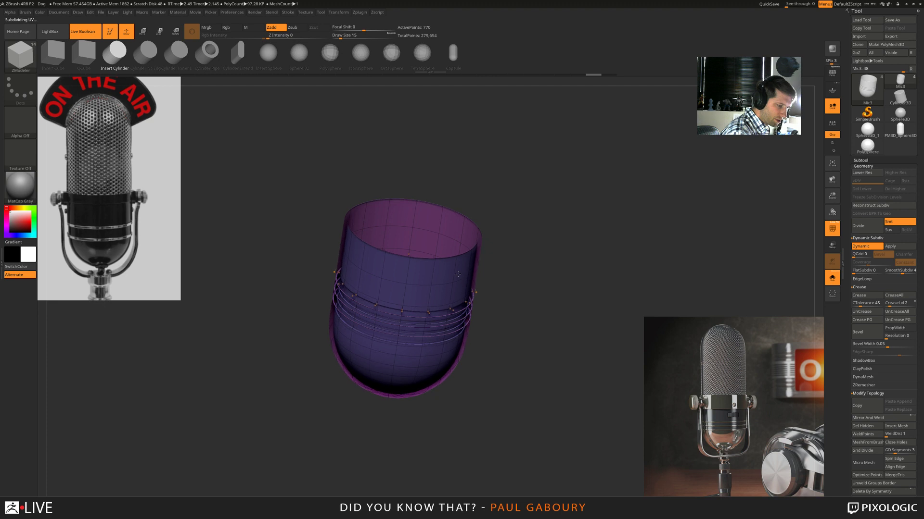
{"action": "left_click_drag", "start_coordinate": [458, 417], "coordinate": [492, 377]}
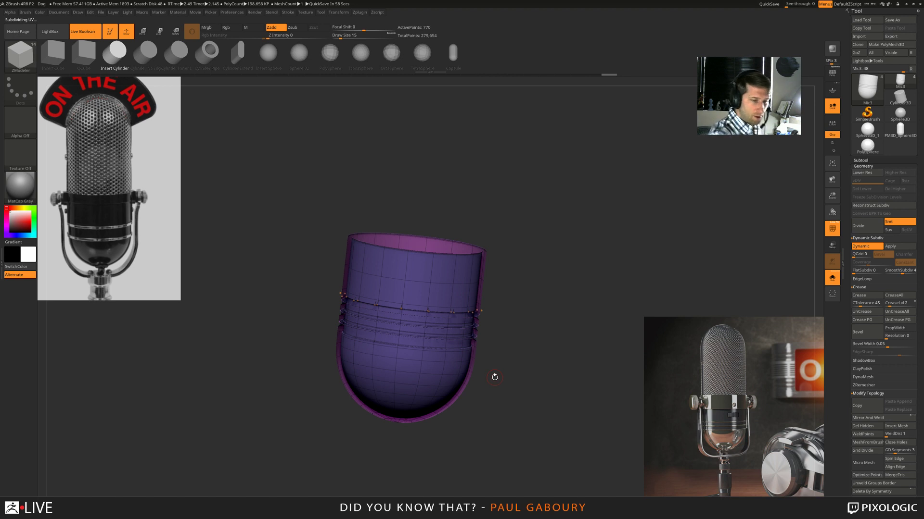
- Flip the shell's normals in the Display Properties and hide the polygon wireframe
{"action": "left_click", "coordinate": [862, 166]}
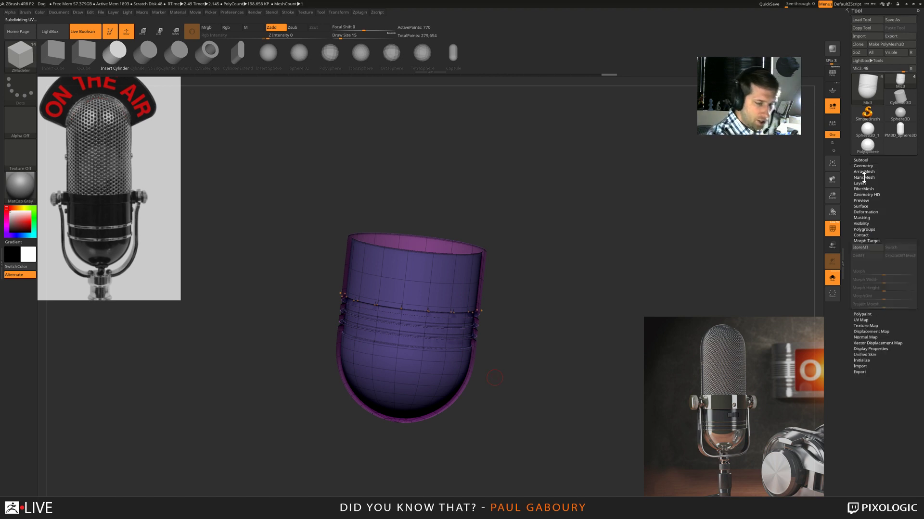
{"action": "left_click", "coordinate": [868, 241]}
{"action": "left_click", "coordinate": [873, 282]}
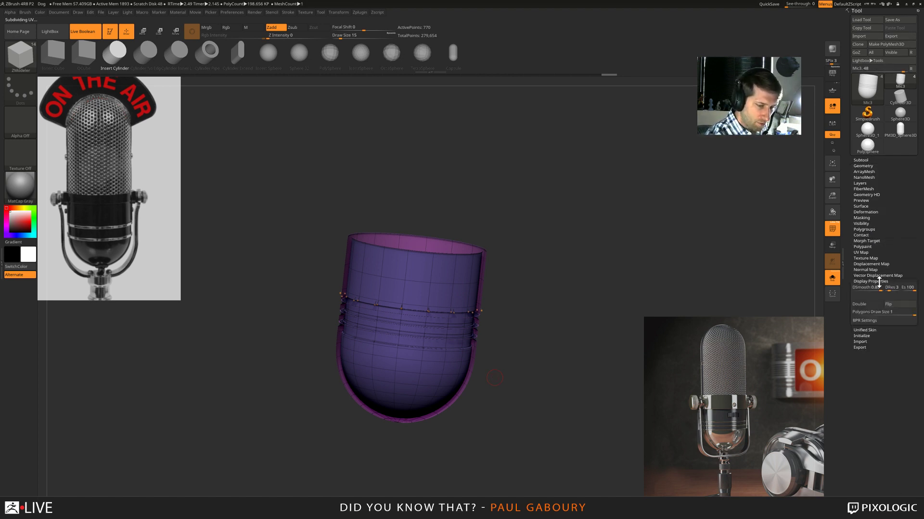
{"action": "left_click", "coordinate": [897, 306]}
{"action": "left_click_drag", "start_coordinate": [531, 391], "coordinate": [536, 415]}
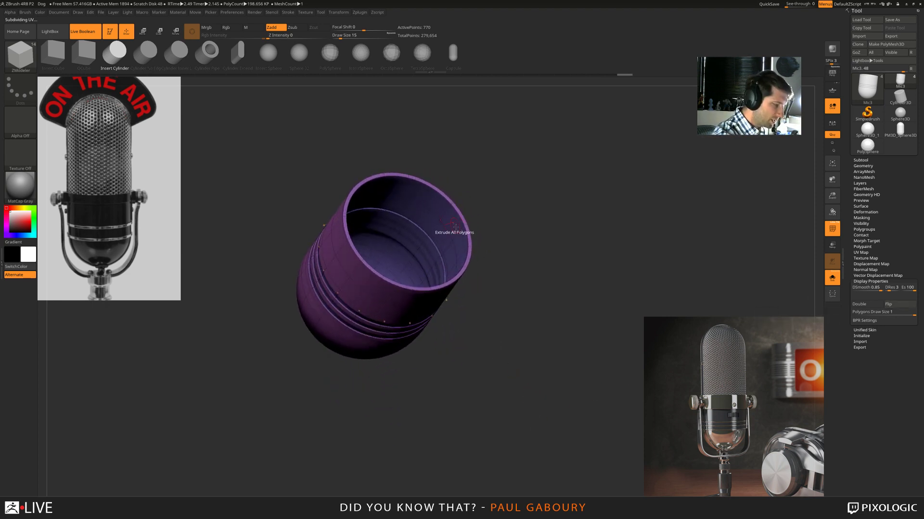
{"action": "left_click_drag", "start_coordinate": [536, 382], "coordinate": [542, 348]}
{"action": "key", "text": "shift+f"}
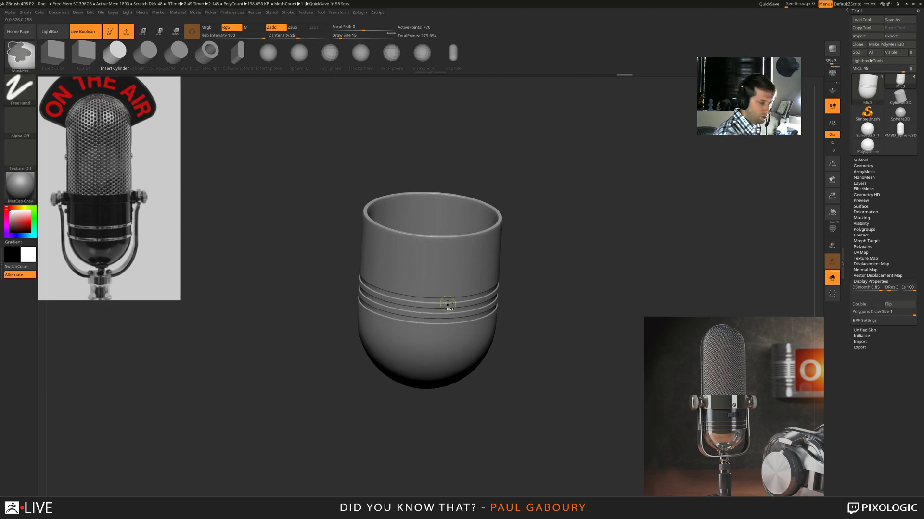
- Turn off the smoothing preview and bevel five edge loops along the three bands with ZModeler's Bevel EdgeLoop Complete
{"action": "right_click_drag", "start_coordinate": [448, 308], "coordinate": [495, 389], "text": "ctrl"}
{"action": "key", "text": "shift+f"}
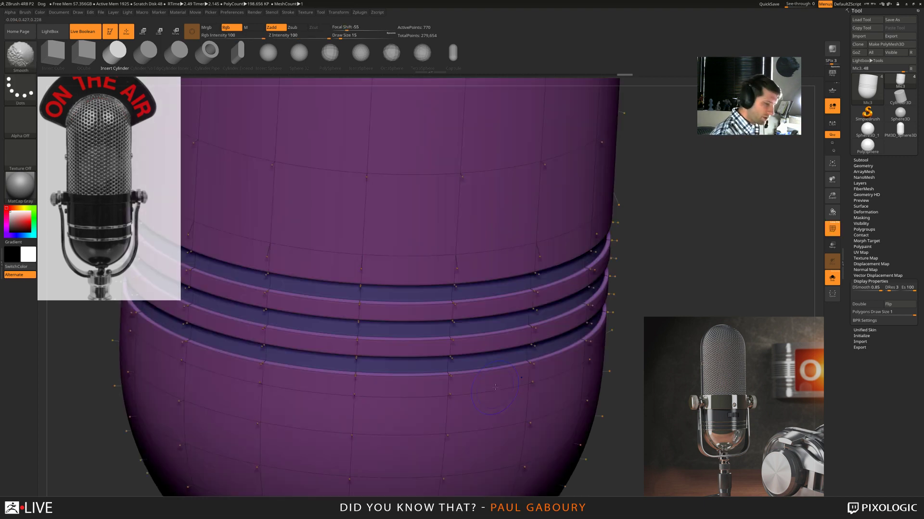
{"action": "key", "text": "b"}
{"action": "key", "text": "z"}
{"action": "key", "text": "m"}
{"action": "key", "text": "shift+d"}
{"action": "key", "text": "space"}
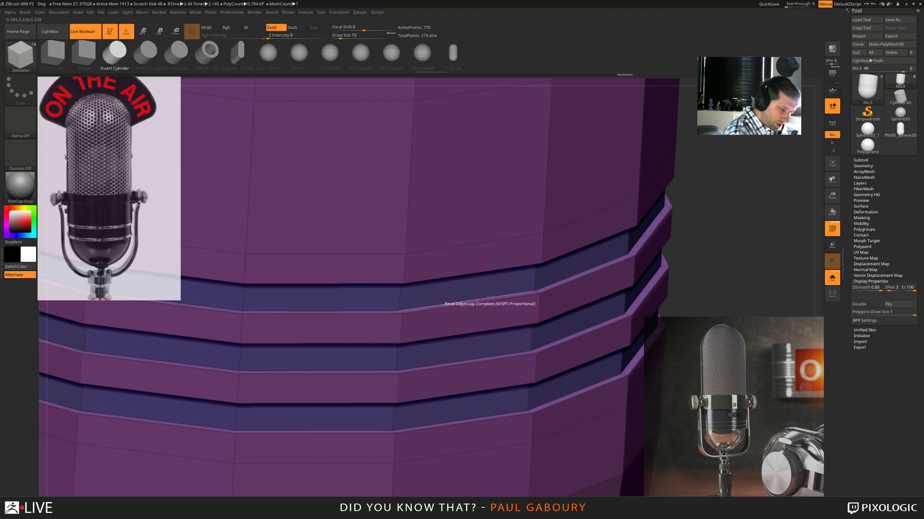
{"action": "left_click_drag", "start_coordinate": [489, 300], "coordinate": [491, 299]}
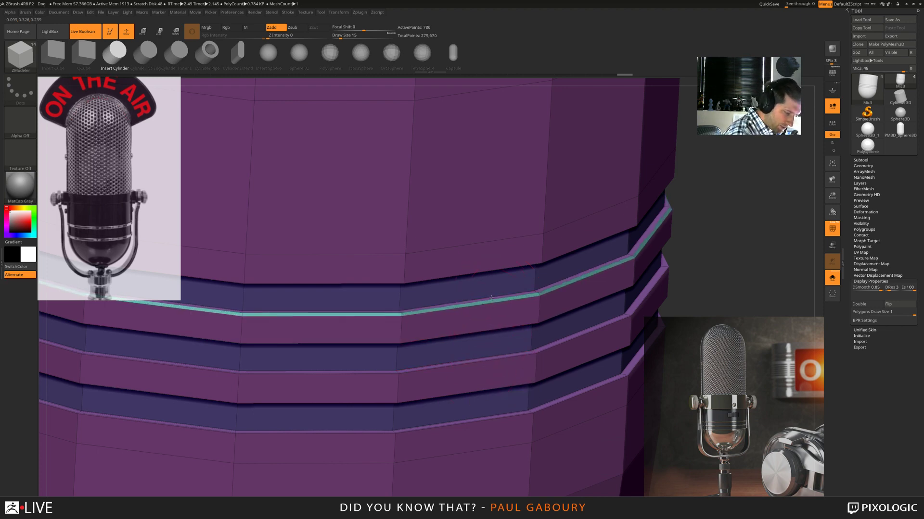
{"action": "left_click", "coordinate": [482, 368]}
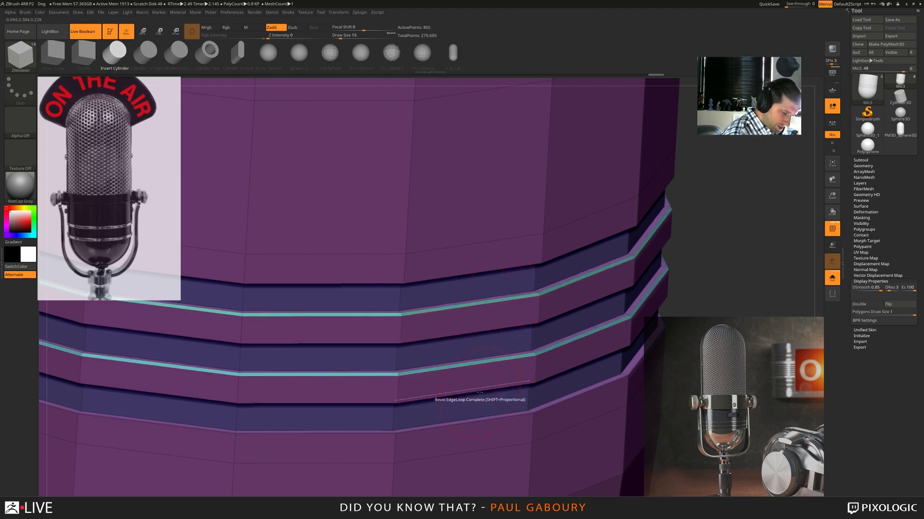
{"action": "left_click", "coordinate": [480, 391]}
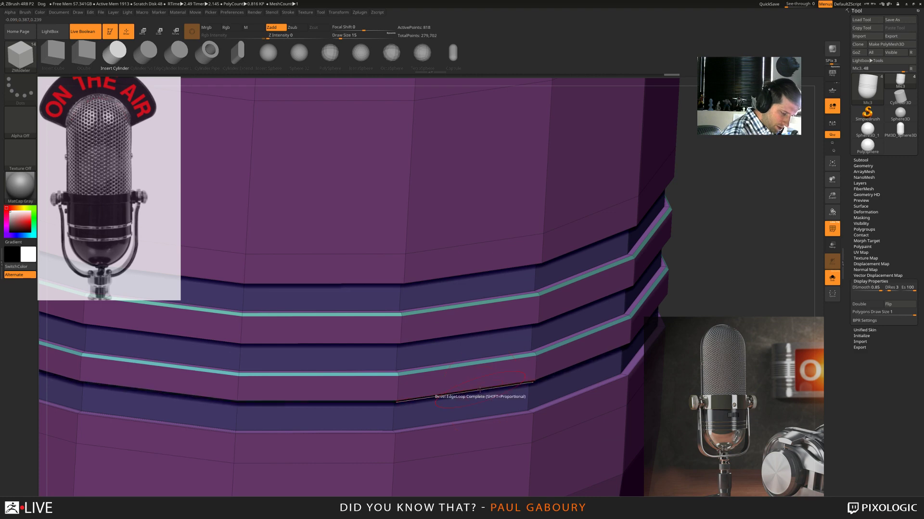
{"action": "left_click", "coordinate": [480, 421]}
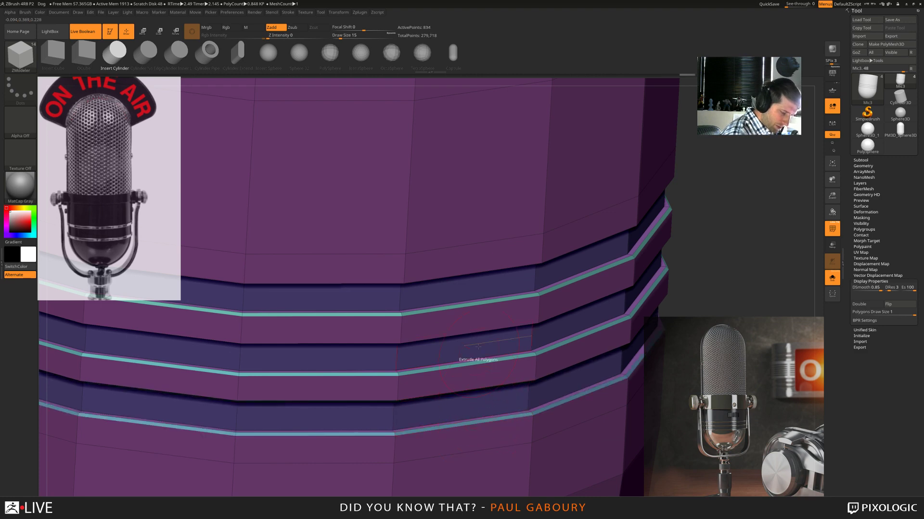
{"action": "left_click", "coordinate": [458, 274]}
- Turn Dynamic Subdiv on and hide the wireframe to preview the whole bevelled shell smoothed
{"action": "key", "text": "f"}
{"action": "right_click_drag", "start_coordinate": [478, 337], "coordinate": [478, 332], "text": "ctrl"}
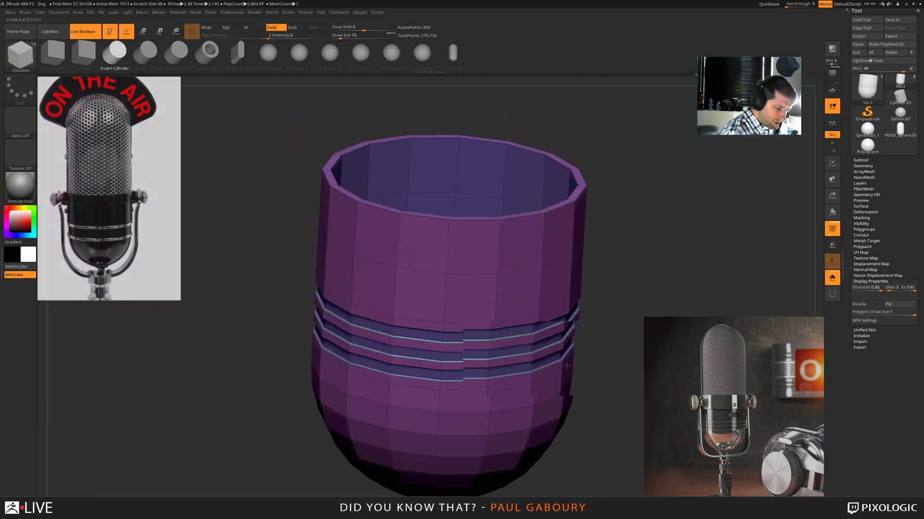
{"action": "right_click_drag", "start_coordinate": [582, 374], "coordinate": [555, 357], "text": "alt"}
{"action": "key", "text": "d"}
{"action": "key", "text": "shift+f"}
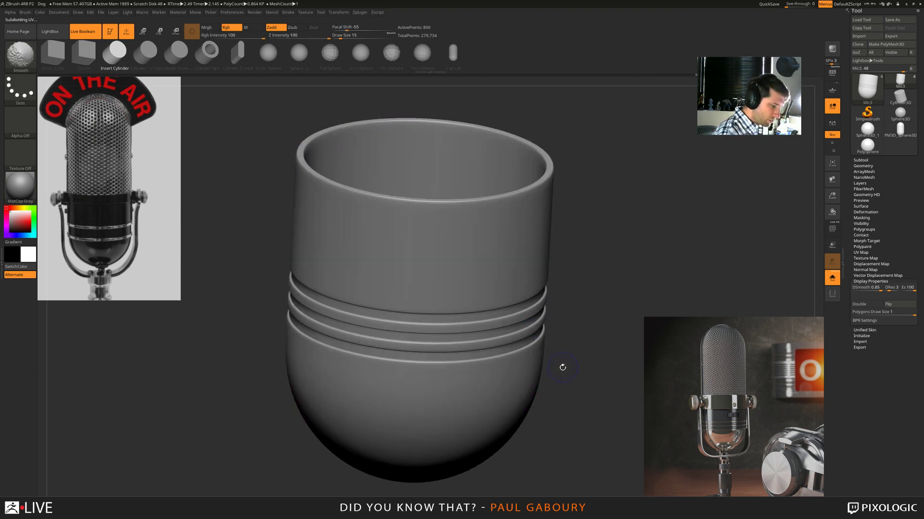
{"action": "left_click_drag", "start_coordinate": [561, 369], "coordinate": [561, 409]}
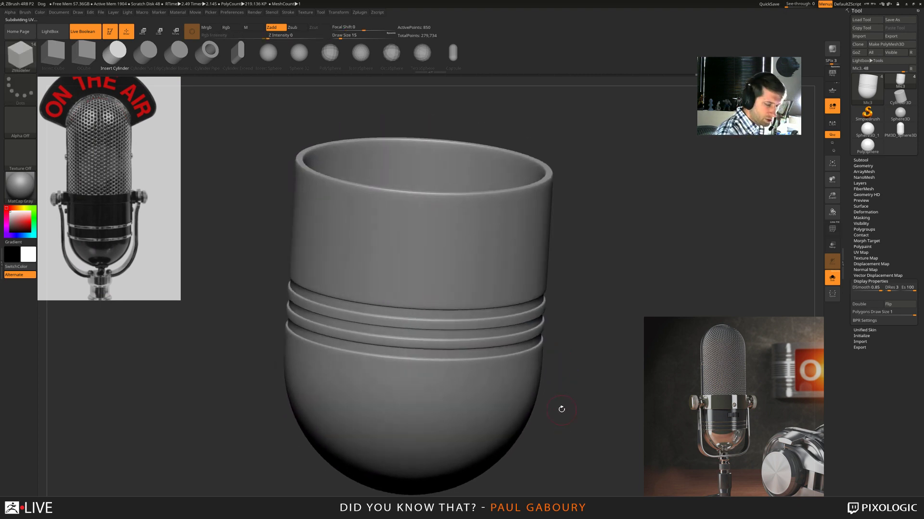
- Expand the Geometry settings and turn off Solo mode to show the whole microphone from the front
{"action": "left_click", "coordinate": [863, 166]}
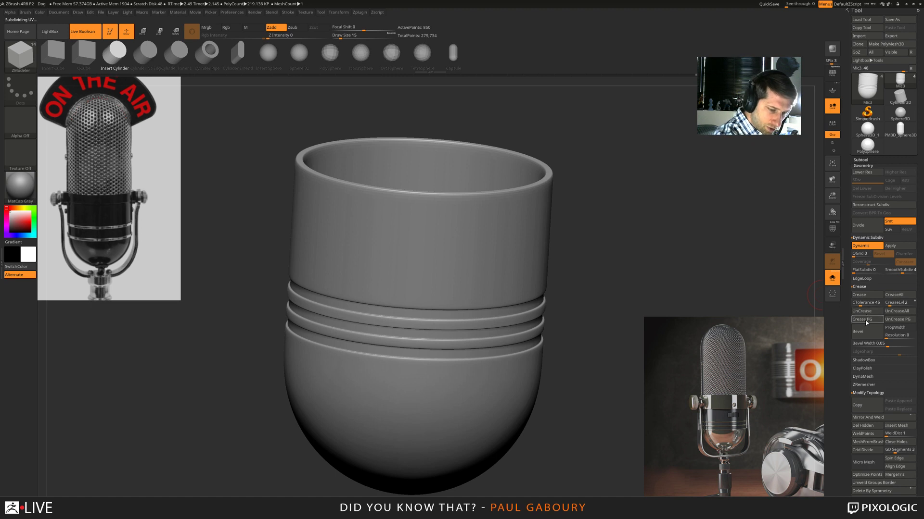
{"action": "mouse_move", "coordinate": [565, 409]}
{"action": "right_mouse_down", "text": "ctrl"}
{"action": "mouse_move", "coordinate": [547, 407]}
{"action": "mouse_move", "coordinate": [556, 421]}
{"action": "mouse_move", "coordinate": [555, 392]}
{"action": "mouse_move", "coordinate": [568, 397]}
{"action": "right_mouse_up", "text": "ctrl"}
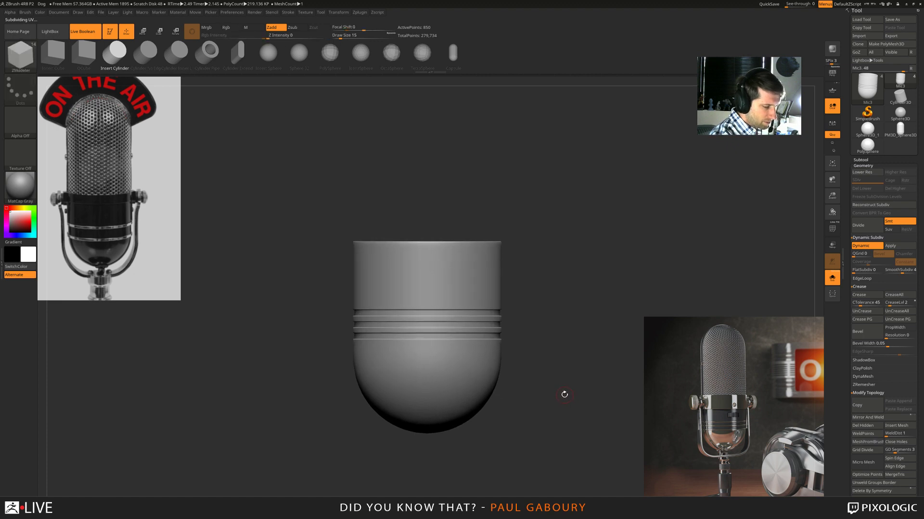
{"action": "left_click", "coordinate": [832, 278]}
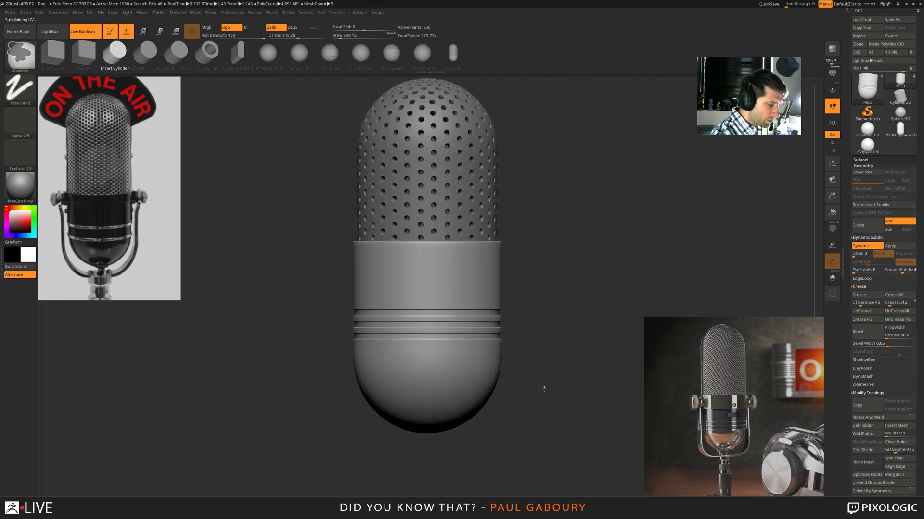
{"action": "right_click_drag", "start_coordinate": [553, 404], "coordinate": [519, 394], "text": "ctrl"}
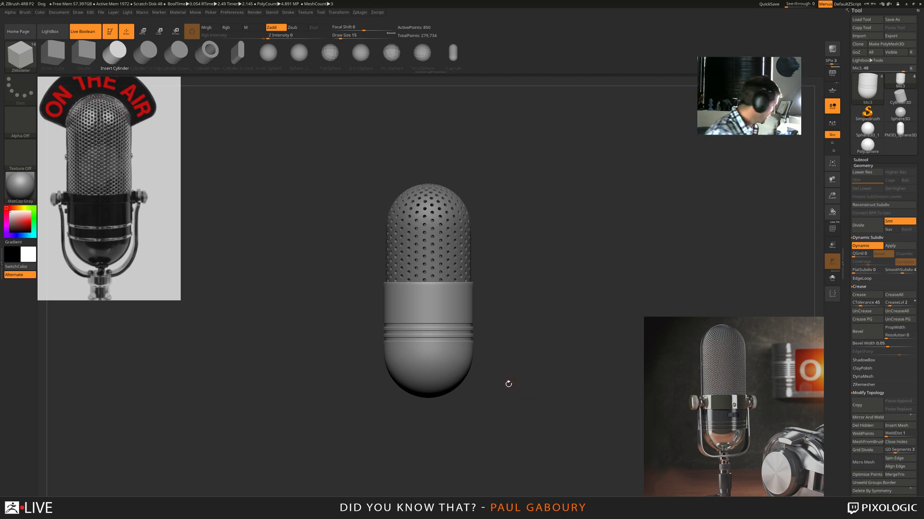
- With the IMM Primitives brush, insert an IcosaSphere on one side of the lower shell and a Cylinder Pipe on the opposite side
{"action": "key", "text": "shift+f"}
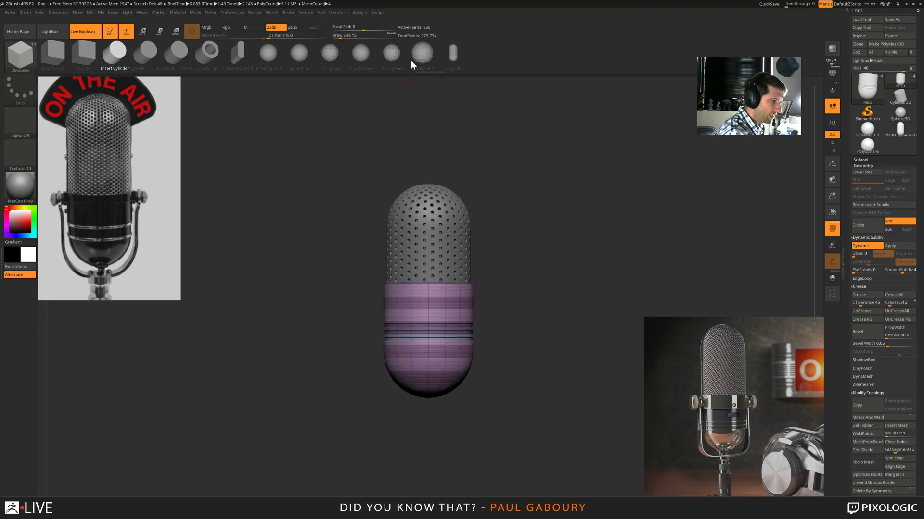
{"action": "key", "text": "b"}
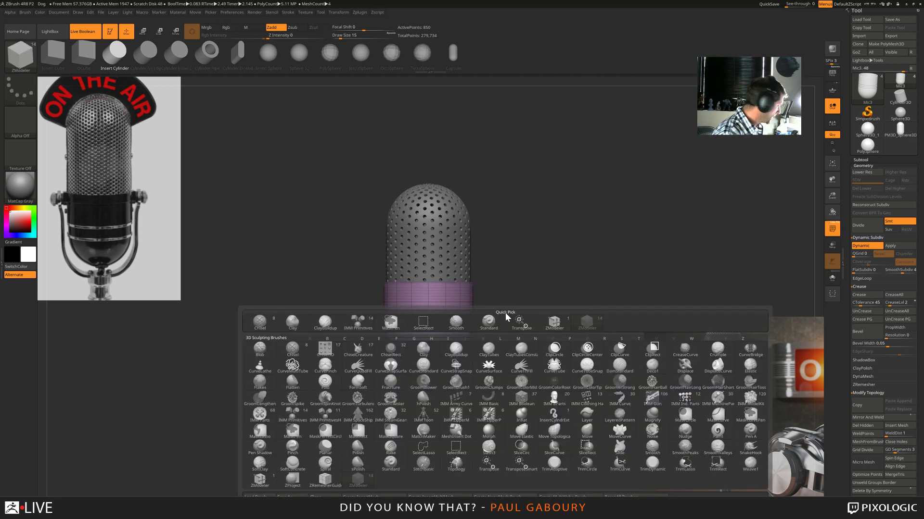
{"action": "left_click", "coordinate": [296, 413]}
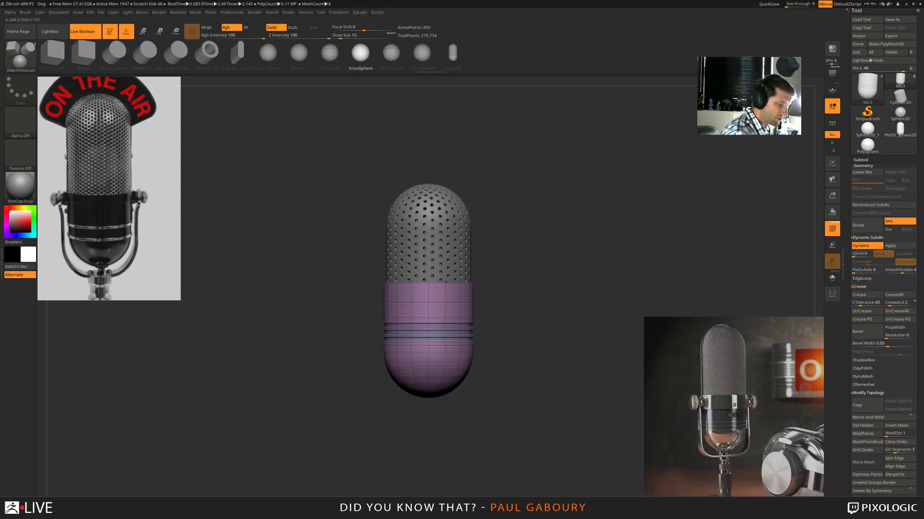
{"action": "left_click_drag", "start_coordinate": [458, 312], "coordinate": [470, 313]}
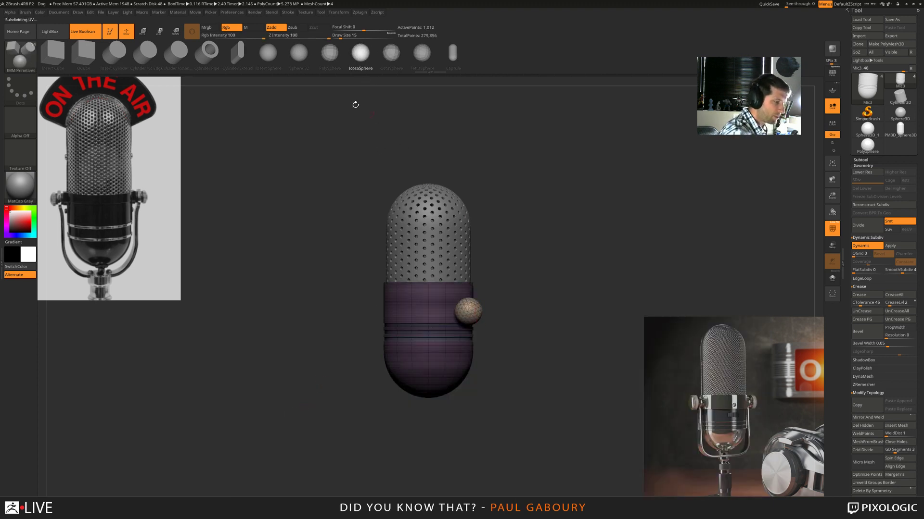
{"action": "left_click", "coordinate": [210, 59]}
{"action": "left_click_drag", "start_coordinate": [390, 316], "coordinate": [413, 318]}
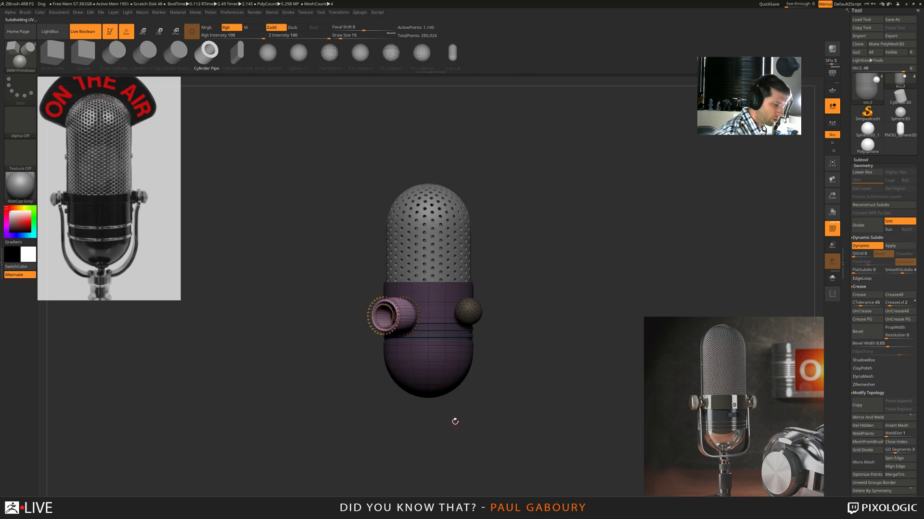
- Undo the IcosaSphere and Cylinder Pipe insertions on the lower shell
{"action": "key", "text": "ctrl+z"}
{"action": "key", "text": "ctrl+z"}
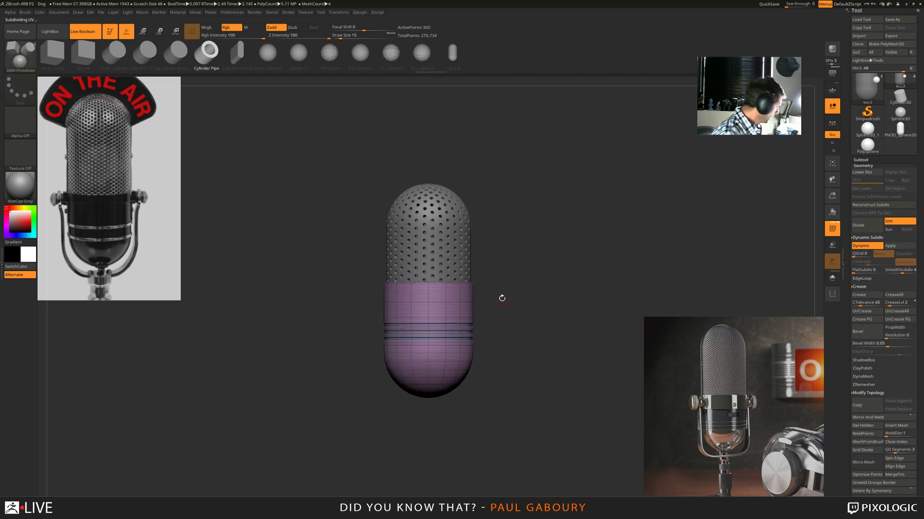
- With the IMM MachineParts brush, try inserting Nut03 and a coupler on the lower shell, and undo both insertions
{"action": "key", "text": "b"}
{"action": "key", "text": "i"}
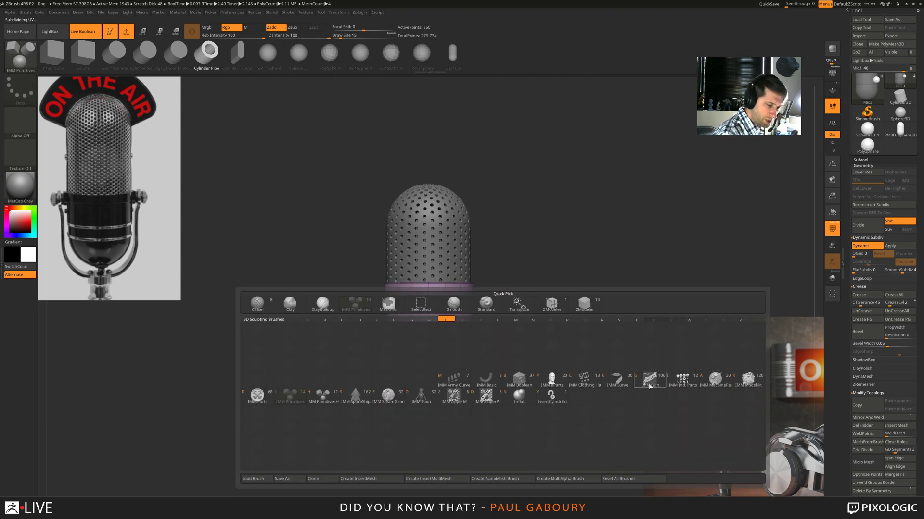
{"action": "left_click", "coordinate": [716, 384]}
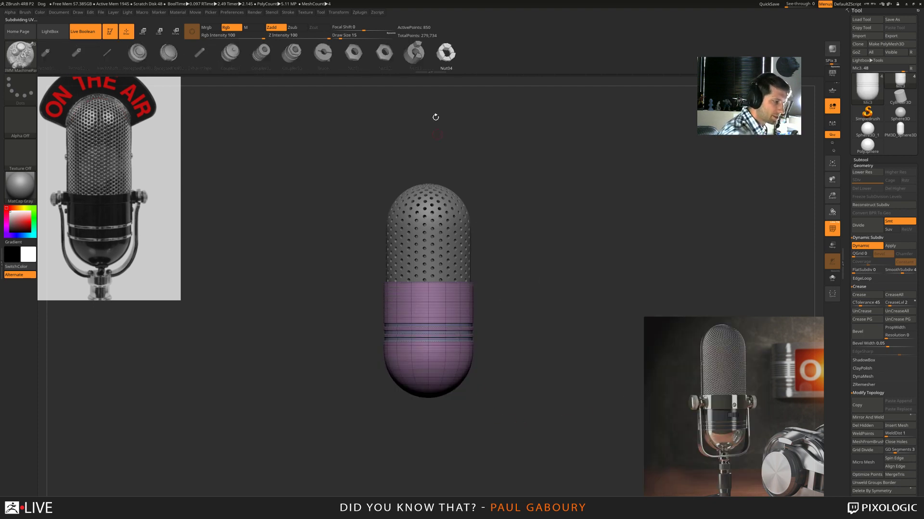
{"action": "left_click_drag", "start_coordinate": [457, 304], "coordinate": [496, 353]}
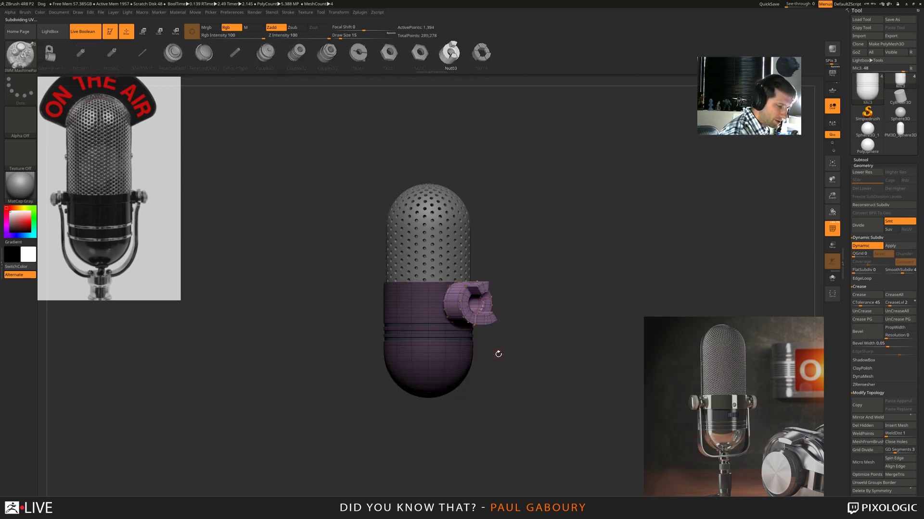
{"action": "left_click", "coordinate": [272, 61]}
{"action": "left_click_drag", "start_coordinate": [403, 311], "coordinate": [418, 321]}
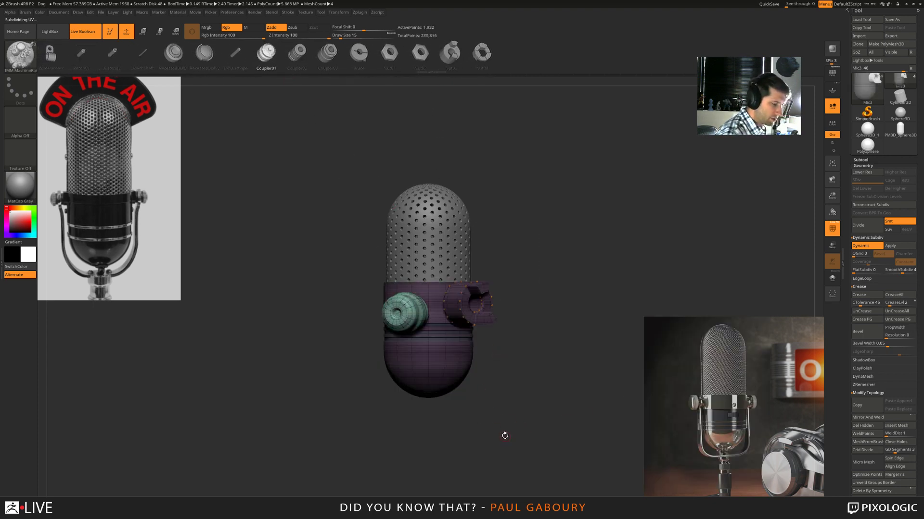
{"action": "key", "text": "ctrl+z"}
{"action": "key", "text": "ctrl+z"}
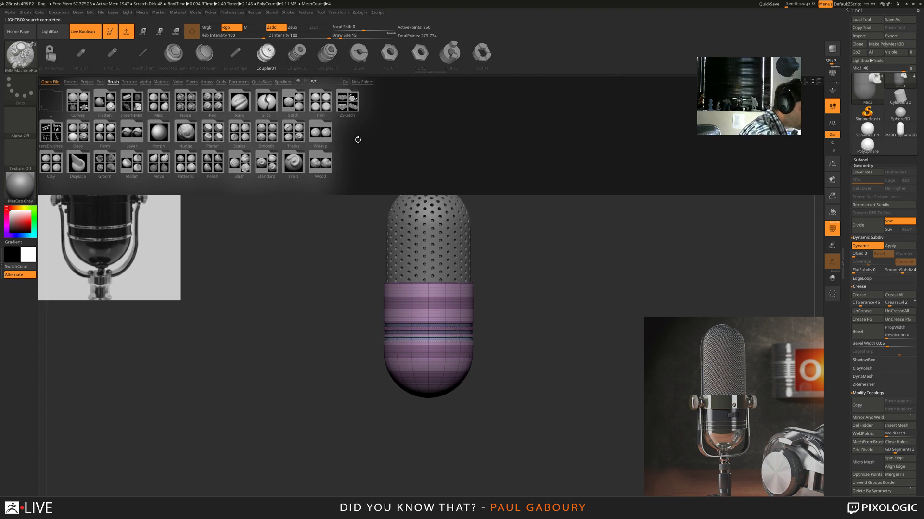
- Load the IMM Train brush from LightBox, try inserting two train parts including the Stopper on the lower shell, and undo both
{"action": "left_click", "coordinate": [128, 106]}
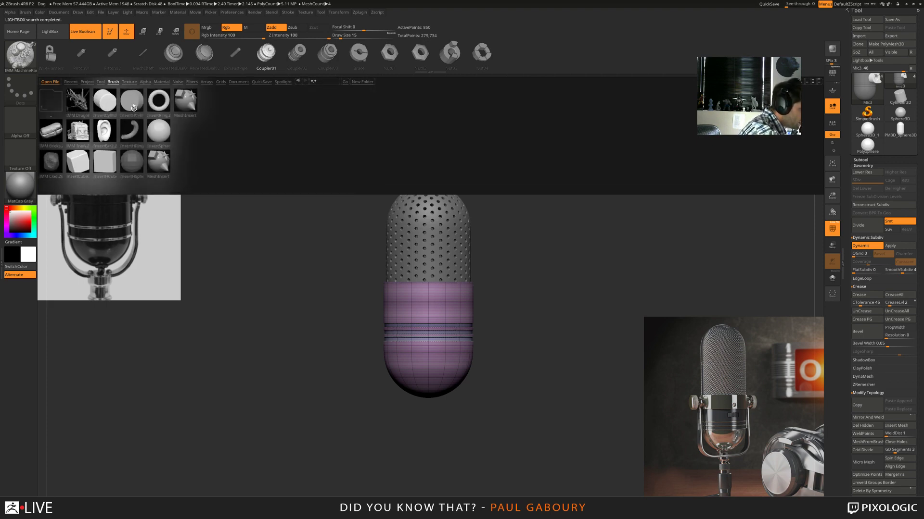
{"action": "double_click", "coordinate": [80, 135]}
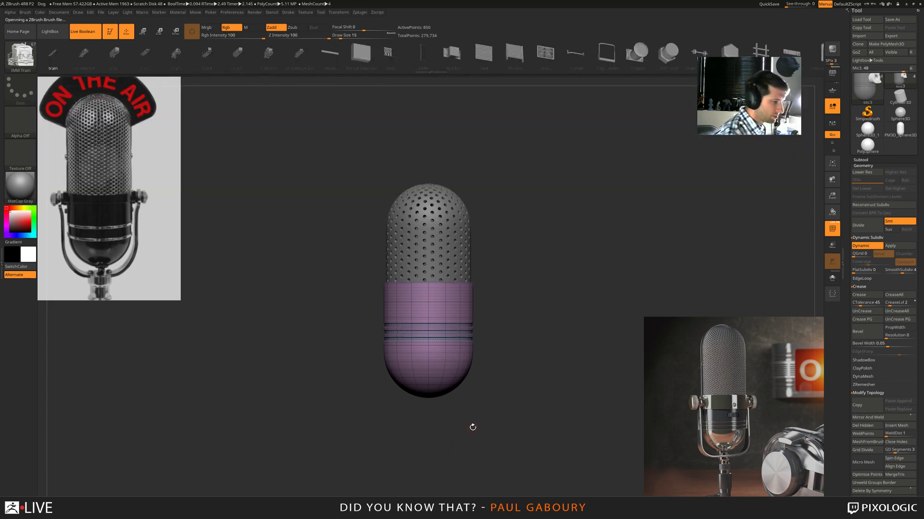
{"action": "left_click", "coordinate": [452, 55]}
{"action": "mouse_move", "coordinate": [451, 307]}
{"action": "left_mouse_down"}
{"action": "mouse_move", "coordinate": [456, 327]}
{"action": "mouse_move", "coordinate": [448, 351]}
{"action": "mouse_move", "coordinate": [476, 384]}
{"action": "left_mouse_up"}
{"action": "left_click", "coordinate": [637, 52]}
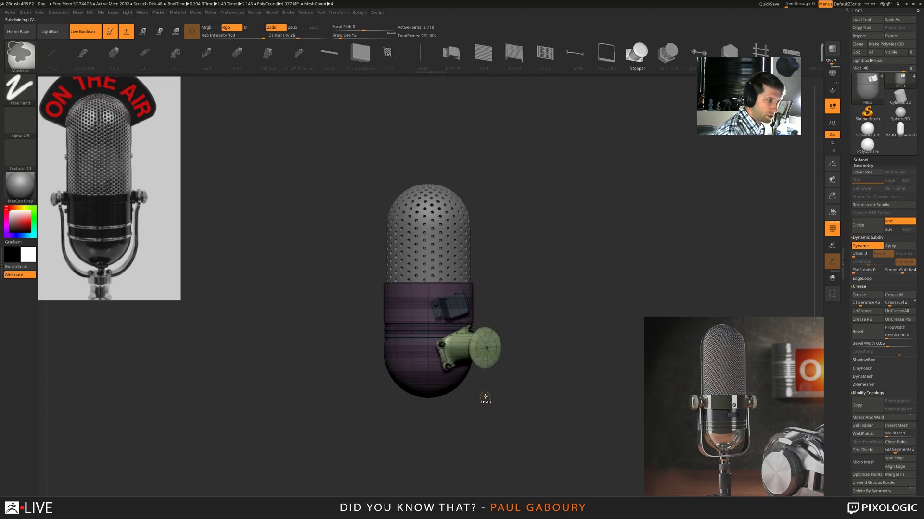
{"action": "key", "text": "ctrl+z"}
{"action": "key", "text": "ctrl+z"}
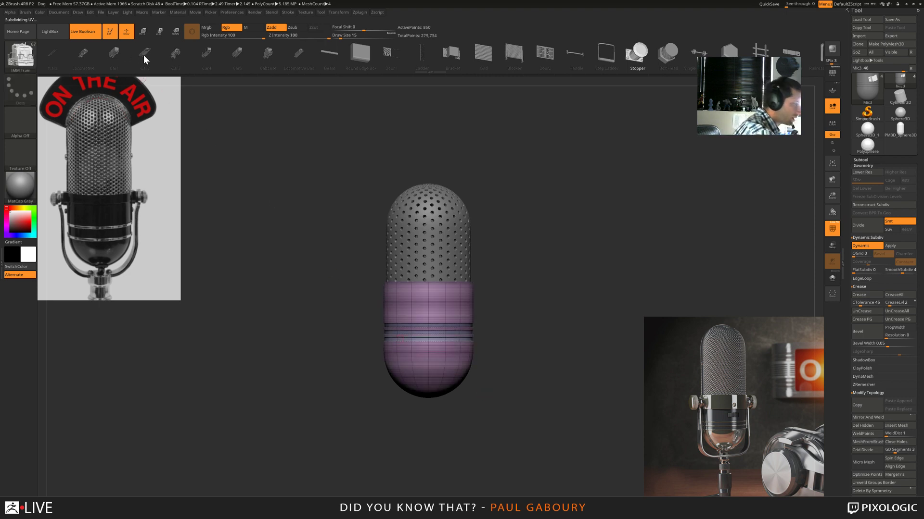
- Try inserting the Car2 train mesh on the shell's side with Dynamic Subdiv off, inspect it up close, and undo the insertion
{"action": "left_click_drag", "start_coordinate": [444, 320], "coordinate": [462, 360]}
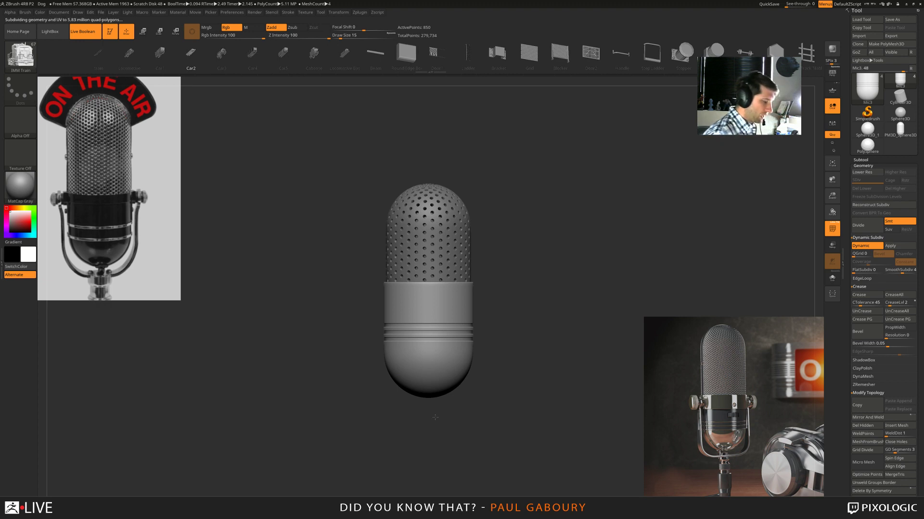
{"action": "key", "text": "shift+d"}
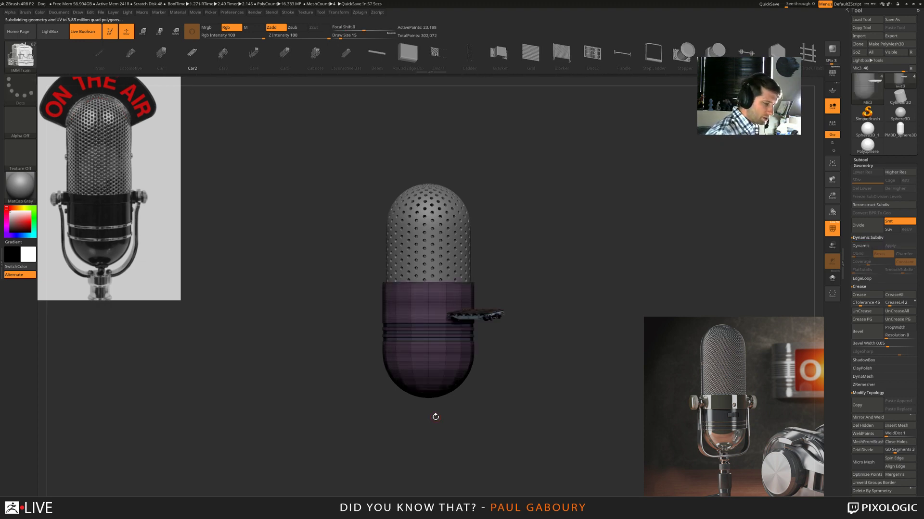
{"action": "left_click_drag", "start_coordinate": [553, 368], "coordinate": [533, 388]}
{"action": "mouse_move", "coordinate": [508, 350]}
{"action": "right_mouse_down", "text": "ctrl"}
{"action": "mouse_move", "coordinate": [526, 426]}
{"action": "mouse_move", "coordinate": [524, 383]}
{"action": "right_mouse_up", "text": "ctrl"}
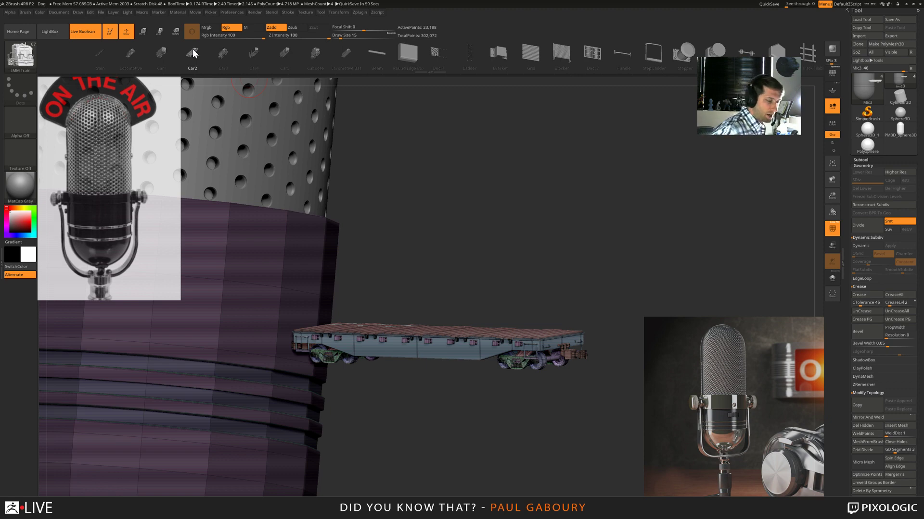
{"action": "key", "text": "ctrl"}
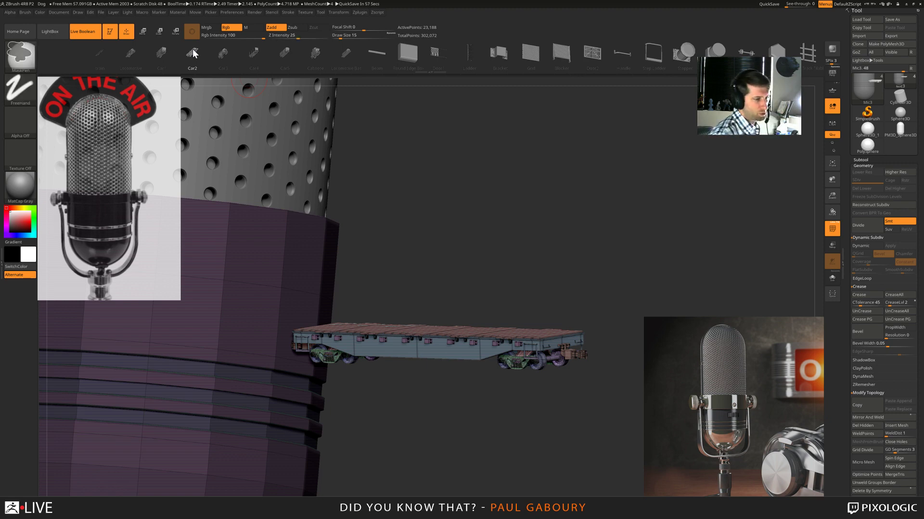
{"action": "key", "text": "ctrl+z"}
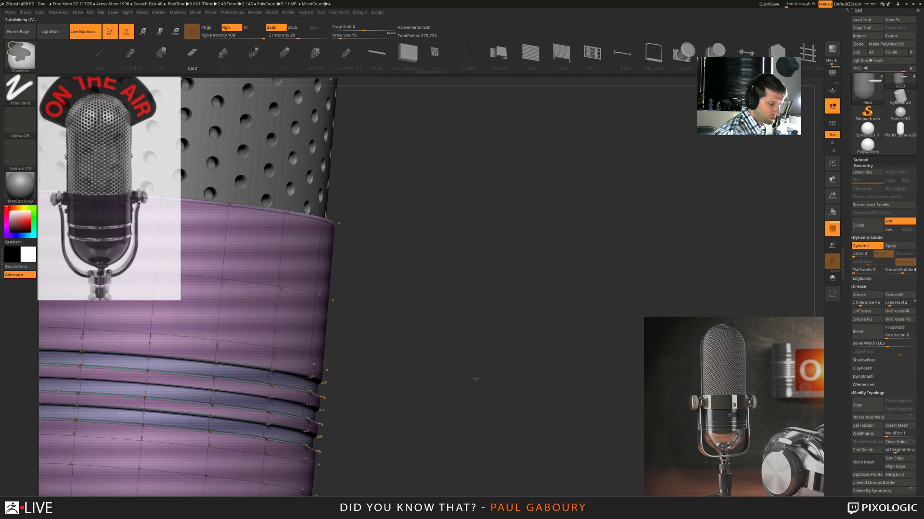
{"action": "right_click_drag", "start_coordinate": [474, 375], "coordinate": [553, 411], "text": "ctrl"}
{"action": "key", "text": "f"}
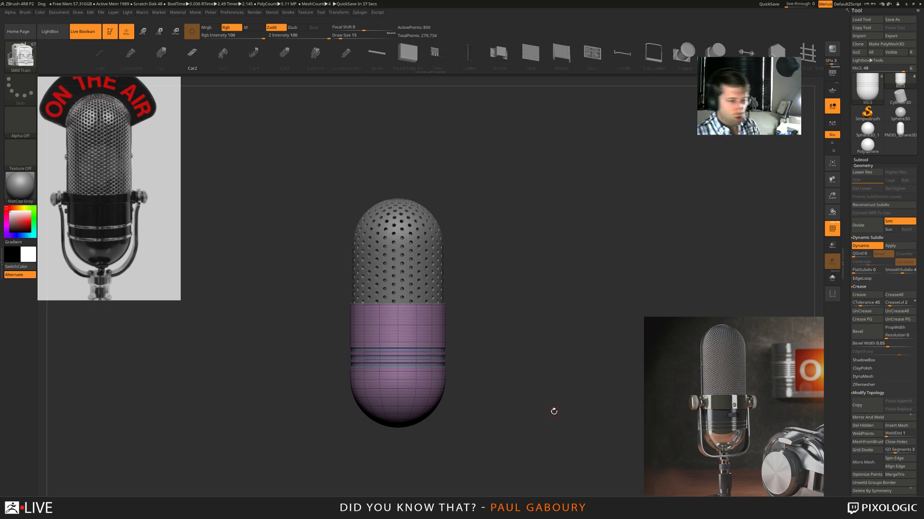
- With the IMM Primitives brush, insert five PolySpheres of varying sizes across the lower shell's front and sides
{"action": "key", "text": "b"}
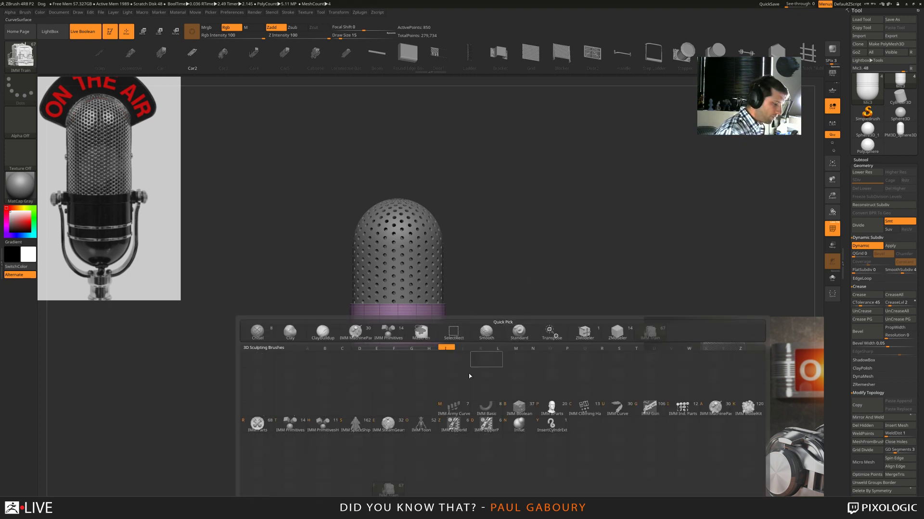
{"action": "left_click", "coordinate": [431, 413]}
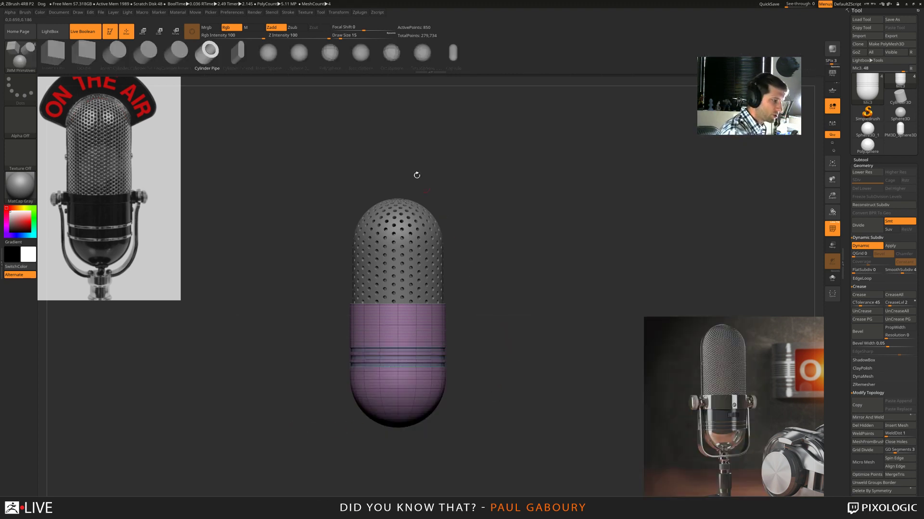
{"action": "left_click", "coordinate": [331, 56]}
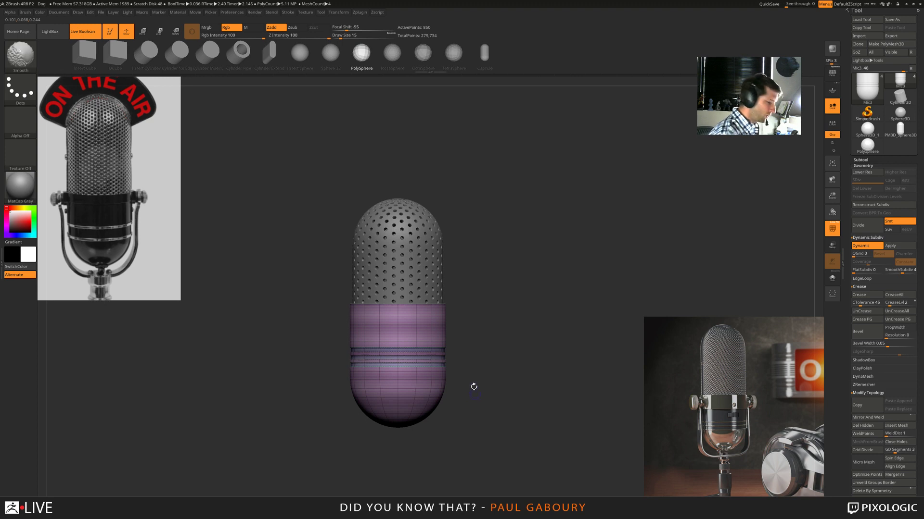
{"action": "left_click_drag", "start_coordinate": [431, 324], "coordinate": [432, 401]}
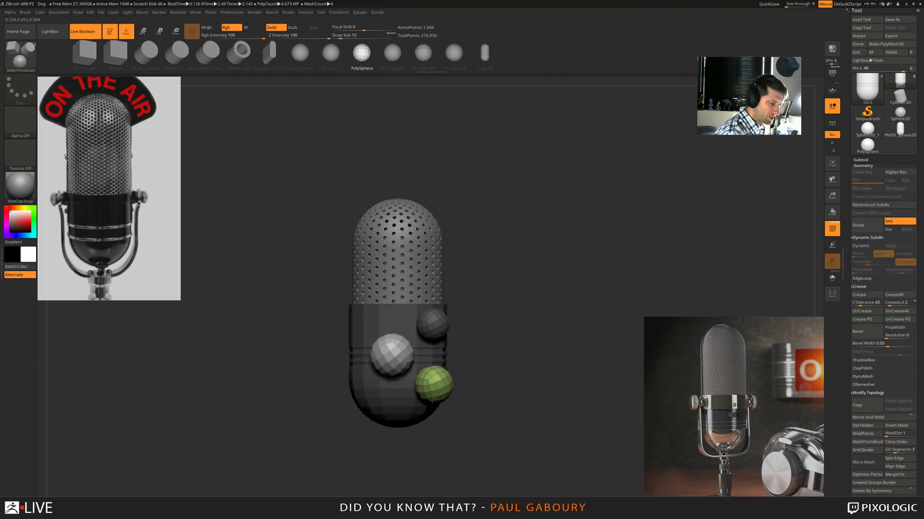
{"action": "left_click_drag", "start_coordinate": [357, 321], "coordinate": [358, 339]}
{"action": "left_click_drag", "start_coordinate": [391, 412], "coordinate": [391, 431]}
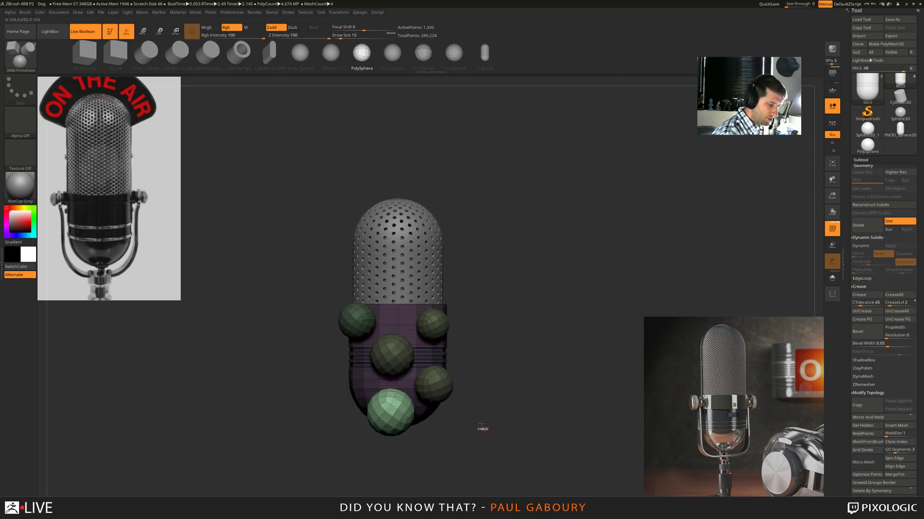
- Clear the mask and isolate the inserted spheres' polygroups in turn to check how they are grouped, restoring full visibility
{"action": "mouse_move", "coordinate": [481, 426]}
{"action": "left_mouse_down", "text": "ctrl"}
{"action": "mouse_move", "coordinate": [491, 427]}
{"action": "mouse_move", "coordinate": [479, 356]}
{"action": "left_mouse_up", "text": "ctrl"}
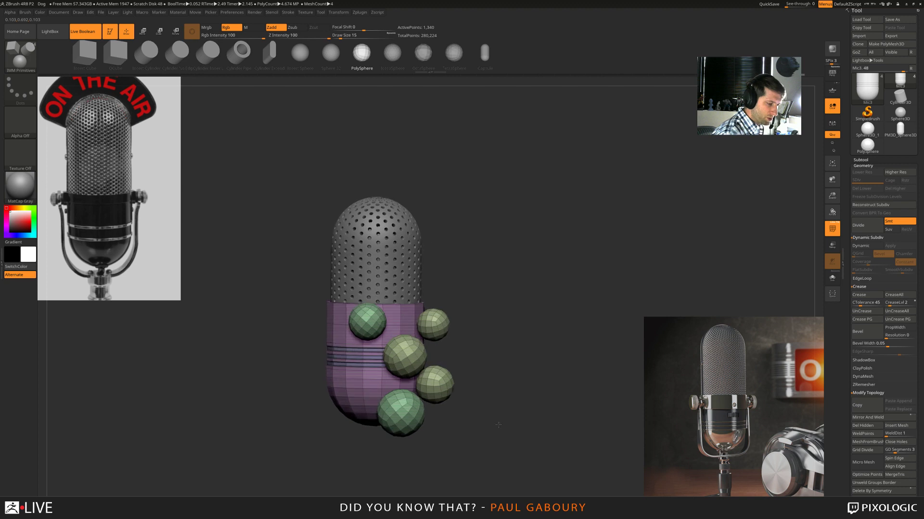
{"action": "left_click", "coordinate": [440, 384], "text": "ctrl+shift"}
{"action": "left_click", "coordinate": [491, 404], "text": "ctrl+shift"}
{"action": "left_click", "coordinate": [407, 416], "text": "ctrl+shift"}
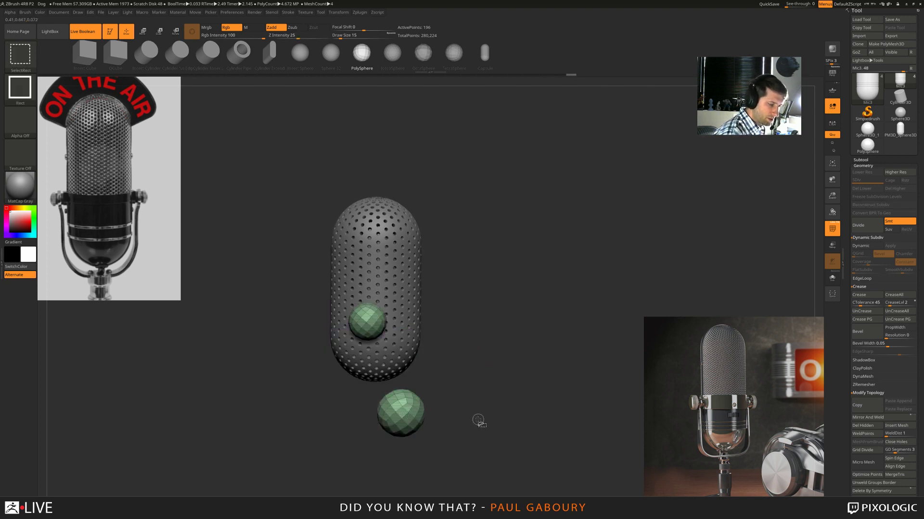
{"action": "left_click", "coordinate": [477, 421], "text": "ctrl+shift"}
{"action": "left_click", "coordinate": [447, 398], "text": "ctrl+shift"}
{"action": "left_click", "coordinate": [492, 419], "text": "ctrl+shift"}
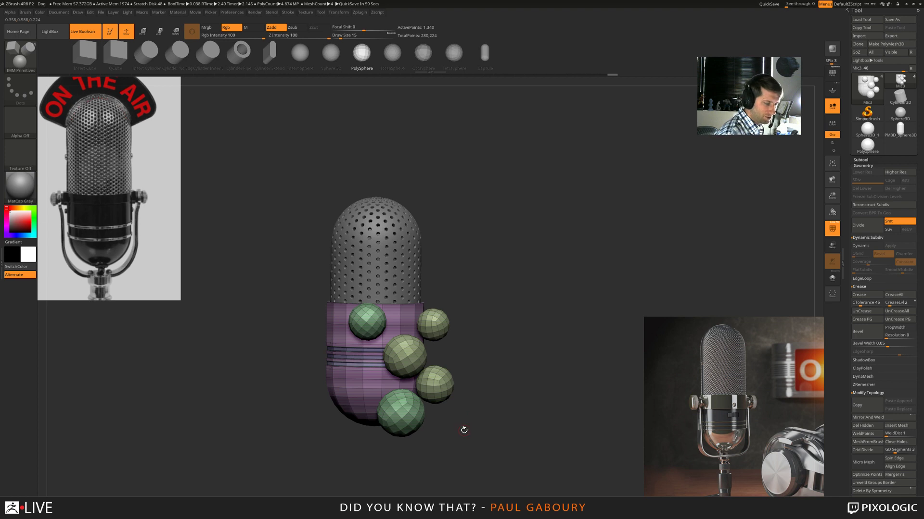
- Collapse the Geometry settings, expand the Polygroups settings, and check the yellow-green spheres' shared polygroup by isolating it and restoring full visibility
{"action": "left_click", "coordinate": [863, 166]}
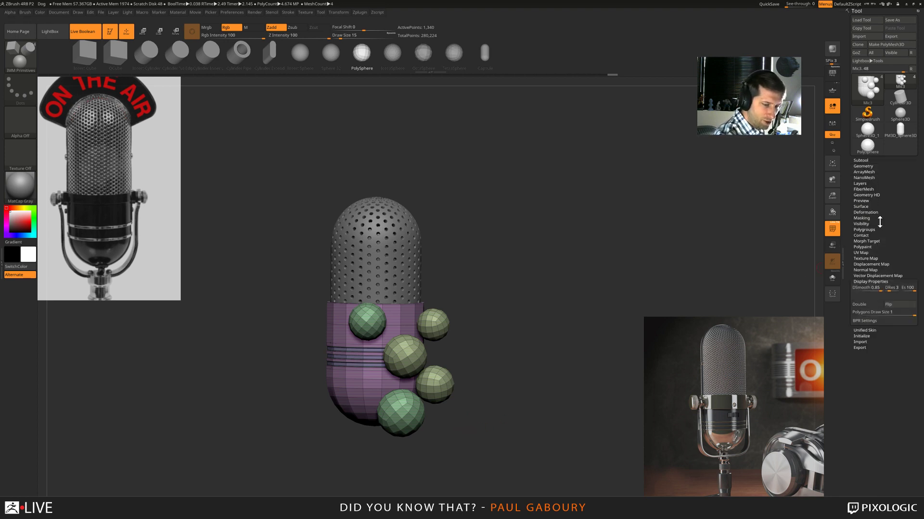
{"action": "left_click", "coordinate": [865, 229]}
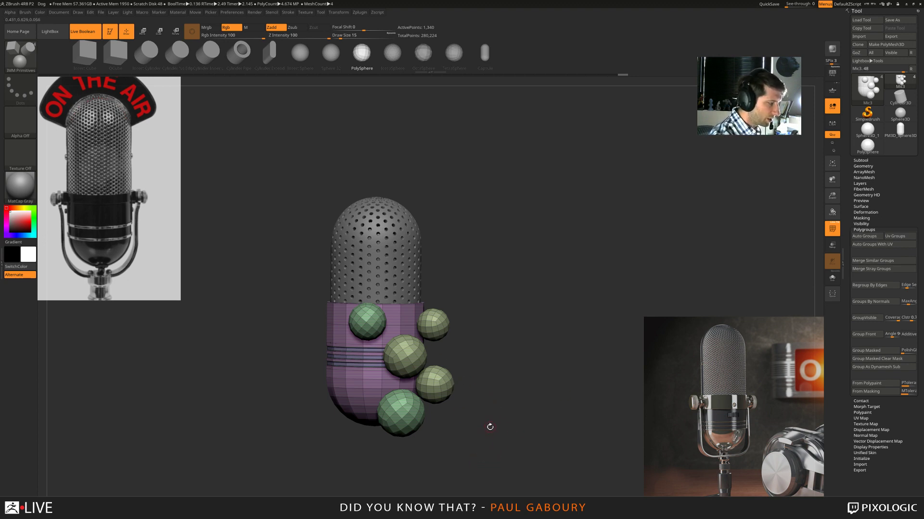
{"action": "left_click_drag", "start_coordinate": [490, 427], "coordinate": [494, 428]}
{"action": "left_click", "coordinate": [440, 382], "text": "ctrl+shift"}
{"action": "left_click", "coordinate": [491, 388], "text": "ctrl+shift"}
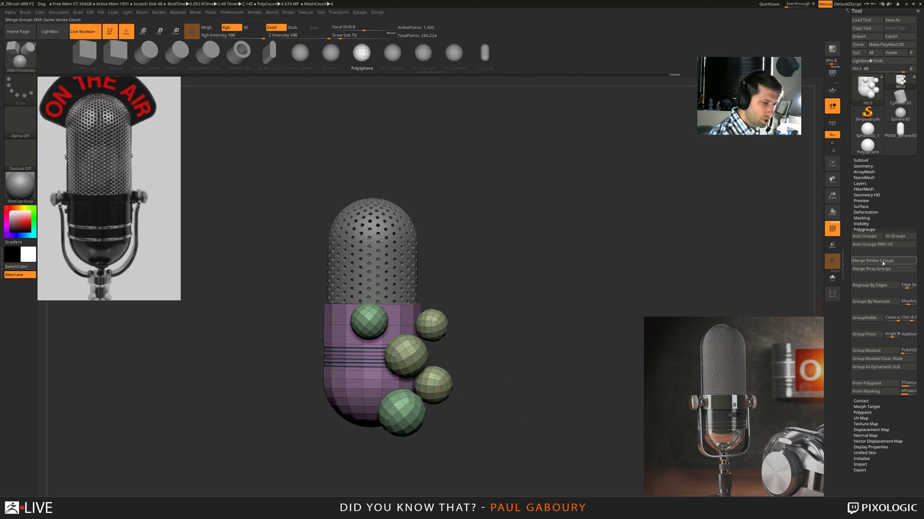
{"action": "mouse_move", "coordinate": [507, 421]}
{"action": "left_mouse_down"}
{"action": "mouse_move", "coordinate": [486, 374]}
{"action": "mouse_move", "coordinate": [505, 385]}
{"action": "mouse_move", "coordinate": [505, 408]}
{"action": "mouse_move", "coordinate": [539, 394]}
{"action": "left_mouse_up"}
{"action": "left_click", "coordinate": [538, 392], "text": "ctrl+shift"}
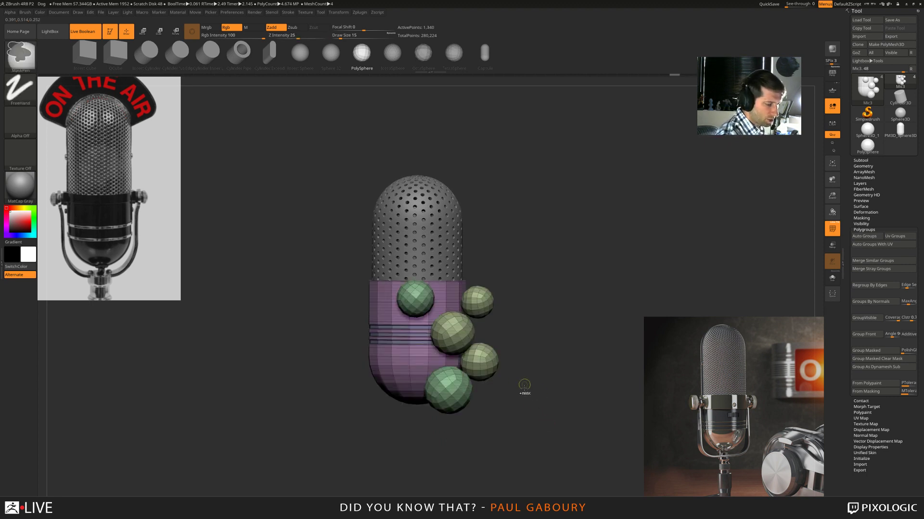
- Undo all the PolySphere insertions, returning to the plain lower shell with Dynamic Subdiv on
{"action": "left_click", "coordinate": [526, 406], "text": "ctrl+shift"}
{"action": "left_click", "coordinate": [527, 408], "text": "ctrl+shift"}
{"action": "left_click", "coordinate": [526, 407], "text": "ctrl+shift"}
{"action": "left_click", "coordinate": [526, 407], "text": "ctrl+shift"}
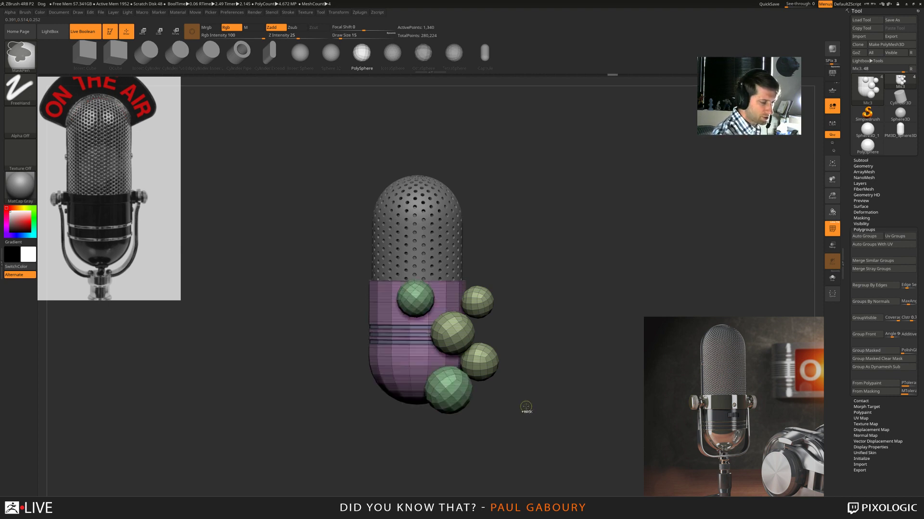
{"action": "left_click", "coordinate": [526, 407], "text": "ctrl+shift"}
{"action": "left_click", "coordinate": [526, 407], "text": "ctrl+shift"}
{"action": "left_click", "coordinate": [526, 407], "text": "ctrl+shift"}
{"action": "left_click", "coordinate": [526, 407], "text": "ctrl+shift"}
{"action": "key", "text": "ctrl+z"}
{"action": "key", "text": "ctrl+z"}
{"action": "key", "text": "ctrl+z"}
{"action": "key", "text": "ctrl+z"}
{"action": "key", "text": "ctrl+z"}
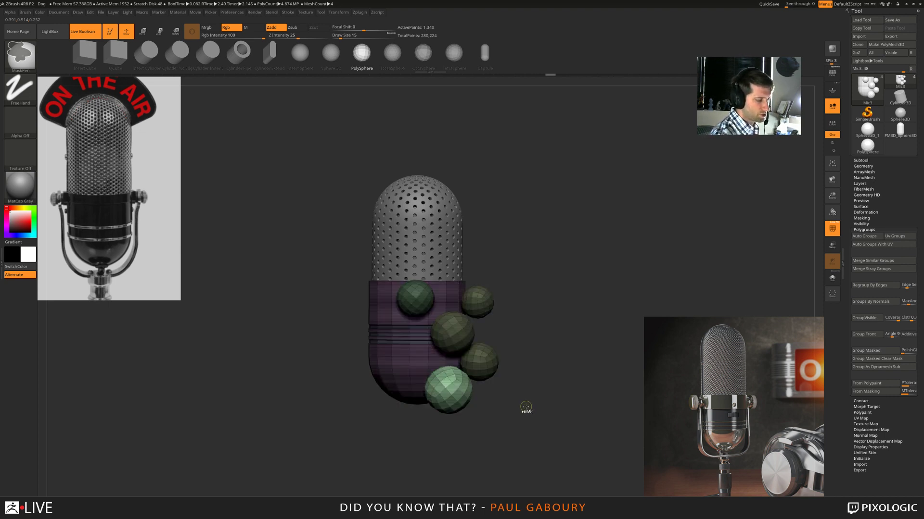
{"action": "key", "text": "ctrl+z"}
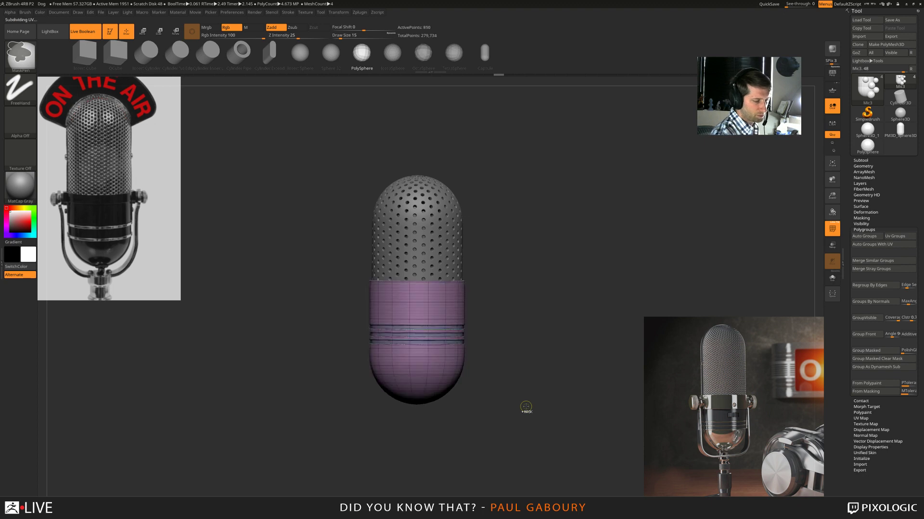
- Close the on-screen keypad and hide the polygroup wireframe to view the whole microphone from the front
{"action": "key", "text": "space"}
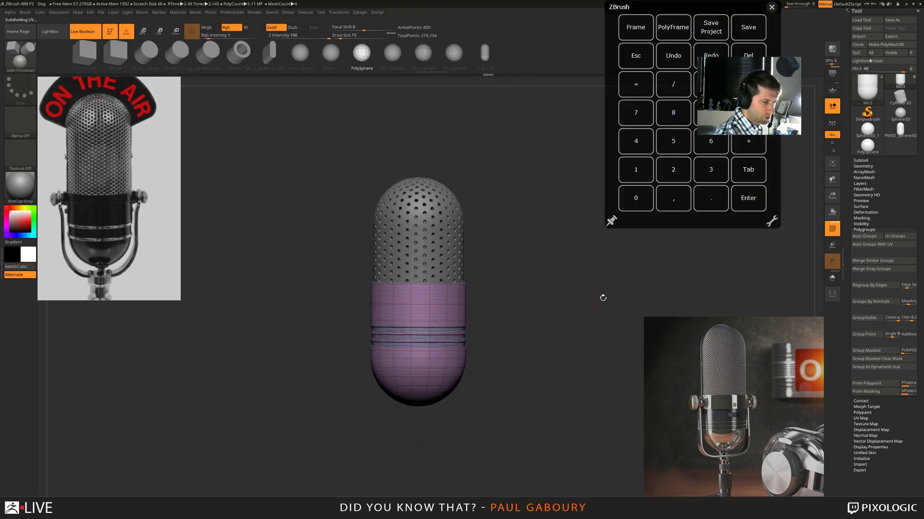
{"action": "left_click", "coordinate": [771, 7]}
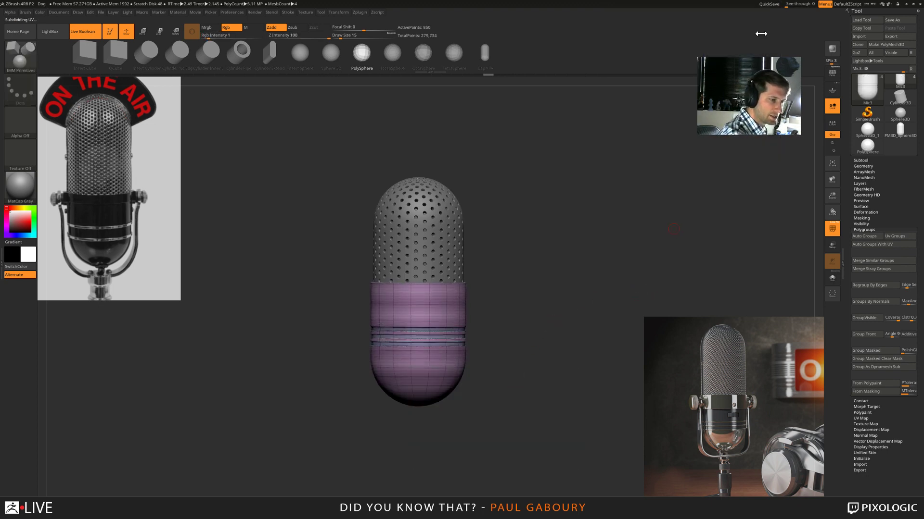
{"action": "mouse_move", "coordinate": [429, 341]}
{"action": "right_mouse_down", "text": "alt"}
{"action": "mouse_move", "coordinate": [423, 355]}
{"action": "mouse_move", "coordinate": [449, 339]}
{"action": "mouse_move", "coordinate": [448, 349]}
{"action": "right_mouse_up", "text": "alt"}
{"action": "key", "text": "shift+f"}
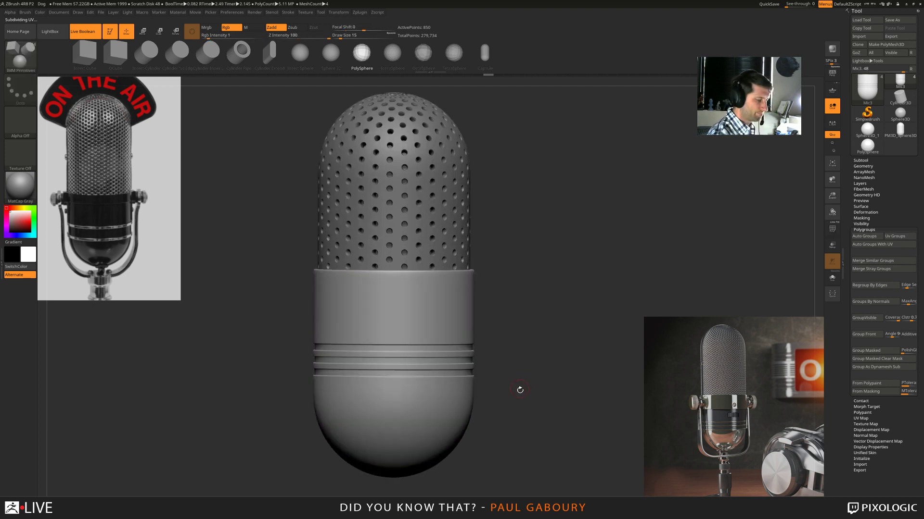
{"action": "left_click_drag", "start_coordinate": [518, 404], "coordinate": [520, 394]}
{"action": "right_click_drag", "start_coordinate": [521, 394], "coordinate": [500, 387], "text": "ctrl"}
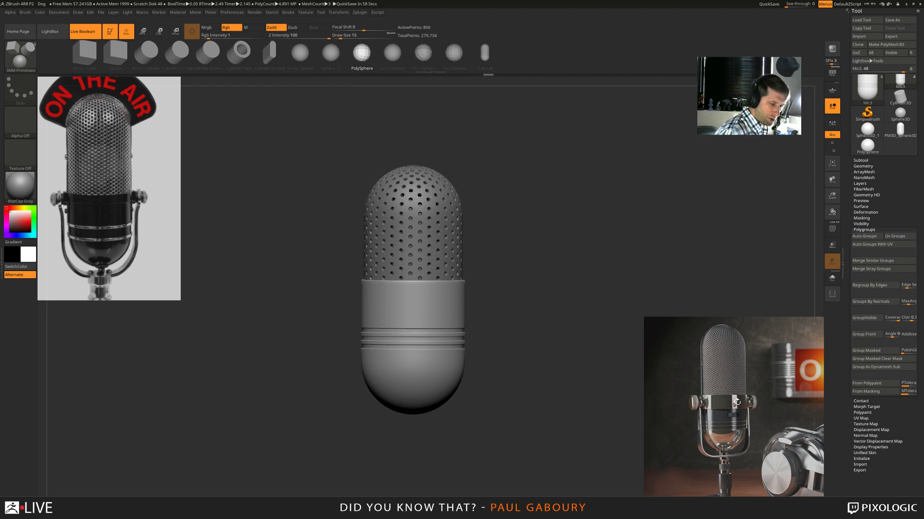
- Isolate the lower shell in Solo mode with its polygroup wireframe shown and Dynamic Subdiv turned off
{"action": "key", "text": "shift+f"}
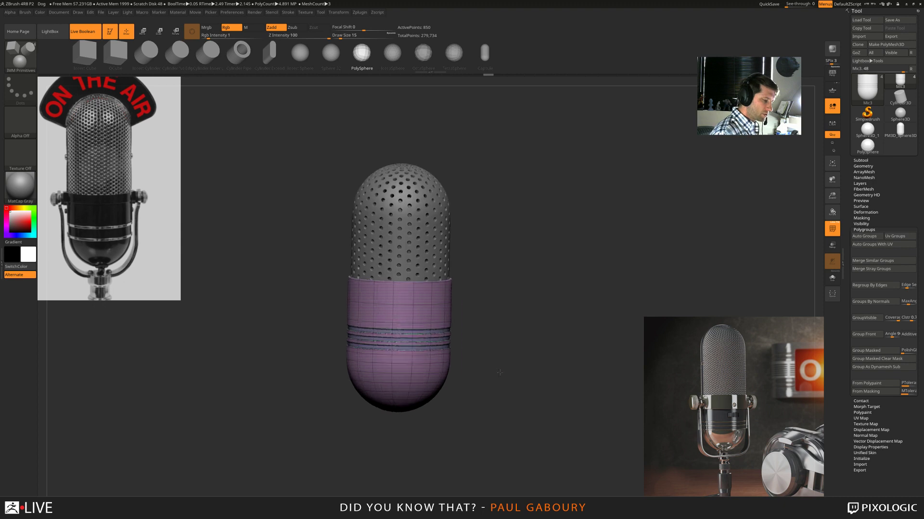
{"action": "right_click_drag", "start_coordinate": [439, 330], "coordinate": [452, 368], "text": "ctrl"}
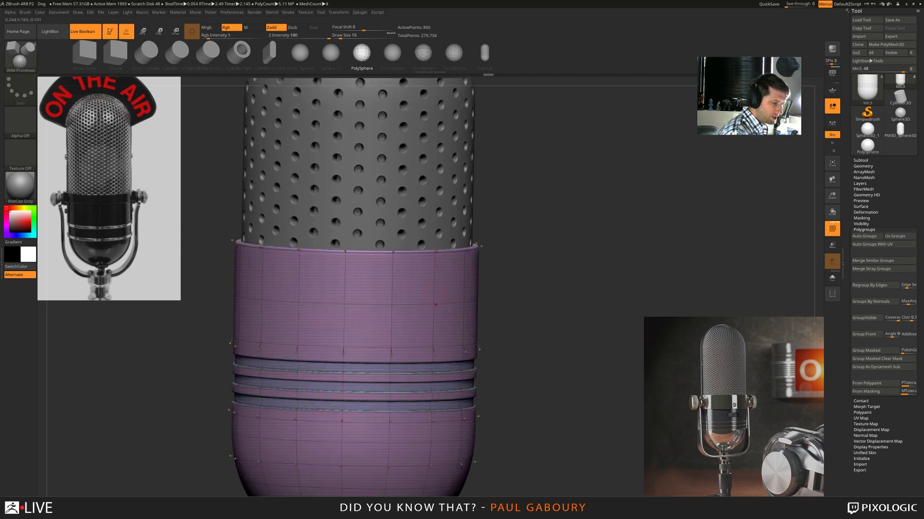
{"action": "key", "text": "shift"}
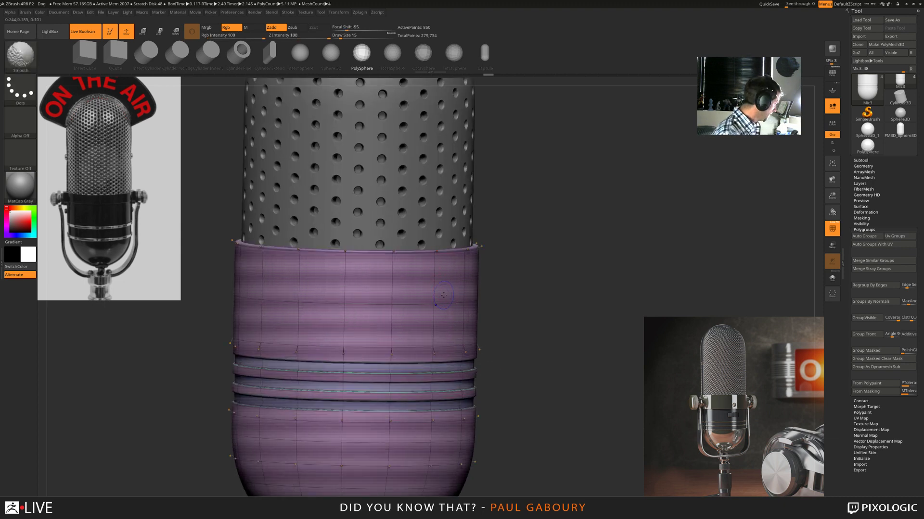
{"action": "key", "text": "shift+d"}
{"action": "left_click", "coordinate": [831, 278]}
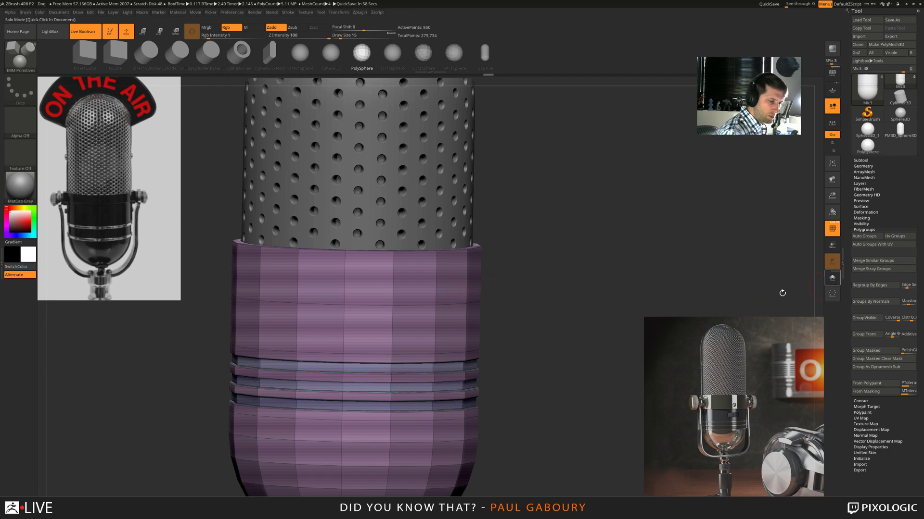
{"action": "left_click_drag", "start_coordinate": [782, 292], "coordinate": [527, 273]}
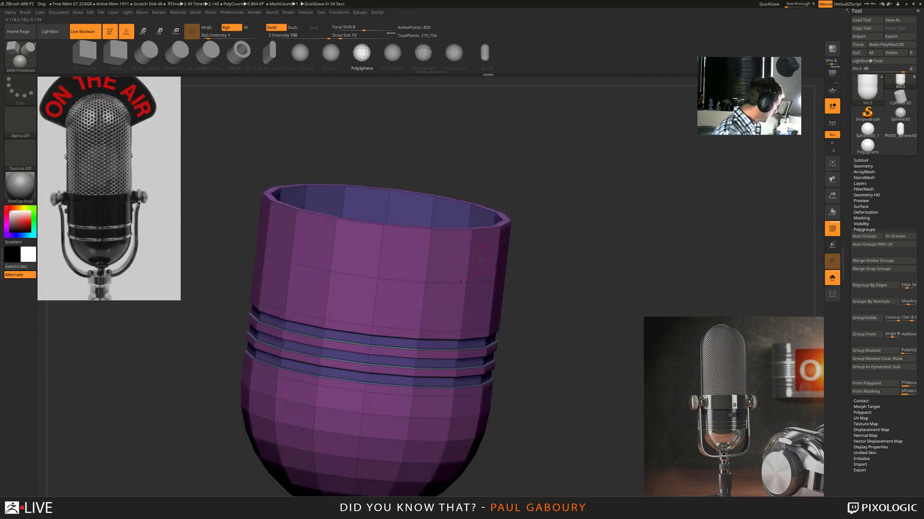
- With ZModeler's QMesh on a Polyloop target, pull the shell's uppermost outer loop outward into a separate band, accepting the undo-history removal
{"action": "key", "text": "b"}
{"action": "key", "text": "z"}
{"action": "key", "text": "m"}
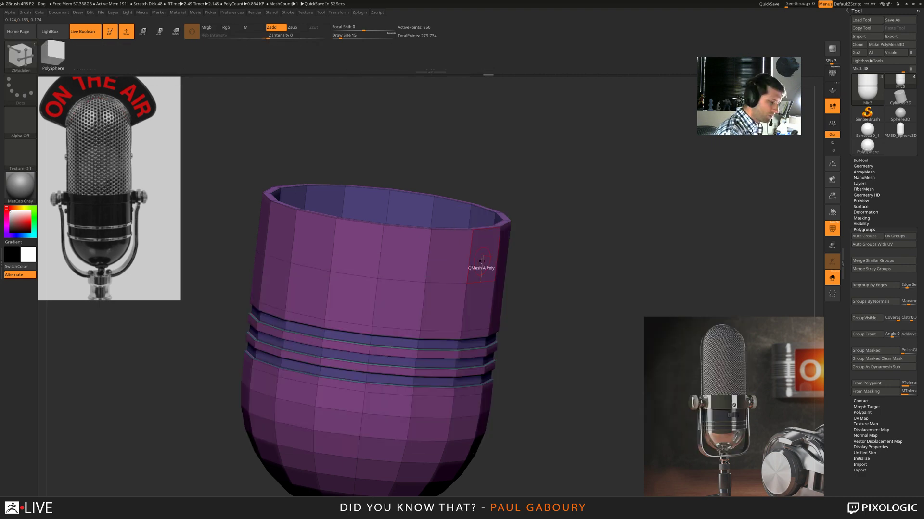
{"action": "key", "text": "space"}
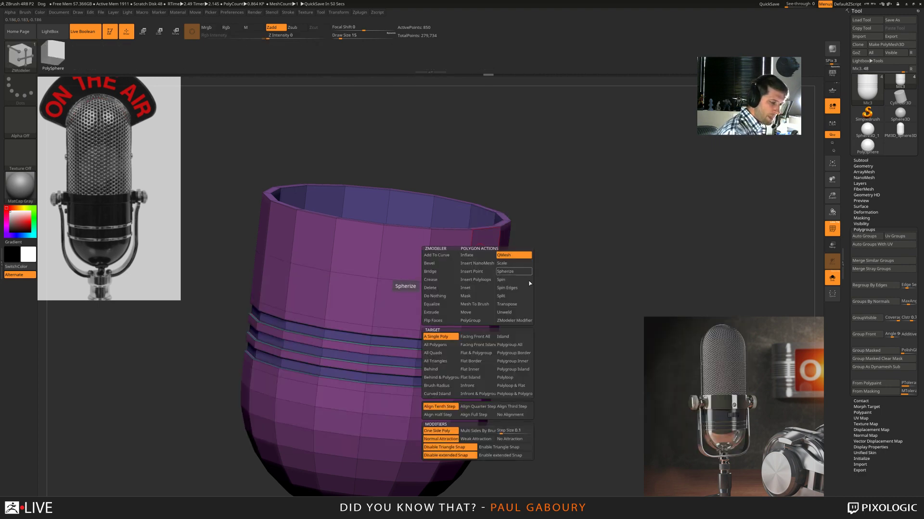
{"action": "left_click", "coordinate": [515, 378]}
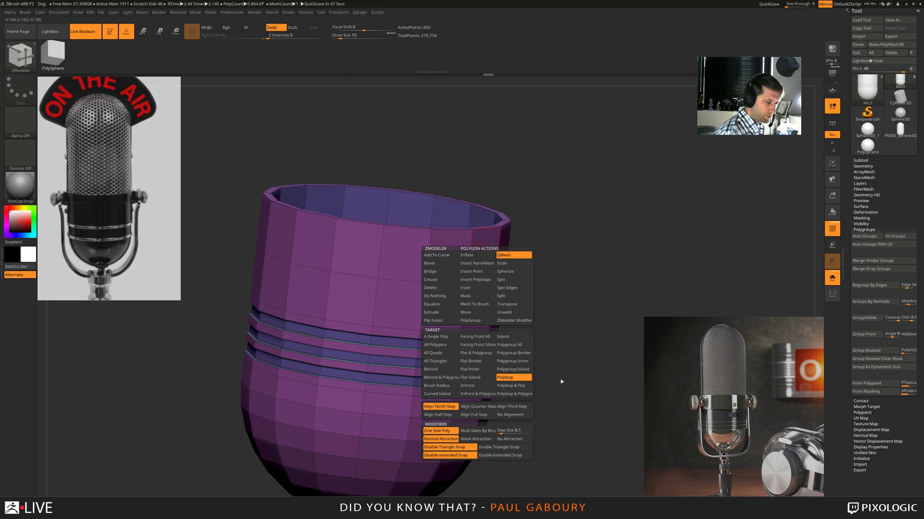
{"action": "left_click_drag", "start_coordinate": [561, 381], "coordinate": [508, 297]}
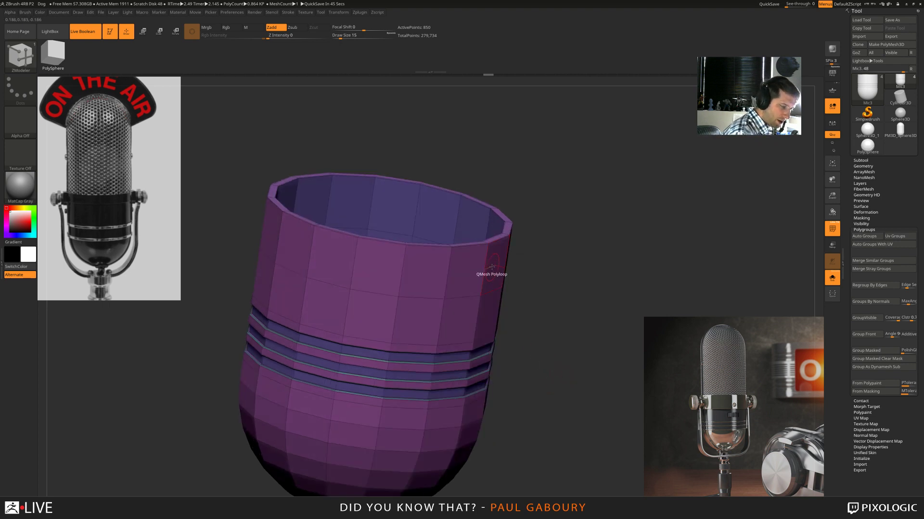
{"action": "left_click_drag", "start_coordinate": [492, 267], "coordinate": [498, 276]}
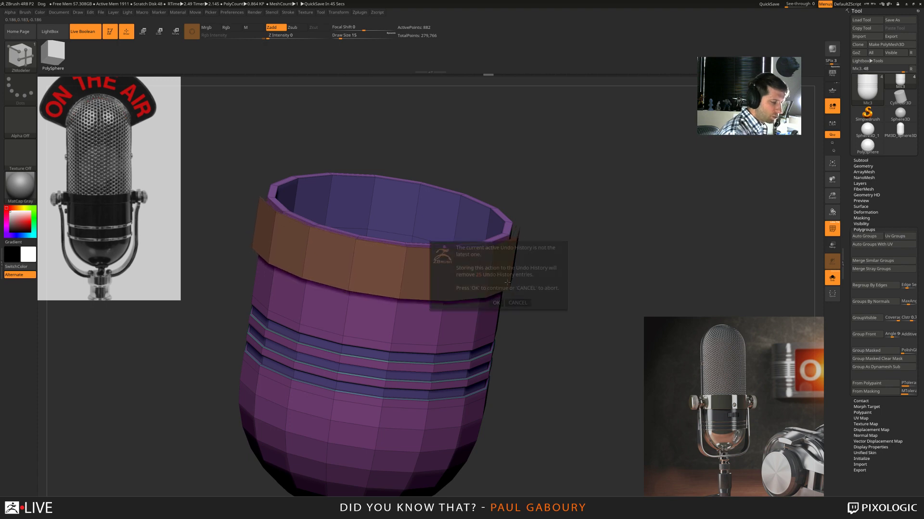
{"action": "left_click", "coordinate": [495, 302]}
- QMesh the separate band's outer polyloop farther outward to give the collar thickness
{"action": "mouse_move", "coordinate": [569, 348]}
{"action": "left_mouse_down"}
{"action": "mouse_move", "coordinate": [498, 389]}
{"action": "mouse_move", "coordinate": [528, 301]}
{"action": "left_mouse_up"}
{"action": "right_click_drag", "start_coordinate": [542, 264], "coordinate": [547, 259], "text": "ctrl"}
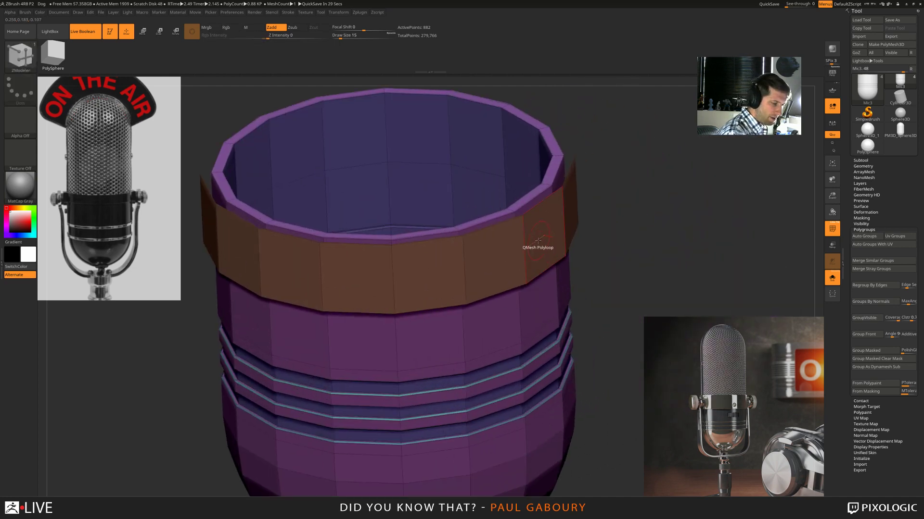
{"action": "left_click_drag", "start_coordinate": [540, 240], "coordinate": [551, 246]}
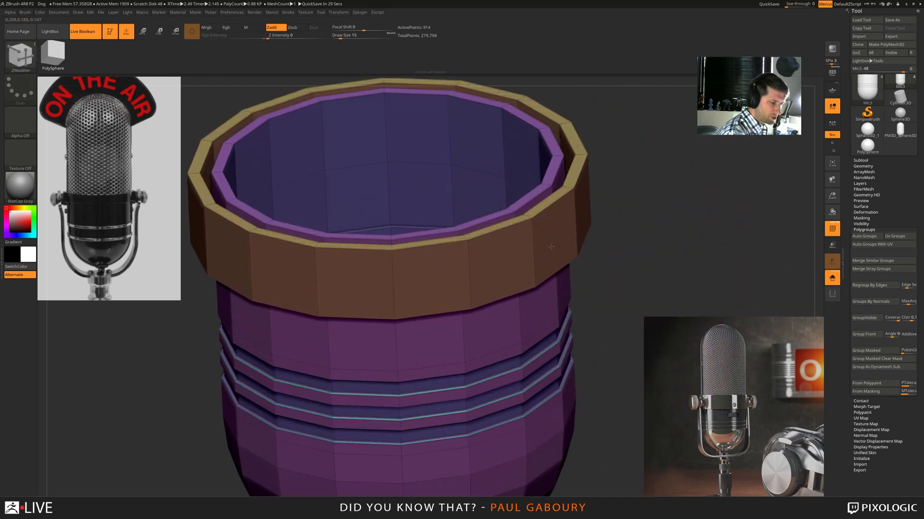
{"action": "right_click_drag", "start_coordinate": [596, 324], "coordinate": [521, 344], "text": "ctrl"}
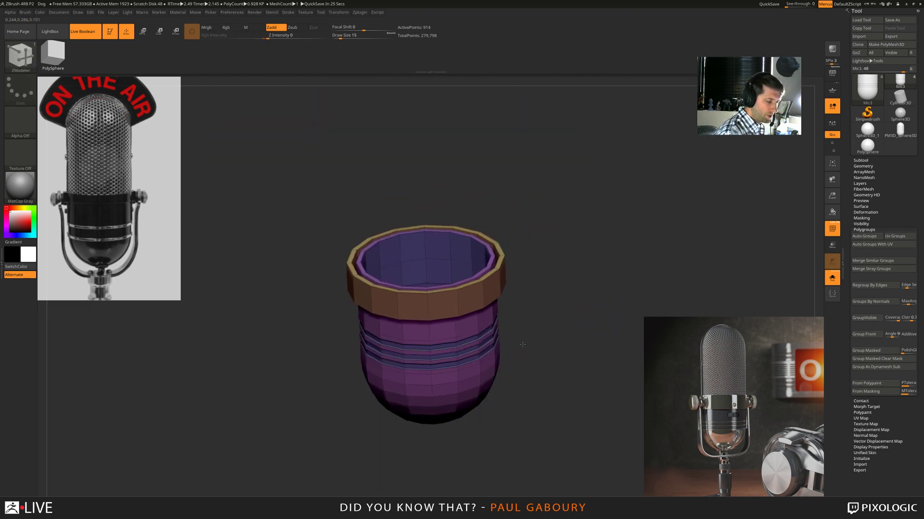
- Try extruding the collar's inner-wall polyloop toward the shell with ZModeler's Extrude action, and undo the extrusion
{"action": "left_click_drag", "start_coordinate": [521, 344], "coordinate": [520, 308], "text": "shift"}
{"action": "mouse_move", "coordinate": [494, 389]}
{"action": "left_mouse_down"}
{"action": "mouse_move", "coordinate": [500, 296]}
{"action": "mouse_move", "coordinate": [501, 375]}
{"action": "mouse_move", "coordinate": [511, 383]}
{"action": "mouse_move", "coordinate": [513, 365]}
{"action": "left_mouse_up"}
{"action": "right_click_drag", "start_coordinate": [513, 365], "coordinate": [528, 384], "text": "ctrl"}
{"action": "left_click_drag", "start_coordinate": [528, 384], "coordinate": [501, 341]}
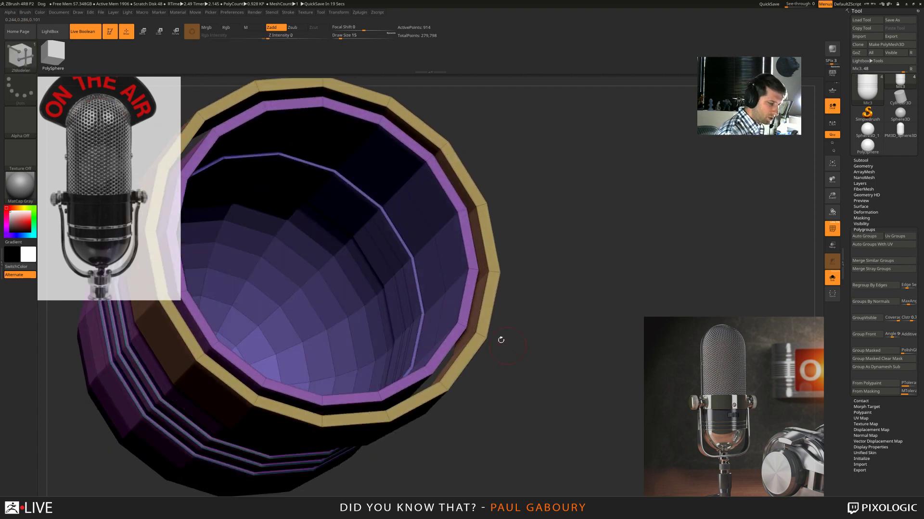
{"action": "key", "text": "space"}
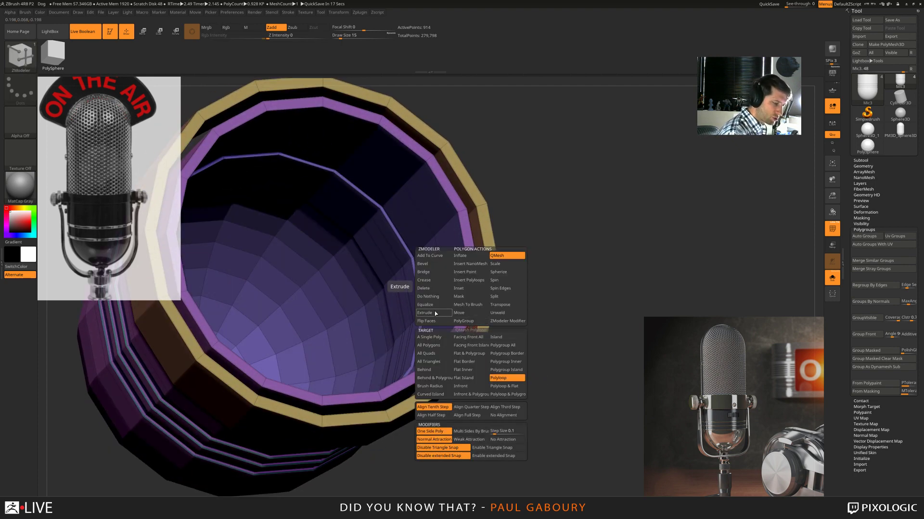
{"action": "left_click", "coordinate": [435, 313]}
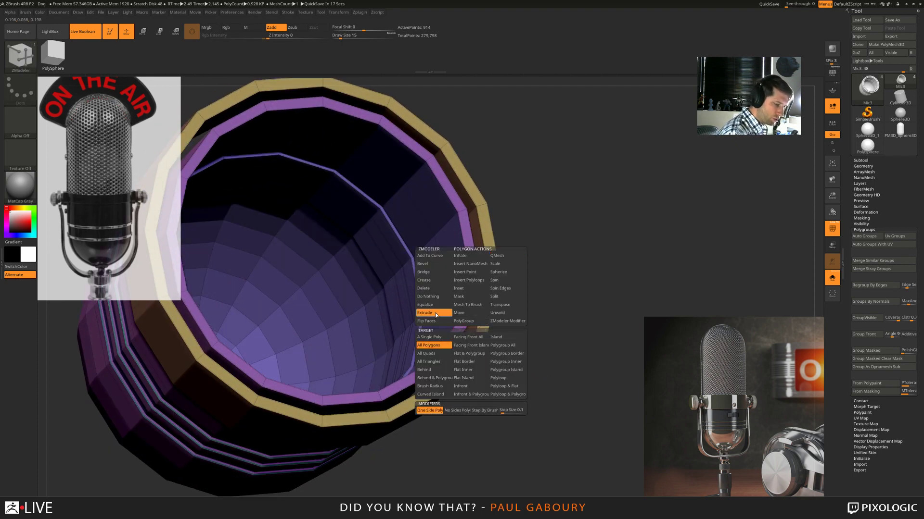
{"action": "left_click", "coordinate": [500, 378]}
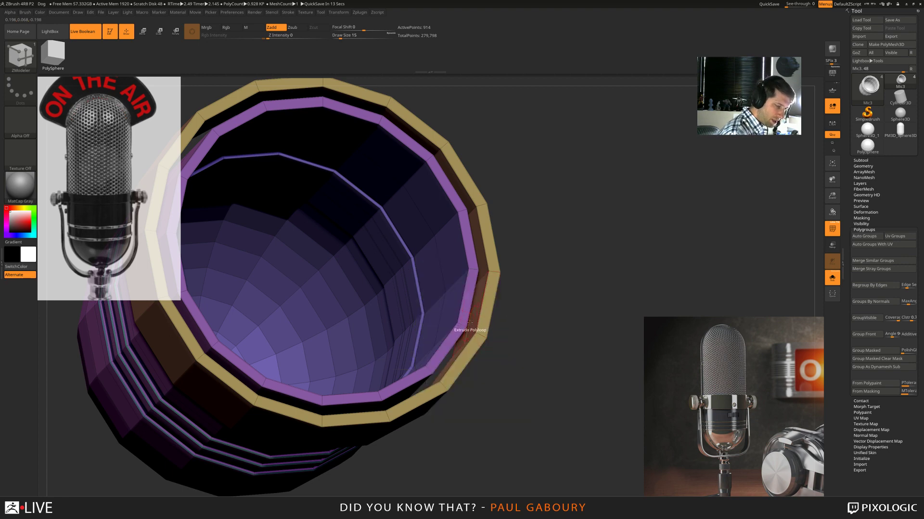
{"action": "mouse_move", "coordinate": [469, 323]}
{"action": "left_mouse_down"}
{"action": "mouse_move", "coordinate": [451, 320]}
{"action": "mouse_move", "coordinate": [462, 323]}
{"action": "left_mouse_up"}
{"action": "key", "text": "ctrl+z"}
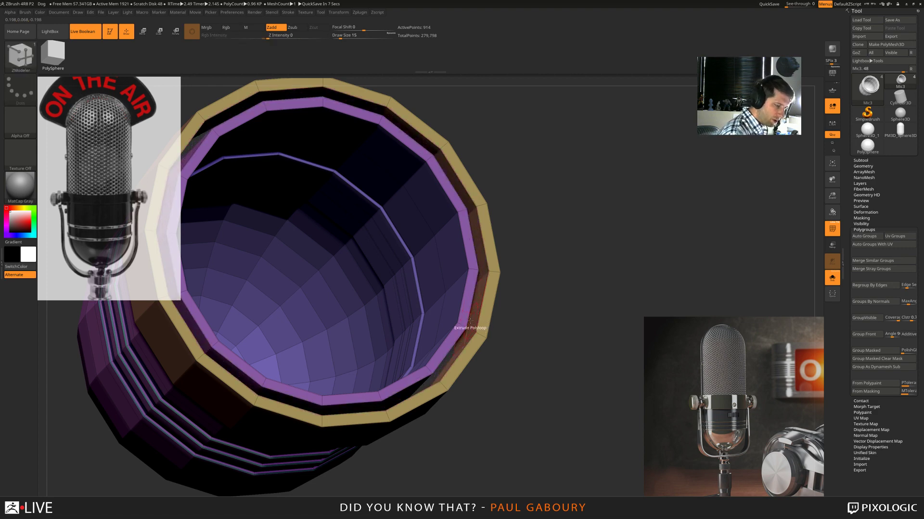
- Try moving the collar's inner-wall polyloop with ZModeler's Move action, first with Align To Normal and then with Align To Axis
{"action": "key", "text": "space"}
{"action": "left_click", "coordinate": [472, 312]}
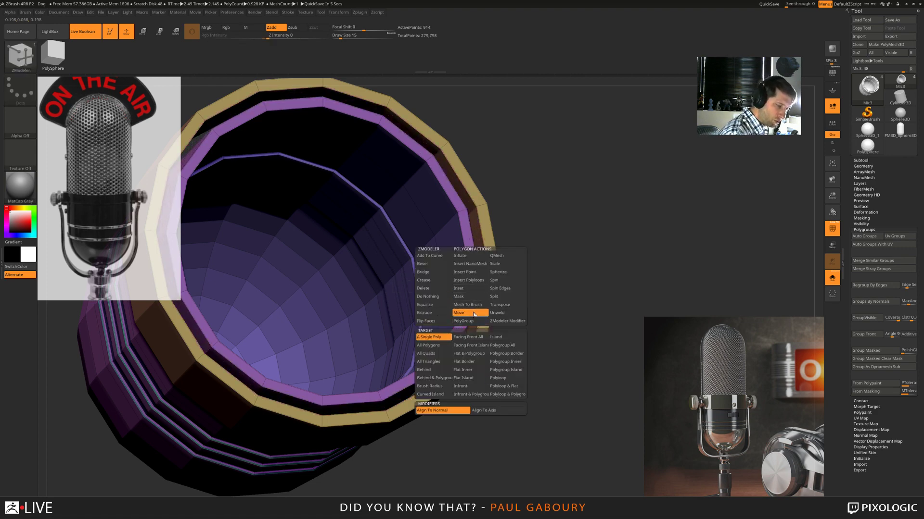
{"action": "left_click", "coordinate": [504, 378]}
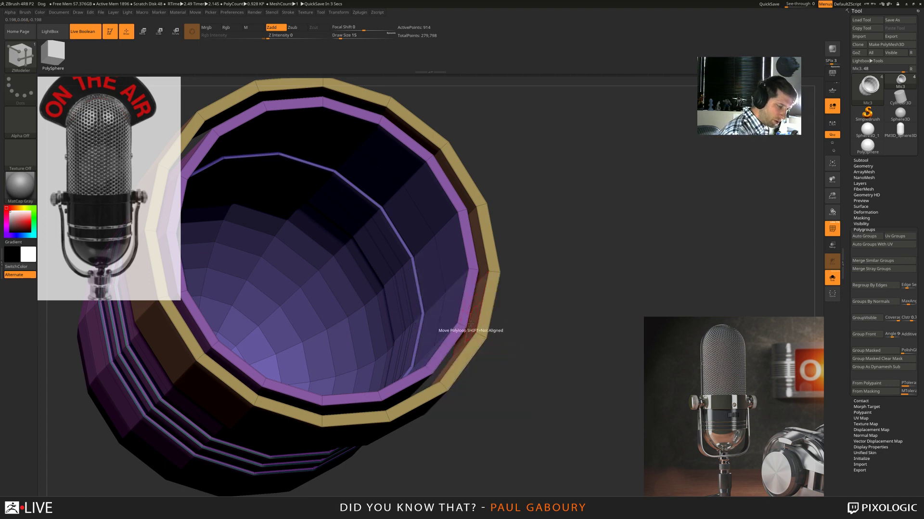
{"action": "left_click_drag", "start_coordinate": [462, 325], "coordinate": [469, 325]}
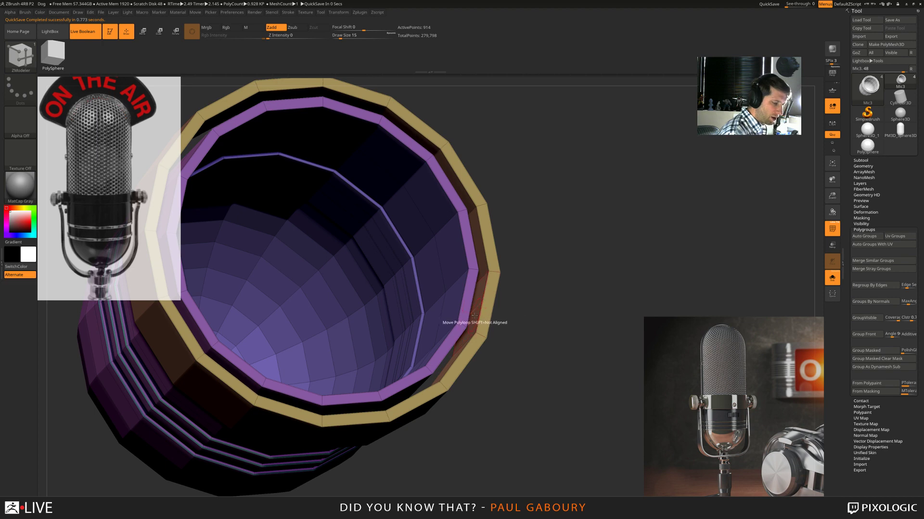
{"action": "key", "text": "space"}
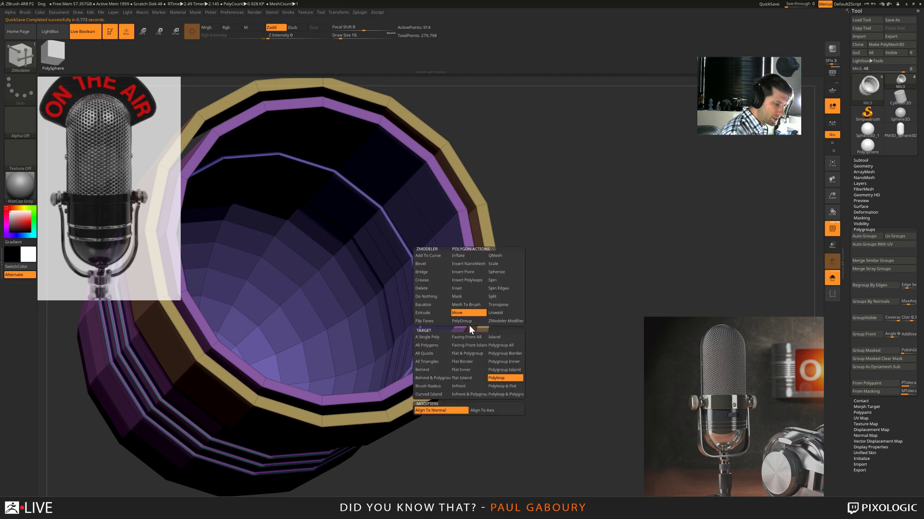
{"action": "left_click", "coordinate": [495, 411]}
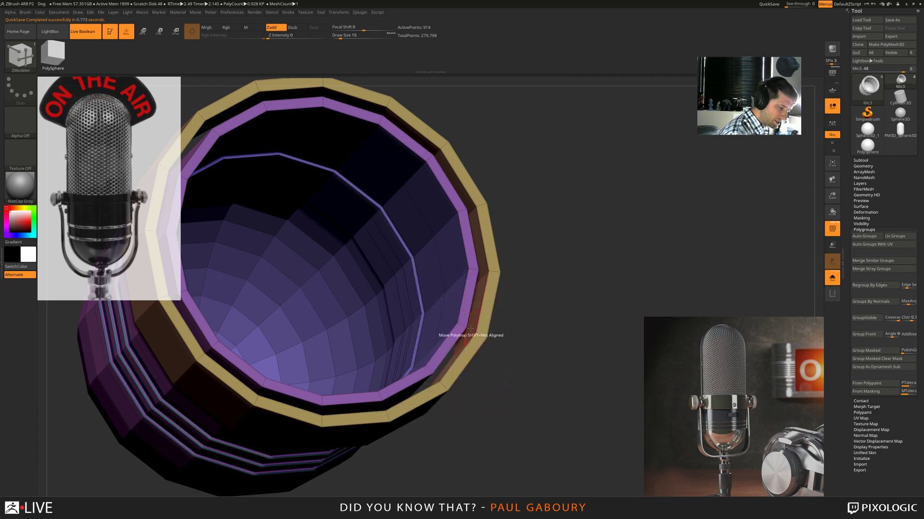
{"action": "left_click_drag", "start_coordinate": [471, 329], "coordinate": [471, 327]}
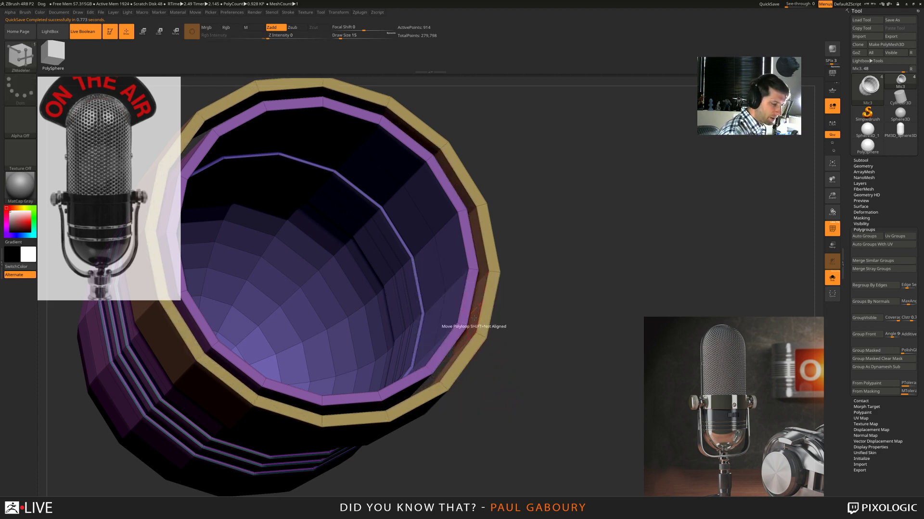
- Extrude the collar's inner-wall polyloop inward past the shell's rim to close the gap between them
{"action": "key", "text": "space"}
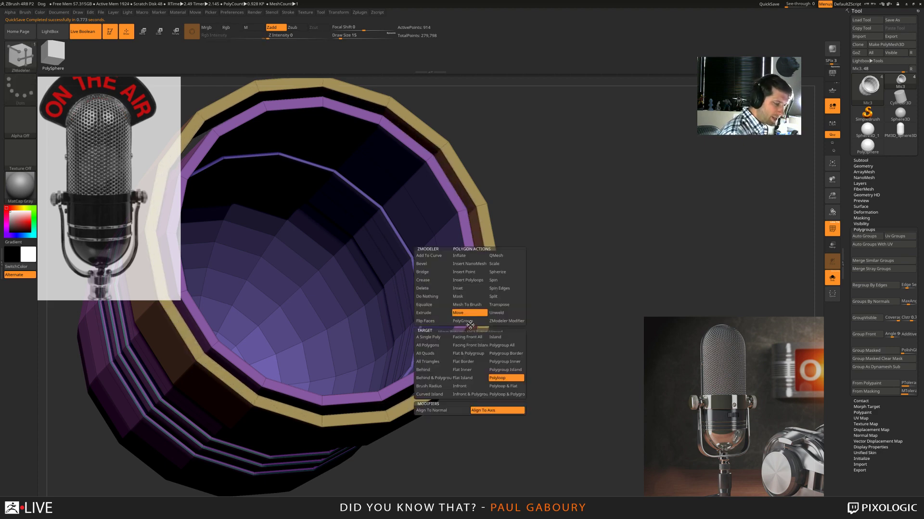
{"action": "left_click", "coordinate": [506, 257]}
{"action": "left_click", "coordinate": [441, 314]}
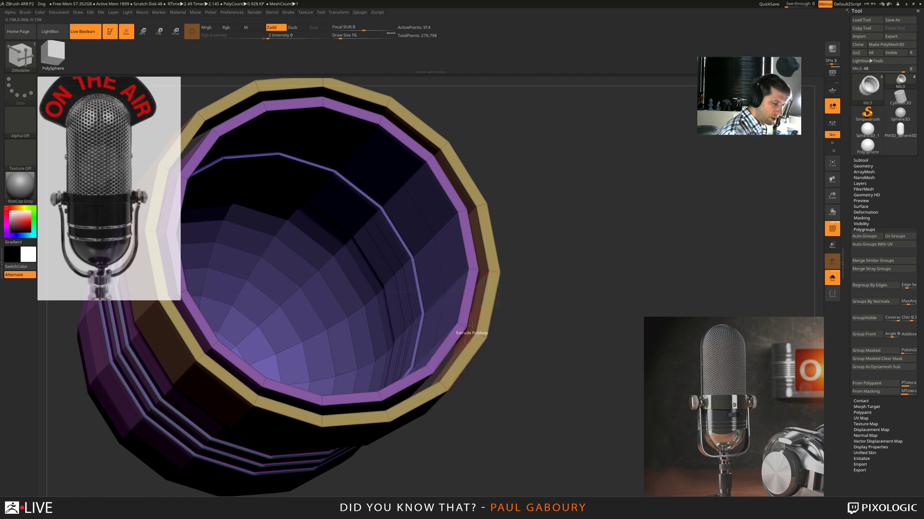
{"action": "left_click_drag", "start_coordinate": [474, 331], "coordinate": [439, 326]}
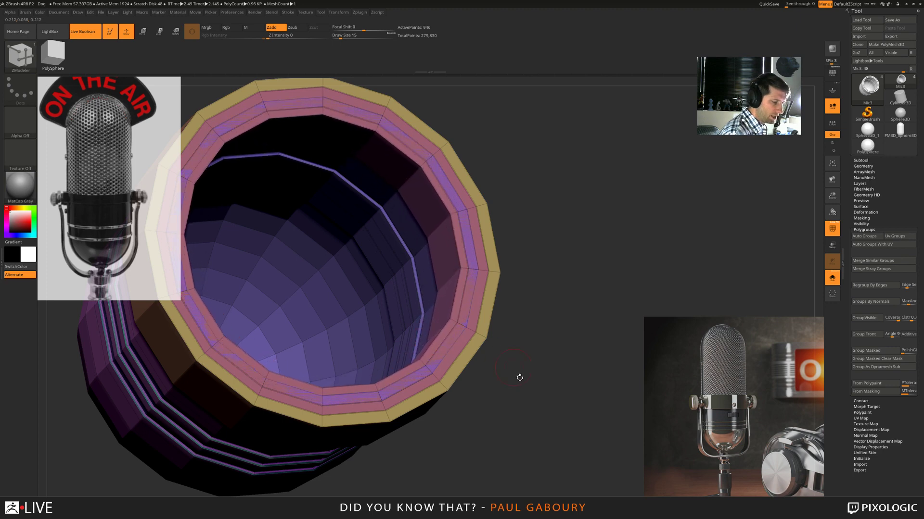
- Turn on Dynamic Subdiv, hide the polygroup wireframe, and view the collared shell from the front
{"action": "mouse_move", "coordinate": [531, 422]}
{"action": "right_mouse_down", "text": "ctrl"}
{"action": "mouse_move", "coordinate": [495, 405]}
{"action": "mouse_move", "coordinate": [520, 366]}
{"action": "mouse_move", "coordinate": [527, 404]}
{"action": "mouse_move", "coordinate": [513, 394]}
{"action": "right_mouse_up", "text": "ctrl"}
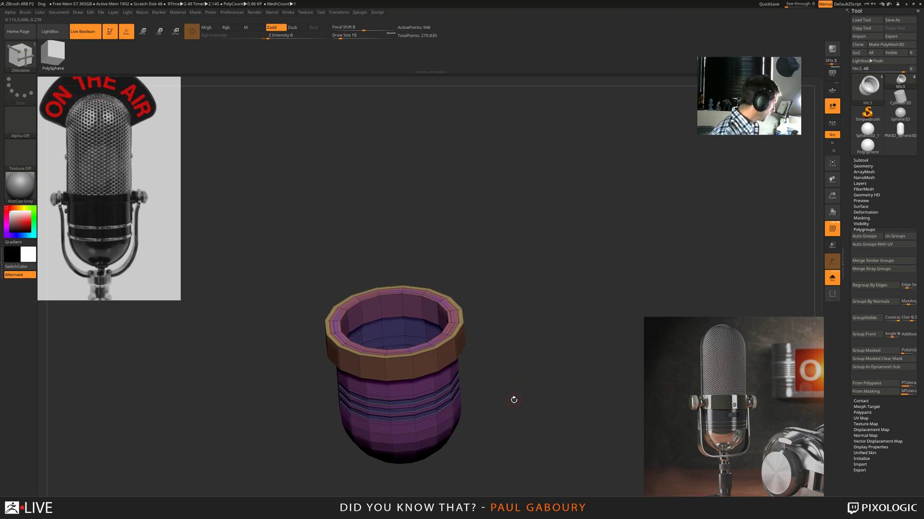
{"action": "key", "text": "d"}
{"action": "key", "text": "shift"}
{"action": "key", "text": "shift+f"}
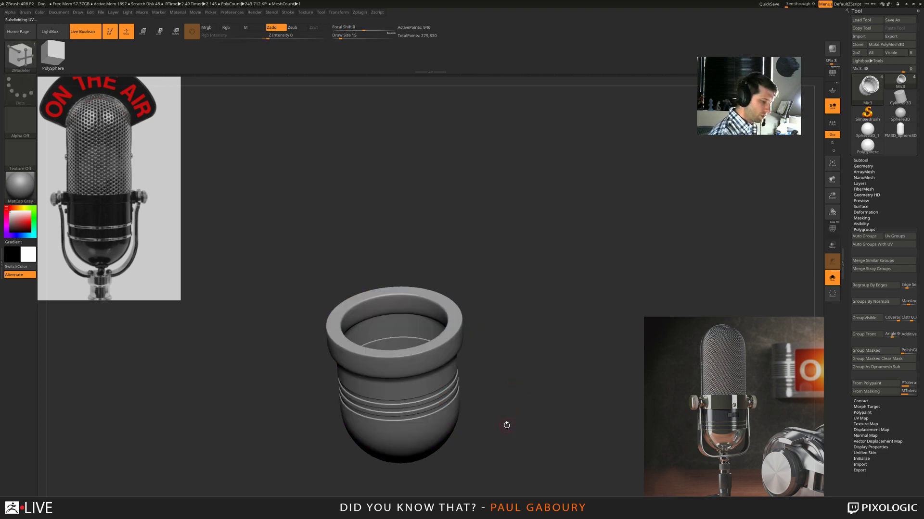
{"action": "mouse_move", "coordinate": [505, 424]}
{"action": "right_mouse_down"}
{"action": "mouse_move", "coordinate": [509, 389]}
{"action": "mouse_move", "coordinate": [510, 403]}
{"action": "mouse_move", "coordinate": [528, 400]}
{"action": "right_mouse_up"}
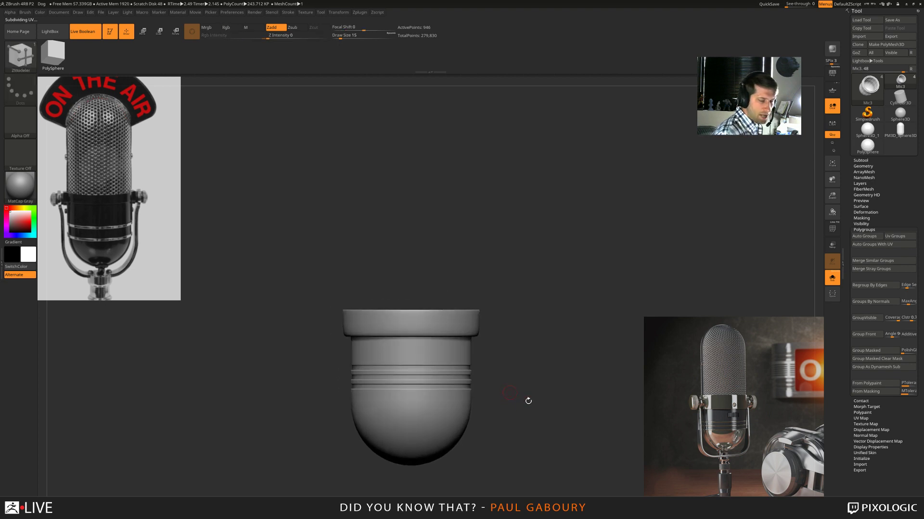
- Crease the polygroup borders of the lower shell and check the collar's smoothed edges
{"action": "left_click", "coordinate": [865, 167]}
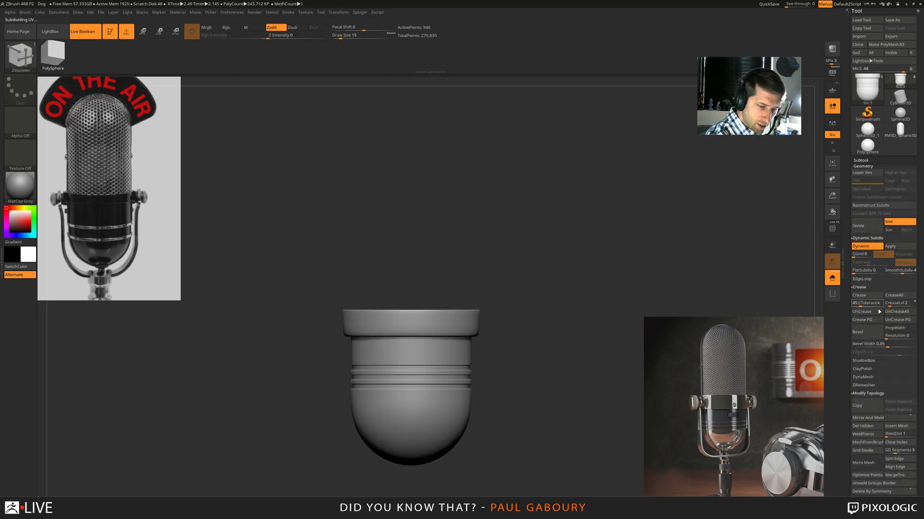
{"action": "left_click", "coordinate": [873, 320]}
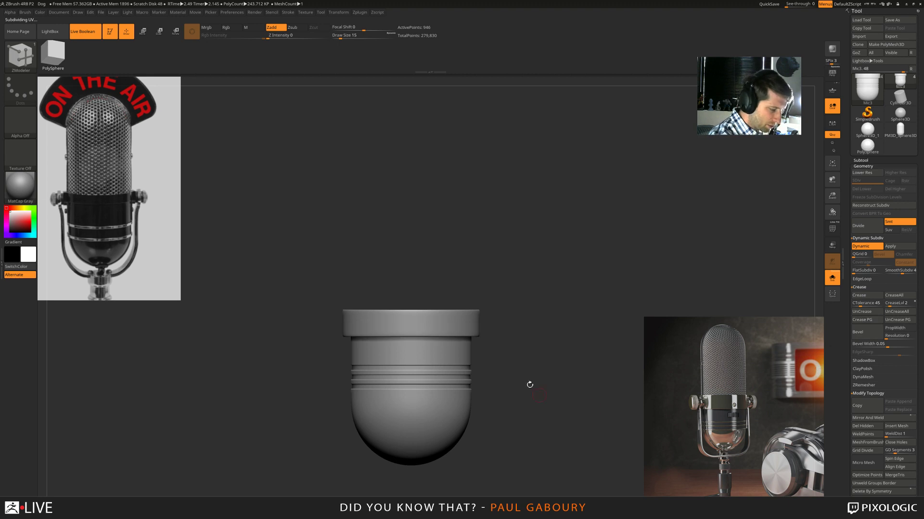
{"action": "right_click_drag", "start_coordinate": [529, 385], "coordinate": [525, 353]}
{"action": "left_click_drag", "start_coordinate": [525, 353], "coordinate": [527, 386], "text": "shift"}
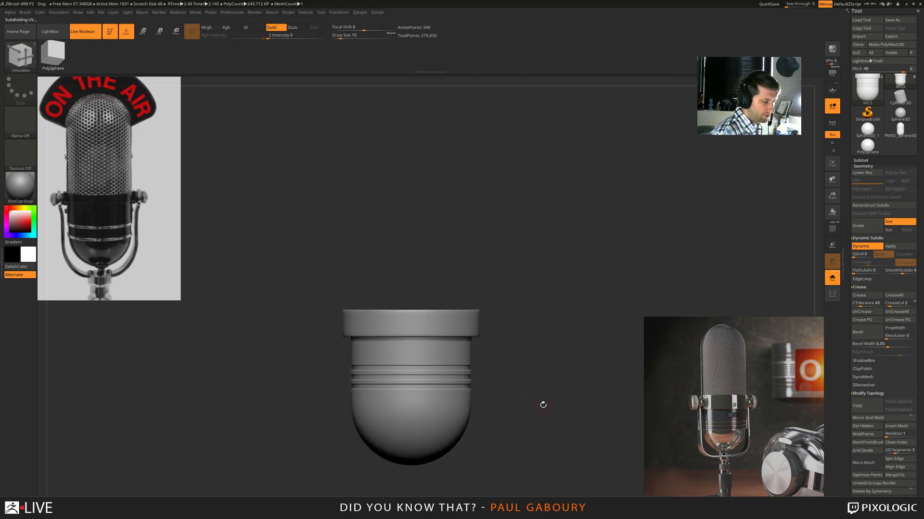
{"action": "mouse_move", "coordinate": [543, 405]}
{"action": "left_mouse_down"}
{"action": "mouse_move", "coordinate": [545, 417]}
{"action": "mouse_move", "coordinate": [540, 402]}
{"action": "left_mouse_up"}
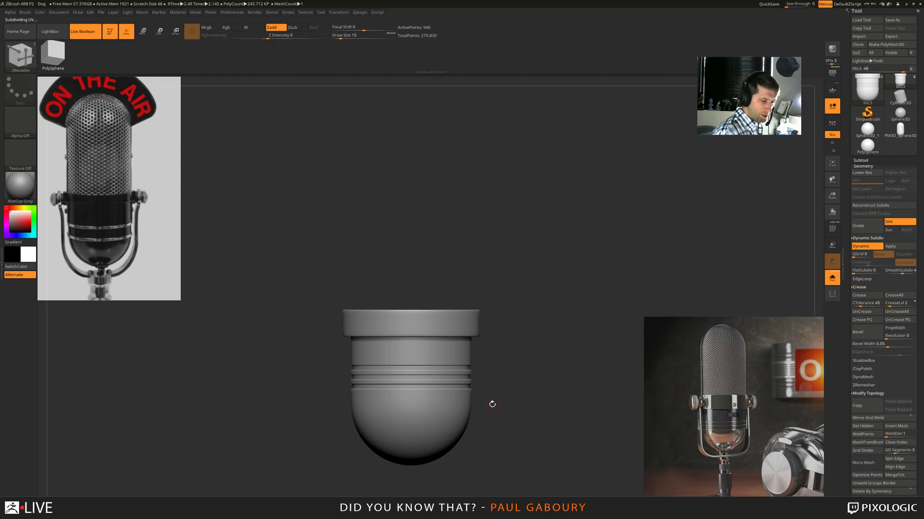
- Show the polygroup wireframe, isolate the collar area, and mask the lower shell so the collar's band stays editable
{"action": "left_click_drag", "start_coordinate": [496, 400], "coordinate": [489, 373], "text": "alt"}
{"action": "key", "text": "shift+f"}
{"action": "right_click_drag", "start_coordinate": [490, 373], "coordinate": [492, 359], "text": "ctrl"}
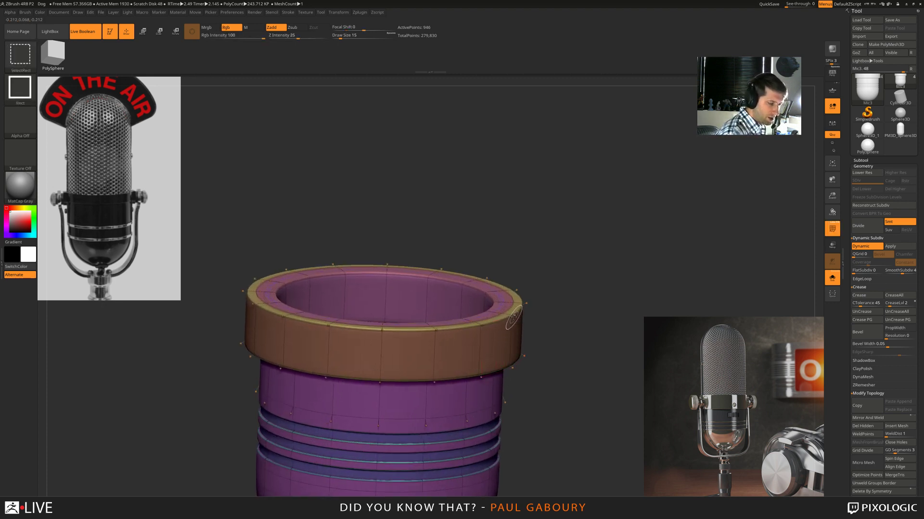
{"action": "left_click", "coordinate": [514, 317], "text": "ctrl+shift"}
{"action": "key", "text": "b"}
{"action": "key", "text": "z"}
{"action": "key", "text": "m"}
{"action": "mouse_move", "coordinate": [551, 388]}
{"action": "left_mouse_down", "text": "shift"}
{"action": "mouse_move", "coordinate": [574, 407]}
{"action": "mouse_move", "coordinate": [258, 363]}
{"action": "mouse_move", "coordinate": [210, 344]}
{"action": "left_mouse_up", "text": "shift"}
{"action": "left_click", "coordinate": [601, 266], "text": "ctrl+shift"}
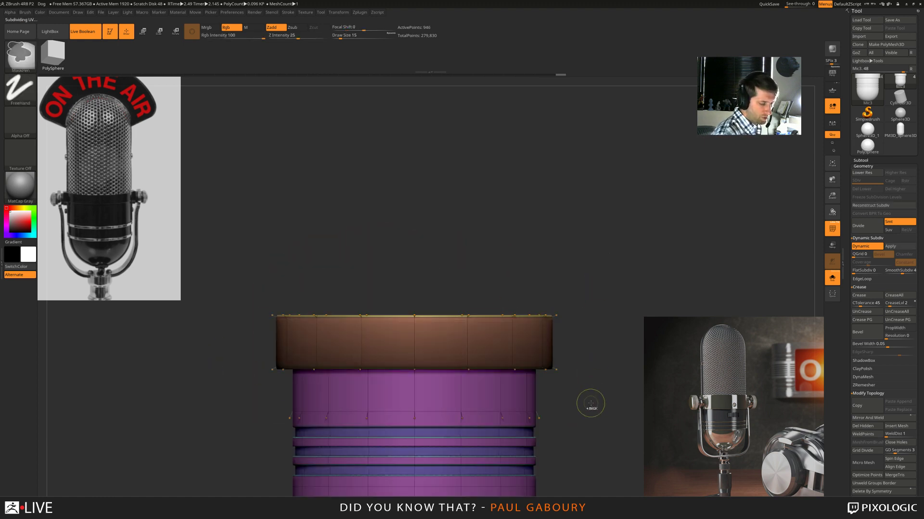
{"action": "left_click", "coordinate": [591, 404], "text": "ctrl"}
{"action": "left_click_drag", "start_coordinate": [591, 404], "coordinate": [583, 314], "text": "alt"}
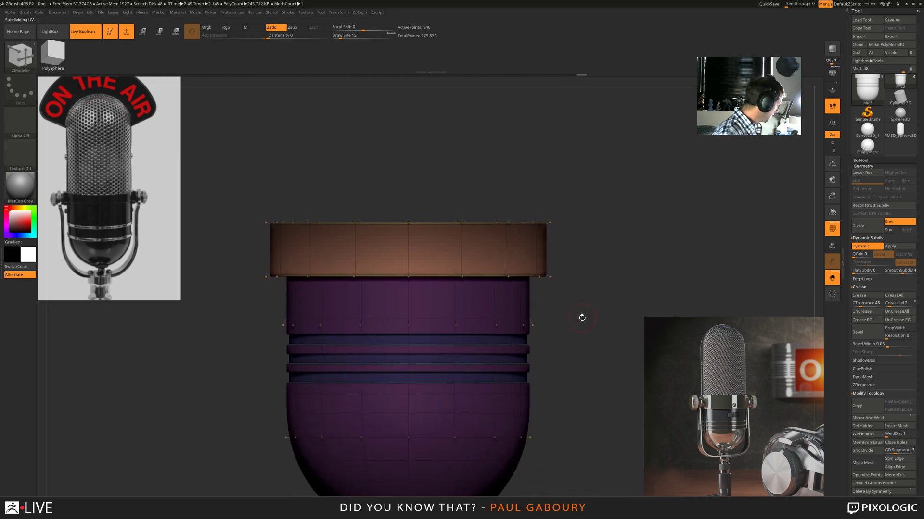
- Shorten the collar by raising its lower edge with the Move gizmo, and clear the mask
{"action": "key", "text": "w"}
{"action": "mouse_move", "coordinate": [406, 293]}
{"action": "left_mouse_down"}
{"action": "mouse_move", "coordinate": [413, 250]}
{"action": "mouse_move", "coordinate": [413, 267]}
{"action": "mouse_move", "coordinate": [415, 258]}
{"action": "left_mouse_up"}
{"action": "left_click", "coordinate": [569, 356], "text": "ctrl"}
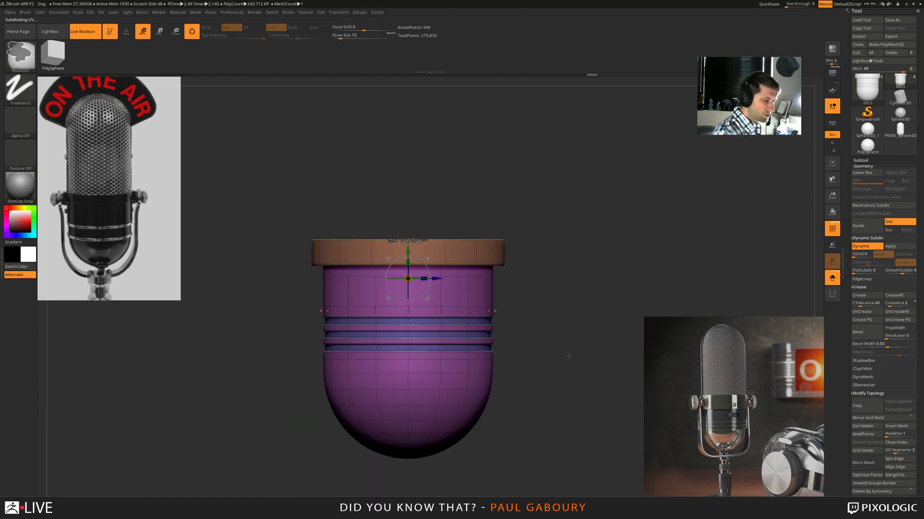
- Leave Solo mode, hide the polygroup wireframe, and inspect how the collar fits around the perforated head
{"action": "right_click_drag", "start_coordinate": [568, 356], "coordinate": [563, 358], "text": "ctrl"}
{"action": "key", "text": "shift+f"}
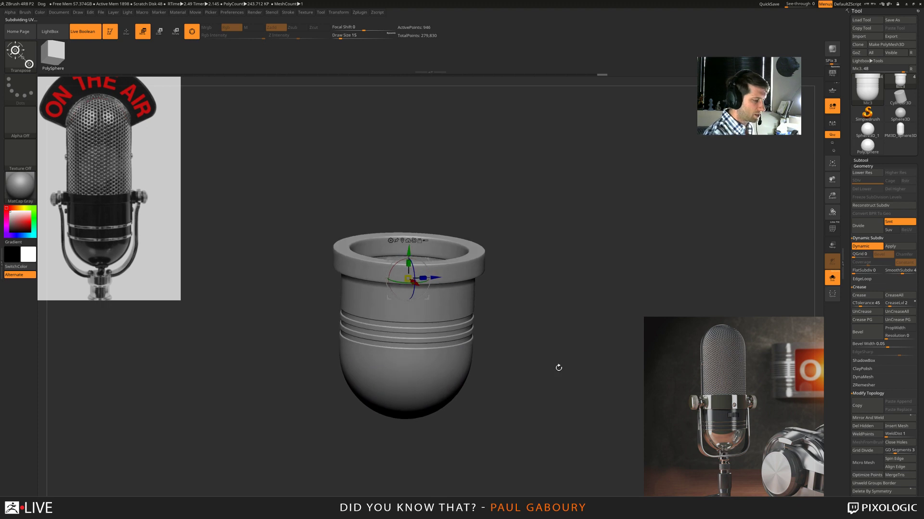
{"action": "key", "text": "q"}
{"action": "left_click", "coordinate": [835, 284]}
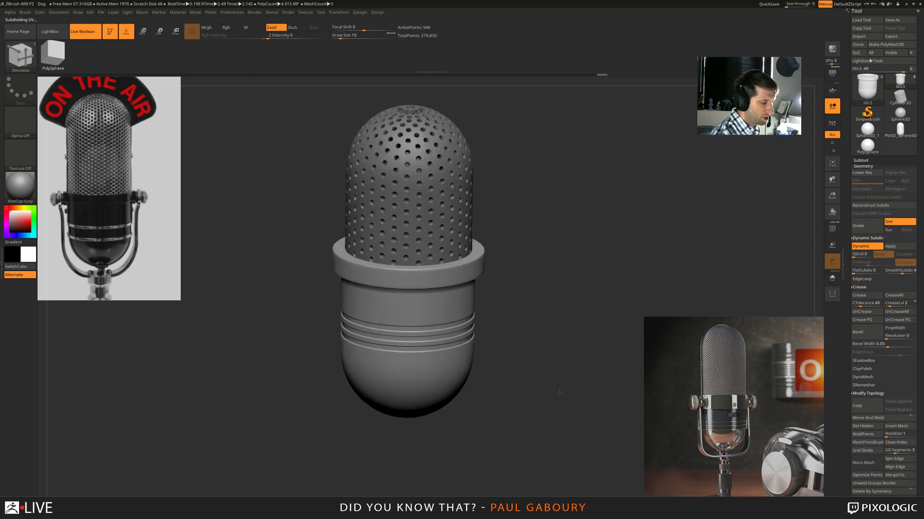
{"action": "left_click_drag", "start_coordinate": [562, 386], "coordinate": [455, 425]}
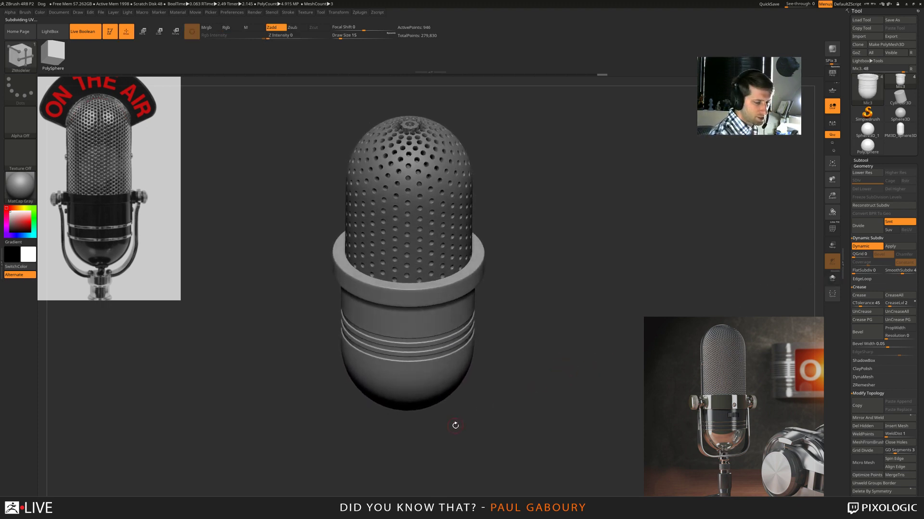
- Push the collar's outer polyloop inward with ZModeler's QMesh action to thin the collar, and view the whole microphone
{"action": "mouse_move", "coordinate": [517, 384]}
{"action": "left_mouse_down"}
{"action": "mouse_move", "coordinate": [516, 398]}
{"action": "mouse_move", "coordinate": [521, 371]}
{"action": "left_mouse_up"}
{"action": "key", "text": "b"}
{"action": "key", "text": "z"}
{"action": "key", "text": "m"}
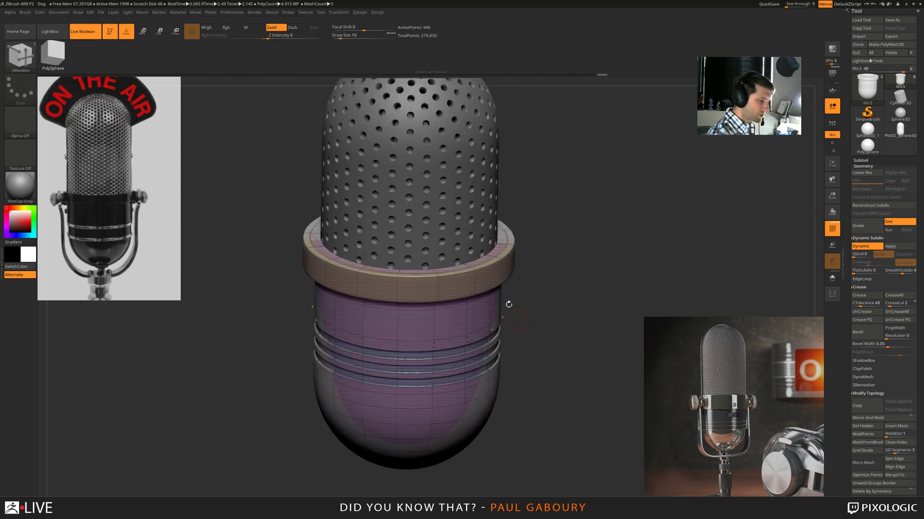
{"action": "right_click_drag", "start_coordinate": [495, 291], "coordinate": [497, 297]}
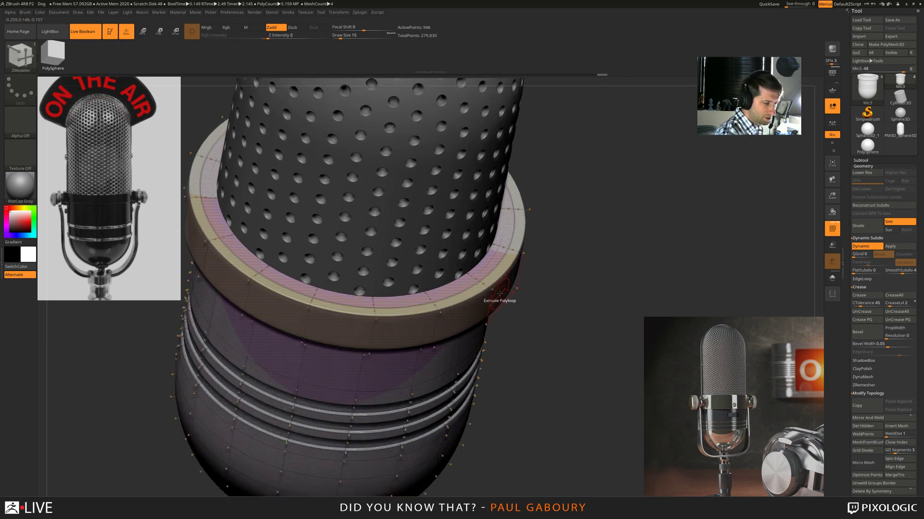
{"action": "key", "text": "space"}
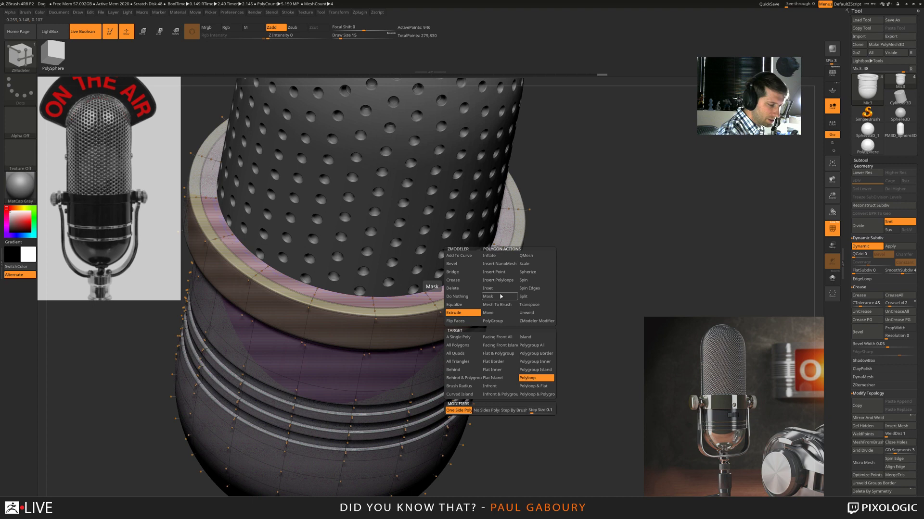
{"action": "left_click", "coordinate": [536, 256]}
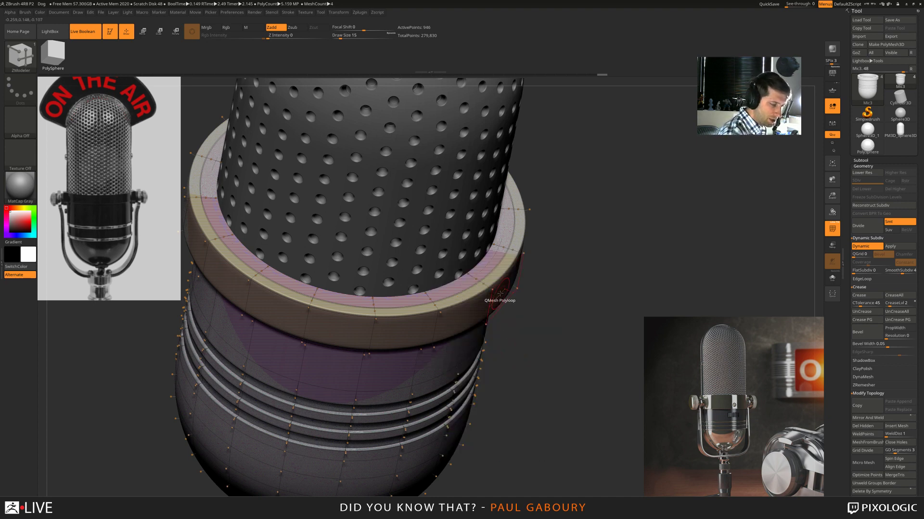
{"action": "left_click_drag", "start_coordinate": [507, 298], "coordinate": [494, 289]}
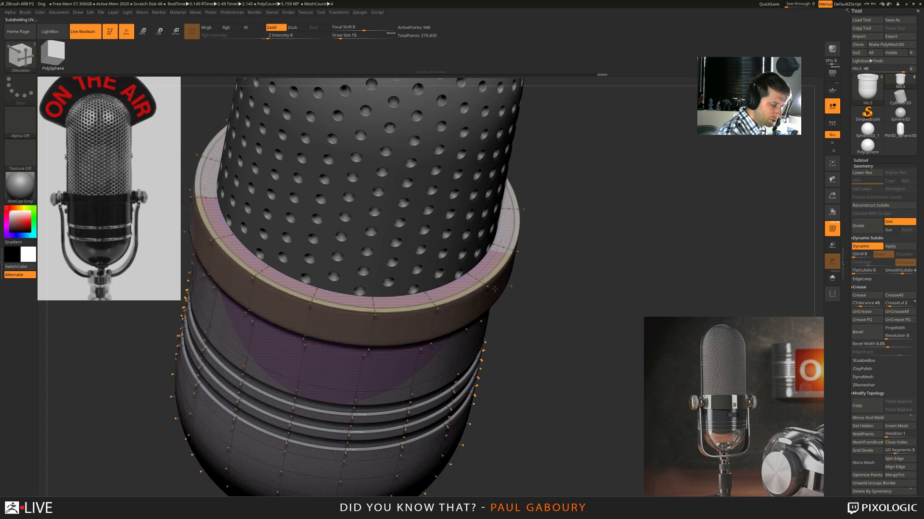
{"action": "key", "text": "shift"}
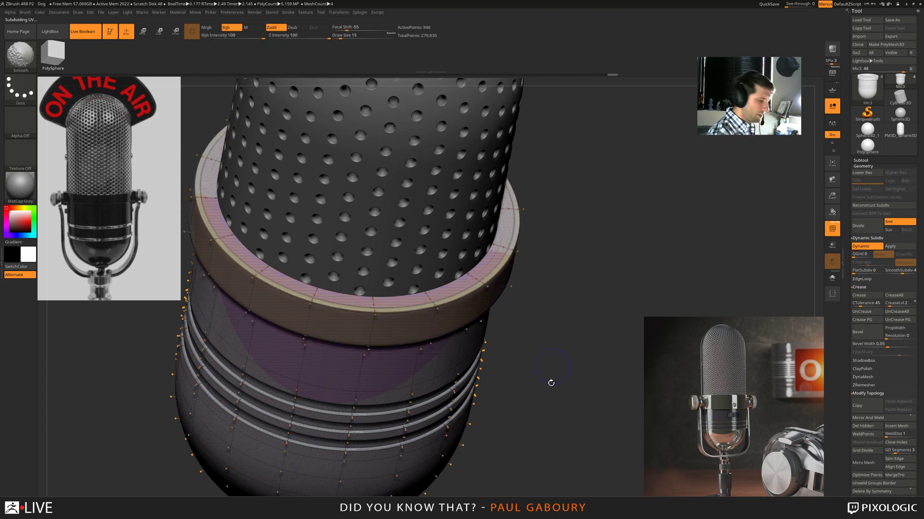
{"action": "key", "text": "shift+f"}
{"action": "mouse_move", "coordinate": [550, 412]}
{"action": "left_mouse_down"}
{"action": "mouse_move", "coordinate": [550, 358]}
{"action": "mouse_move", "coordinate": [582, 398]}
{"action": "mouse_move", "coordinate": [504, 339]}
{"action": "left_mouse_up"}
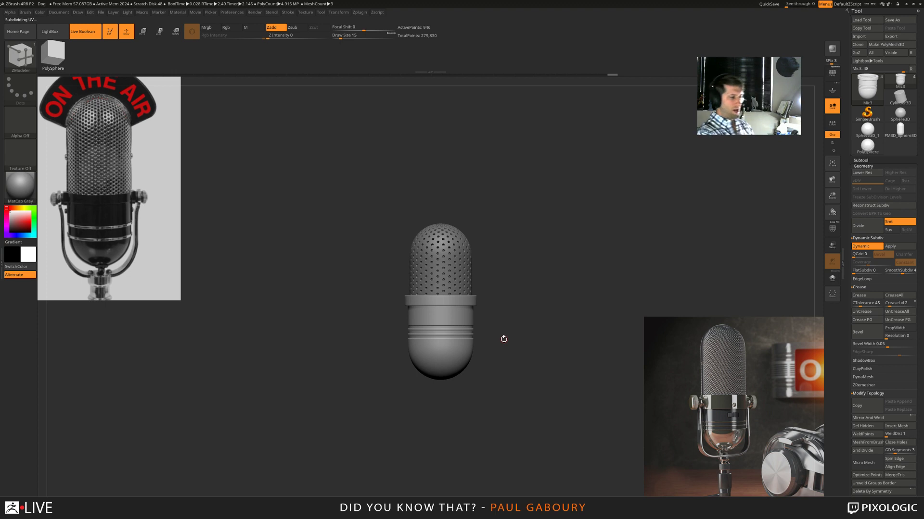
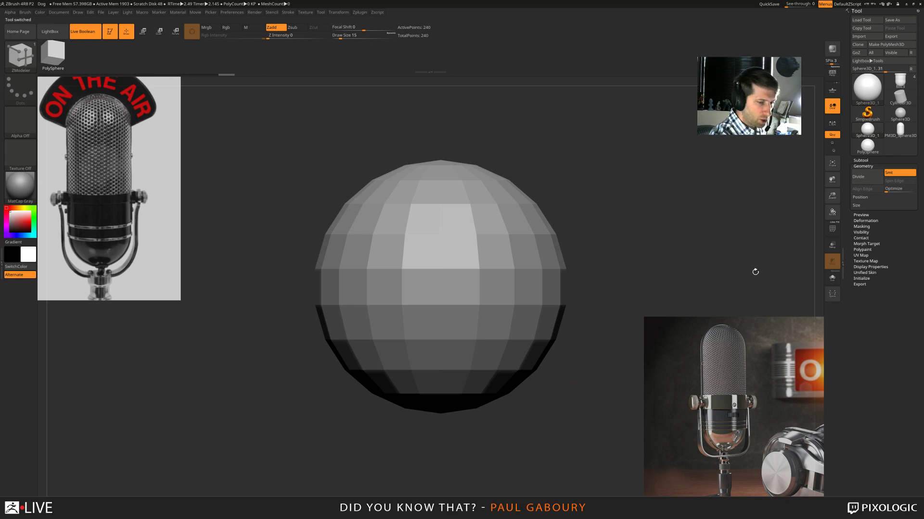
- Convert the sphere primitive to a PolyMesh3D, initialize it as a QCube with resolution 2 on each axis, and show its polygroup wireframe
{"action": "left_click", "coordinate": [869, 279]}
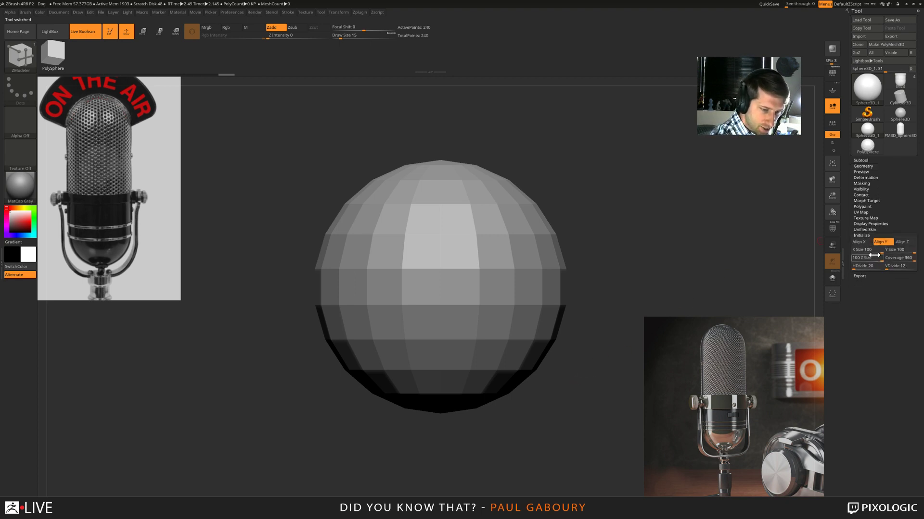
{"action": "left_click", "coordinate": [885, 44]}
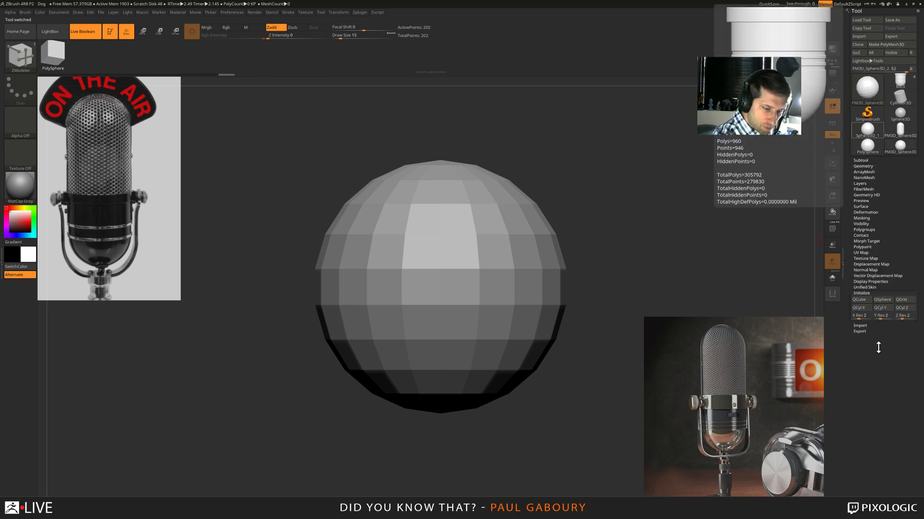
{"action": "left_click", "coordinate": [863, 300]}
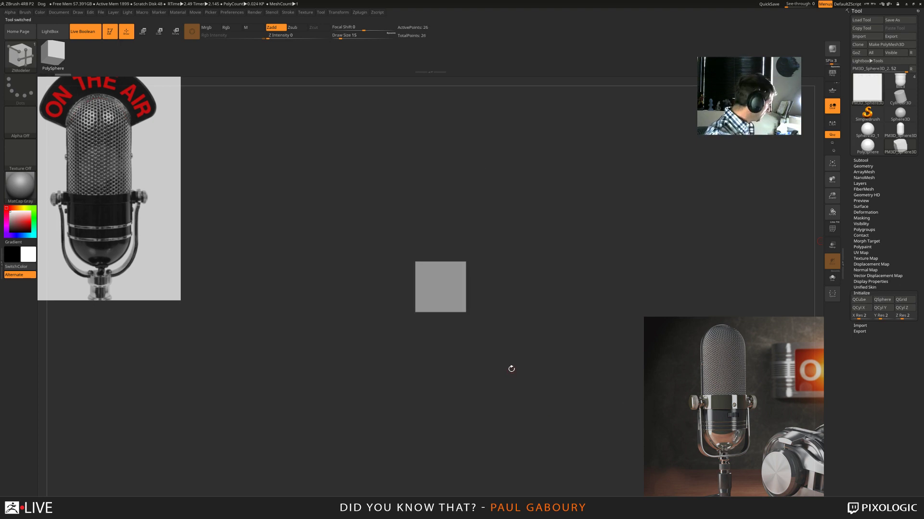
{"action": "key", "text": "shift+f"}
{"action": "left_click_drag", "start_coordinate": [518, 360], "coordinate": [528, 400]}
{"action": "key", "text": "f"}
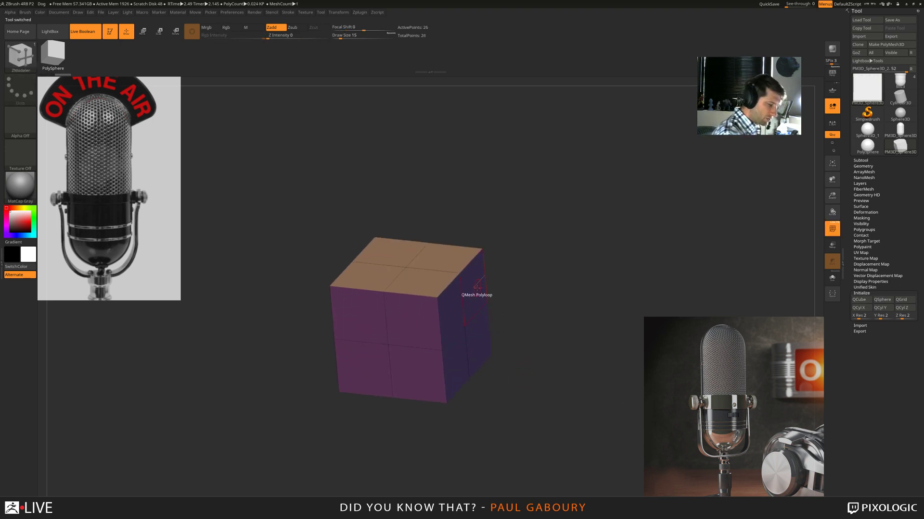
- QMesh a single upper face on the cube's side outward into a long block, and undo the same pull on the face below
{"action": "key", "text": "space"}
{"action": "left_click", "coordinate": [440, 337]}
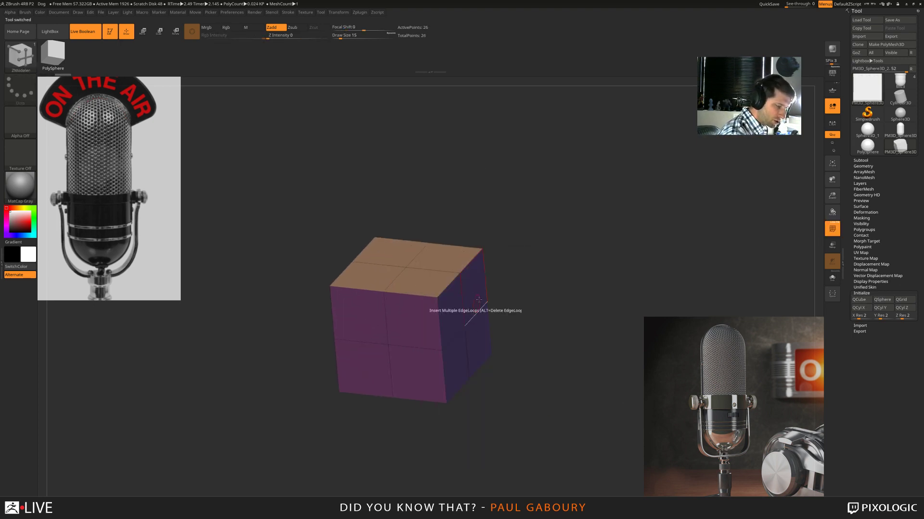
{"action": "left_click_drag", "start_coordinate": [464, 295], "coordinate": [579, 402]}
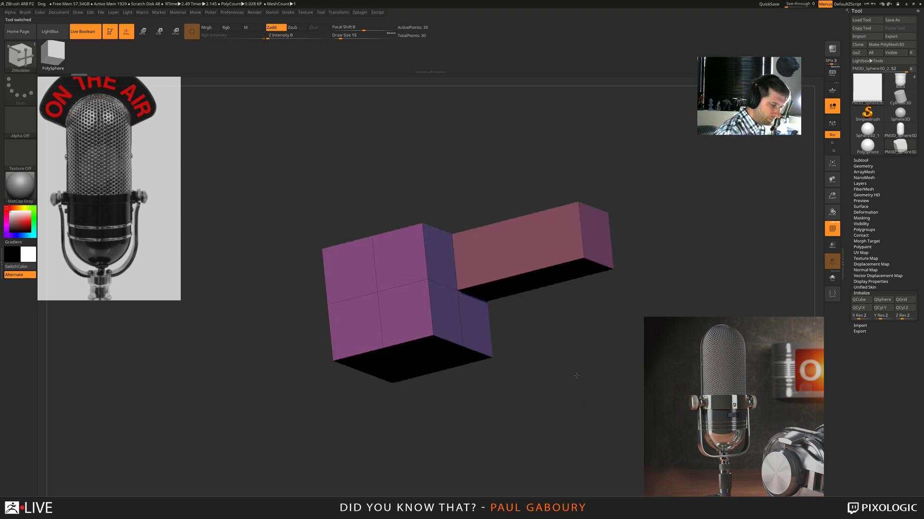
{"action": "key", "text": "ctrl+z"}
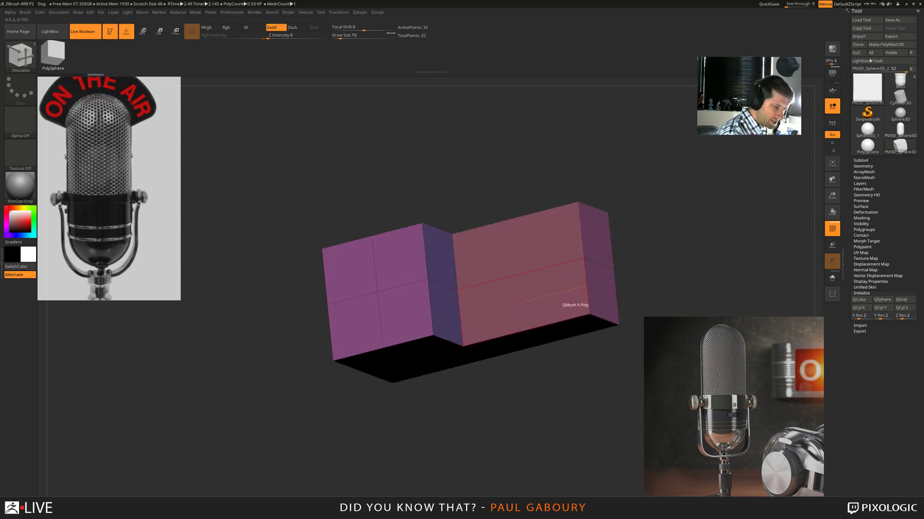
- Insert a single edge loop across the middle of the long block, and QMesh the cube face below it out to that loop
{"action": "key", "text": "space"}
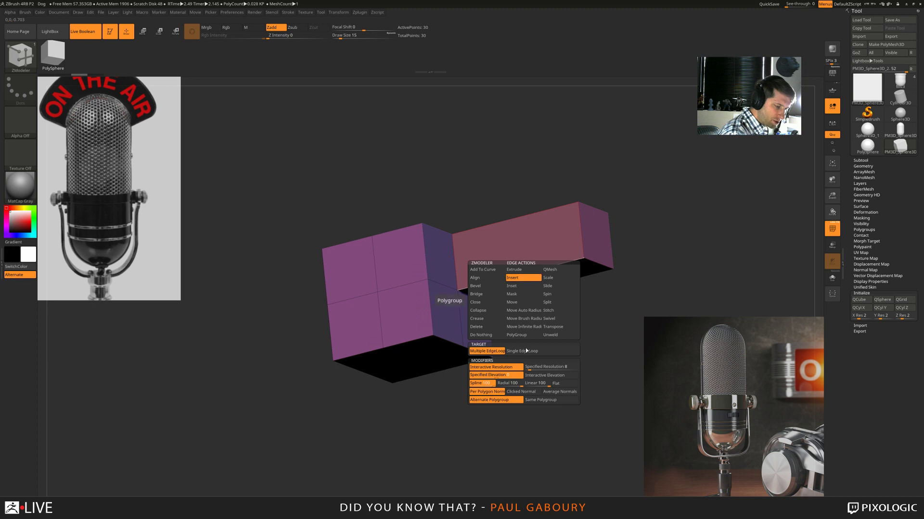
{"action": "left_click", "coordinate": [517, 278]}
{"action": "left_click", "coordinate": [530, 270]}
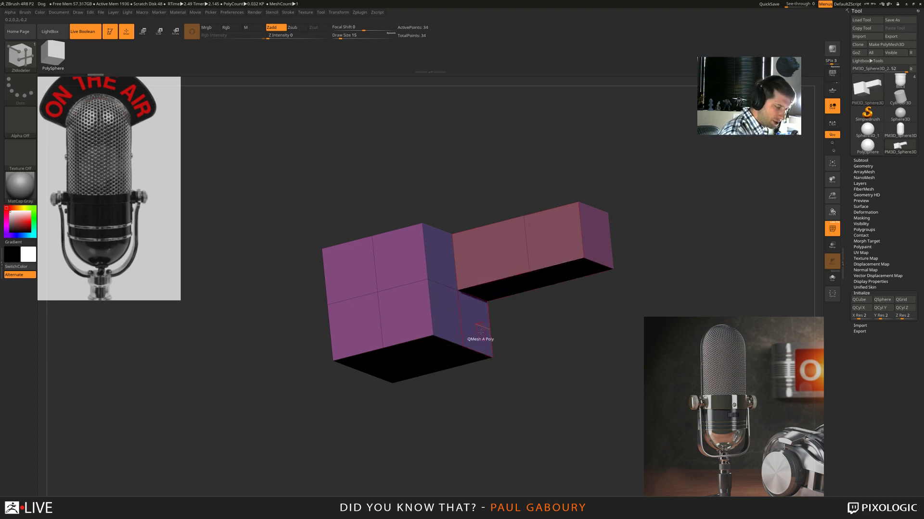
{"action": "left_click_drag", "start_coordinate": [480, 332], "coordinate": [516, 320]}
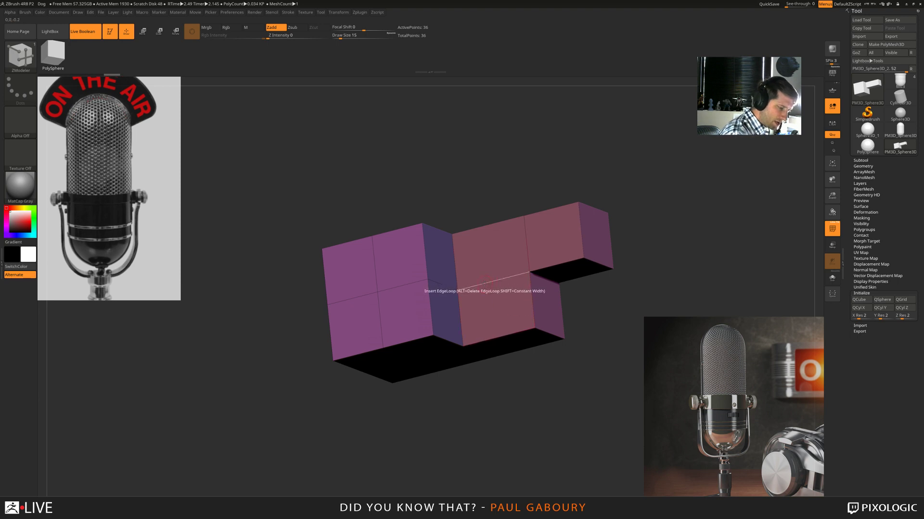
- Insert vertical and horizontal single edge loops around the joined blocks to frame a small face on the lower block's side
{"action": "left_click", "coordinate": [510, 303]}
{"action": "left_click", "coordinate": [509, 291]}
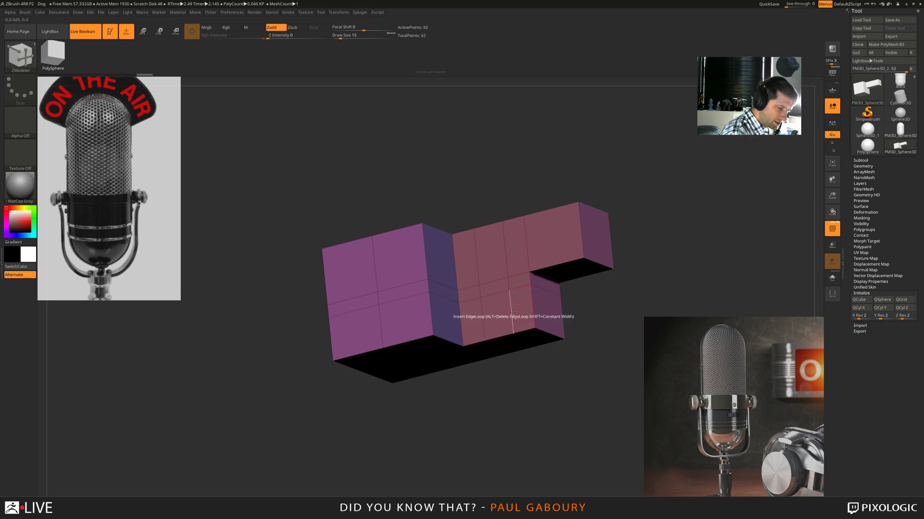
{"action": "left_click", "coordinate": [512, 323]}
- Push the small framed face on the lower block's side inward with QMesh
{"action": "left_click_drag", "start_coordinate": [541, 361], "coordinate": [517, 371]}
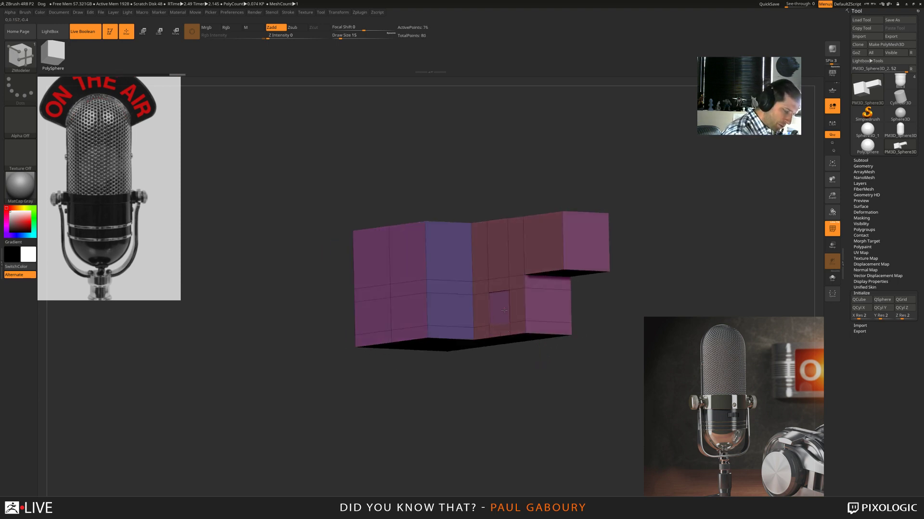
{"action": "left_click_drag", "start_coordinate": [504, 310], "coordinate": [617, 331]}
{"action": "left_click_drag", "start_coordinate": [524, 364], "coordinate": [517, 371]}
- Switch the polygon action to Extrude with the A Single Poly target, and extrude the small framed face into the block
{"action": "key", "text": "space"}
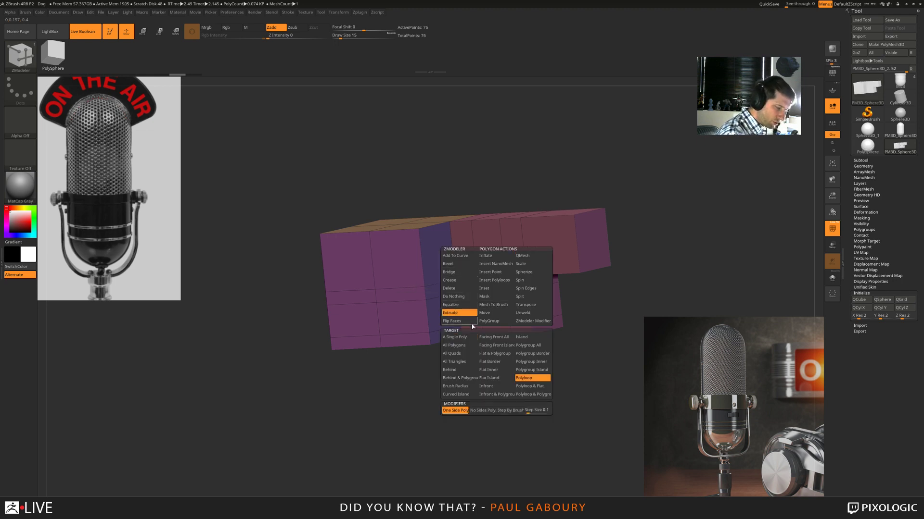
{"action": "left_click", "coordinate": [467, 337]}
{"action": "left_click_drag", "start_coordinate": [502, 307], "coordinate": [590, 290]}
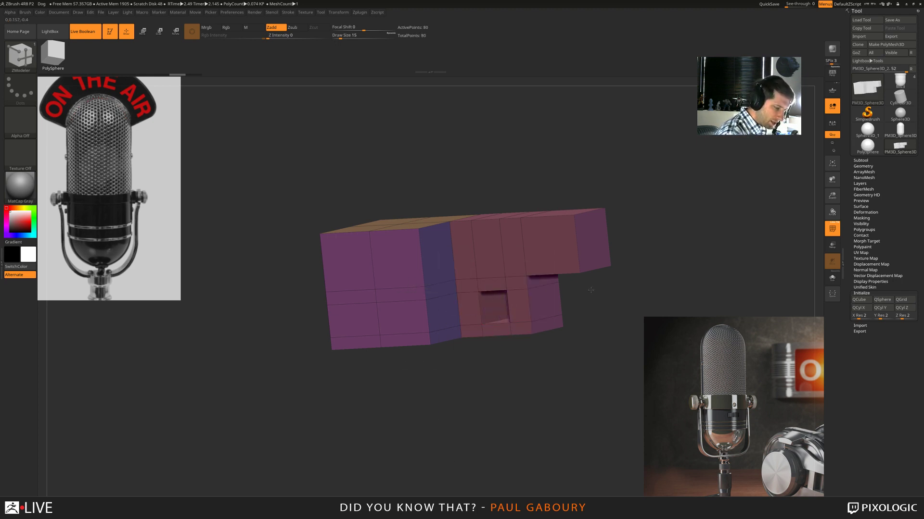
- Check the extruded face from the far side, and undo the extrusion and the last inserted edge loop
{"action": "left_click_drag", "start_coordinate": [645, 281], "coordinate": [577, 282]}
{"action": "left_click_drag", "start_coordinate": [593, 335], "coordinate": [518, 365], "text": "alt"}
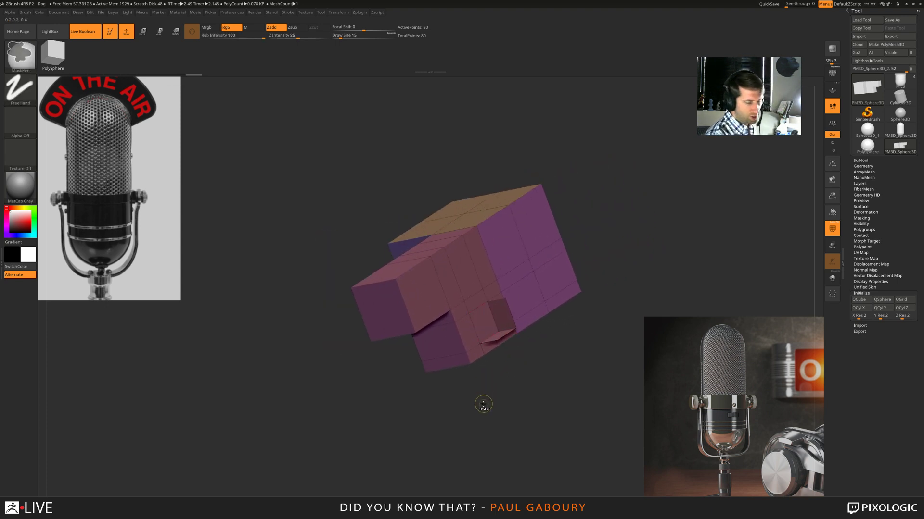
{"action": "key", "text": "ctrl+z"}
{"action": "mouse_move", "coordinate": [480, 404]}
{"action": "left_mouse_down"}
{"action": "mouse_move", "coordinate": [480, 374]}
{"action": "mouse_move", "coordinate": [509, 386]}
{"action": "mouse_move", "coordinate": [501, 365]}
{"action": "left_mouse_up"}
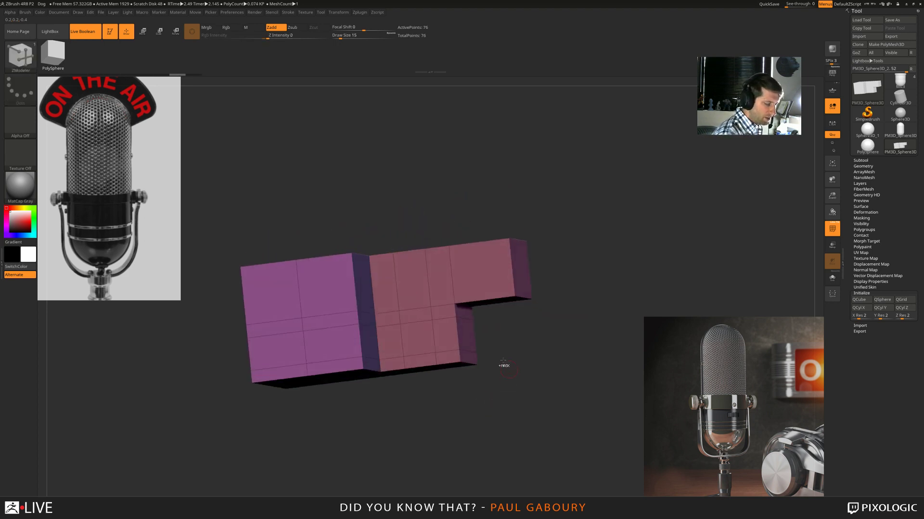
{"action": "key", "text": "ctrl+z"}
- Extrude the thin strip on the lower block's end out past the upper block, preview it with Dynamic Subdiv, and undo the extrusion
{"action": "left_click_drag", "start_coordinate": [463, 312], "coordinate": [550, 315]}
{"action": "right_click_drag", "start_coordinate": [548, 318], "coordinate": [537, 354]}
{"action": "right_click_drag", "start_coordinate": [538, 353], "coordinate": [532, 404], "text": "ctrl"}
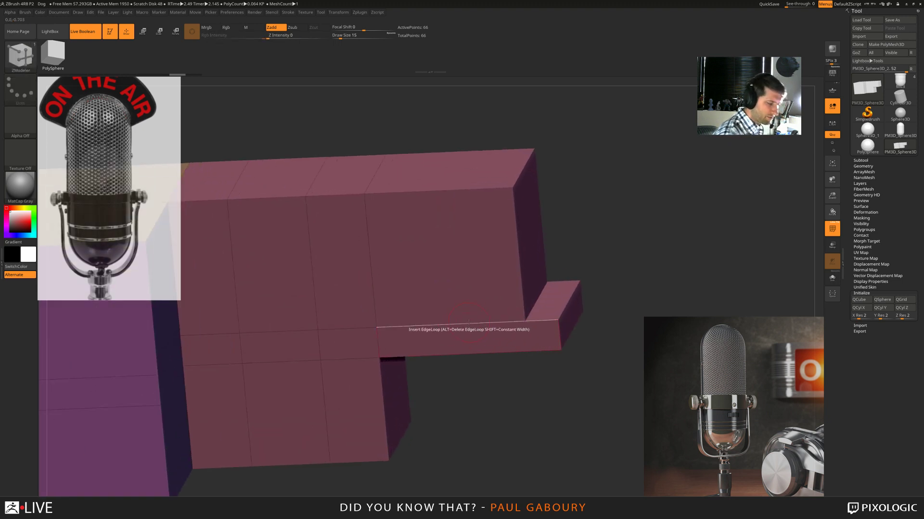
{"action": "key", "text": "d"}
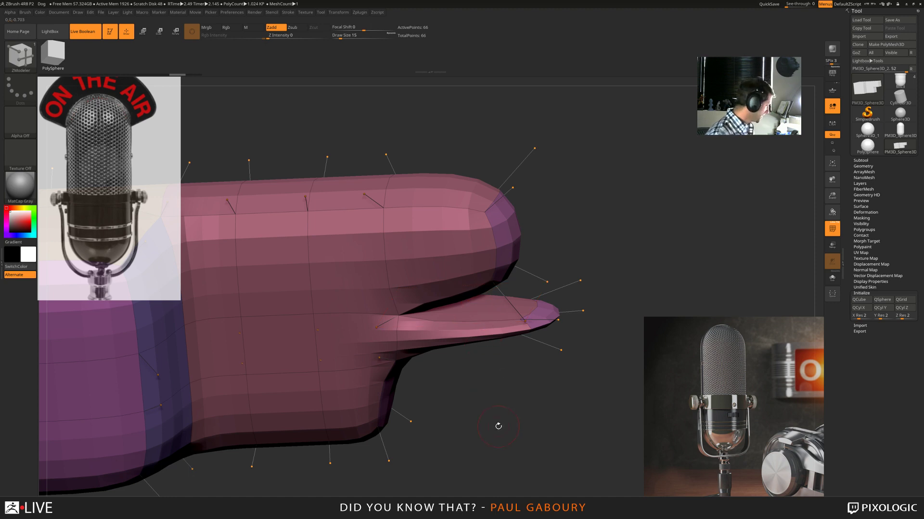
{"action": "key", "text": "shift+d"}
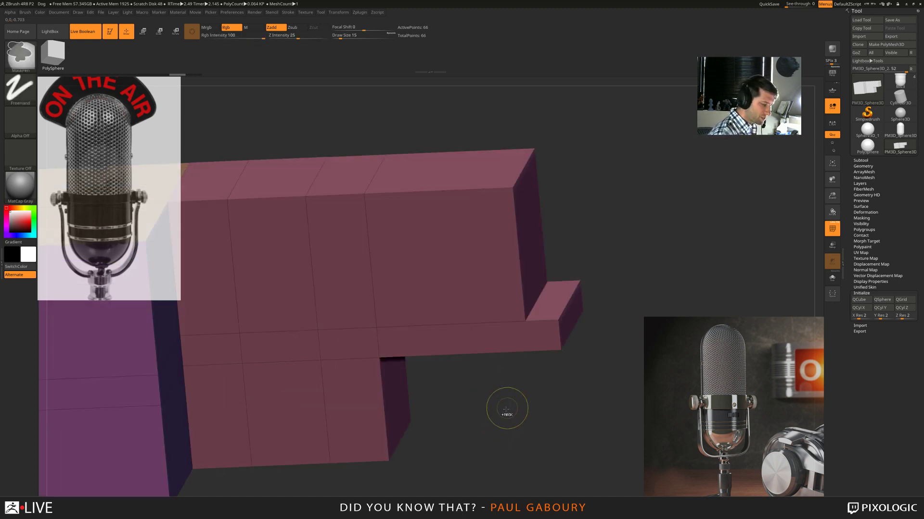
{"action": "key", "text": "ctrl+z"}
- Switch the polygon action to QMesh, pull the thin strip on the lower block's end out under the upper block, and preview with Dynamic Subdiv
{"action": "left_click_drag", "start_coordinate": [500, 412], "coordinate": [463, 372]}
{"action": "key", "text": "space"}
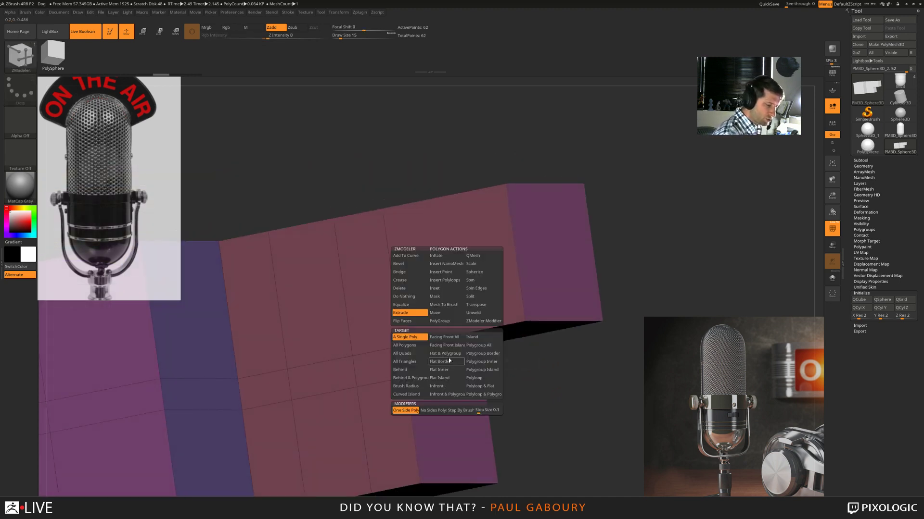
{"action": "left_click", "coordinate": [486, 258]}
{"action": "left_click_drag", "start_coordinate": [457, 361], "coordinate": [574, 360]}
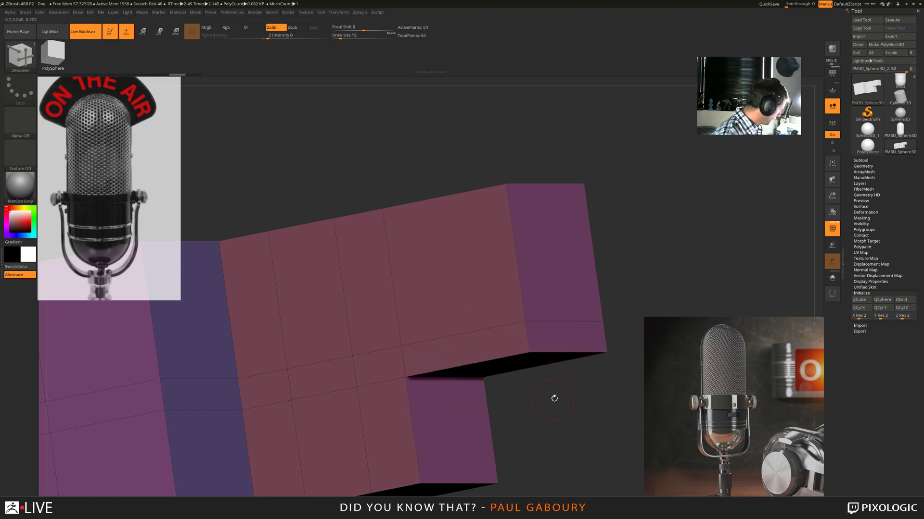
{"action": "key", "text": "d"}
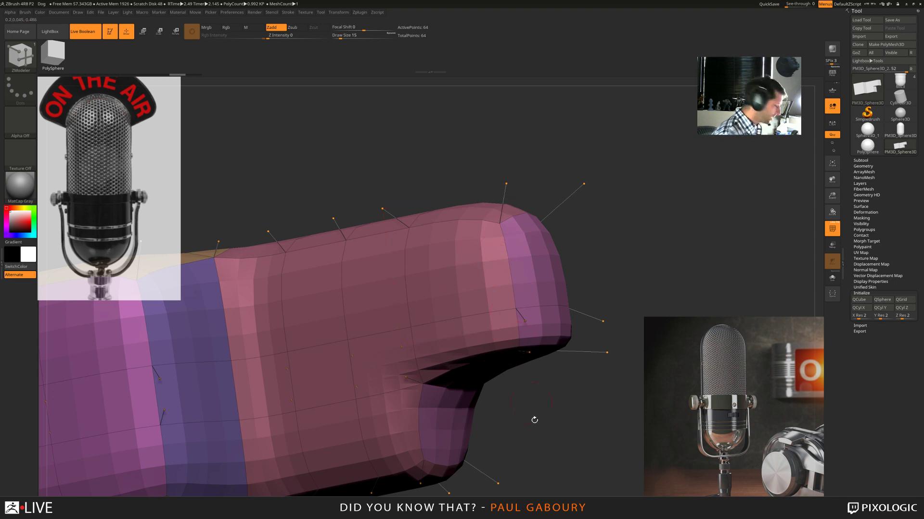
{"action": "key", "text": "shift"}
{"action": "key", "text": "shift+d"}
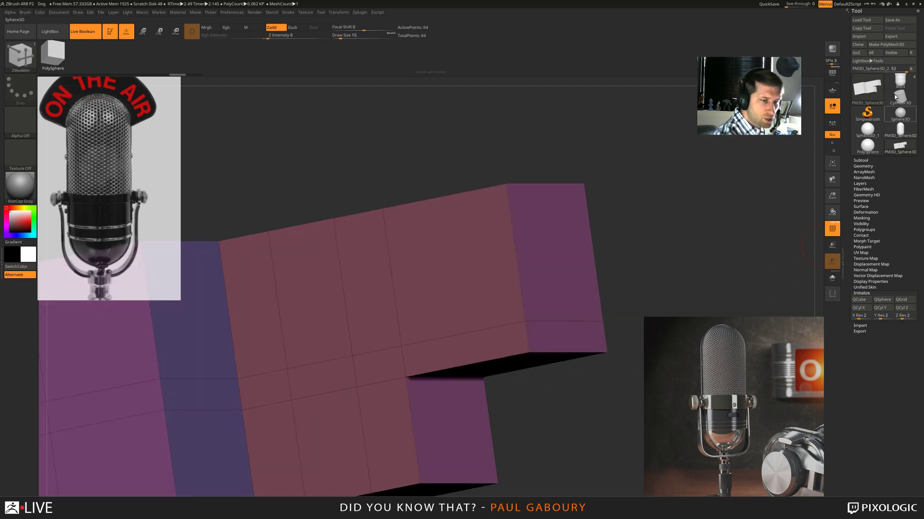
- Make the Mic3 microphone the active tool again and check its X-axis symmetry setting
{"action": "left_click", "coordinate": [900, 80]}
{"action": "key", "text": "ctrl"}
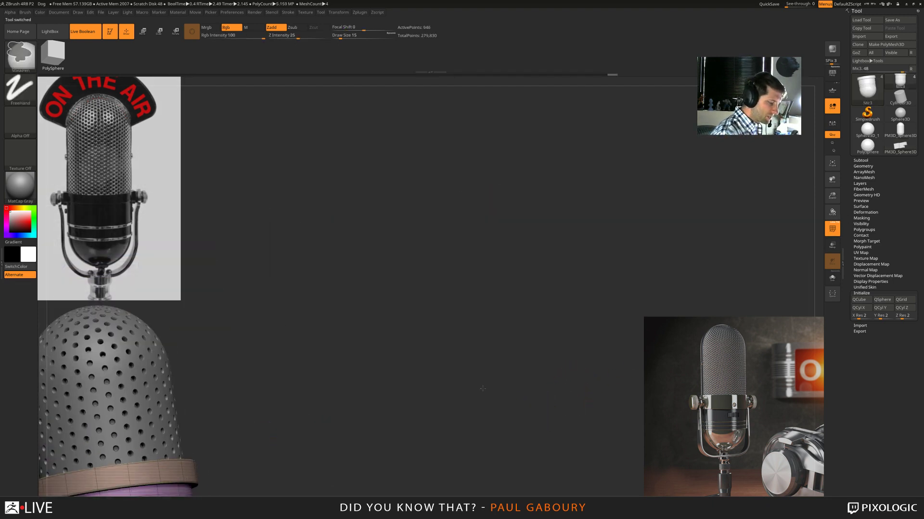
{"action": "right_click_drag", "start_coordinate": [483, 389], "coordinate": [484, 376], "text": "ctrl"}
{"action": "mouse_move", "coordinate": [284, 489]}
{"action": "right_mouse_down", "text": "alt"}
{"action": "mouse_move", "coordinate": [490, 375]}
{"action": "mouse_move", "coordinate": [480, 416]}
{"action": "right_mouse_up", "text": "alt"}
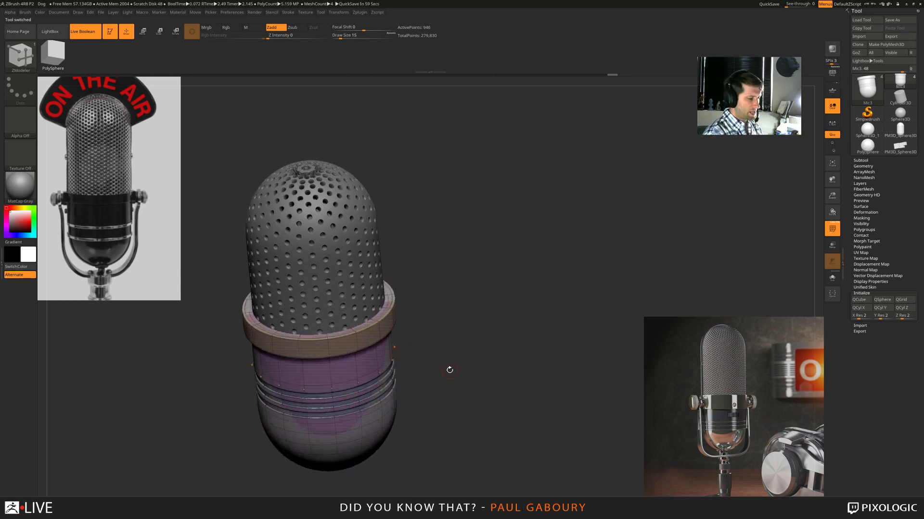
{"action": "right_click_drag", "start_coordinate": [485, 423], "coordinate": [513, 443], "text": "shift"}
{"action": "key", "text": "shift+f"}
{"action": "key", "text": "shift+f"}
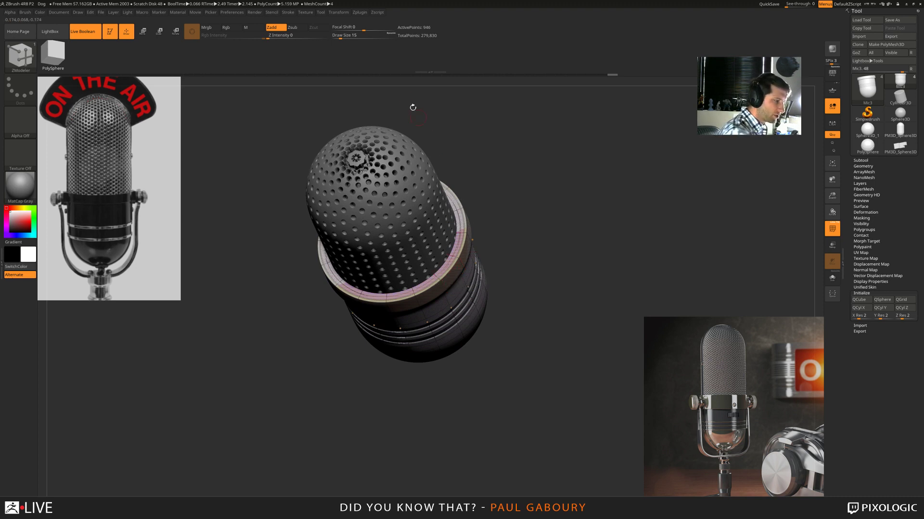
{"action": "left_click", "coordinate": [343, 13]}
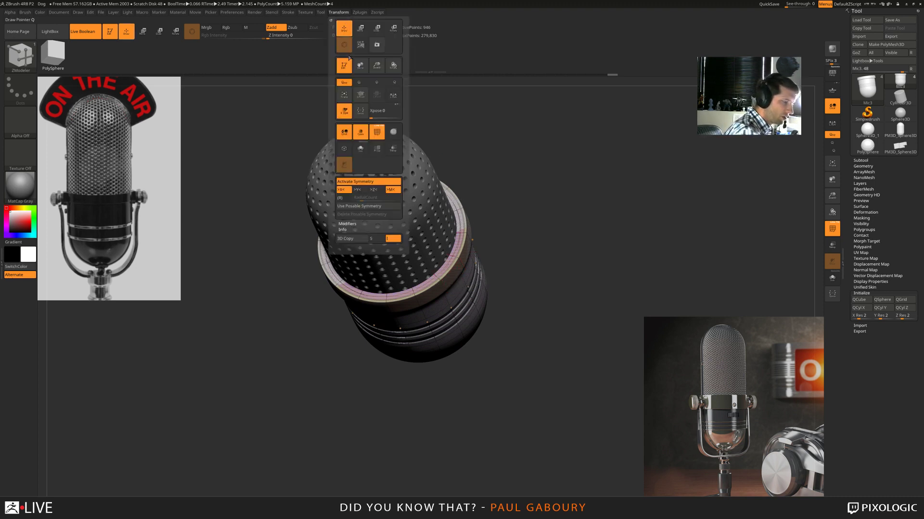
{"action": "left_click", "coordinate": [349, 189]}
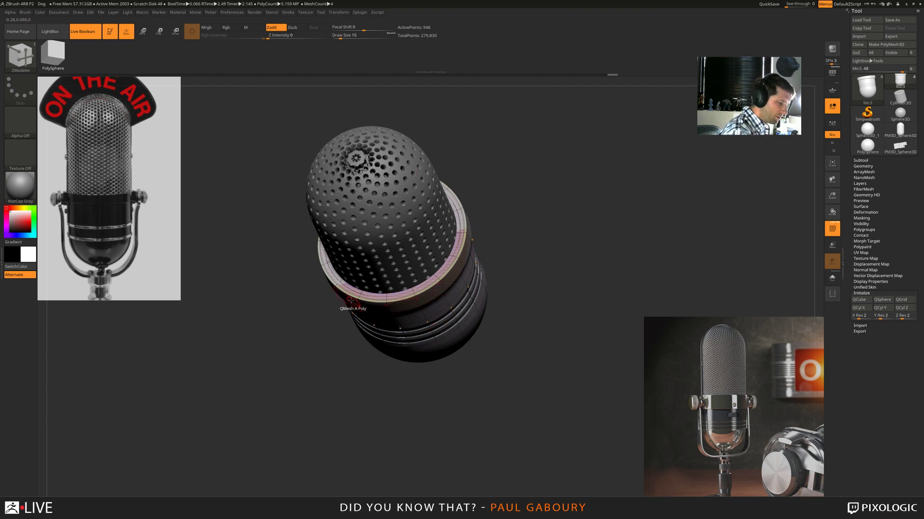
- Mark a polygon on the front of the collar, undo the marking, and choose QMesh as the polygon action for A Single Poly
{"action": "left_click_drag", "start_coordinate": [321, 302], "coordinate": [361, 275]}
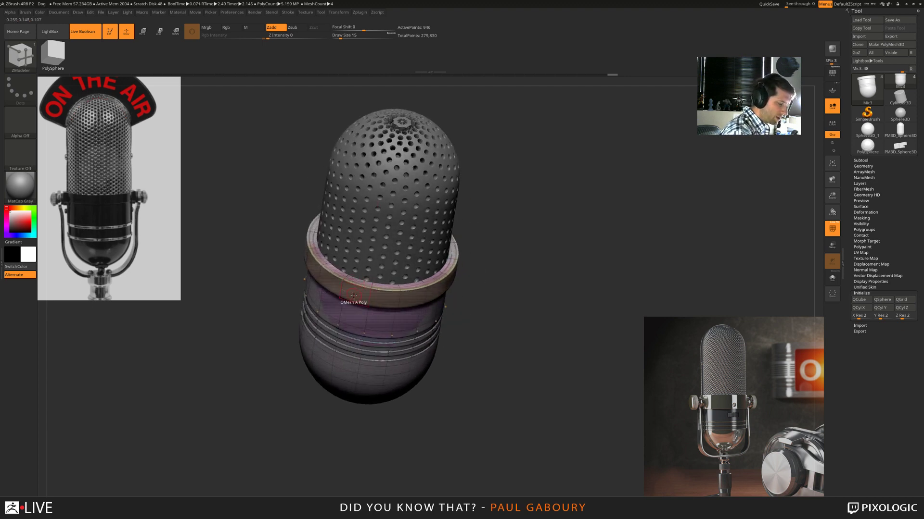
{"action": "right_click_drag", "start_coordinate": [354, 296], "coordinate": [359, 283]}
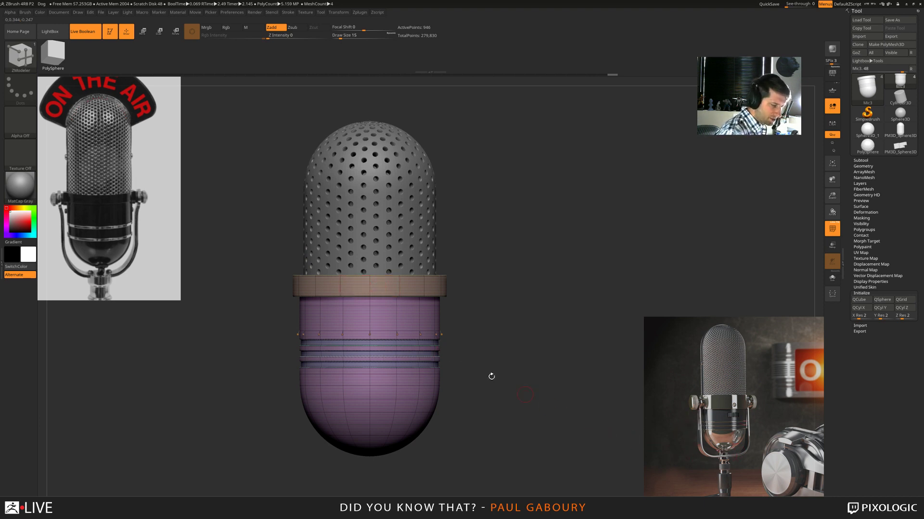
{"action": "left_click", "coordinate": [362, 287]}
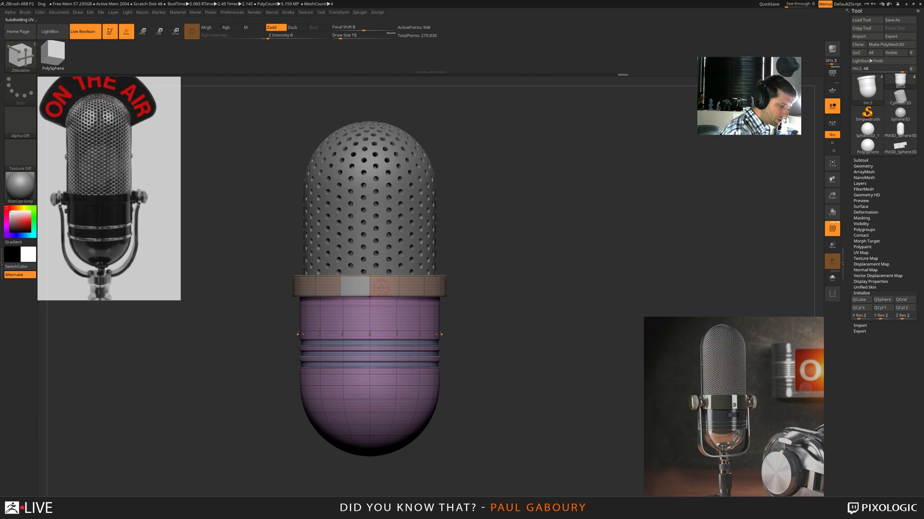
{"action": "key", "text": "ctrl+z"}
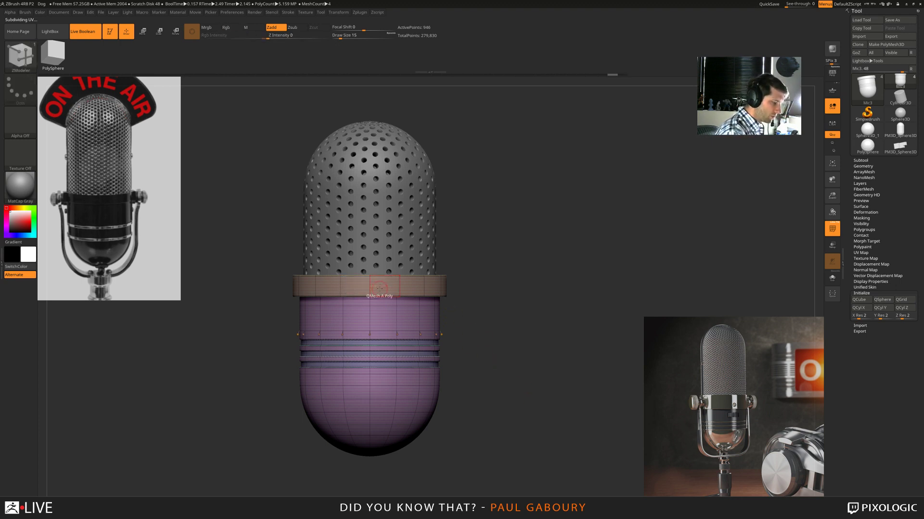
{"action": "key", "text": "space"}
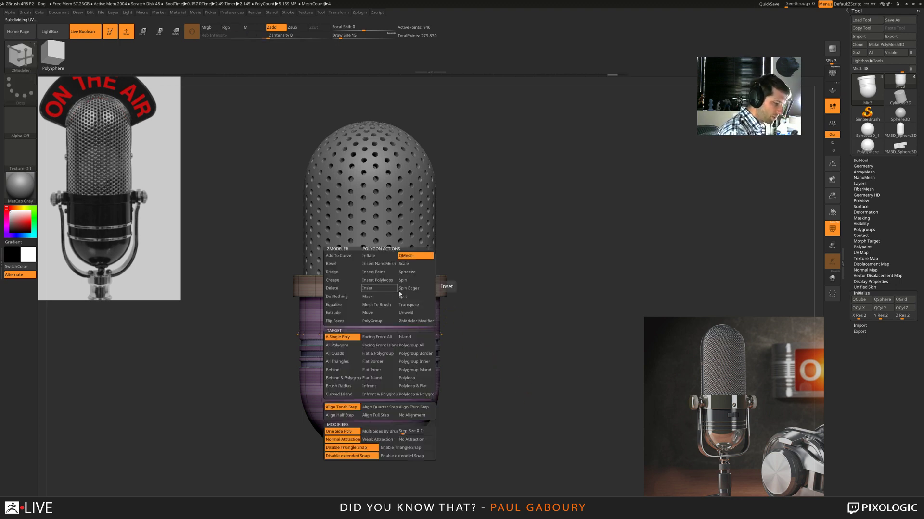
{"action": "left_click", "coordinate": [422, 257]}
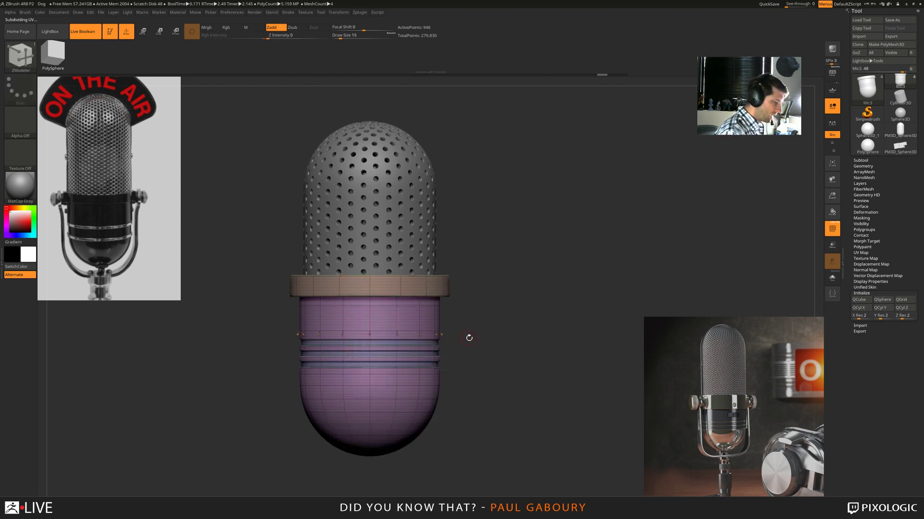
- Turn off Dynamic Subdiv on the lower shell and isolate the shell with Solo
{"action": "key", "text": "shift+f"}
{"action": "key", "text": "shift+f"}
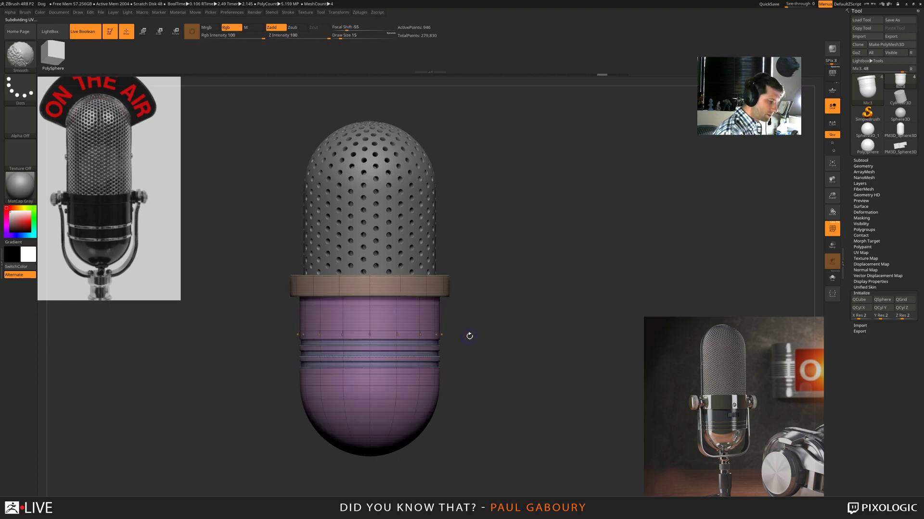
{"action": "key", "text": "shift+d"}
{"action": "left_click_drag", "start_coordinate": [470, 336], "coordinate": [441, 369]}
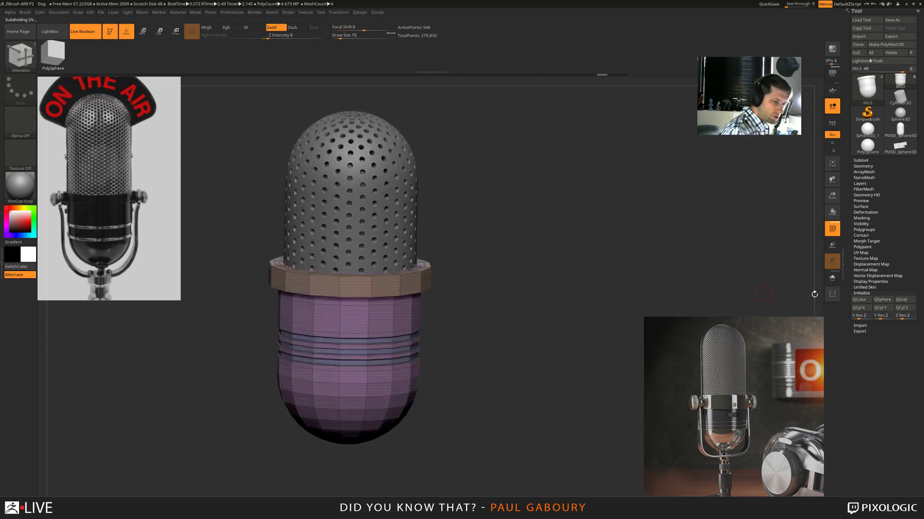
{"action": "left_click", "coordinate": [832, 280]}
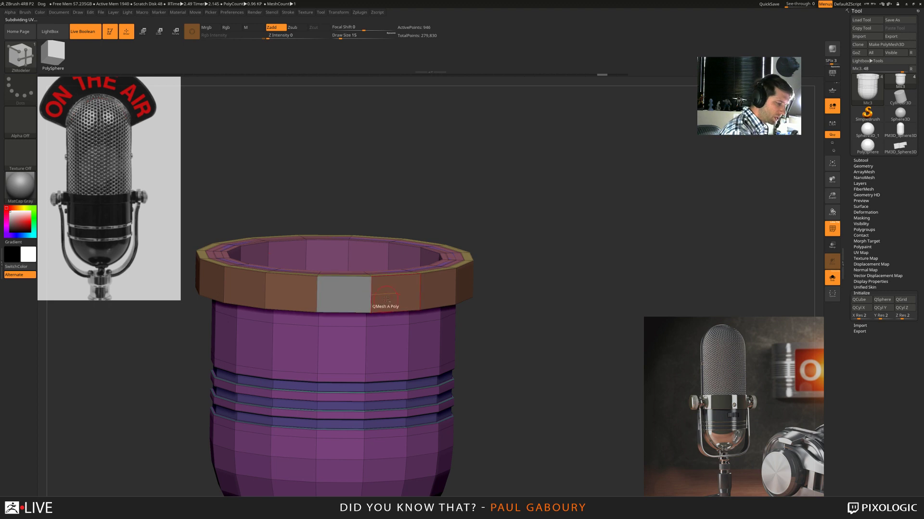
- Mark two adjacent collar polygons on the side and pull them outward with QMesh to form a mounting block on each side
{"action": "right_click_drag", "start_coordinate": [537, 372], "coordinate": [481, 347], "text": "ctrl"}
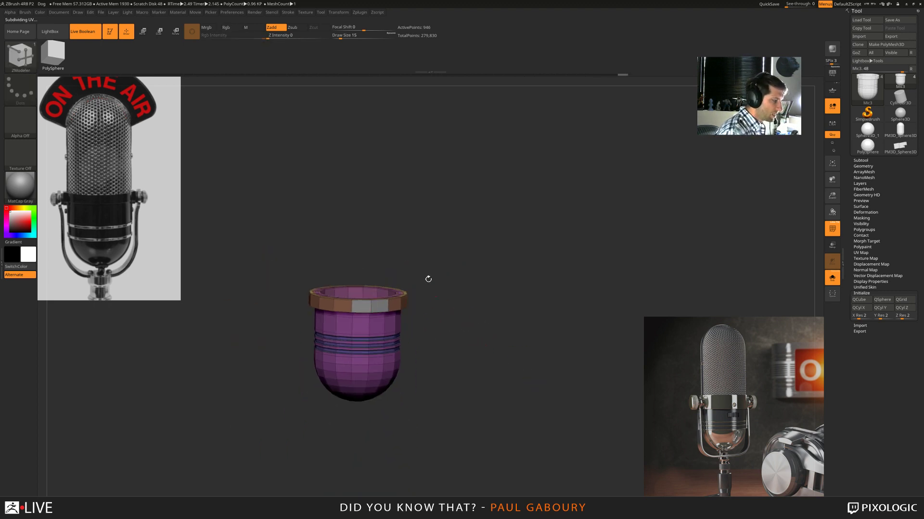
{"action": "mouse_move", "coordinate": [428, 279]}
{"action": "left_mouse_down"}
{"action": "mouse_move", "coordinate": [419, 262]}
{"action": "mouse_move", "coordinate": [435, 254]}
{"action": "mouse_move", "coordinate": [425, 324]}
{"action": "left_mouse_up"}
{"action": "key", "text": "ctrl"}
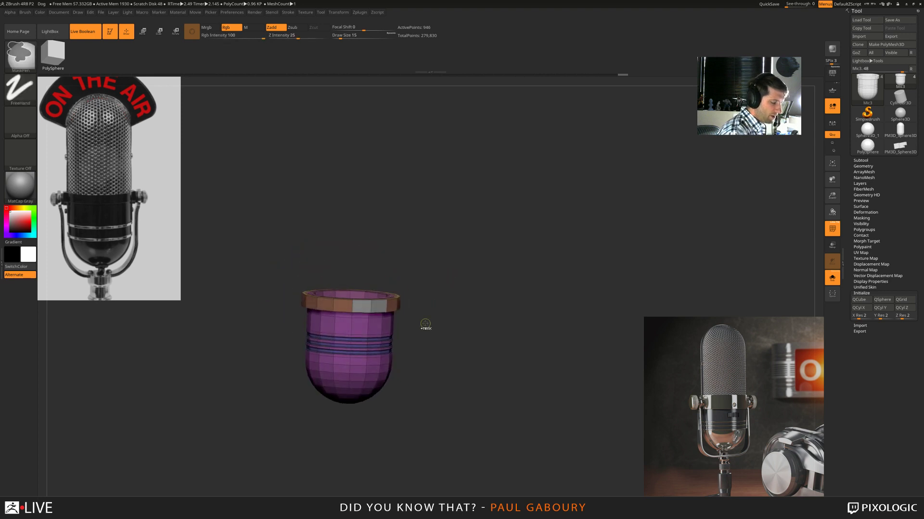
{"action": "mouse_move", "coordinate": [425, 324]}
{"action": "right_mouse_down", "text": "ctrl"}
{"action": "mouse_move", "coordinate": [452, 353]}
{"action": "mouse_move", "coordinate": [470, 346]}
{"action": "right_mouse_up", "text": "ctrl"}
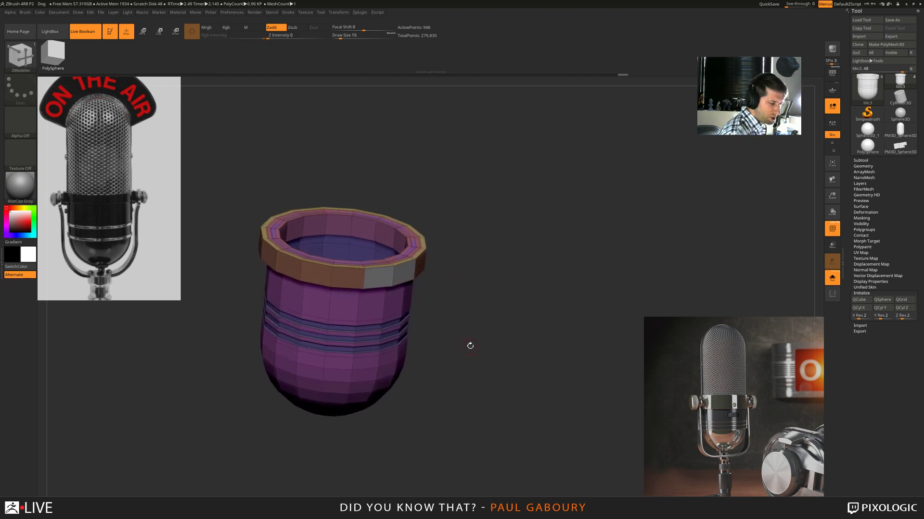
{"action": "right_click_drag", "start_coordinate": [424, 298], "coordinate": [444, 314]}
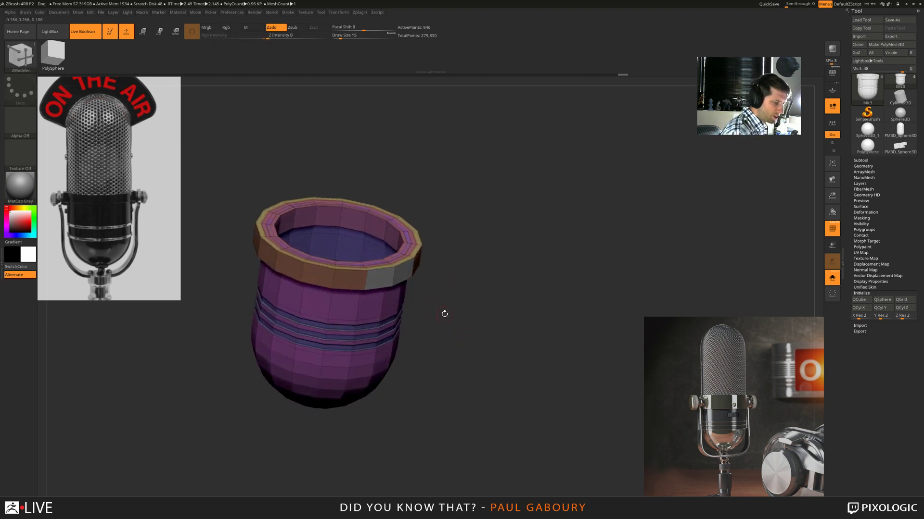
{"action": "left_click", "coordinate": [403, 275]}
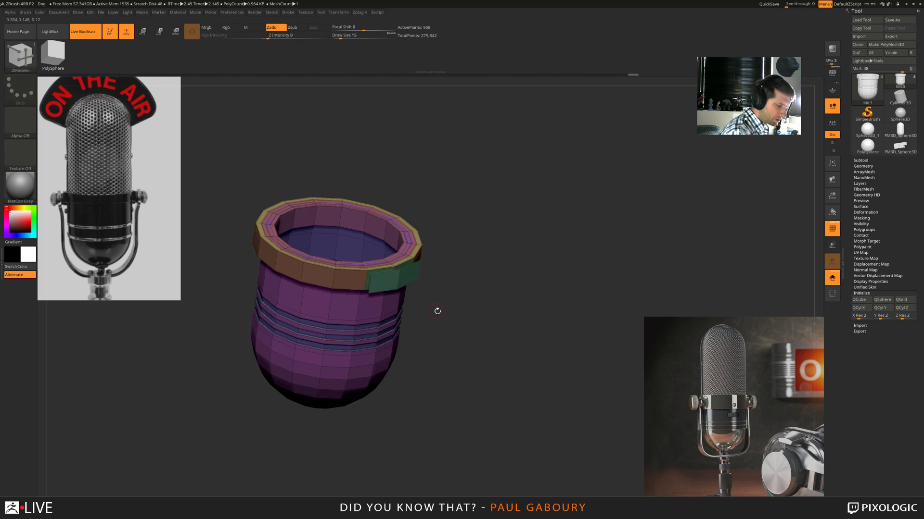
- Set the QMesh target to Polygroup All and pull a second segment outward from both side mounting blocks
{"action": "left_click_drag", "start_coordinate": [437, 311], "coordinate": [434, 291]}
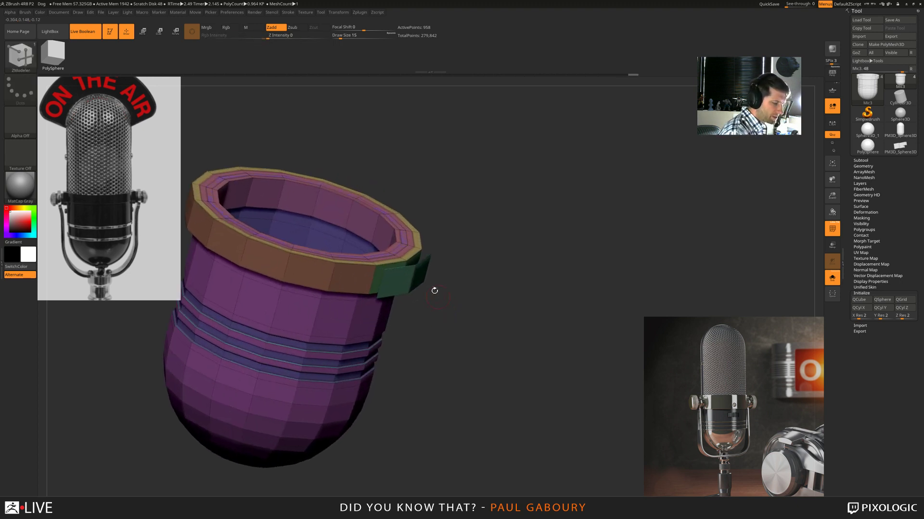
{"action": "key", "text": "space"}
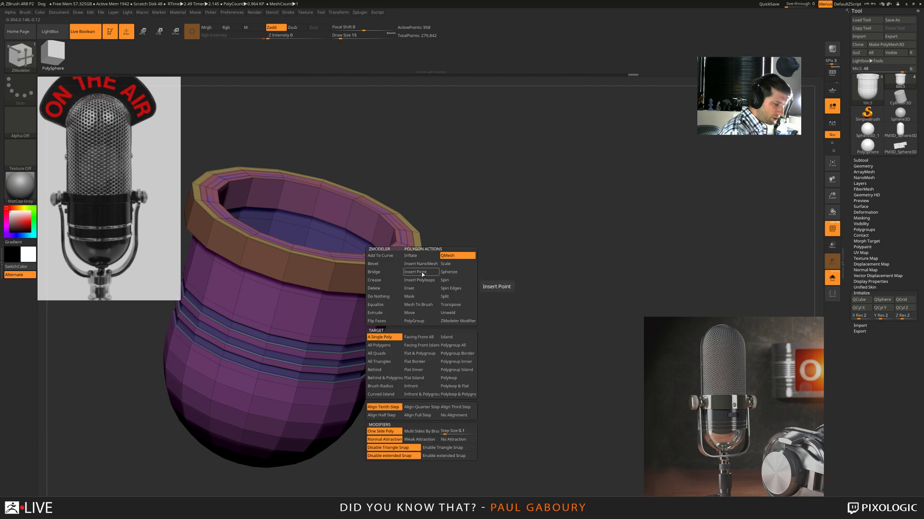
{"action": "left_click", "coordinate": [449, 314]}
{"action": "left_click_drag", "start_coordinate": [419, 278], "coordinate": [426, 281]}
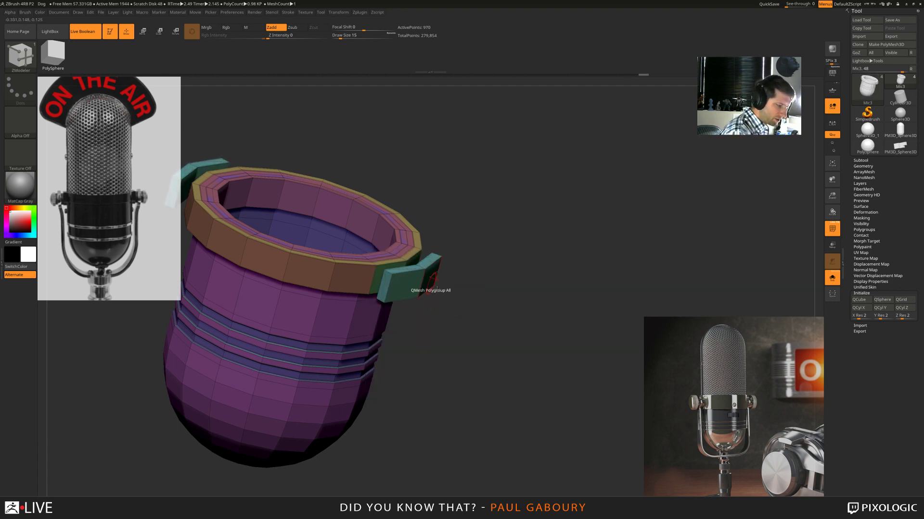
- Set the QMesh target to A Single Poly, mark the underside faces of the outer segments, and pull them down into long side arms
{"action": "right_click_drag", "start_coordinate": [498, 361], "coordinate": [431, 296], "text": "ctrl"}
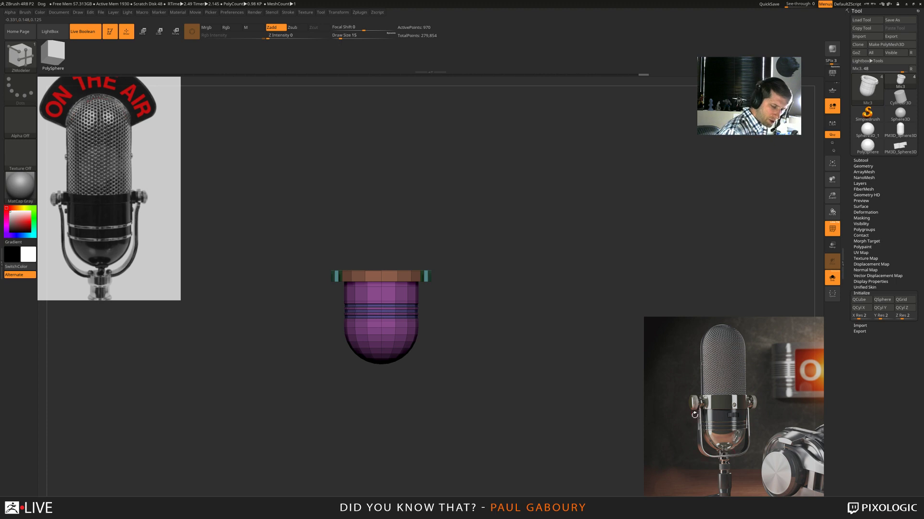
{"action": "right_click_drag", "start_coordinate": [426, 356], "coordinate": [431, 294]}
{"action": "left_click", "coordinate": [414, 284], "text": "alt"}
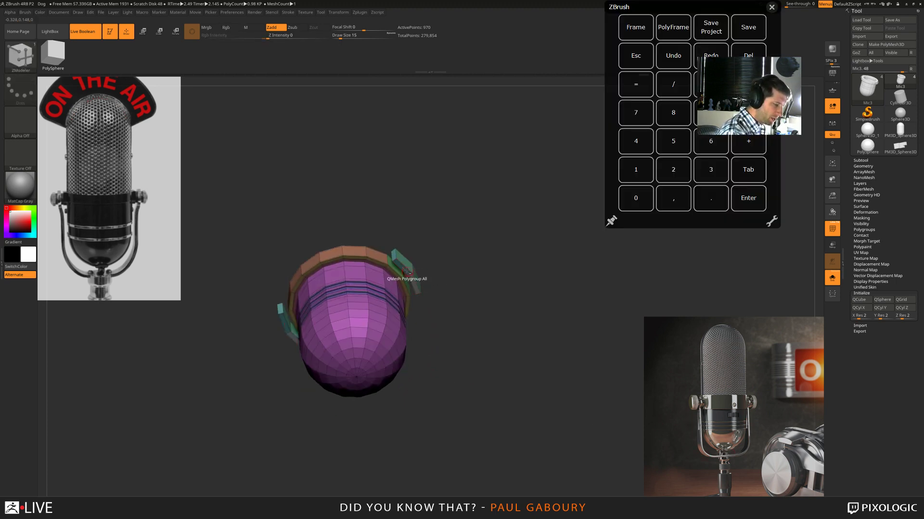
{"action": "left_click", "coordinate": [771, 8]}
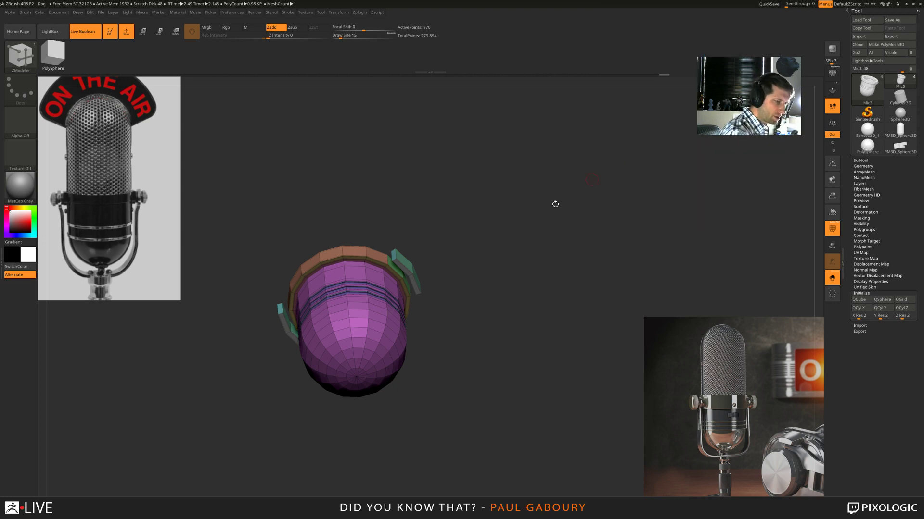
{"action": "key", "text": "space"}
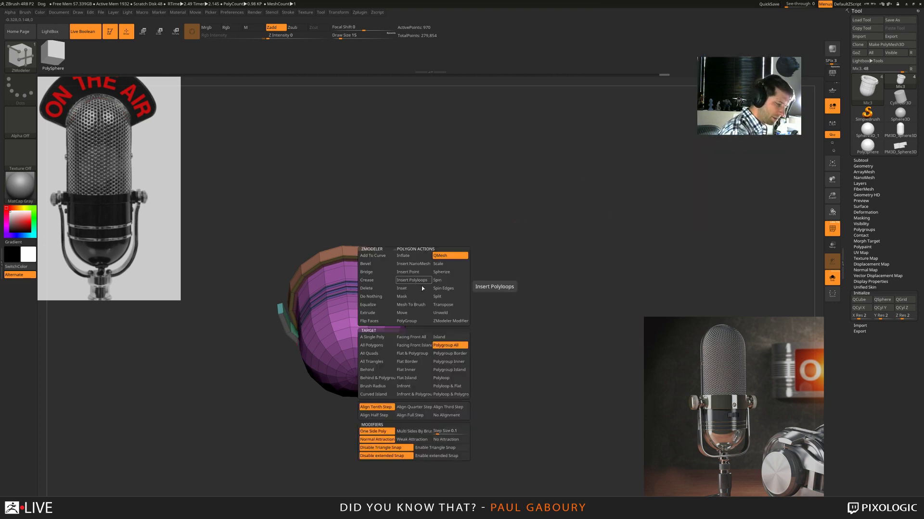
{"action": "left_click", "coordinate": [376, 339]}
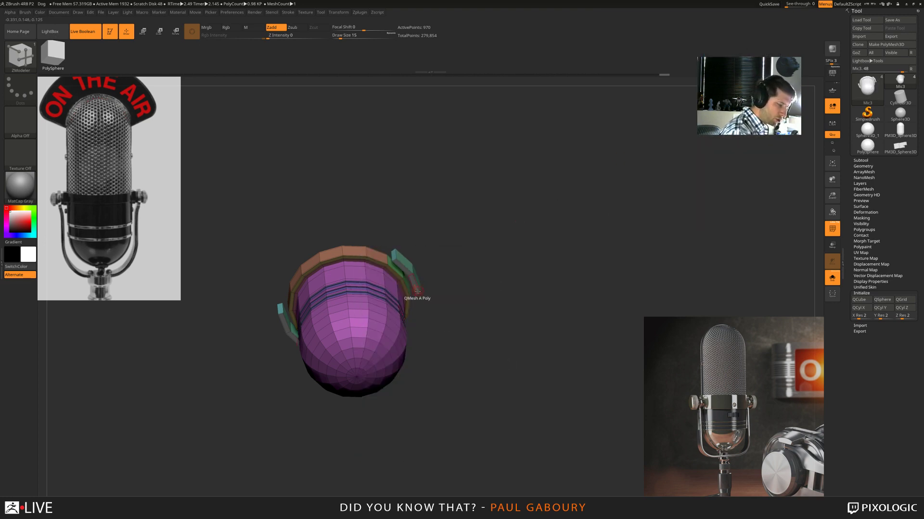
{"action": "left_click_drag", "start_coordinate": [416, 286], "coordinate": [459, 429]}
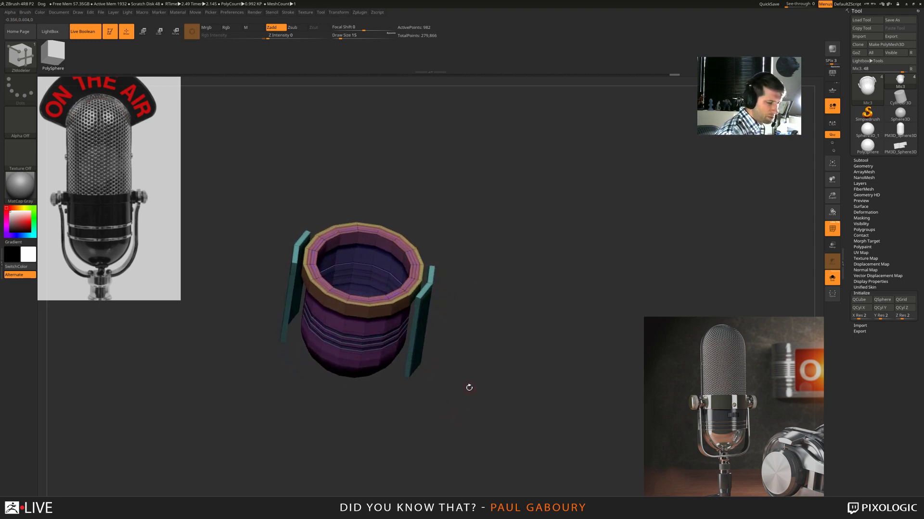
- Inspect the side arms, return to the front view, and mask the whole lower shell including both arms
{"action": "left_click_drag", "start_coordinate": [469, 392], "coordinate": [460, 377]}
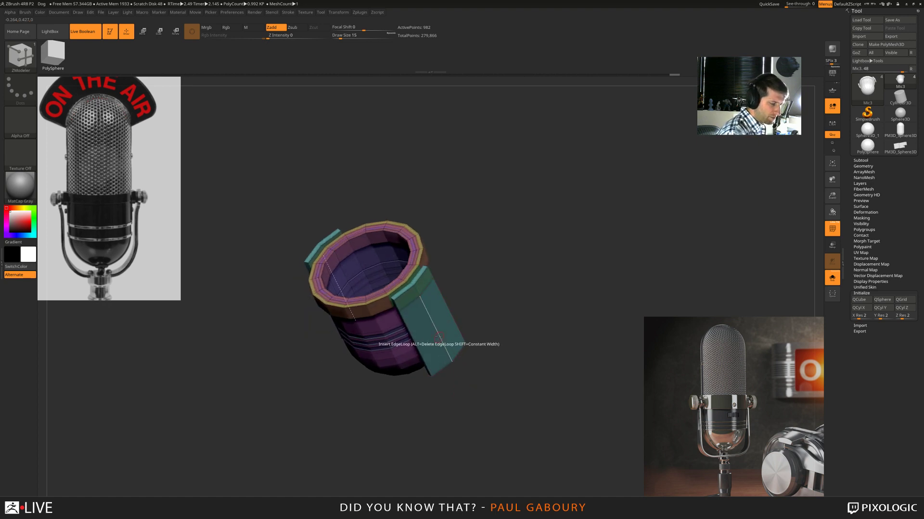
{"action": "left_click_drag", "start_coordinate": [456, 396], "coordinate": [485, 376], "text": "shift"}
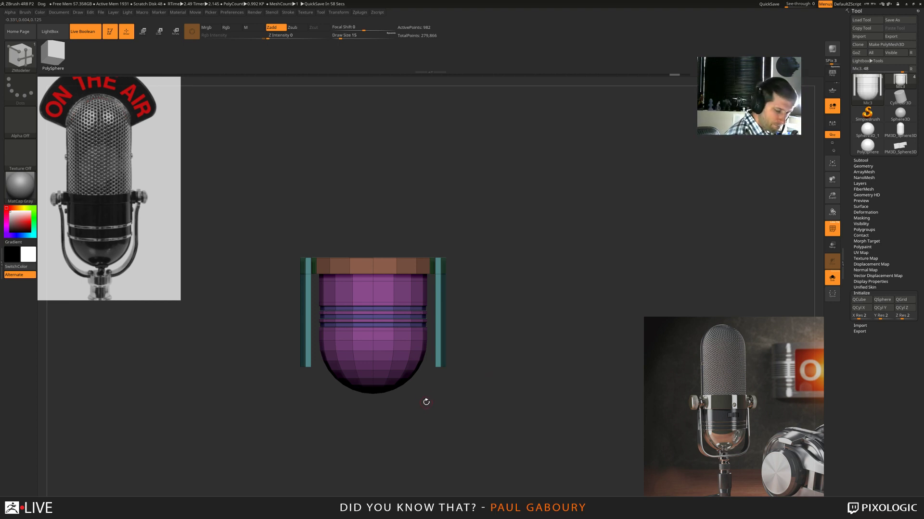
{"action": "left_click_drag", "start_coordinate": [457, 388], "coordinate": [433, 350], "text": "alt"}
{"action": "left_click", "coordinate": [458, 358], "text": "ctrl"}
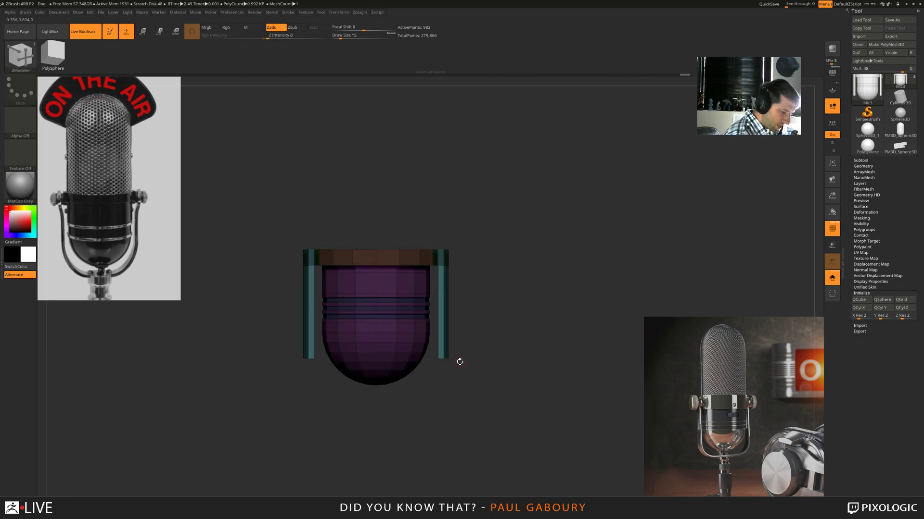
- Move the unmasked lower ends of both side arms down by about 0.14 to lengthen them, and clear the mask
{"action": "key", "text": "w"}
{"action": "left_click_drag", "start_coordinate": [378, 246], "coordinate": [379, 273]}
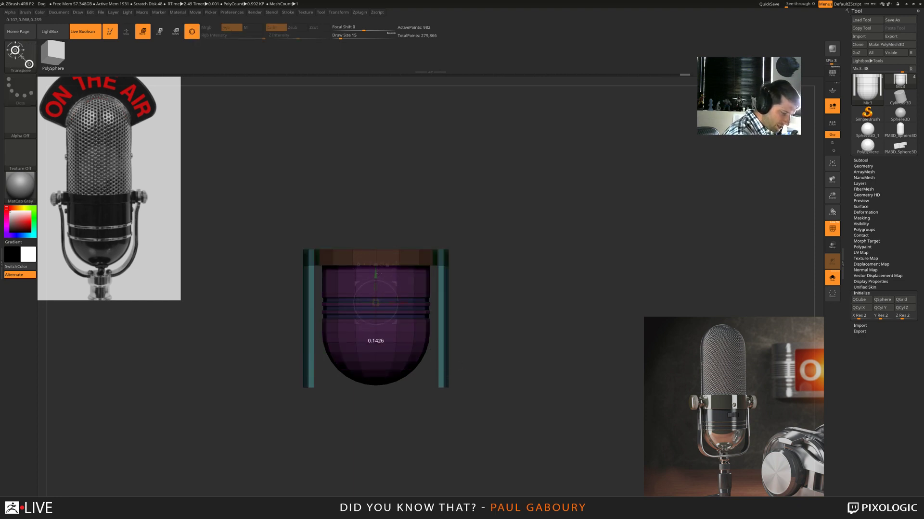
{"action": "left_click", "coordinate": [486, 406], "text": "ctrl"}
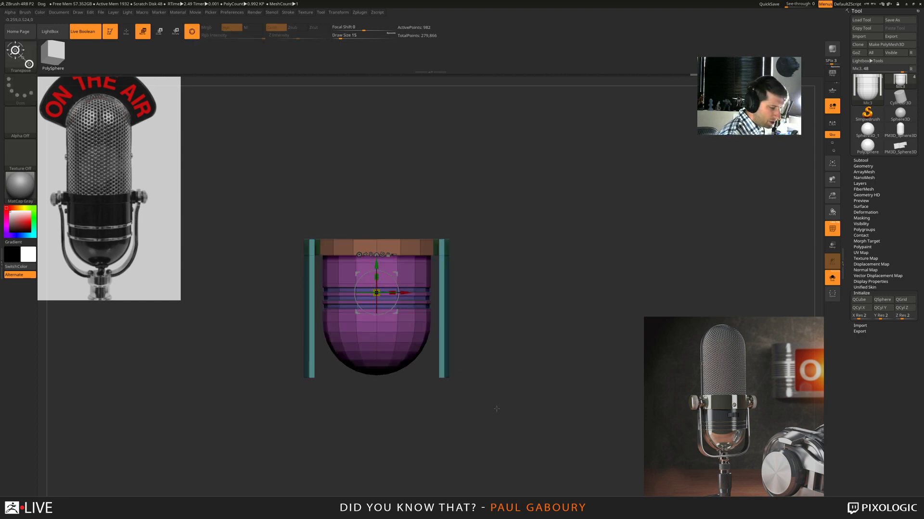
{"action": "mouse_move", "coordinate": [474, 394]}
{"action": "left_mouse_down"}
{"action": "mouse_move", "coordinate": [490, 409]}
{"action": "mouse_move", "coordinate": [489, 427]}
{"action": "mouse_move", "coordinate": [491, 419]}
{"action": "mouse_move", "coordinate": [470, 424]}
{"action": "mouse_move", "coordinate": [461, 386]}
{"action": "left_mouse_up"}
- Return to ZModeler, set the polygon action to Delete with target A Single Poly, and delete the bottom end polygons of both side arms
{"action": "key", "text": "q"}
{"action": "key", "text": "b"}
{"action": "key", "text": "z"}
{"action": "key", "text": "m"}
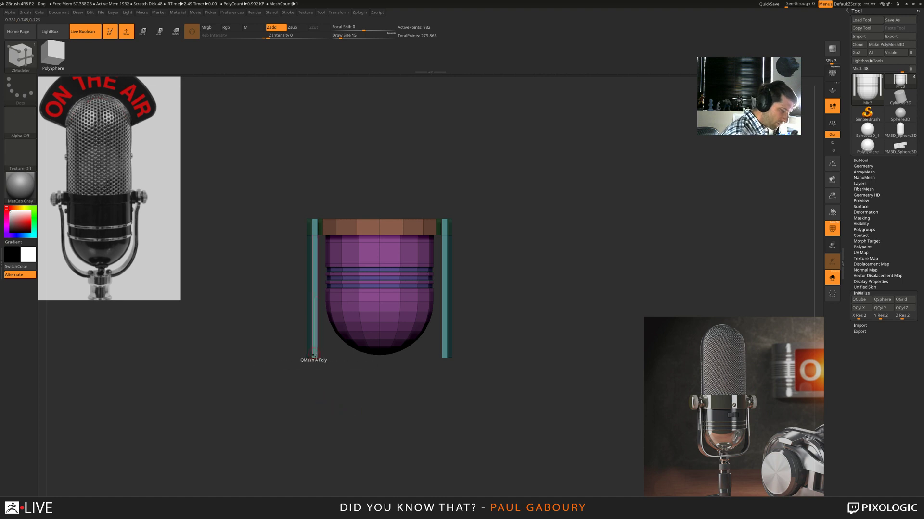
{"action": "left_click_drag", "start_coordinate": [465, 419], "coordinate": [470, 365]}
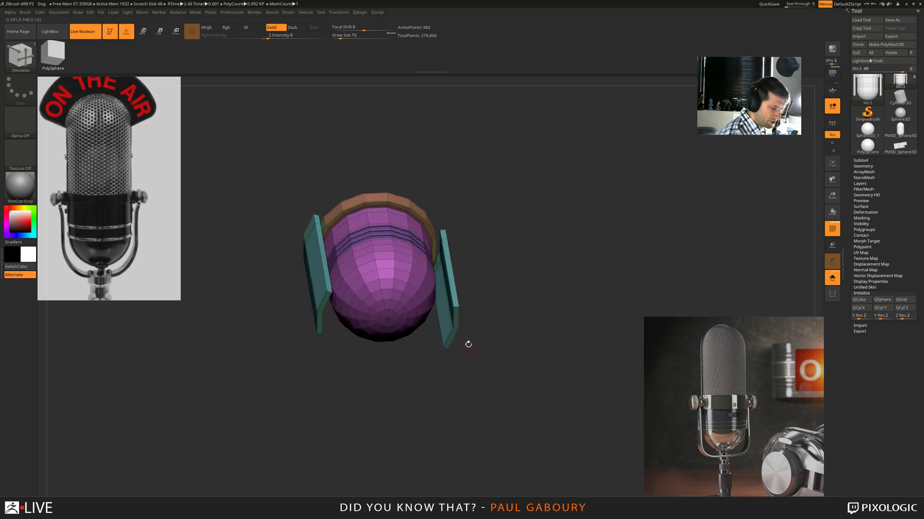
{"action": "key", "text": "ctrl"}
{"action": "right_click_drag", "start_coordinate": [459, 321], "coordinate": [459, 311], "text": "ctrl"}
{"action": "key", "text": "space"}
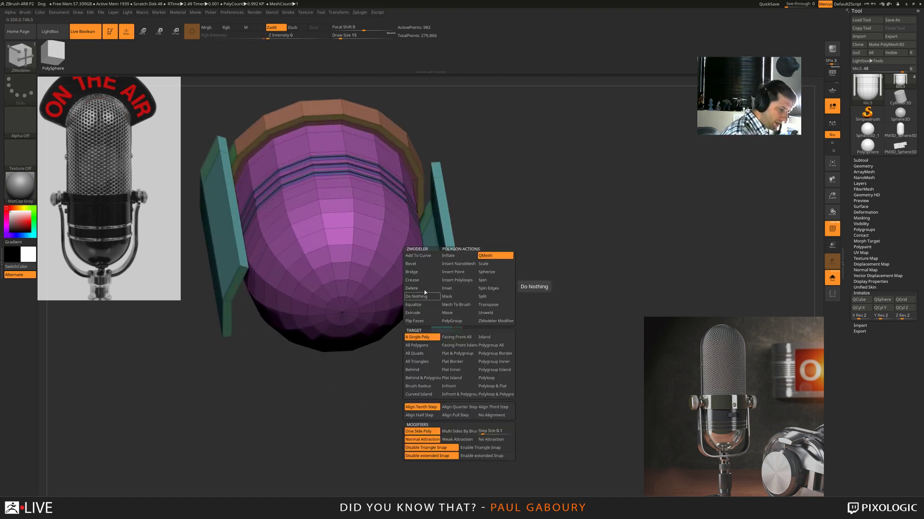
{"action": "left_click", "coordinate": [424, 289]}
{"action": "left_click", "coordinate": [458, 320]}
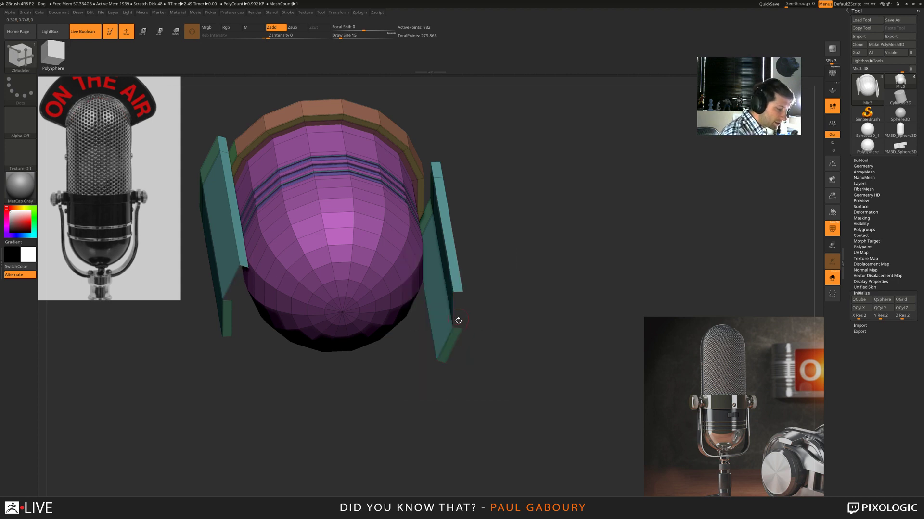
{"action": "left_click", "coordinate": [450, 347]}
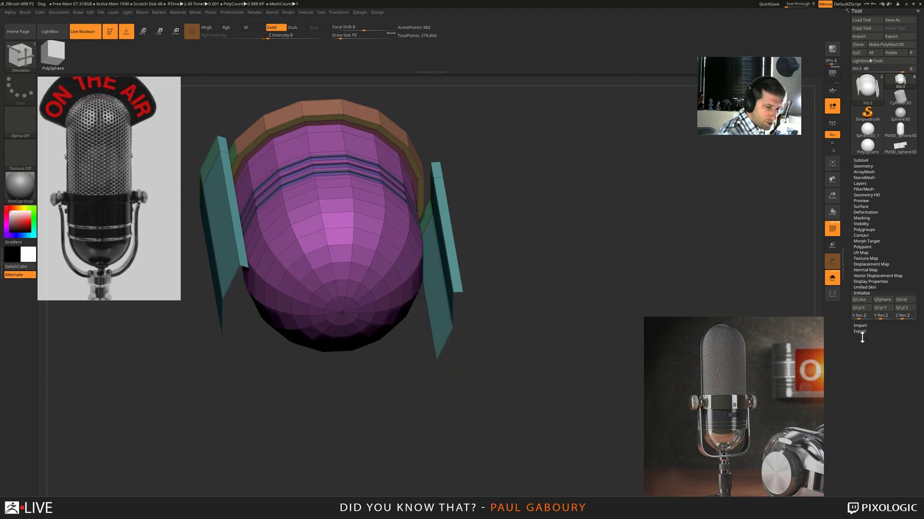
- Turn on double-sided display for the mesh and orbit to check the inside of the open arm ends
{"action": "left_click", "coordinate": [869, 281]}
{"action": "left_click", "coordinate": [863, 306]}
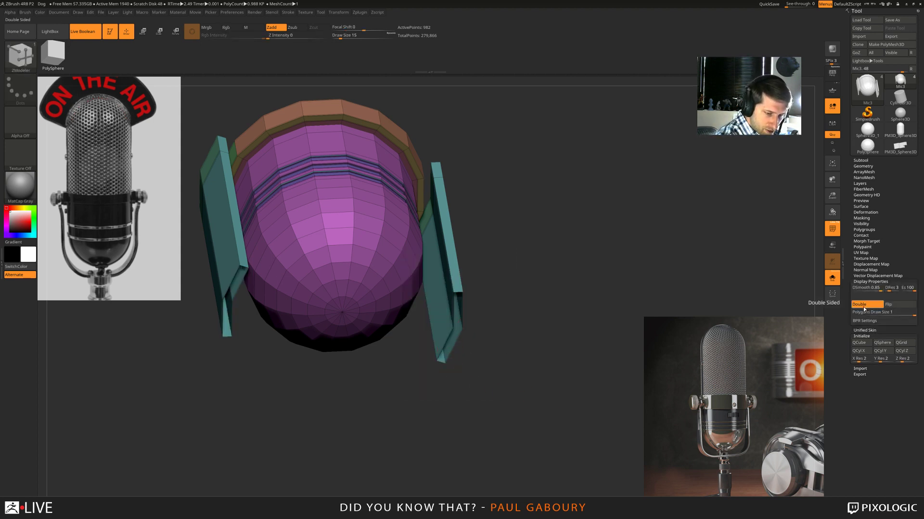
{"action": "left_click_drag", "start_coordinate": [490, 392], "coordinate": [476, 356]}
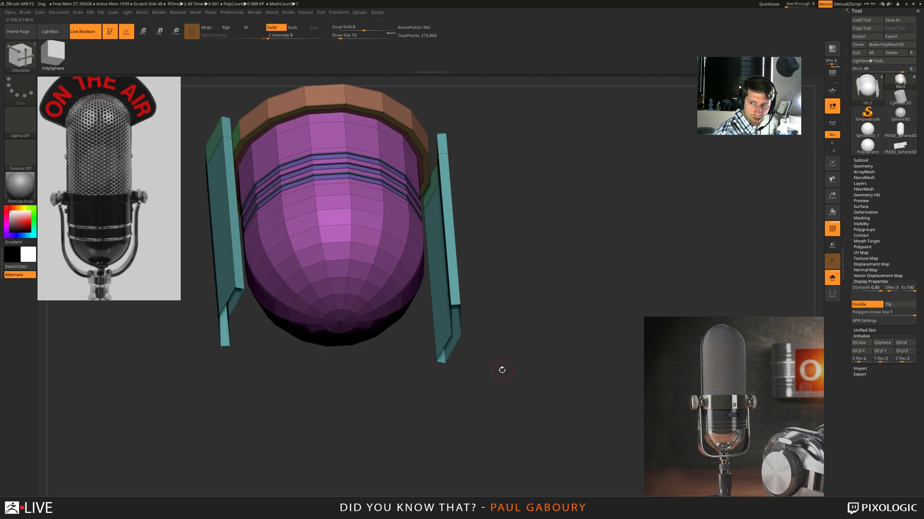
{"action": "left_click_drag", "start_coordinate": [484, 397], "coordinate": [491, 345]}
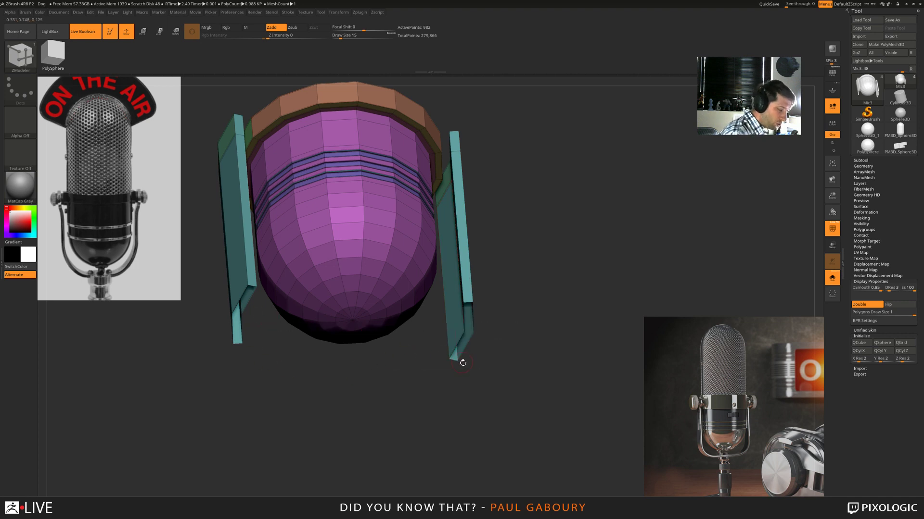
- Set the ZModeler edge action to Bridge with target Two Holes and the Small Round Corners curve option
{"action": "left_click_drag", "start_coordinate": [463, 362], "coordinate": [470, 350]}
{"action": "key", "text": "space"}
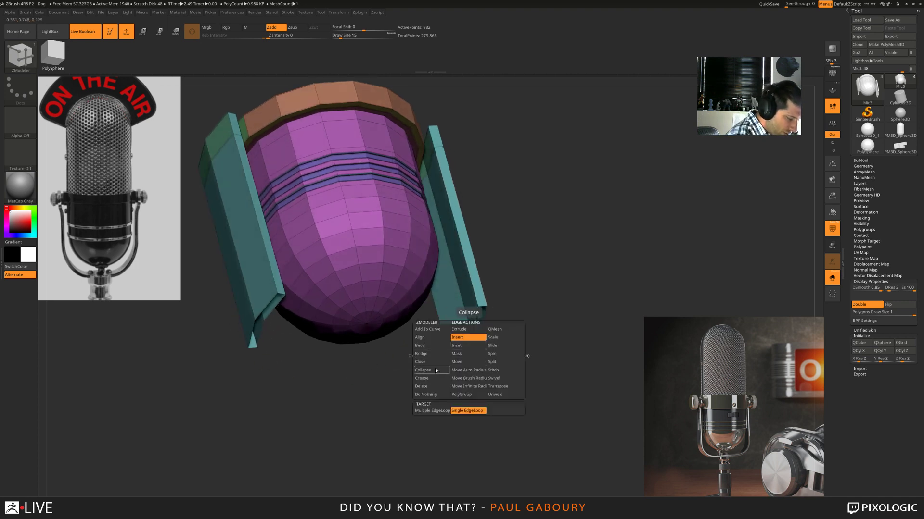
{"action": "left_click", "coordinate": [435, 355]}
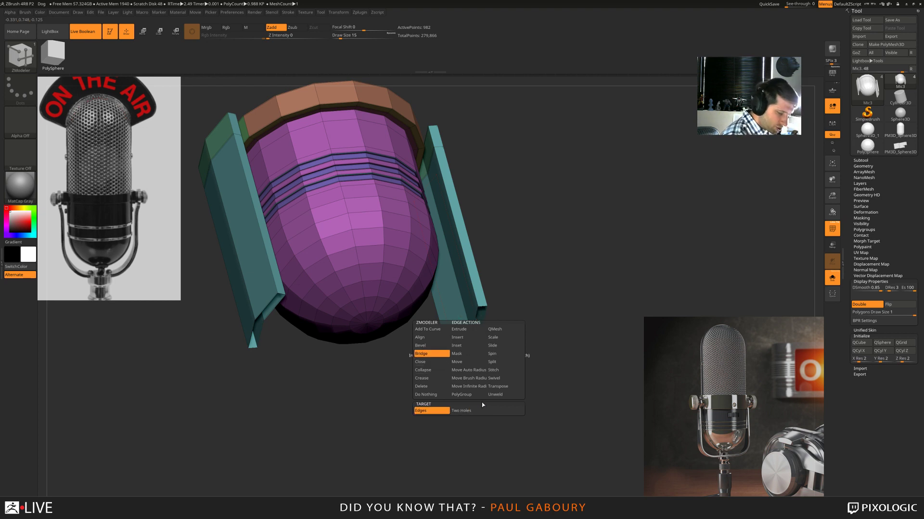
{"action": "left_click", "coordinate": [471, 411]}
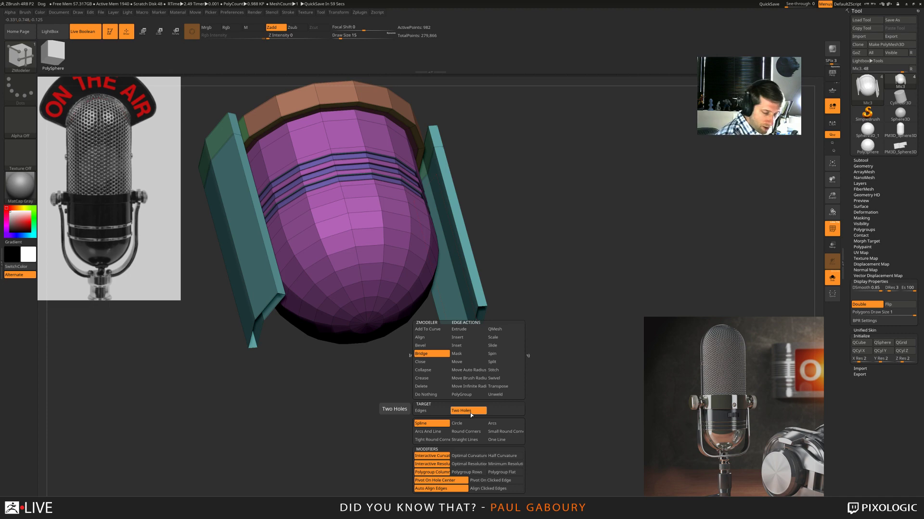
{"action": "left_click", "coordinate": [508, 431]}
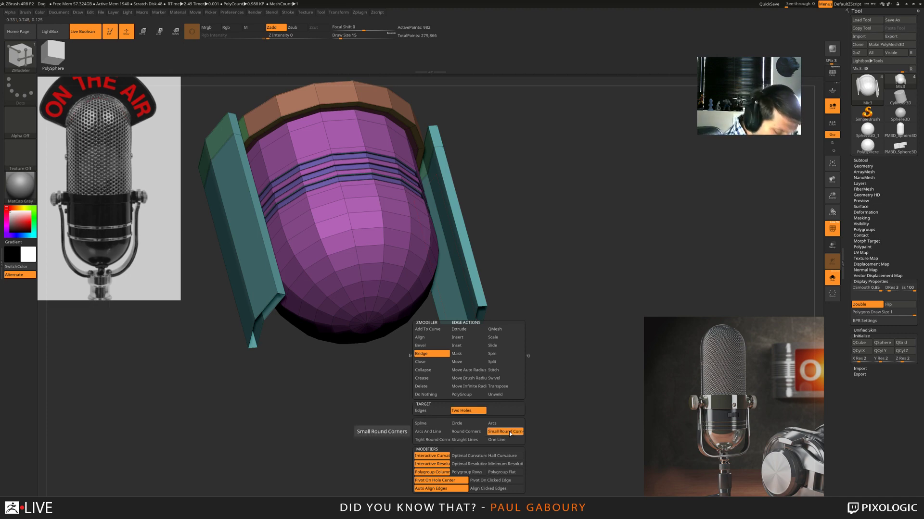
{"action": "key", "text": "space"}
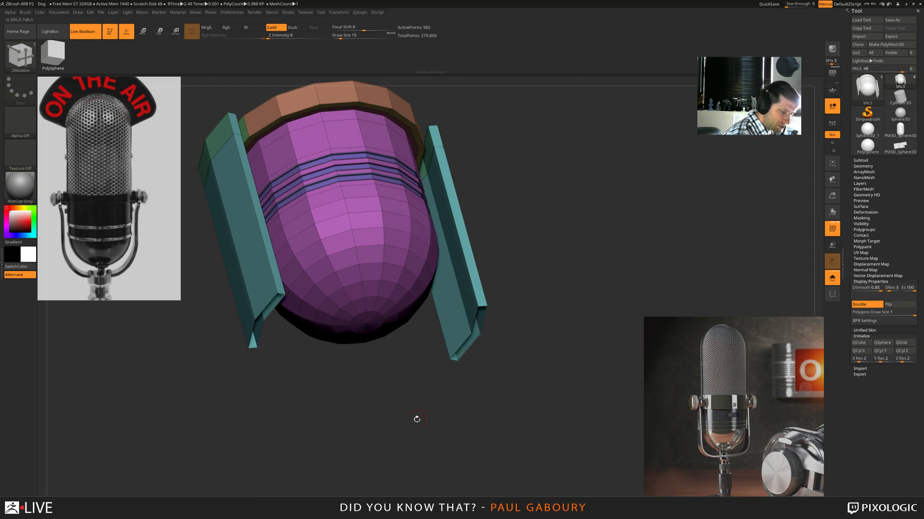
- Try bridging the open ends of the two side arms with small round corners, and undo the bridge
{"action": "left_click", "coordinate": [251, 339]}
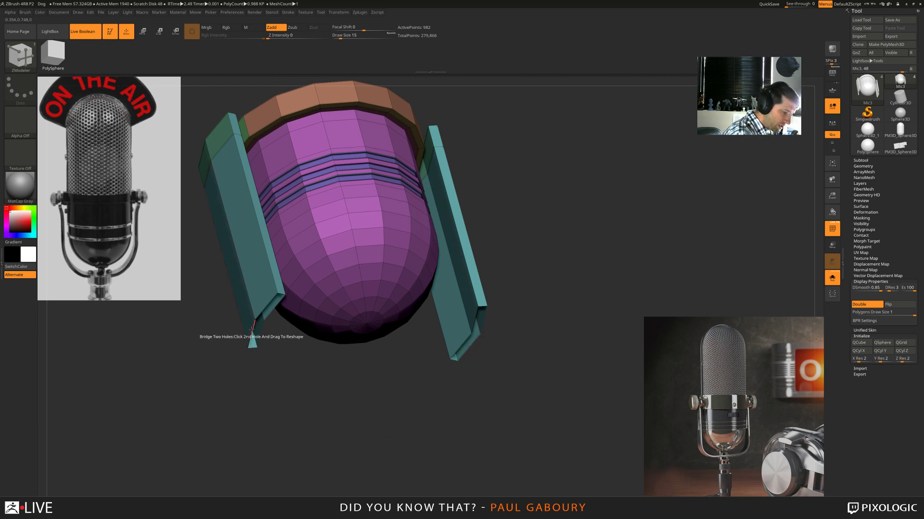
{"action": "left_click_drag", "start_coordinate": [462, 345], "coordinate": [538, 400]}
{"action": "mouse_move", "coordinate": [538, 400]}
{"action": "right_mouse_down", "text": "ctrl"}
{"action": "mouse_move", "coordinate": [511, 394]}
{"action": "mouse_move", "coordinate": [480, 423]}
{"action": "mouse_move", "coordinate": [535, 428]}
{"action": "mouse_move", "coordinate": [485, 433]}
{"action": "mouse_move", "coordinate": [489, 418]}
{"action": "mouse_move", "coordinate": [467, 366]}
{"action": "right_mouse_up", "text": "ctrl"}
{"action": "key", "text": "ctrl+z"}
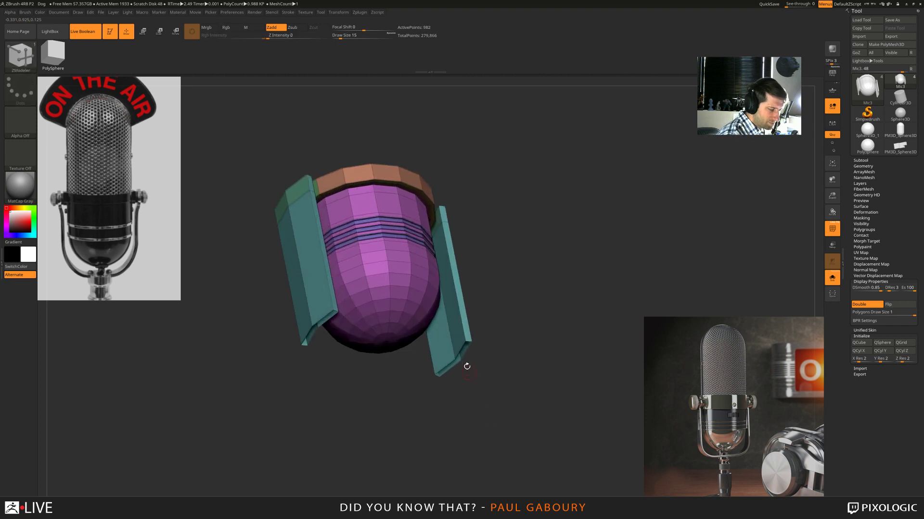
- Set the bridge curve to Tight Round Corners and bridge the two open arm ends into a square-bottomed bracket
{"action": "key", "text": "space"}
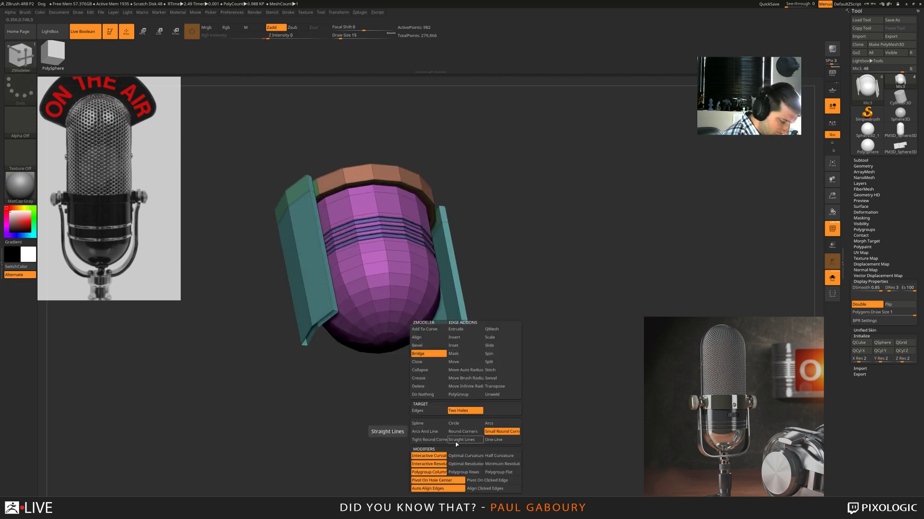
{"action": "left_click", "coordinate": [436, 440]}
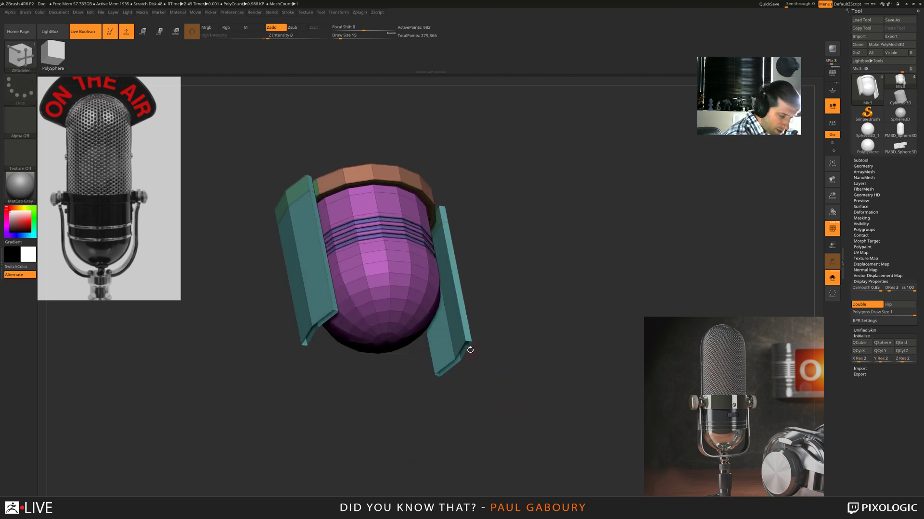
{"action": "left_click", "coordinate": [432, 355]}
{"action": "left_click_drag", "start_coordinate": [274, 321], "coordinate": [364, 289]}
{"action": "mouse_move", "coordinate": [501, 384]}
{"action": "left_mouse_down", "text": "shift"}
{"action": "mouse_move", "coordinate": [490, 426]}
{"action": "mouse_move", "coordinate": [506, 432]}
{"action": "left_mouse_up", "text": "shift"}
{"action": "right_click_drag", "start_coordinate": [506, 432], "coordinate": [507, 436], "text": "ctrl"}
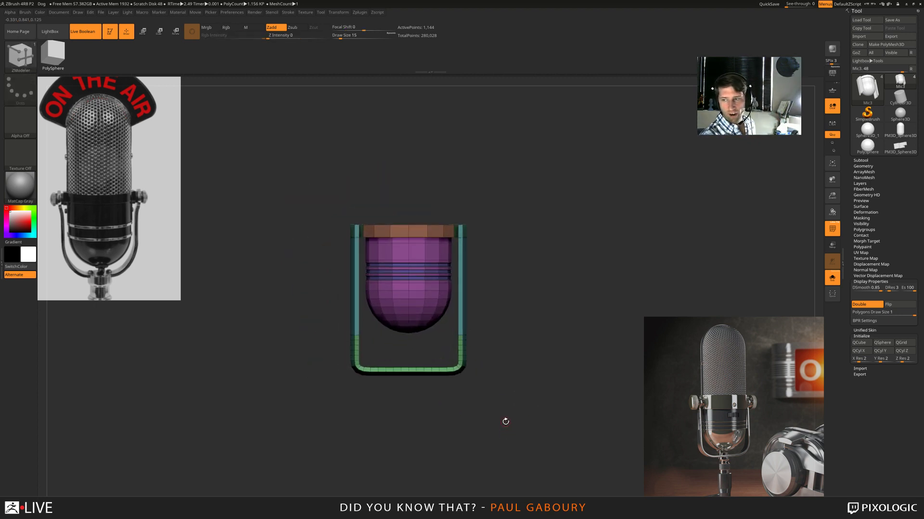
{"action": "mouse_move", "coordinate": [505, 422]}
{"action": "left_mouse_down"}
{"action": "mouse_move", "coordinate": [519, 406]}
{"action": "mouse_move", "coordinate": [498, 421]}
{"action": "left_mouse_up"}
{"action": "mouse_move", "coordinate": [499, 418]}
{"action": "right_mouse_down", "text": "ctrl"}
{"action": "mouse_move", "coordinate": [484, 417]}
{"action": "mouse_move", "coordinate": [503, 438]}
{"action": "right_mouse_up", "text": "ctrl"}
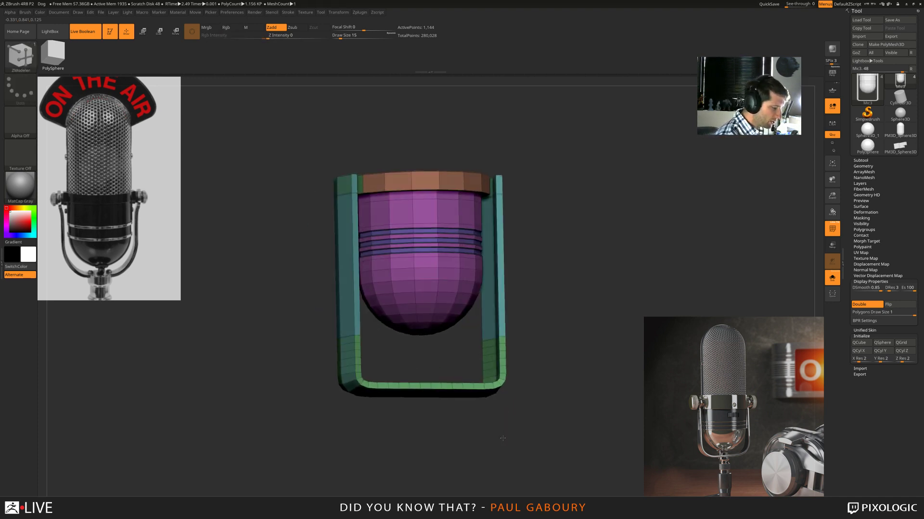
- Turn on Dynamic Subdivision, check the smoothed bracket from the front without polyframes, and show the polyframes again
{"action": "key", "text": "d"}
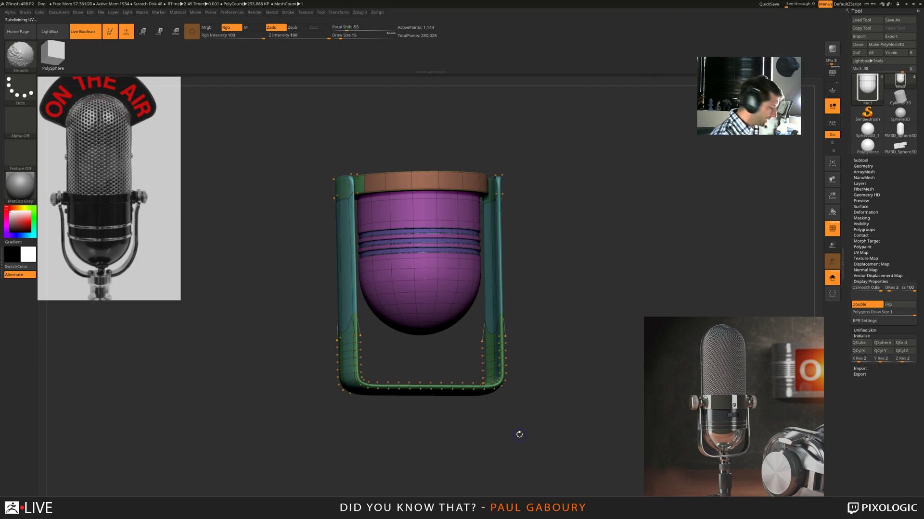
{"action": "key", "text": "shift+f"}
{"action": "mouse_move", "coordinate": [522, 436]}
{"action": "right_mouse_down", "text": "ctrl"}
{"action": "mouse_move", "coordinate": [489, 427]}
{"action": "mouse_move", "coordinate": [485, 436]}
{"action": "mouse_move", "coordinate": [504, 433]}
{"action": "right_mouse_up", "text": "ctrl"}
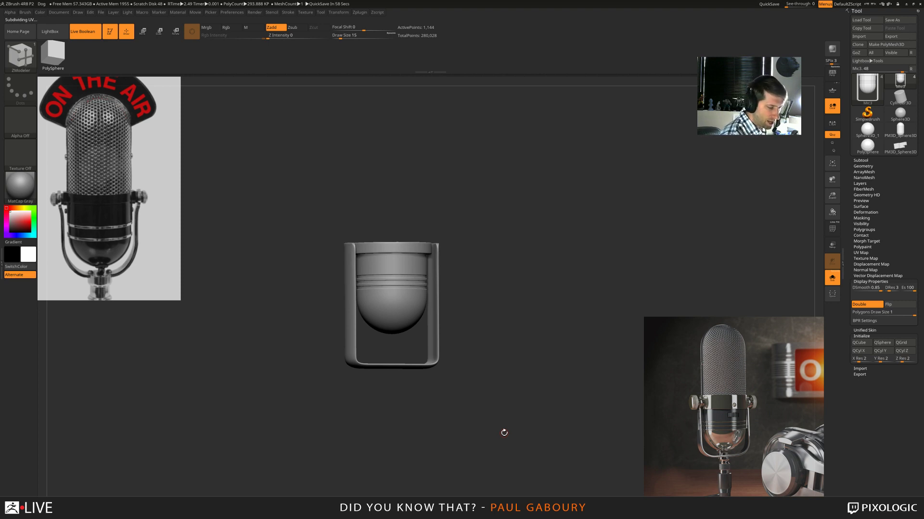
{"action": "right_click_drag", "start_coordinate": [466, 402], "coordinate": [462, 407], "text": "shift"}
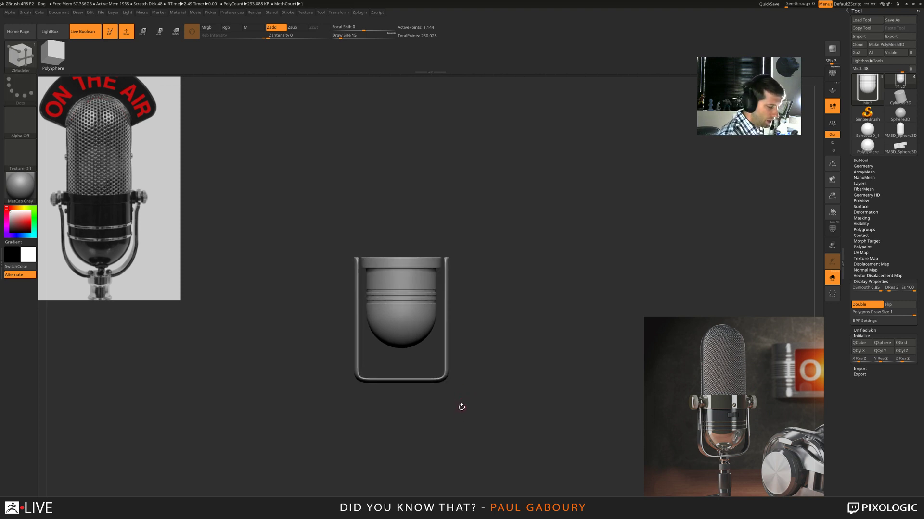
{"action": "key", "text": "shift+f"}
{"action": "key", "text": "f"}
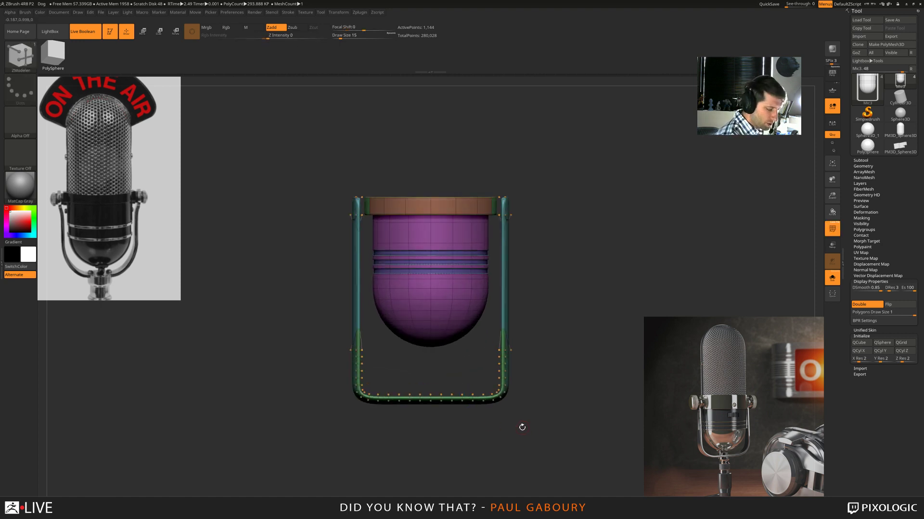
- Mask everything except the lower part of the bracket, move that part up closer to the shell, and clear the mask
{"action": "left_click_drag", "start_coordinate": [319, 318], "coordinate": [369, 423], "text": "ctrl"}
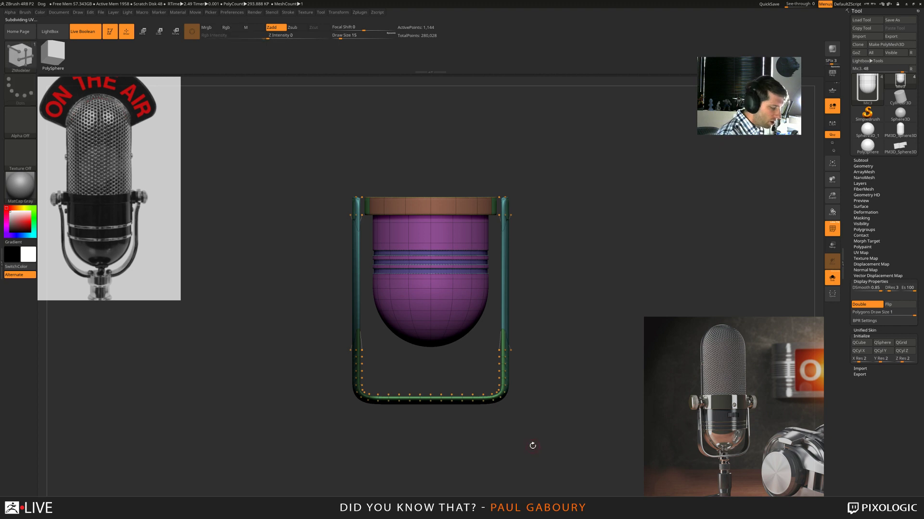
{"action": "left_click_drag", "start_coordinate": [543, 440], "coordinate": [501, 319], "text": "ctrl"}
{"action": "left_click_drag", "start_coordinate": [559, 456], "coordinate": [308, 368], "text": "ctrl"}
{"action": "left_click", "coordinate": [436, 460], "text": "ctrl"}
{"action": "key", "text": "w"}
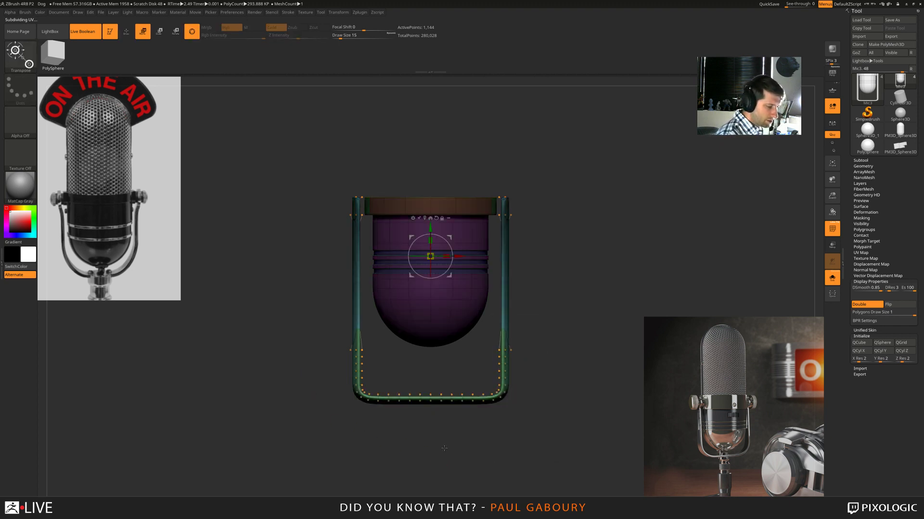
{"action": "left_click_drag", "start_coordinate": [429, 224], "coordinate": [429, 194]}
{"action": "right_click_drag", "start_coordinate": [502, 445], "coordinate": [503, 409], "text": "ctrl"}
{"action": "left_click_drag", "start_coordinate": [503, 408], "coordinate": [506, 426], "text": "ctrl"}
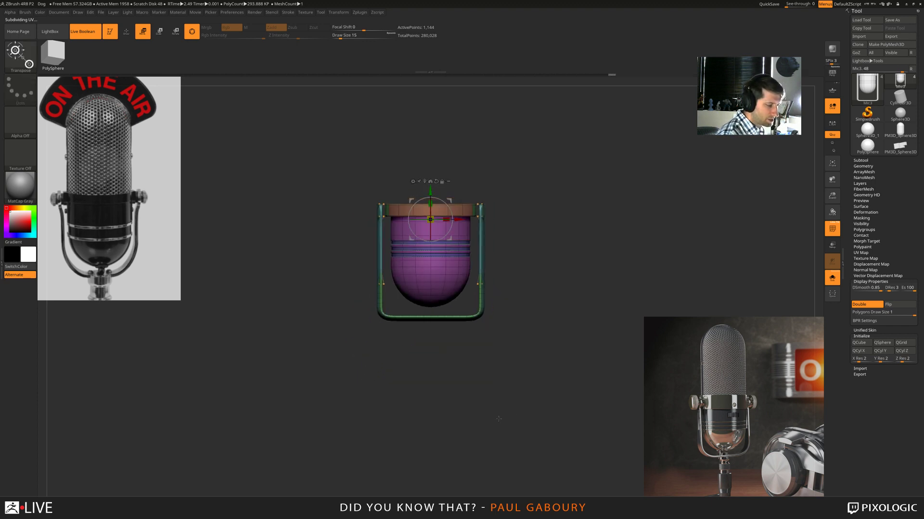
- Inspect the shortened bracket without polyframes from the front and return to the ZModeler brush
{"action": "right_click_drag", "start_coordinate": [497, 420], "coordinate": [510, 413]}
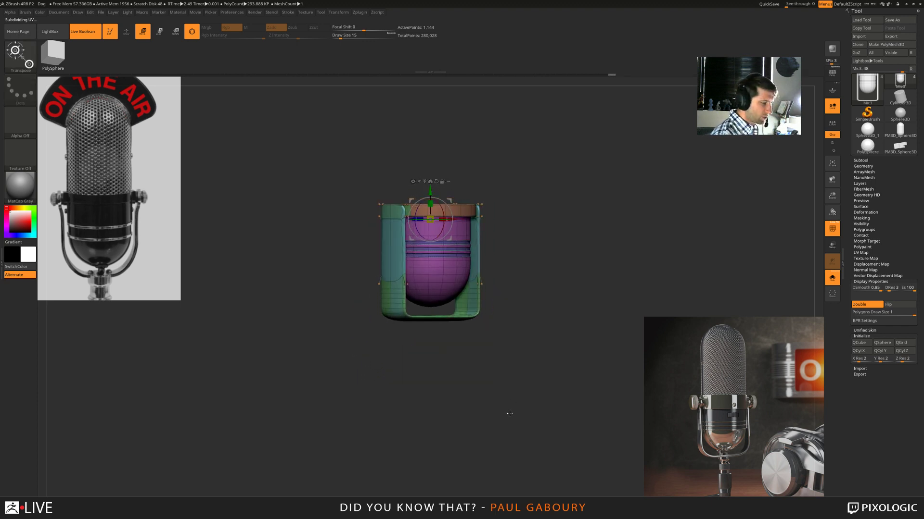
{"action": "key", "text": "shift+f"}
{"action": "key", "text": "b"}
{"action": "key", "text": "z"}
{"action": "key", "text": "m"}
{"action": "mouse_move", "coordinate": [507, 410]}
{"action": "left_mouse_down"}
{"action": "mouse_move", "coordinate": [487, 417]}
{"action": "mouse_move", "coordinate": [505, 398]}
{"action": "mouse_move", "coordinate": [506, 412]}
{"action": "left_mouse_up"}
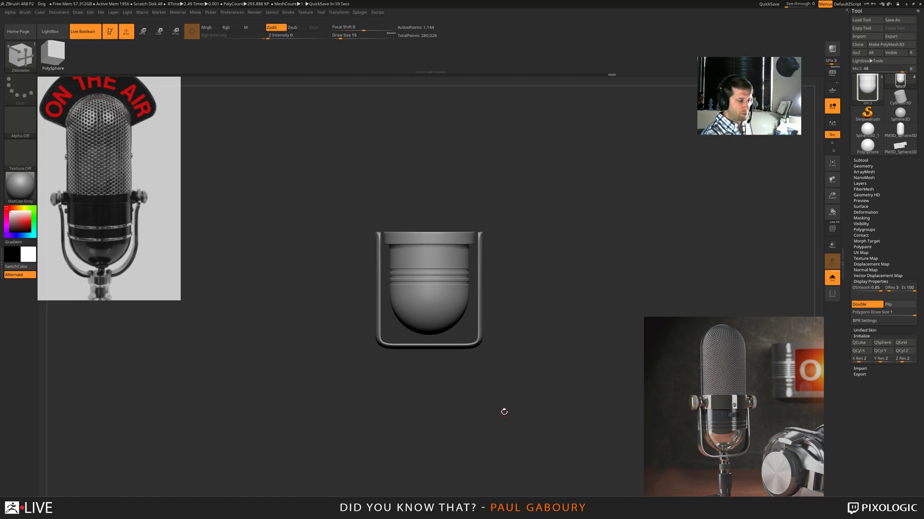
- Undo the bracket move, its masking and the tight-cornered bridge, back to the open-ended side arms
{"action": "key", "text": "ctrl+z"}
{"action": "key", "text": "ctrl+z"}
{"action": "key", "text": "ctrl+z"}
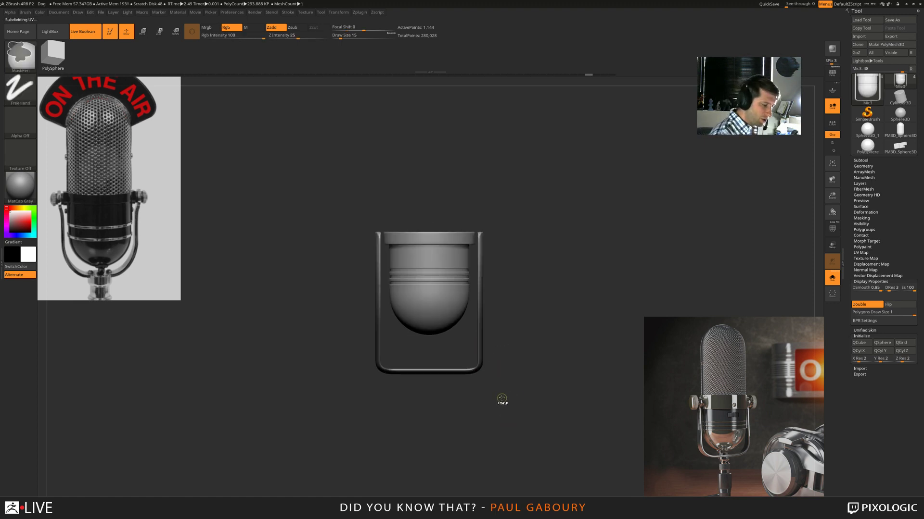
{"action": "key", "text": "ctrl+z"}
{"action": "key", "text": "ctrl+z"}
{"action": "key", "text": "ctrl+z"}
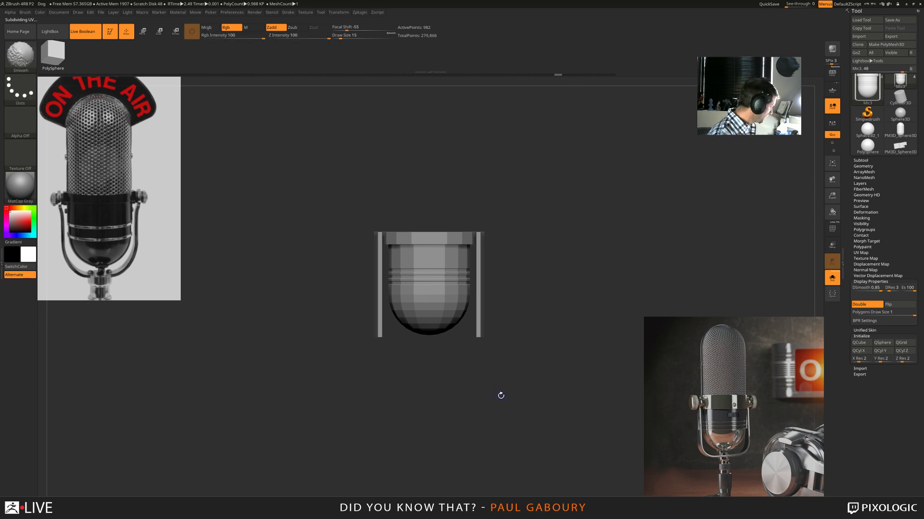
- Return to ZModeler and bridge the two open arm ends with a deep, smoothly rounded U-shaped curve below the shell
{"action": "key", "text": "b"}
{"action": "key", "text": "z"}
{"action": "key", "text": "m"}
{"action": "key", "text": "f"}
{"action": "key", "text": "space"}
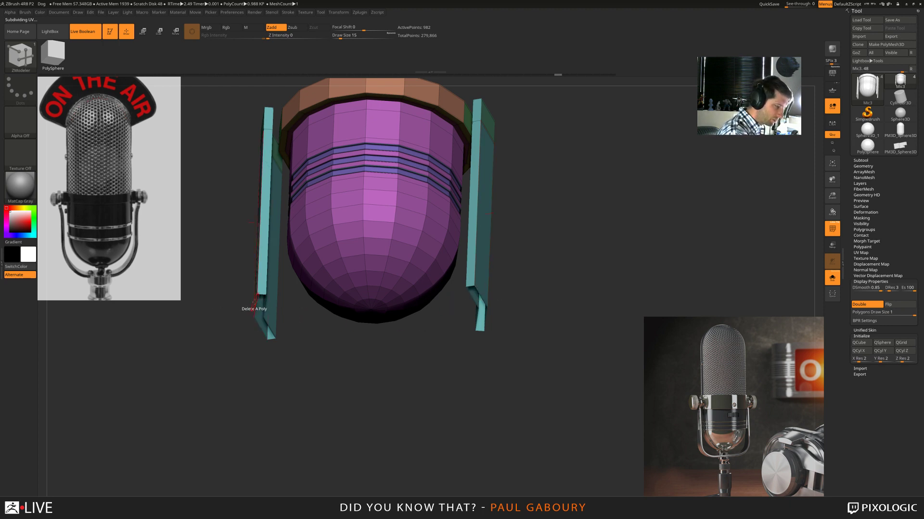
{"action": "left_click_drag", "start_coordinate": [256, 302], "coordinate": [327, 330]}
{"action": "left_click_drag", "start_coordinate": [498, 401], "coordinate": [536, 429], "text": "shift"}
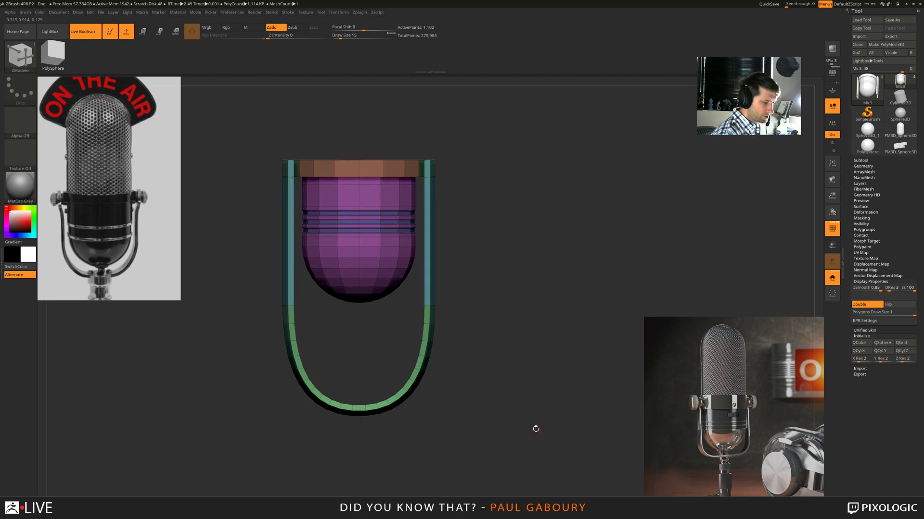
{"action": "key", "text": "ctrl"}
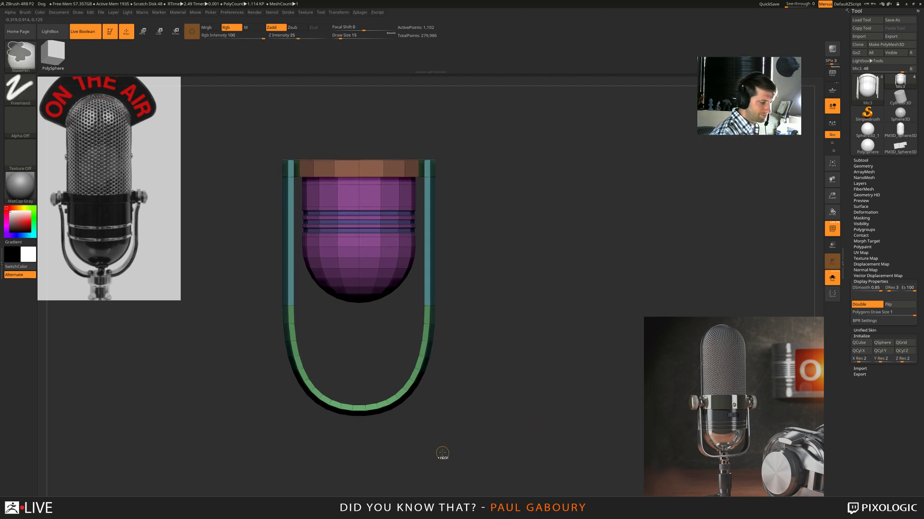
- Undo the deep curved bridge and join the two open arm ends with a Small Round Corners bridge below the shell
{"action": "key", "text": "ctrl+z"}
{"action": "right_click_drag", "start_coordinate": [449, 450], "coordinate": [469, 438]}
{"action": "right_click_drag", "start_coordinate": [469, 438], "coordinate": [507, 443], "text": "ctrl"}
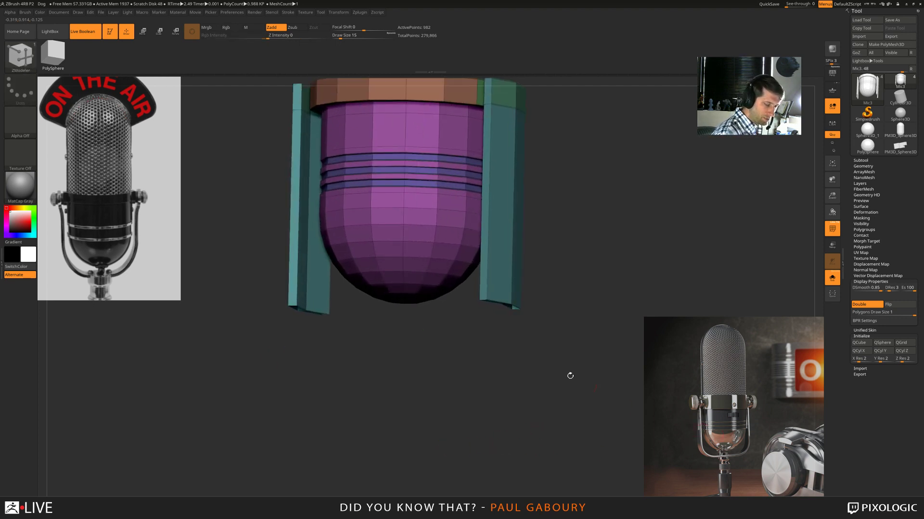
{"action": "key", "text": "space"}
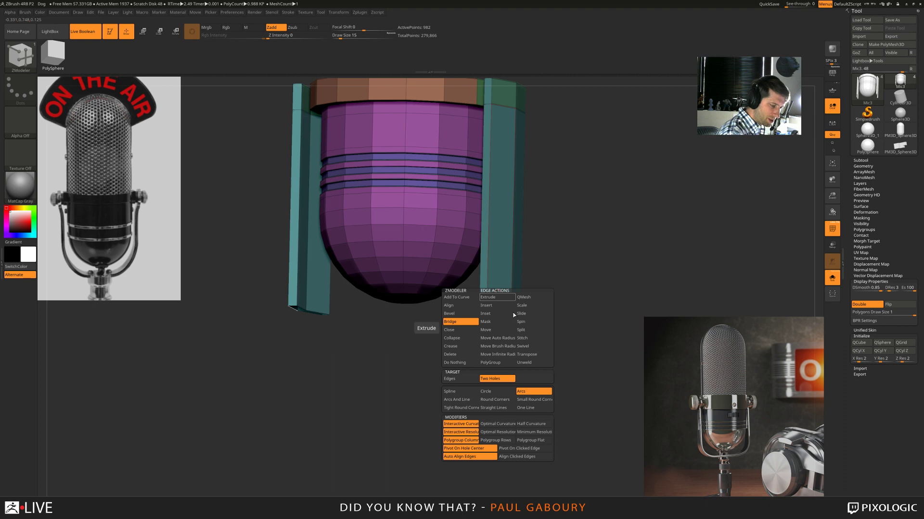
{"action": "left_click", "coordinate": [532, 398]}
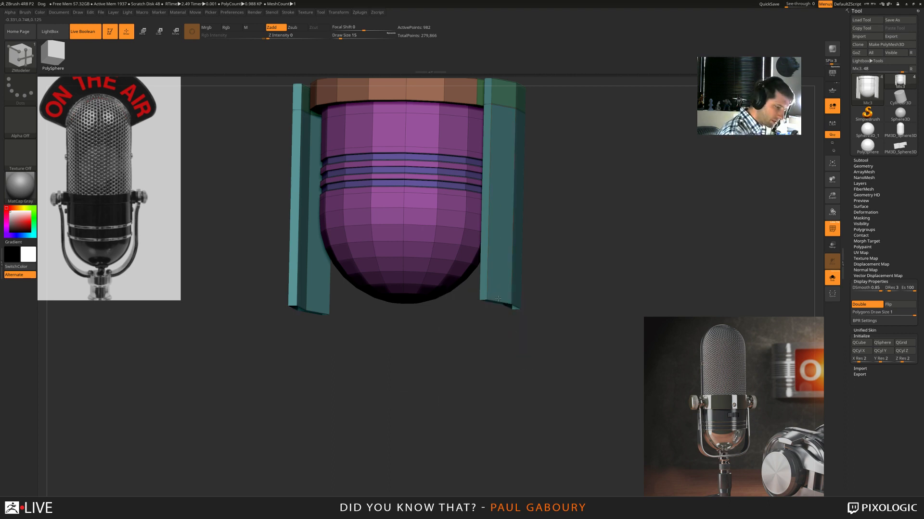
{"action": "left_click_drag", "start_coordinate": [488, 358], "coordinate": [505, 342]}
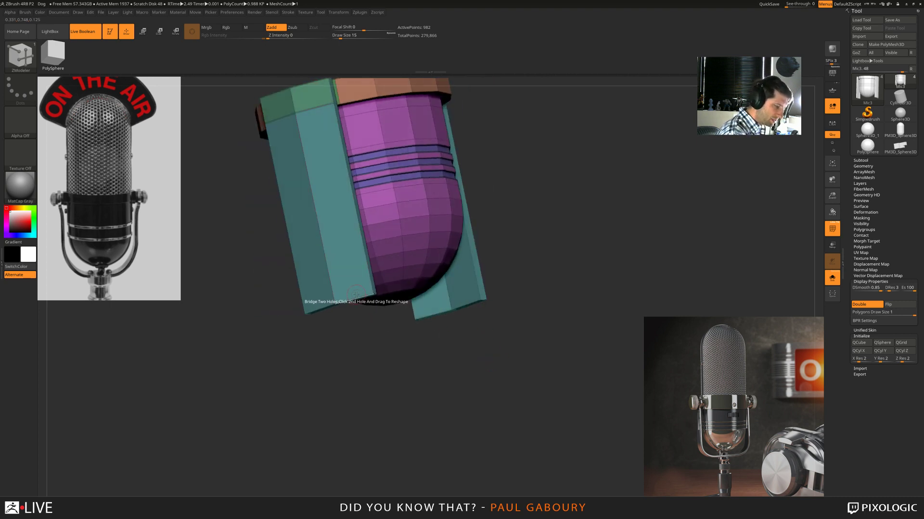
{"action": "left_click_drag", "start_coordinate": [356, 295], "coordinate": [396, 316]}
{"action": "mouse_move", "coordinate": [490, 409]}
{"action": "right_mouse_down", "text": "ctrl"}
{"action": "mouse_move", "coordinate": [491, 377]}
{"action": "mouse_move", "coordinate": [488, 416]}
{"action": "right_mouse_up", "text": "ctrl"}
{"action": "mouse_move", "coordinate": [489, 416]}
{"action": "right_mouse_down"}
{"action": "mouse_move", "coordinate": [513, 413]}
{"action": "mouse_move", "coordinate": [495, 408]}
{"action": "mouse_move", "coordinate": [490, 420]}
{"action": "right_mouse_up"}
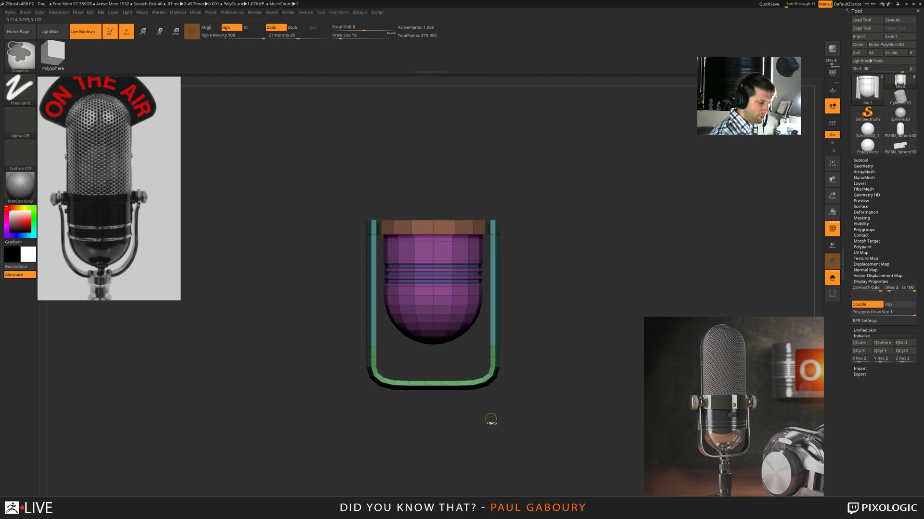
- Mask everything except the lower part of the bracket, move it up close beneath the shell, and clear the mask
{"action": "left_click_drag", "start_coordinate": [528, 433], "coordinate": [290, 342], "text": "ctrl"}
{"action": "key", "text": "w"}
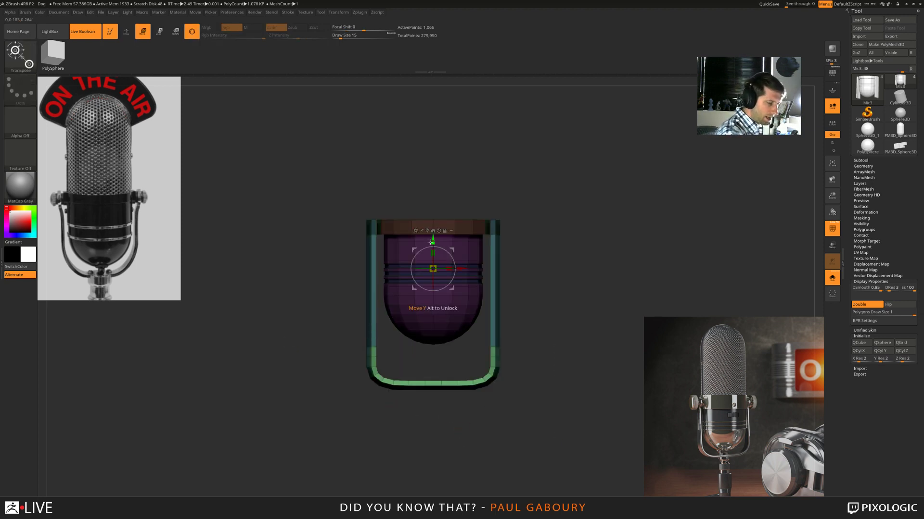
{"action": "left_click_drag", "start_coordinate": [431, 242], "coordinate": [429, 212]}
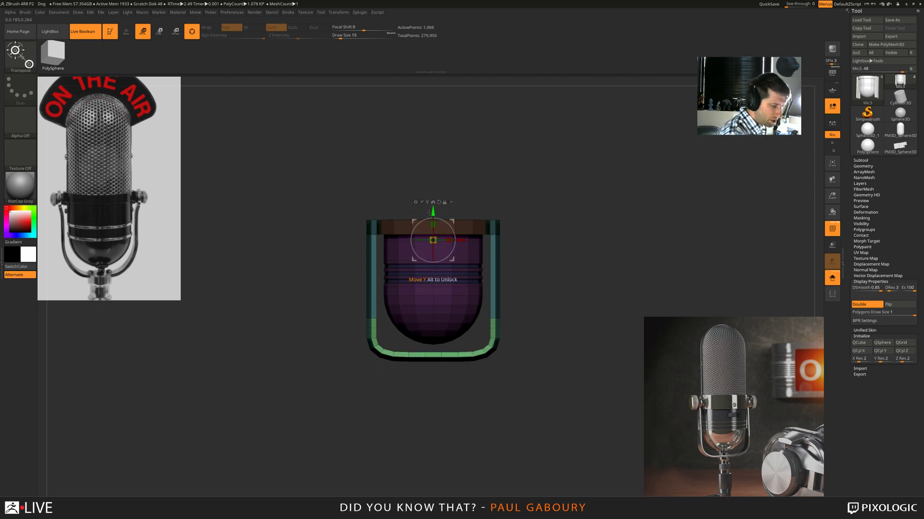
{"action": "left_click_drag", "start_coordinate": [527, 383], "coordinate": [513, 394], "text": "alt"}
{"action": "mouse_move", "coordinate": [516, 398]}
{"action": "left_mouse_down", "text": "ctrl"}
{"action": "mouse_move", "coordinate": [526, 410]}
{"action": "mouse_move", "coordinate": [536, 389]}
{"action": "mouse_move", "coordinate": [502, 404]}
{"action": "mouse_move", "coordinate": [520, 422]}
{"action": "mouse_move", "coordinate": [533, 394]}
{"action": "left_mouse_up", "text": "ctrl"}
{"action": "key", "text": "q"}
- Preview the whole microphone with Dynamic Subdivision and no polyframes, opening the Geometry crease settings and inspecting the bracket from several angles
{"action": "left_click", "coordinate": [837, 284]}
{"action": "key", "text": "shift+f"}
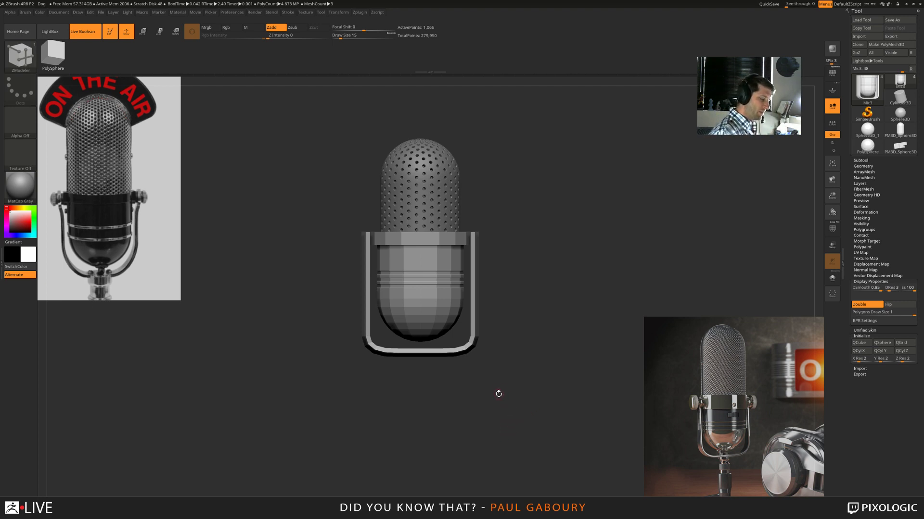
{"action": "key", "text": "ctrl+d"}
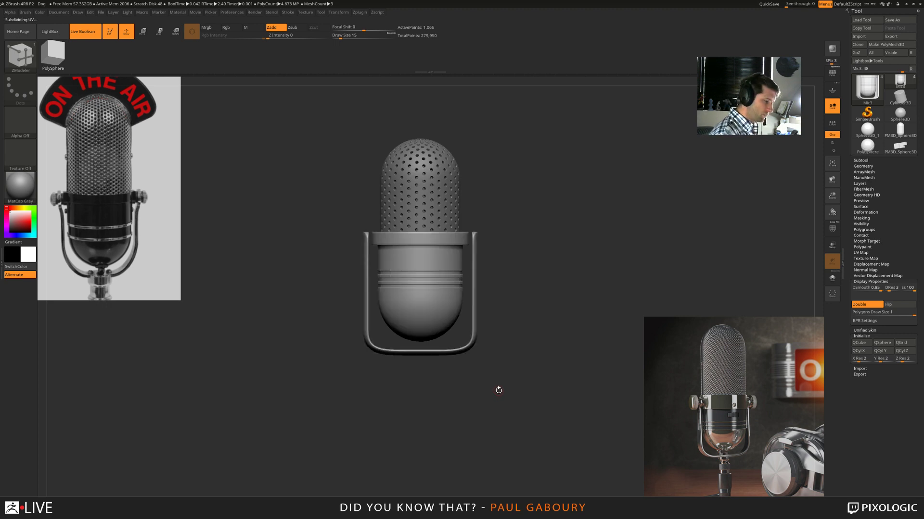
{"action": "left_click_drag", "start_coordinate": [497, 393], "coordinate": [500, 398]}
{"action": "left_click", "coordinate": [862, 167]}
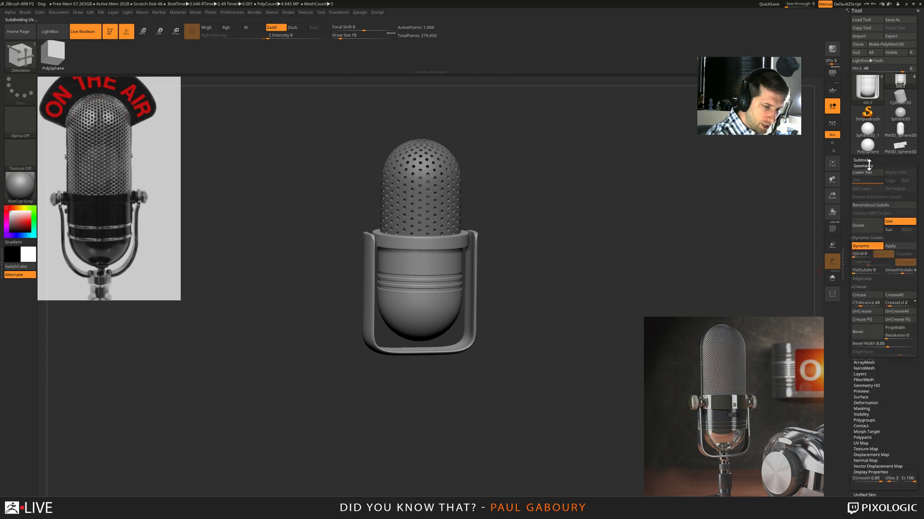
{"action": "left_click", "coordinate": [870, 295]}
{"action": "left_click_drag", "start_coordinate": [536, 332], "coordinate": [511, 310]}
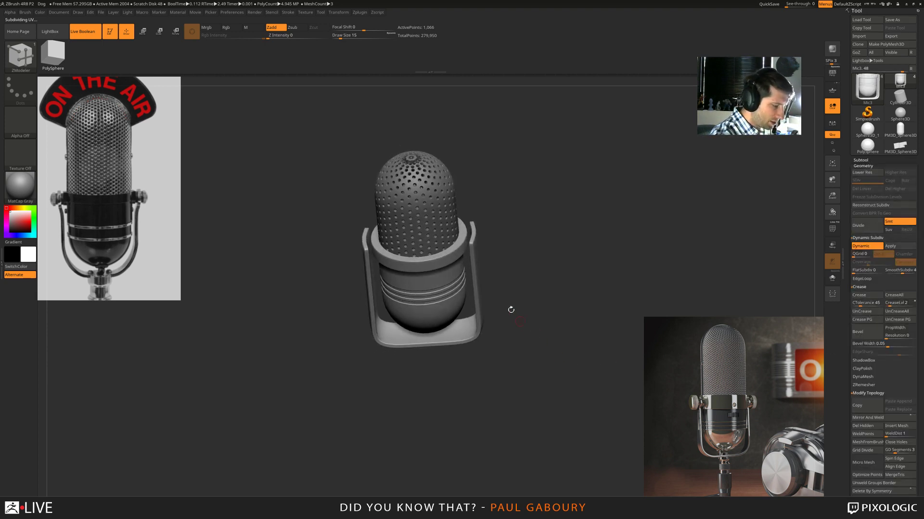
{"action": "left_click_drag", "start_coordinate": [493, 341], "coordinate": [503, 310]}
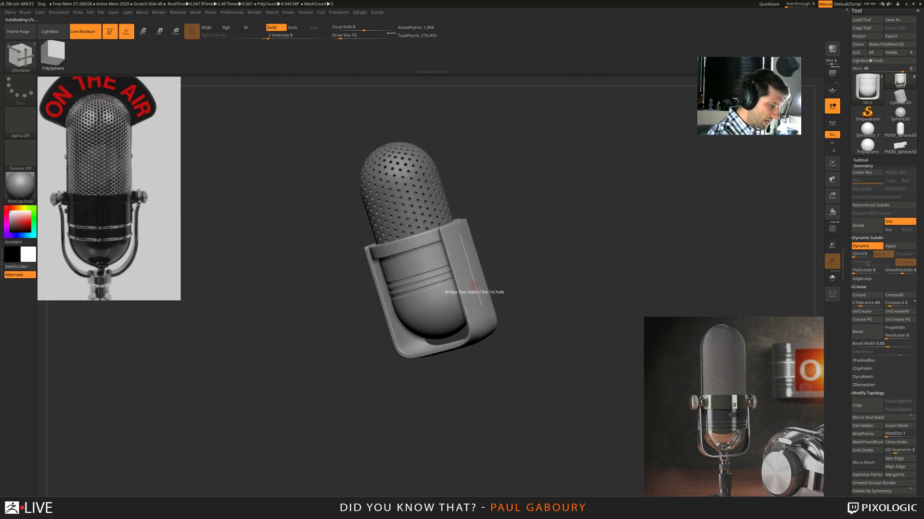
- Isolate the shell and bracket in unsmoothed polyframe view and delete the edge loop down the middle of the bracket's outer face
{"action": "key", "text": "space"}
{"action": "left_click", "coordinate": [469, 290]}
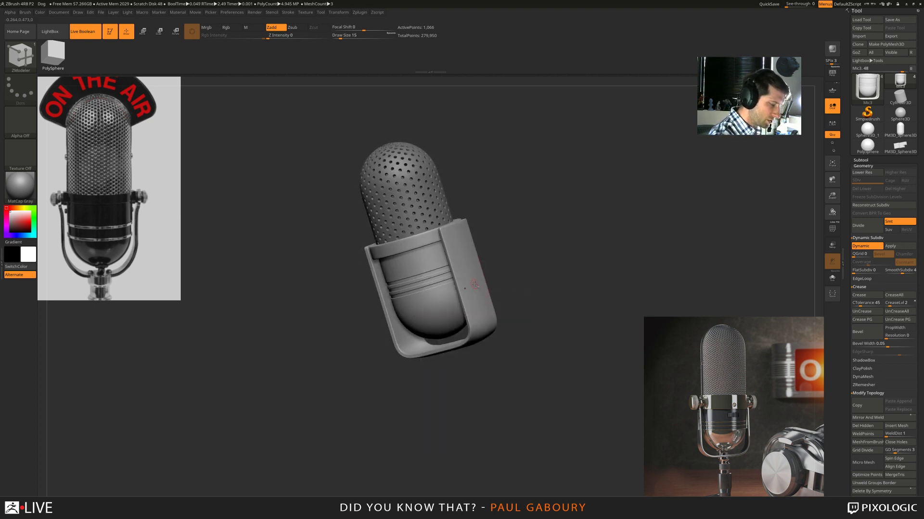
{"action": "left_click", "coordinate": [474, 278]}
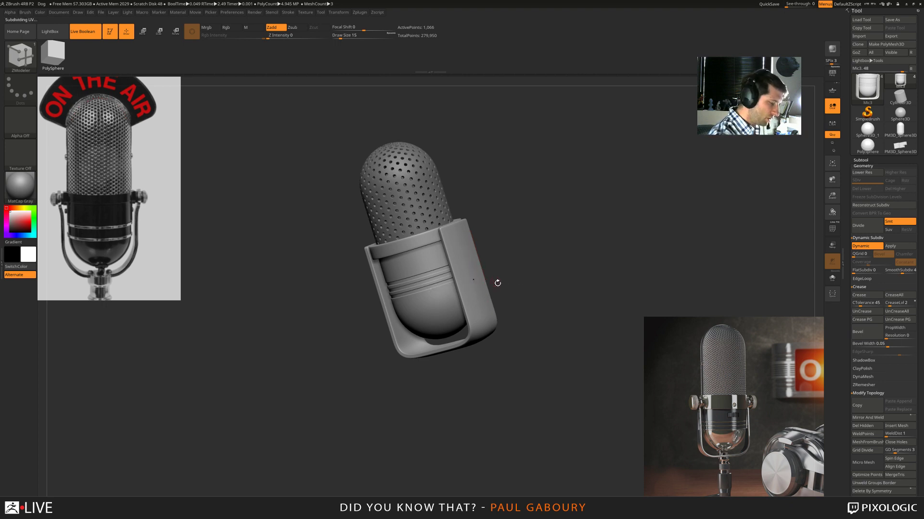
{"action": "key", "text": "shift+f"}
{"action": "key", "text": "shift+d"}
{"action": "right_click_drag", "start_coordinate": [471, 287], "coordinate": [481, 284], "text": "ctrl"}
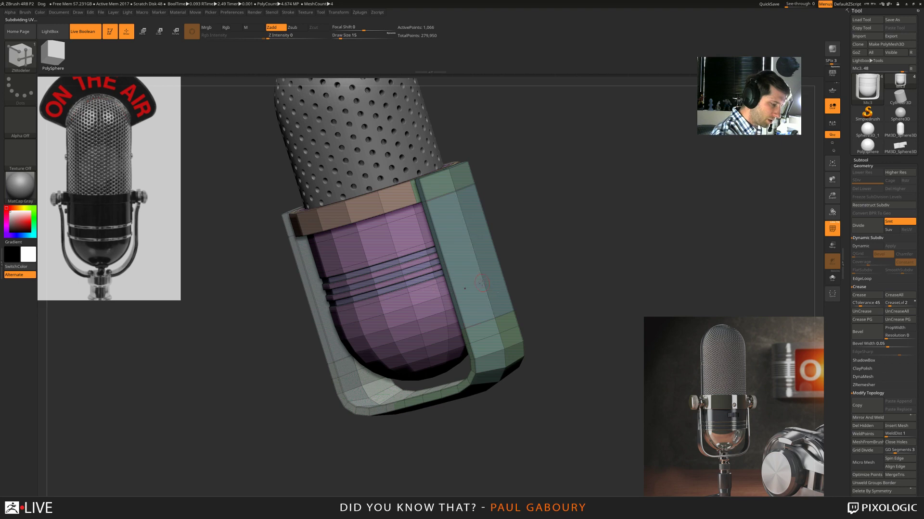
{"action": "left_click", "coordinate": [831, 277]}
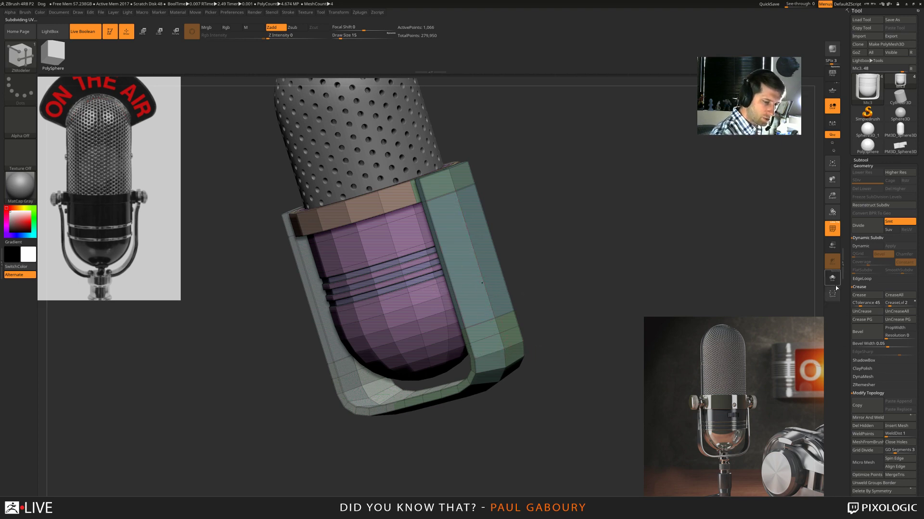
{"action": "left_click", "coordinate": [481, 274], "text": "alt"}
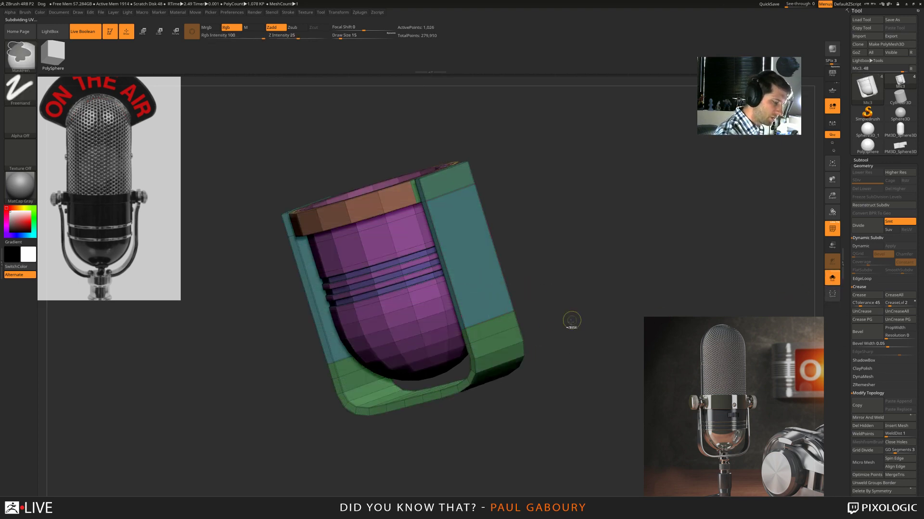
- Preview the cup and bracket with dynamic subdivision smoothing and the polyframe hidden, viewing them from several angles
{"action": "right_click_drag", "start_coordinate": [567, 314], "coordinate": [562, 307], "text": "ctrl"}
{"action": "mouse_move", "coordinate": [562, 307]}
{"action": "right_mouse_down"}
{"action": "mouse_move", "coordinate": [554, 327]}
{"action": "mouse_move", "coordinate": [549, 313]}
{"action": "mouse_move", "coordinate": [550, 325]}
{"action": "mouse_move", "coordinate": [537, 325]}
{"action": "right_mouse_up"}
{"action": "key", "text": "d"}
{"action": "key", "text": "shift+f"}
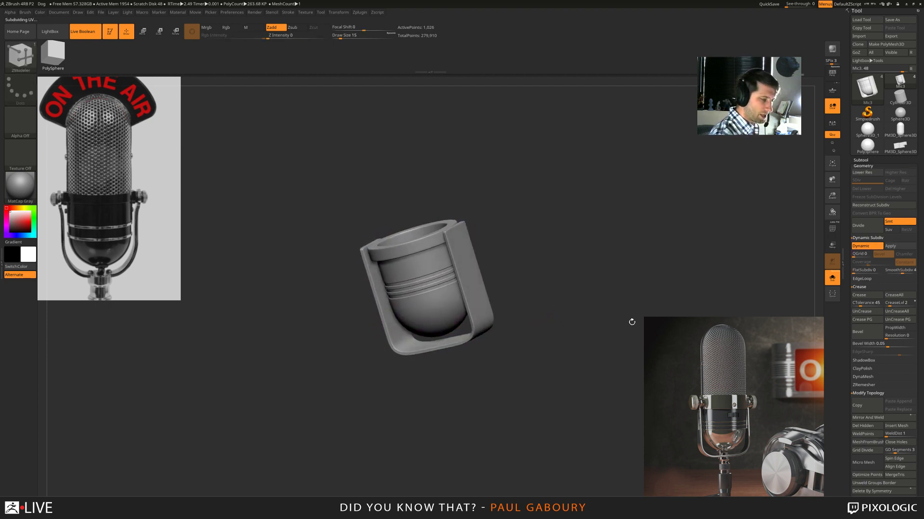
{"action": "left_click", "coordinate": [832, 279]}
{"action": "mouse_move", "coordinate": [555, 364]}
{"action": "right_mouse_down", "text": "ctrl"}
{"action": "mouse_move", "coordinate": [536, 336]}
{"action": "mouse_move", "coordinate": [548, 327]}
{"action": "mouse_move", "coordinate": [530, 336]}
{"action": "mouse_move", "coordinate": [530, 368]}
{"action": "mouse_move", "coordinate": [514, 367]}
{"action": "mouse_move", "coordinate": [515, 343]}
{"action": "mouse_move", "coordinate": [722, 296]}
{"action": "right_mouse_up", "text": "ctrl"}
- Select the ZModeler brush and display the polyframe over the unsmoothed cup and bracket
{"action": "key", "text": "ctrl+z"}
{"action": "key", "text": "b"}
{"action": "key", "text": "z"}
{"action": "key", "text": "m"}
{"action": "left_click", "coordinate": [832, 279]}
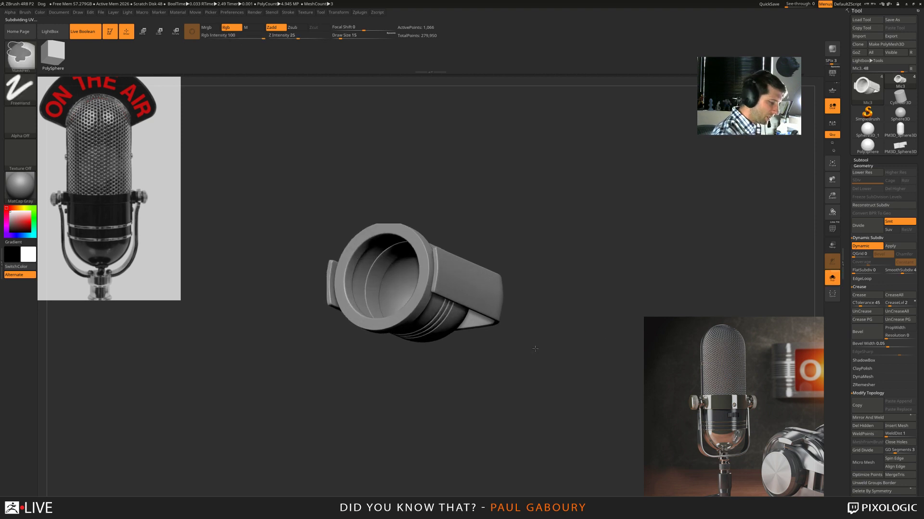
{"action": "key", "text": "shift+f"}
{"action": "key", "text": "f"}
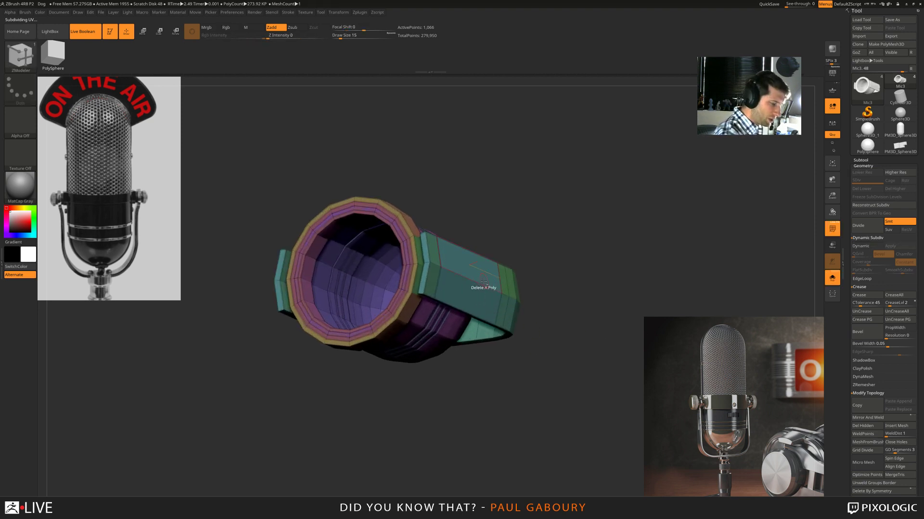
- Try replacing the bracket's lengthwise edge loop with multiple inserted edge loops and preview the smoothed shape
{"action": "left_click", "coordinate": [482, 284], "text": "alt"}
{"action": "key", "text": "space"}
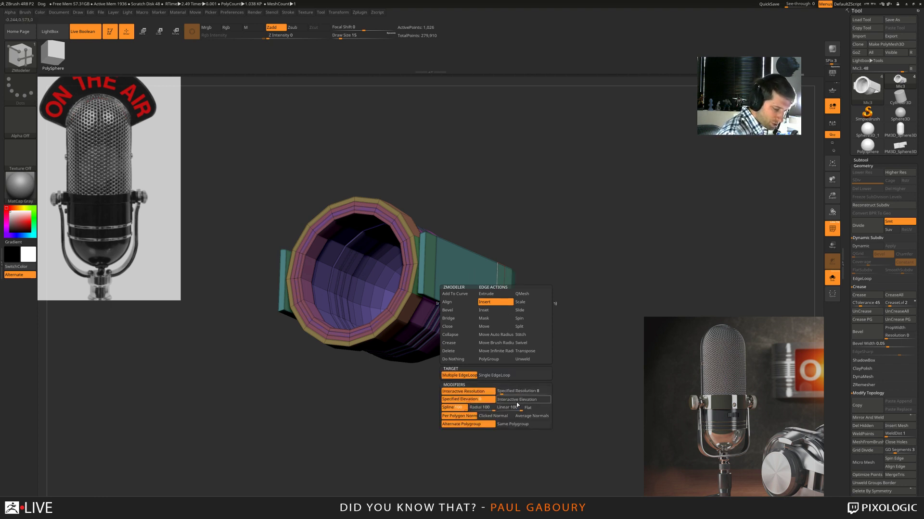
{"action": "left_click_drag", "start_coordinate": [498, 292], "coordinate": [543, 270]}
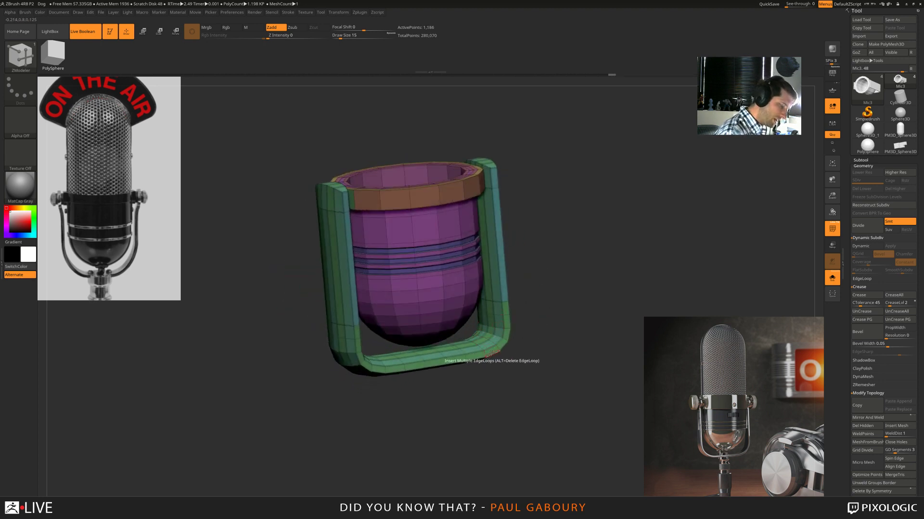
{"action": "left_click_drag", "start_coordinate": [496, 384], "coordinate": [523, 367]}
{"action": "key", "text": "d"}
{"action": "key", "text": "shift+f"}
{"action": "right_click_drag", "start_coordinate": [523, 368], "coordinate": [530, 371], "text": "ctrl"}
{"action": "key", "text": "shift+d"}
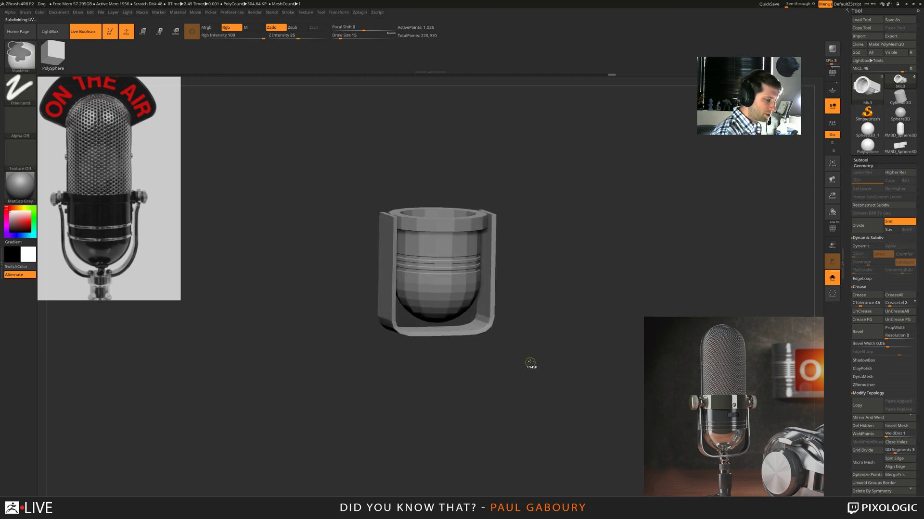
- Examine the smoothed cup and bracket from the front and at an angle with dynamic subdivision on
{"action": "key", "text": "d"}
{"action": "mouse_move", "coordinate": [522, 367]}
{"action": "left_mouse_down"}
{"action": "mouse_move", "coordinate": [512, 394]}
{"action": "mouse_move", "coordinate": [513, 384]}
{"action": "left_mouse_up"}
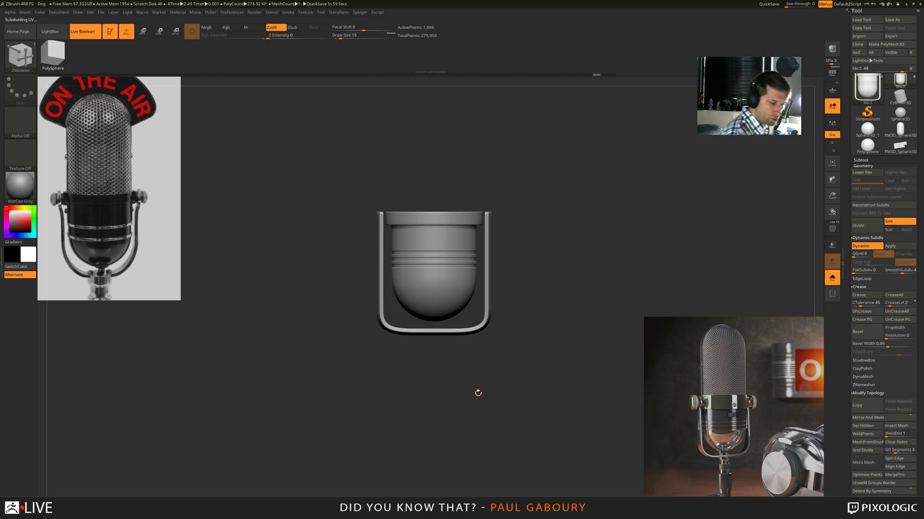
{"action": "left_click_drag", "start_coordinate": [539, 342], "coordinate": [520, 303]}
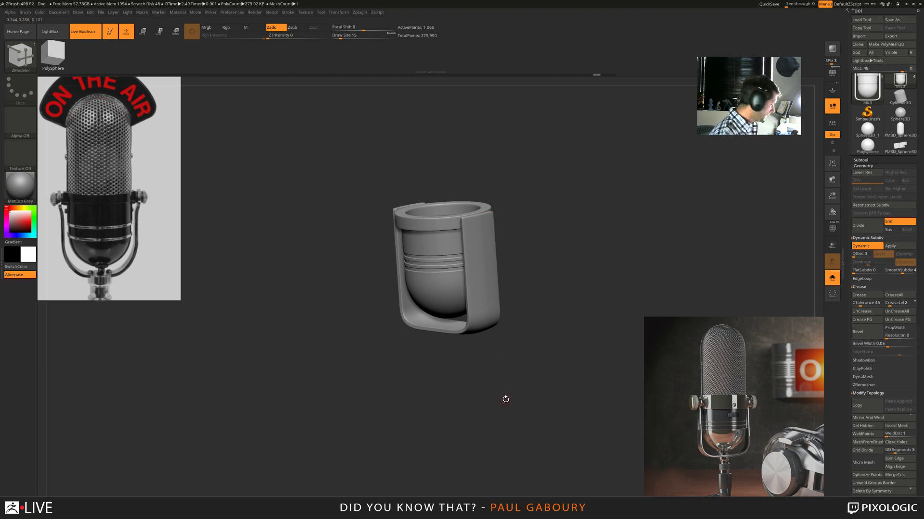
- Load the IMM Primitives brush with the Cylinder Inner primitive and display the polyframe
{"action": "key", "text": "b"}
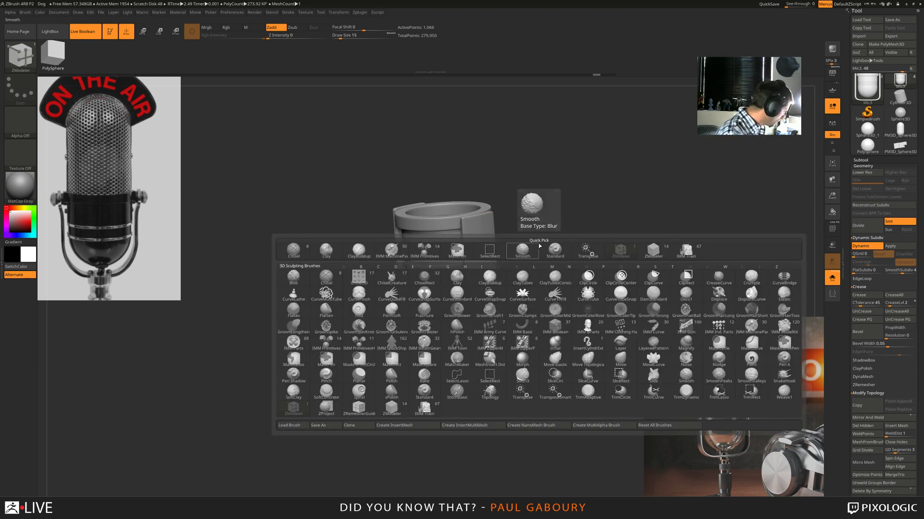
{"action": "key", "text": "i"}
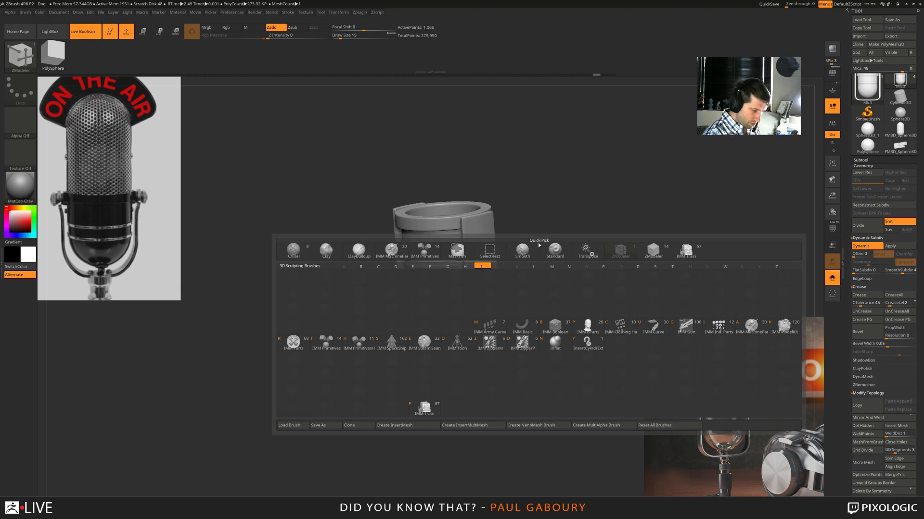
{"action": "left_click", "coordinate": [327, 342]}
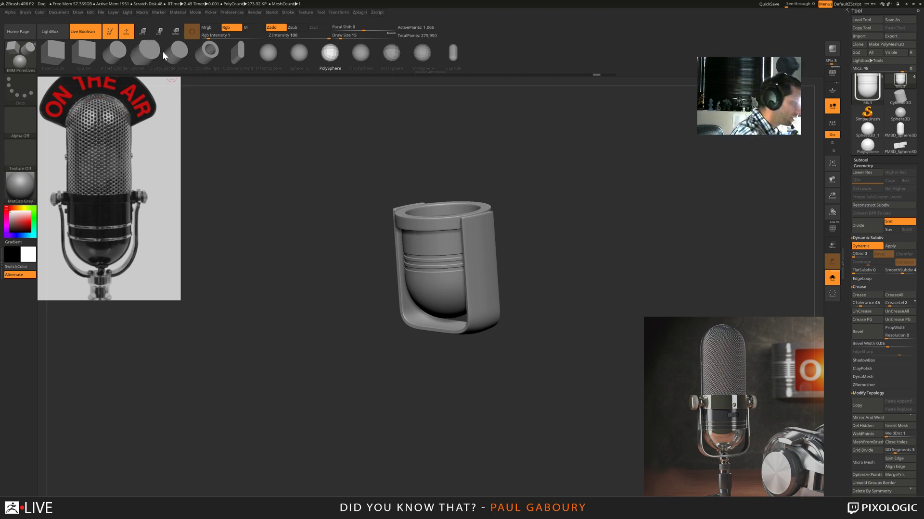
{"action": "left_click", "coordinate": [179, 53]}
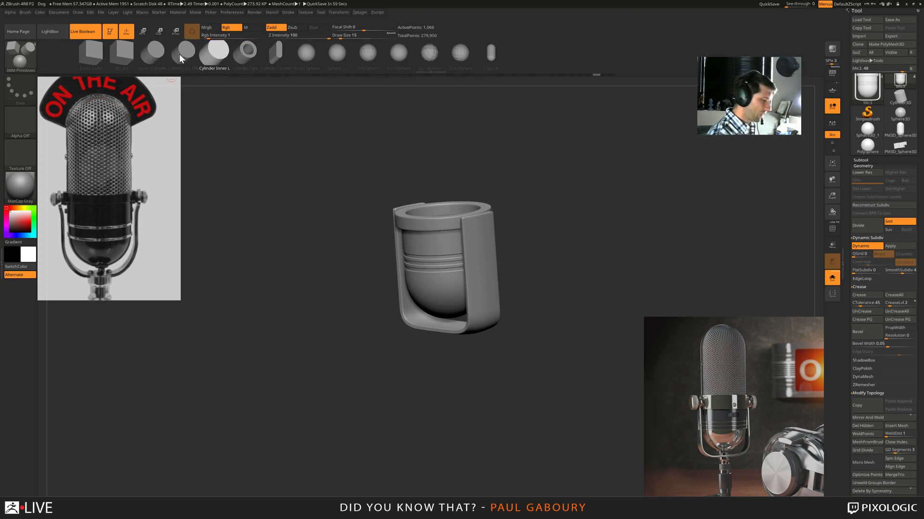
{"action": "key", "text": "shift+f"}
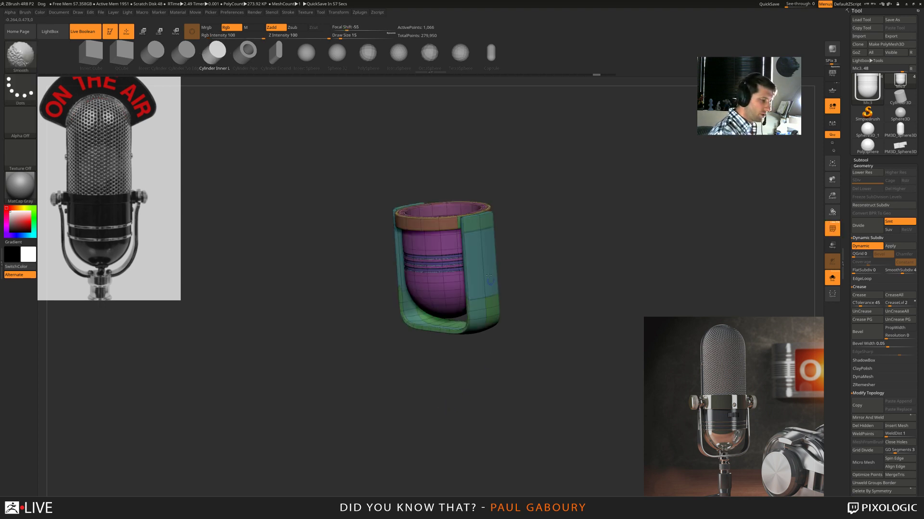
- Try inserting the cylinder on the outer face of the bracket's upper end and check its alignment from above
{"action": "right_click_drag", "start_coordinate": [481, 229], "coordinate": [475, 234], "text": "ctrl"}
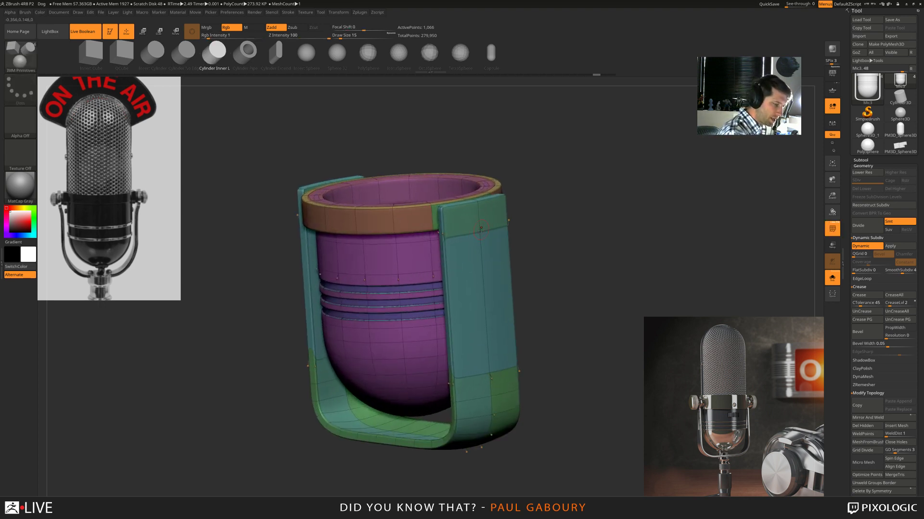
{"action": "key", "text": "shift+d"}
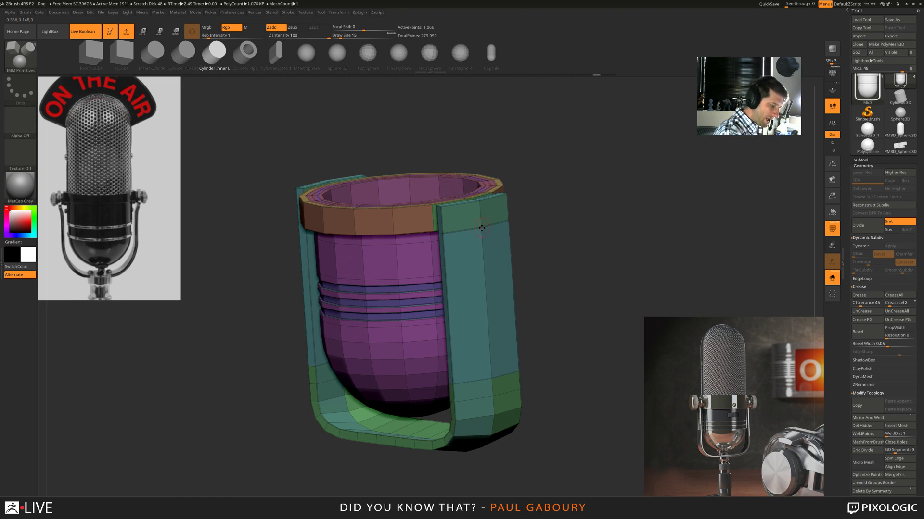
{"action": "key", "text": "d"}
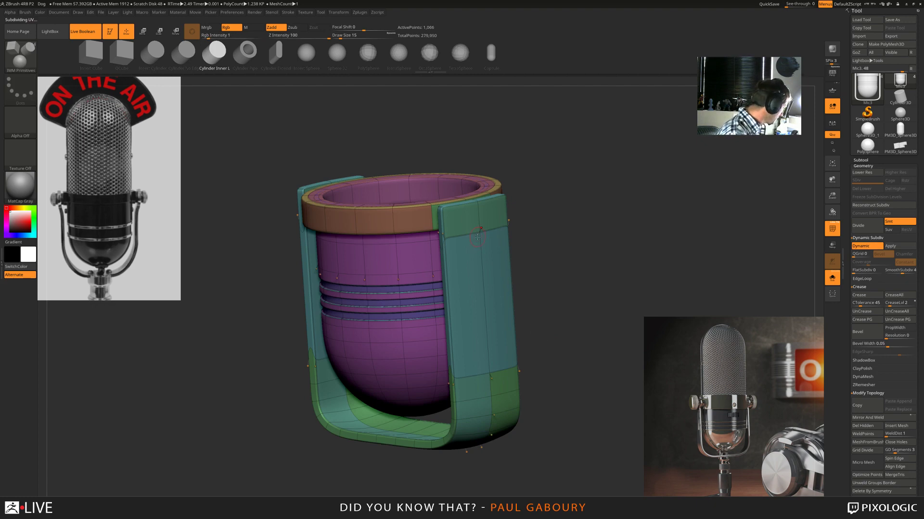
{"action": "key", "text": "shift+d"}
{"action": "left_click_drag", "start_coordinate": [482, 228], "coordinate": [496, 249]}
{"action": "right_click_drag", "start_coordinate": [565, 359], "coordinate": [560, 332], "text": "ctrl"}
{"action": "right_click_drag", "start_coordinate": [560, 332], "coordinate": [535, 421]}
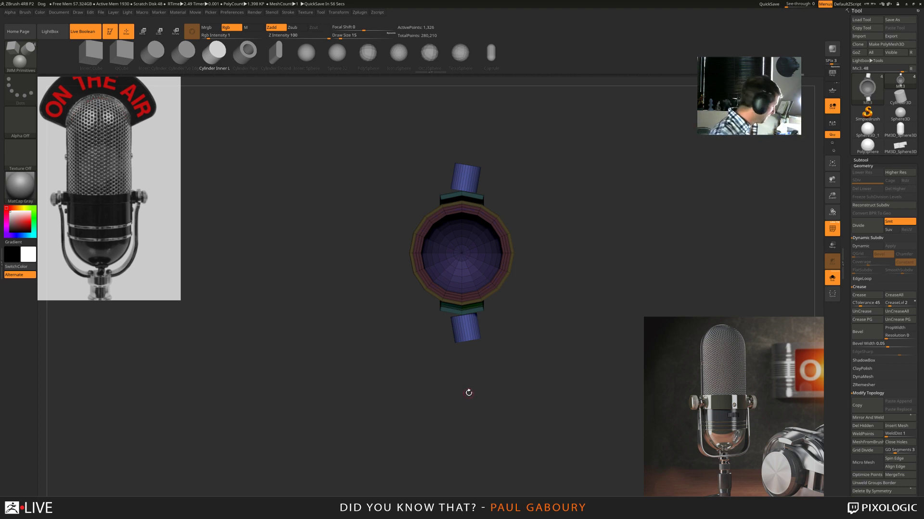
{"action": "key", "text": "d"}
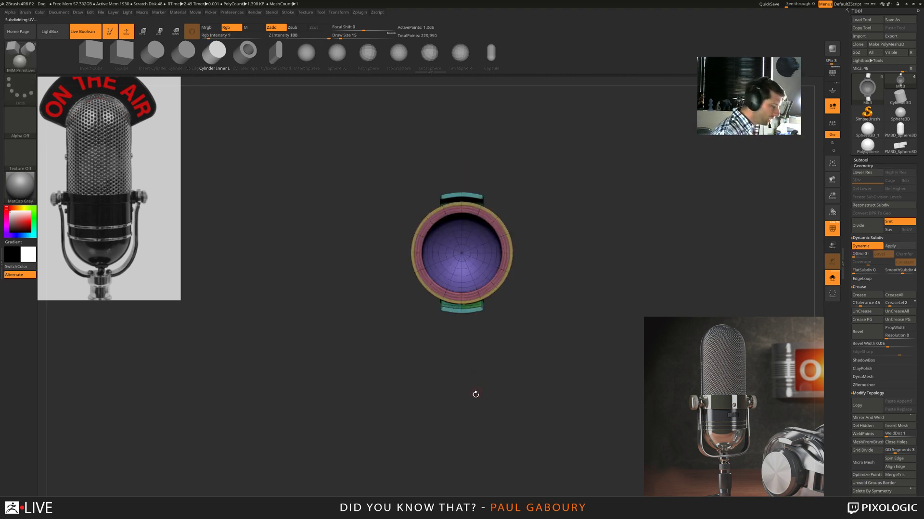
- Inspect the cup's orientation with the Move gizmo, comparing the view from above with an angled view
{"action": "key", "text": "w"}
{"action": "right_click_drag", "start_coordinate": [474, 399], "coordinate": [484, 405], "text": "alt"}
{"action": "right_click_drag", "start_coordinate": [484, 405], "coordinate": [495, 431], "text": "ctrl"}
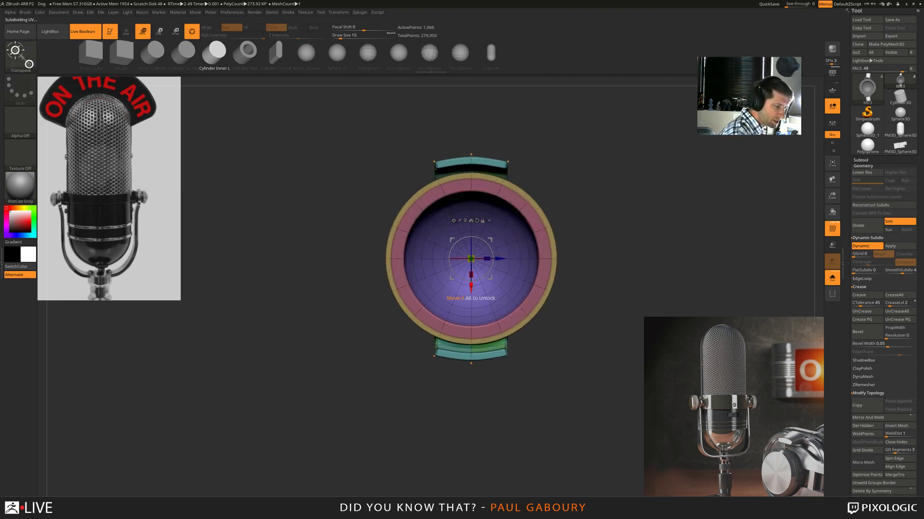
{"action": "right_click_drag", "start_coordinate": [473, 288], "coordinate": [596, 309]}
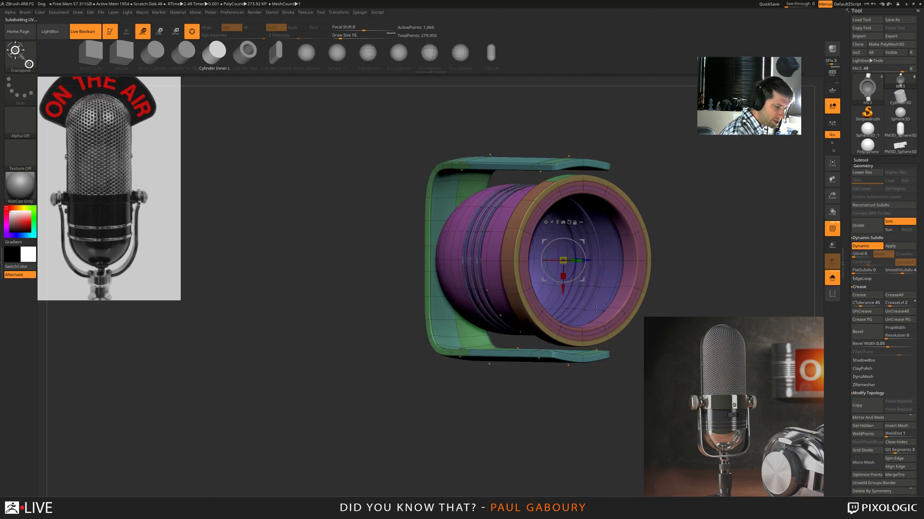
{"action": "right_click_drag", "start_coordinate": [554, 356], "coordinate": [447, 406], "text": "shift"}
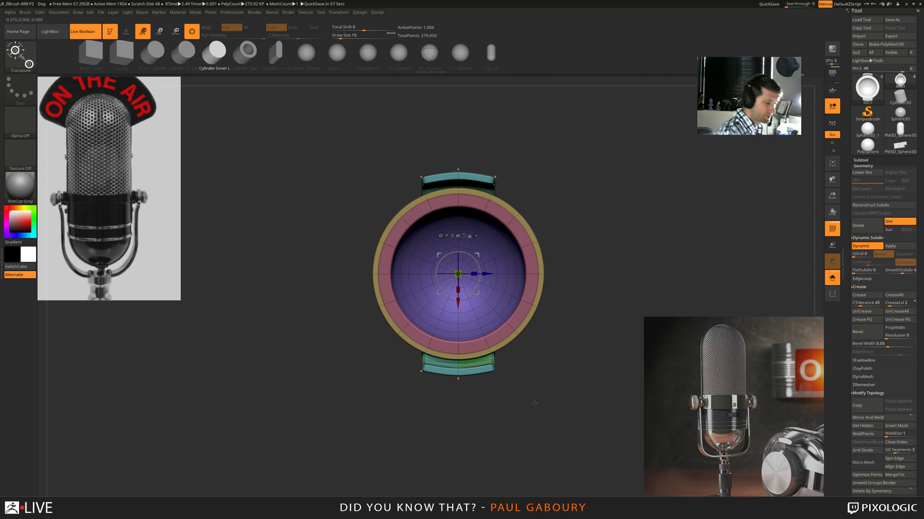
- Insert the cylinder on the outer face of the bracket's upper end, mirrored on both sides, with dynamic subdivision off
{"action": "key", "text": "q"}
{"action": "left_click_drag", "start_coordinate": [526, 429], "coordinate": [526, 379]}
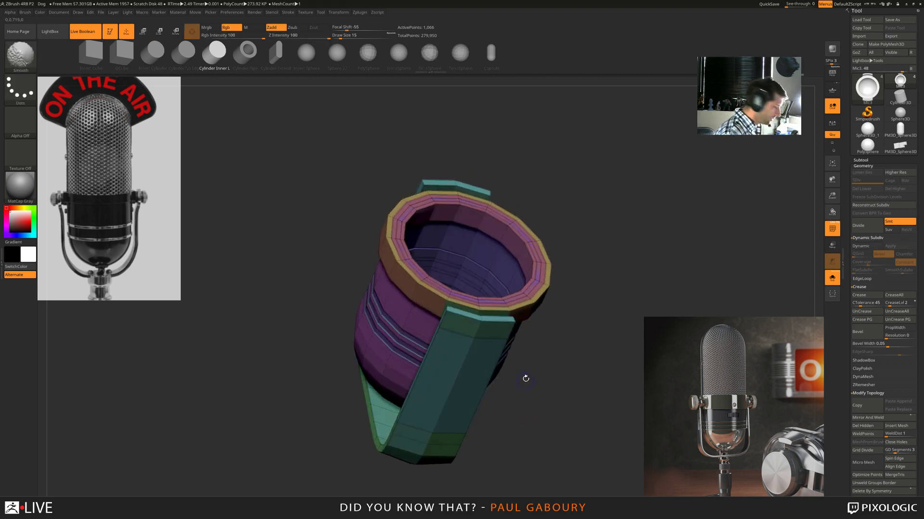
{"action": "left_click_drag", "start_coordinate": [477, 338], "coordinate": [476, 359]}
{"action": "right_click_drag", "start_coordinate": [524, 404], "coordinate": [524, 376], "text": "ctrl"}
{"action": "mouse_move", "coordinate": [533, 385]}
{"action": "left_mouse_down", "text": "shift"}
{"action": "mouse_move", "coordinate": [529, 426]}
{"action": "mouse_move", "coordinate": [551, 404]}
{"action": "mouse_move", "coordinate": [546, 382]}
{"action": "left_mouse_up", "text": "shift"}
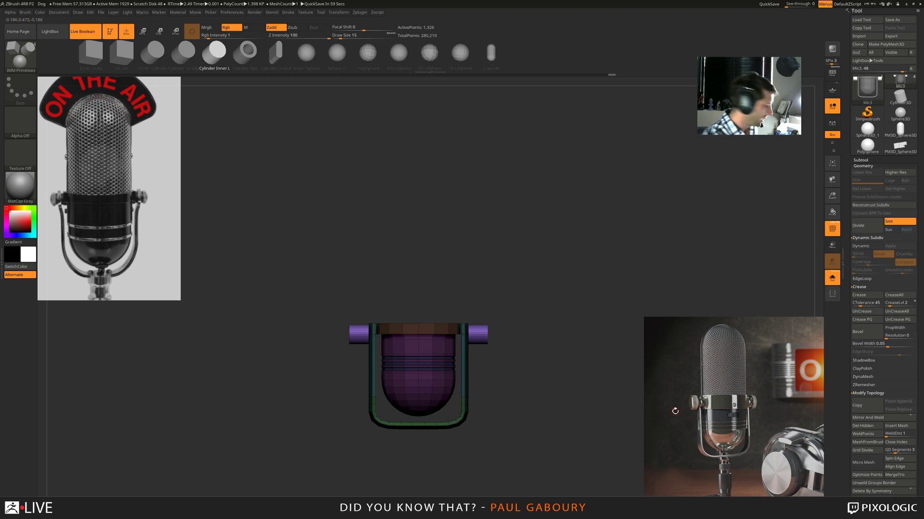
- Activate the Move gizmo and centre it on one of the mirrored bracket cylinders, resetting its orientation
{"action": "key", "text": "w"}
{"action": "left_click_drag", "start_coordinate": [478, 373], "coordinate": [522, 412]}
{"action": "right_click_drag", "start_coordinate": [521, 413], "coordinate": [562, 379], "text": "alt"}
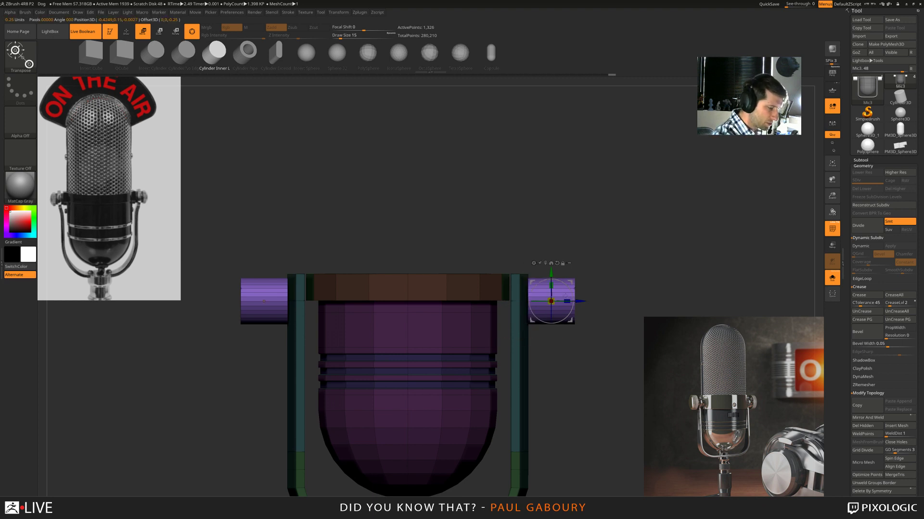
{"action": "left_click", "coordinate": [263, 302]}
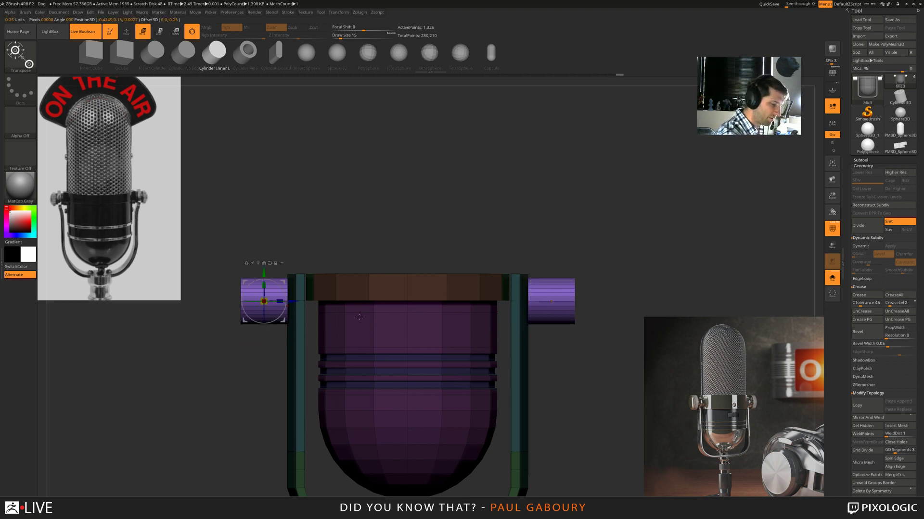
{"action": "left_click", "coordinate": [561, 307]}
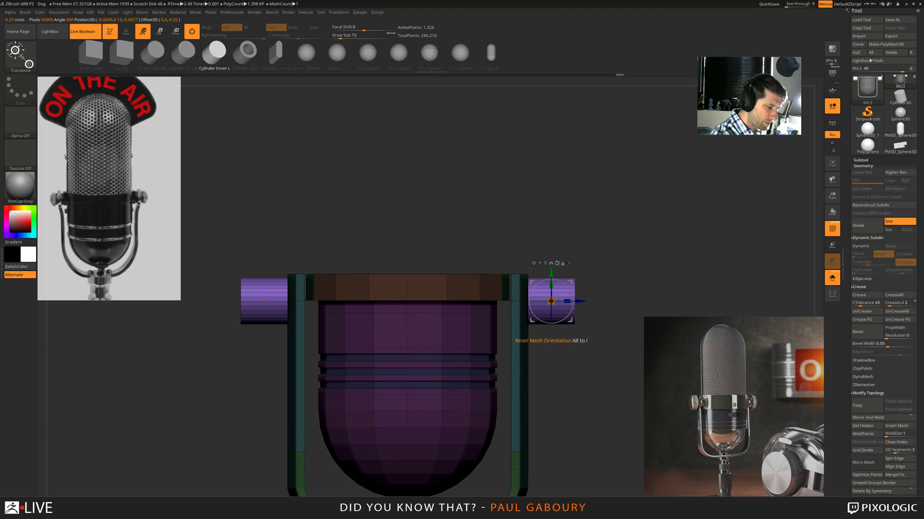
- Try scaling the mirrored cylinders without local symmetry, undo it, and compare the gizmo's placement on each cylinder
{"action": "left_click_drag", "start_coordinate": [552, 301], "coordinate": [522, 302]}
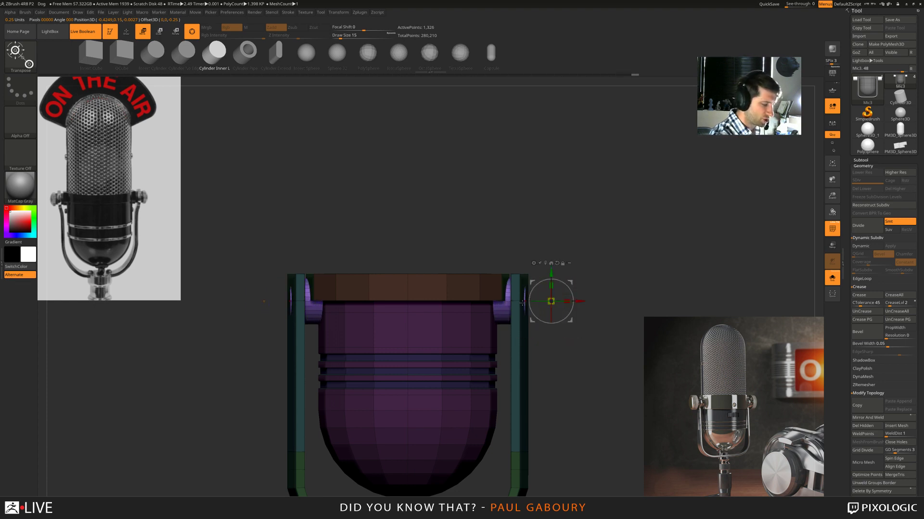
{"action": "key", "text": "ctrl+z"}
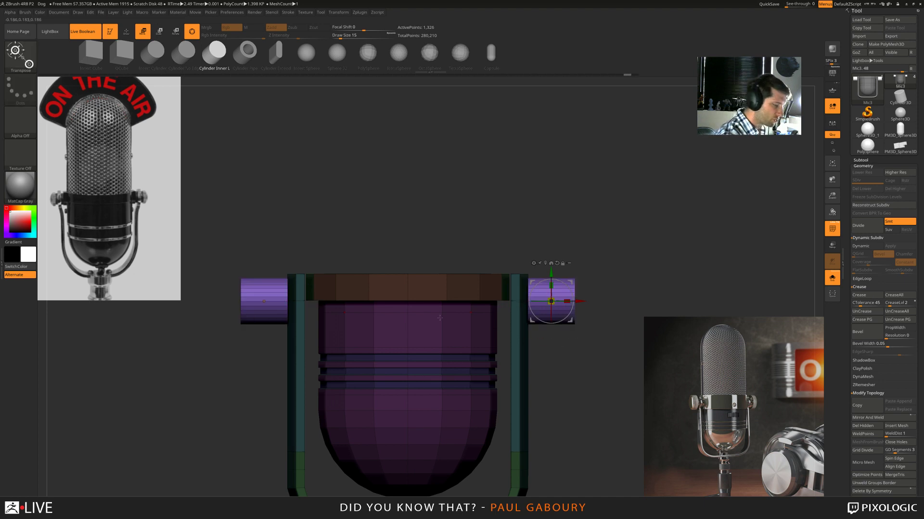
{"action": "left_click", "coordinate": [275, 298]}
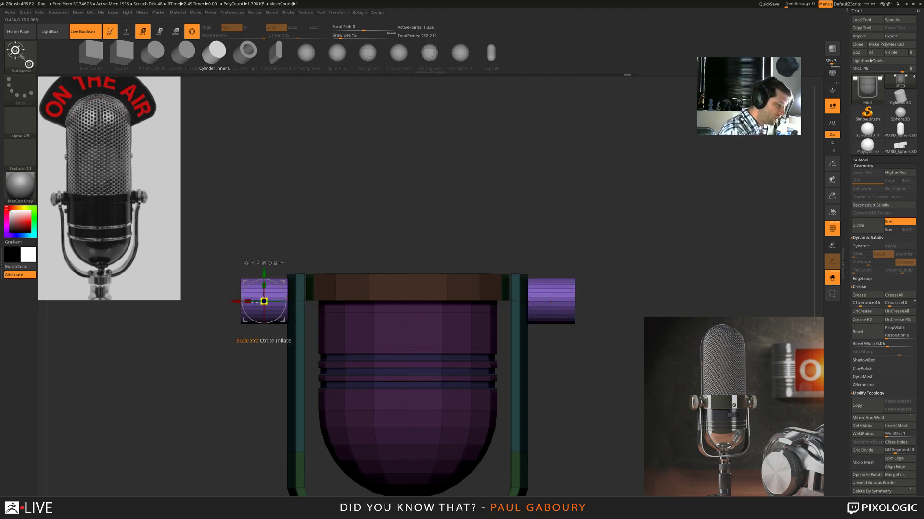
{"action": "left_click", "coordinate": [573, 318]}
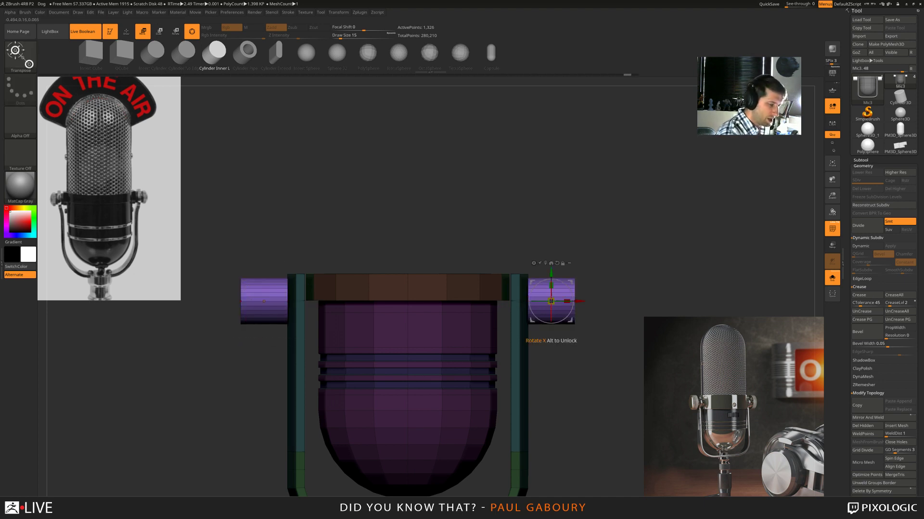
{"action": "left_click", "coordinate": [263, 299]}
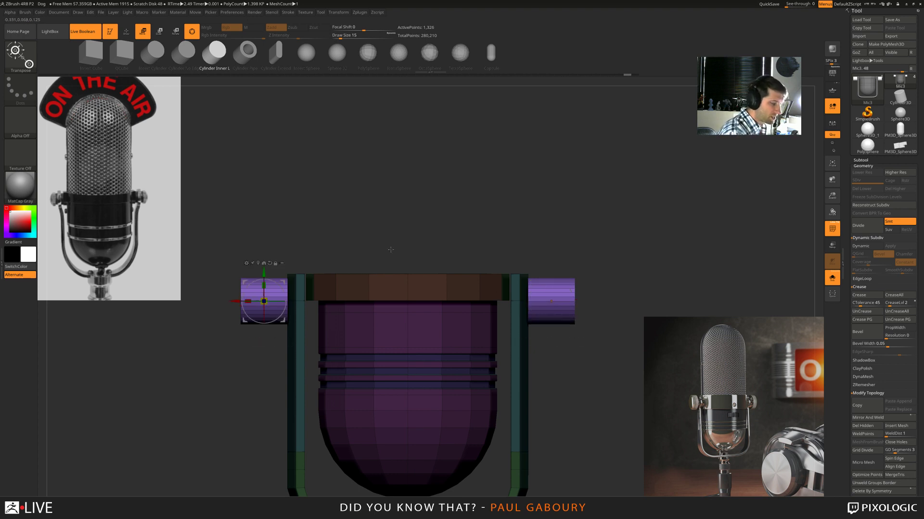
{"action": "left_click", "coordinate": [551, 299]}
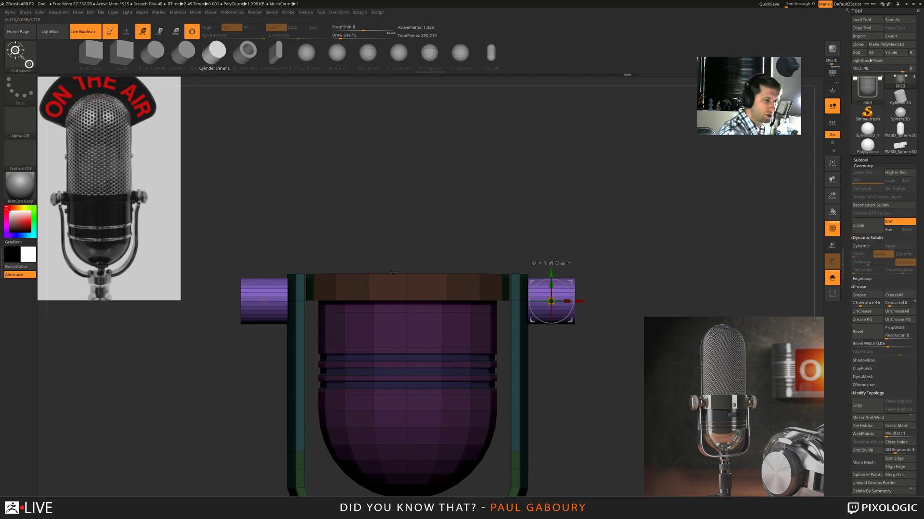
- Turn on local symmetry and shorten the mirrored bracket cylinders slightly by scaling them along the X axis
{"action": "left_click", "coordinate": [832, 124]}
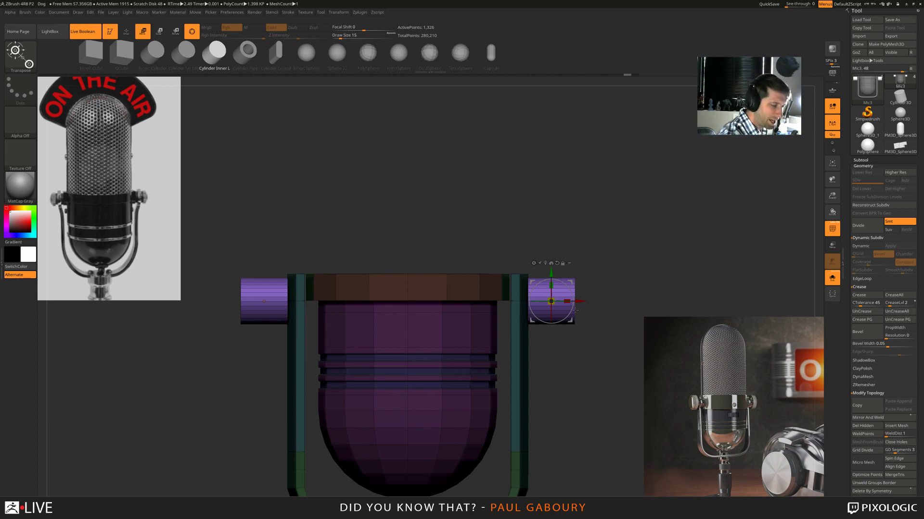
{"action": "right_click_drag", "start_coordinate": [600, 310], "coordinate": [600, 332], "text": "ctrl"}
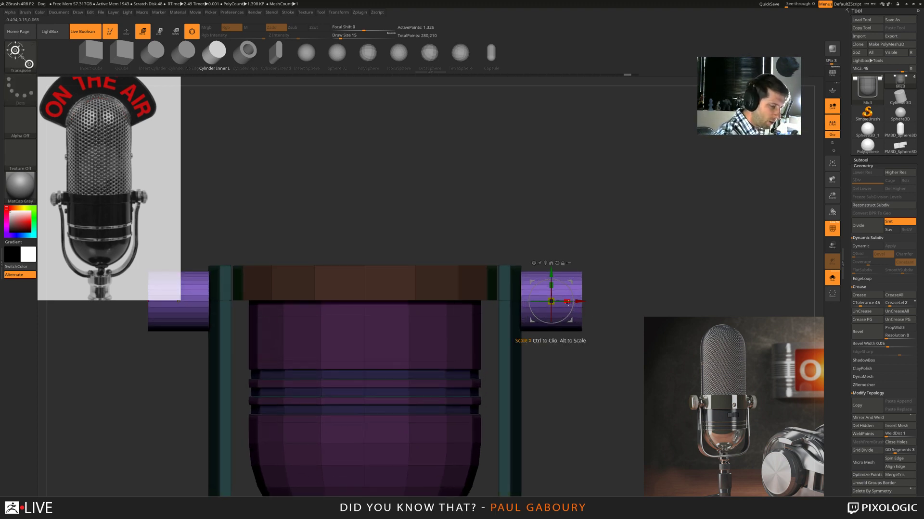
{"action": "left_click_drag", "start_coordinate": [567, 301], "coordinate": [560, 301]}
{"action": "left_click", "coordinate": [770, 8]}
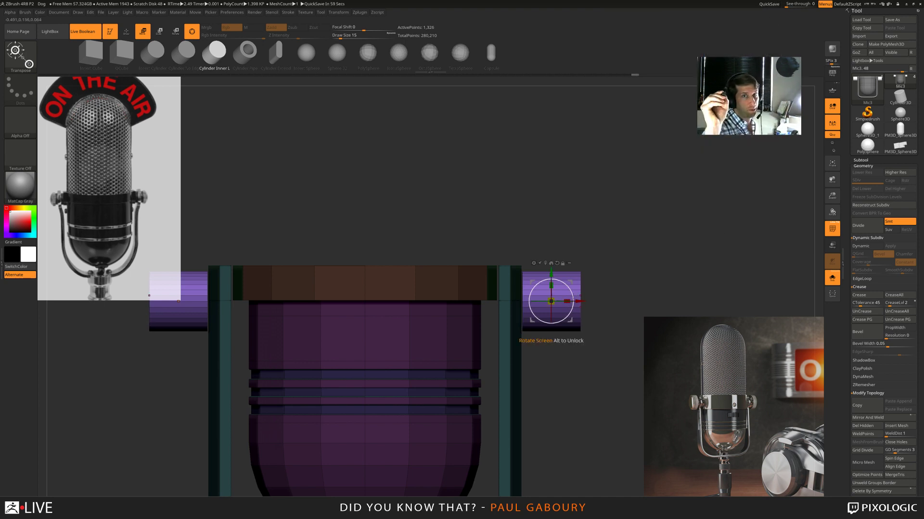
- Shorten the mirrored bracket cylinders further along X and scale them down uniformly into flat knobs
{"action": "left_click_drag", "start_coordinate": [568, 302], "coordinate": [561, 350]}
{"action": "right_click_drag", "start_coordinate": [562, 350], "coordinate": [531, 337], "text": "ctrl"}
{"action": "left_click_drag", "start_coordinate": [536, 318], "coordinate": [534, 318]}
{"action": "right_click_drag", "start_coordinate": [563, 363], "coordinate": [529, 390]}
{"action": "right_click_drag", "start_coordinate": [529, 390], "coordinate": [528, 354], "text": "ctrl"}
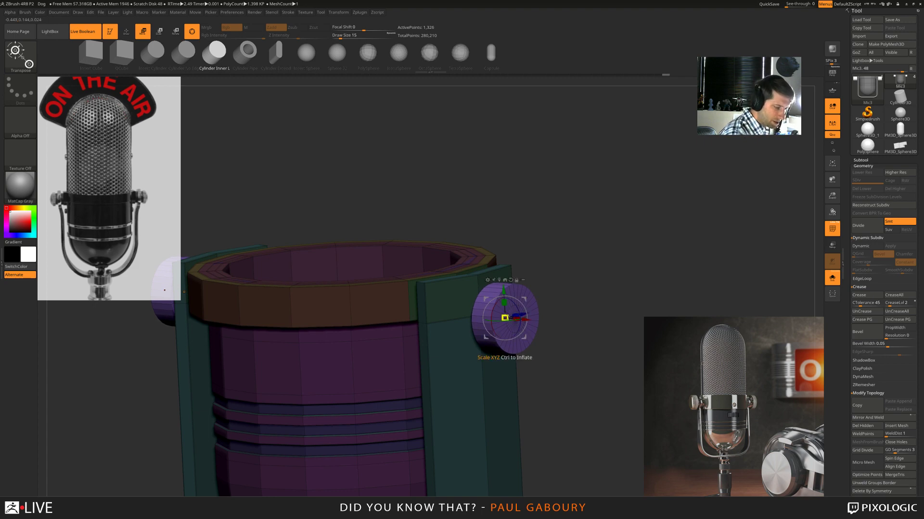
{"action": "left_click_drag", "start_coordinate": [504, 317], "coordinate": [495, 323]}
{"action": "right_click_drag", "start_coordinate": [529, 366], "coordinate": [574, 399], "text": "ctrl"}
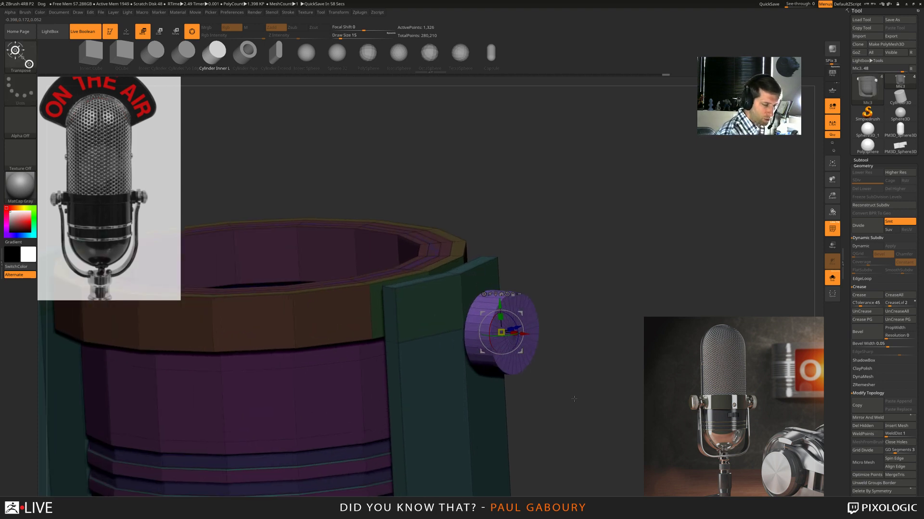
- Using ZModeler, insert a Single EdgeLoop on the knob's outer cap, close to its rim
{"action": "key", "text": "q"}
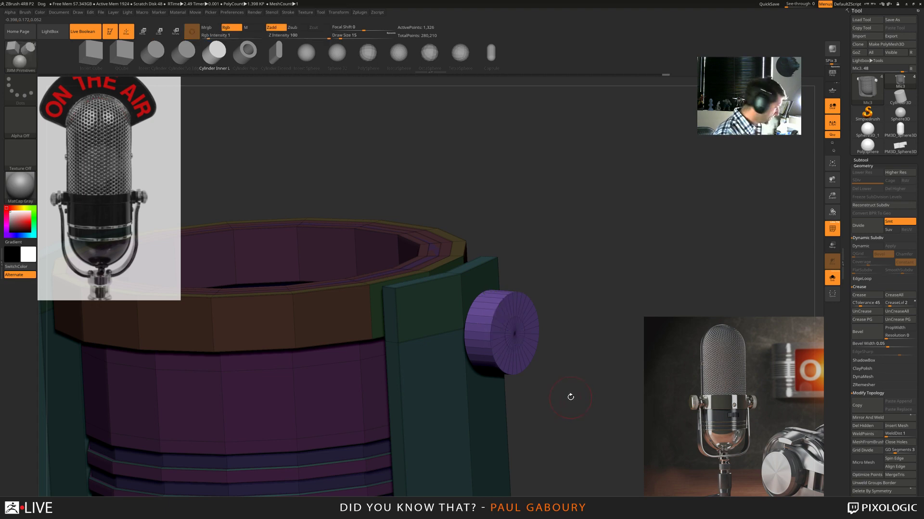
{"action": "key", "text": "b"}
{"action": "left_click_drag", "start_coordinate": [553, 343], "coordinate": [534, 313]}
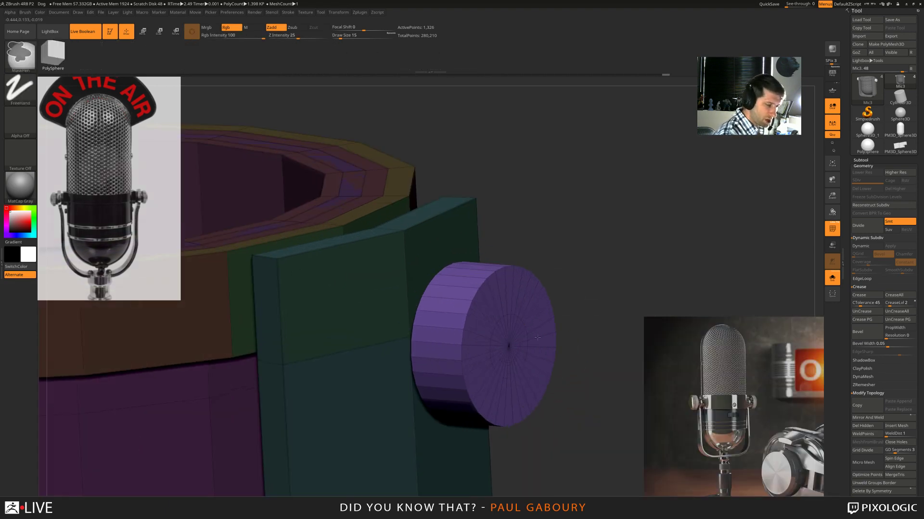
{"action": "key", "text": "space"}
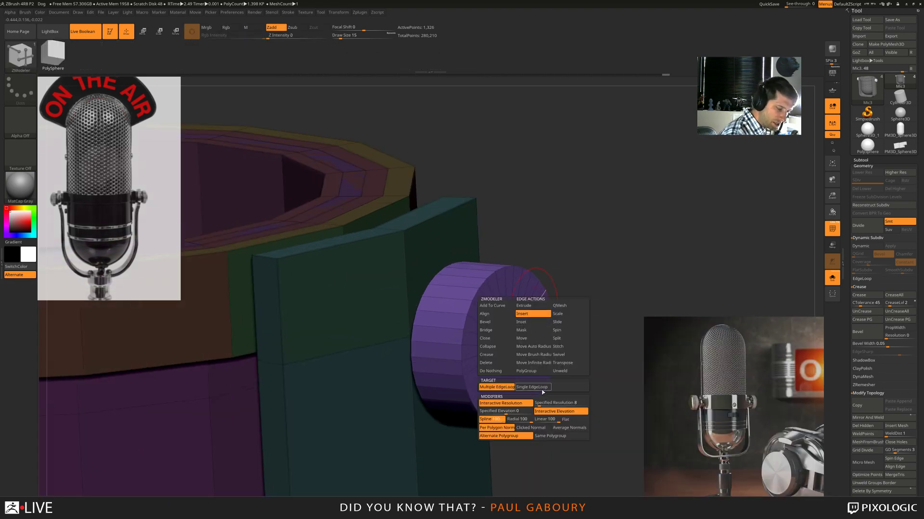
{"action": "left_click", "coordinate": [542, 388]}
{"action": "left_click", "coordinate": [541, 297]}
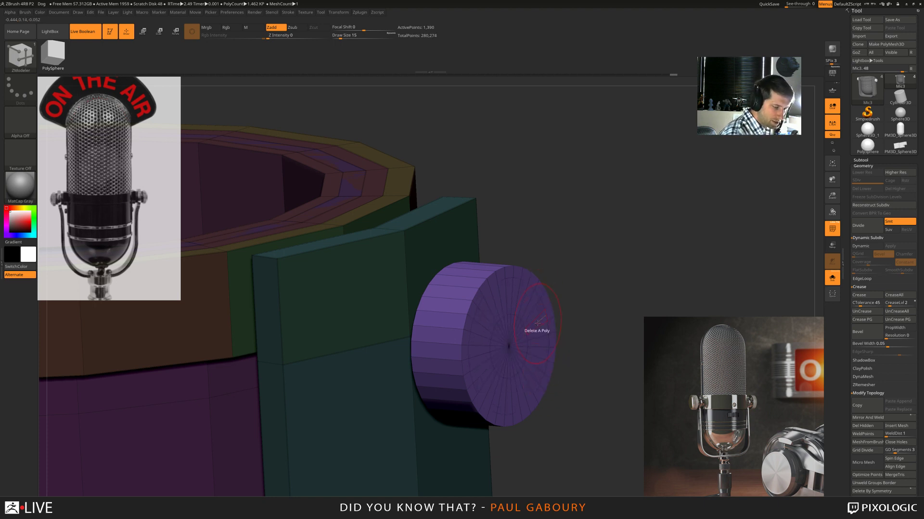
- Select all cap faces inside the new edge loop, QMesh them outward into a raised disc, and preview the smoothed knob
{"action": "right_click_drag", "start_coordinate": [536, 327], "coordinate": [536, 344]}
{"action": "mouse_move", "coordinate": [535, 337]}
{"action": "left_mouse_down"}
{"action": "mouse_move", "coordinate": [529, 318]}
{"action": "mouse_move", "coordinate": [500, 298]}
{"action": "mouse_move", "coordinate": [457, 325]}
{"action": "mouse_move", "coordinate": [488, 391]}
{"action": "mouse_move", "coordinate": [513, 404]}
{"action": "mouse_move", "coordinate": [542, 363]}
{"action": "mouse_move", "coordinate": [526, 321]}
{"action": "mouse_move", "coordinate": [496, 293]}
{"action": "mouse_move", "coordinate": [457, 318]}
{"action": "mouse_move", "coordinate": [450, 351]}
{"action": "mouse_move", "coordinate": [484, 397]}
{"action": "mouse_move", "coordinate": [499, 391]}
{"action": "mouse_move", "coordinate": [516, 345]}
{"action": "left_mouse_up"}
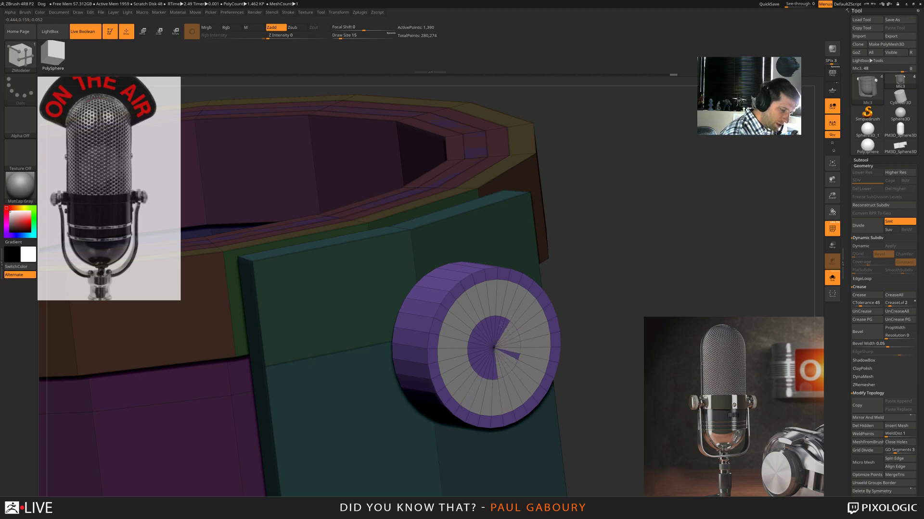
{"action": "mouse_move", "coordinate": [480, 354]}
{"action": "left_mouse_down"}
{"action": "mouse_move", "coordinate": [486, 380]}
{"action": "mouse_move", "coordinate": [504, 363]}
{"action": "left_mouse_up"}
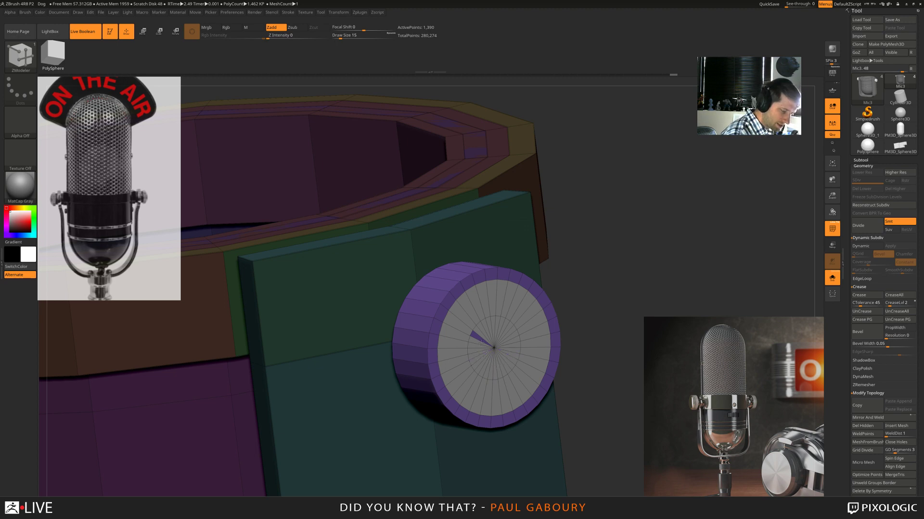
{"action": "mouse_move", "coordinate": [601, 373]}
{"action": "right_mouse_down", "text": "ctrl"}
{"action": "mouse_move", "coordinate": [486, 332]}
{"action": "mouse_move", "coordinate": [515, 332]}
{"action": "mouse_move", "coordinate": [561, 350]}
{"action": "mouse_move", "coordinate": [462, 353]}
{"action": "mouse_move", "coordinate": [473, 365]}
{"action": "mouse_move", "coordinate": [512, 356]}
{"action": "mouse_move", "coordinate": [531, 337]}
{"action": "right_mouse_up", "text": "ctrl"}
{"action": "key", "text": "space"}
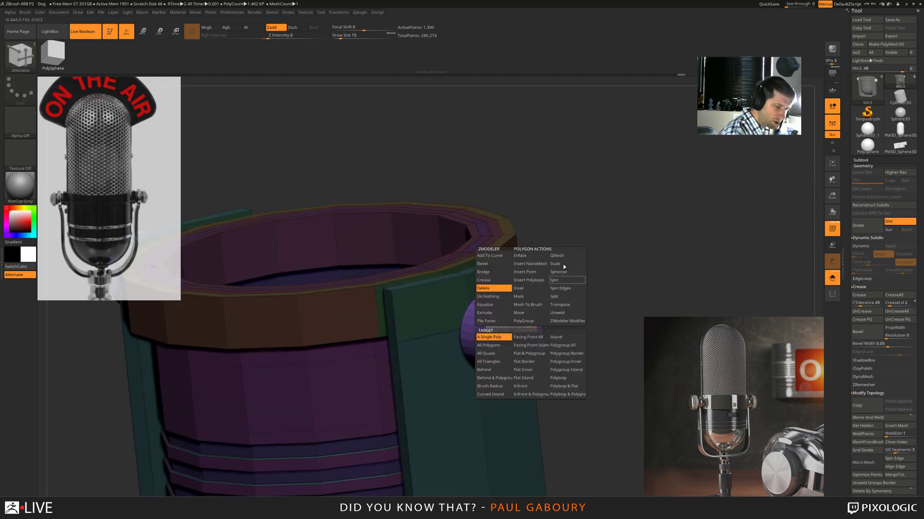
{"action": "left_click", "coordinate": [566, 258]}
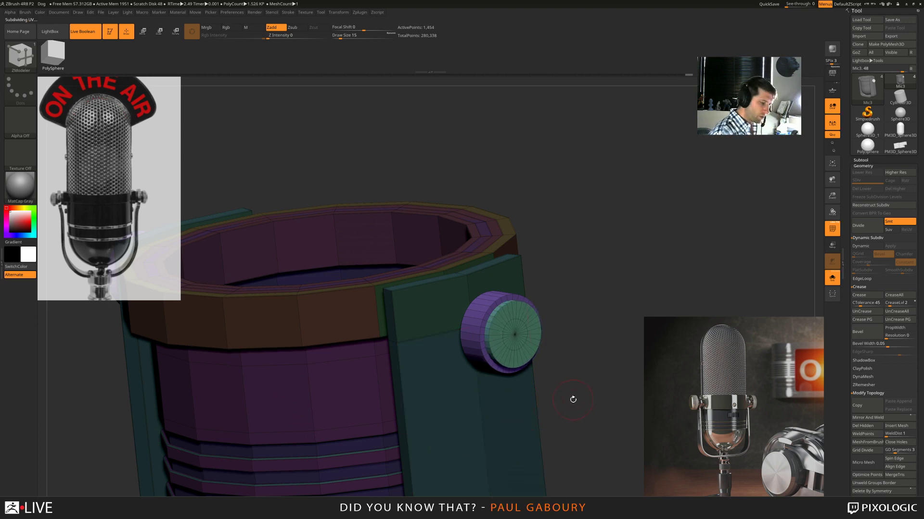
{"action": "key", "text": "d"}
{"action": "key", "text": "shift+f"}
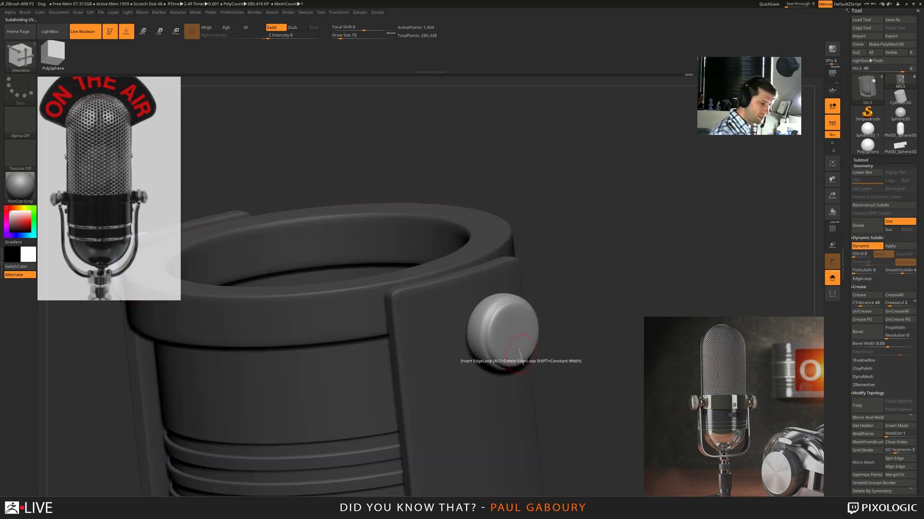
{"action": "right_click_drag", "start_coordinate": [515, 339], "coordinate": [688, 406]}
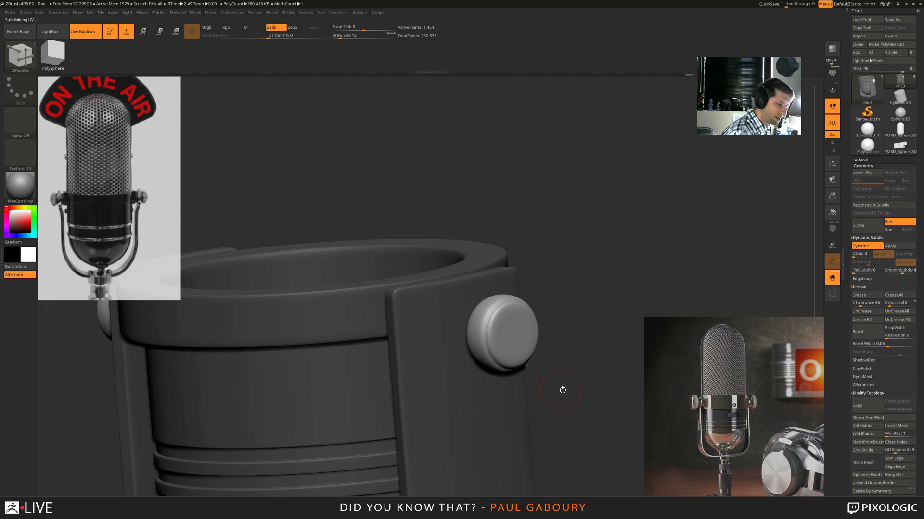
{"action": "mouse_move", "coordinate": [563, 390]}
{"action": "right_mouse_down"}
{"action": "mouse_move", "coordinate": [572, 388]}
{"action": "mouse_move", "coordinate": [529, 378]}
{"action": "mouse_move", "coordinate": [570, 405]}
{"action": "mouse_move", "coordinate": [555, 460]}
{"action": "mouse_move", "coordinate": [556, 399]}
{"action": "mouse_move", "coordinate": [524, 375]}
{"action": "mouse_move", "coordinate": [542, 412]}
{"action": "mouse_move", "coordinate": [507, 365]}
{"action": "right_mouse_up"}
- Turn off the smoothed preview and insert Multiple EdgeLoops around the knob's side wall, using Specified Elevation 0
{"action": "key", "text": "shift+f"}
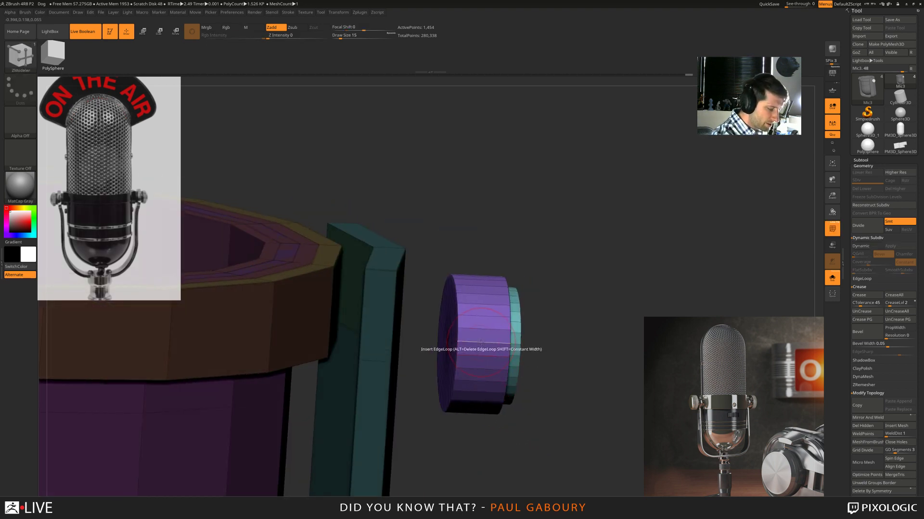
{"action": "key", "text": "space"}
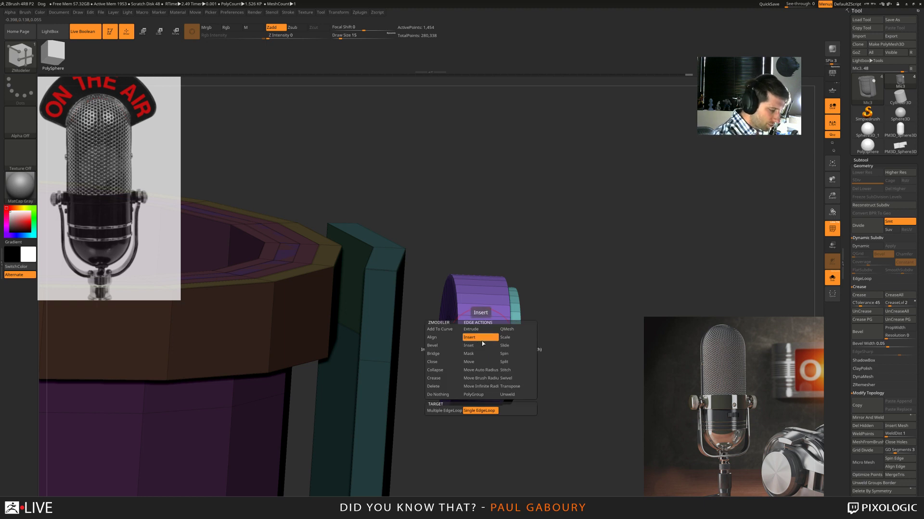
{"action": "left_click", "coordinate": [449, 410]}
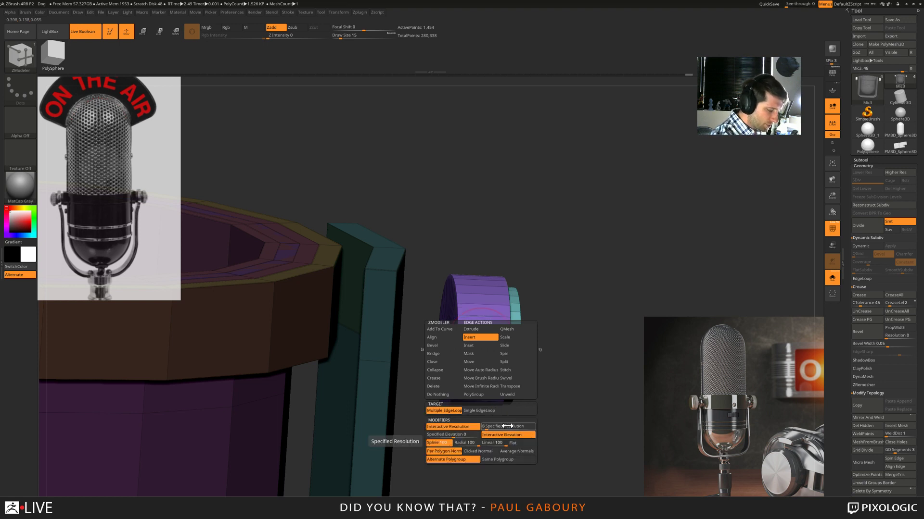
{"action": "left_click", "coordinate": [454, 437]}
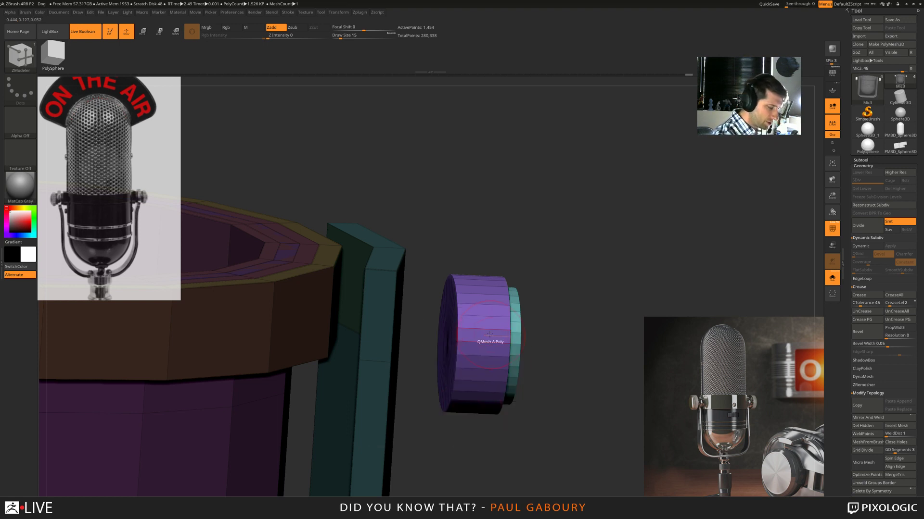
{"action": "left_click", "coordinate": [486, 319]}
{"action": "left_click_drag", "start_coordinate": [485, 319], "coordinate": [487, 312]}
- Delete the inner edge loops on the knob's side wall, keeping only the two nearest its edges
{"action": "mouse_move", "coordinate": [505, 314]}
{"action": "right_mouse_down"}
{"action": "mouse_move", "coordinate": [483, 314]}
{"action": "mouse_move", "coordinate": [500, 313]}
{"action": "mouse_move", "coordinate": [506, 328]}
{"action": "right_mouse_up"}
{"action": "left_click", "coordinate": [499, 327], "text": "alt"}
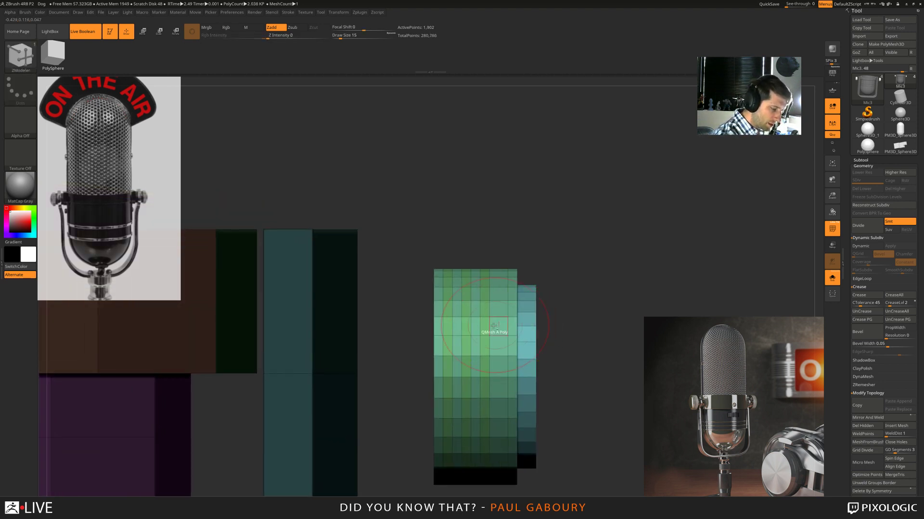
{"action": "left_click", "coordinate": [488, 327], "text": "alt"}
{"action": "left_click", "coordinate": [480, 327], "text": "alt"}
{"action": "left_click", "coordinate": [470, 327], "text": "alt"}
{"action": "left_click", "coordinate": [462, 327], "text": "alt"}
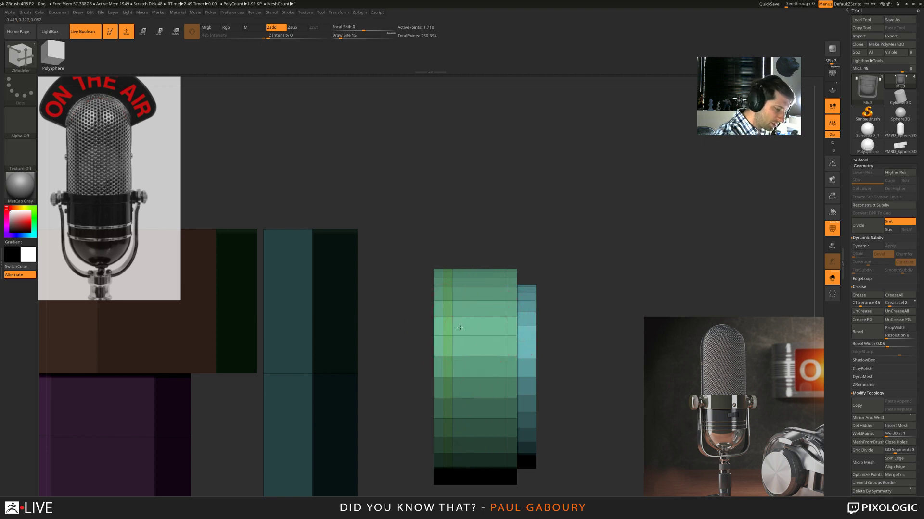
{"action": "left_click", "coordinate": [453, 327], "text": "alt"}
{"action": "left_click", "coordinate": [443, 327], "text": "alt"}
- Inset each polygon of the wide centre Polyloop on the knob's side wall slightly, assigning the inset faces a different polygroup
{"action": "key", "text": "ctrl"}
{"action": "mouse_move", "coordinate": [584, 339]}
{"action": "right_mouse_down", "text": "ctrl"}
{"action": "mouse_move", "coordinate": [549, 334]}
{"action": "mouse_move", "coordinate": [539, 348]}
{"action": "mouse_move", "coordinate": [542, 335]}
{"action": "right_mouse_up", "text": "ctrl"}
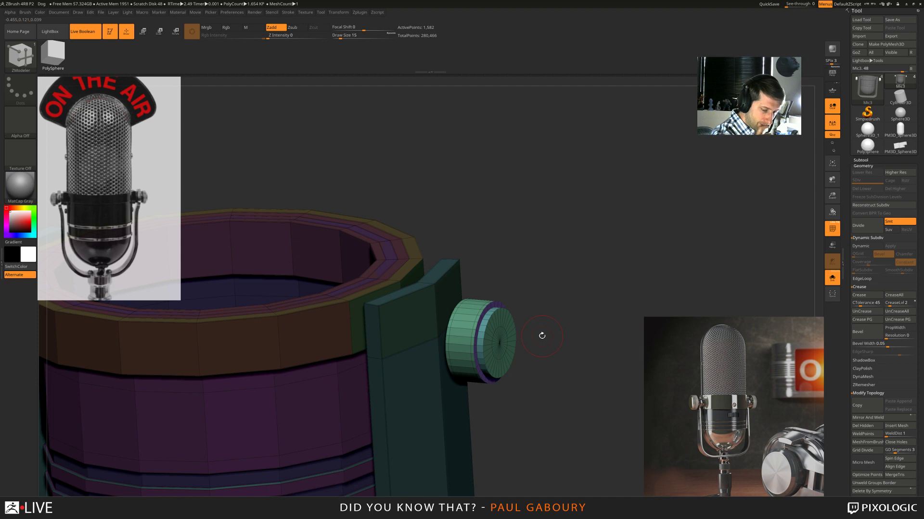
{"action": "mouse_move", "coordinate": [541, 336]}
{"action": "right_mouse_down", "text": "shift"}
{"action": "mouse_move", "coordinate": [462, 344]}
{"action": "mouse_move", "coordinate": [474, 322]}
{"action": "right_mouse_up", "text": "shift"}
{"action": "key", "text": "ctrl"}
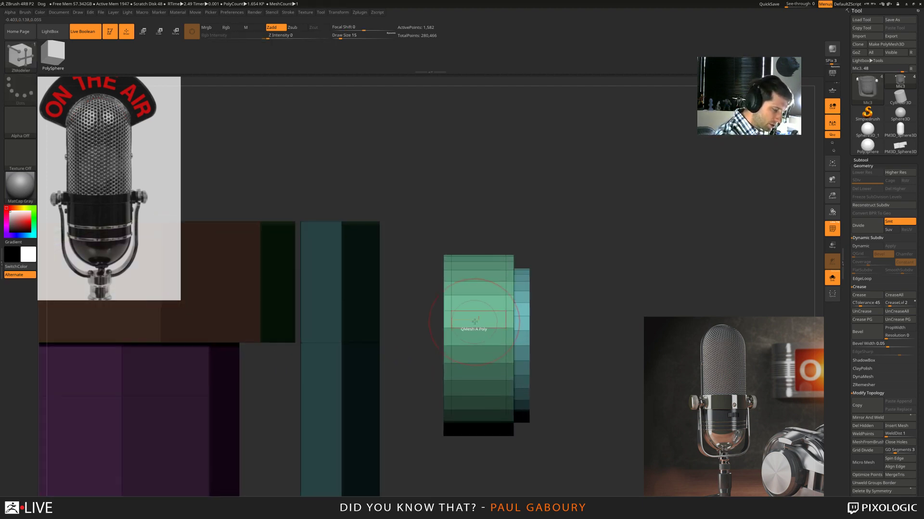
{"action": "key", "text": "space"}
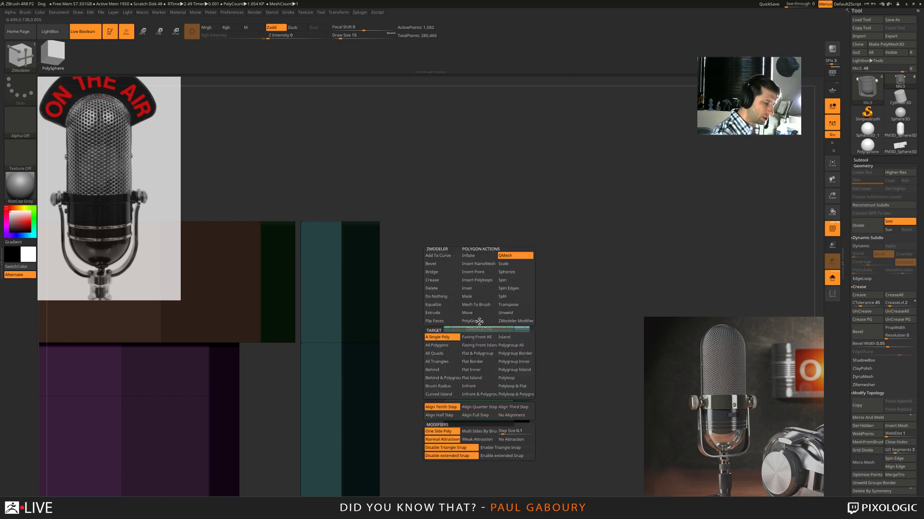
{"action": "left_click", "coordinate": [479, 289]}
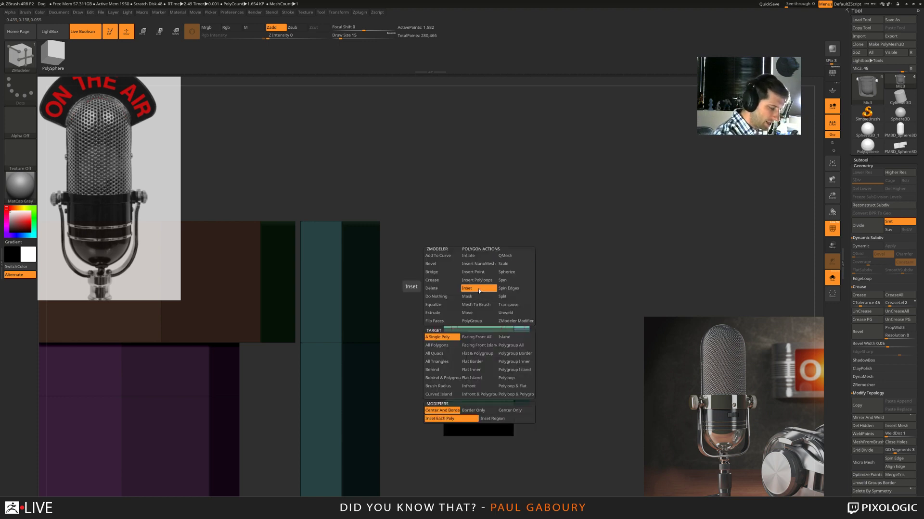
{"action": "left_click", "coordinate": [507, 378]}
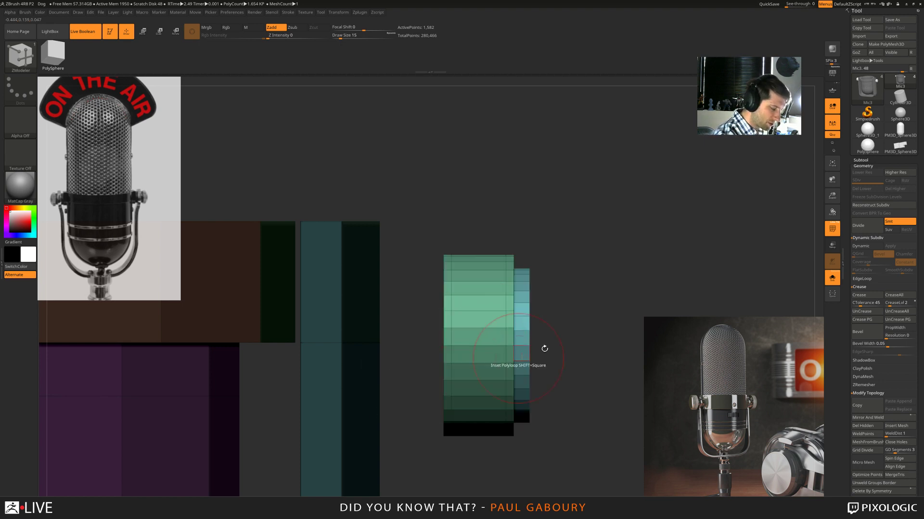
{"action": "left_click_drag", "start_coordinate": [567, 348], "coordinate": [547, 351]}
{"action": "right_click_drag", "start_coordinate": [479, 318], "coordinate": [487, 329], "text": "ctrl"}
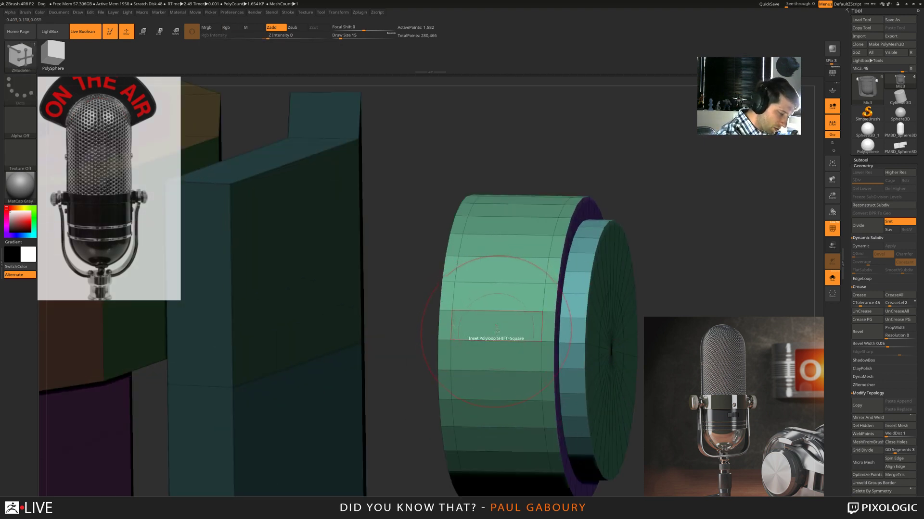
{"action": "left_click_drag", "start_coordinate": [497, 331], "coordinate": [505, 331]}
{"action": "key", "text": "alt"}
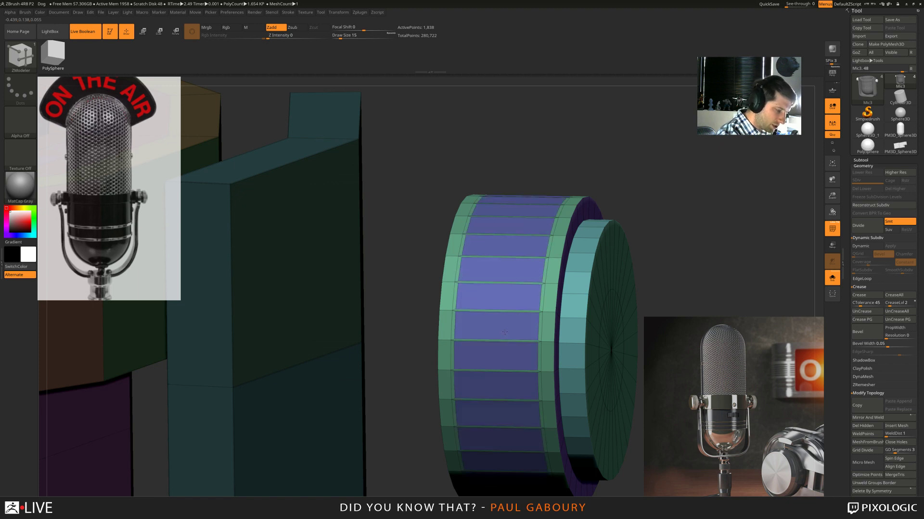
{"action": "key", "text": "alt"}
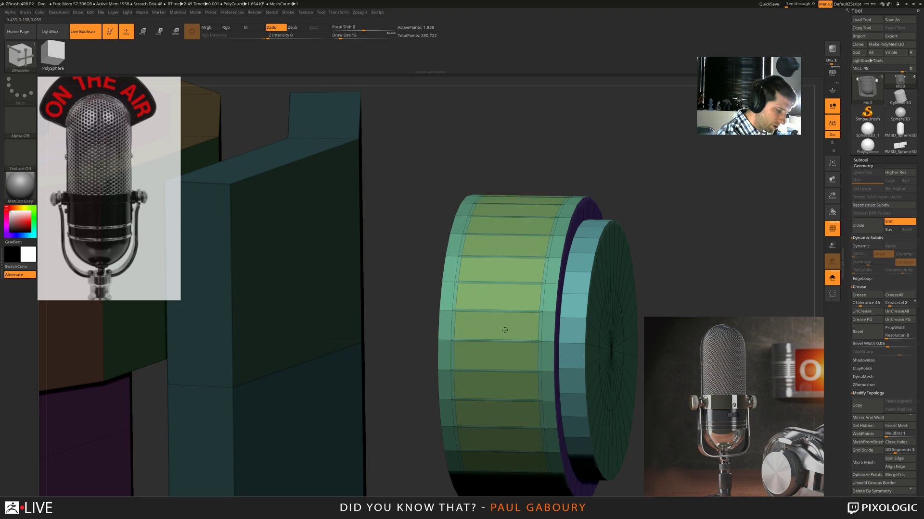
- QMesh the inset faces outward with the Polygroup All target to form grip ridges around the knob
{"action": "mouse_move", "coordinate": [537, 330]}
{"action": "right_mouse_down", "text": "ctrl"}
{"action": "mouse_move", "coordinate": [554, 355]}
{"action": "mouse_move", "coordinate": [503, 355]}
{"action": "mouse_move", "coordinate": [503, 337]}
{"action": "right_mouse_up", "text": "ctrl"}
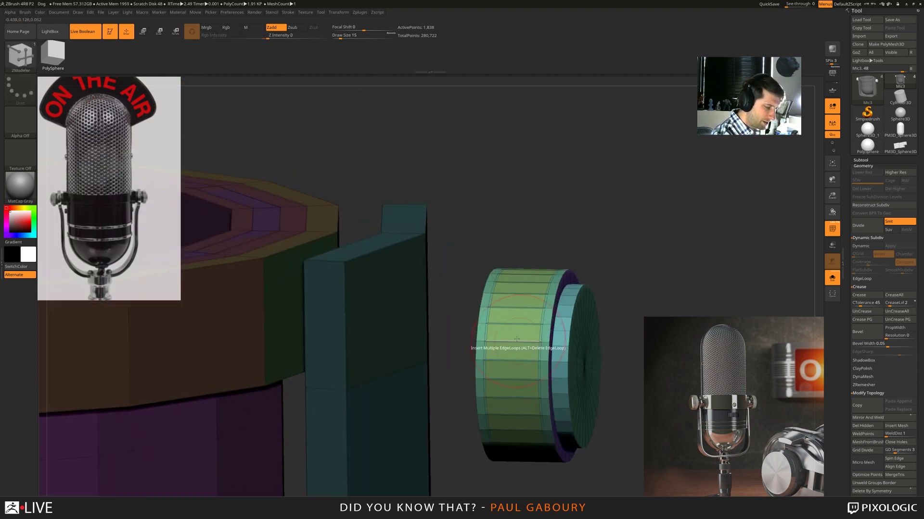
{"action": "key", "text": "space"}
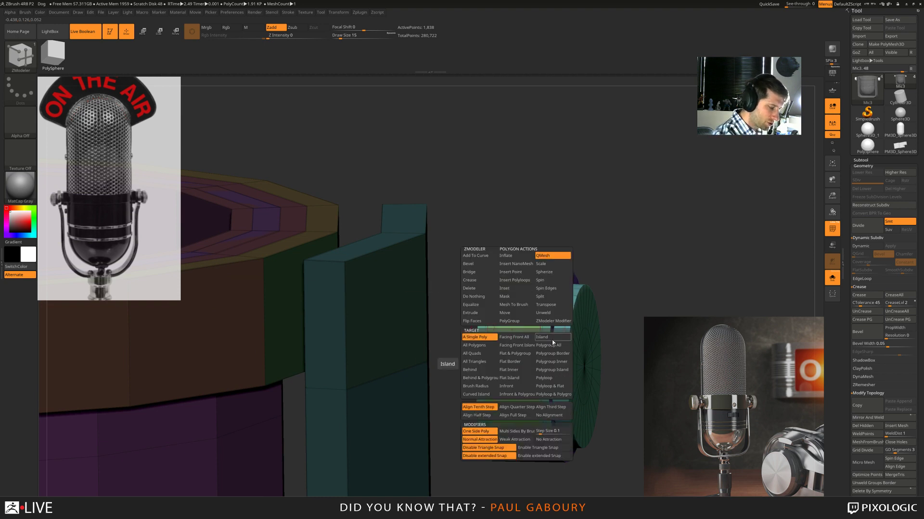
{"action": "left_click", "coordinate": [555, 346]}
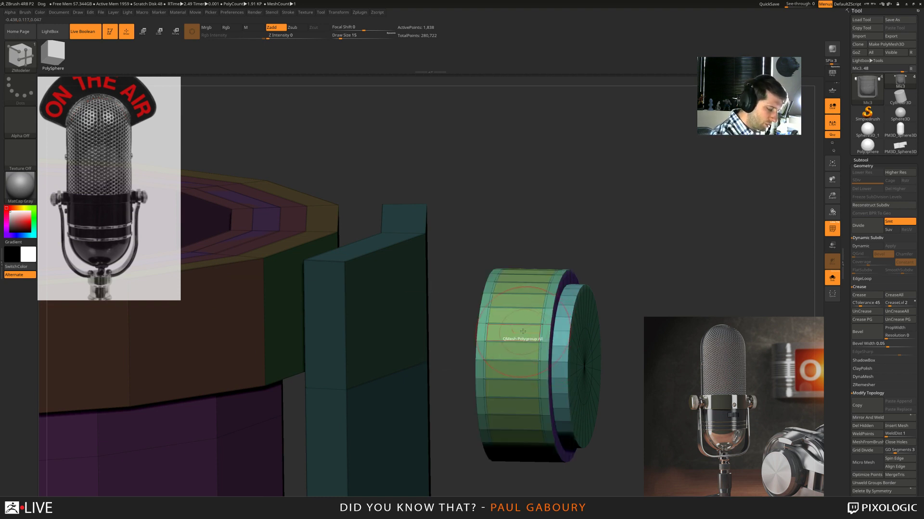
{"action": "left_click", "coordinate": [518, 322]}
{"action": "left_click", "coordinate": [517, 321]}
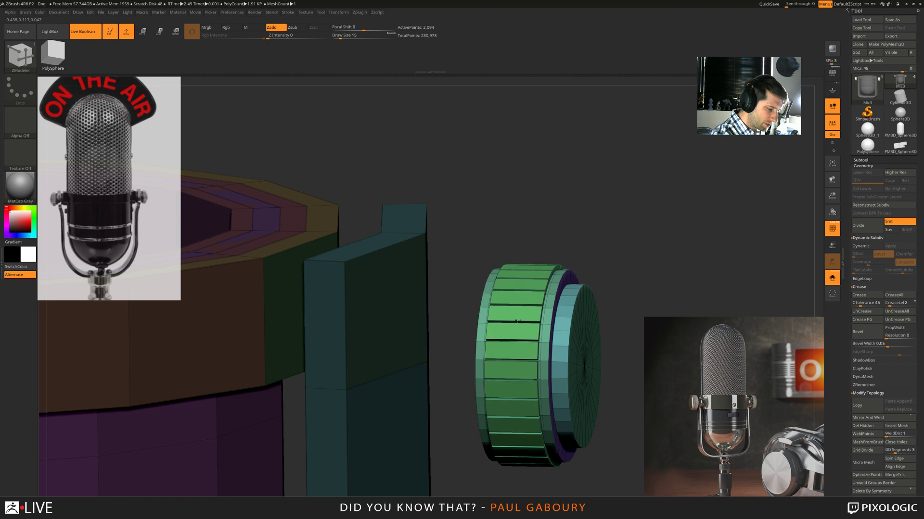
{"action": "left_click", "coordinate": [517, 321]}
{"action": "right_click_drag", "start_coordinate": [604, 306], "coordinate": [569, 337], "text": "ctrl"}
{"action": "left_click_drag", "start_coordinate": [569, 337], "coordinate": [582, 363]}
- Preview the model with dynamic subdivision and polyframe off, and examine the ridged knobs up close and from the front
{"action": "key", "text": "d"}
{"action": "key", "text": "shift+f"}
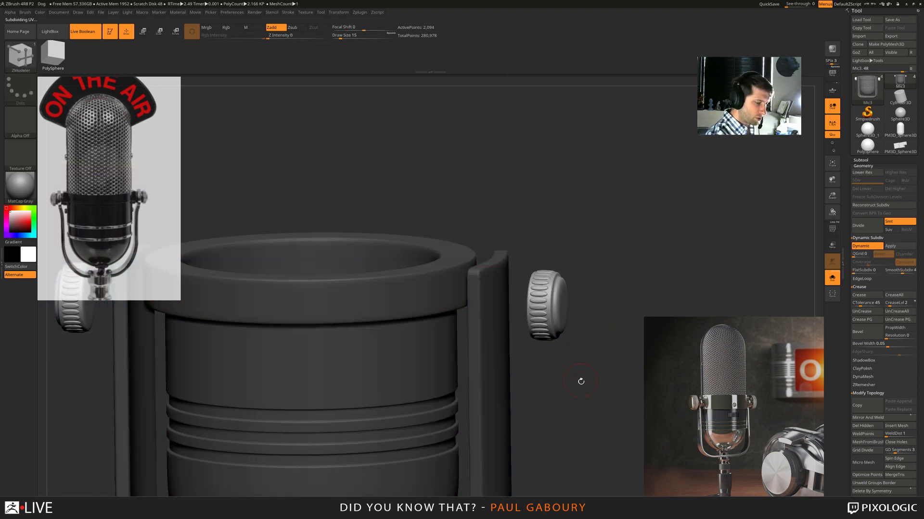
{"action": "key", "text": "f"}
{"action": "left_click_drag", "start_coordinate": [571, 373], "coordinate": [548, 319]}
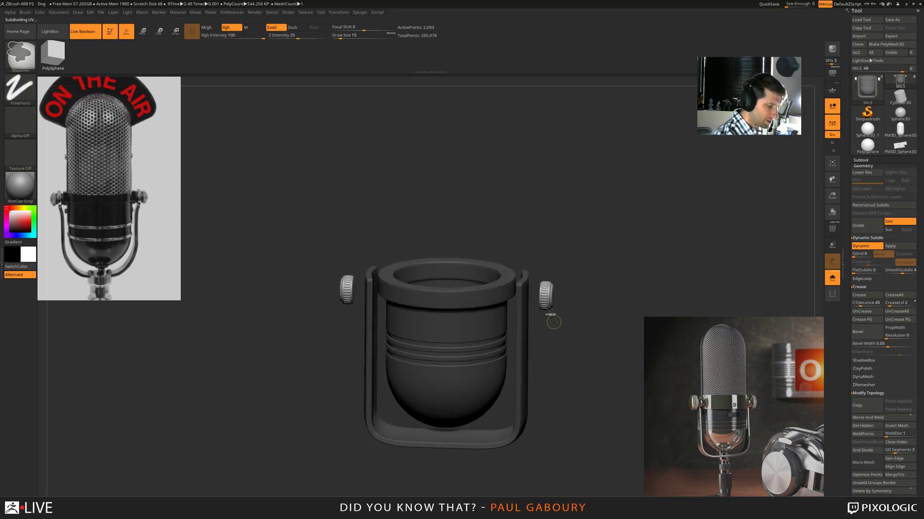
{"action": "right_click_drag", "start_coordinate": [548, 319], "coordinate": [576, 398], "text": "ctrl"}
{"action": "left_click_drag", "start_coordinate": [577, 399], "coordinate": [574, 394]}
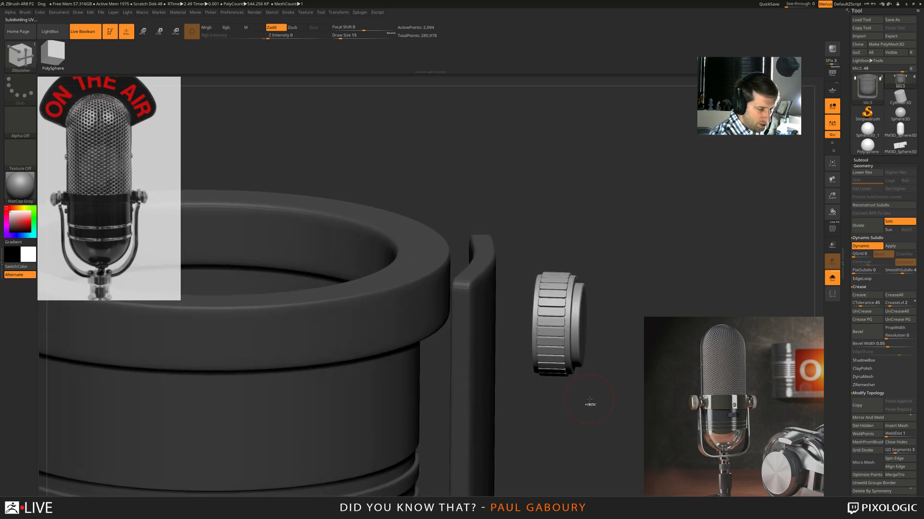
{"action": "mouse_move", "coordinate": [590, 406]}
{"action": "right_mouse_down", "text": "ctrl"}
{"action": "mouse_move", "coordinate": [580, 392]}
{"action": "mouse_move", "coordinate": [575, 403]}
{"action": "mouse_move", "coordinate": [596, 400]}
{"action": "mouse_move", "coordinate": [585, 387]}
{"action": "mouse_move", "coordinate": [565, 380]}
{"action": "right_mouse_up", "text": "ctrl"}
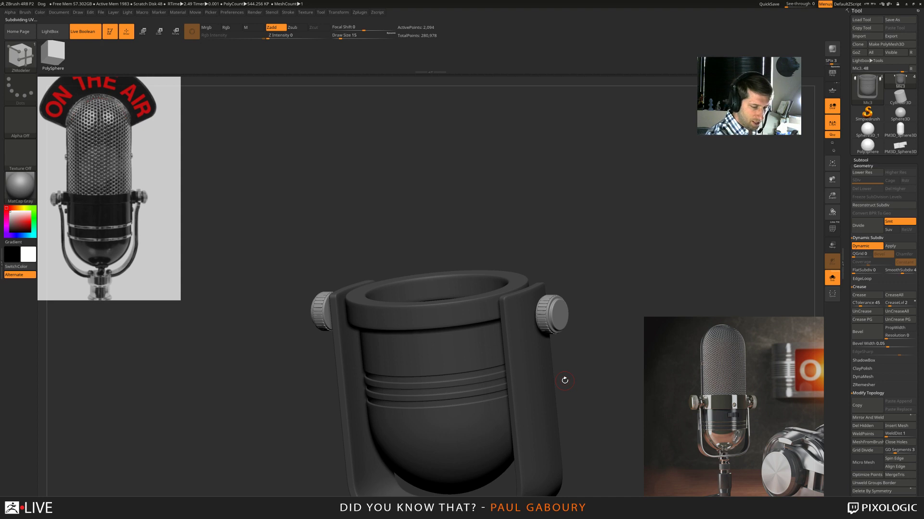
{"action": "right_click_drag", "start_coordinate": [586, 388], "coordinate": [592, 387], "text": "shift"}
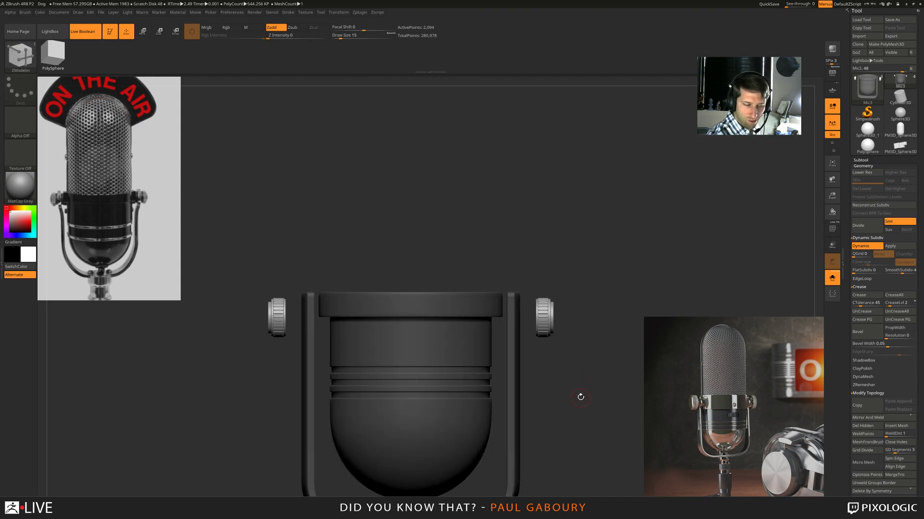
- Turn off the dynamic subdivision preview and undo the extruded grip ridges on the knob
{"action": "right_click_drag", "start_coordinate": [588, 384], "coordinate": [580, 398], "text": "ctrl"}
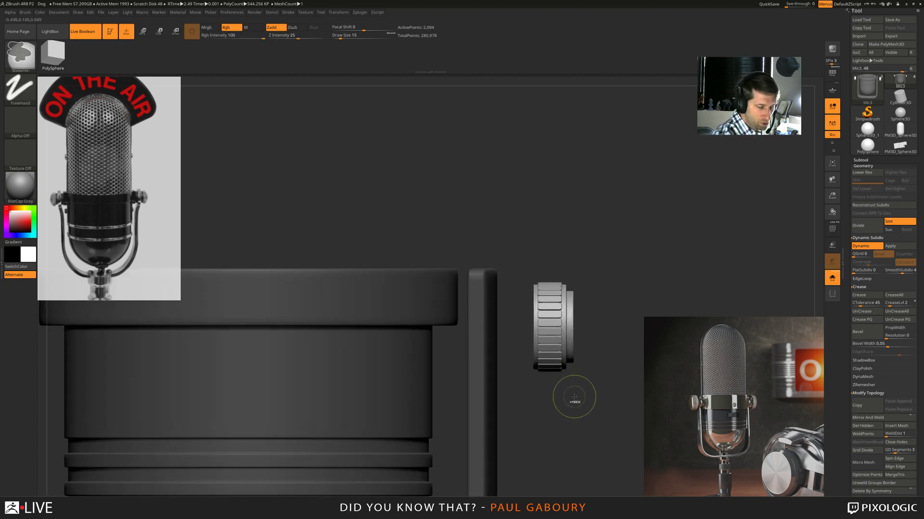
{"action": "key", "text": "shift+d"}
{"action": "key", "text": "ctrl+z"}
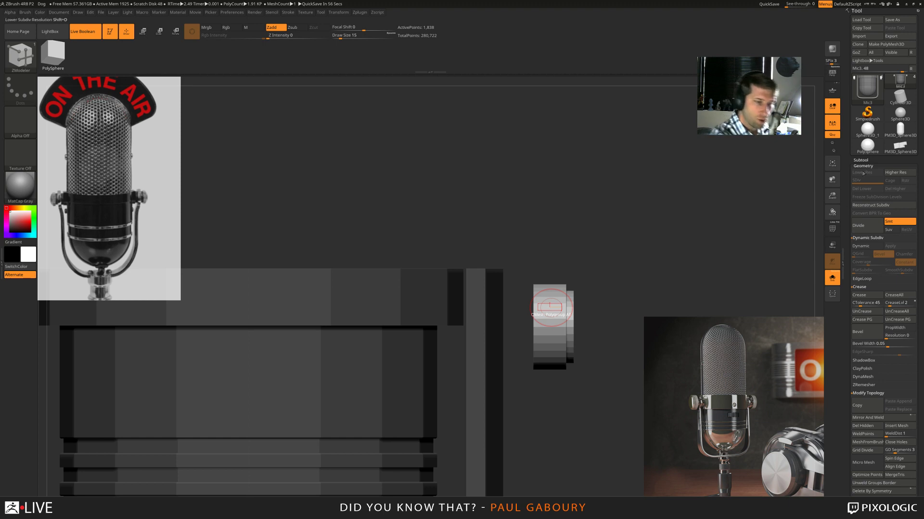
- Switch to the PM3D_Sphere3D_2 block and reinitialize it as a QCube with X, Y and Z resolution 1
{"action": "left_click", "coordinate": [869, 165]}
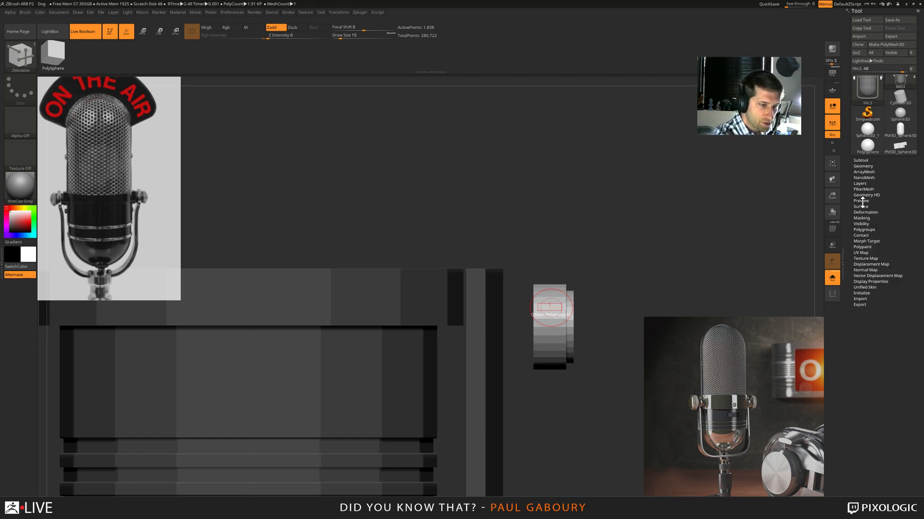
{"action": "left_click", "coordinate": [900, 147]}
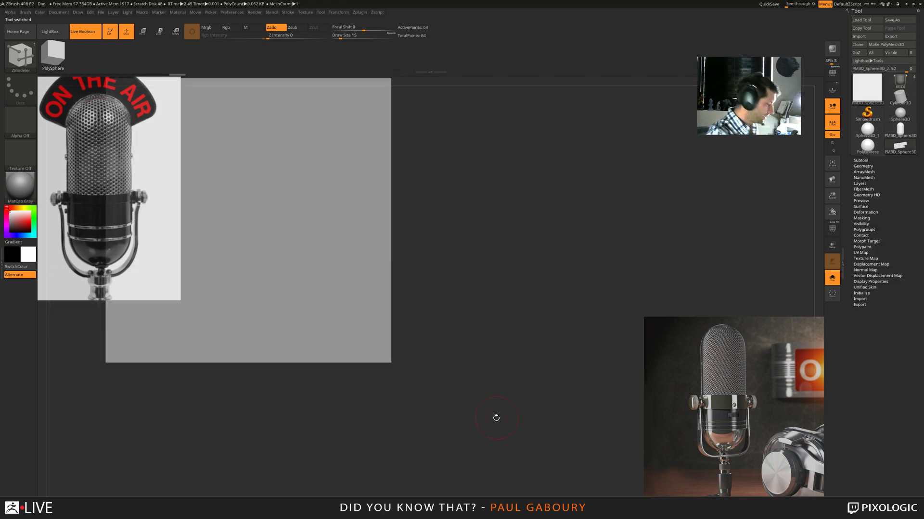
{"action": "left_click_drag", "start_coordinate": [448, 380], "coordinate": [540, 381], "text": "alt"}
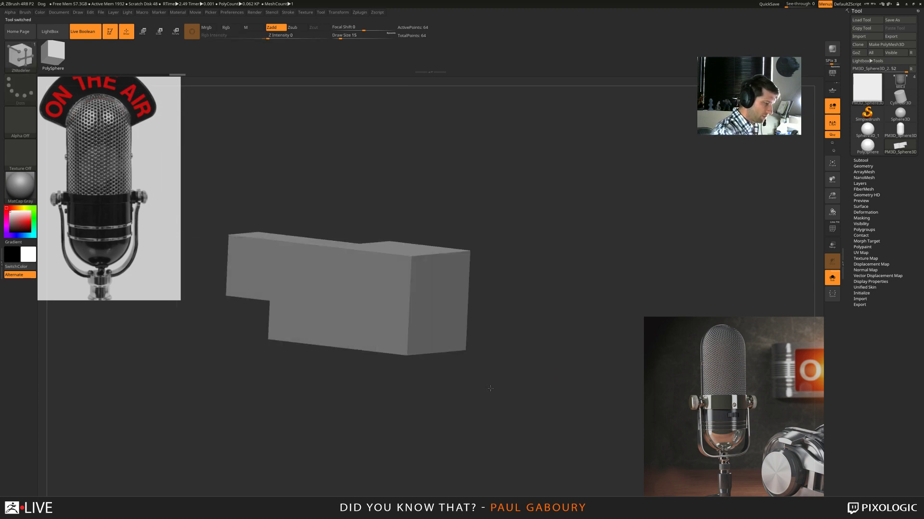
{"action": "left_click_drag", "start_coordinate": [484, 387], "coordinate": [511, 395], "text": "alt"}
{"action": "key", "text": "shift+f"}
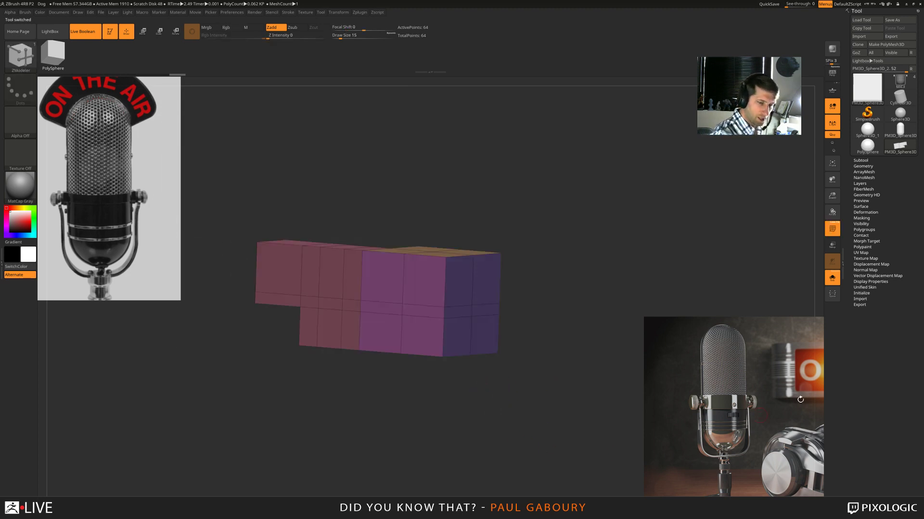
{"action": "left_click", "coordinate": [861, 293]}
{"action": "key", "text": "b"}
{"action": "key", "text": "z"}
{"action": "key", "text": "m"}
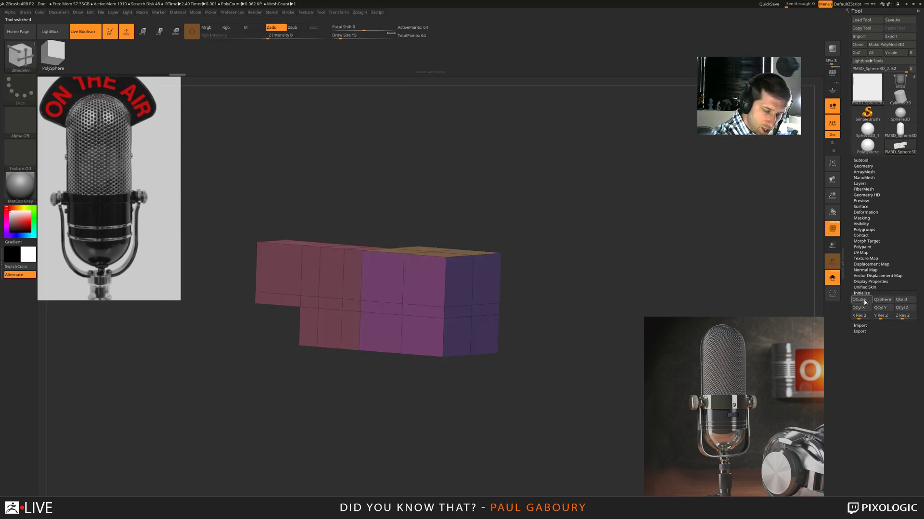
{"action": "left_click_drag", "start_coordinate": [881, 316], "coordinate": [897, 316]}
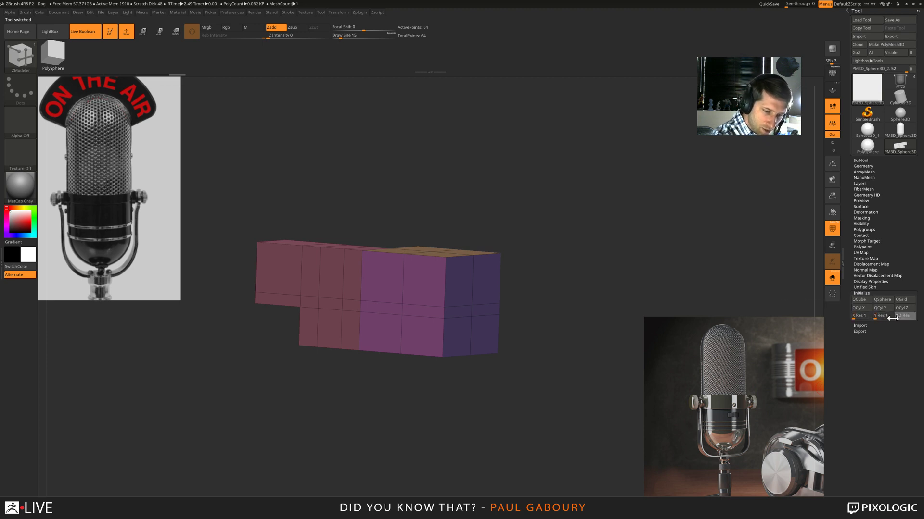
{"action": "left_click", "coordinate": [859, 300]}
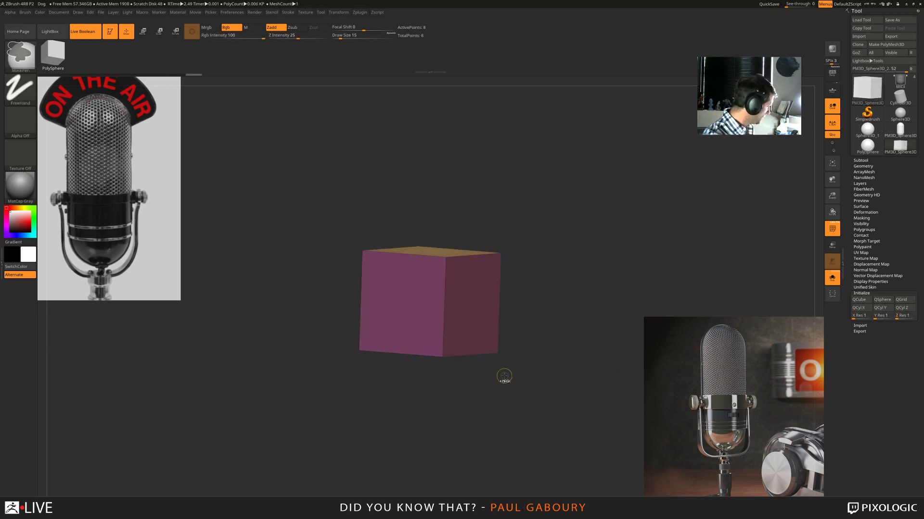
- Create a new InsertMesh brush from the cube facing its yellow side, and reselect the ZModeler brush
{"action": "key", "text": "shift+f"}
{"action": "mouse_move", "coordinate": [522, 373]}
{"action": "left_mouse_down"}
{"action": "mouse_move", "coordinate": [510, 406]}
{"action": "mouse_move", "coordinate": [532, 374]}
{"action": "mouse_move", "coordinate": [521, 373]}
{"action": "left_mouse_up"}
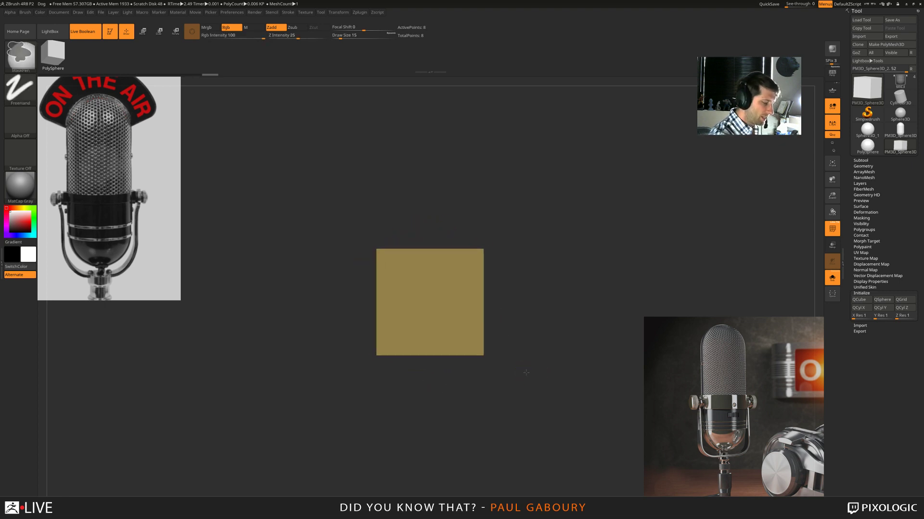
{"action": "key", "text": "b"}
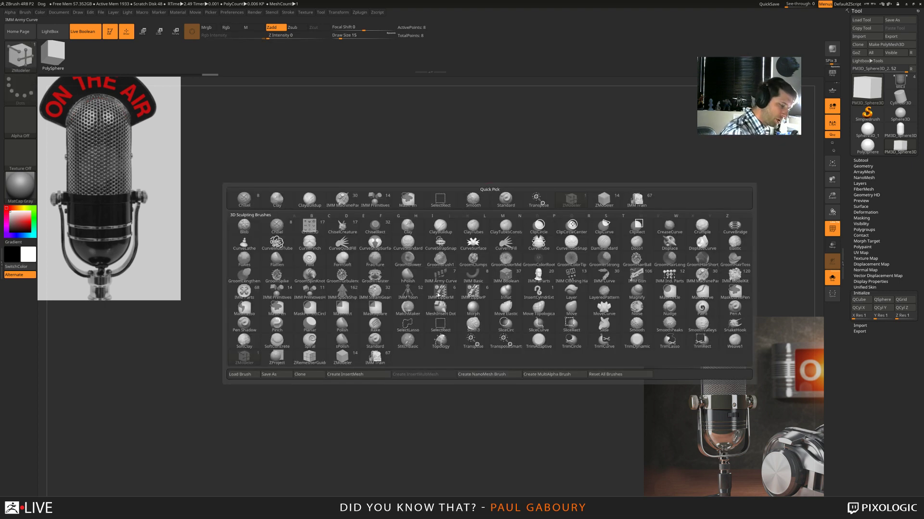
{"action": "left_click", "coordinate": [364, 374]}
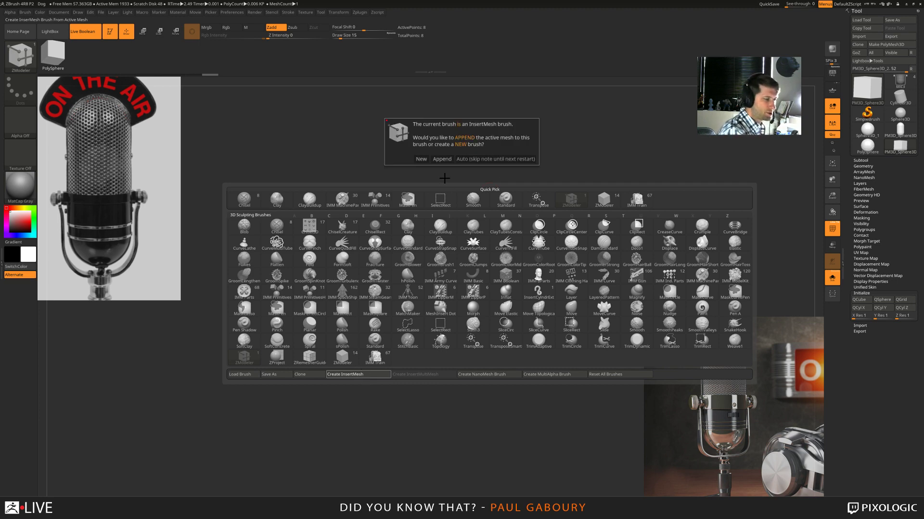
{"action": "left_click", "coordinate": [422, 160]}
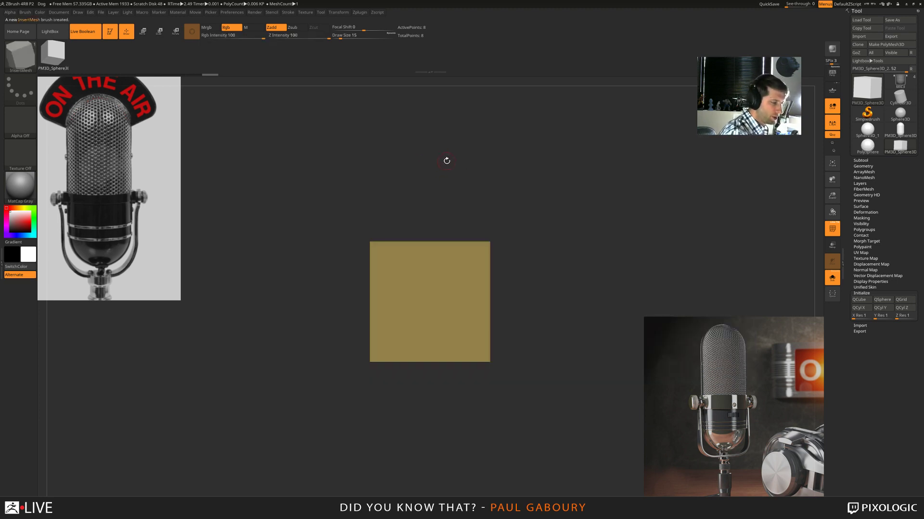
{"action": "key", "text": "b"}
{"action": "left_click", "coordinate": [470, 345]}
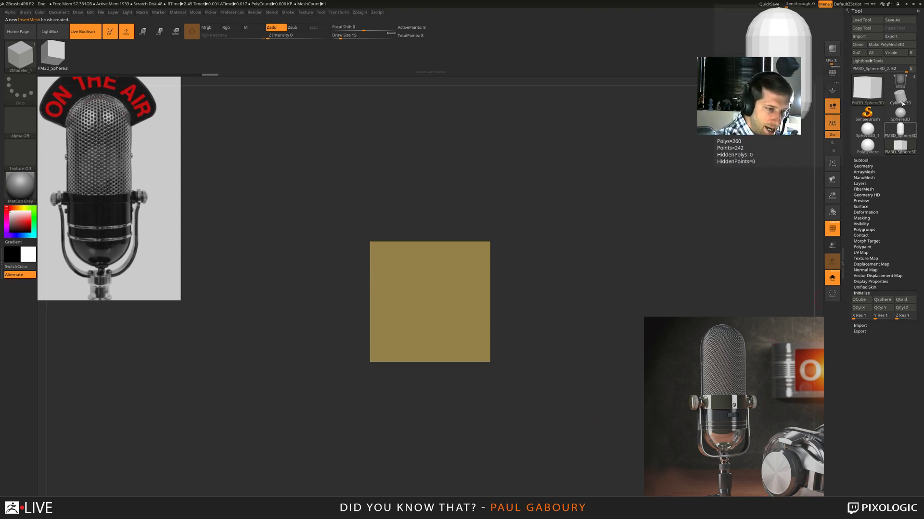
- Return to the Mic3 model and undo the inset of the knob's wide centre loop
{"action": "left_click", "coordinate": [900, 80]}
{"action": "mouse_move", "coordinate": [575, 354]}
{"action": "right_mouse_down", "text": "alt"}
{"action": "mouse_move", "coordinate": [529, 328]}
{"action": "mouse_move", "coordinate": [561, 379]}
{"action": "mouse_move", "coordinate": [518, 343]}
{"action": "mouse_move", "coordinate": [525, 361]}
{"action": "right_mouse_up", "text": "alt"}
{"action": "key", "text": "ctrl+z"}
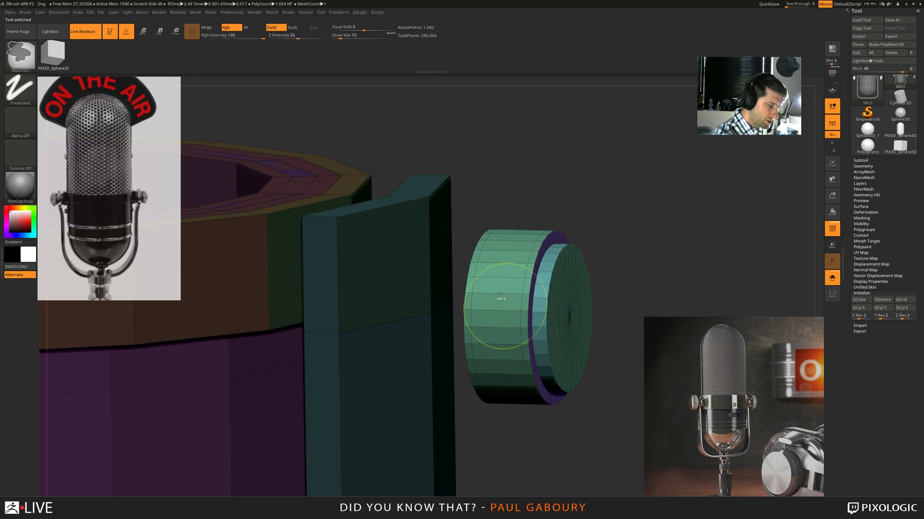
- Insert the cube as a NanoMesh around the knob's wide centre loop, using the Polyloop target
{"action": "right_click_drag", "start_coordinate": [503, 299], "coordinate": [508, 291], "text": "ctrl"}
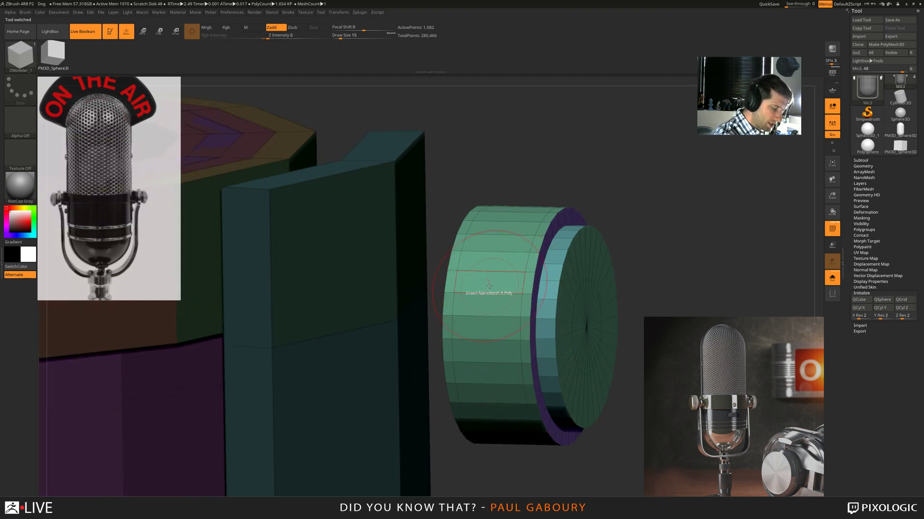
{"action": "key", "text": "space"}
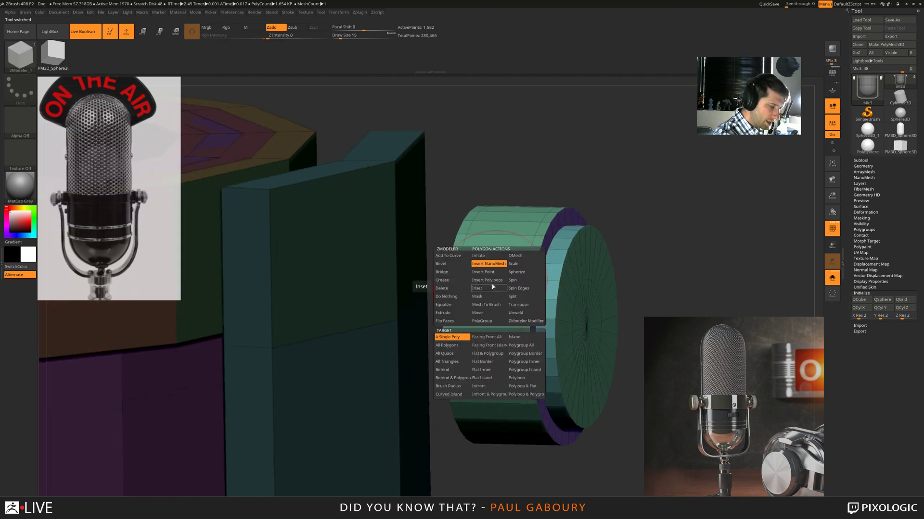
{"action": "left_click", "coordinate": [525, 379]}
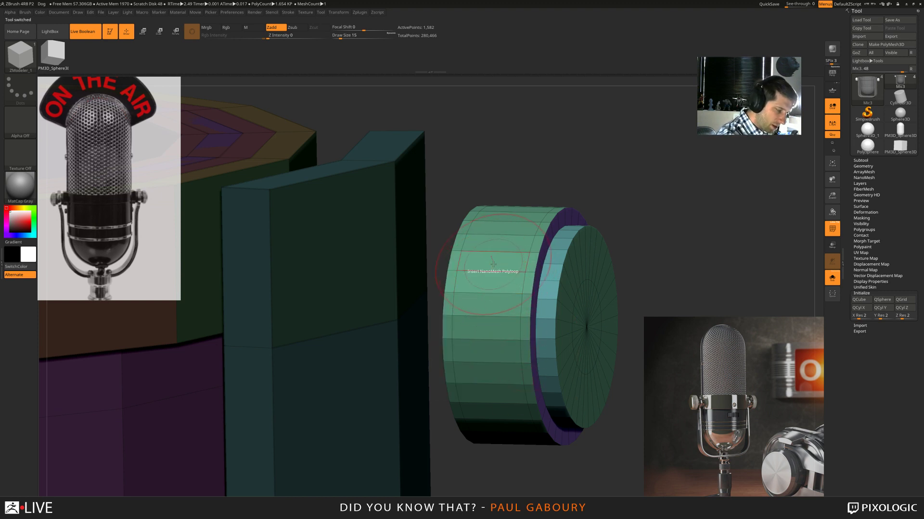
{"action": "mouse_move", "coordinate": [545, 221]}
{"action": "left_mouse_down"}
{"action": "mouse_move", "coordinate": [587, 193]}
{"action": "mouse_move", "coordinate": [671, 173]}
{"action": "left_mouse_up"}
{"action": "mouse_move", "coordinate": [569, 288]}
{"action": "left_mouse_down"}
{"action": "mouse_move", "coordinate": [548, 364]}
{"action": "mouse_move", "coordinate": [531, 365]}
{"action": "left_mouse_up"}
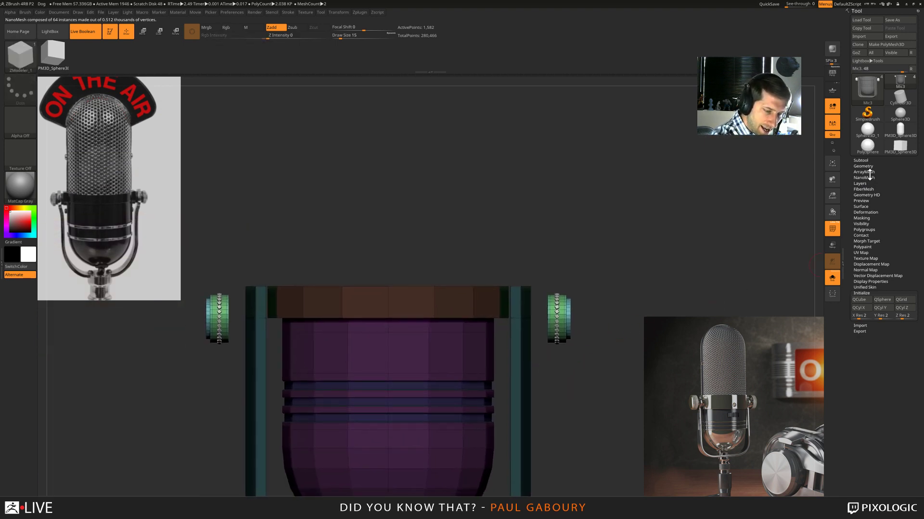
- Set the NanoMesh ZRotation to 0, width to 5.16273, length to 1.17797 and height to 0.98771
{"action": "left_click", "coordinate": [864, 177]}
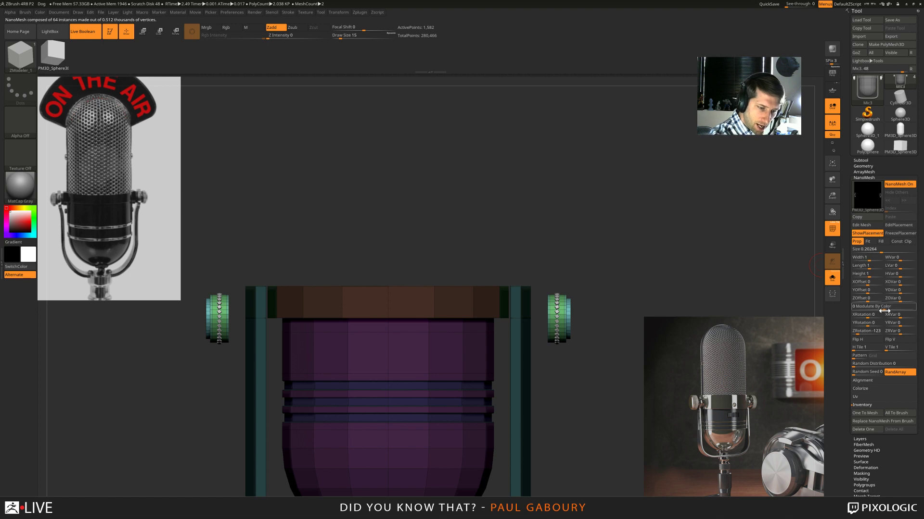
{"action": "left_click_drag", "start_coordinate": [855, 332], "coordinate": [861, 332]}
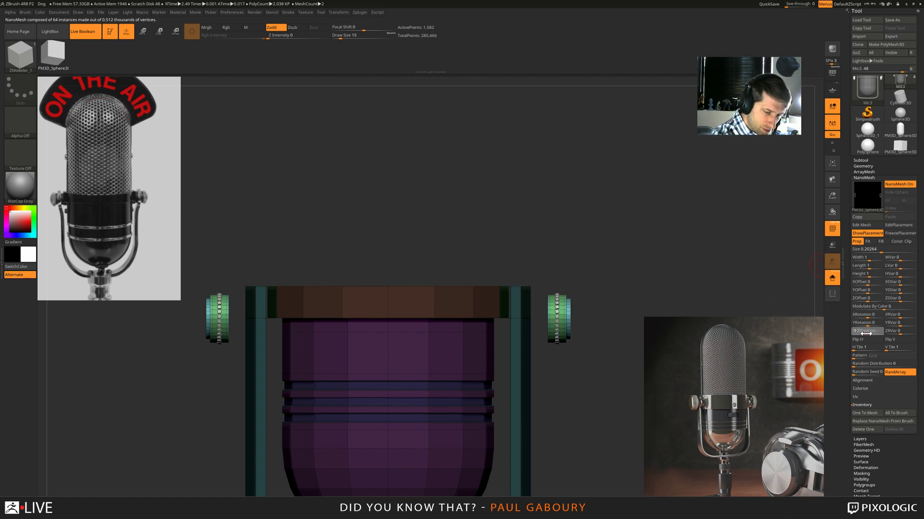
{"action": "left_click_drag", "start_coordinate": [597, 343], "coordinate": [613, 370], "text": "alt"}
{"action": "mouse_move", "coordinate": [864, 266]}
{"action": "left_mouse_down"}
{"action": "mouse_move", "coordinate": [874, 278]}
{"action": "mouse_move", "coordinate": [876, 262]}
{"action": "left_mouse_up"}
{"action": "left_click_drag", "start_coordinate": [874, 261], "coordinate": [878, 261]}
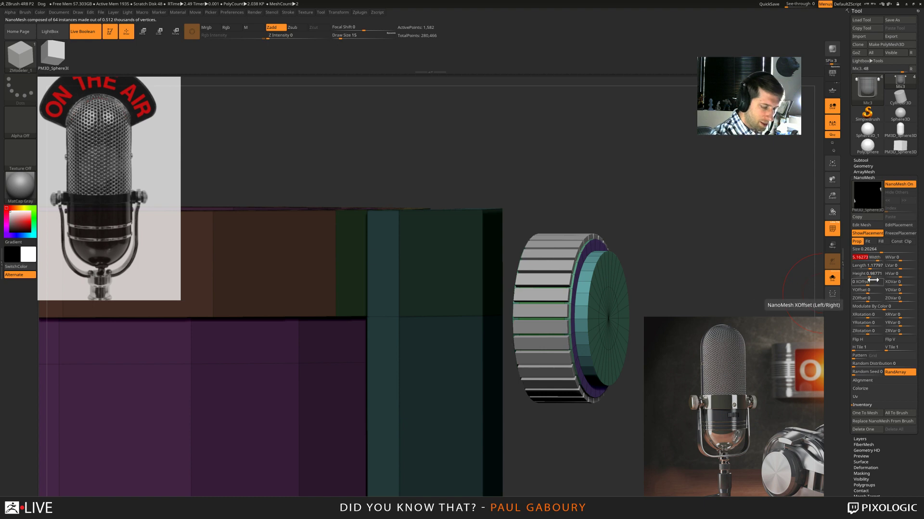
- Tile the NanoMesh 3 times horizontally and 5 times vertically, with its size set to 0.17436
{"action": "left_click_drag", "start_coordinate": [854, 350], "coordinate": [880, 350]}
{"action": "left_click_drag", "start_coordinate": [879, 249], "coordinate": [876, 275]}
{"action": "left_click_drag", "start_coordinate": [853, 351], "coordinate": [888, 349]}
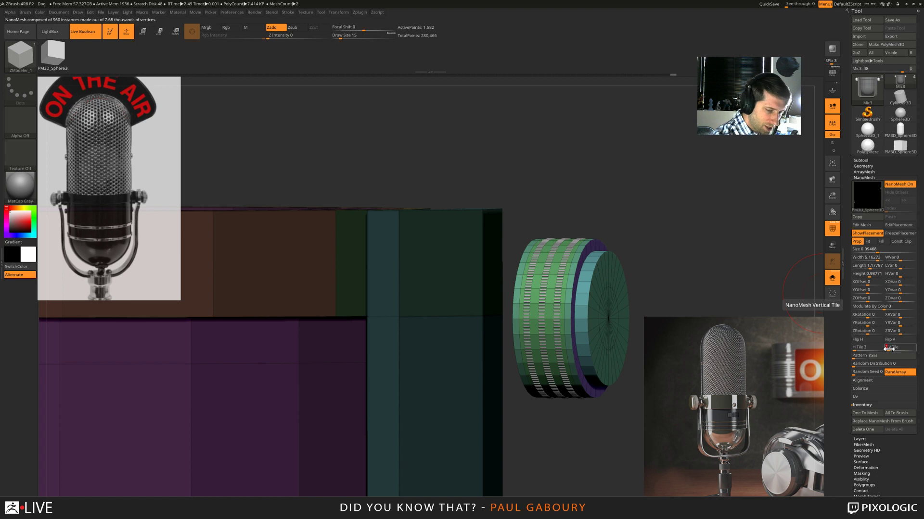
{"action": "right_click_drag", "start_coordinate": [573, 332], "coordinate": [572, 390], "text": "ctrl"}
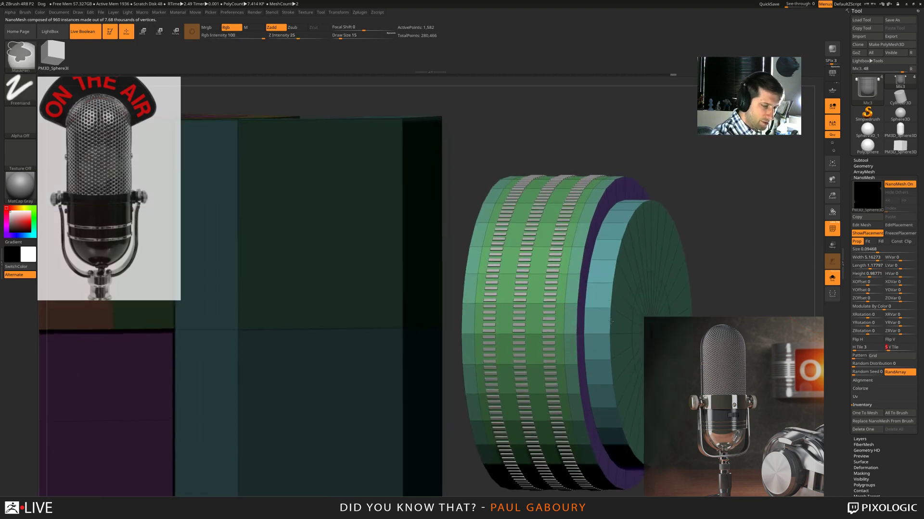
{"action": "left_click_drag", "start_coordinate": [876, 249], "coordinate": [881, 251]}
- With polyframe off, set the NanoMesh ZOffset to 1.09481, height to 2.01699 and vertical tiling to 3
{"action": "right_click_drag", "start_coordinate": [693, 308], "coordinate": [683, 216], "text": "ctrl"}
{"action": "right_click_drag", "start_coordinate": [594, 441], "coordinate": [510, 398], "text": "alt"}
{"action": "mouse_move", "coordinate": [588, 383]}
{"action": "right_mouse_down", "text": "ctrl"}
{"action": "mouse_move", "coordinate": [582, 373]}
{"action": "mouse_move", "coordinate": [584, 390]}
{"action": "mouse_move", "coordinate": [569, 354]}
{"action": "mouse_move", "coordinate": [589, 404]}
{"action": "mouse_move", "coordinate": [577, 371]}
{"action": "right_mouse_up", "text": "ctrl"}
{"action": "key", "text": "shift+f"}
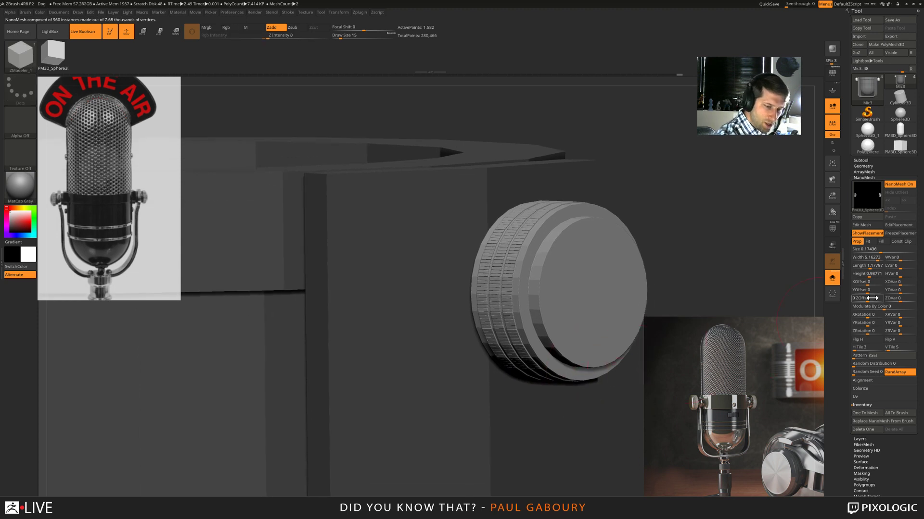
{"action": "left_click_drag", "start_coordinate": [869, 301], "coordinate": [870, 277]}
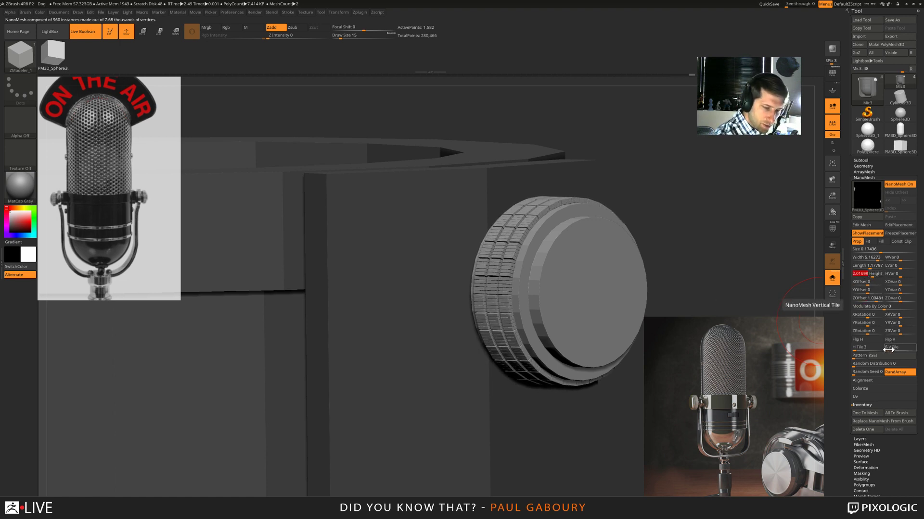
{"action": "left_click_drag", "start_coordinate": [888, 350], "coordinate": [886, 351]}
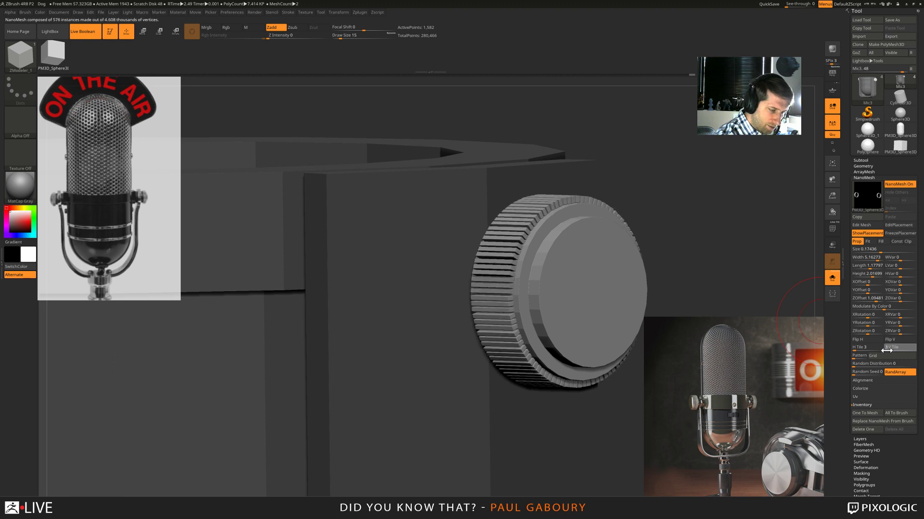
- Reduce the NanoMesh tiling on the knob to 1 horizontal and 2 vertical
{"action": "left_click_drag", "start_coordinate": [571, 405], "coordinate": [593, 384], "text": "alt"}
{"action": "right_click_drag", "start_coordinate": [592, 384], "coordinate": [573, 357]}
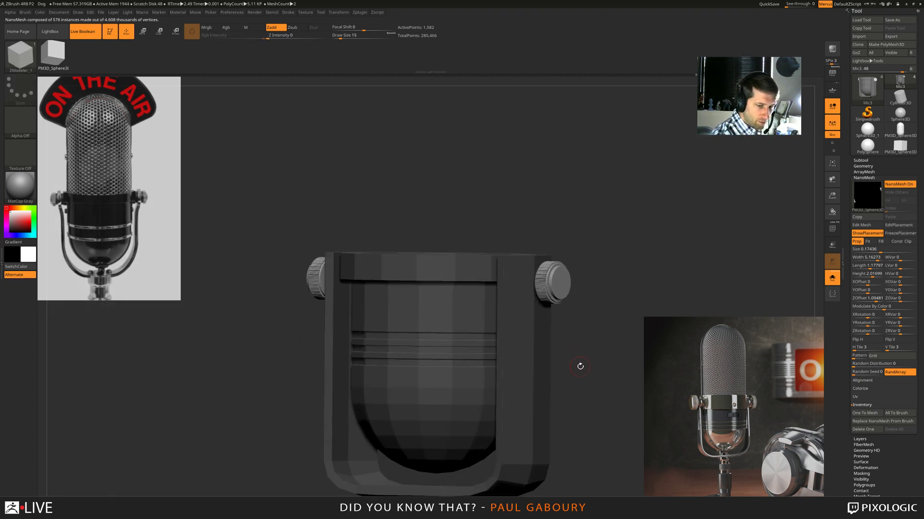
{"action": "right_click_drag", "start_coordinate": [576, 326], "coordinate": [630, 377], "text": "ctrl"}
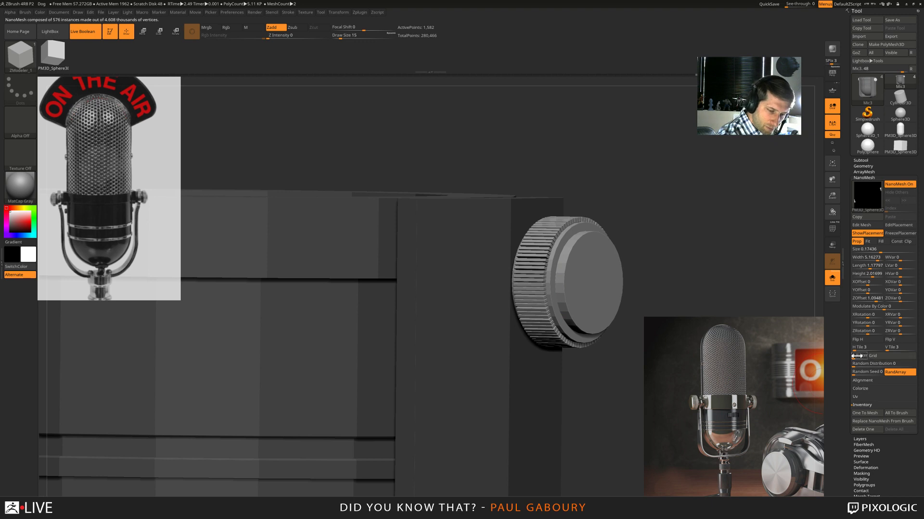
{"action": "left_click", "coordinate": [855, 350]}
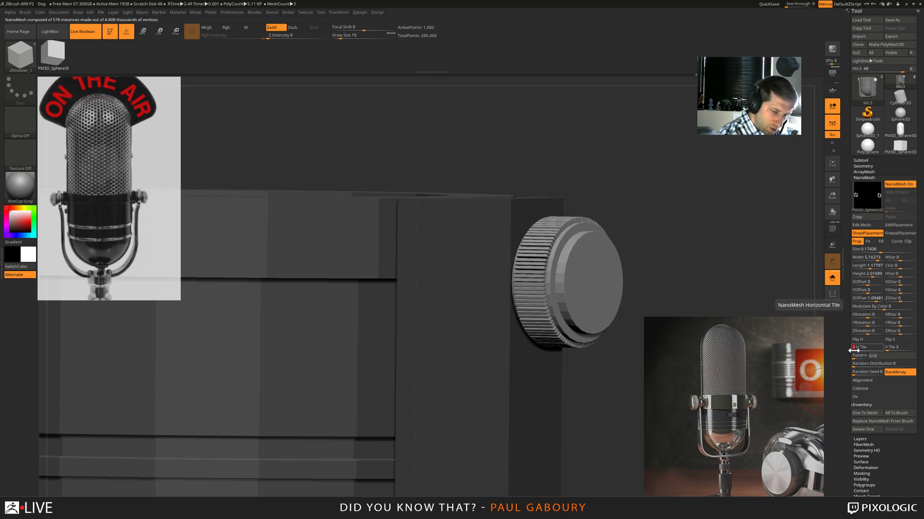
{"action": "key", "text": "Return"}
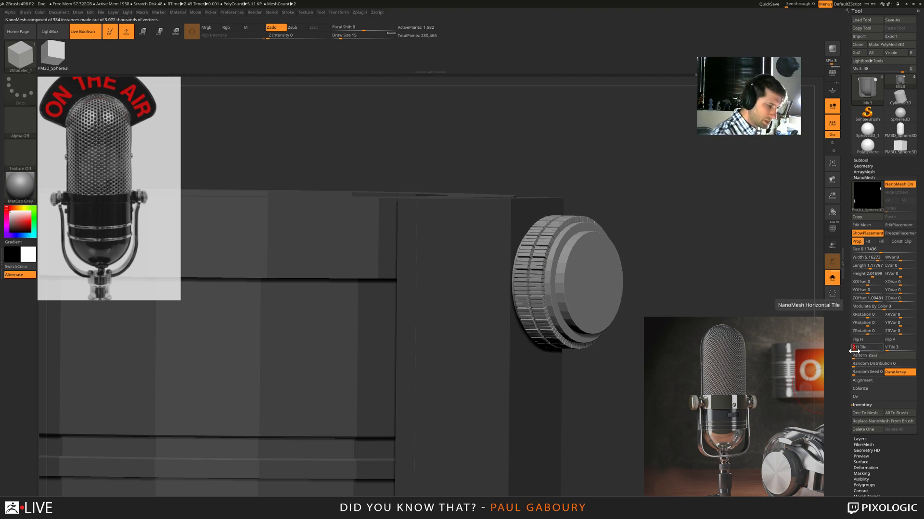
{"action": "left_click", "coordinate": [853, 353]}
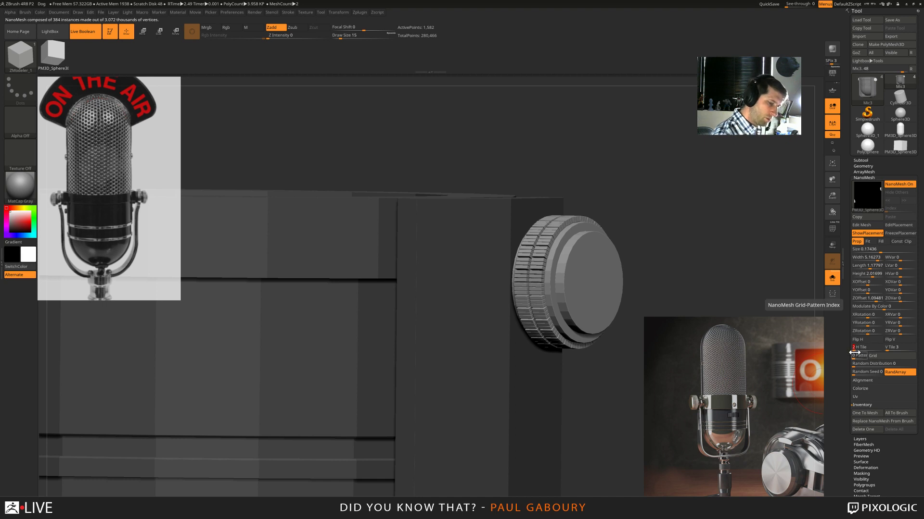
{"action": "key", "text": "Return"}
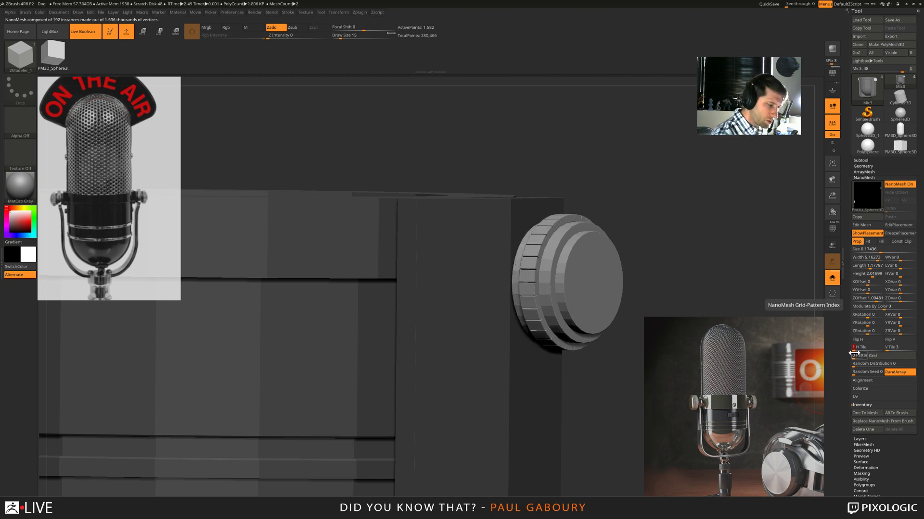
{"action": "left_click", "coordinate": [892, 348]}
{"action": "type", "text": "4"}
{"action": "key", "text": "Return"}
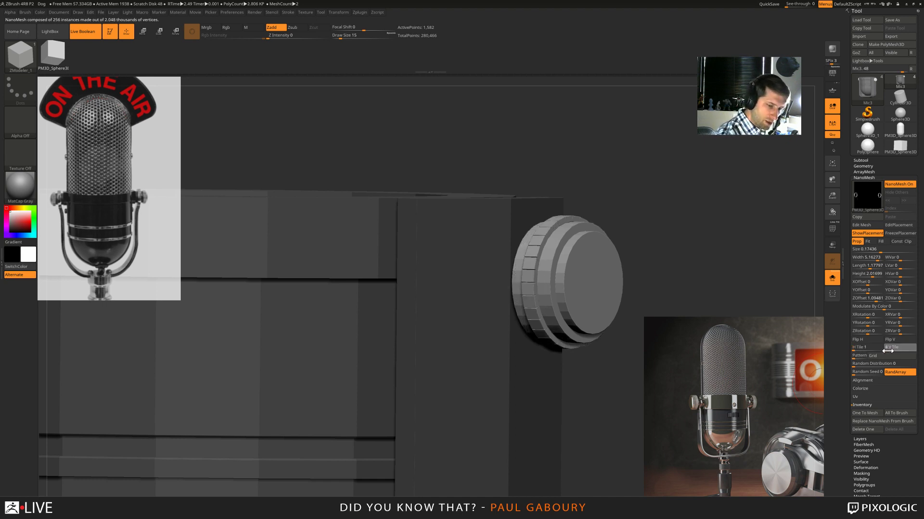
{"action": "key", "text": "Return"}
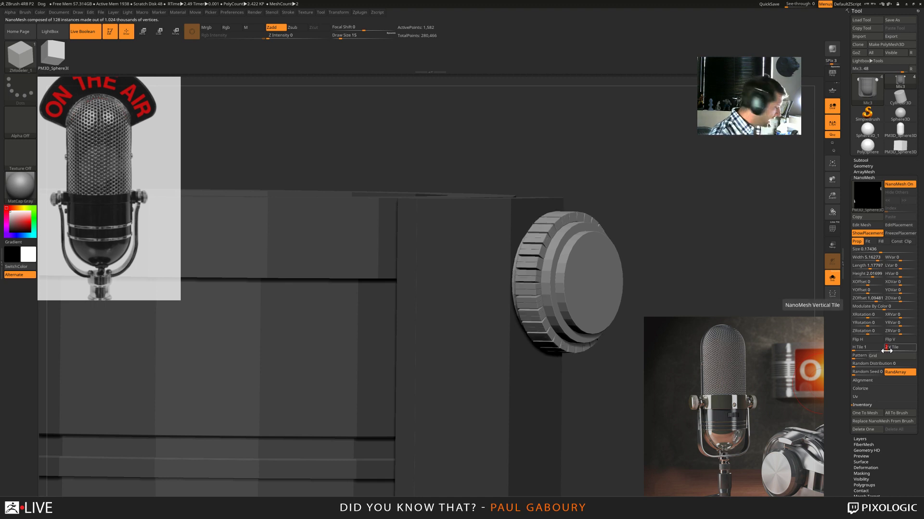
- Set the knob's NanoMesh tiling to 3 horizontally and 3 vertically
{"action": "key", "text": "Return"}
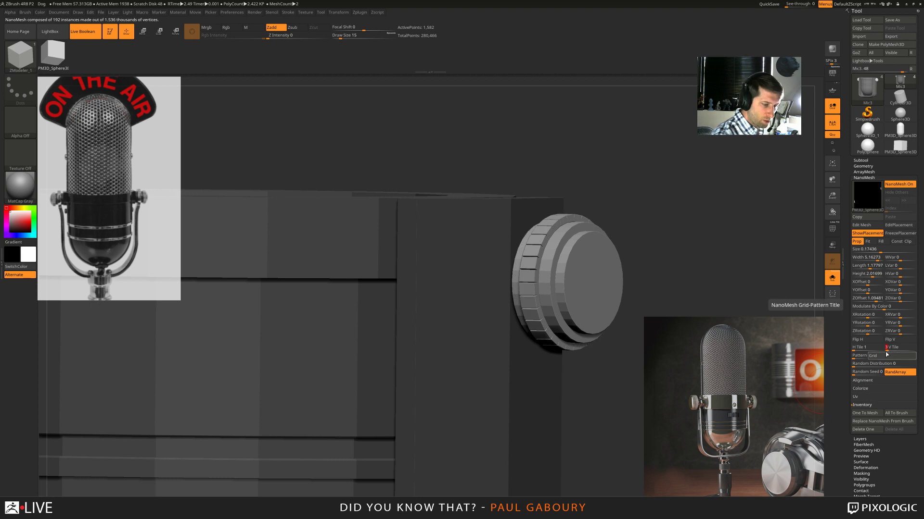
{"action": "left_click", "coordinate": [862, 348]}
{"action": "type", "text": "2"}
{"action": "key", "text": "Return"}
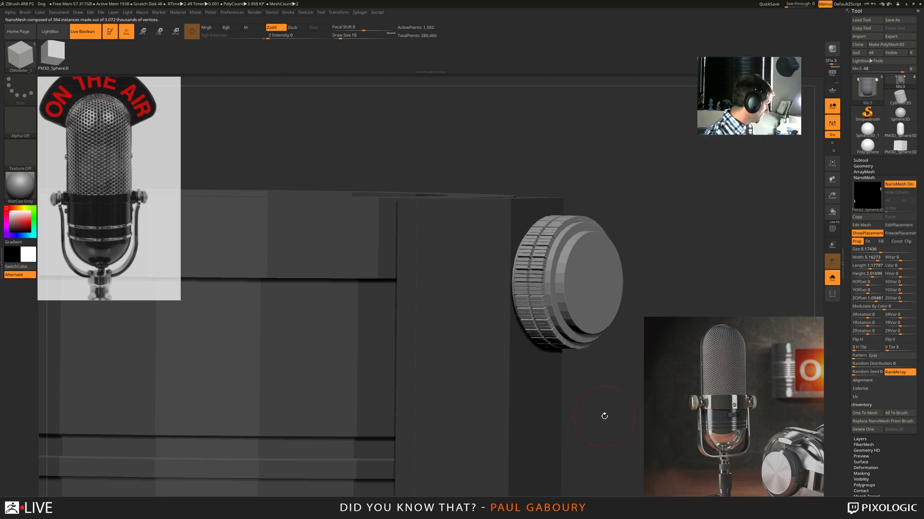
{"action": "right_click_drag", "start_coordinate": [606, 412], "coordinate": [596, 367], "text": "ctrl"}
{"action": "mouse_move", "coordinate": [595, 368]}
{"action": "right_mouse_down"}
{"action": "mouse_move", "coordinate": [599, 390]}
{"action": "mouse_move", "coordinate": [587, 392]}
{"action": "mouse_move", "coordinate": [583, 366]}
{"action": "right_mouse_up"}
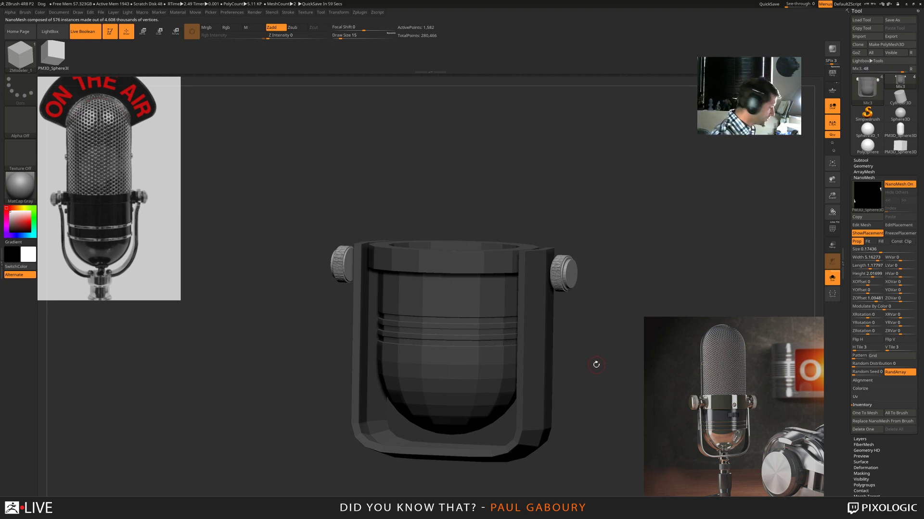
- Preview the housing, bracket and knobs with Dynamic Subdivision turned on and the ZModeler brush selected
{"action": "key", "text": "d"}
{"action": "mouse_move", "coordinate": [588, 338]}
{"action": "right_mouse_down", "text": "ctrl"}
{"action": "mouse_move", "coordinate": [590, 354]}
{"action": "mouse_move", "coordinate": [553, 278]}
{"action": "right_mouse_up", "text": "ctrl"}
{"action": "key", "text": "b"}
{"action": "key", "text": "z"}
{"action": "key", "text": "m"}
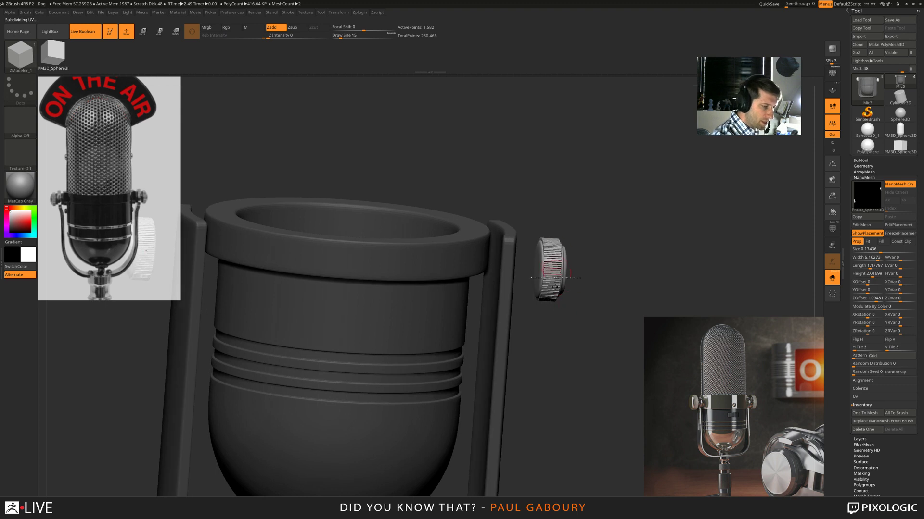
{"action": "key", "text": "f"}
{"action": "mouse_move", "coordinate": [580, 360]}
{"action": "right_mouse_down"}
{"action": "mouse_move", "coordinate": [566, 385]}
{"action": "mouse_move", "coordinate": [585, 382]}
{"action": "mouse_move", "coordinate": [583, 356]}
{"action": "mouse_move", "coordinate": [577, 367]}
{"action": "right_mouse_up"}
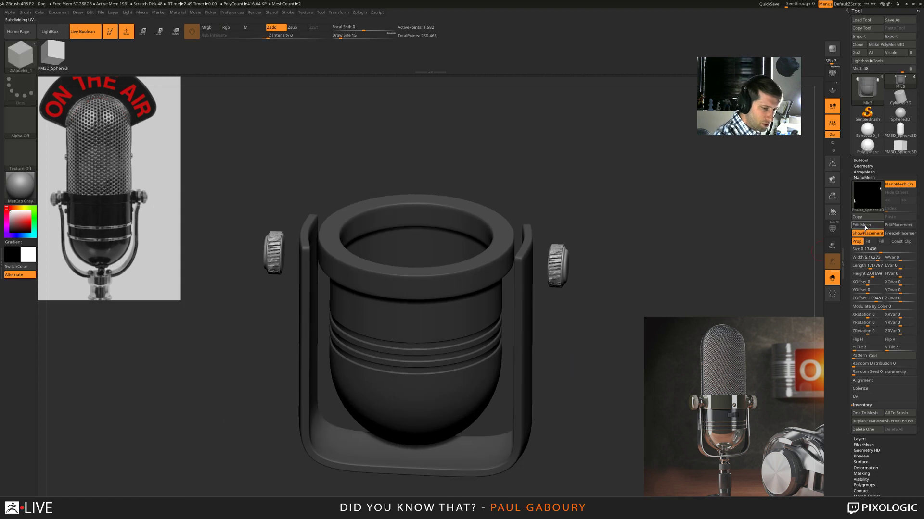
- Inspect the knob NanoMesh's source cube in Edit Mesh mode and return to the microphone model
{"action": "left_click", "coordinate": [863, 225]}
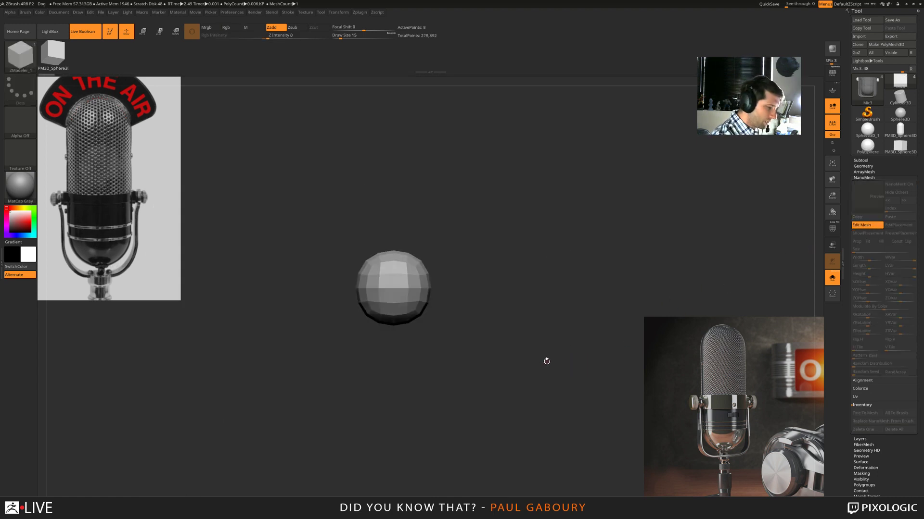
{"action": "left_click", "coordinate": [869, 227]}
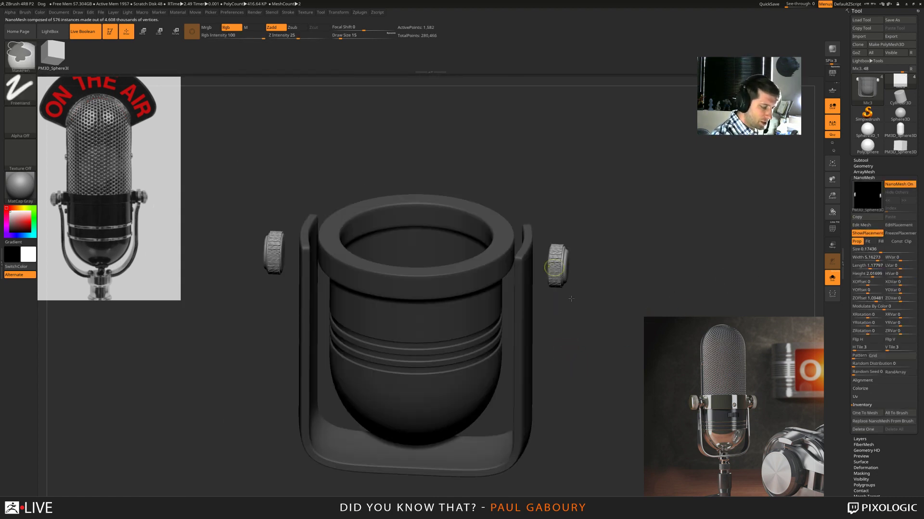
{"action": "right_click_drag", "start_coordinate": [563, 304], "coordinate": [565, 338], "text": "ctrl"}
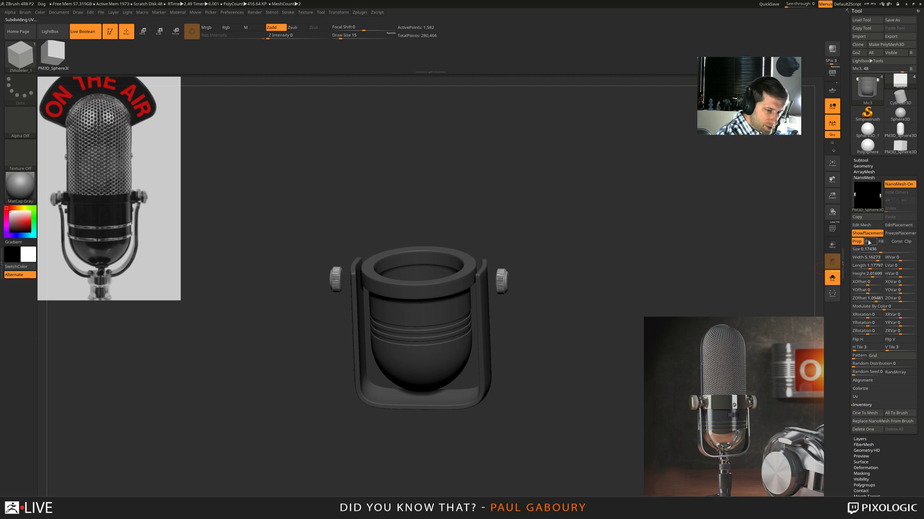
{"action": "left_click", "coordinate": [862, 225]}
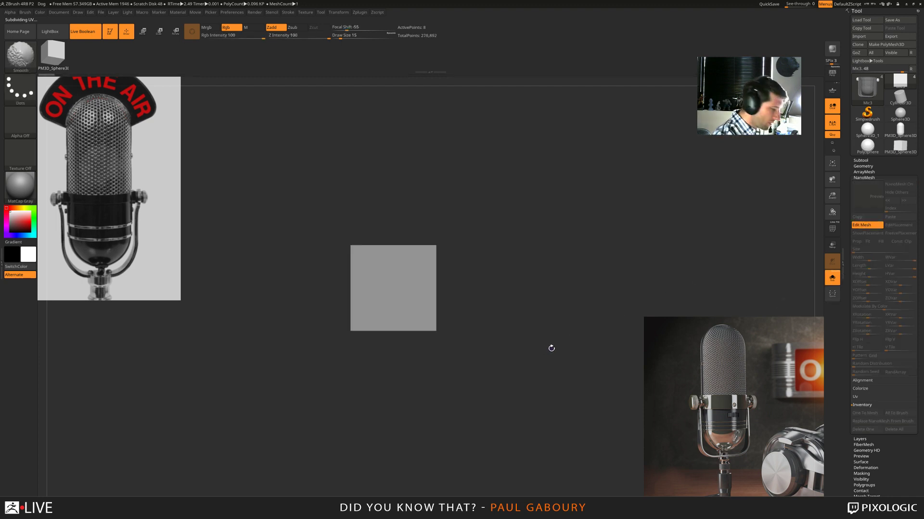
{"action": "left_click", "coordinate": [867, 225]}
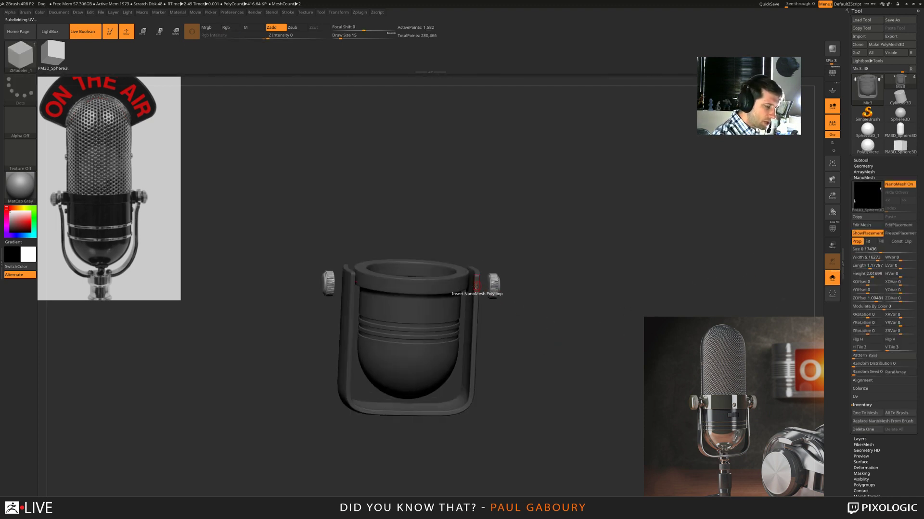
- With polyframe on, isolate the knob's inner flat face and shrink the visible area to its central disc
{"action": "right_click_drag", "start_coordinate": [497, 316], "coordinate": [534, 318], "text": "ctrl"}
{"action": "key", "text": "shift"}
{"action": "key", "text": "shift+f"}
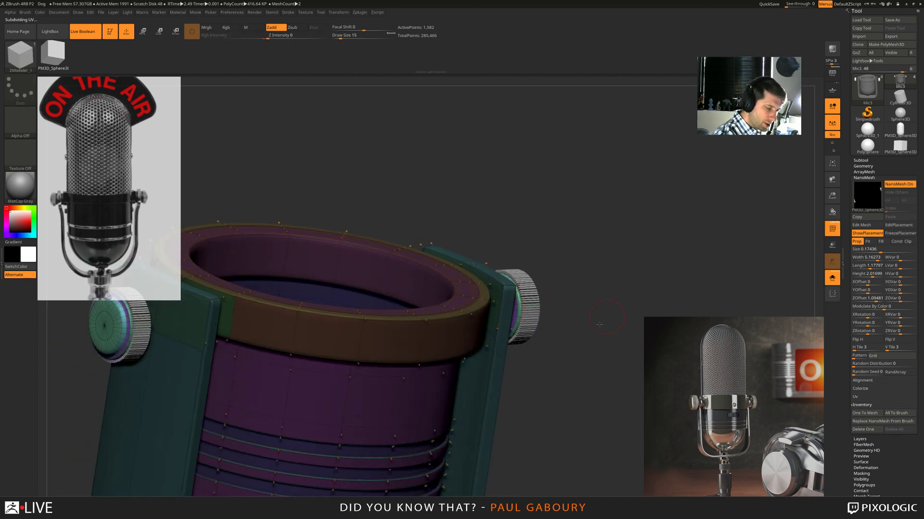
{"action": "right_click_drag", "start_coordinate": [600, 325], "coordinate": [596, 352]}
{"action": "right_click_drag", "start_coordinate": [503, 309], "coordinate": [498, 322], "text": "ctrl"}
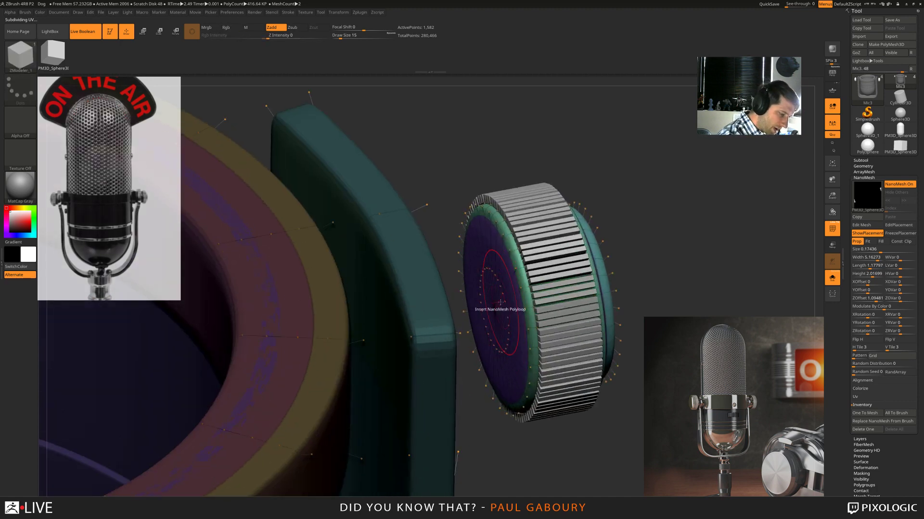
{"action": "left_click", "coordinate": [512, 373], "text": "ctrl+shift"}
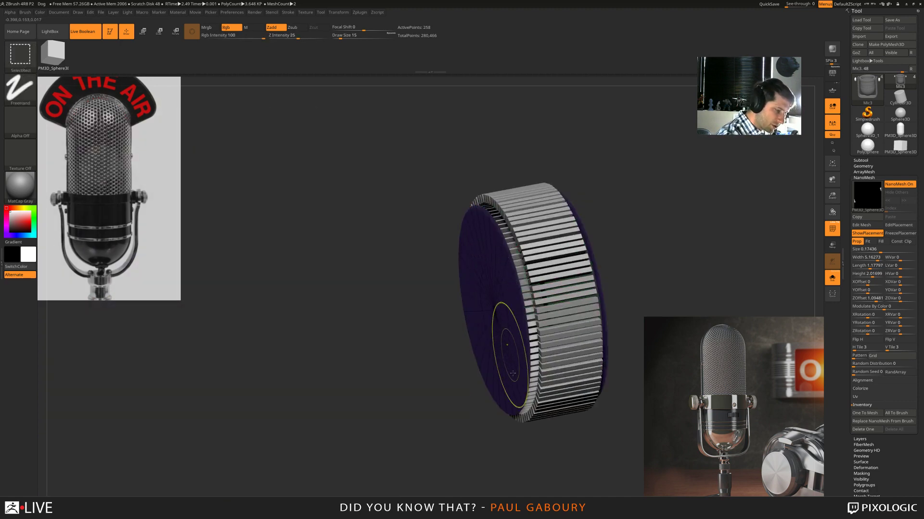
{"action": "mouse_move", "coordinate": [512, 373]}
{"action": "right_mouse_down"}
{"action": "mouse_move", "coordinate": [547, 374]}
{"action": "mouse_move", "coordinate": [478, 387]}
{"action": "mouse_move", "coordinate": [514, 428]}
{"action": "right_mouse_up"}
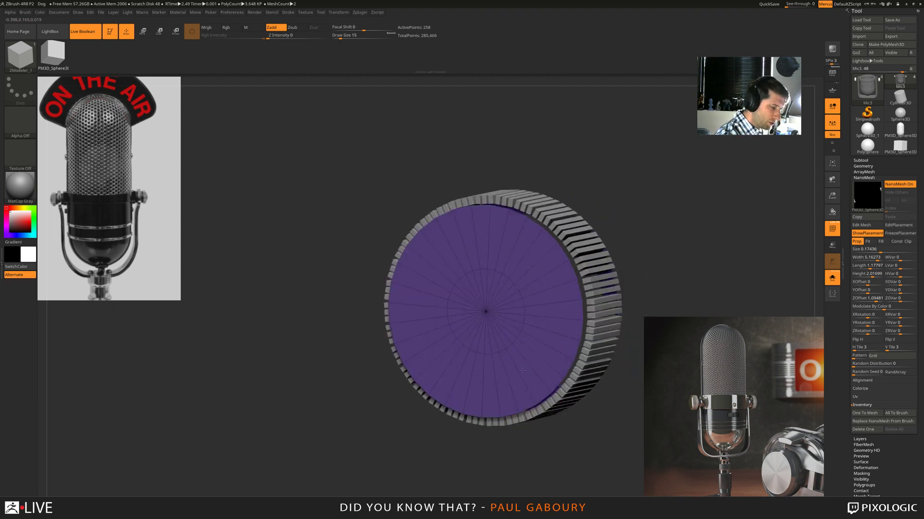
{"action": "left_click", "coordinate": [521, 442], "text": "ctrl+shift"}
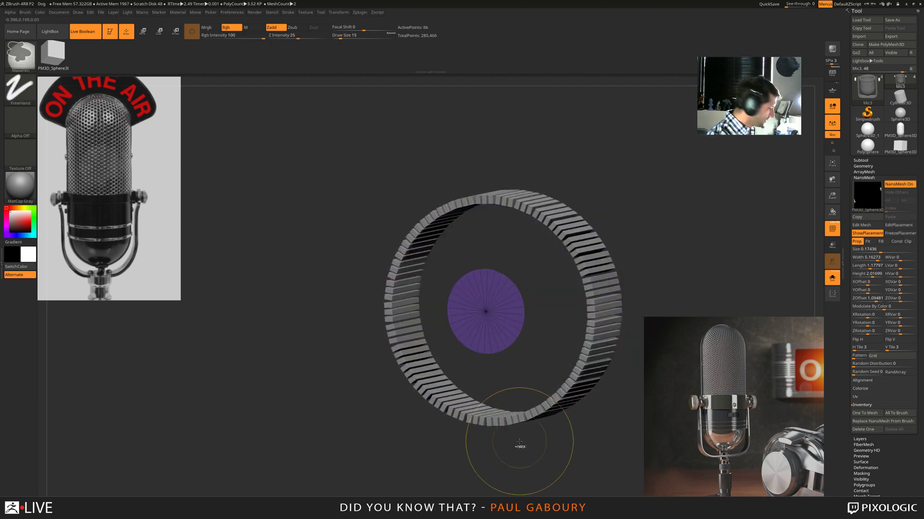
- Assign the visible central disc its own green polygroup and unhide the rest of the model
{"action": "key", "text": "ctrl+w"}
{"action": "key", "text": "ctrl+w"}
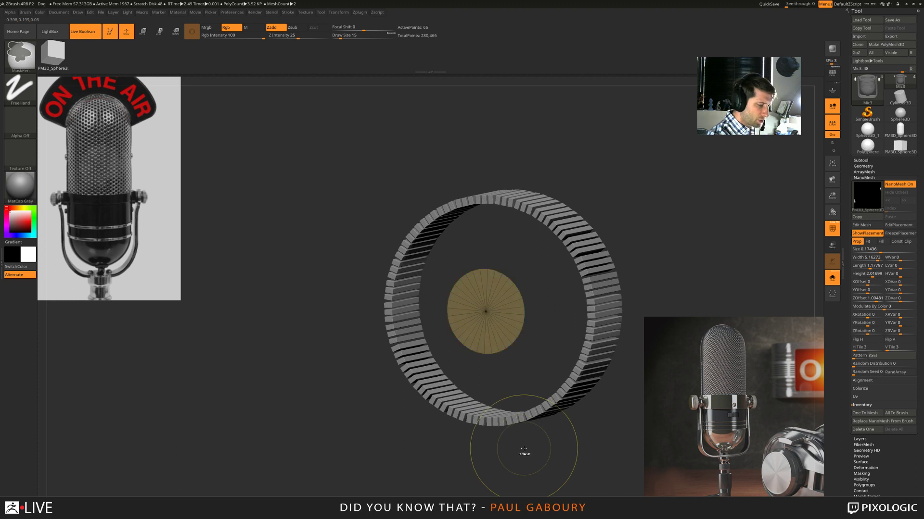
{"action": "key", "text": "ctrl+w"}
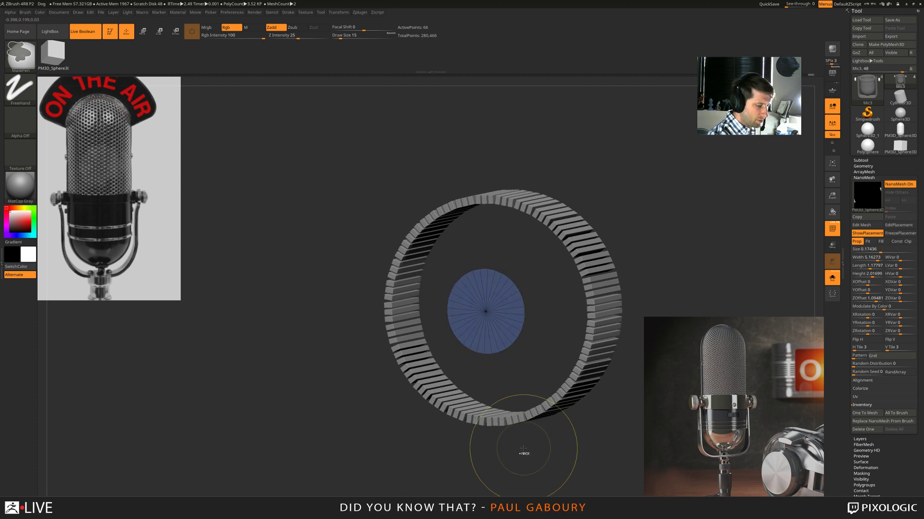
{"action": "key", "text": "ctrl+w"}
{"action": "mouse_move", "coordinate": [527, 444]}
{"action": "left_mouse_down"}
{"action": "mouse_move", "coordinate": [539, 445]}
{"action": "mouse_move", "coordinate": [511, 443]}
{"action": "mouse_move", "coordinate": [528, 450]}
{"action": "left_mouse_up"}
{"action": "key", "text": "ctrl+shift"}
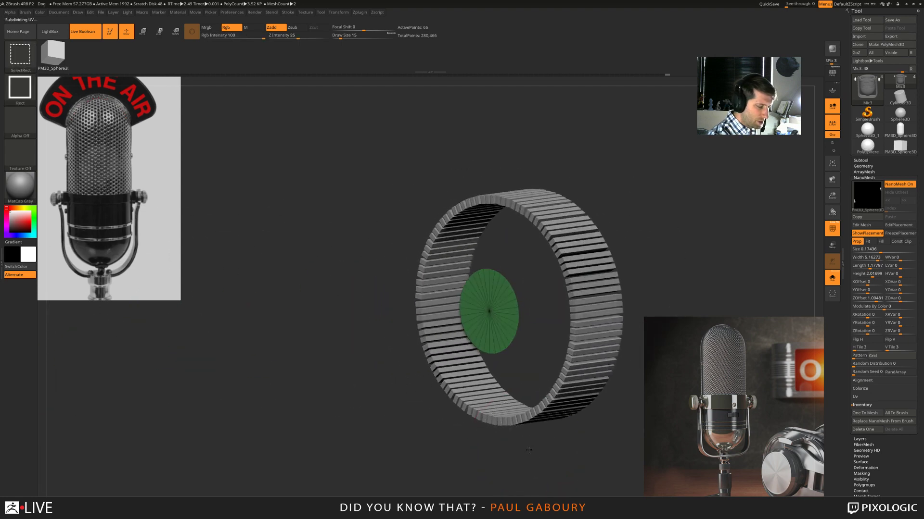
{"action": "left_click", "coordinate": [529, 450], "text": "ctrl+shift"}
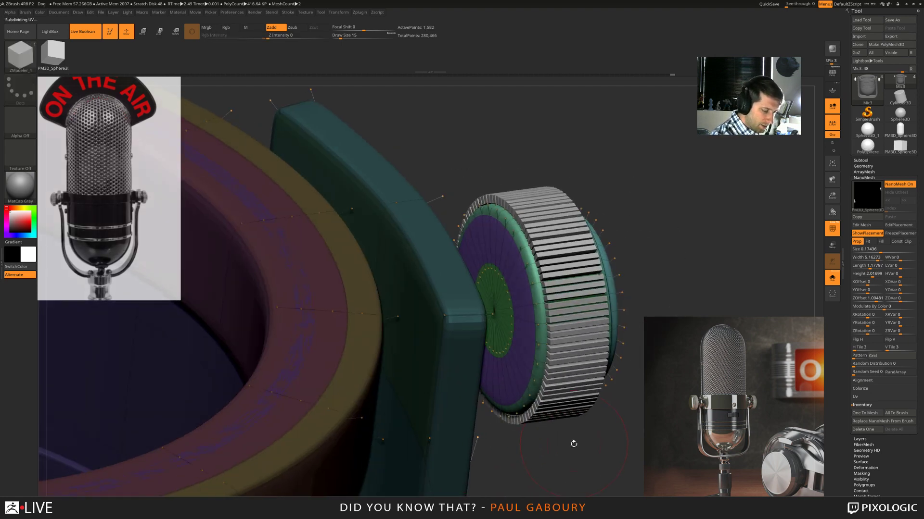
- Turn off the subdivision preview and extrude the knob's central disc toward the bracket with QMesh targeting Polygroup All
{"action": "key", "text": "shift+d"}
{"action": "key", "text": "s"}
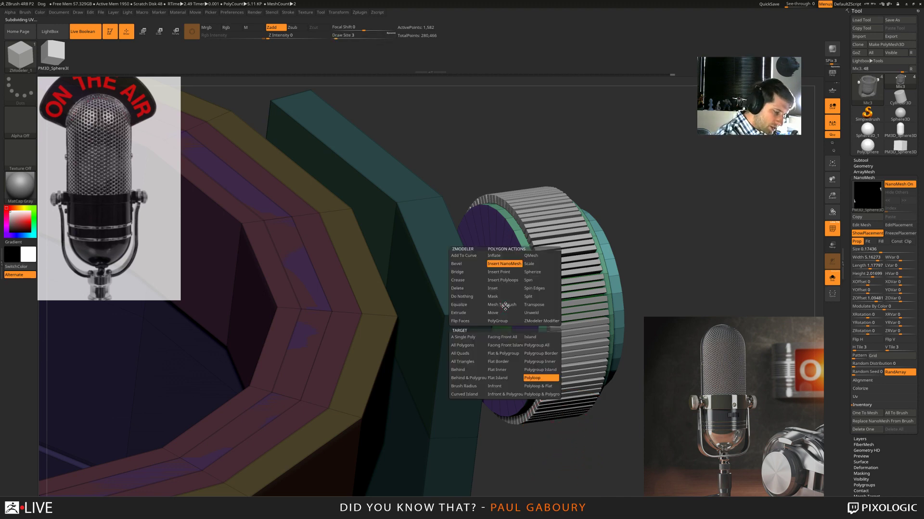
{"action": "key", "text": "space"}
{"action": "left_click", "coordinate": [547, 256]}
{"action": "left_click", "coordinate": [539, 340]}
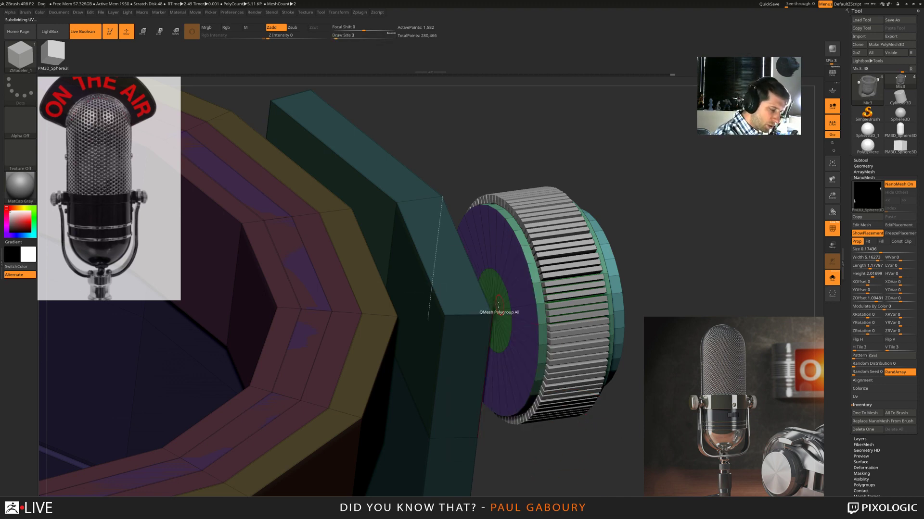
{"action": "left_click_drag", "start_coordinate": [505, 305], "coordinate": [509, 391]}
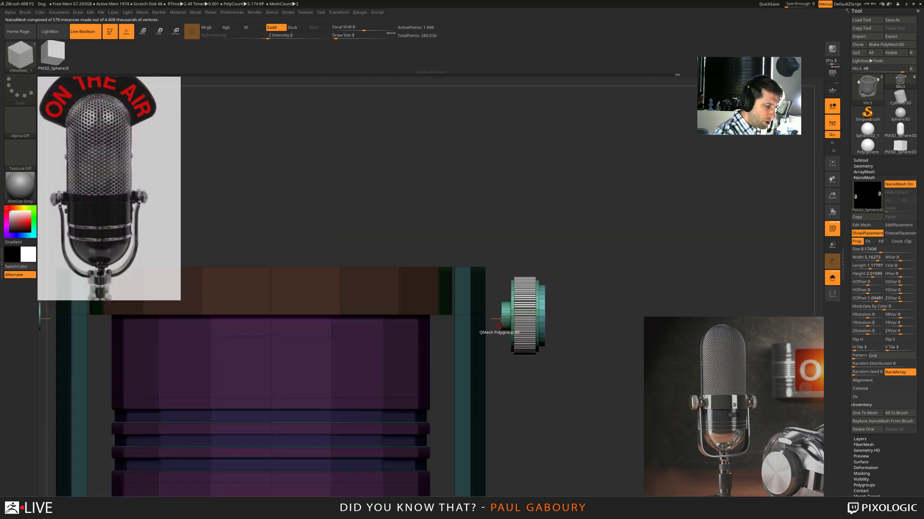
- Lengthen the knob's shaft along X until it meets the bracket arm, and return to draw mode with polyframe off
{"action": "key", "text": "w"}
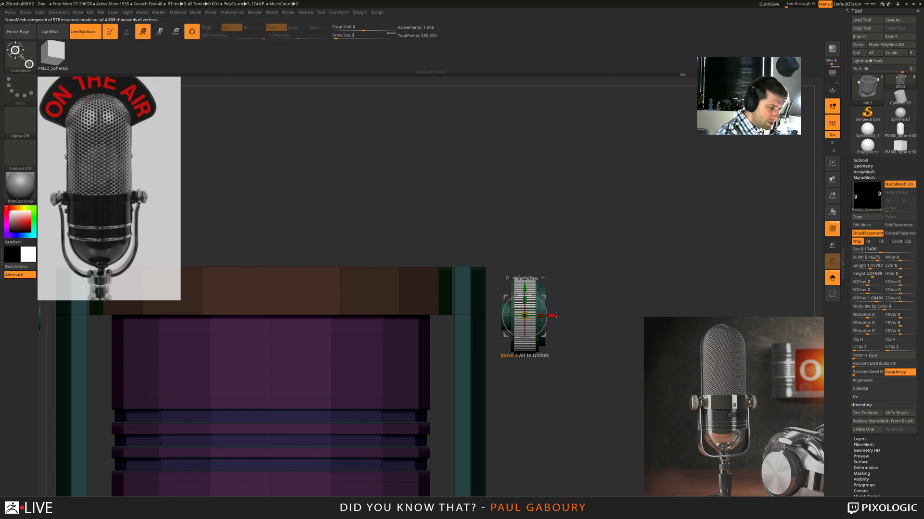
{"action": "key", "text": "ctrl"}
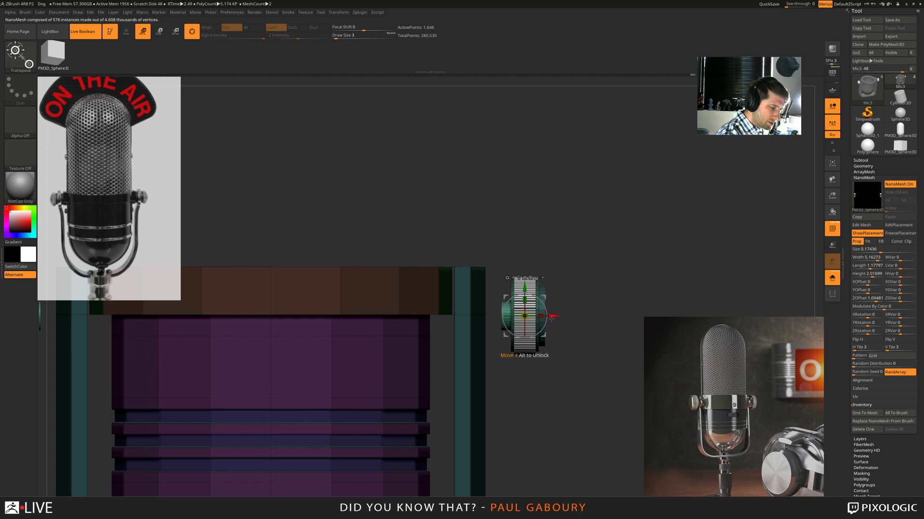
{"action": "left_click_drag", "start_coordinate": [552, 318], "coordinate": [533, 320]}
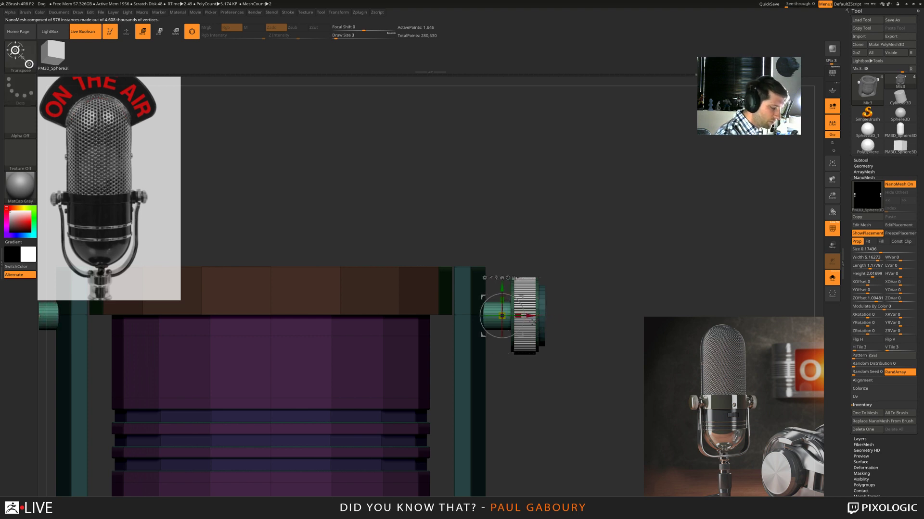
{"action": "key", "text": "ctrl+z"}
{"action": "key", "text": "ctrl+z"}
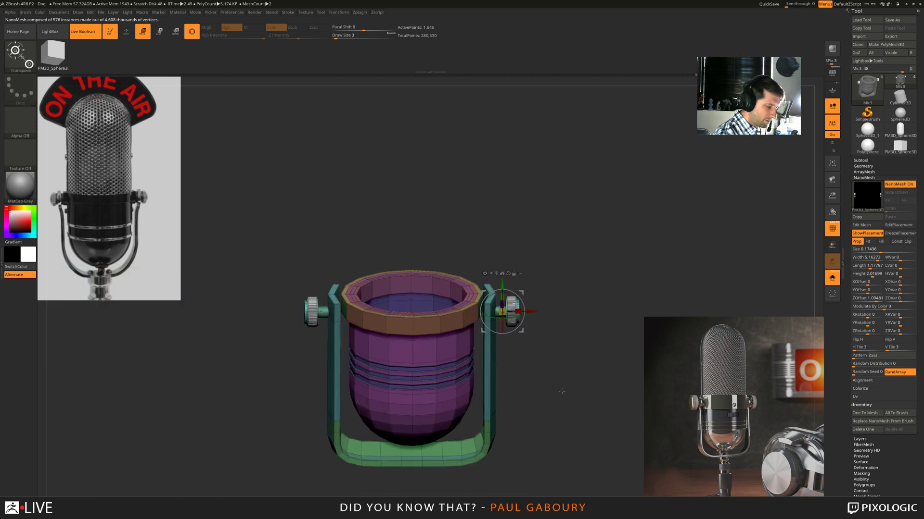
{"action": "key", "text": "ctrl+z"}
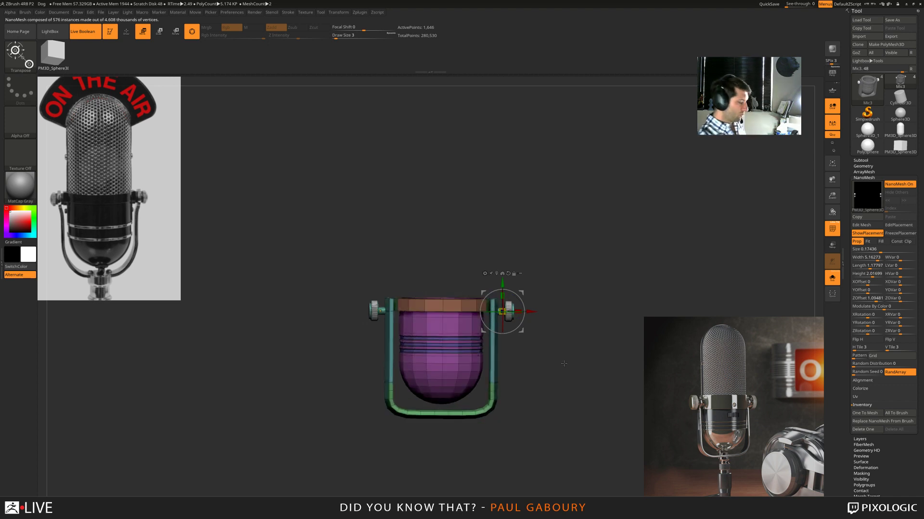
{"action": "key", "text": "shift+f"}
{"action": "left_click_drag", "start_coordinate": [560, 384], "coordinate": [565, 376]}
{"action": "key", "text": "q"}
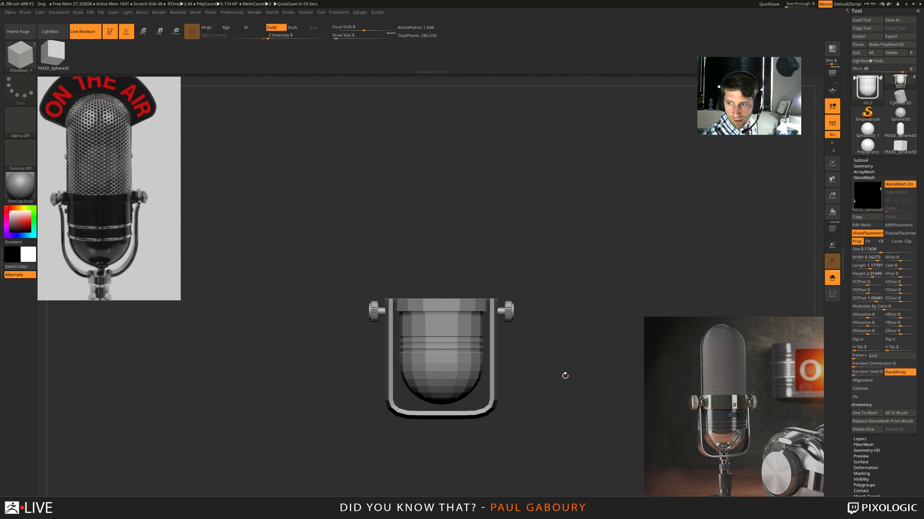
- Collapse the NanoMesh settings, open the subtool list and select the Mic3 subtool
{"action": "left_click_drag", "start_coordinate": [543, 361], "coordinate": [530, 356], "text": "alt"}
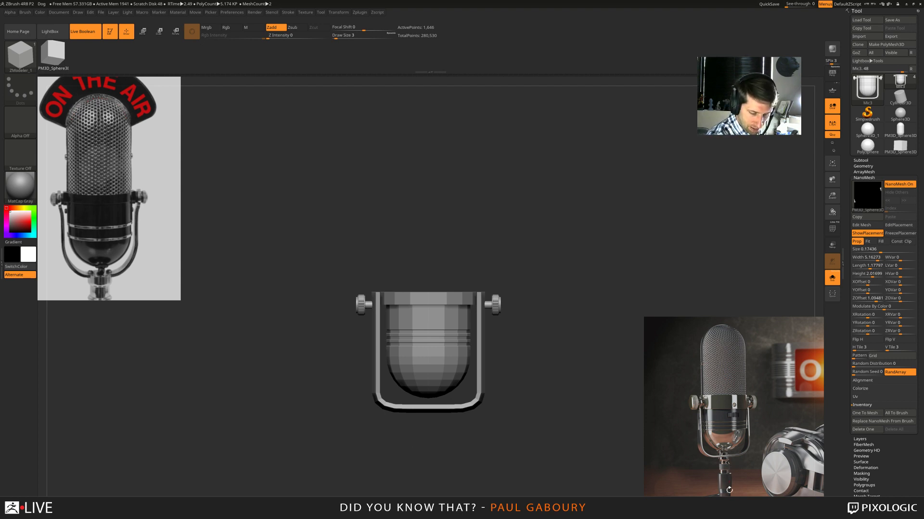
{"action": "left_click_drag", "start_coordinate": [504, 429], "coordinate": [509, 402], "text": "alt"}
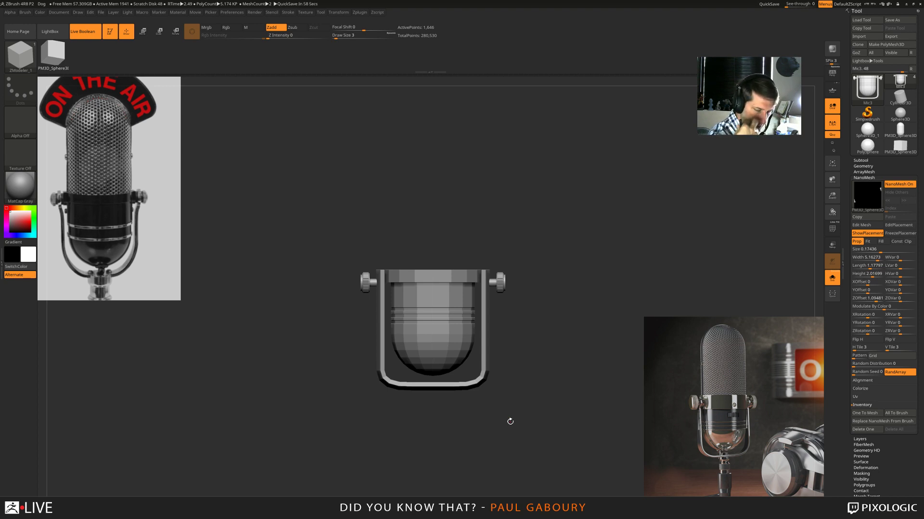
{"action": "left_click", "coordinate": [864, 177]}
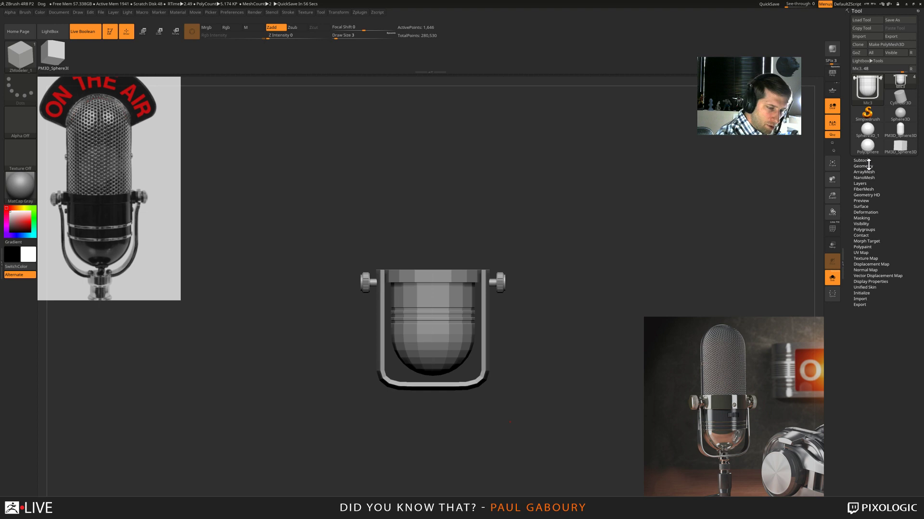
{"action": "left_click", "coordinate": [865, 162]}
{"action": "left_click", "coordinate": [866, 161]}
{"action": "left_click", "coordinate": [865, 162]}
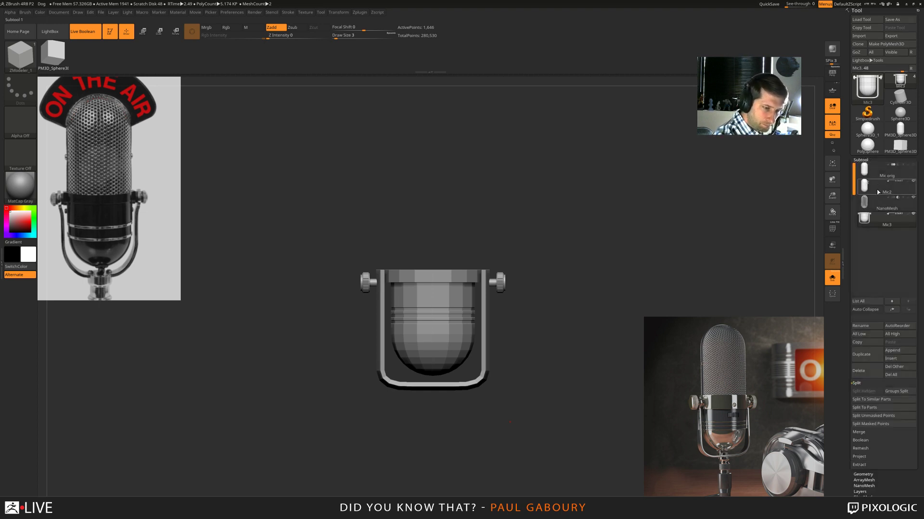
{"action": "left_click", "coordinate": [869, 223]}
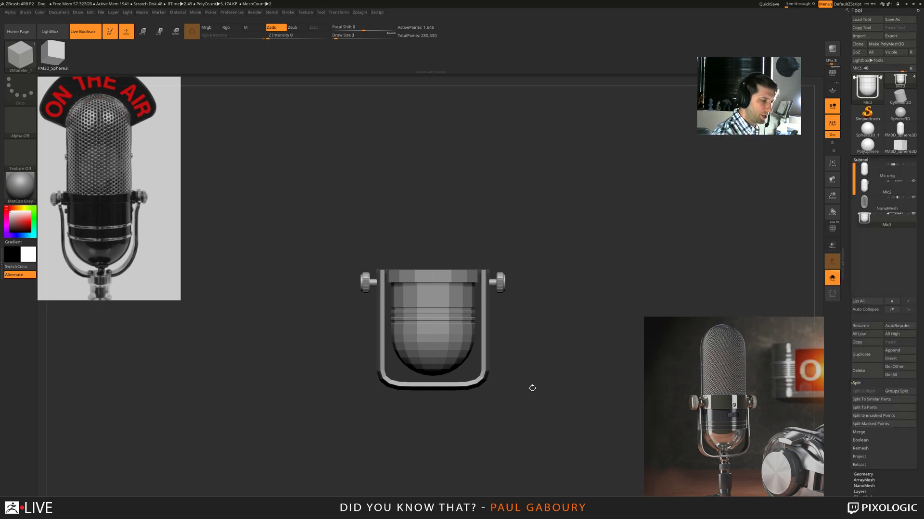
- Duplicate the whole Mic3 mesh a short distance downward and centre the transform gizmo on the unmasked copy
{"action": "left_click_drag", "start_coordinate": [531, 385], "coordinate": [519, 370], "text": "alt"}
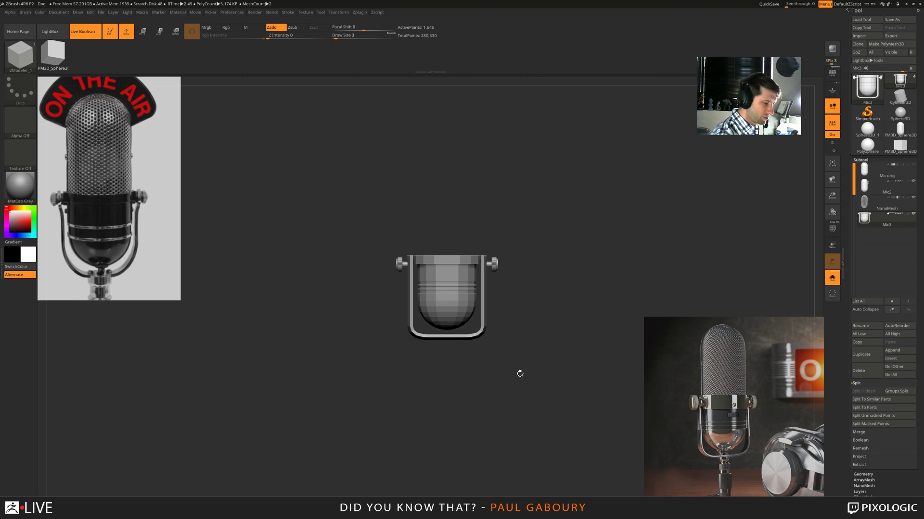
{"action": "key", "text": "w"}
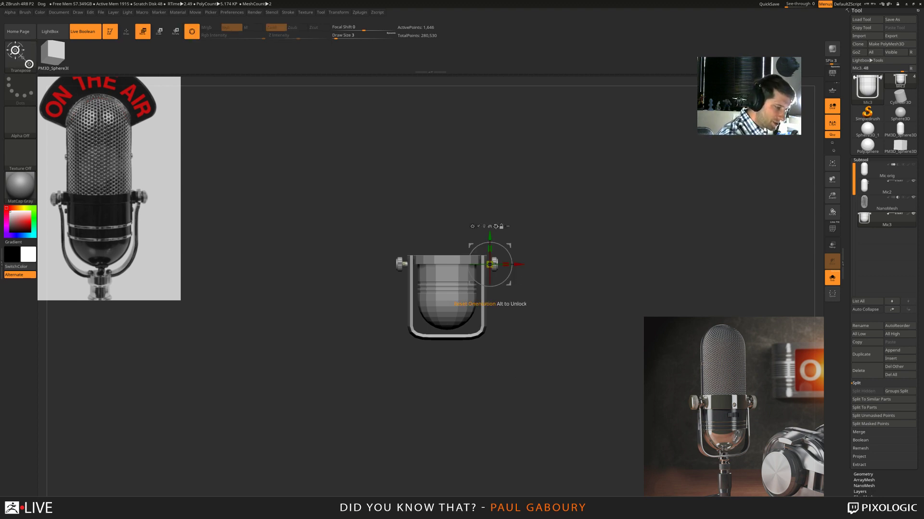
{"action": "left_click", "coordinate": [484, 226]}
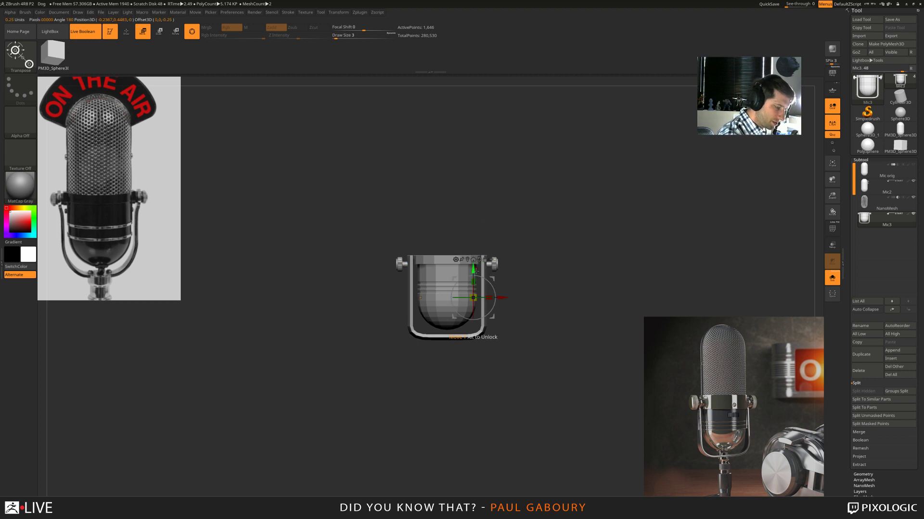
{"action": "left_click_drag", "start_coordinate": [474, 268], "coordinate": [504, 358], "text": "ctrl"}
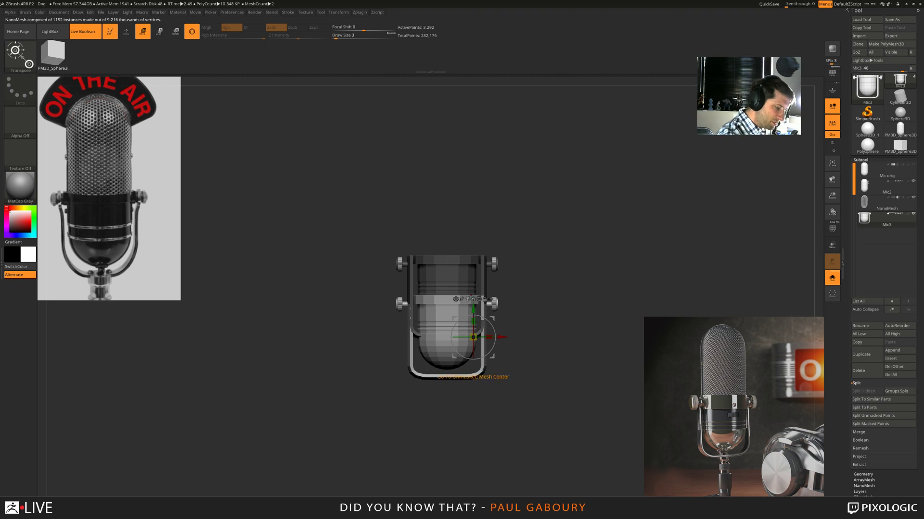
{"action": "mouse_move", "coordinate": [501, 394]}
{"action": "left_mouse_down"}
{"action": "mouse_move", "coordinate": [526, 400]}
{"action": "mouse_move", "coordinate": [501, 403]}
{"action": "left_mouse_up"}
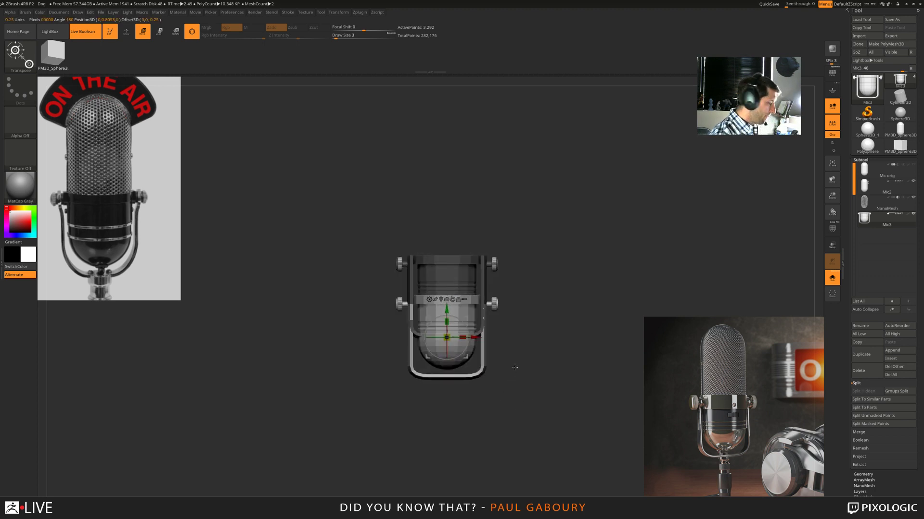
- Replace the unmasked duplicate with a cylinder from the IMM Primitives brush
{"action": "key", "text": "b"}
{"action": "key", "text": "i"}
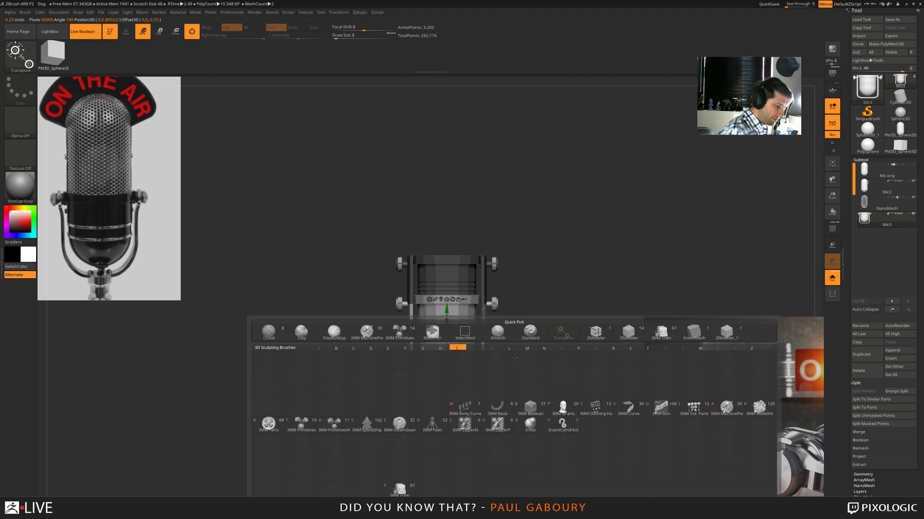
{"action": "left_click", "coordinate": [302, 425]}
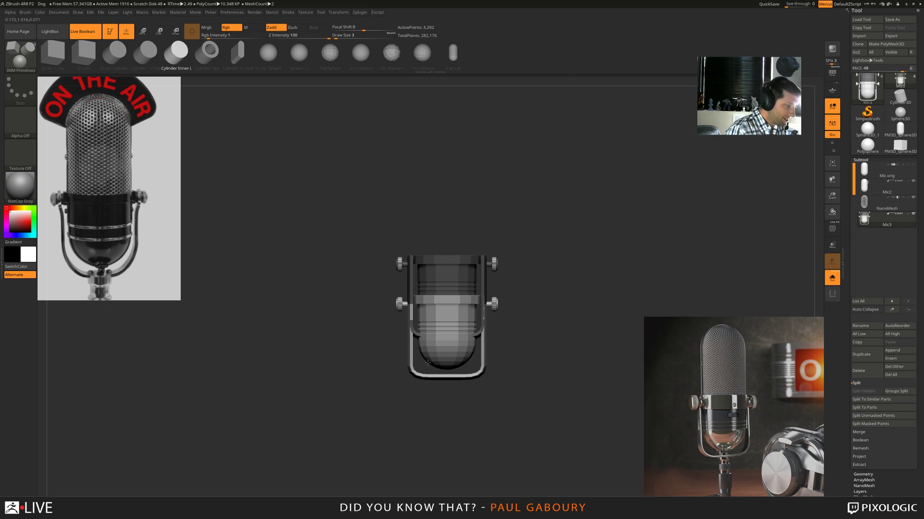
{"action": "left_click", "coordinate": [180, 56]}
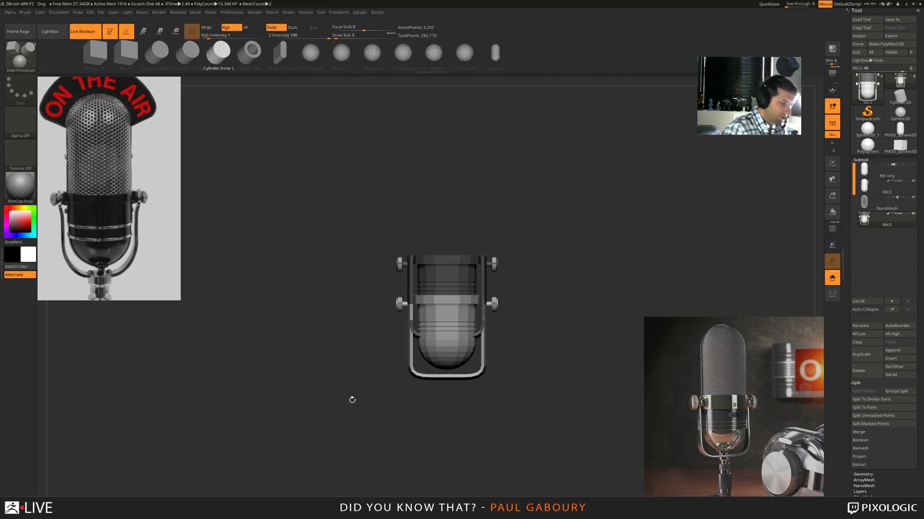
{"action": "key", "text": "w"}
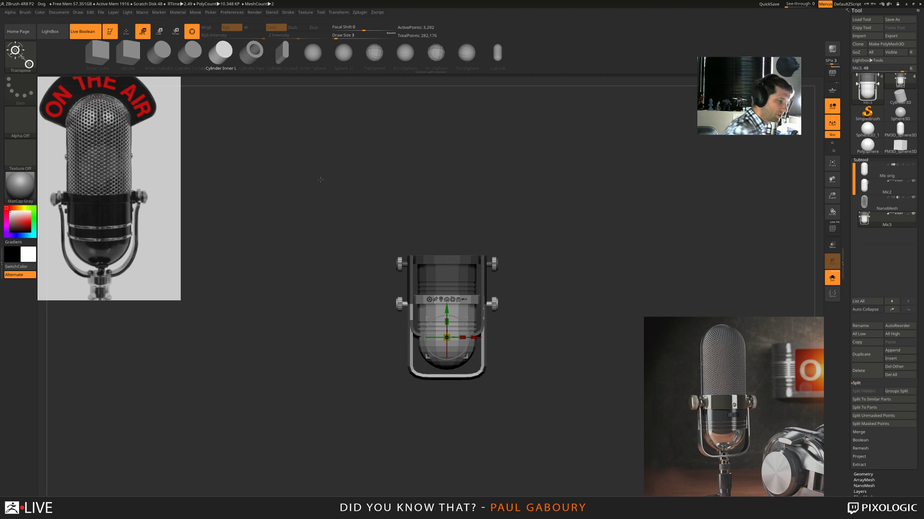
{"action": "key", "text": "ctrl+z"}
- Rotate the cylinder 90 degrees in the side view so it stands upright, and raise it to the bracket's bottom
{"action": "left_click_drag", "start_coordinate": [473, 425], "coordinate": [504, 400]}
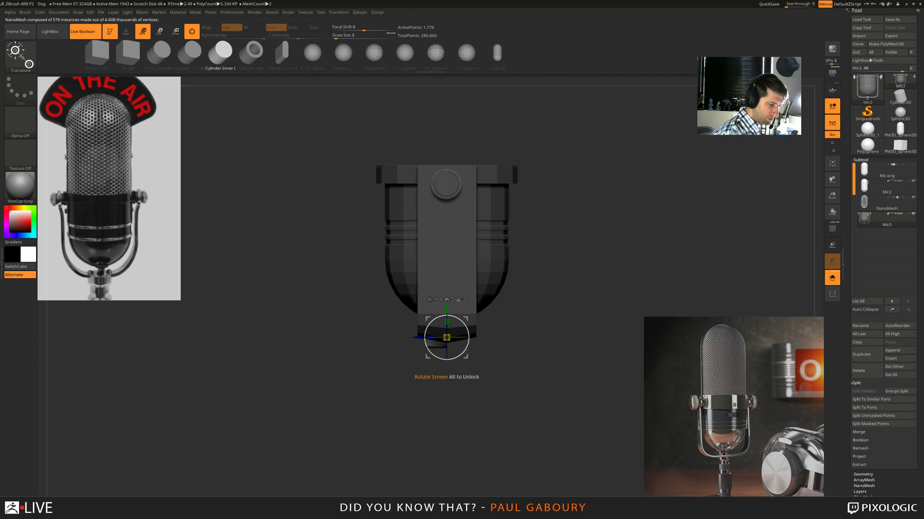
{"action": "left_click_drag", "start_coordinate": [466, 349], "coordinate": [496, 258]}
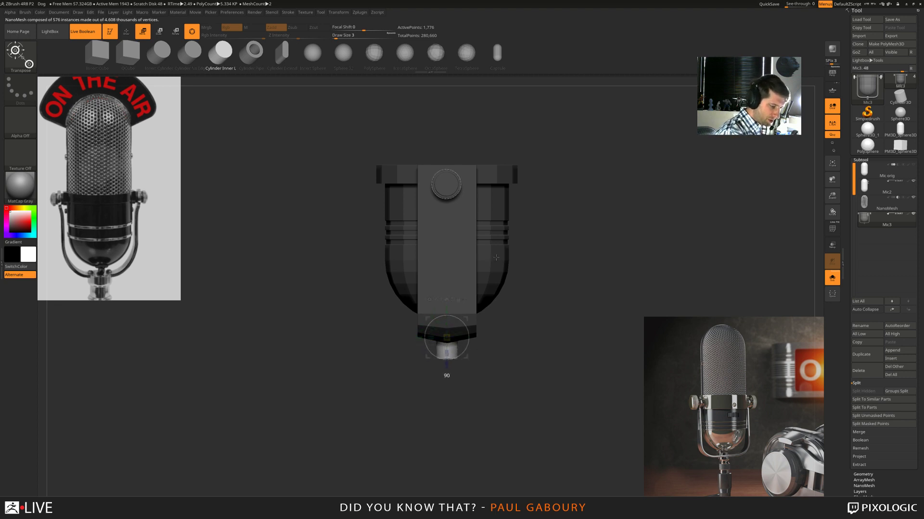
{"action": "left_click_drag", "start_coordinate": [540, 390], "coordinate": [515, 393], "text": "shift"}
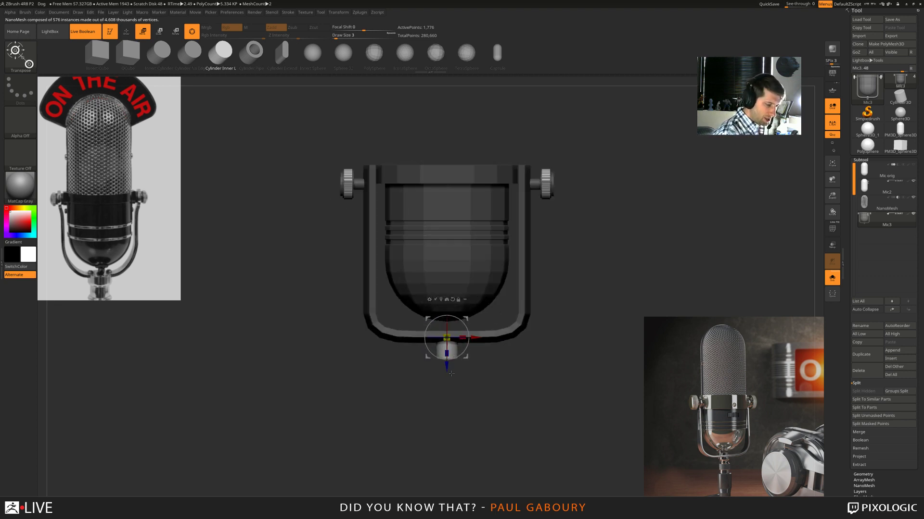
{"action": "left_click_drag", "start_coordinate": [451, 374], "coordinate": [476, 397]}
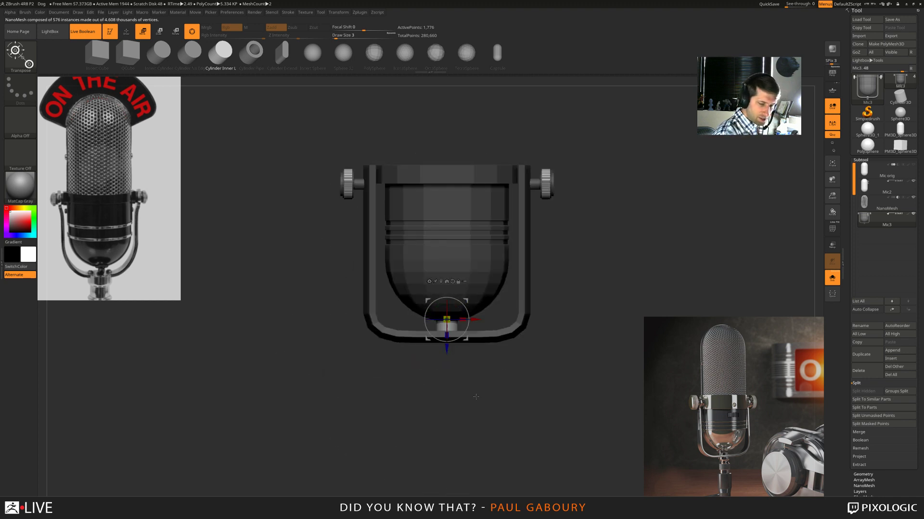
- Scale up the upright cylinder uniformly so it passes through the bottom of the bracket
{"action": "right_click_drag", "start_coordinate": [476, 397], "coordinate": [484, 398], "text": "ctrl"}
{"action": "left_click_drag", "start_coordinate": [447, 320], "coordinate": [457, 330]}
{"action": "right_click_drag", "start_coordinate": [536, 391], "coordinate": [476, 394], "text": "ctrl"}
{"action": "right_click_drag", "start_coordinate": [475, 394], "coordinate": [453, 375], "text": "ctrl"}
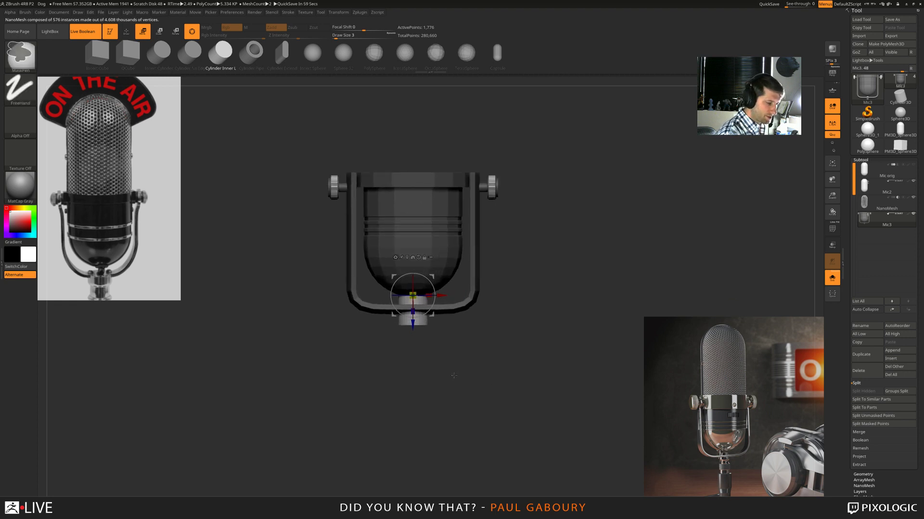
- Mask all but the cylinder's lower end, pull that end down to form a long stand shaft, and turn on polyframe
{"action": "left_click", "coordinate": [403, 339], "text": "ctrl"}
{"action": "left_click_drag", "start_coordinate": [399, 333], "coordinate": [417, 387], "text": "ctrl"}
{"action": "left_click", "coordinate": [385, 319], "text": "ctrl"}
{"action": "right_click_drag", "start_coordinate": [500, 418], "coordinate": [500, 398], "text": "ctrl"}
{"action": "mouse_move", "coordinate": [501, 399]}
{"action": "right_mouse_down"}
{"action": "mouse_move", "coordinate": [515, 404]}
{"action": "mouse_move", "coordinate": [500, 404]}
{"action": "right_mouse_up"}
{"action": "left_click_drag", "start_coordinate": [416, 378], "coordinate": [416, 391]}
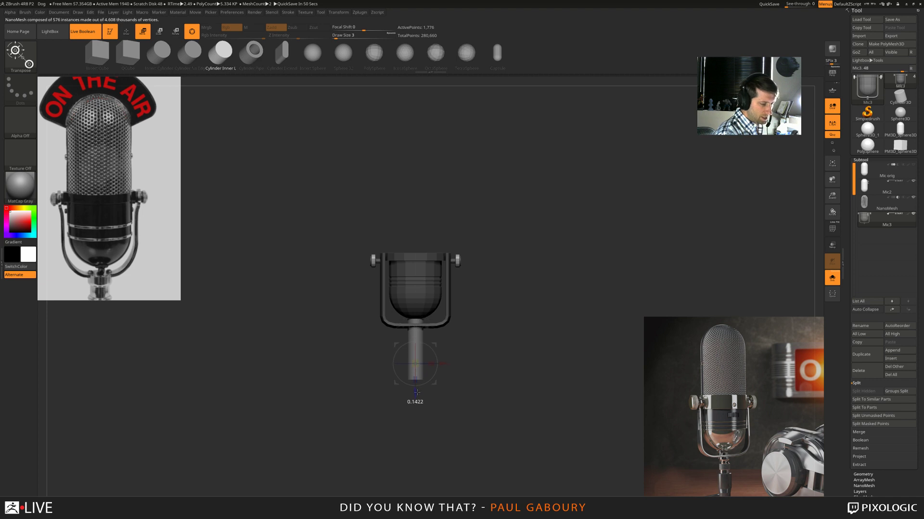
{"action": "right_click_drag", "start_coordinate": [496, 416], "coordinate": [497, 402], "text": "ctrl"}
{"action": "mouse_move", "coordinate": [497, 402]}
{"action": "right_mouse_down"}
{"action": "mouse_move", "coordinate": [499, 392]}
{"action": "mouse_move", "coordinate": [497, 413]}
{"action": "right_mouse_up"}
{"action": "left_click_drag", "start_coordinate": [497, 413], "coordinate": [499, 424], "text": "ctrl"}
{"action": "mouse_move", "coordinate": [499, 423]}
{"action": "right_mouse_down", "text": "shift"}
{"action": "mouse_move", "coordinate": [491, 414]}
{"action": "mouse_move", "coordinate": [498, 404]}
{"action": "mouse_move", "coordinate": [479, 411]}
{"action": "mouse_move", "coordinate": [483, 425]}
{"action": "right_mouse_up", "text": "shift"}
{"action": "key", "text": "shift+f"}
- Try to extrude a short section from the unmasked lower end of the stand shaft
{"action": "left_click_drag", "start_coordinate": [482, 425], "coordinate": [417, 364], "text": "ctrl"}
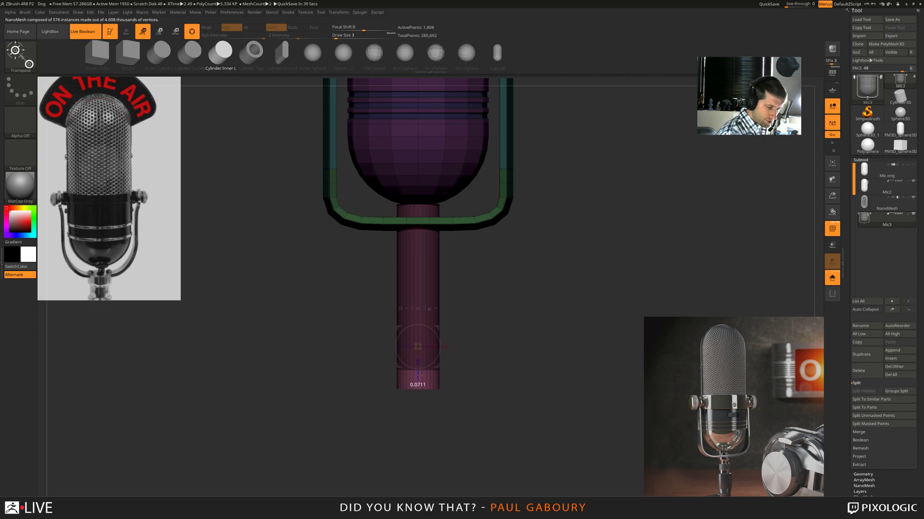
{"action": "left_click_drag", "start_coordinate": [419, 377], "coordinate": [419, 383]}
{"action": "mouse_move", "coordinate": [462, 419]}
{"action": "right_mouse_down"}
{"action": "mouse_move", "coordinate": [472, 381]}
{"action": "mouse_move", "coordinate": [464, 407]}
{"action": "right_mouse_up"}
{"action": "key", "text": "ctrl+z"}
- Mask all but the shaft's lower end and extrude a short section straight down from it
{"action": "left_click_drag", "start_coordinate": [464, 401], "coordinate": [353, 338], "text": "ctrl"}
{"action": "left_click", "coordinate": [453, 386], "text": "ctrl"}
{"action": "mouse_move", "coordinate": [454, 385]}
{"action": "right_mouse_down", "text": "ctrl"}
{"action": "mouse_move", "coordinate": [475, 400]}
{"action": "mouse_move", "coordinate": [467, 355]}
{"action": "mouse_move", "coordinate": [464, 390]}
{"action": "right_mouse_up", "text": "ctrl"}
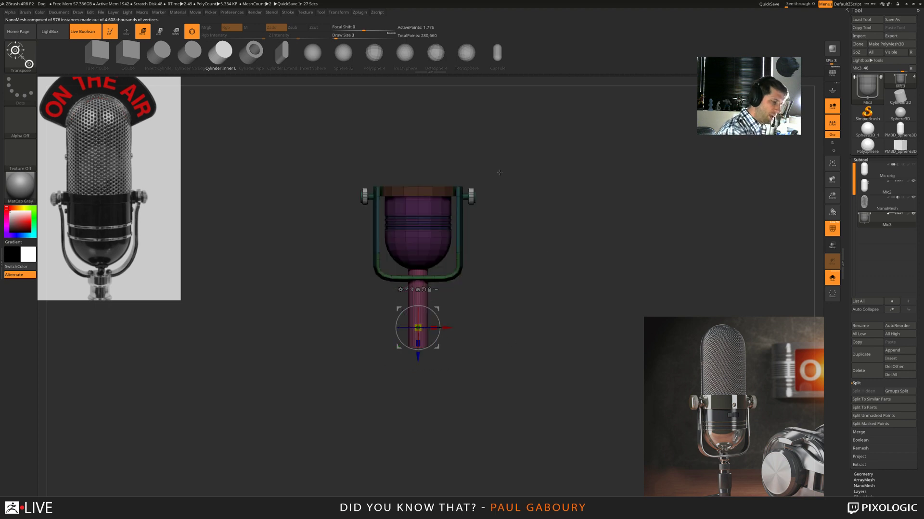
{"action": "right_click_drag", "start_coordinate": [400, 360], "coordinate": [455, 412], "text": "ctrl"}
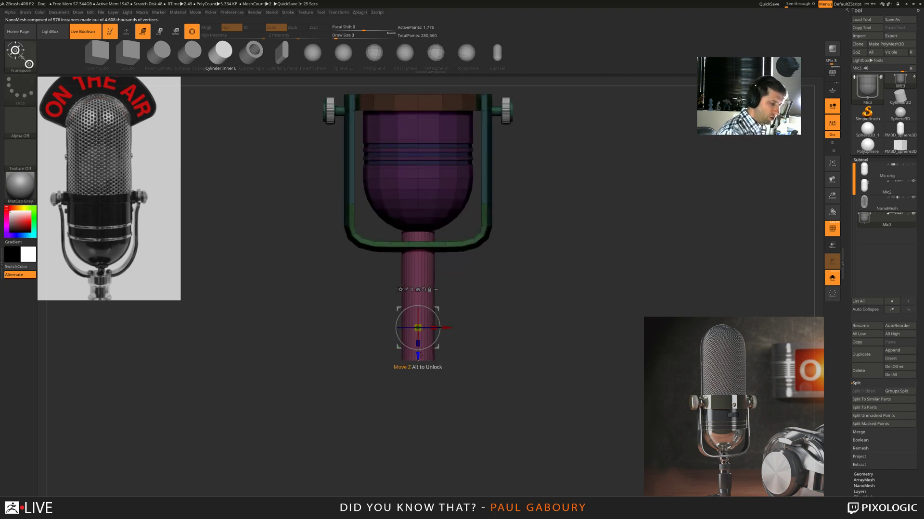
{"action": "left_click_drag", "start_coordinate": [418, 356], "coordinate": [419, 373]}
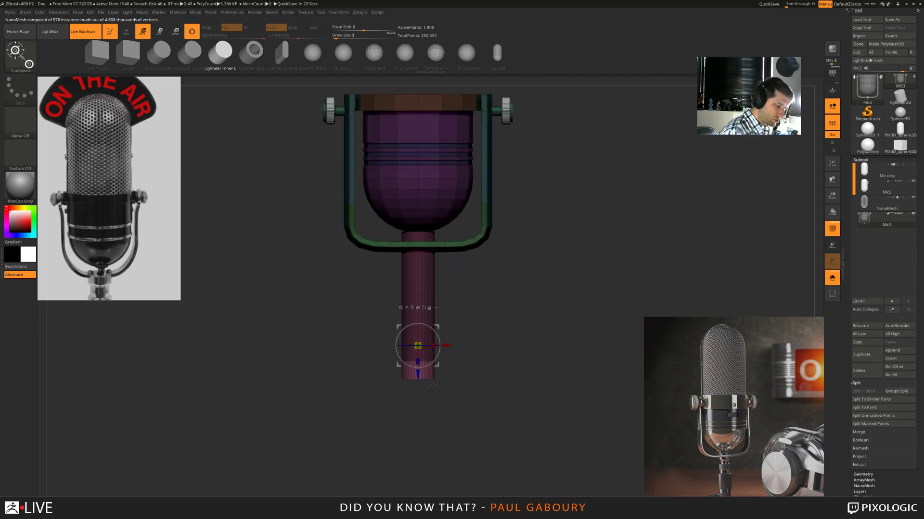
- With the ZModeler brush, QMesh the shaft's bottom polyloop outward to form a wide round base
{"action": "mouse_move", "coordinate": [472, 415]}
{"action": "right_mouse_down"}
{"action": "mouse_move", "coordinate": [486, 427]}
{"action": "mouse_move", "coordinate": [429, 413]}
{"action": "right_mouse_up"}
{"action": "key", "text": "q"}
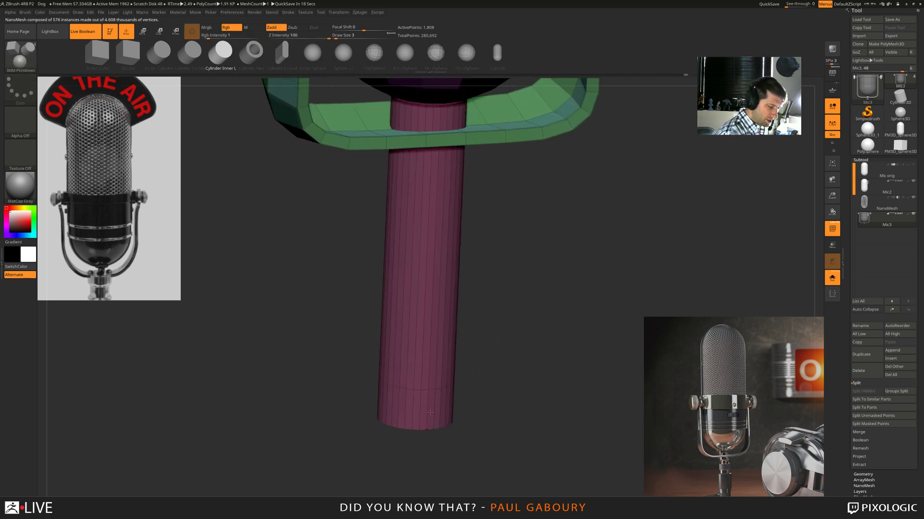
{"action": "key", "text": "b"}
{"action": "key", "text": "z"}
{"action": "key", "text": "m"}
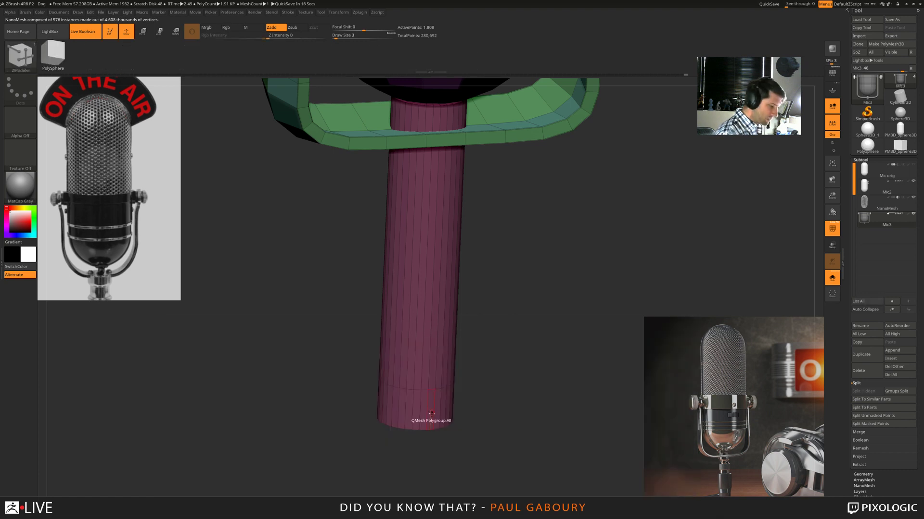
{"action": "right_click_drag", "start_coordinate": [429, 412], "coordinate": [439, 430], "text": "ctrl"}
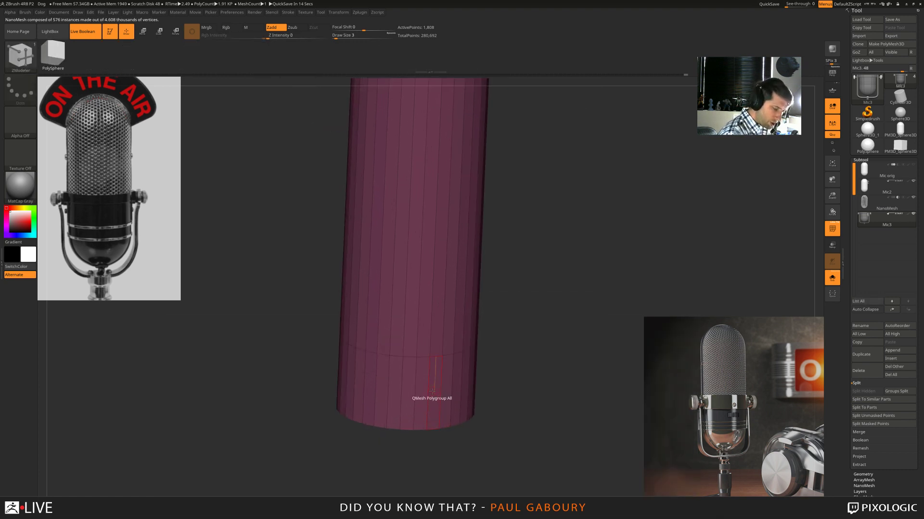
{"action": "key", "text": "space"}
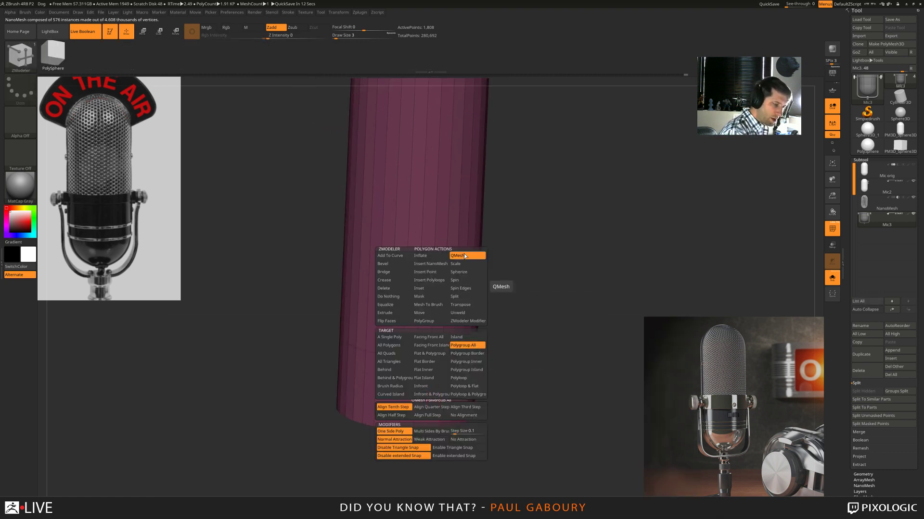
{"action": "left_click", "coordinate": [465, 378]}
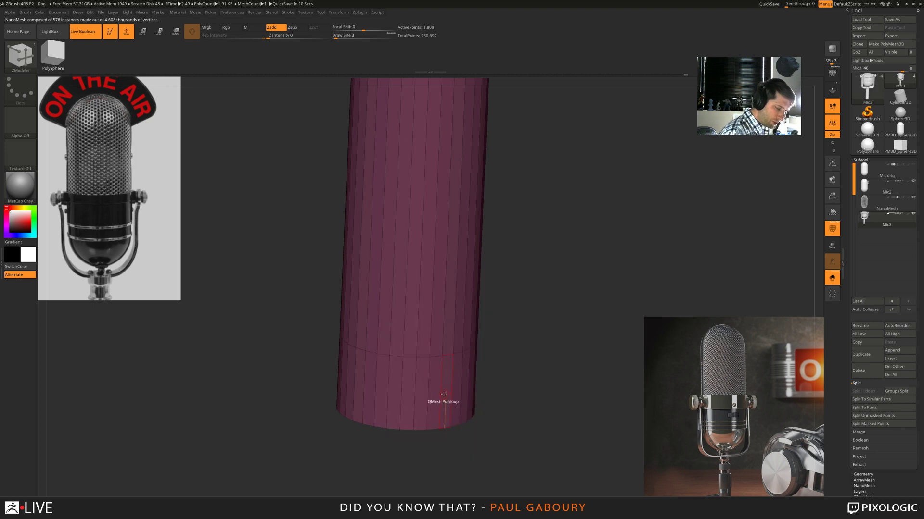
{"action": "left_click_drag", "start_coordinate": [444, 391], "coordinate": [638, 441]}
{"action": "right_click_drag", "start_coordinate": [638, 441], "coordinate": [484, 398], "text": "ctrl"}
{"action": "right_click_drag", "start_coordinate": [596, 439], "coordinate": [505, 419], "text": "ctrl"}
{"action": "right_click_drag", "start_coordinate": [479, 383], "coordinate": [468, 409], "text": "ctrl"}
{"action": "left_click_drag", "start_coordinate": [467, 408], "coordinate": [503, 420]}
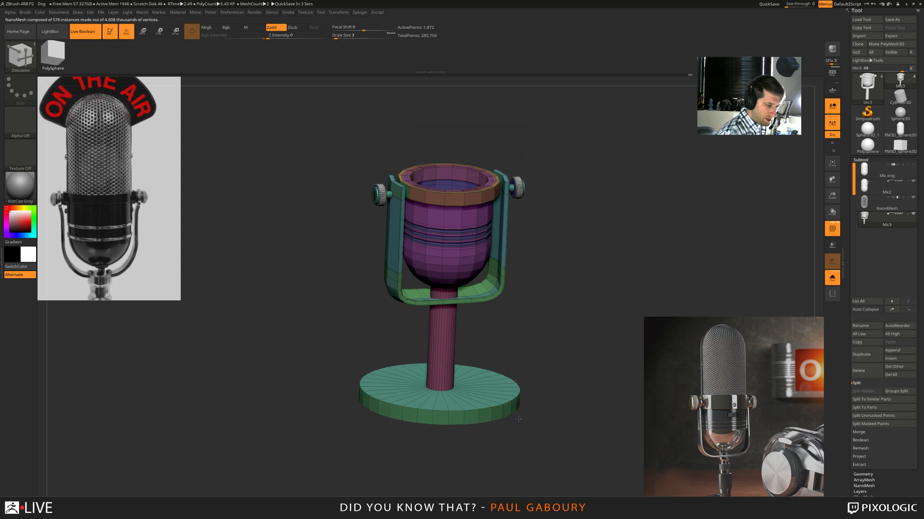
{"action": "right_click_drag", "start_coordinate": [485, 414], "coordinate": [480, 437], "text": "ctrl"}
{"action": "right_click_drag", "start_coordinate": [430, 398], "coordinate": [440, 405], "text": "ctrl"}
{"action": "right_click_drag", "start_coordinate": [440, 405], "coordinate": [448, 413]}
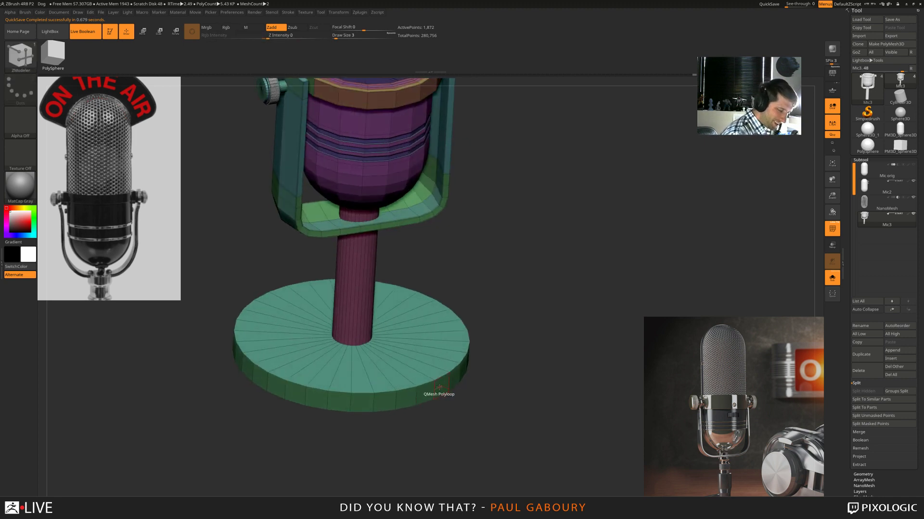
{"action": "key", "text": "ctrl+z"}
{"action": "key", "text": "ctrl+shift+z"}
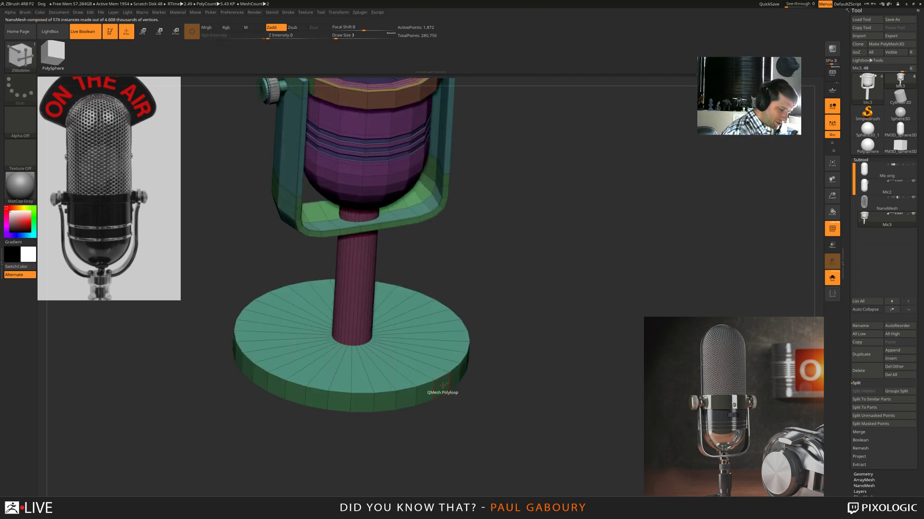
- Slide the upper outer edge loop of the round base downward with the ZModeler Slide edge action to thin its rim
{"action": "left_click_drag", "start_coordinate": [444, 387], "coordinate": [437, 391]}
{"action": "right_click_drag", "start_coordinate": [436, 391], "coordinate": [443, 401], "text": "ctrl"}
{"action": "left_click_drag", "start_coordinate": [463, 443], "coordinate": [468, 407]}
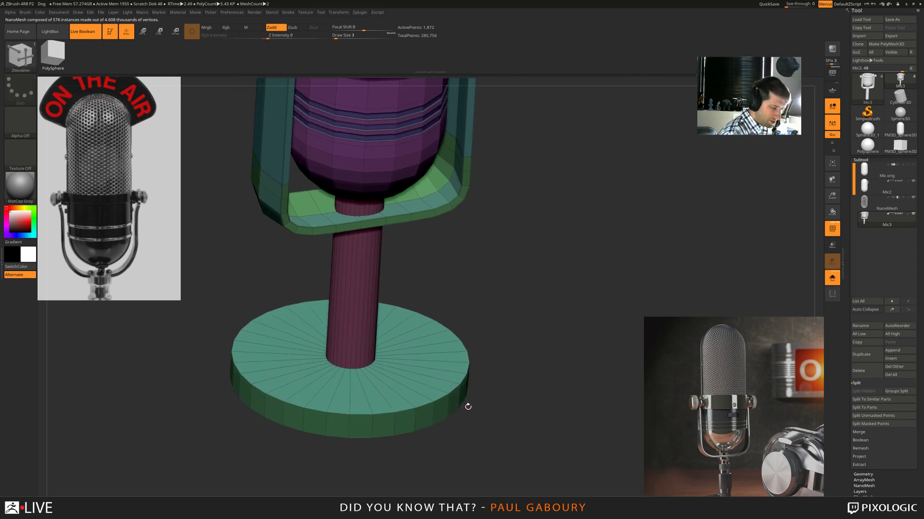
{"action": "key", "text": "space"}
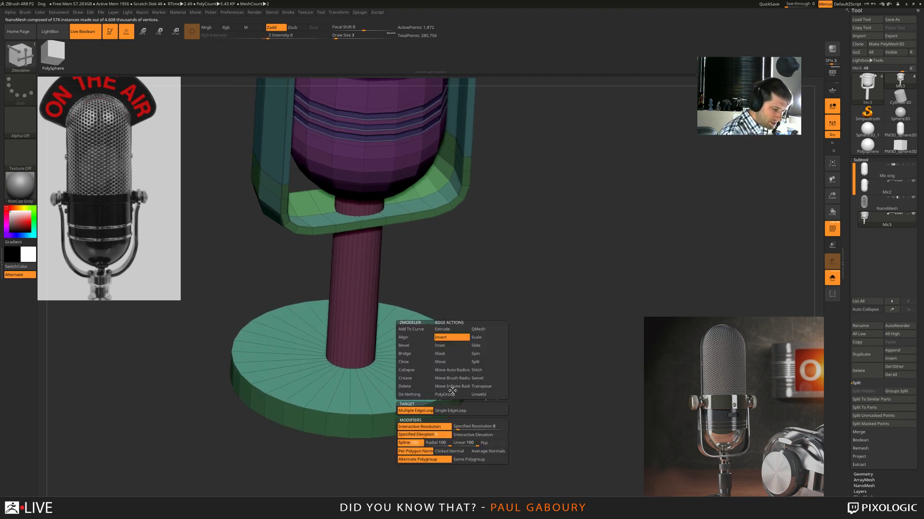
{"action": "left_click", "coordinate": [485, 346]}
{"action": "left_click_drag", "start_coordinate": [456, 398], "coordinate": [456, 401]}
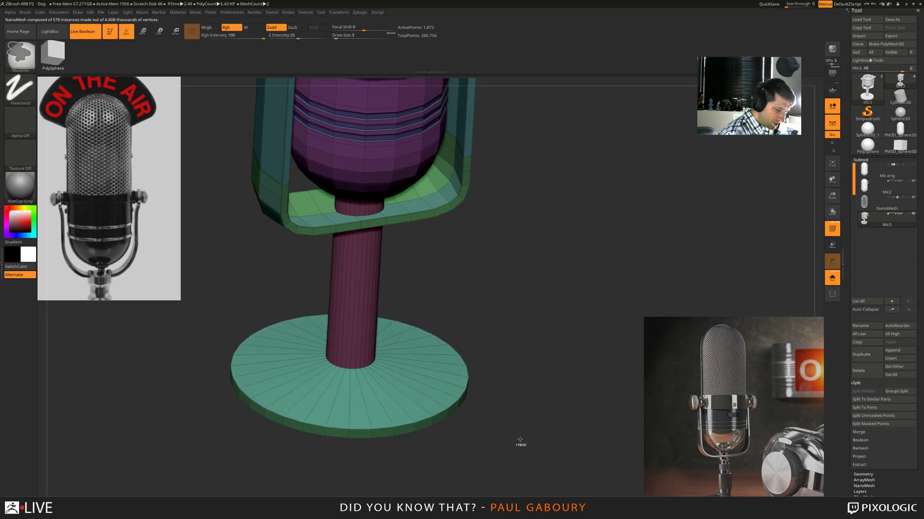
- Extrude the underside of the round base downward with ZModeler QMesh on a Flat Island target to thicken the base
{"action": "left_click_drag", "start_coordinate": [520, 441], "coordinate": [498, 423], "text": "shift"}
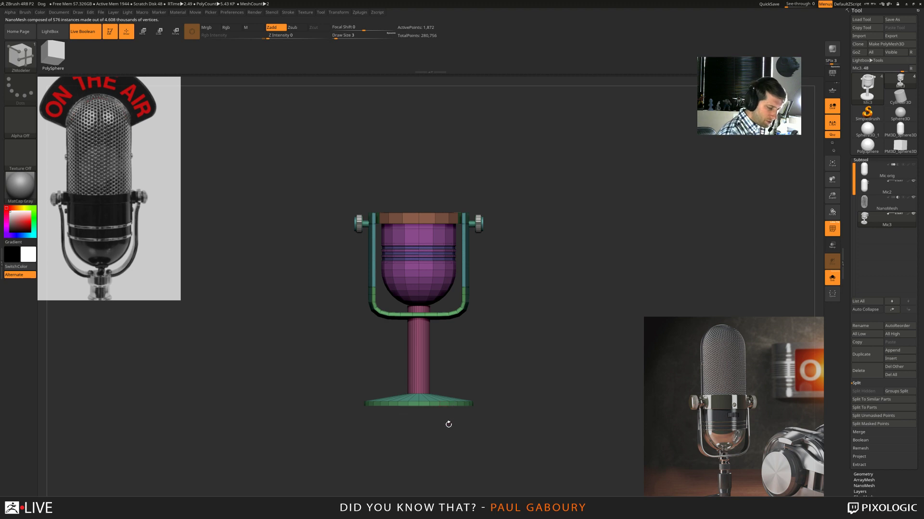
{"action": "mouse_move", "coordinate": [448, 424]}
{"action": "left_mouse_down"}
{"action": "mouse_move", "coordinate": [435, 424]}
{"action": "mouse_move", "coordinate": [435, 407]}
{"action": "left_mouse_up"}
{"action": "key", "text": "ctrl"}
{"action": "key", "text": "space"}
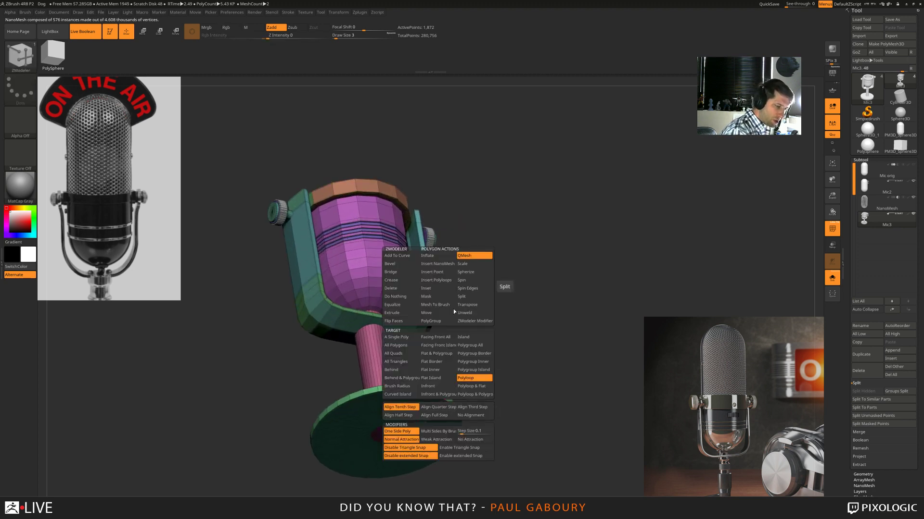
{"action": "left_click", "coordinate": [435, 378]}
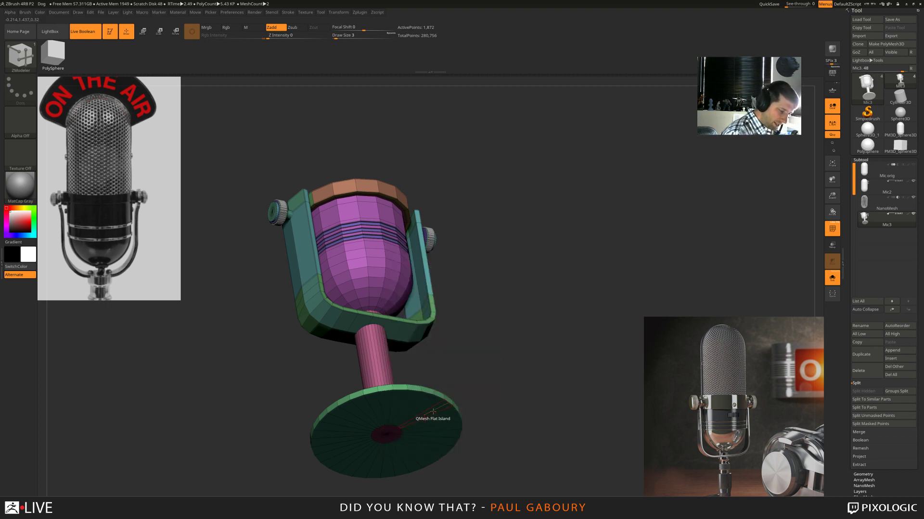
{"action": "left_click_drag", "start_coordinate": [435, 414], "coordinate": [436, 422]}
{"action": "right_click_drag", "start_coordinate": [437, 421], "coordinate": [503, 427], "text": "ctrl"}
{"action": "left_click_drag", "start_coordinate": [502, 426], "coordinate": [503, 430], "text": "shift"}
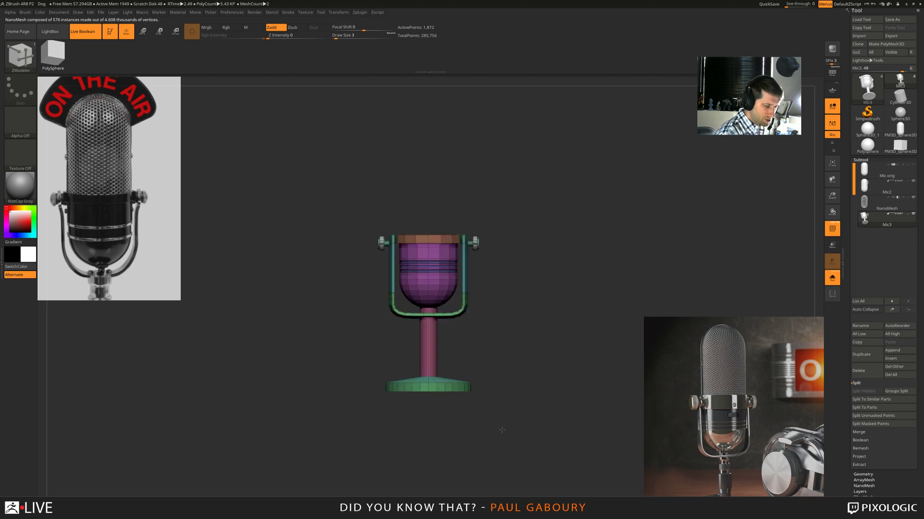
{"action": "right_click_drag", "start_coordinate": [503, 430], "coordinate": [510, 438], "text": "ctrl"}
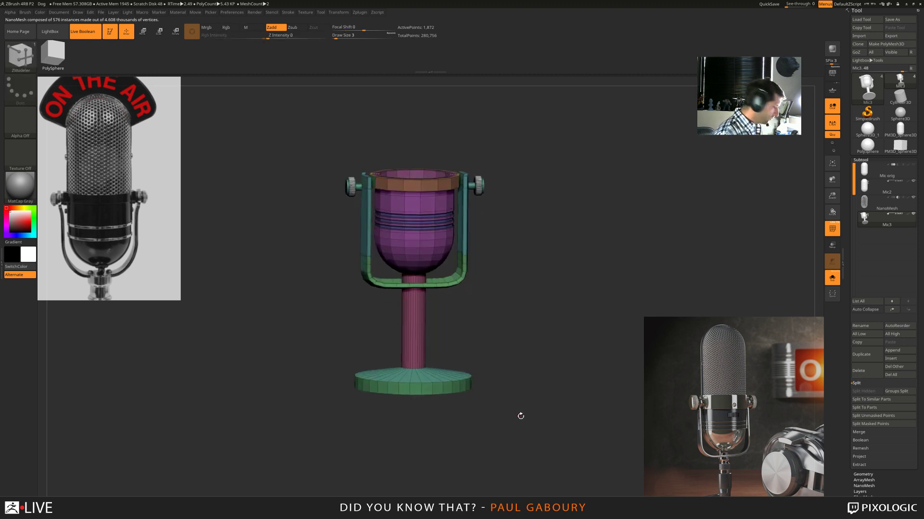
- Preview the stand with dynamic subdivision and no polyframe, and crease its hard edges at a tolerance of 45
{"action": "key", "text": "d"}
{"action": "key", "text": "shift+f"}
{"action": "left_click_drag", "start_coordinate": [520, 416], "coordinate": [509, 430]}
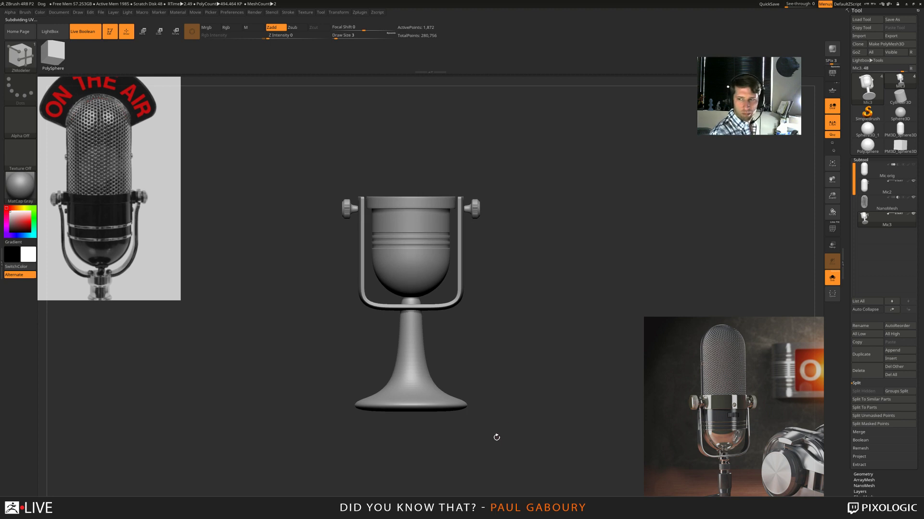
{"action": "left_click", "coordinate": [864, 474]}
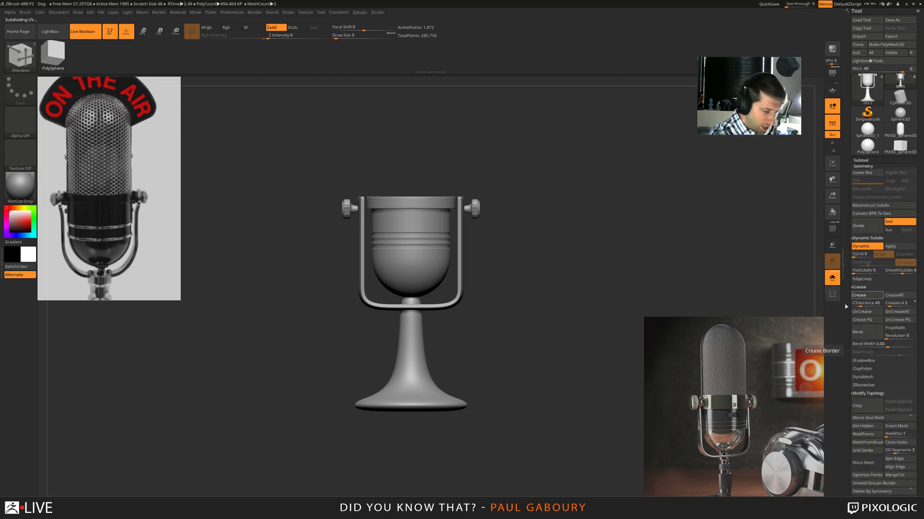
{"action": "left_click", "coordinate": [858, 296]}
{"action": "mouse_move", "coordinate": [484, 404]}
{"action": "left_mouse_down"}
{"action": "mouse_move", "coordinate": [500, 418]}
{"action": "mouse_move", "coordinate": [491, 423]}
{"action": "mouse_move", "coordinate": [494, 397]}
{"action": "left_mouse_up"}
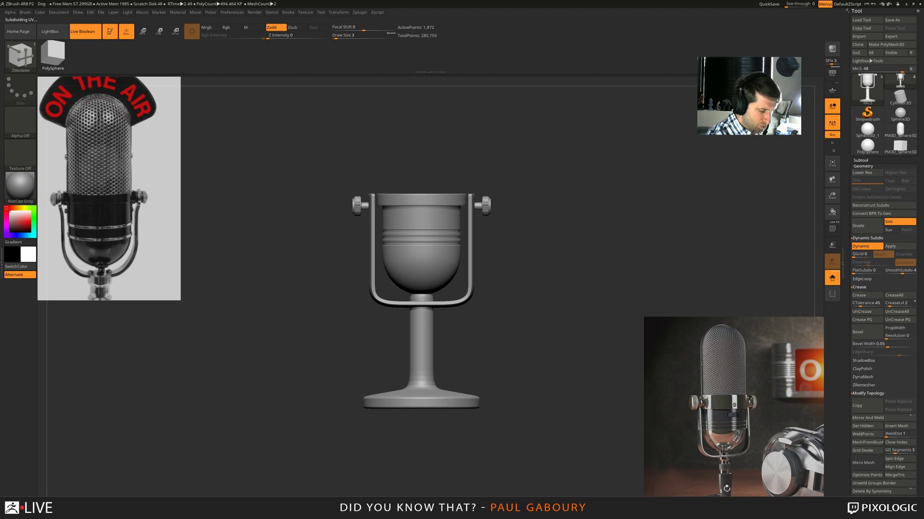
{"action": "mouse_move", "coordinate": [535, 433]}
{"action": "right_mouse_down", "text": "alt"}
{"action": "mouse_move", "coordinate": [497, 396]}
{"action": "mouse_move", "coordinate": [486, 420]}
{"action": "mouse_move", "coordinate": [505, 398]}
{"action": "right_mouse_up", "text": "alt"}
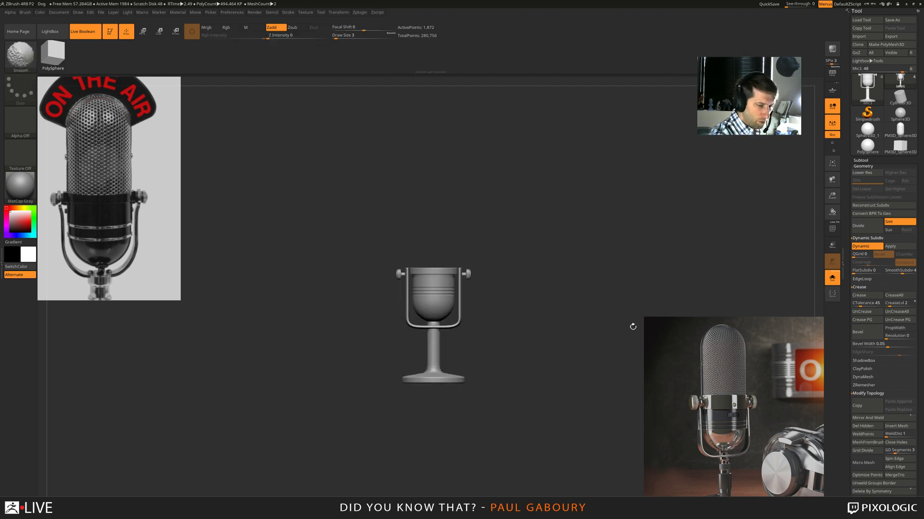
- Turn off Solo mode to show the grille together with the stand, and activate the ZModeler brush
{"action": "left_click", "coordinate": [832, 279]}
{"action": "right_click_drag", "start_coordinate": [577, 367], "coordinate": [535, 374], "text": "alt"}
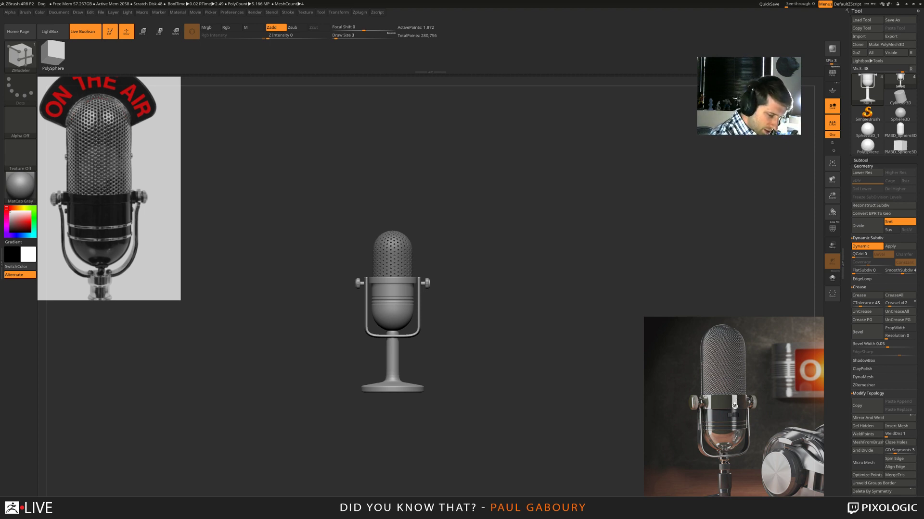
{"action": "right_click_drag", "start_coordinate": [495, 360], "coordinate": [498, 388], "text": "alt"}
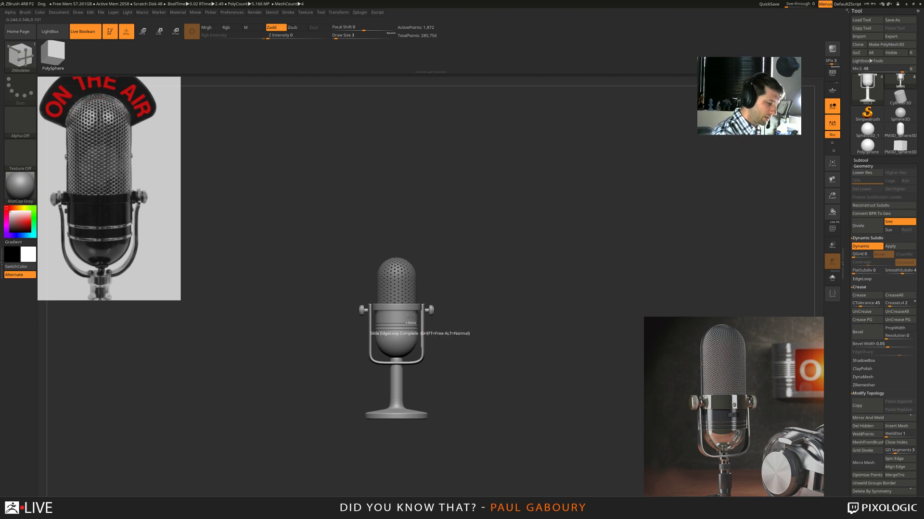
{"action": "right_click_drag", "start_coordinate": [421, 331], "coordinate": [443, 358], "text": "ctrl"}
{"action": "right_click_drag", "start_coordinate": [443, 359], "coordinate": [445, 374], "text": "alt"}
{"action": "key", "text": "b"}
{"action": "key", "text": "z"}
{"action": "key", "text": "m"}
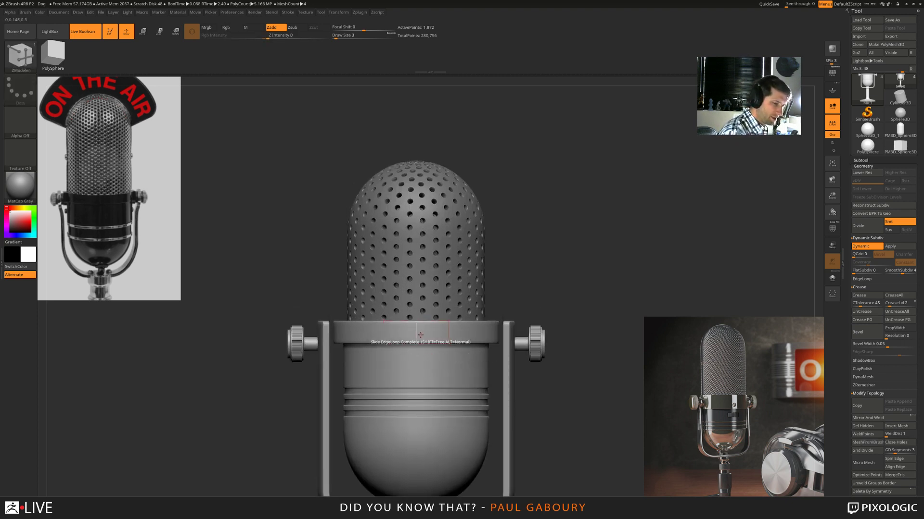
- Rename the active subtool containing the housing and stand as Bottom
{"action": "left_click", "coordinate": [861, 161]}
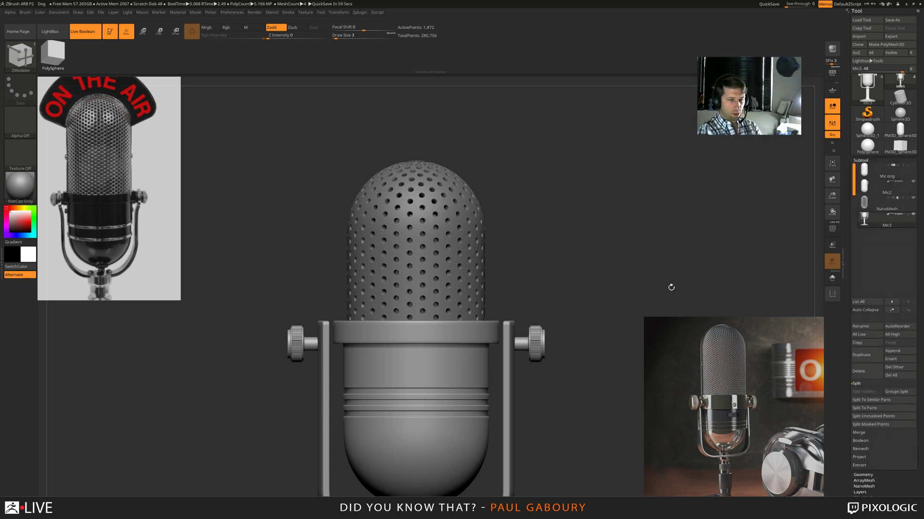
{"action": "left_click", "coordinate": [865, 326]}
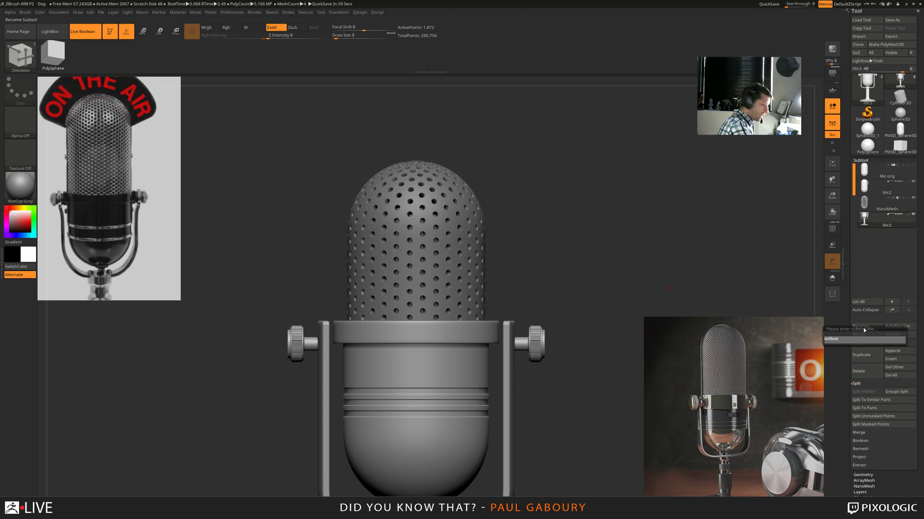
{"action": "key", "text": "Return"}
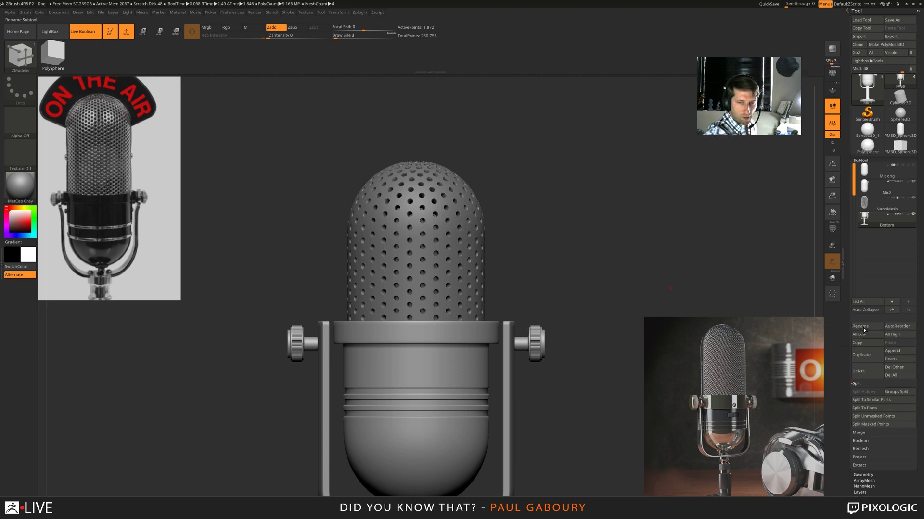
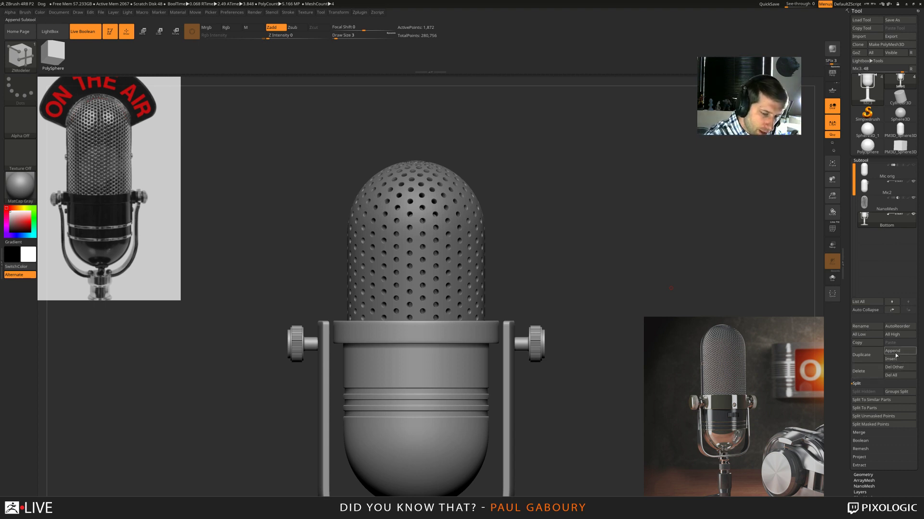
- Append a 3D cube as a new subtool and scale it down until it is hidden inside the microphone
{"action": "left_click", "coordinate": [894, 352]}
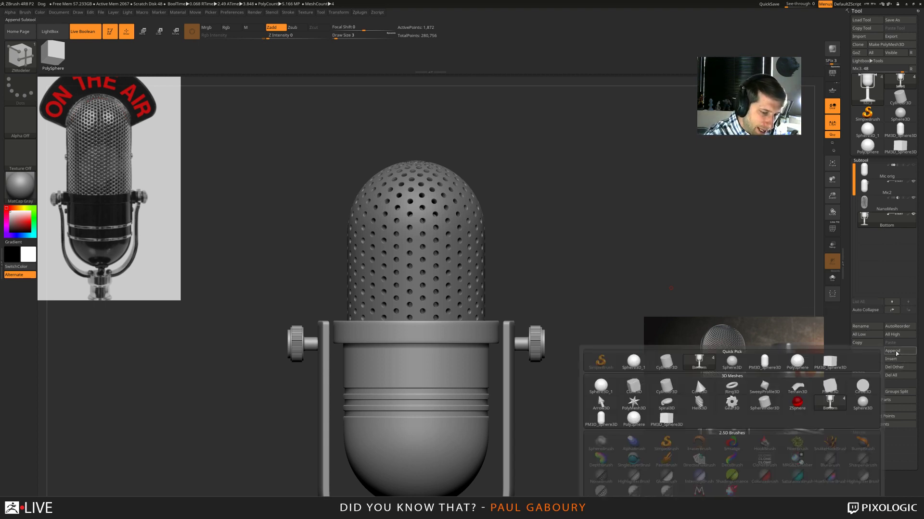
{"action": "left_click", "coordinate": [633, 387]}
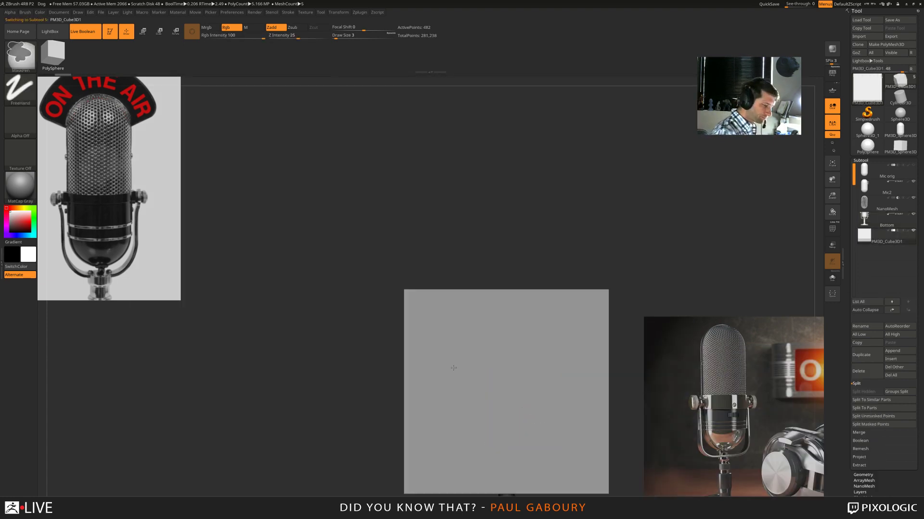
{"action": "mouse_move", "coordinate": [453, 368]}
{"action": "right_mouse_down", "text": "ctrl"}
{"action": "mouse_move", "coordinate": [612, 437]}
{"action": "mouse_move", "coordinate": [561, 419]}
{"action": "right_mouse_up", "text": "ctrl"}
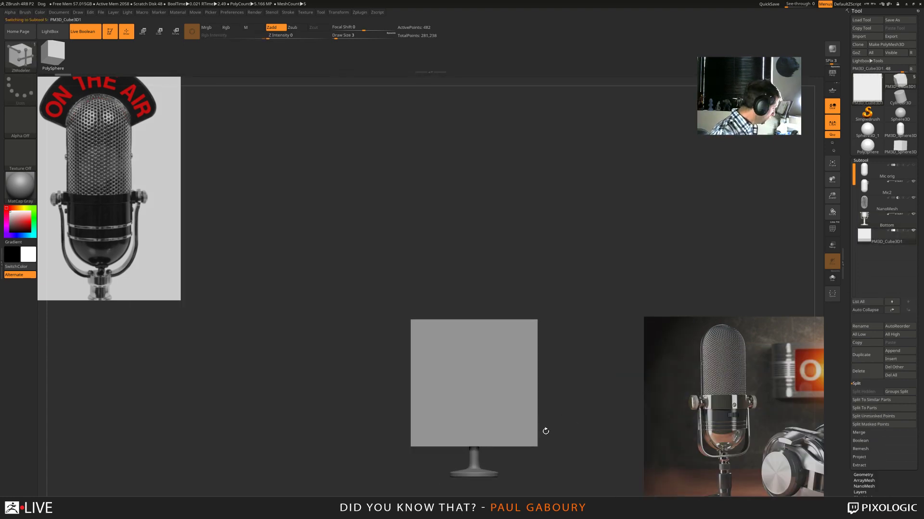
{"action": "key", "text": "w"}
{"action": "left_click_drag", "start_coordinate": [474, 383], "coordinate": [424, 324]}
{"action": "mouse_move", "coordinate": [539, 400]}
{"action": "right_mouse_down"}
{"action": "mouse_move", "coordinate": [553, 428]}
{"action": "mouse_move", "coordinate": [543, 381]}
{"action": "right_mouse_up"}
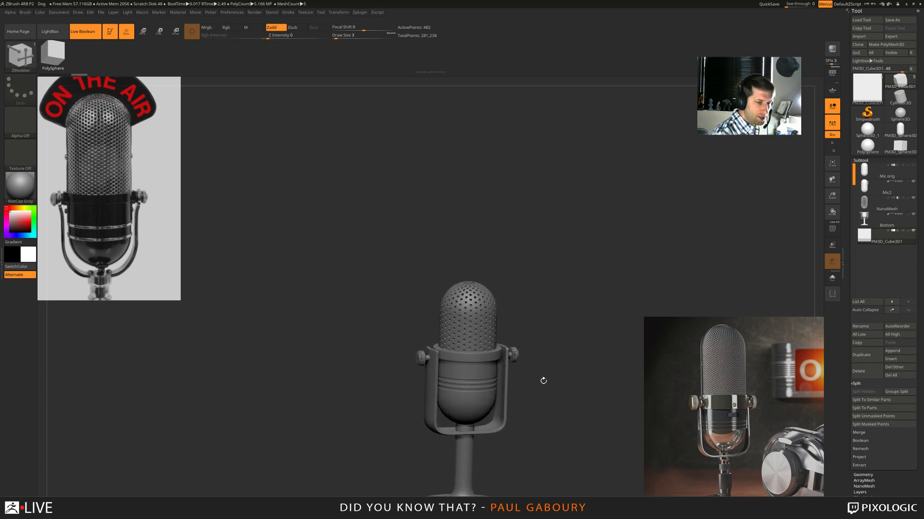
- Rename the appended cube subtool as Screws
{"action": "left_click", "coordinate": [861, 326]}
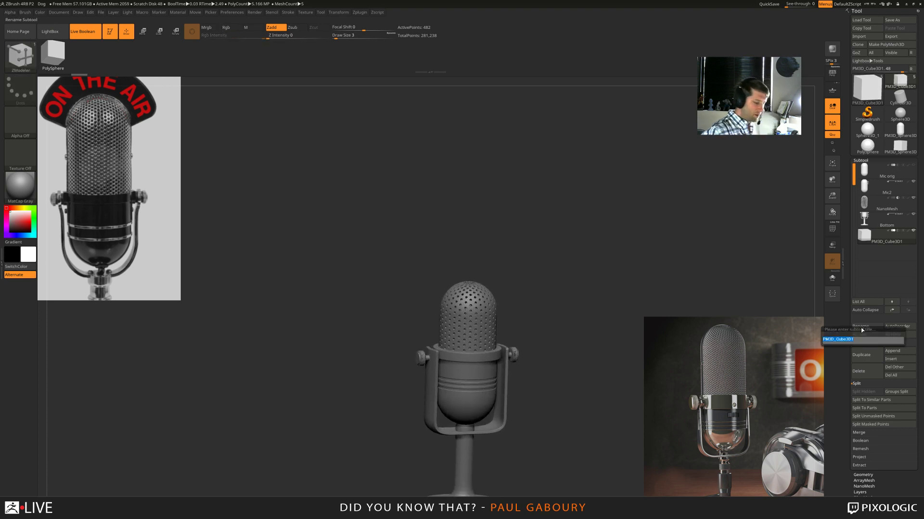
{"action": "type", "text": "screws"}
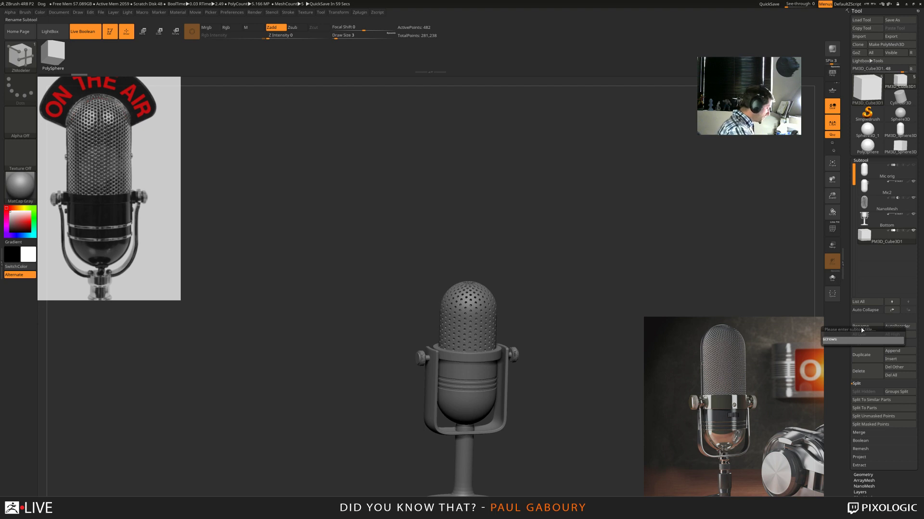
{"action": "key", "text": "Return"}
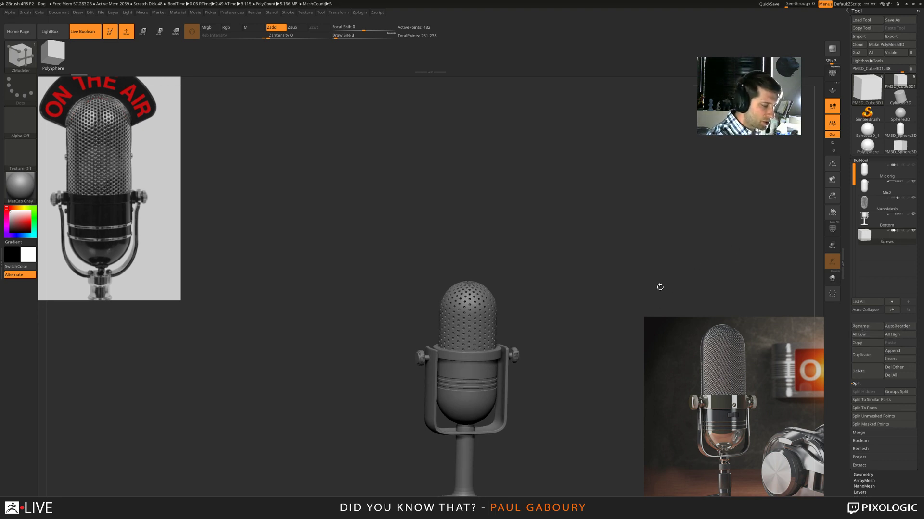
{"action": "left_click_drag", "start_coordinate": [660, 287], "coordinate": [546, 350]}
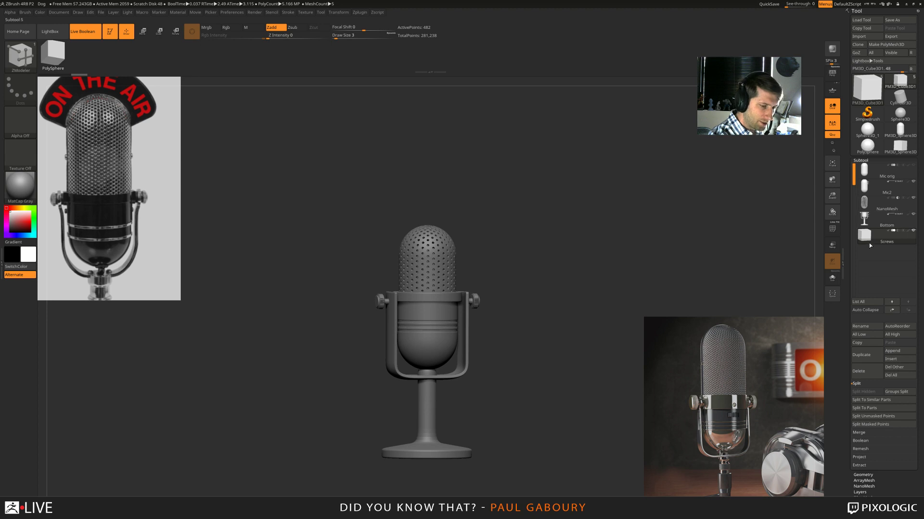
- With the Screws subtool active, toggle the X-axis option in the symmetry settings
{"action": "mouse_move", "coordinate": [871, 217]}
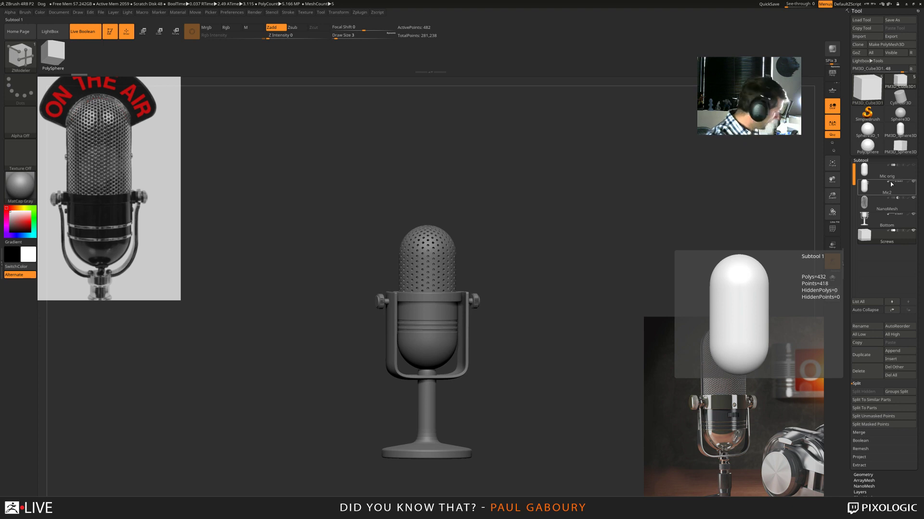
{"action": "key", "text": "shift+m"}
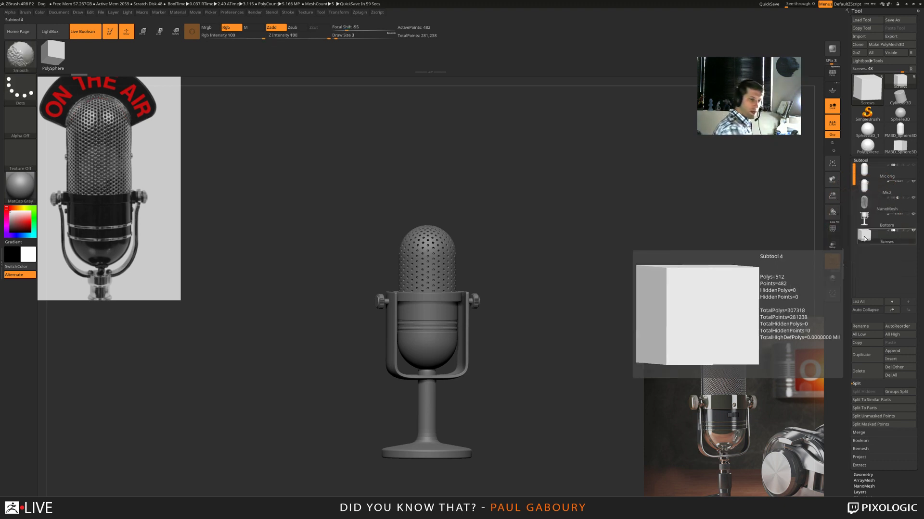
{"action": "mouse_move", "coordinate": [519, 332]}
{"action": "right_mouse_down", "text": "shift"}
{"action": "mouse_move", "coordinate": [458, 347]}
{"action": "mouse_move", "coordinate": [447, 380]}
{"action": "right_mouse_up", "text": "shift"}
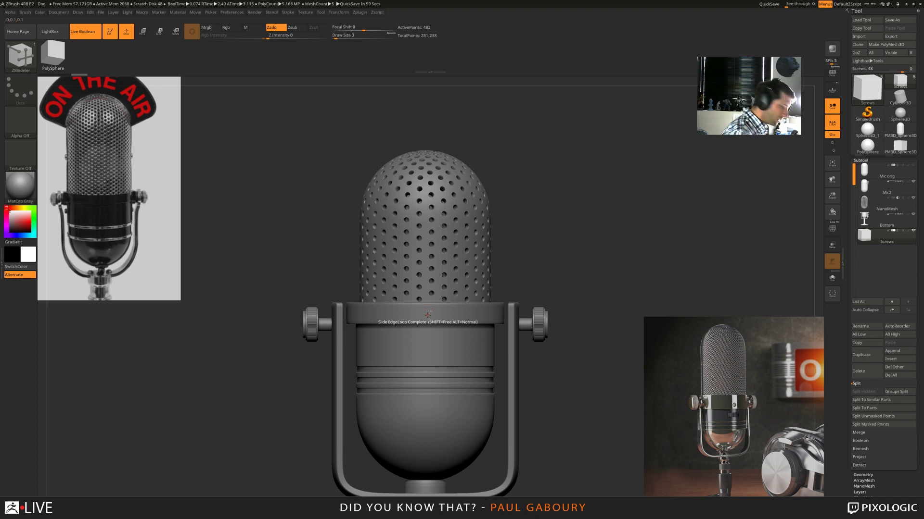
{"action": "right_click_drag", "start_coordinate": [427, 315], "coordinate": [515, 377], "text": "ctrl"}
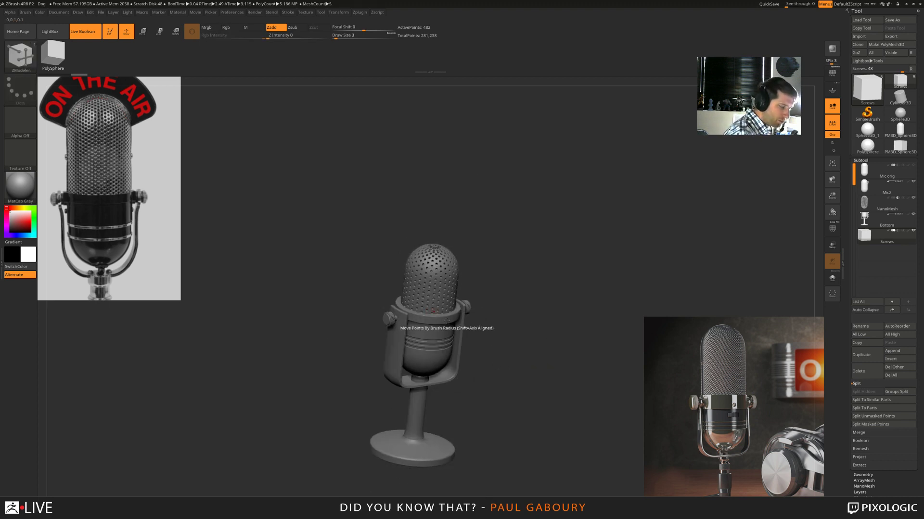
{"action": "left_click", "coordinate": [339, 13]}
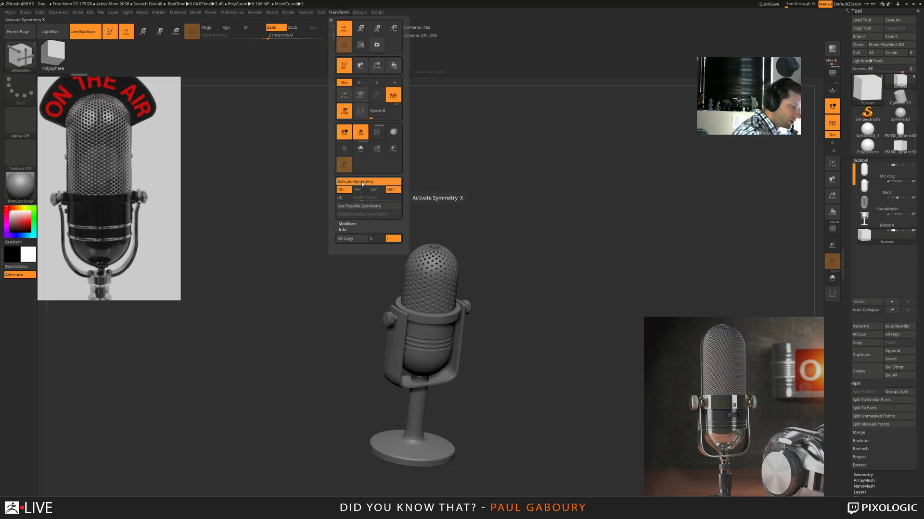
{"action": "left_click", "coordinate": [349, 190]}
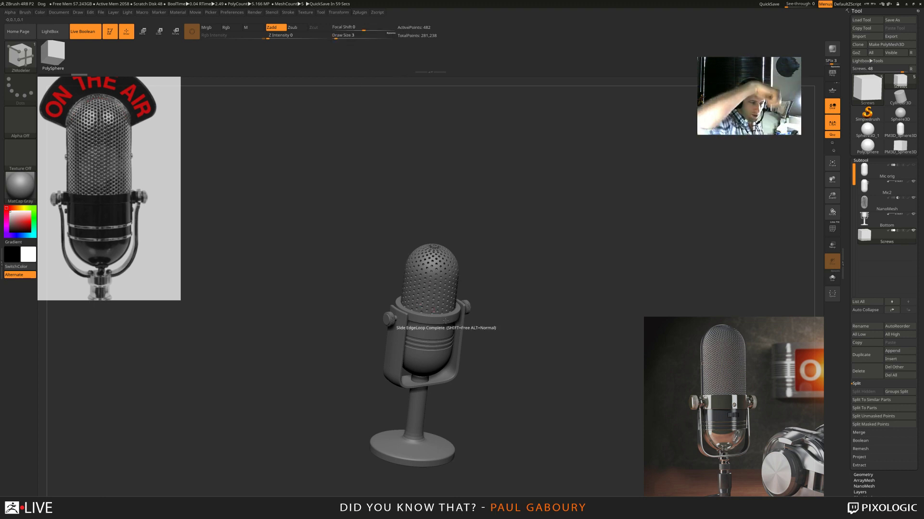
{"action": "left_click_drag", "start_coordinate": [514, 350], "coordinate": [489, 338]}
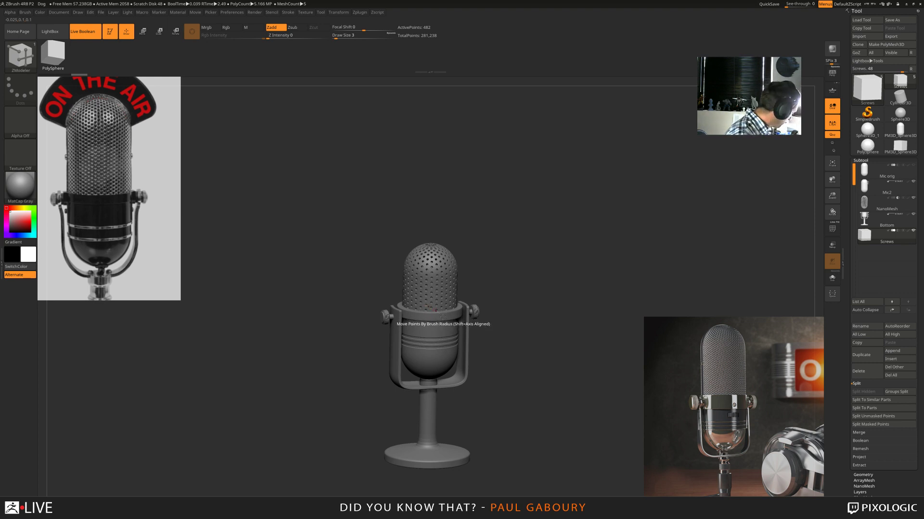
- Choose the IMM Boolean insert-mesh brush and frame the collar of the microphone housing from the front
{"action": "key", "text": "b"}
{"action": "key", "text": "i"}
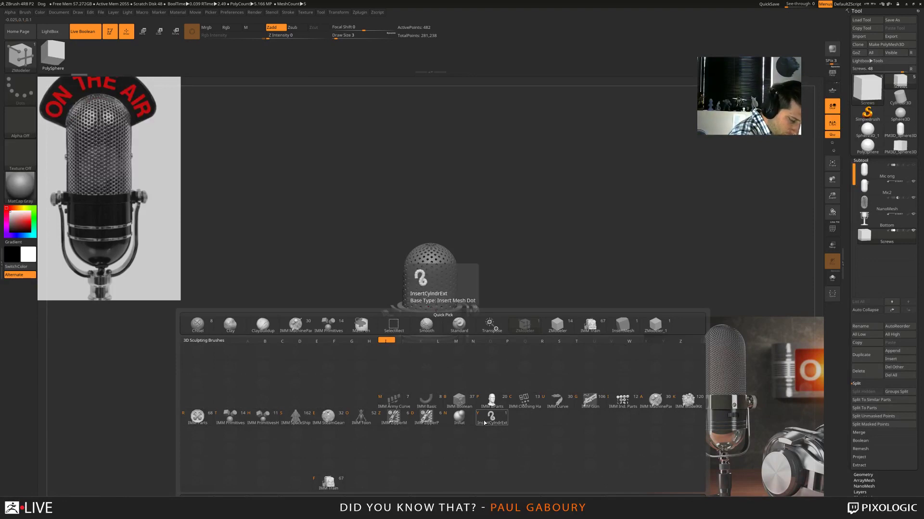
{"action": "left_click", "coordinate": [460, 403]}
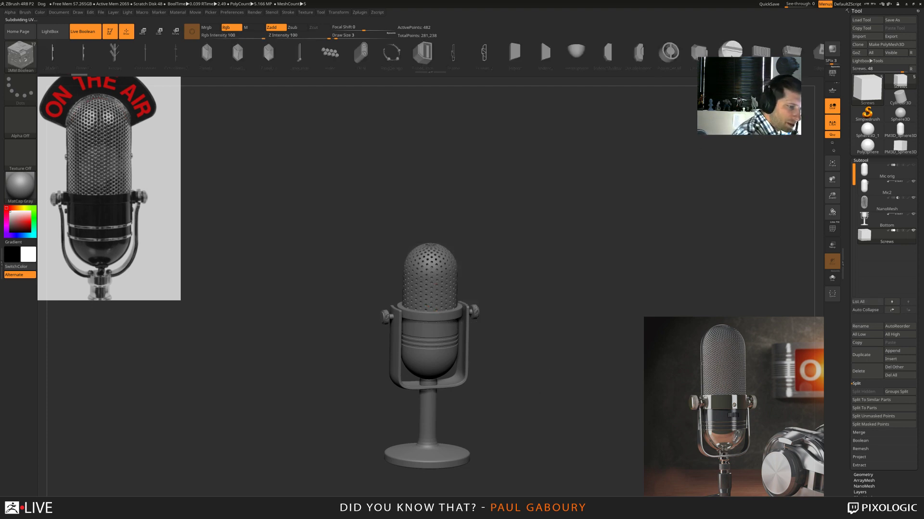
{"action": "right_click_drag", "start_coordinate": [554, 377], "coordinate": [552, 369], "text": "shift"}
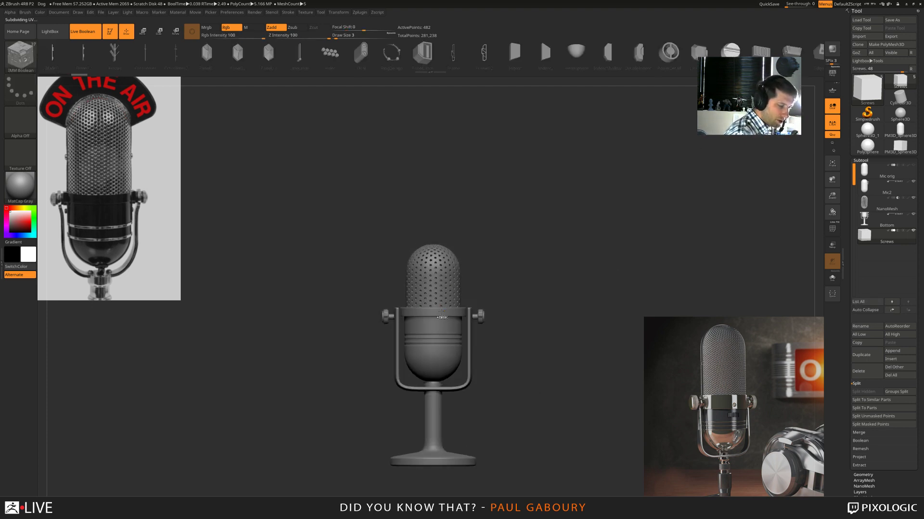
{"action": "right_click_drag", "start_coordinate": [448, 289], "coordinate": [566, 352], "text": "ctrl"}
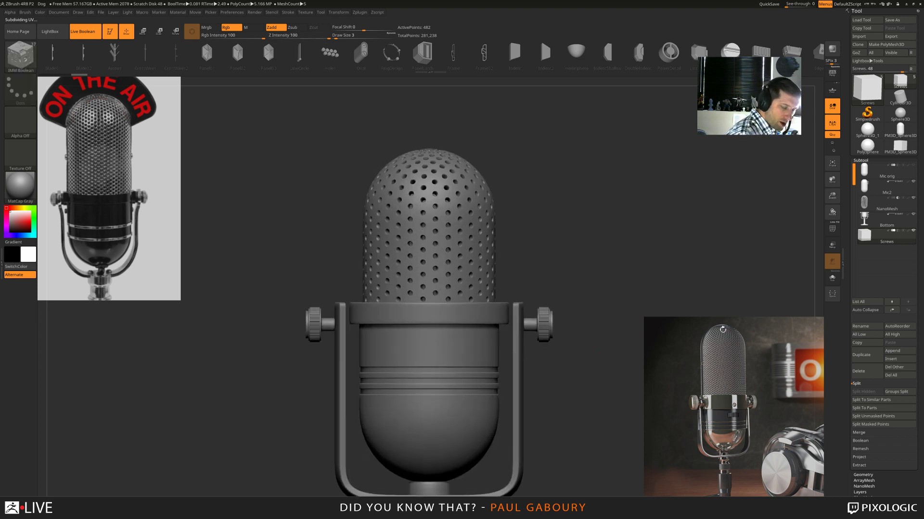
- Insert a slotted screw head on the front of the microphone's collar and set the Screws subtool to Boolean subtraction
{"action": "left_click_drag", "start_coordinate": [435, 318], "coordinate": [434, 322]}
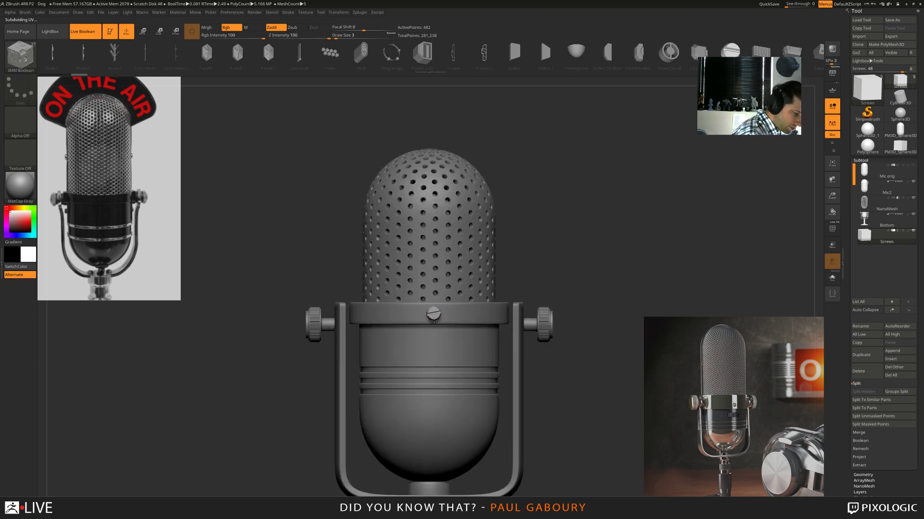
{"action": "right_click_drag", "start_coordinate": [535, 388], "coordinate": [551, 382]}
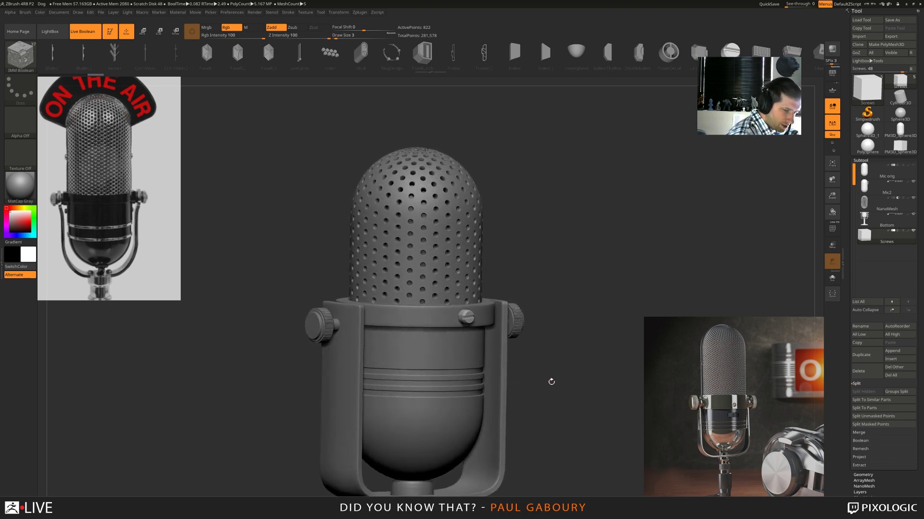
{"action": "left_click", "coordinate": [899, 233]}
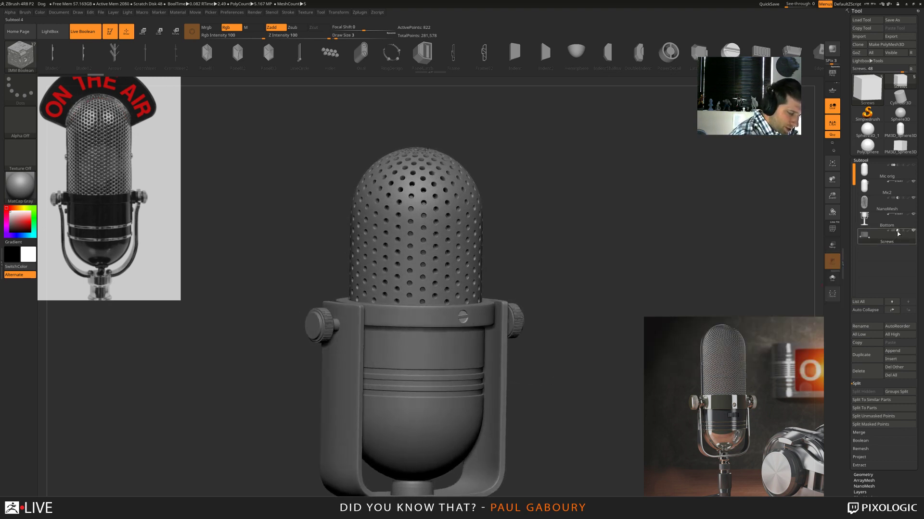
- Adjust the screw cutter's position along its depth so it cuts a slotted recess into the collar's front face
{"action": "right_click_drag", "start_coordinate": [545, 408], "coordinate": [477, 327]}
{"action": "key", "text": "w"}
{"action": "left_click_drag", "start_coordinate": [471, 323], "coordinate": [469, 326]}
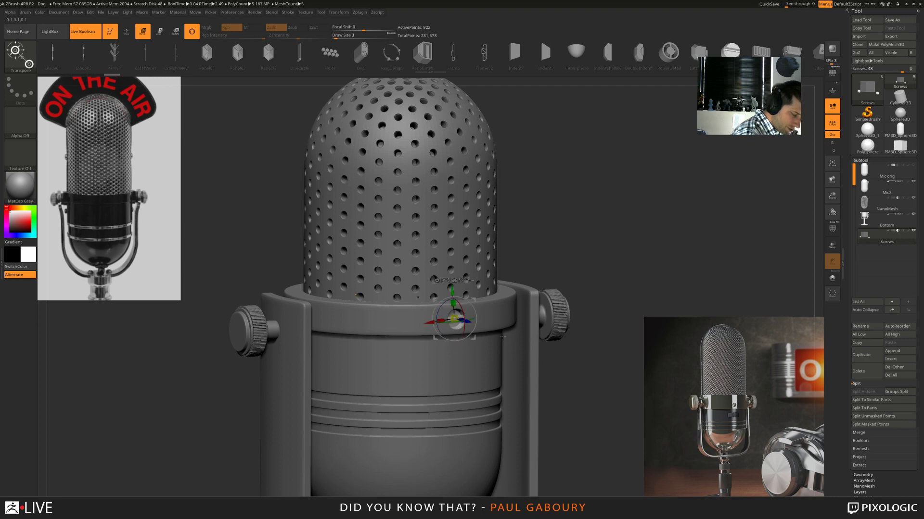
{"action": "right_click_drag", "start_coordinate": [468, 326], "coordinate": [552, 375], "text": "ctrl"}
{"action": "key", "text": "q"}
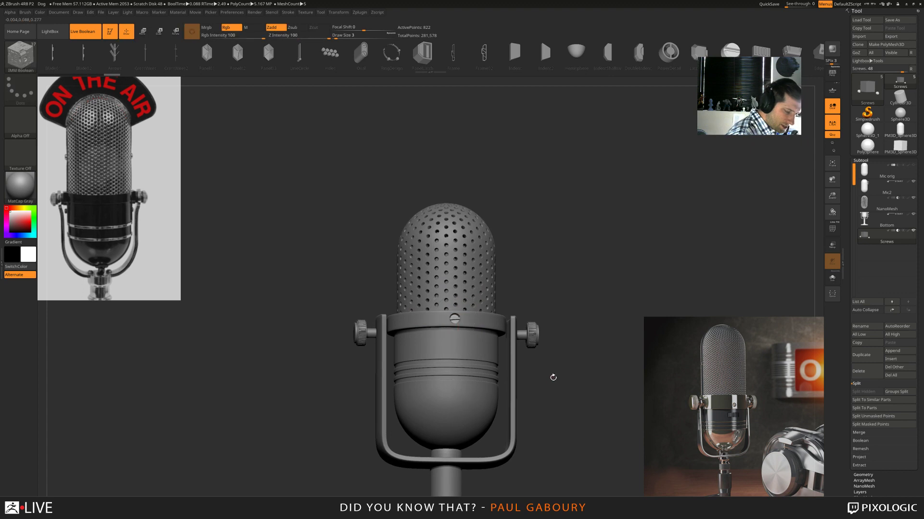
{"action": "left_click_drag", "start_coordinate": [550, 377], "coordinate": [553, 386]}
{"action": "right_click_drag", "start_coordinate": [553, 386], "coordinate": [555, 388], "text": "ctrl"}
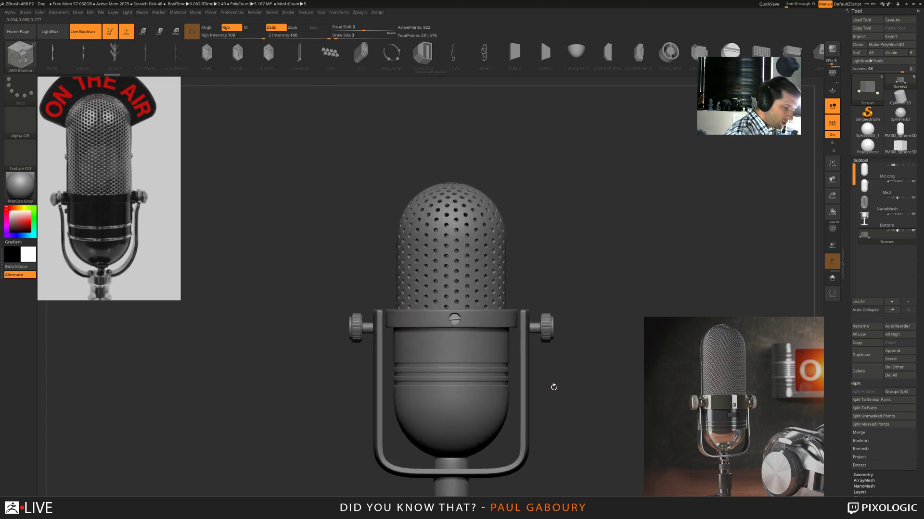
- Replace the screw cutter on the collar with the Oval mesh from the IMM Boolean set
{"action": "key", "text": "w"}
{"action": "left_click", "coordinate": [364, 55]}
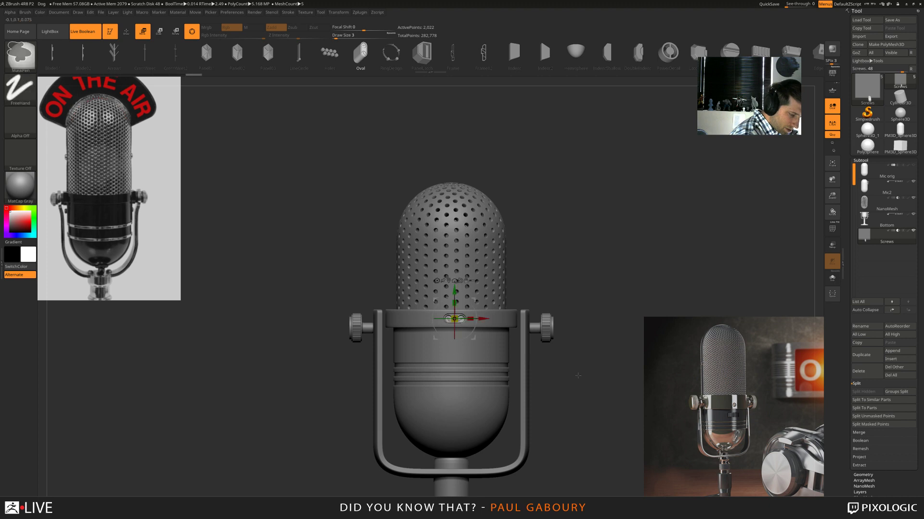
{"action": "mouse_move", "coordinate": [577, 375]}
{"action": "right_mouse_down", "text": "ctrl"}
{"action": "mouse_move", "coordinate": [552, 367]}
{"action": "mouse_move", "coordinate": [561, 373]}
{"action": "mouse_move", "coordinate": [540, 390]}
{"action": "mouse_move", "coordinate": [563, 382]}
{"action": "mouse_move", "coordinate": [555, 380]}
{"action": "mouse_move", "coordinate": [566, 421]}
{"action": "right_mouse_up", "text": "ctrl"}
{"action": "key", "text": "q"}
{"action": "right_click_drag", "start_coordinate": [566, 421], "coordinate": [565, 411]}
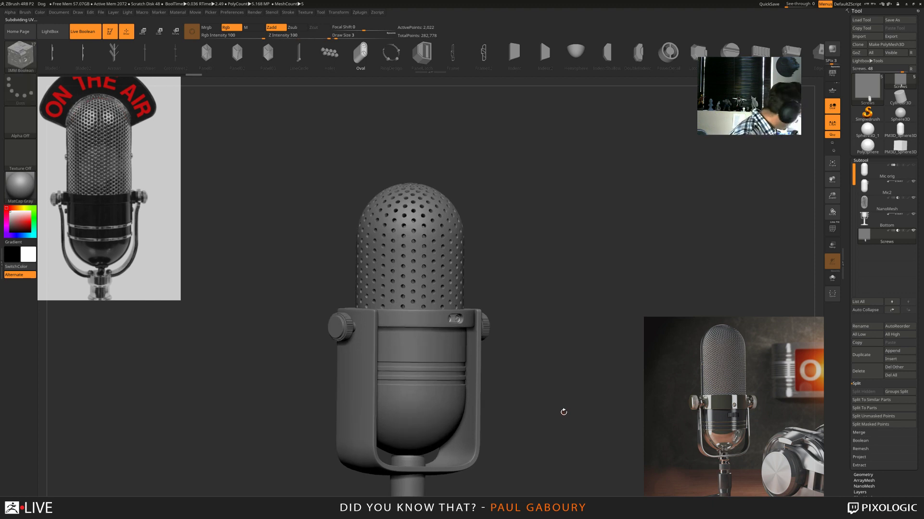
- Move the oval cutter along Z to adjust how deeply it cuts into the collar's front
{"action": "key", "text": "w"}
{"action": "right_click_drag", "start_coordinate": [493, 347], "coordinate": [496, 329]}
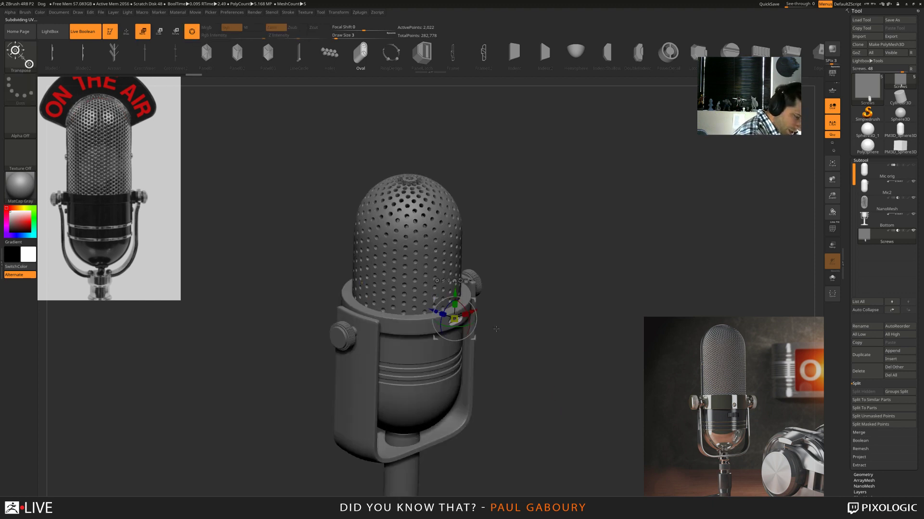
{"action": "left_click_drag", "start_coordinate": [435, 311], "coordinate": [437, 312]}
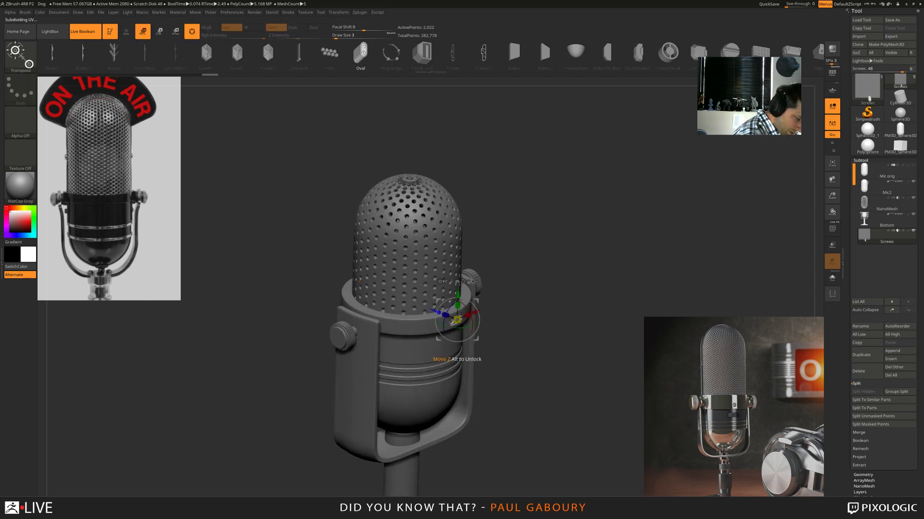
{"action": "mouse_move", "coordinate": [537, 380]}
{"action": "right_mouse_down"}
{"action": "mouse_move", "coordinate": [535, 362]}
{"action": "mouse_move", "coordinate": [544, 366]}
{"action": "right_mouse_up"}
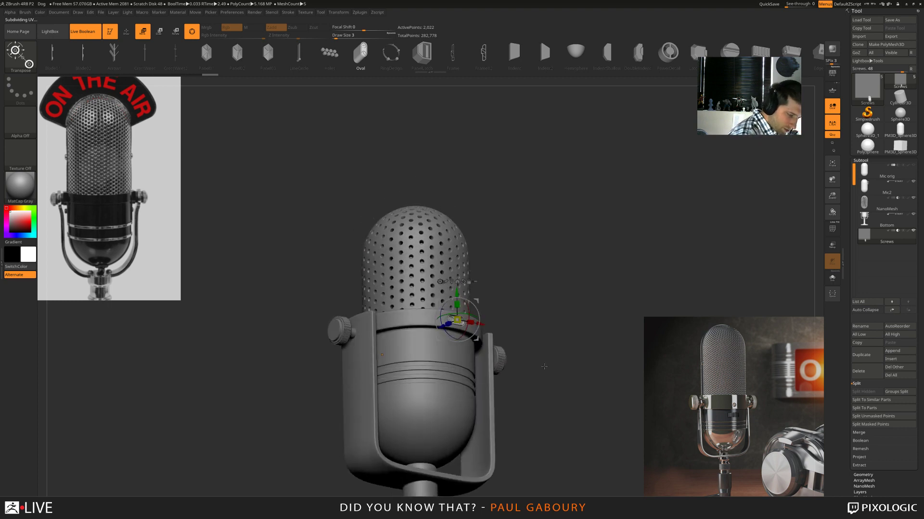
{"action": "key", "text": "q"}
{"action": "mouse_move", "coordinate": [545, 368]}
{"action": "left_mouse_down"}
{"action": "mouse_move", "coordinate": [586, 380]}
{"action": "mouse_move", "coordinate": [547, 376]}
{"action": "left_mouse_up"}
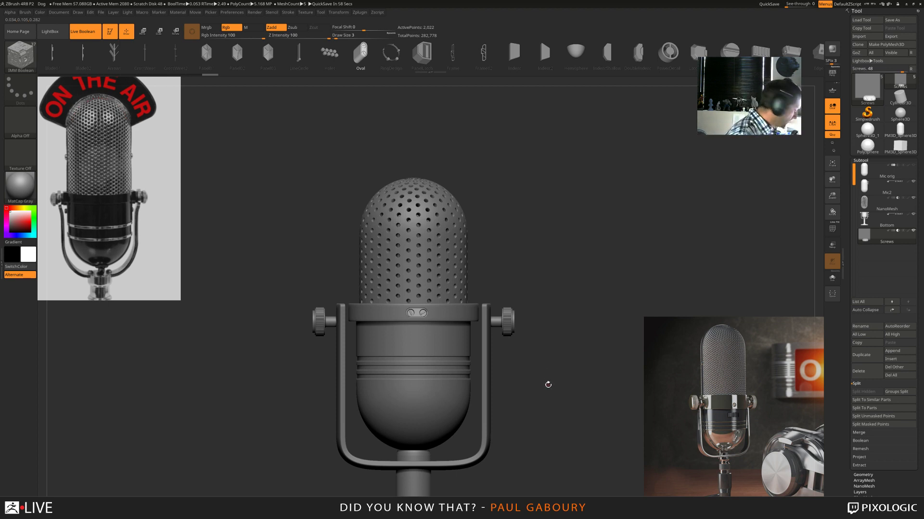
- Try other IMM Boolean shapes in place of the oval on the collar, including BallRadar, rectangular, slotted and round ones
{"action": "key", "text": "w"}
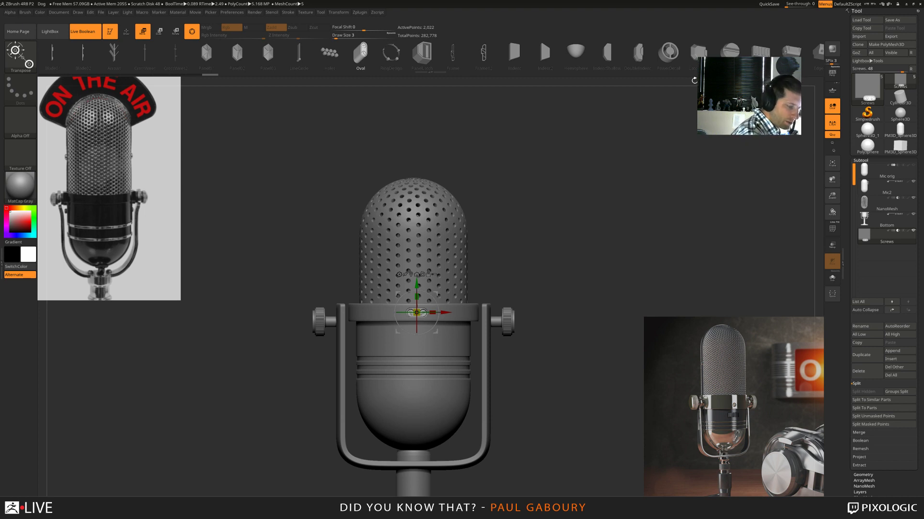
{"action": "left_click_drag", "start_coordinate": [772, 53], "coordinate": [620, 68]}
{"action": "left_click", "coordinate": [635, 65]}
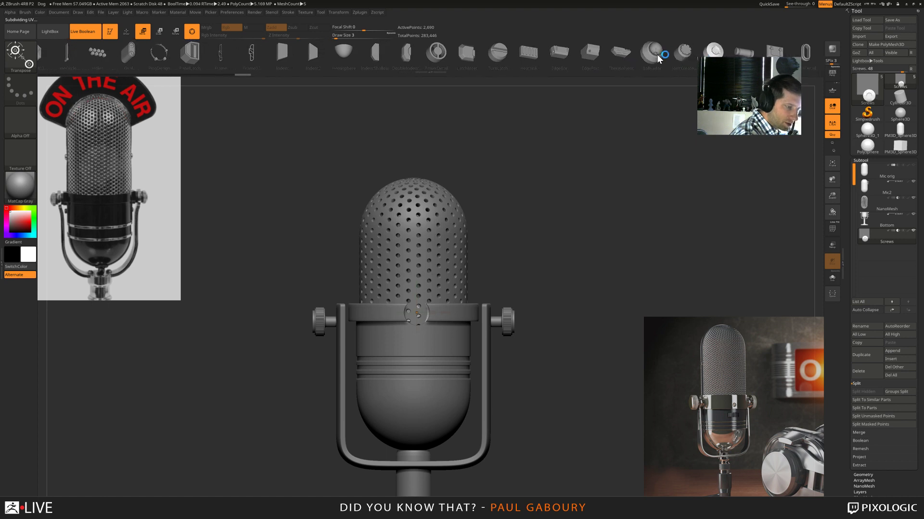
{"action": "left_click", "coordinate": [657, 60]}
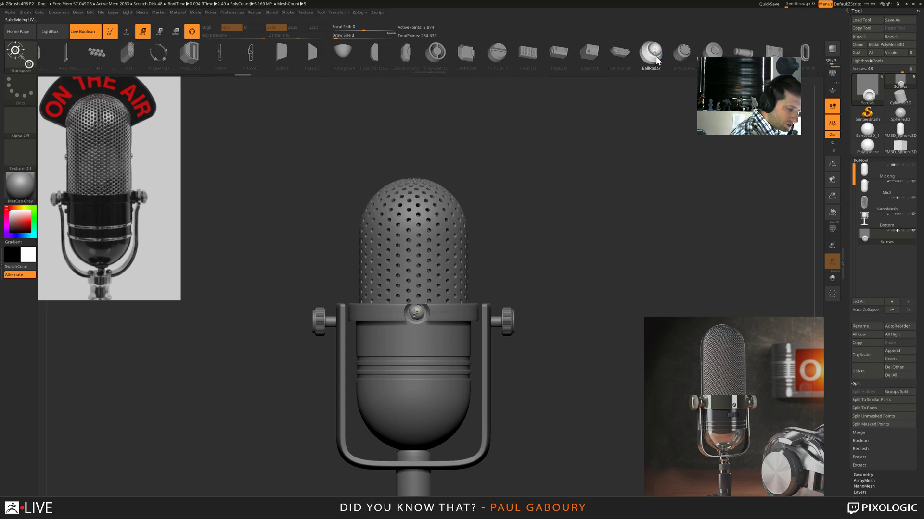
{"action": "left_click", "coordinate": [682, 55]}
{"action": "left_click", "coordinate": [715, 54]}
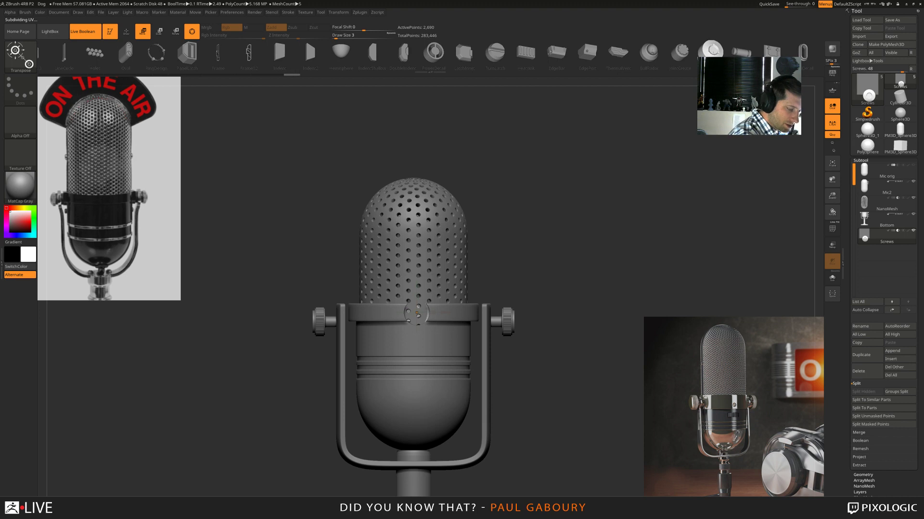
{"action": "left_click", "coordinate": [686, 57]}
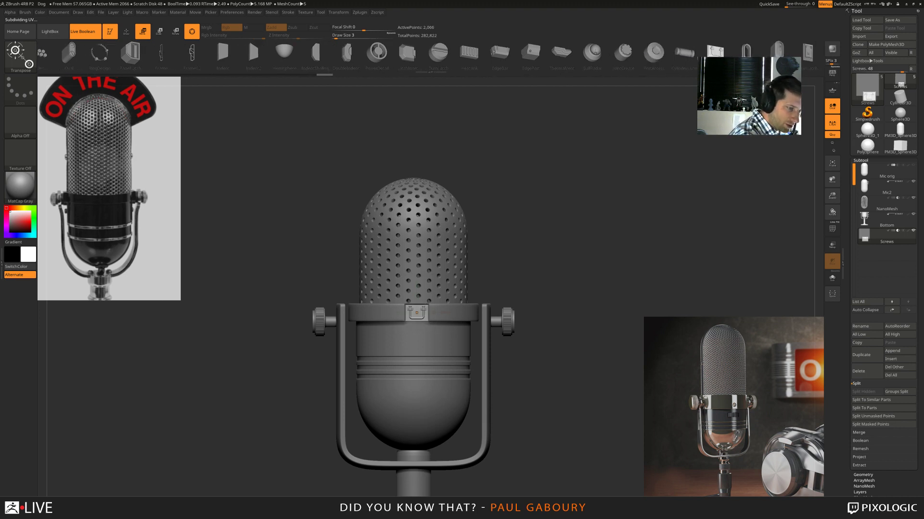
{"action": "left_click", "coordinate": [746, 51]}
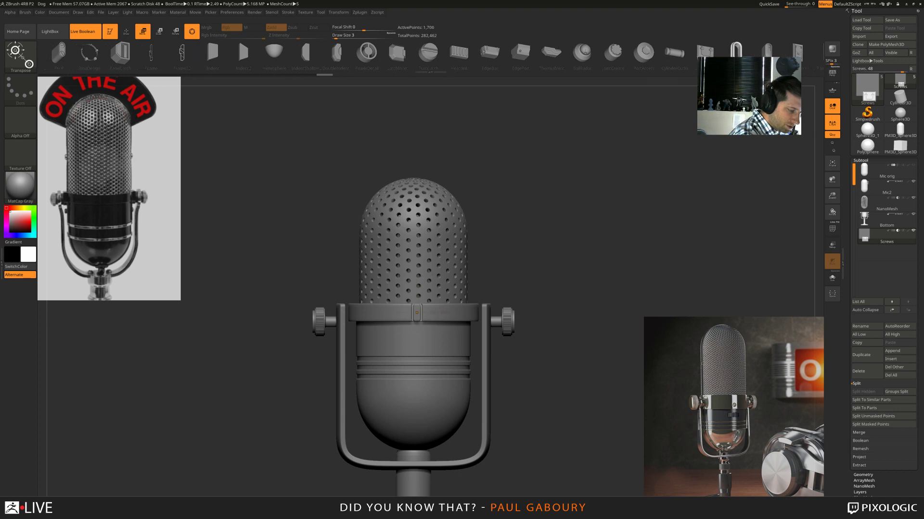
{"action": "left_click", "coordinate": [743, 50]}
{"action": "left_click", "coordinate": [738, 51]}
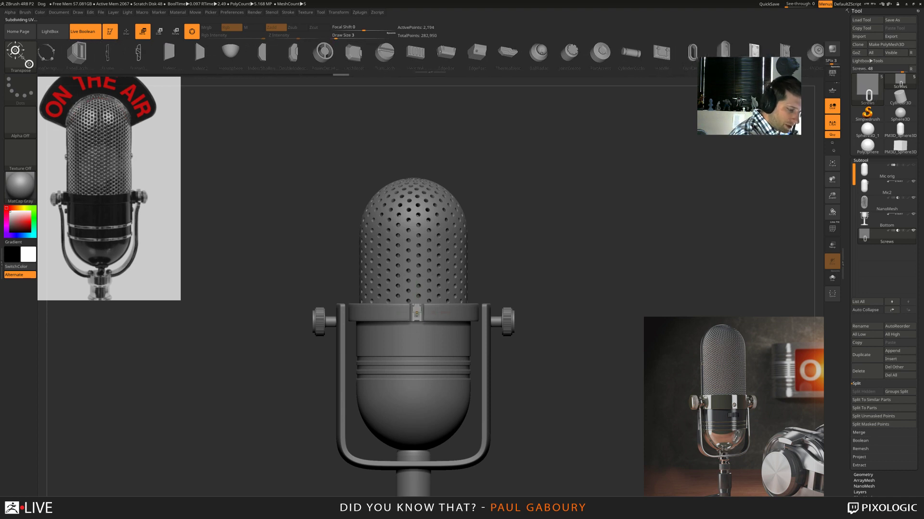
{"action": "left_click", "coordinate": [772, 51]}
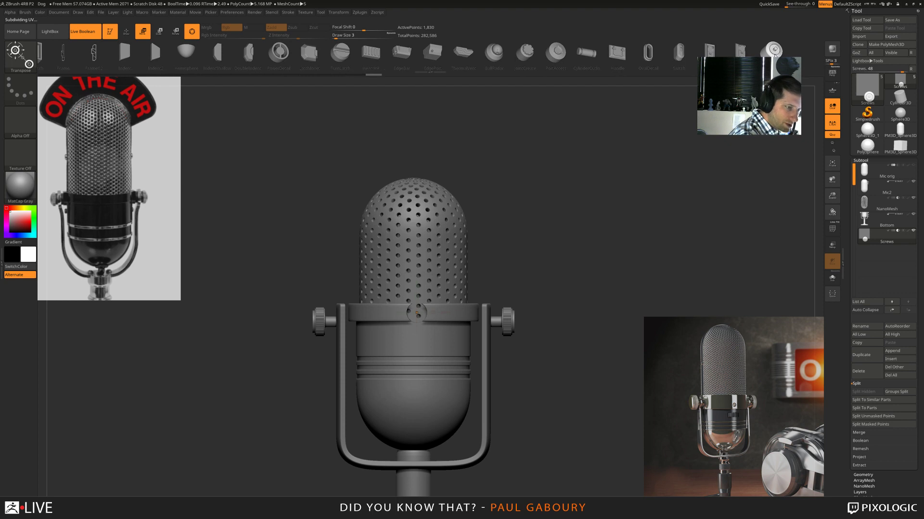
- Try to shift the round cutter along its depth axis at the front of the collar
{"action": "left_click_drag", "start_coordinate": [486, 339], "coordinate": [470, 345]}
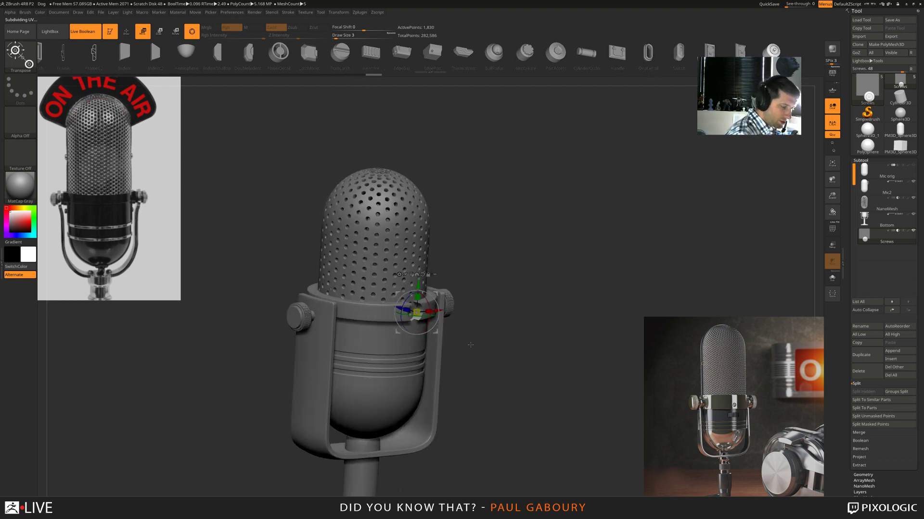
{"action": "left_click_drag", "start_coordinate": [417, 312], "coordinate": [406, 311]}
{"action": "mouse_move", "coordinate": [517, 369]}
{"action": "left_mouse_down"}
{"action": "mouse_move", "coordinate": [469, 363]}
{"action": "mouse_move", "coordinate": [495, 370]}
{"action": "mouse_move", "coordinate": [491, 379]}
{"action": "left_mouse_up"}
{"action": "key", "text": "ctrl+z"}
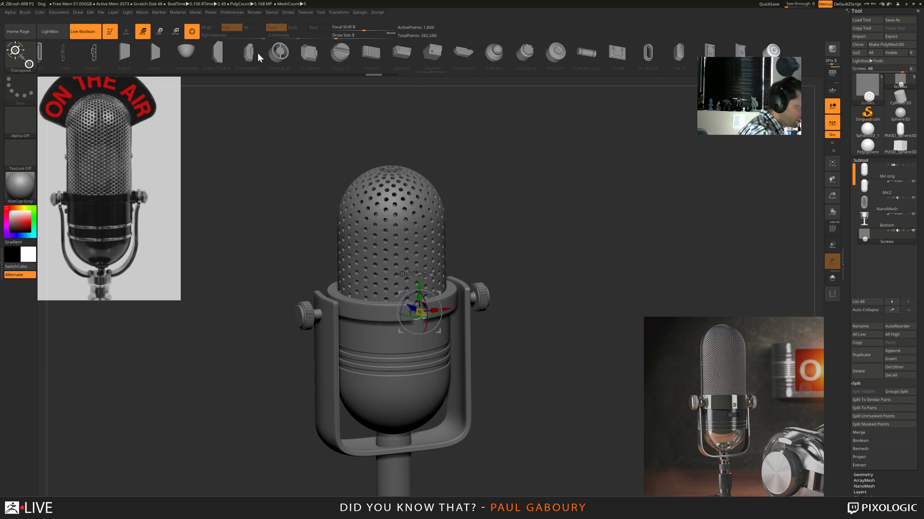
- Swap the cutter back to the Oval mesh and reposition it so it cuts into the front of the collar
{"action": "left_click", "coordinate": [125, 54]}
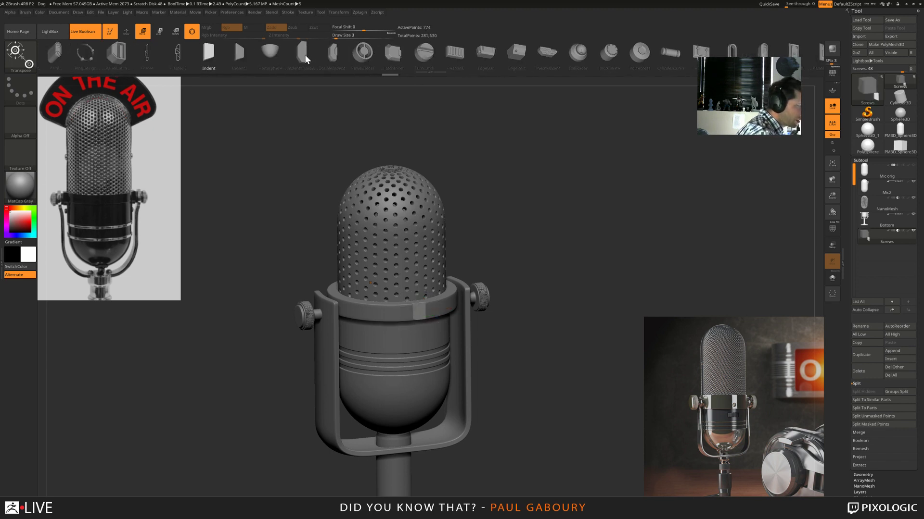
{"action": "left_click", "coordinate": [56, 51]}
{"action": "scroll", "coordinate": [519, 375], "scroll_direction": "up", "scroll_amount": 5}
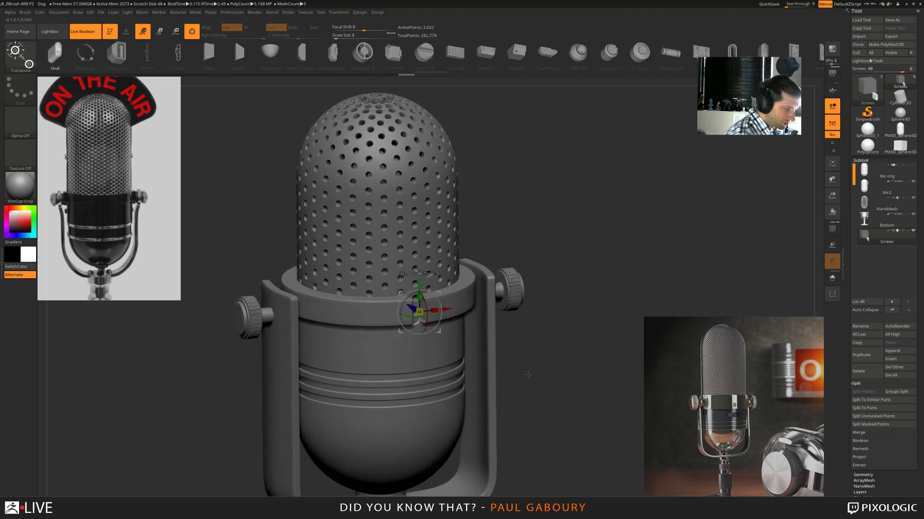
{"action": "left_click_drag", "start_coordinate": [405, 302], "coordinate": [417, 311]}
{"action": "mouse_move", "coordinate": [522, 332]}
{"action": "left_mouse_down"}
{"action": "mouse_move", "coordinate": [493, 312]}
{"action": "mouse_move", "coordinate": [458, 313]}
{"action": "mouse_move", "coordinate": [456, 283]}
{"action": "left_mouse_up"}
{"action": "mouse_move", "coordinate": [585, 379]}
{"action": "right_mouse_down", "text": "ctrl"}
{"action": "mouse_move", "coordinate": [550, 376]}
{"action": "mouse_move", "coordinate": [521, 392]}
{"action": "mouse_move", "coordinate": [563, 424]}
{"action": "mouse_move", "coordinate": [536, 391]}
{"action": "right_mouse_up", "text": "ctrl"}
{"action": "key", "text": "q"}
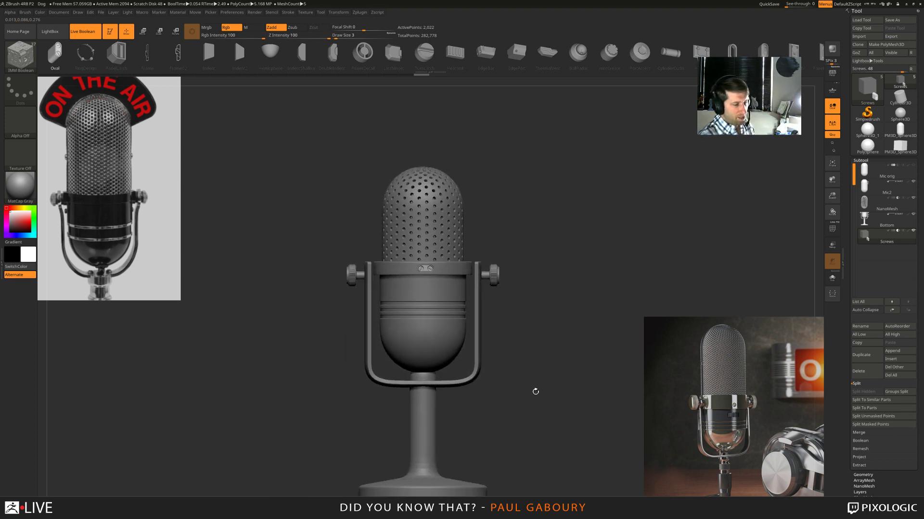
- Slide the oval cutter slightly sideways to centre its recess on the front of the collar
{"action": "key", "text": "w"}
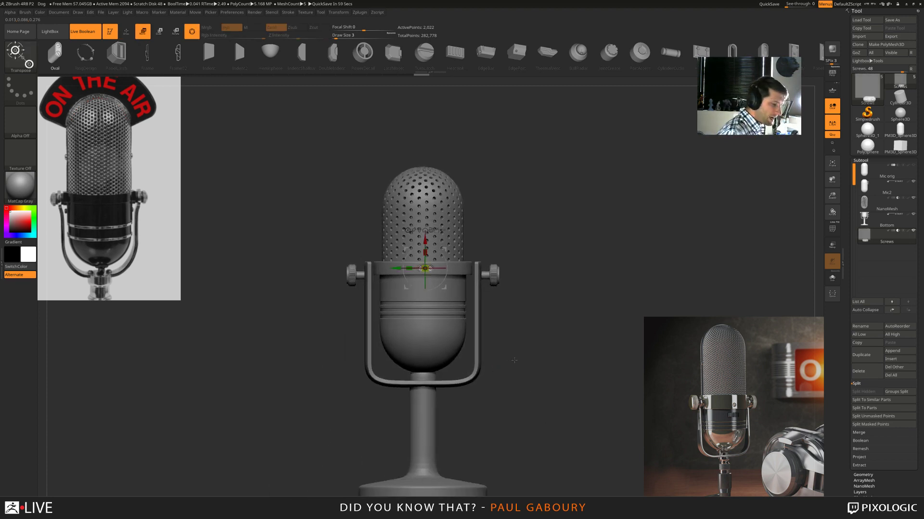
{"action": "right_click_drag", "start_coordinate": [493, 371], "coordinate": [418, 293], "text": "ctrl"}
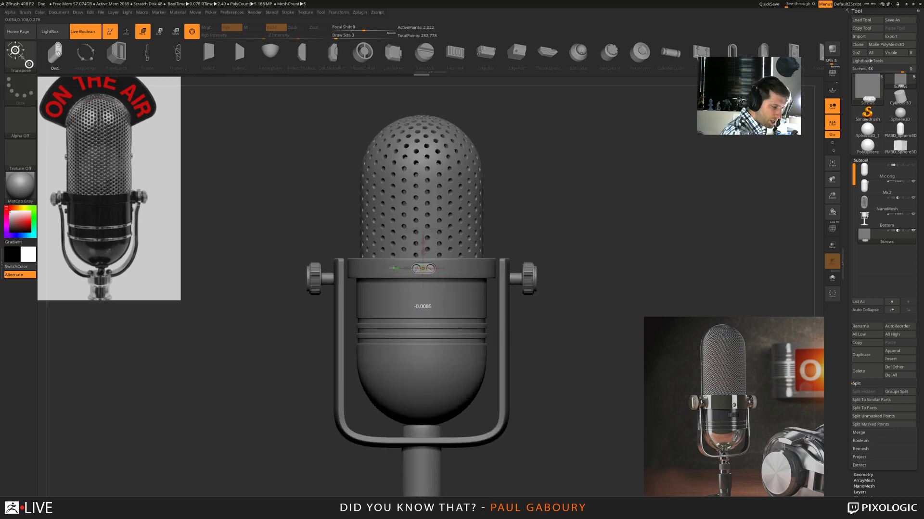
{"action": "key", "text": "q"}
{"action": "right_click_drag", "start_coordinate": [540, 412], "coordinate": [527, 391], "text": "ctrl"}
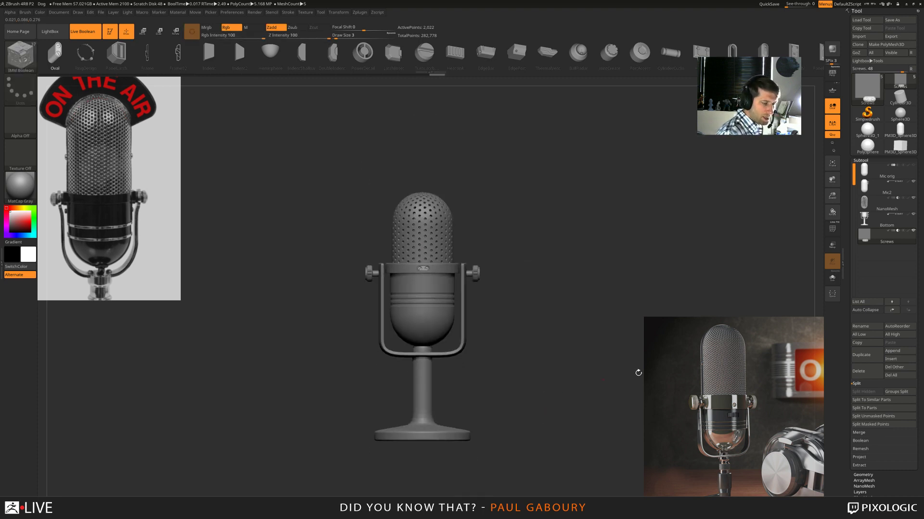
{"action": "mouse_move", "coordinate": [867, 241]}
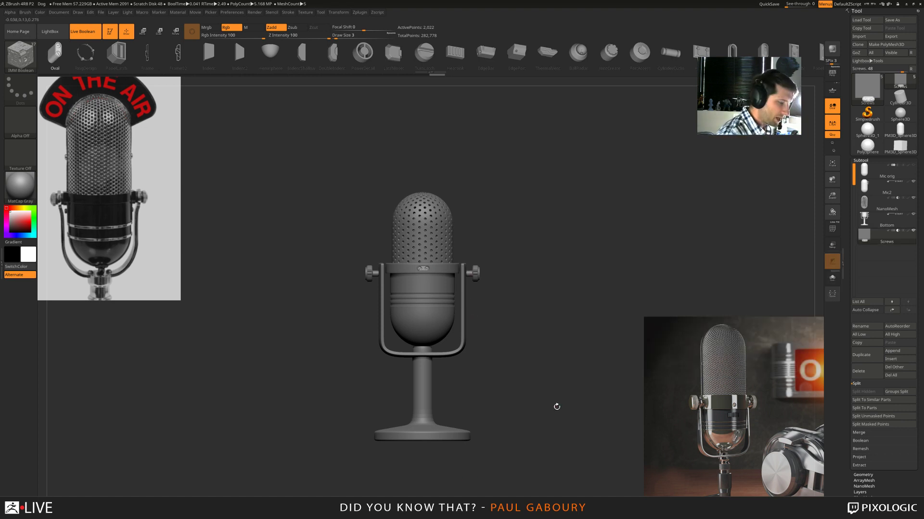
{"action": "left_click_drag", "start_coordinate": [555, 407], "coordinate": [554, 408]}
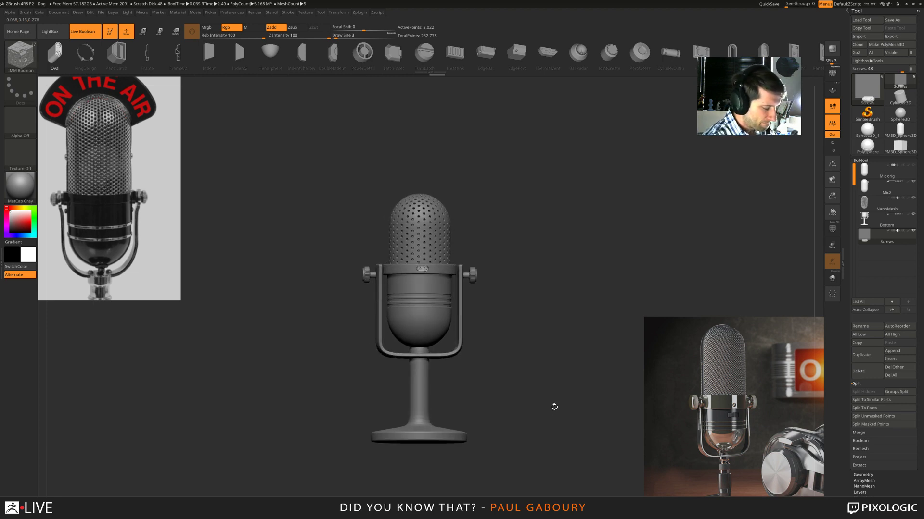
{"action": "left_click_drag", "start_coordinate": [523, 408], "coordinate": [526, 412]}
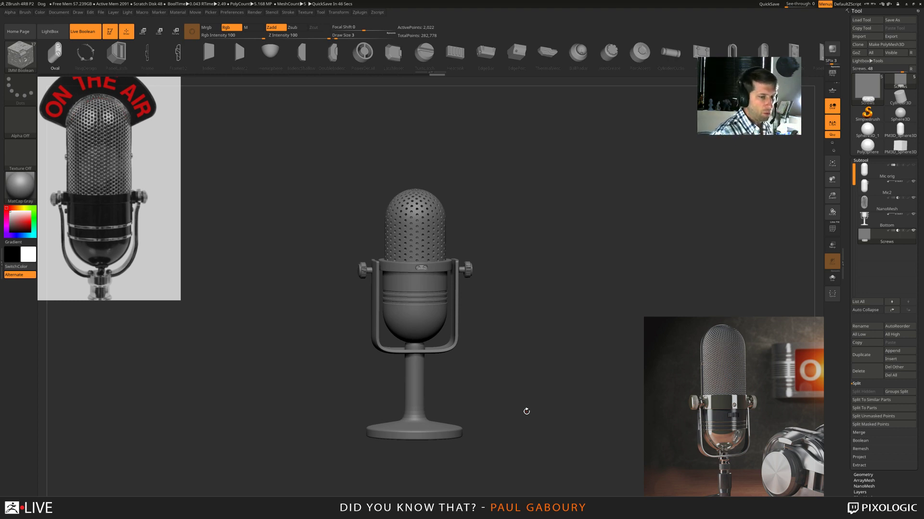
- Dock the Zplugin palette and create a 3D mesh from the stylised running-figure SVG using Text 3D & Vector Shapes
{"action": "left_click", "coordinate": [360, 13]}
{"action": "left_click_drag", "start_coordinate": [354, 19], "coordinate": [880, 180]}
{"action": "left_click", "coordinate": [863, 105]}
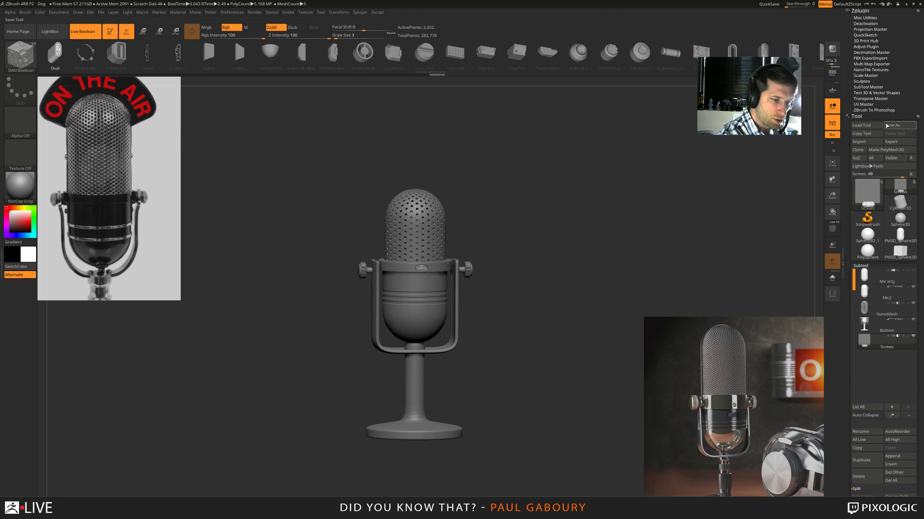
{"action": "left_click", "coordinate": [885, 92]}
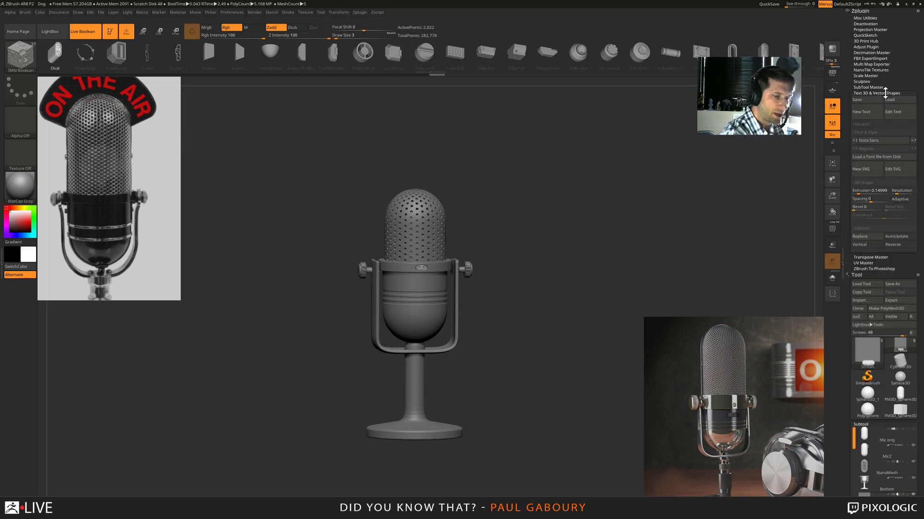
{"action": "left_click", "coordinate": [854, 176]}
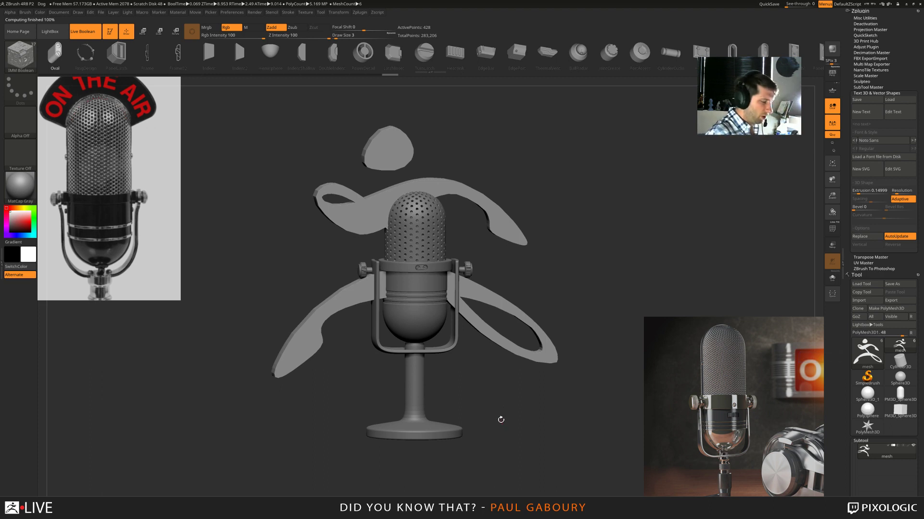
- Scale the oversized running-figure logo down uniformly to roughly fit the microphone body
{"action": "left_click_drag", "start_coordinate": [497, 416], "coordinate": [502, 415]}
{"action": "right_click_drag", "start_coordinate": [501, 413], "coordinate": [481, 432], "text": "ctrl"}
{"action": "key", "text": "w"}
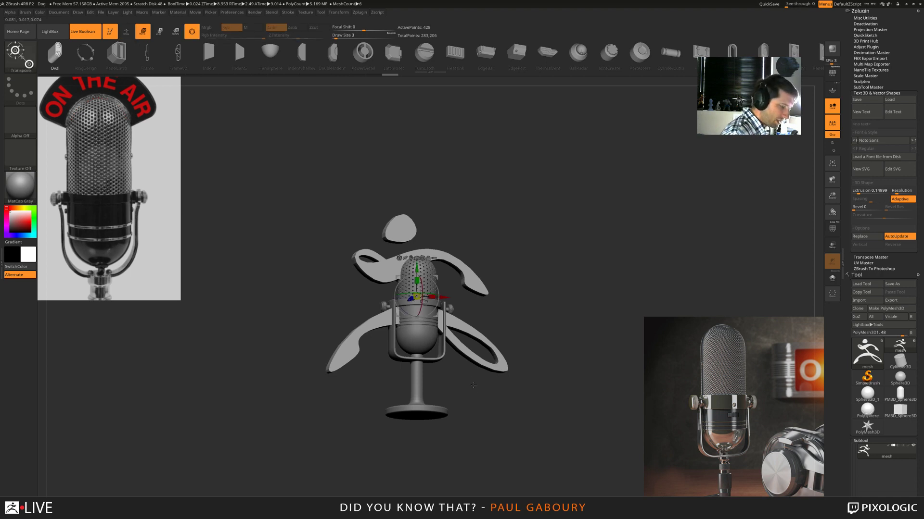
{"action": "left_click_drag", "start_coordinate": [474, 387], "coordinate": [513, 377]}
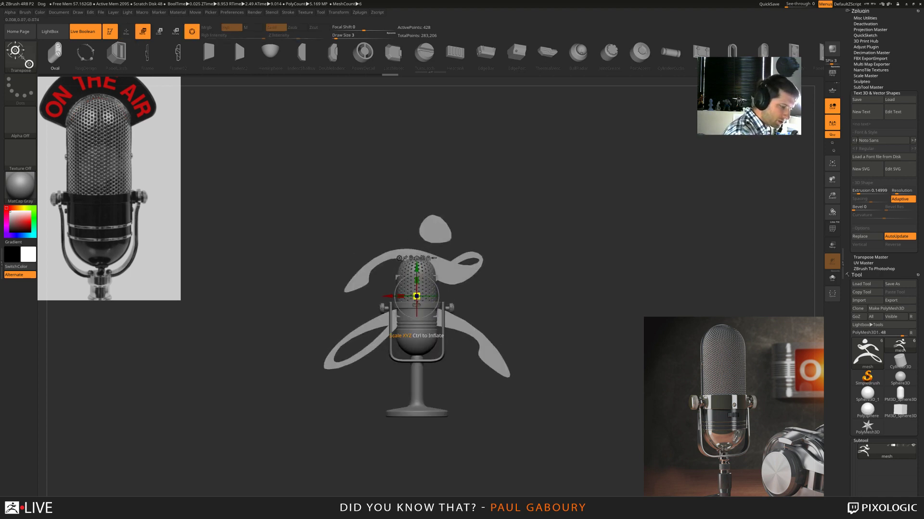
{"action": "left_click_drag", "start_coordinate": [417, 296], "coordinate": [388, 251]}
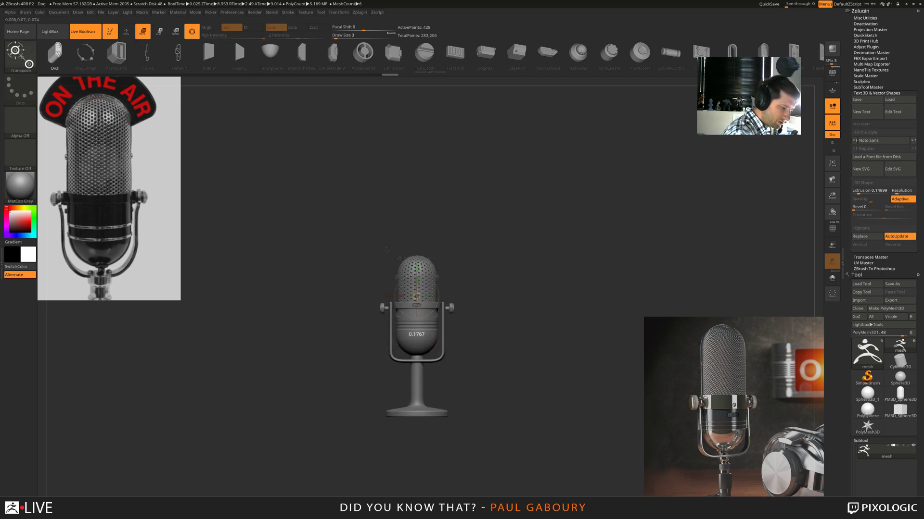
- Move the running-figure logo out to the front of the microphone body, just below the collar
{"action": "left_click_drag", "start_coordinate": [460, 332], "coordinate": [488, 353]}
{"action": "left_click_drag", "start_coordinate": [440, 308], "coordinate": [473, 319]}
{"action": "left_click_drag", "start_coordinate": [522, 358], "coordinate": [501, 336]}
{"action": "right_click_drag", "start_coordinate": [501, 336], "coordinate": [503, 375], "text": "ctrl"}
{"action": "left_click_drag", "start_coordinate": [449, 283], "coordinate": [448, 307]}
{"action": "right_click_drag", "start_coordinate": [448, 307], "coordinate": [437, 312], "text": "ctrl"}
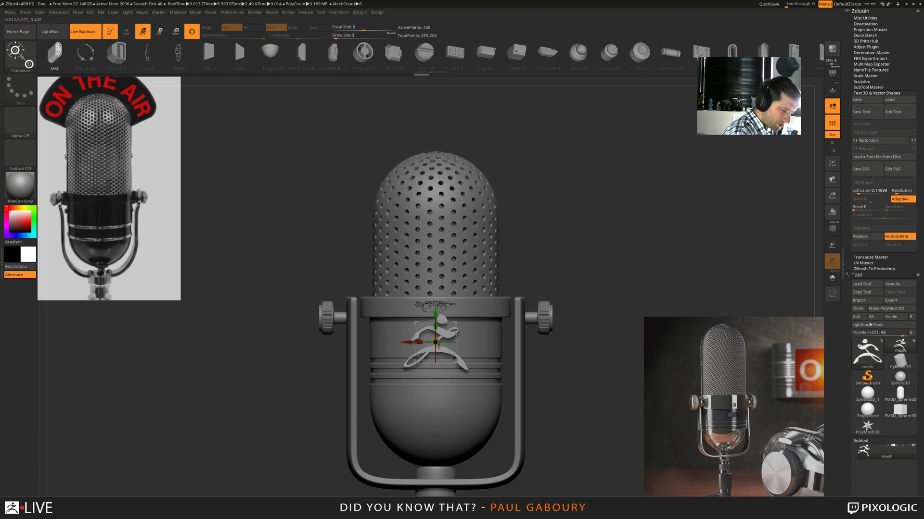
- Fine-tune the logo's size and position so it sits centred on the smooth band between the collar and the ridges
{"action": "left_click_drag", "start_coordinate": [438, 345], "coordinate": [434, 307]}
{"action": "right_click_drag", "start_coordinate": [459, 323], "coordinate": [464, 346], "text": "ctrl"}
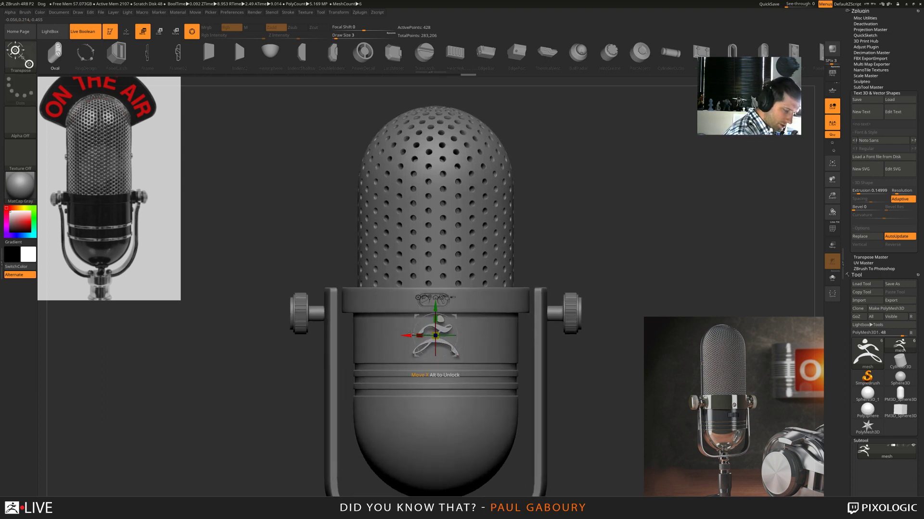
{"action": "left_click_drag", "start_coordinate": [435, 309], "coordinate": [434, 309]}
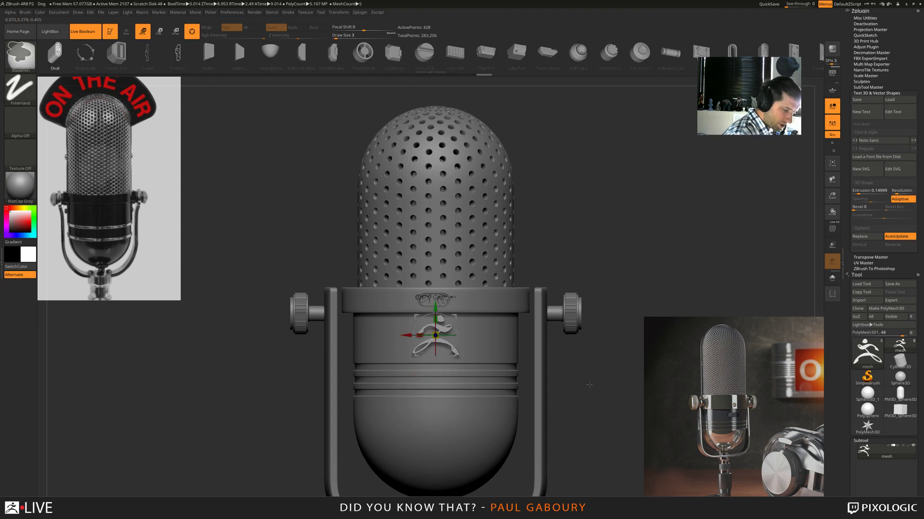
{"action": "right_click_drag", "start_coordinate": [588, 383], "coordinate": [583, 433], "text": "ctrl"}
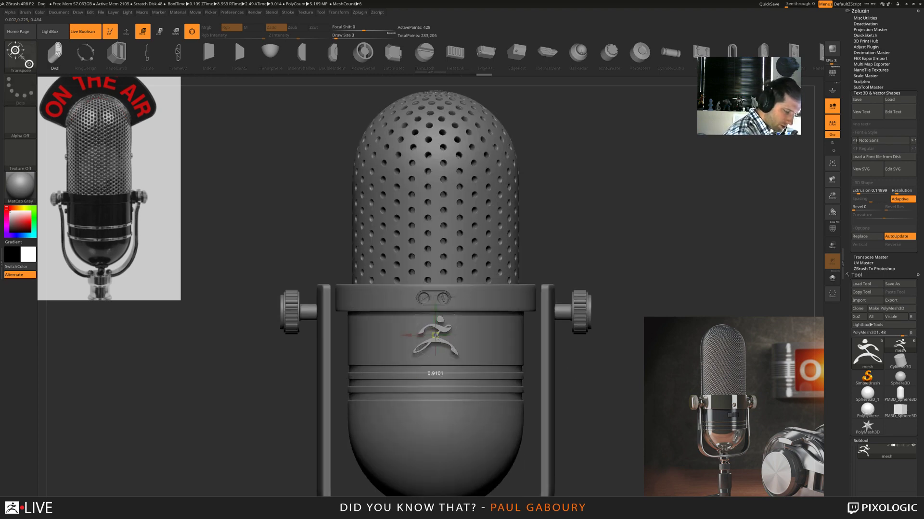
{"action": "left_click_drag", "start_coordinate": [436, 337], "coordinate": [435, 308]}
{"action": "mouse_move", "coordinate": [578, 404]}
{"action": "right_mouse_down", "text": "ctrl"}
{"action": "mouse_move", "coordinate": [564, 380]}
{"action": "mouse_move", "coordinate": [569, 390]}
{"action": "right_mouse_up", "text": "ctrl"}
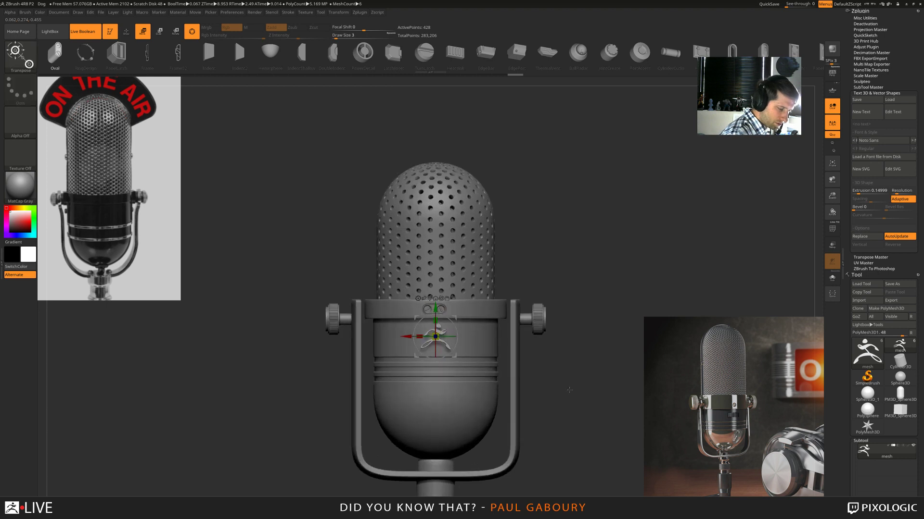
{"action": "left_click", "coordinate": [442, 309]}
{"action": "left_click_drag", "start_coordinate": [461, 309], "coordinate": [465, 310]}
{"action": "key", "text": "q"}
{"action": "mouse_move", "coordinate": [598, 427]}
{"action": "right_mouse_down", "text": "ctrl"}
{"action": "mouse_move", "coordinate": [552, 386]}
{"action": "mouse_move", "coordinate": [548, 399]}
{"action": "mouse_move", "coordinate": [563, 394]}
{"action": "mouse_move", "coordinate": [494, 352]}
{"action": "mouse_move", "coordinate": [496, 363]}
{"action": "mouse_move", "coordinate": [553, 375]}
{"action": "right_mouse_up", "text": "ctrl"}
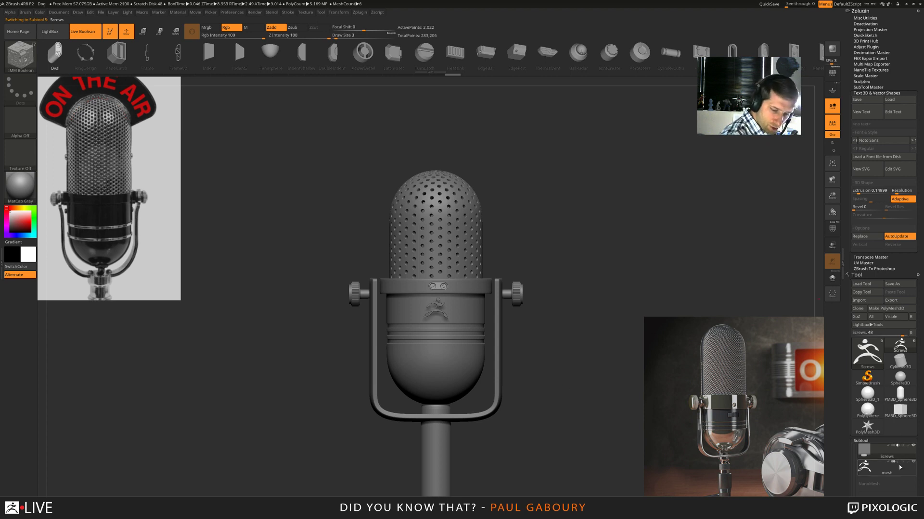
- Rename the logo subtool to Zman
{"action": "left_click", "coordinate": [872, 471]}
{"action": "left_click_drag", "start_coordinate": [917, 476], "coordinate": [916, 418]}
{"action": "left_click", "coordinate": [870, 405]}
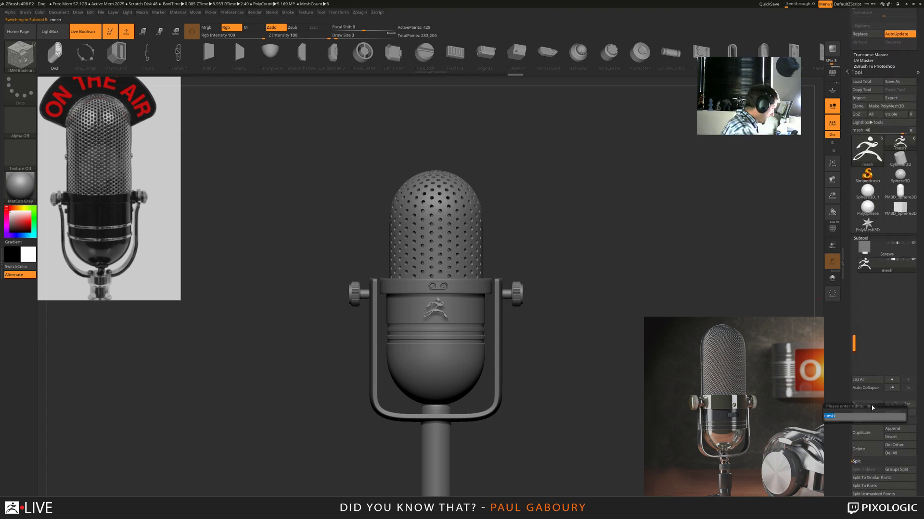
{"action": "type", "text": "Zman"}
{"action": "key", "text": "Return"}
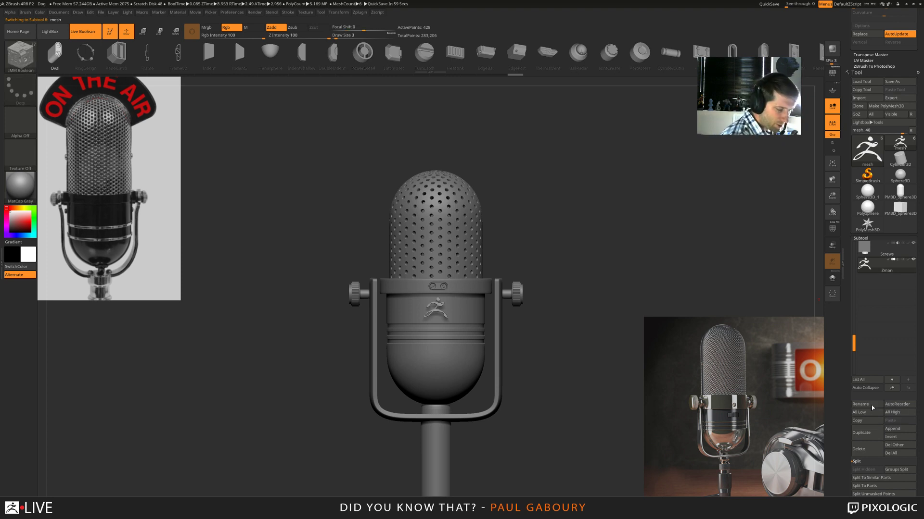
- Duplicate the Zman subtool and load the IMM Primitives brush for swapping the copy's mesh
{"action": "left_click", "coordinate": [855, 437]}
{"action": "left_click_drag", "start_coordinate": [543, 400], "coordinate": [547, 402]}
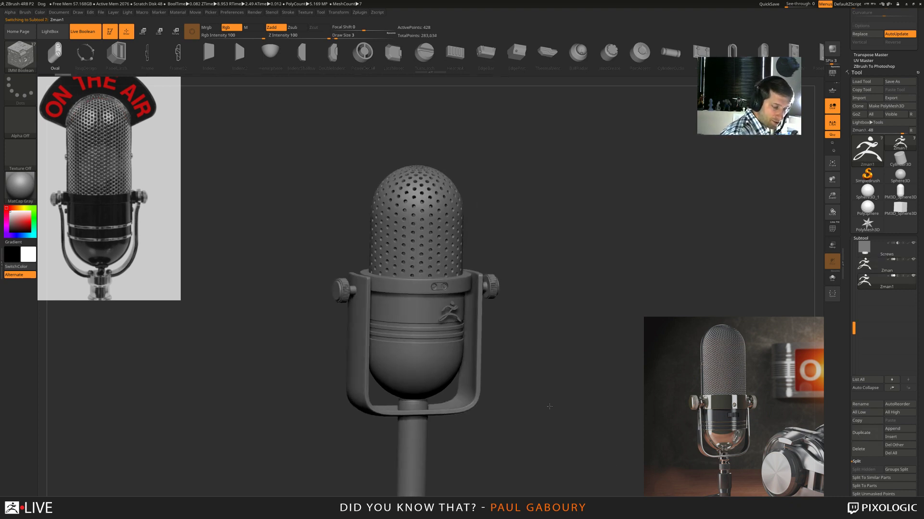
{"action": "key", "text": "w"}
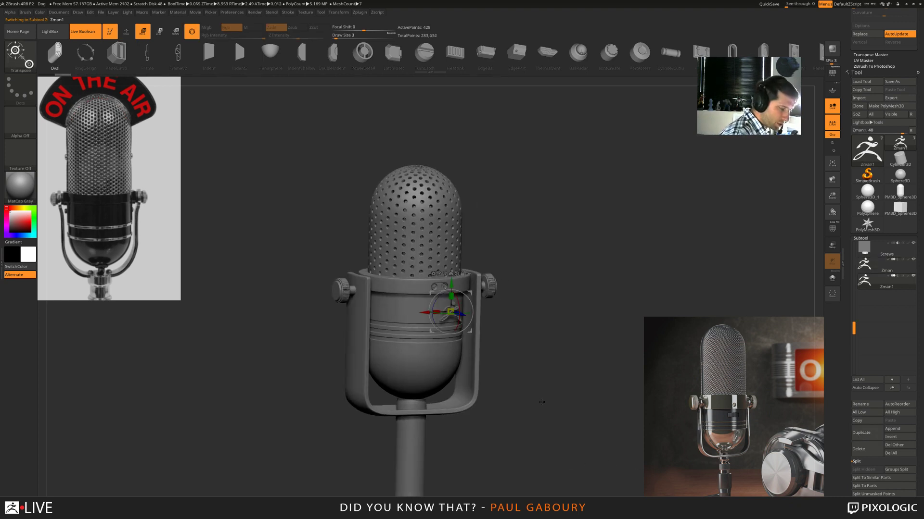
{"action": "key", "text": "b"}
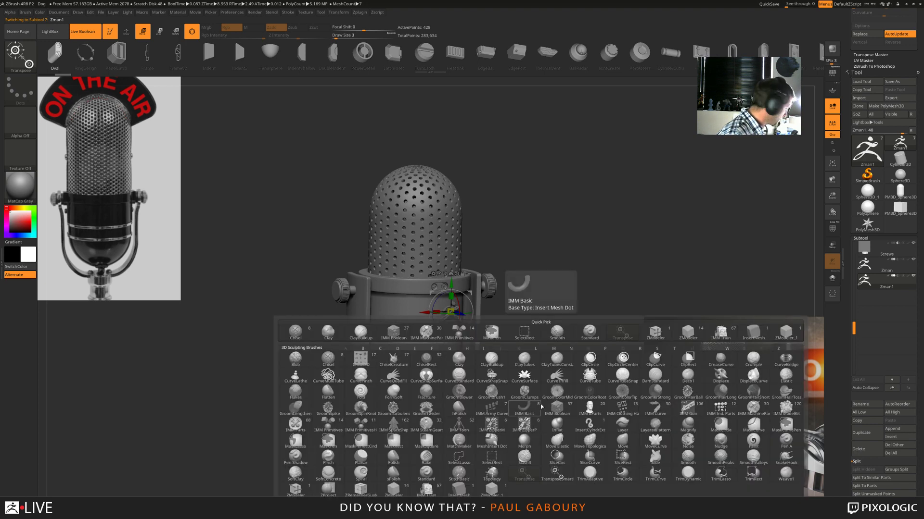
{"action": "key", "text": "i"}
{"action": "key", "text": "p"}
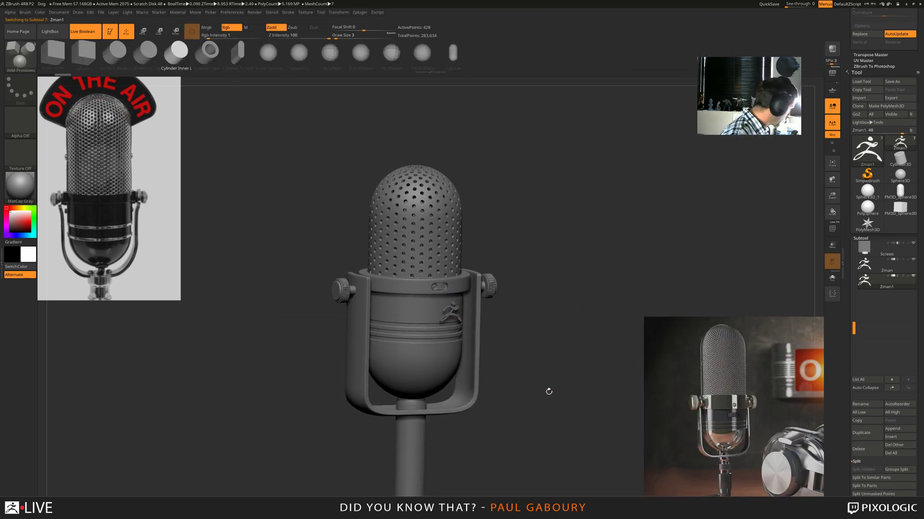
- Replace the duplicated Zman1 logo mesh with the Cylinder Inner L primitive
{"action": "key", "text": "w"}
{"action": "left_click_drag", "start_coordinate": [549, 391], "coordinate": [544, 397], "text": "alt"}
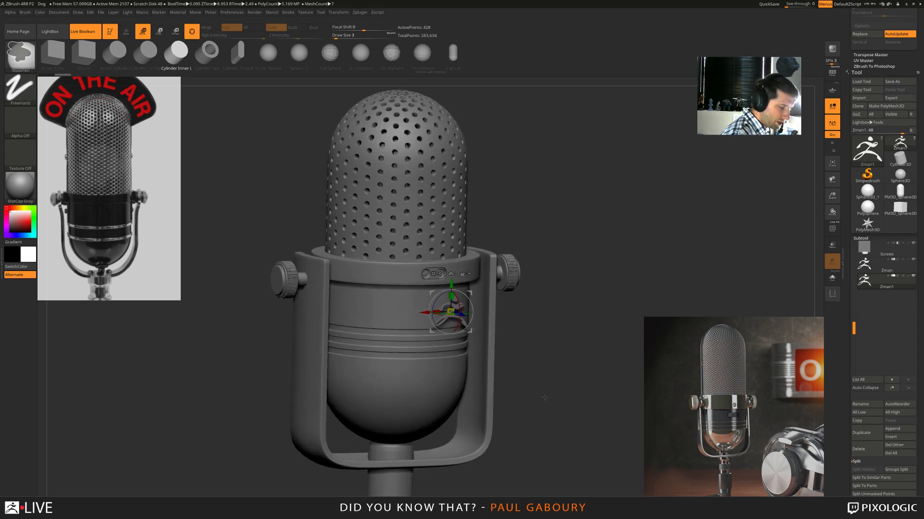
{"action": "left_click", "coordinate": [175, 57]}
{"action": "right_click_drag", "start_coordinate": [521, 341], "coordinate": [524, 371], "text": "ctrl"}
{"action": "left_click_drag", "start_coordinate": [451, 311], "coordinate": [521, 347]}
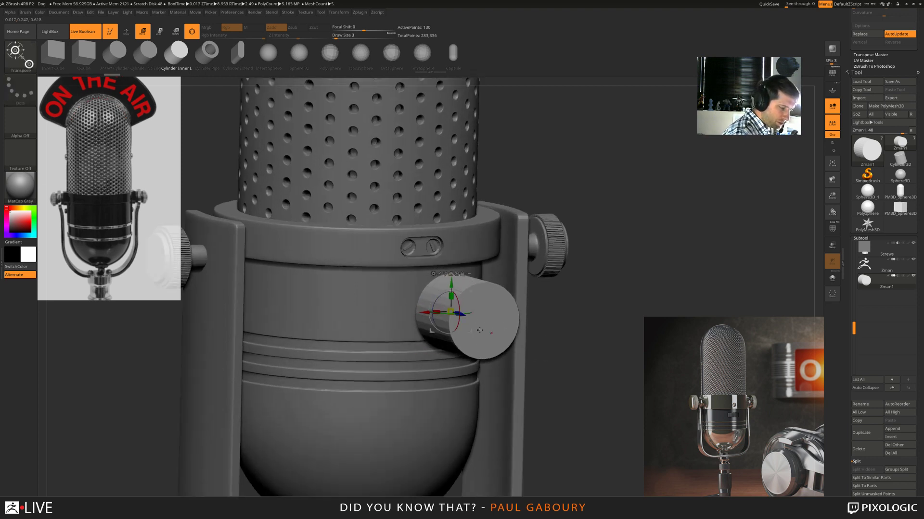
- Flatten the cylinder along its depth into a thin disc, position it behind the logo and scale it to surround the figure
{"action": "right_click_drag", "start_coordinate": [539, 343], "coordinate": [620, 340]}
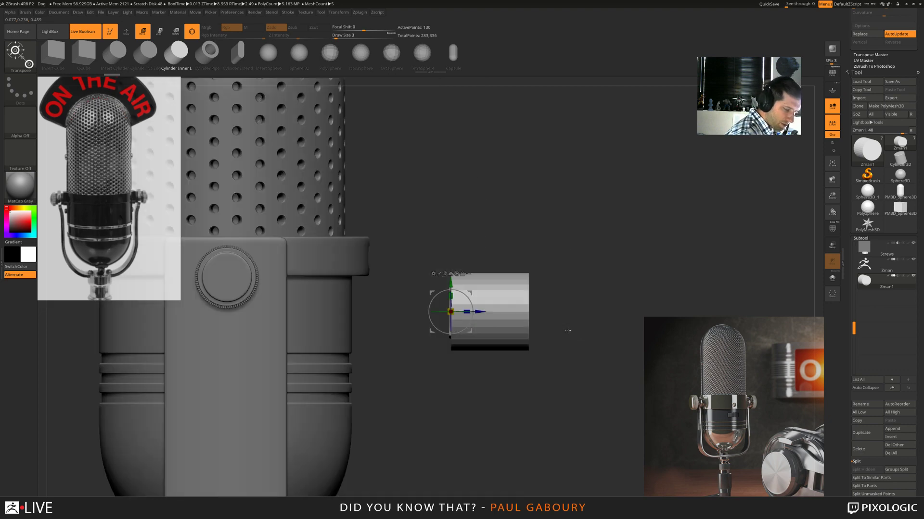
{"action": "left_click_drag", "start_coordinate": [467, 312], "coordinate": [423, 323]}
{"action": "left_click_drag", "start_coordinate": [478, 312], "coordinate": [470, 313]}
{"action": "mouse_move", "coordinate": [494, 370]}
{"action": "right_mouse_down"}
{"action": "mouse_move", "coordinate": [441, 372]}
{"action": "mouse_move", "coordinate": [493, 370]}
{"action": "right_mouse_up"}
{"action": "left_click_drag", "start_coordinate": [445, 315], "coordinate": [472, 310]}
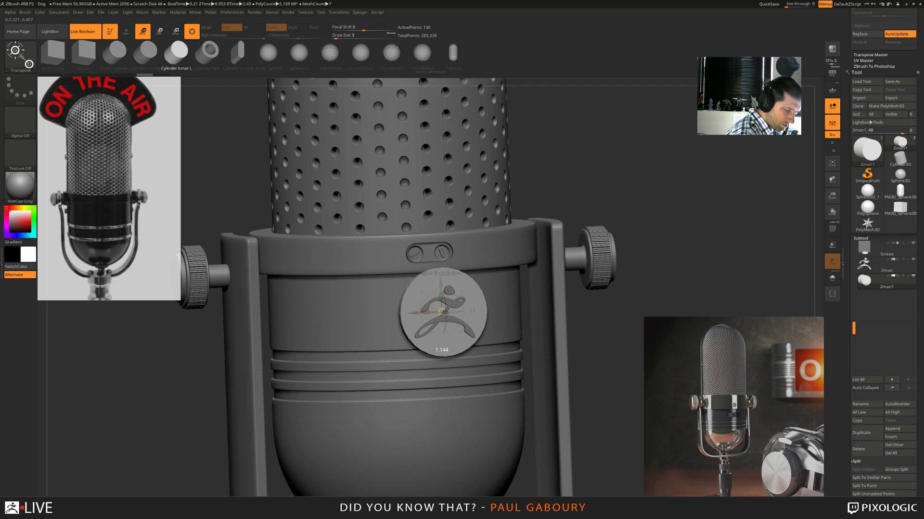
{"action": "mouse_move", "coordinate": [472, 310]}
{"action": "right_mouse_down"}
{"action": "mouse_move", "coordinate": [576, 335]}
{"action": "mouse_move", "coordinate": [529, 350]}
{"action": "mouse_move", "coordinate": [548, 336]}
{"action": "mouse_move", "coordinate": [472, 313]}
{"action": "right_mouse_up"}
{"action": "left_click_drag", "start_coordinate": [417, 297], "coordinate": [477, 327]}
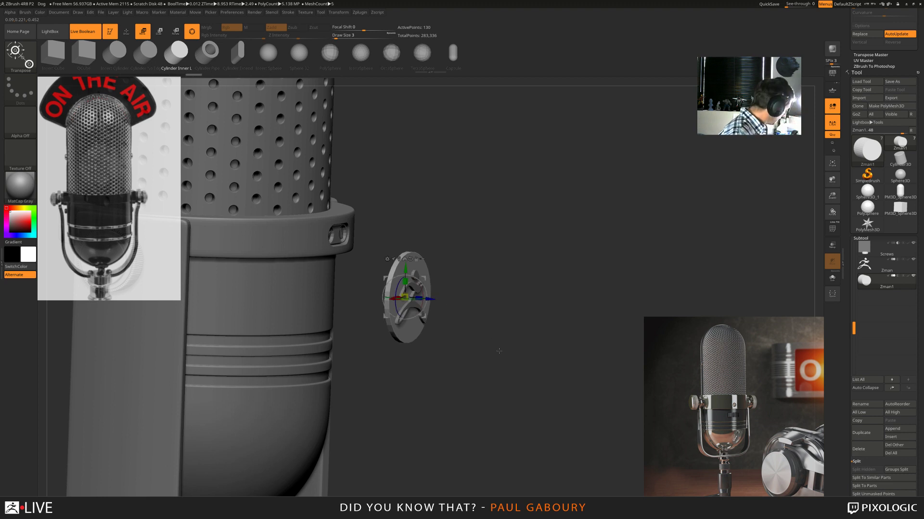
- Isolate the disc in Solo mode with its polyframe shown and frame it in the view
{"action": "key", "text": "shift+f"}
{"action": "right_click_drag", "start_coordinate": [503, 354], "coordinate": [504, 343]}
{"action": "key", "text": "q"}
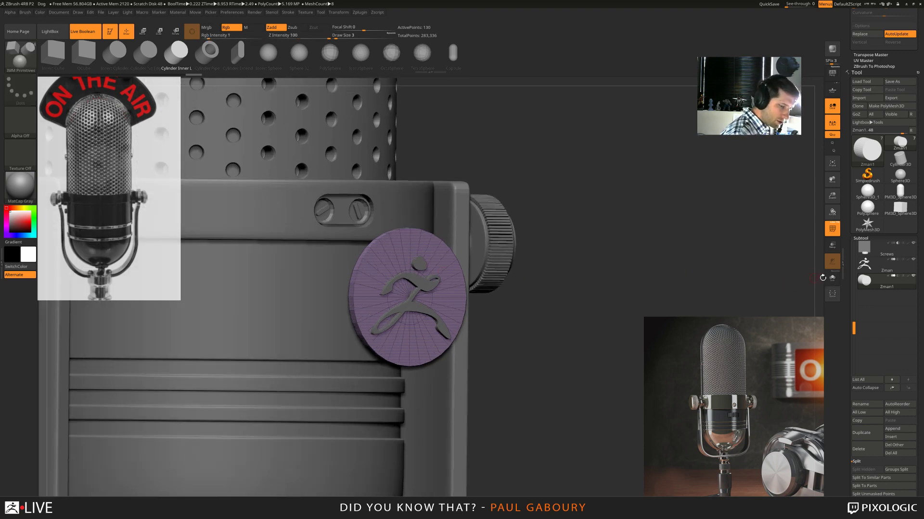
{"action": "left_click", "coordinate": [832, 278]}
{"action": "key", "text": "f"}
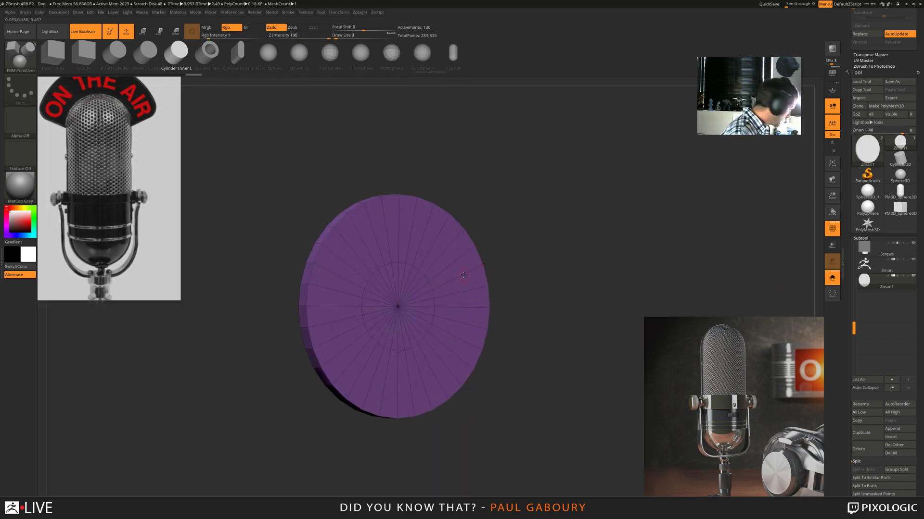
{"action": "key", "text": "b"}
{"action": "key", "text": "Escape"}
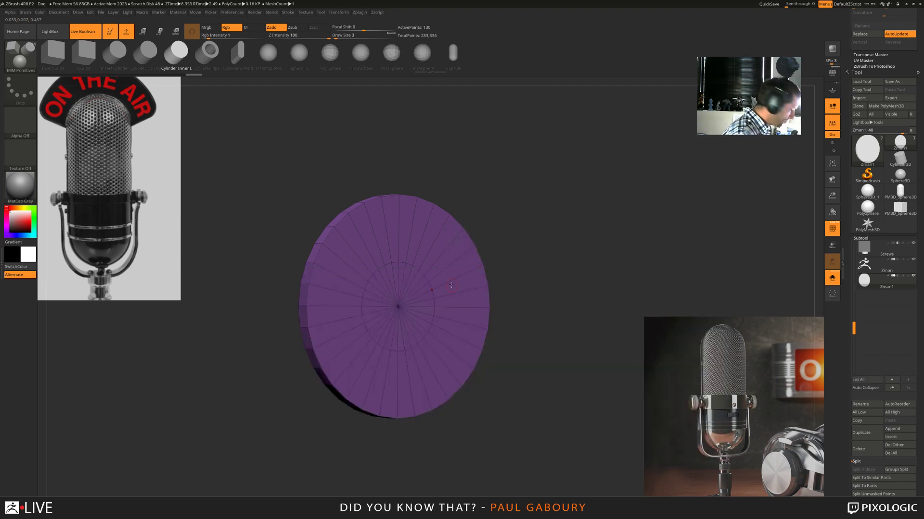
- Insert single edge loops around the disc's side and near the edge of its front face using ZModeler
{"action": "key", "text": "b"}
{"action": "key", "text": "z"}
{"action": "key", "text": "m"}
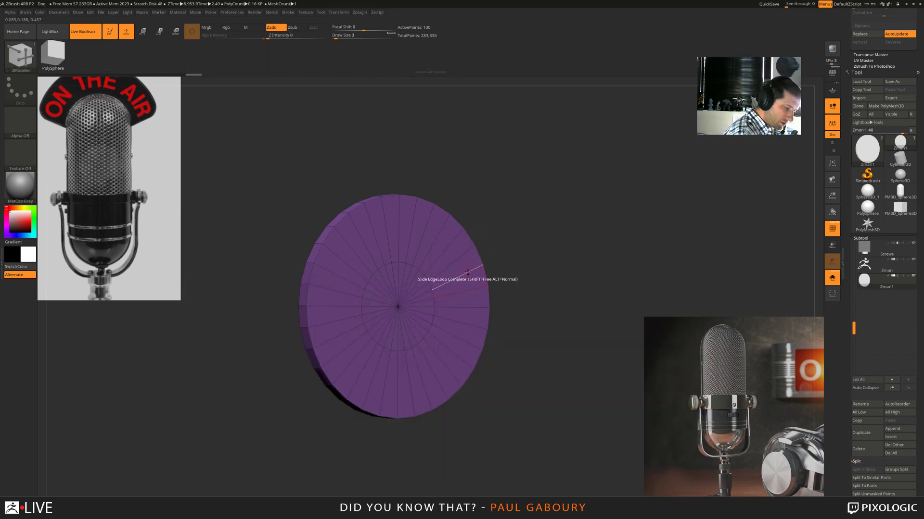
{"action": "key", "text": "space"}
{"action": "left_click", "coordinate": [469, 278]}
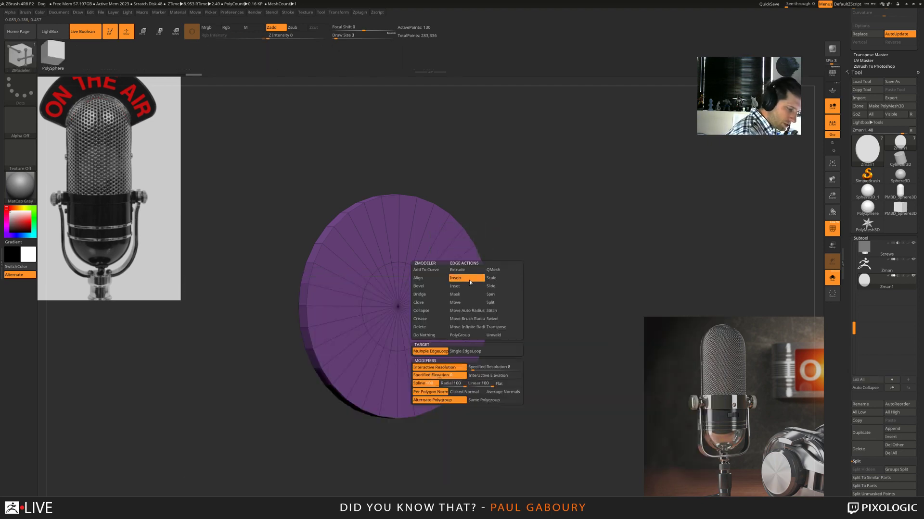
{"action": "left_click", "coordinate": [470, 352]}
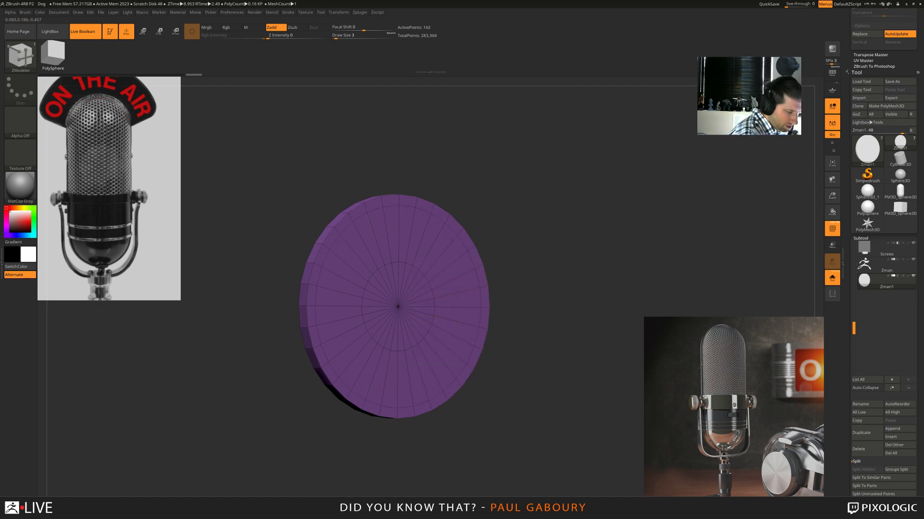
{"action": "left_click", "coordinate": [468, 273]}
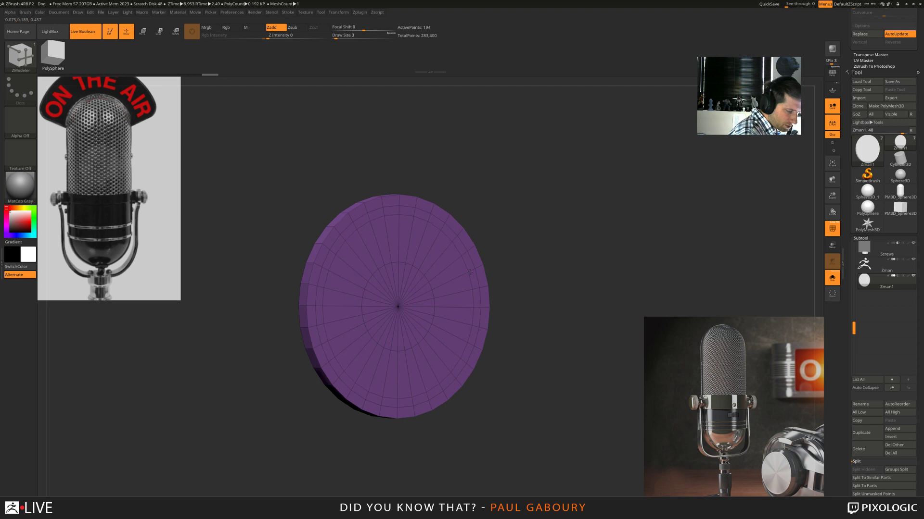
{"action": "left_click", "coordinate": [460, 275]}
- Extrude a raised outer rim on the disc with QMesh on a Polyloop, subdivide it and return to the full microphone
{"action": "key", "text": "space"}
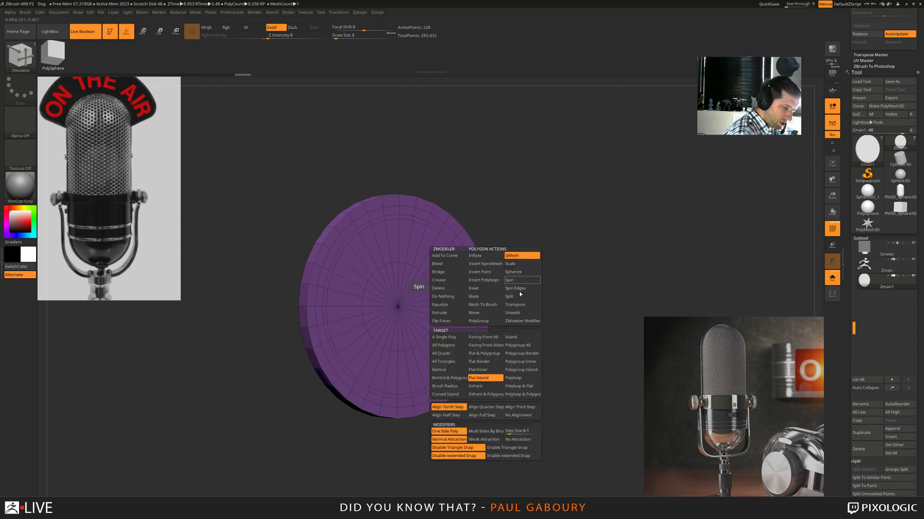
{"action": "left_click", "coordinate": [513, 378]}
{"action": "left_click", "coordinate": [492, 299]}
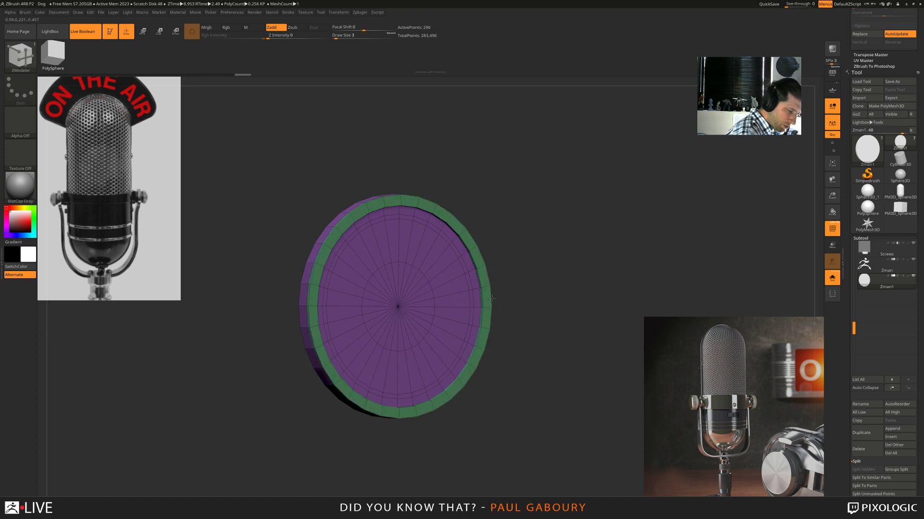
{"action": "mouse_move", "coordinate": [492, 299]}
{"action": "left_mouse_down"}
{"action": "mouse_move", "coordinate": [501, 299]}
{"action": "mouse_move", "coordinate": [481, 302]}
{"action": "left_mouse_up"}
{"action": "left_click_drag", "start_coordinate": [530, 361], "coordinate": [521, 381]}
{"action": "key", "text": "ctrl+d"}
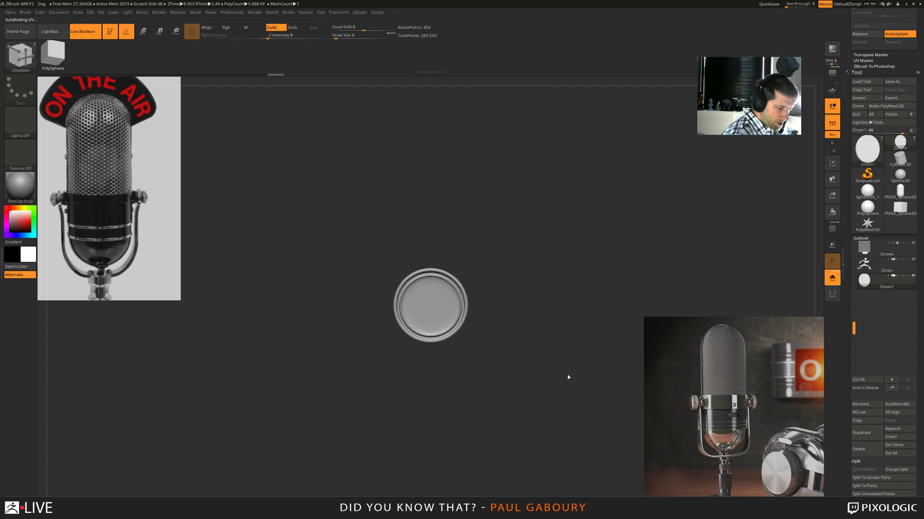
{"action": "left_click_drag", "start_coordinate": [596, 355], "coordinate": [561, 360], "text": "alt"}
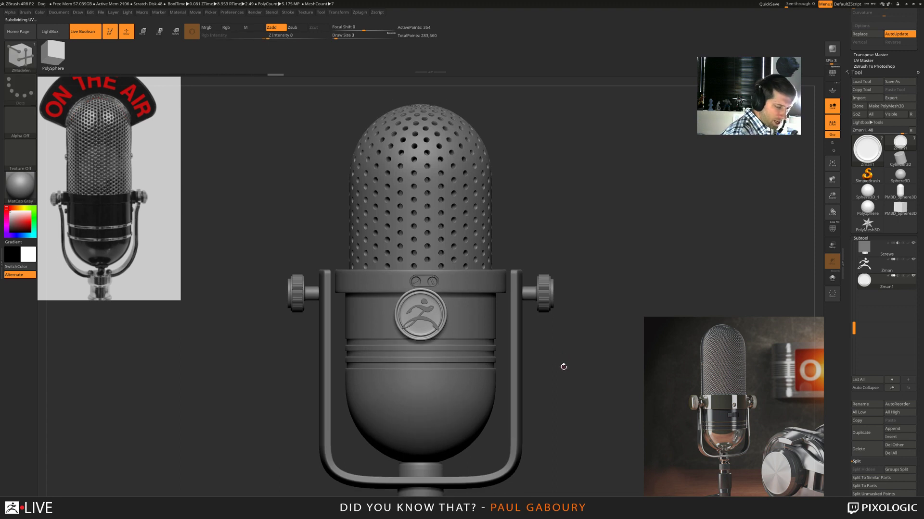
- Select the Zman logo and scale it down so the figure fits inside the disc's raised rim
{"action": "left_click", "coordinate": [415, 308], "text": "alt"}
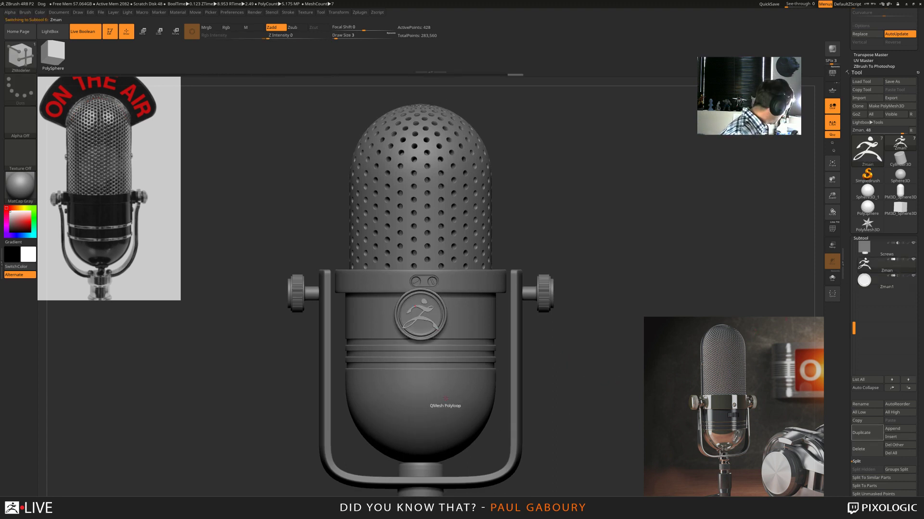
{"action": "key", "text": "w"}
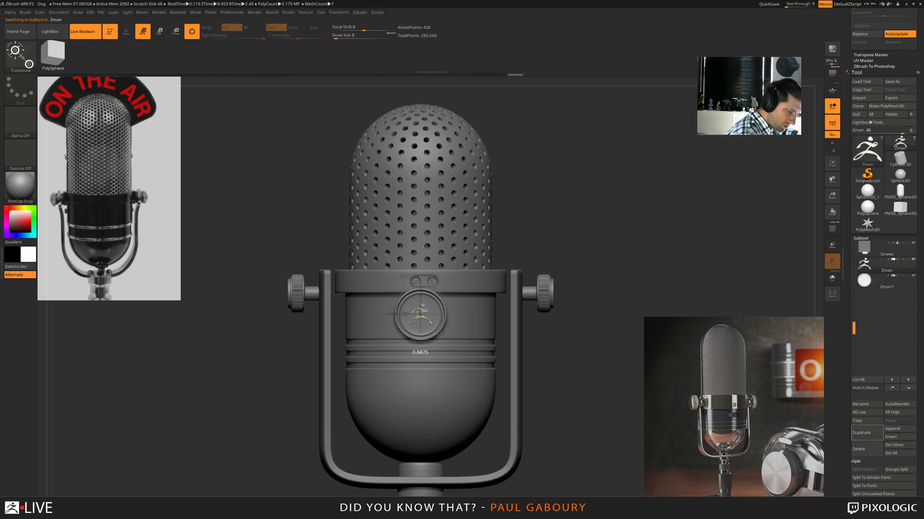
{"action": "left_click_drag", "start_coordinate": [420, 315], "coordinate": [420, 309]}
{"action": "right_click_drag", "start_coordinate": [564, 371], "coordinate": [564, 385], "text": "ctrl"}
{"action": "left_click_drag", "start_coordinate": [565, 386], "coordinate": [592, 384], "text": "alt"}
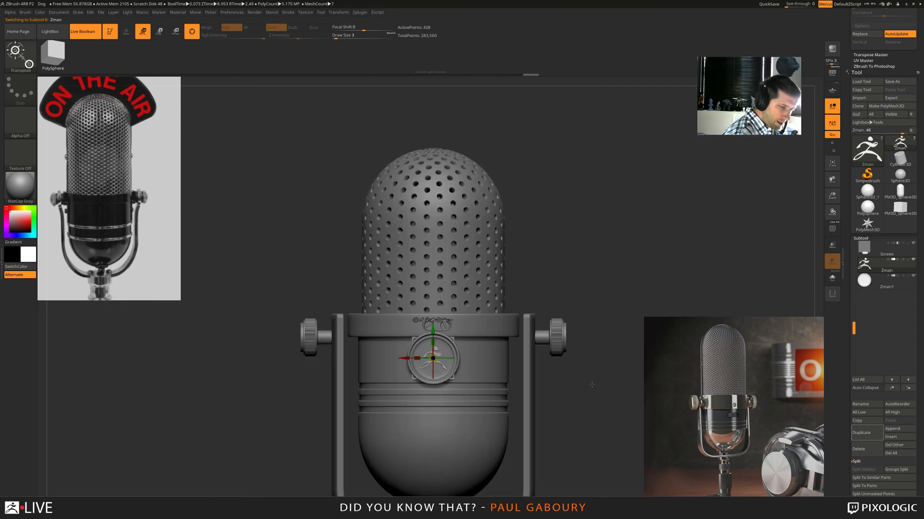
{"action": "scroll", "coordinate": [848, 230], "scroll_direction": "up", "scroll_amount": 5}
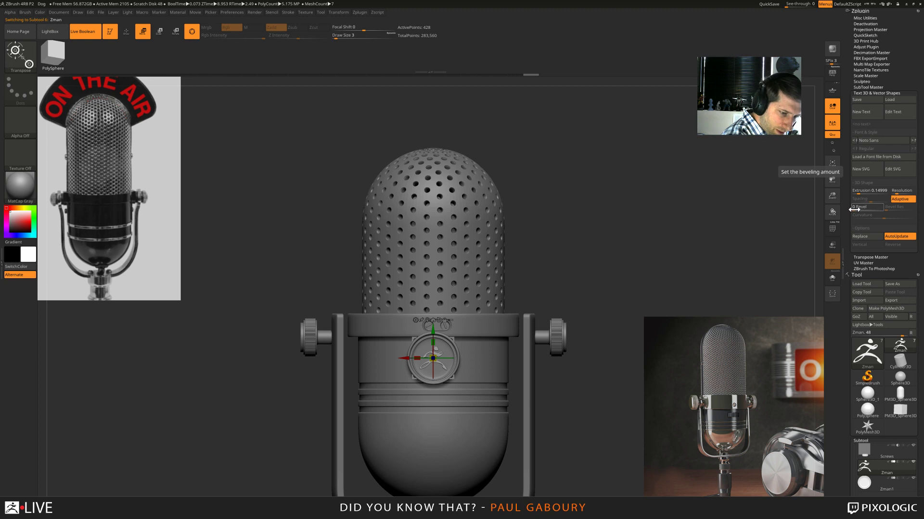
- Set the Zman logo's bevel to 9, raise its curve resolution and set its extrusion to 0.33793
{"action": "left_click_drag", "start_coordinate": [853, 210], "coordinate": [856, 212]}
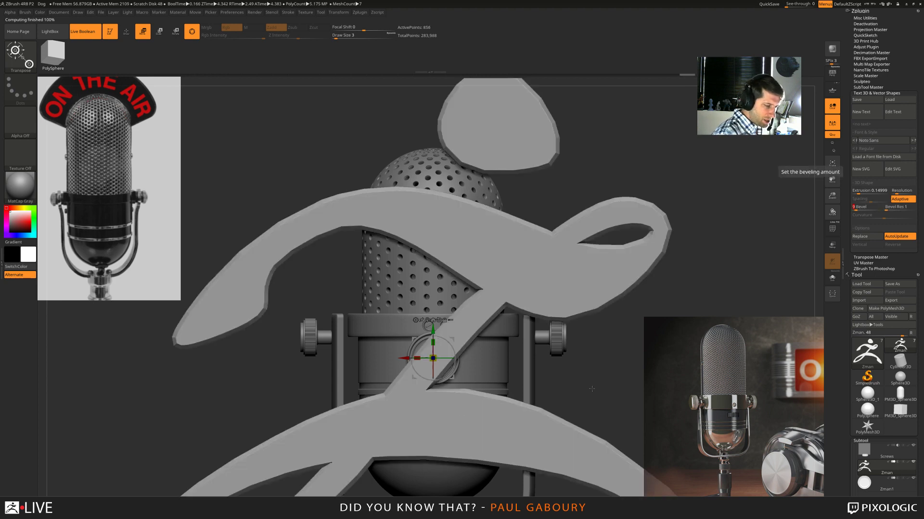
{"action": "right_click_drag", "start_coordinate": [591, 389], "coordinate": [536, 311], "text": "ctrl"}
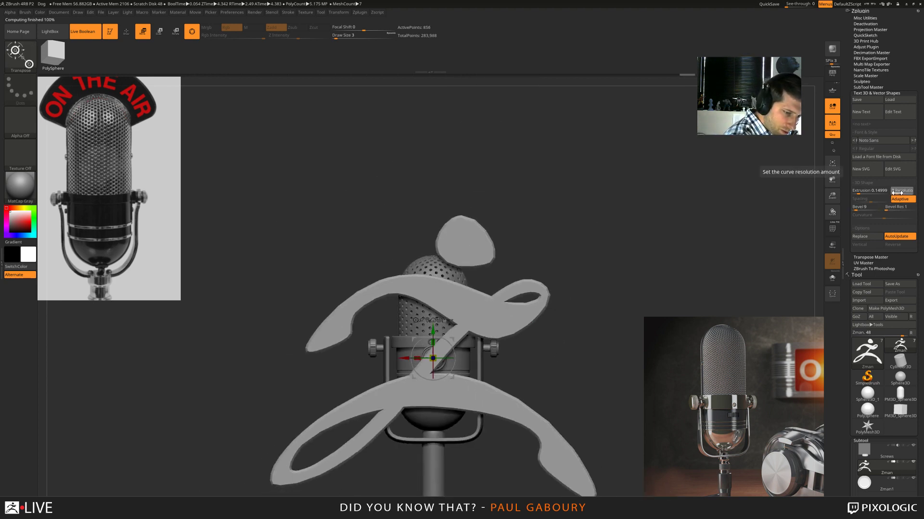
{"action": "left_click_drag", "start_coordinate": [898, 192], "coordinate": [898, 193]}
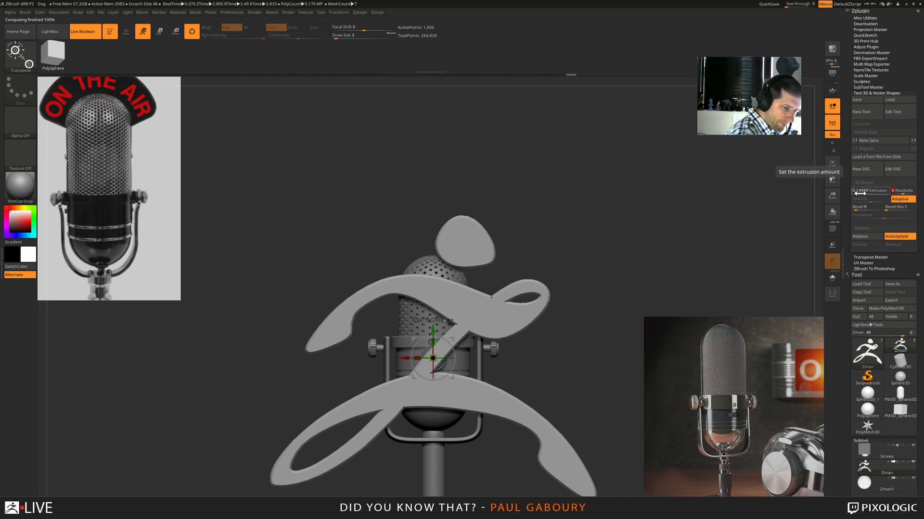
{"action": "left_click_drag", "start_coordinate": [857, 191], "coordinate": [861, 192]}
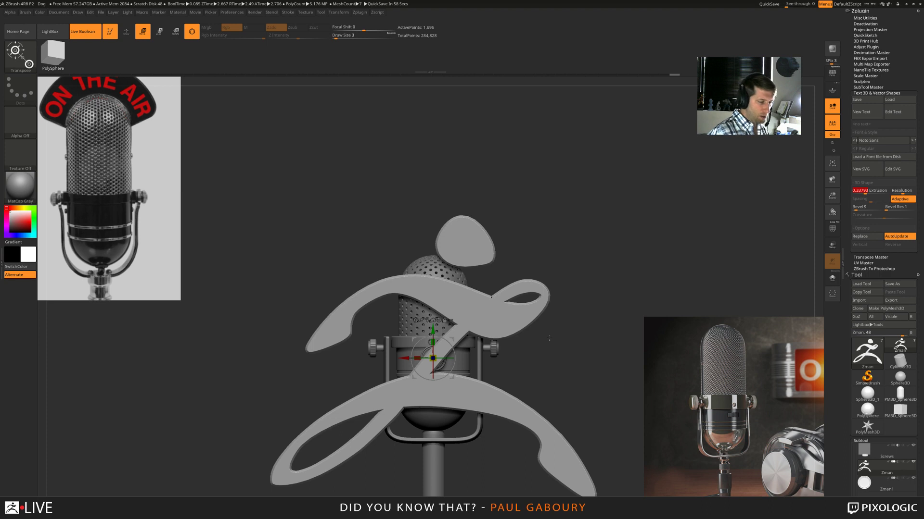
- Scale the running-figure logo down to fit inside the disc's rim and position it against the disc's front face
{"action": "left_click_drag", "start_coordinate": [568, 377], "coordinate": [582, 388]}
{"action": "left_click_drag", "start_coordinate": [434, 358], "coordinate": [412, 370]}
{"action": "right_click_drag", "start_coordinate": [479, 376], "coordinate": [515, 452], "text": "ctrl"}
{"action": "left_click_drag", "start_coordinate": [433, 359], "coordinate": [434, 359]}
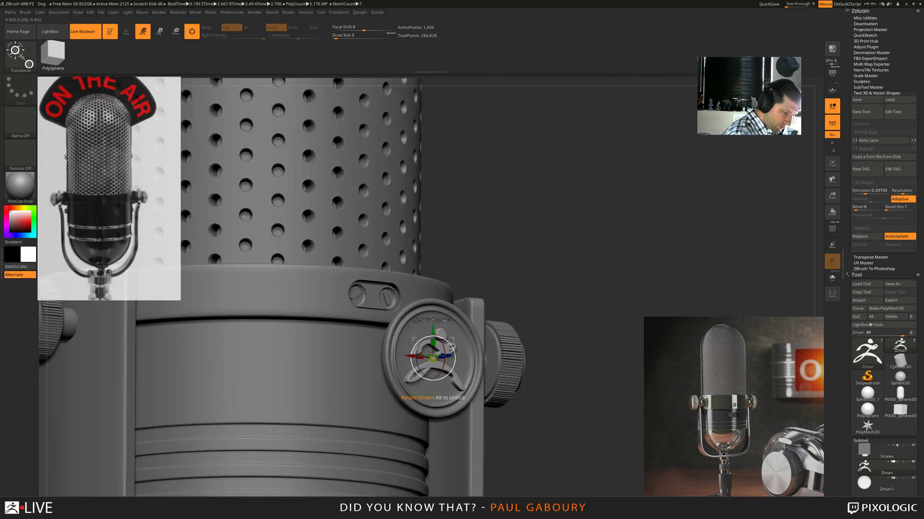
{"action": "left_click_drag", "start_coordinate": [446, 356], "coordinate": [445, 356]}
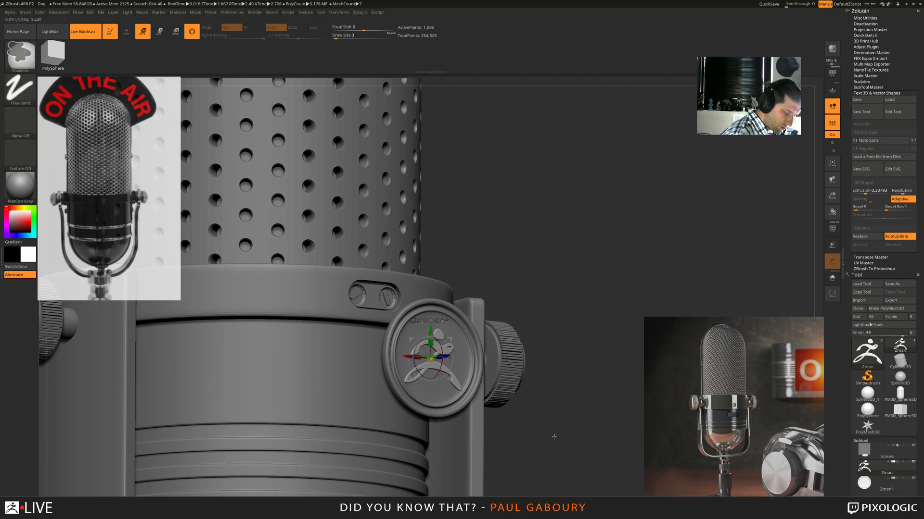
{"action": "right_click_drag", "start_coordinate": [552, 437], "coordinate": [547, 409], "text": "ctrl"}
{"action": "right_click_drag", "start_coordinate": [548, 409], "coordinate": [519, 459]}
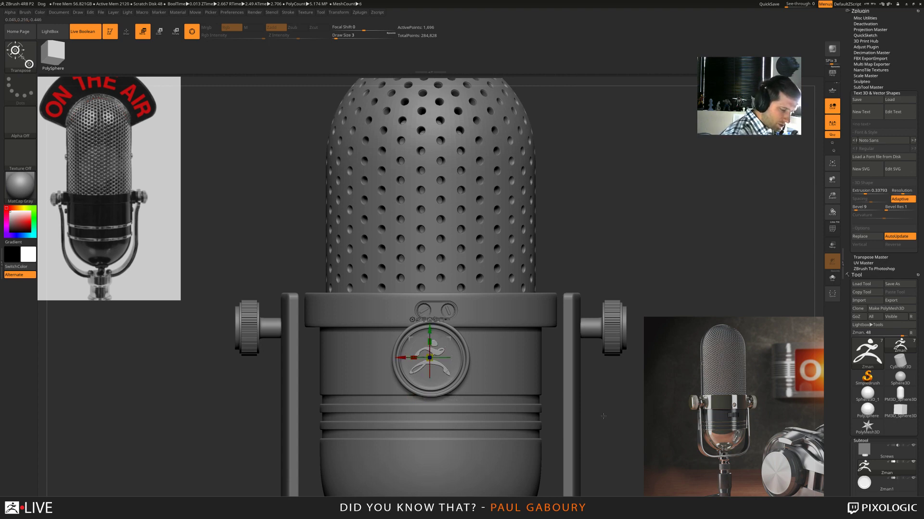
- Select the logo and disc together and move them back from the side view toward the front of the microphone body
{"action": "key", "text": "q"}
{"action": "mouse_move", "coordinate": [601, 419]}
{"action": "right_mouse_down", "text": "ctrl"}
{"action": "mouse_move", "coordinate": [568, 394]}
{"action": "mouse_move", "coordinate": [532, 417]}
{"action": "mouse_move", "coordinate": [544, 400]}
{"action": "mouse_move", "coordinate": [500, 375]}
{"action": "mouse_move", "coordinate": [484, 374]}
{"action": "mouse_move", "coordinate": [475, 400]}
{"action": "mouse_move", "coordinate": [486, 387]}
{"action": "right_mouse_up", "text": "ctrl"}
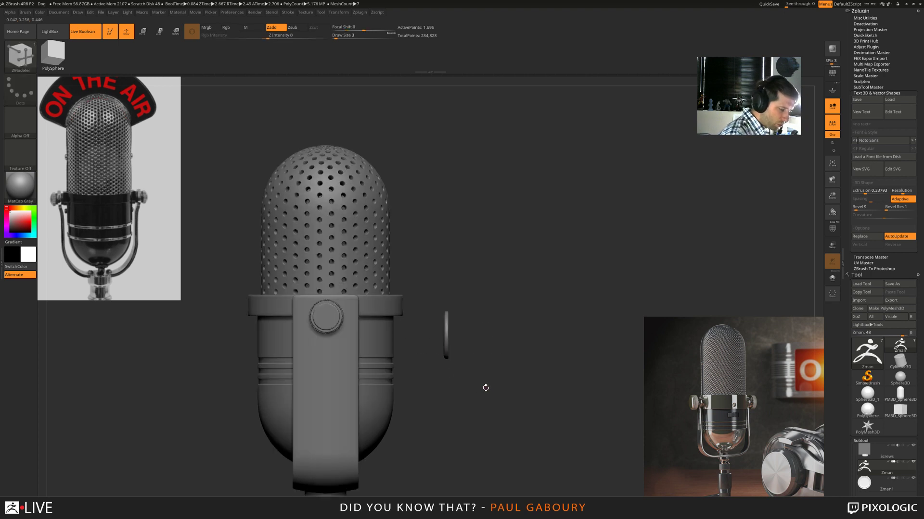
{"action": "key", "text": "w"}
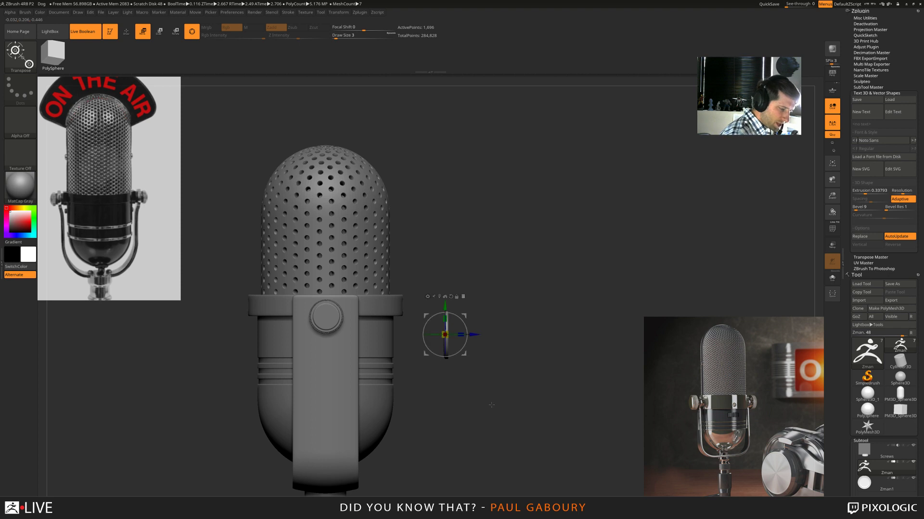
{"action": "left_click_drag", "start_coordinate": [490, 404], "coordinate": [422, 262], "text": "ctrl+shift"}
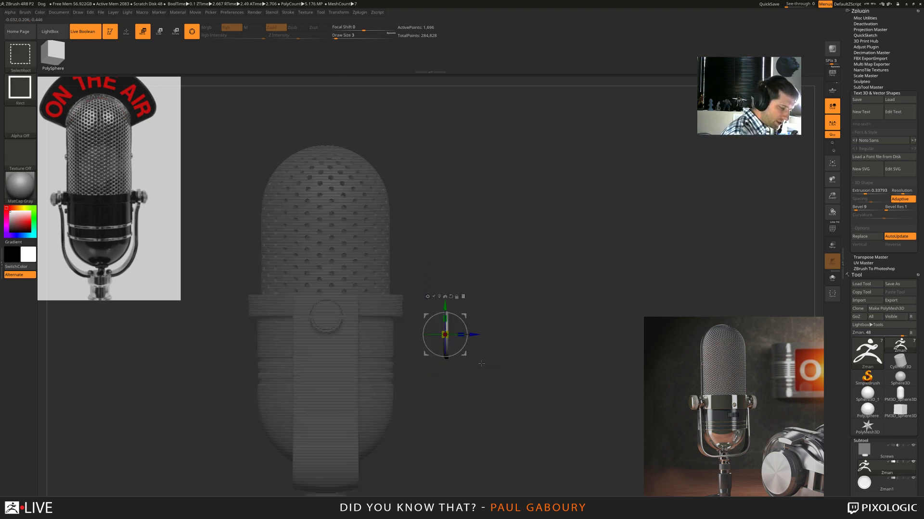
{"action": "mouse_move", "coordinate": [495, 410]}
{"action": "left_mouse_down"}
{"action": "mouse_move", "coordinate": [525, 411]}
{"action": "mouse_move", "coordinate": [497, 409]}
{"action": "left_mouse_up"}
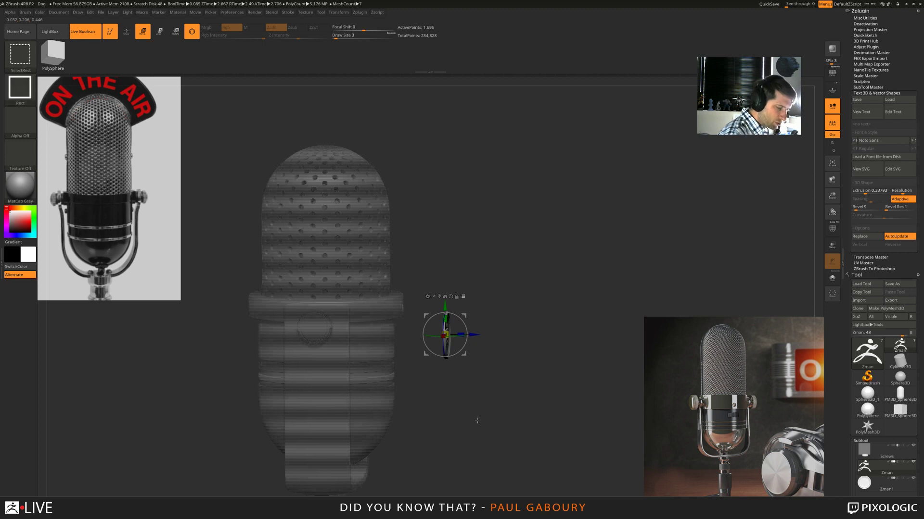
{"action": "left_click_drag", "start_coordinate": [478, 335], "coordinate": [426, 342]}
- Scale the logo and disc down together into a smaller medallion and check its fit from the front and side
{"action": "left_click_drag", "start_coordinate": [517, 392], "coordinate": [429, 386]}
{"action": "right_click_drag", "start_coordinate": [533, 372], "coordinate": [533, 428], "text": "ctrl"}
{"action": "left_click_drag", "start_coordinate": [399, 337], "coordinate": [397, 334]}
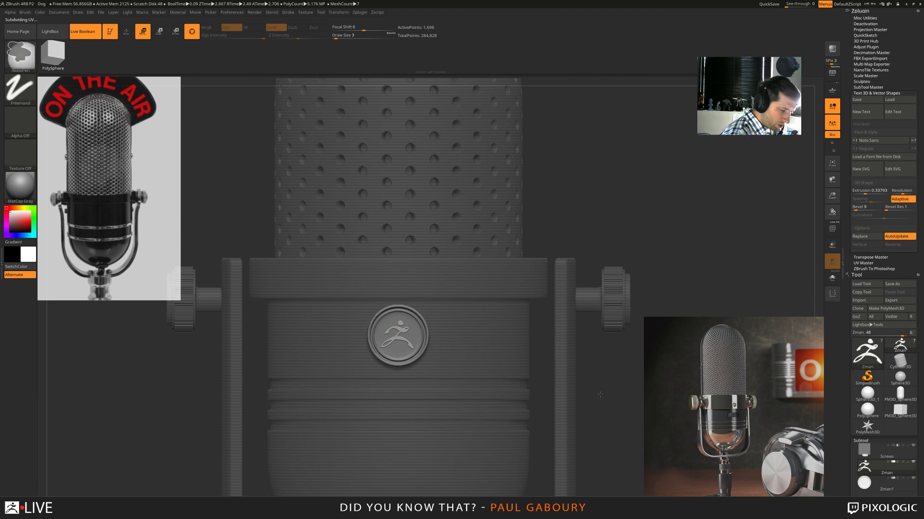
{"action": "mouse_move", "coordinate": [543, 414]}
{"action": "right_mouse_down", "text": "ctrl"}
{"action": "mouse_move", "coordinate": [543, 383]}
{"action": "mouse_move", "coordinate": [557, 386]}
{"action": "mouse_move", "coordinate": [503, 404]}
{"action": "mouse_move", "coordinate": [485, 428]}
{"action": "right_mouse_up", "text": "ctrl"}
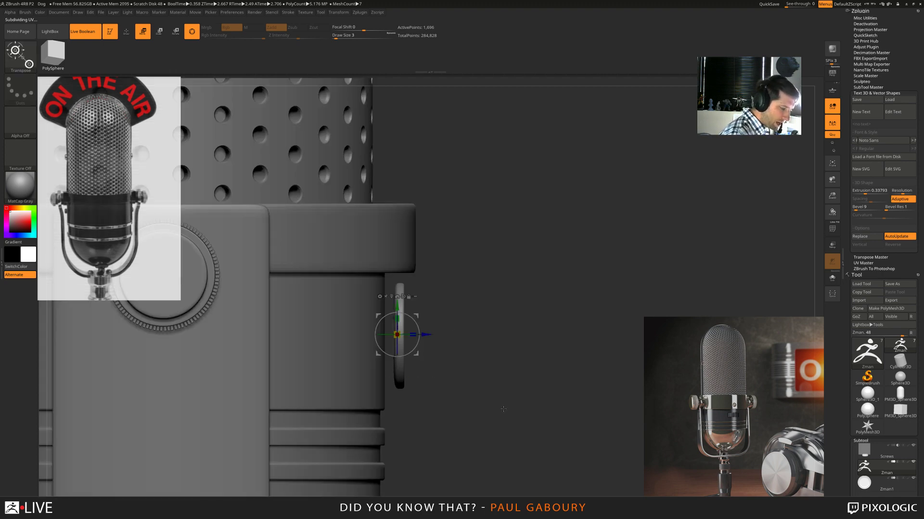
{"action": "key", "text": "q"}
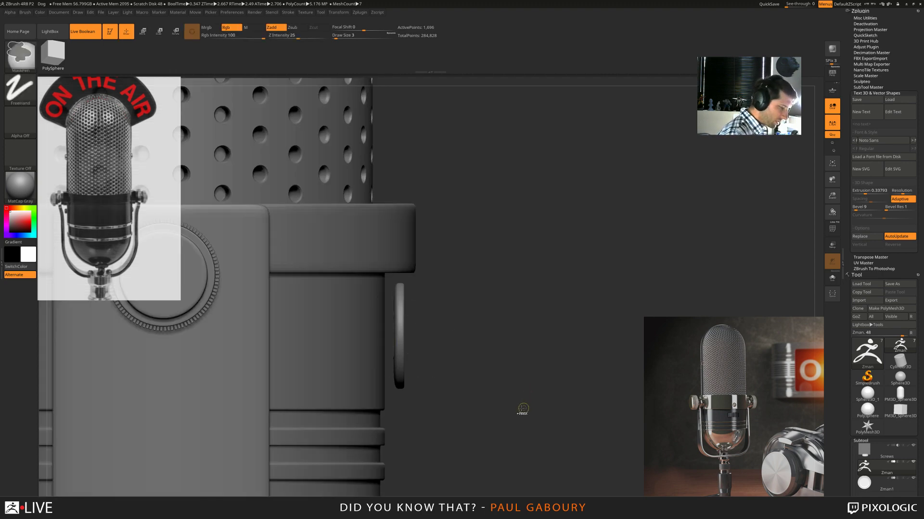
{"action": "key", "text": "f"}
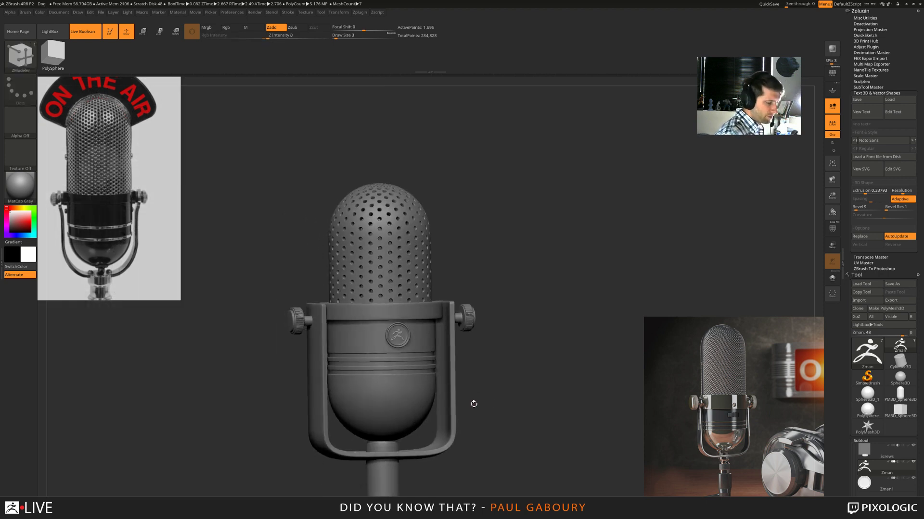
{"action": "left_click_drag", "start_coordinate": [473, 403], "coordinate": [528, 400]}
{"action": "right_click_drag", "start_coordinate": [528, 400], "coordinate": [535, 399]}
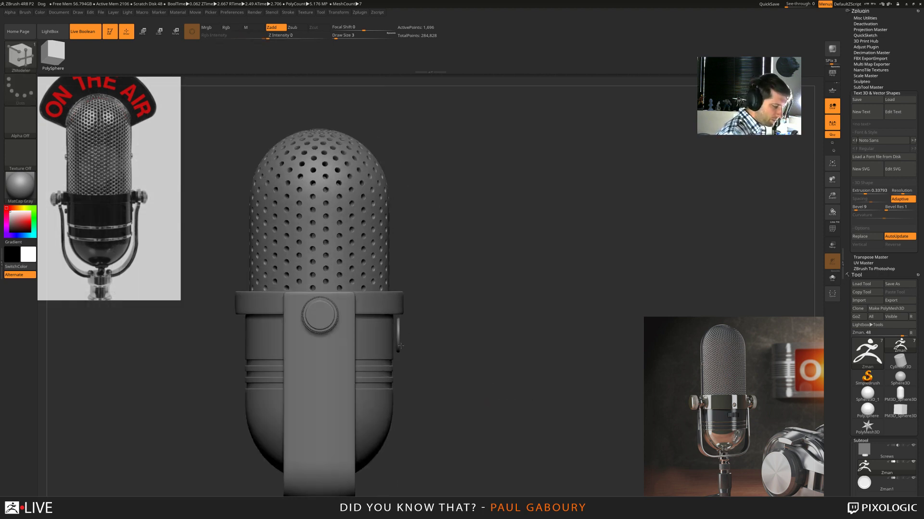
- Select the Zman1 disc and isolate it in Solo mode in a side view with its polyframe shown
{"action": "right_click_drag", "start_coordinate": [432, 384], "coordinate": [482, 397], "text": "ctrl"}
{"action": "key", "text": "shift+f"}
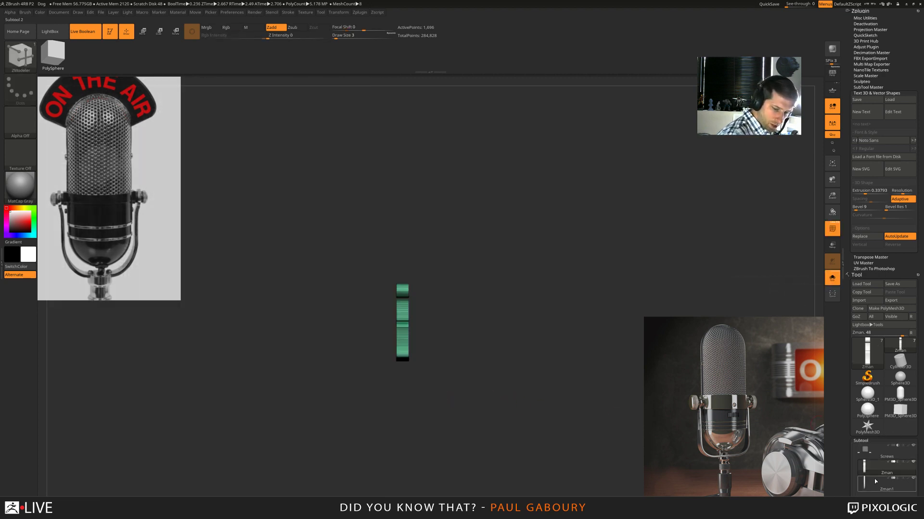
{"action": "left_click", "coordinate": [873, 478]}
{"action": "mouse_move", "coordinate": [433, 391]}
{"action": "left_mouse_down"}
{"action": "mouse_move", "coordinate": [435, 375]}
{"action": "mouse_move", "coordinate": [454, 383]}
{"action": "mouse_move", "coordinate": [448, 380]}
{"action": "left_mouse_up"}
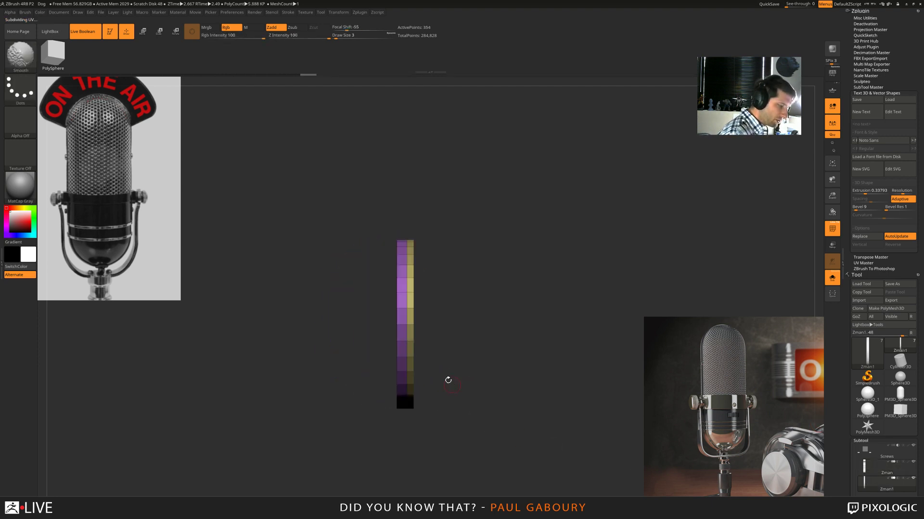
- Mask the disc's front part and move its rear portion backward to make the disc much thicker
{"action": "left_click_drag", "start_coordinate": [365, 206], "coordinate": [400, 443], "text": "ctrl"}
{"action": "key", "text": "w"}
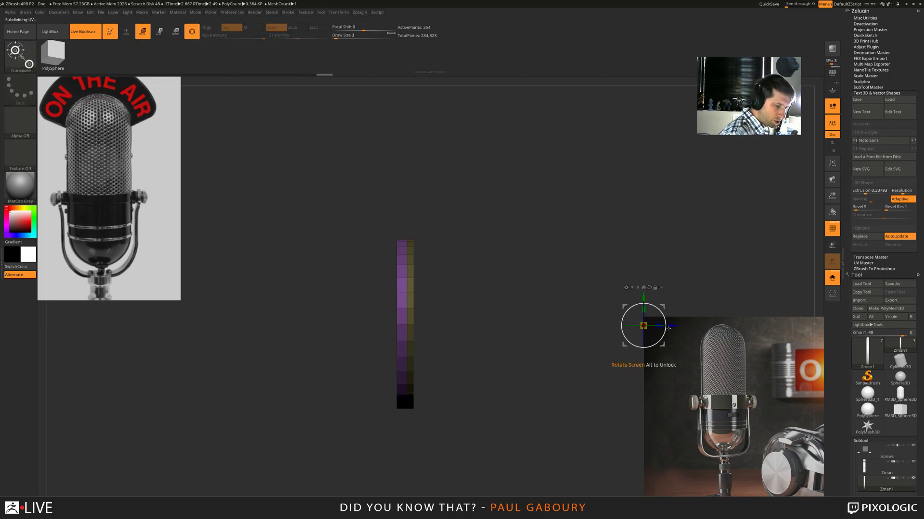
{"action": "left_click_drag", "start_coordinate": [668, 328], "coordinate": [613, 327]}
{"action": "mouse_move", "coordinate": [554, 435]}
{"action": "right_mouse_down", "text": "ctrl"}
{"action": "mouse_move", "coordinate": [553, 404]}
{"action": "mouse_move", "coordinate": [639, 493]}
{"action": "right_mouse_up", "text": "ctrl"}
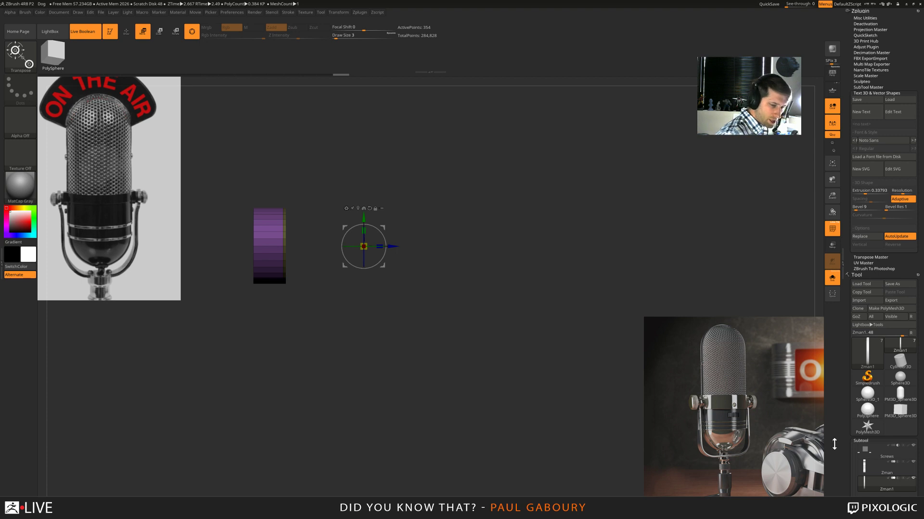
{"action": "mouse_move", "coordinate": [589, 382]}
{"action": "right_mouse_down"}
{"action": "mouse_move", "coordinate": [481, 385]}
{"action": "mouse_move", "coordinate": [604, 449]}
{"action": "right_mouse_up"}
{"action": "mouse_move", "coordinate": [405, 368]}
{"action": "right_mouse_down", "text": "alt"}
{"action": "mouse_move", "coordinate": [487, 397]}
{"action": "mouse_move", "coordinate": [538, 402]}
{"action": "right_mouse_up", "text": "alt"}
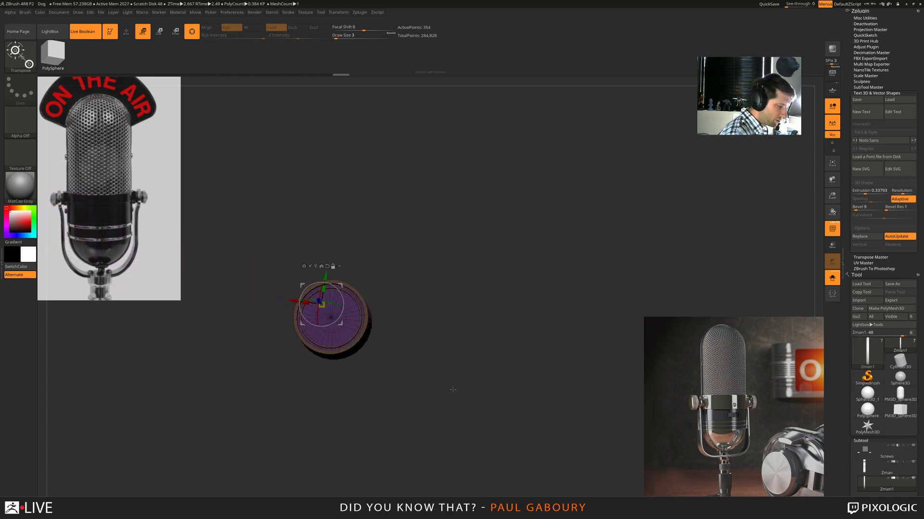
- Show the full microphone again, turn on the disc's dynamic subdivision preview and hide its polyframe
{"action": "key", "text": "q"}
{"action": "mouse_move", "coordinate": [449, 384]}
{"action": "right_mouse_down"}
{"action": "mouse_move", "coordinate": [409, 332]}
{"action": "mouse_move", "coordinate": [460, 398]}
{"action": "right_mouse_up"}
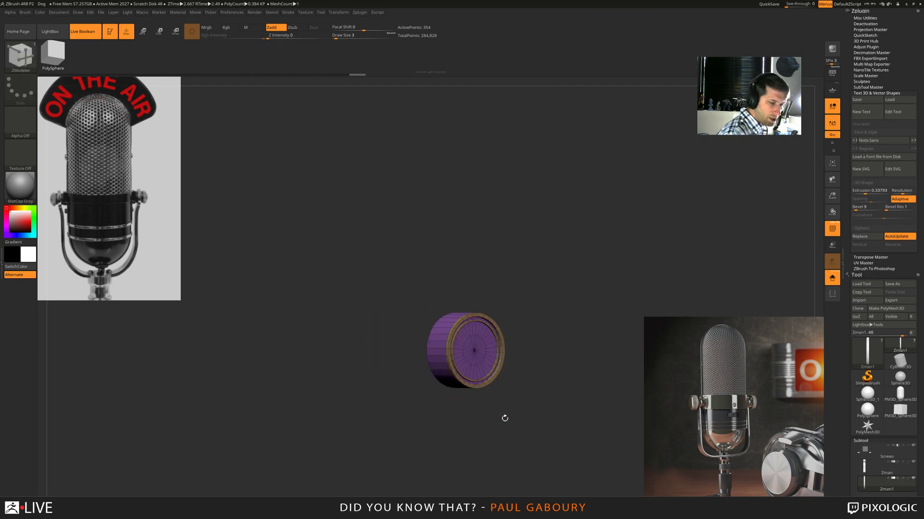
{"action": "mouse_move", "coordinate": [503, 419]}
{"action": "right_mouse_down"}
{"action": "mouse_move", "coordinate": [463, 372]}
{"action": "mouse_move", "coordinate": [525, 362]}
{"action": "right_mouse_up"}
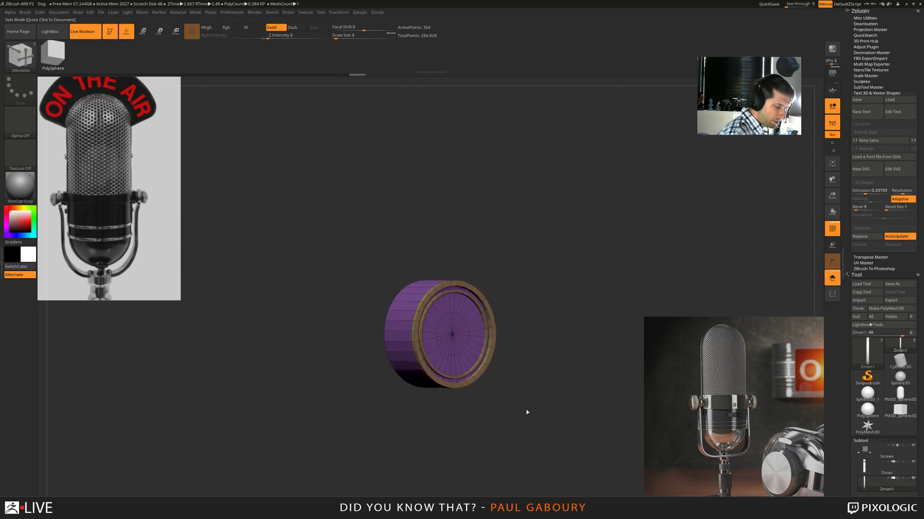
{"action": "left_click", "coordinate": [542, 372]}
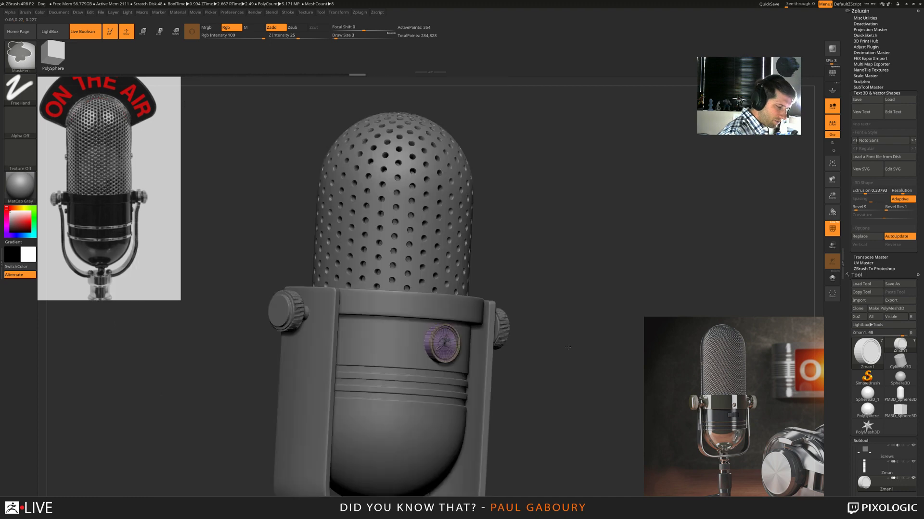
{"action": "right_click_drag", "start_coordinate": [568, 347], "coordinate": [564, 349]}
{"action": "key", "text": "d"}
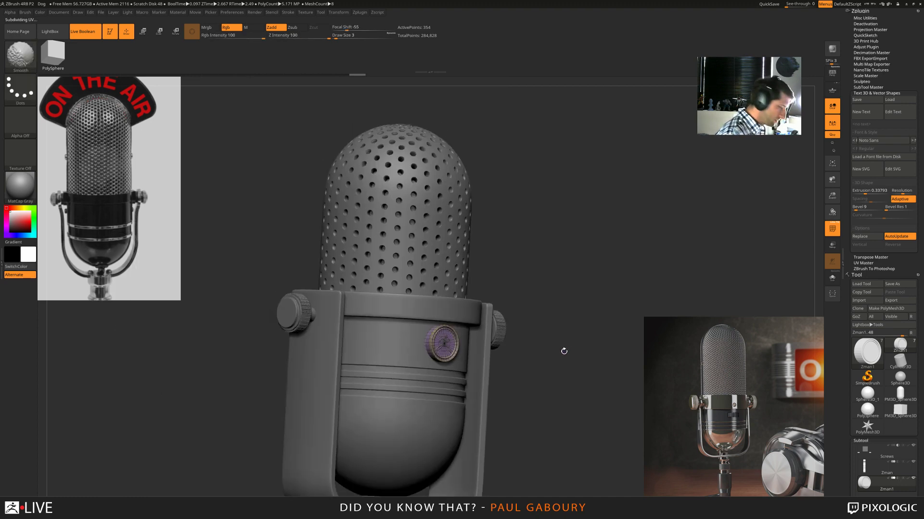
{"action": "key", "text": "shift+f"}
- Center the gizmo on the medallion and move the disc and logo together back into the front of the microphone body
{"action": "mouse_move", "coordinate": [551, 394]}
{"action": "right_mouse_down", "text": "ctrl"}
{"action": "mouse_move", "coordinate": [510, 392]}
{"action": "mouse_move", "coordinate": [498, 353]}
{"action": "mouse_move", "coordinate": [497, 386]}
{"action": "mouse_move", "coordinate": [520, 389]}
{"action": "mouse_move", "coordinate": [495, 419]}
{"action": "mouse_move", "coordinate": [475, 390]}
{"action": "right_mouse_up", "text": "ctrl"}
{"action": "key", "text": "w"}
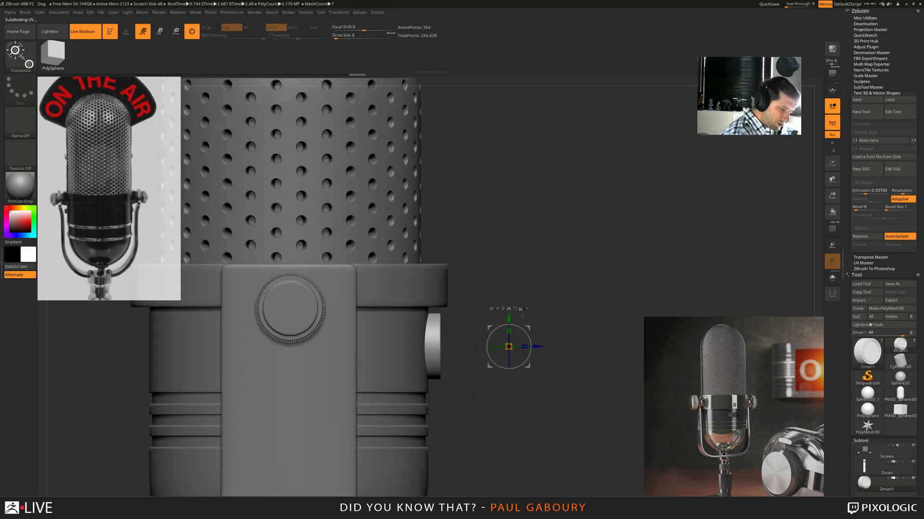
{"action": "left_click", "coordinate": [526, 308]}
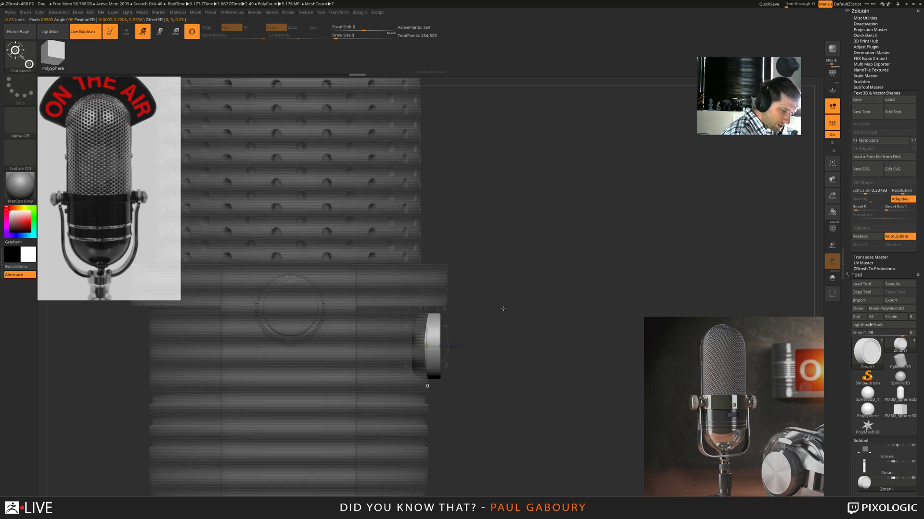
{"action": "left_click_drag", "start_coordinate": [536, 350], "coordinate": [453, 347], "text": "alt"}
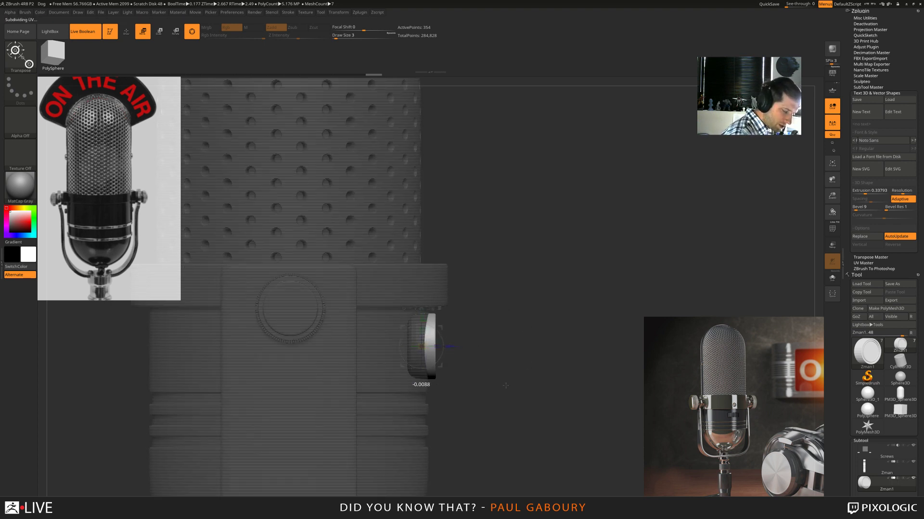
{"action": "left_click_drag", "start_coordinate": [505, 385], "coordinate": [447, 352]}
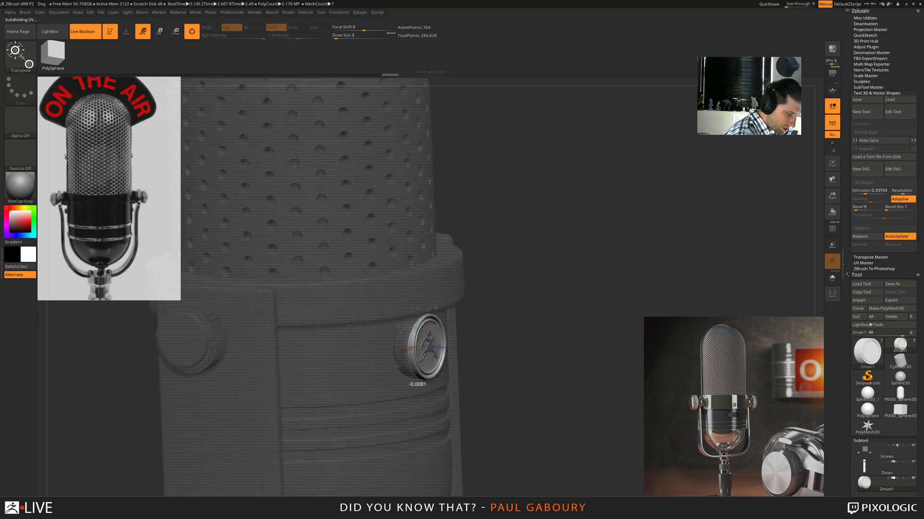
{"action": "left_click_drag", "start_coordinate": [440, 348], "coordinate": [442, 347]}
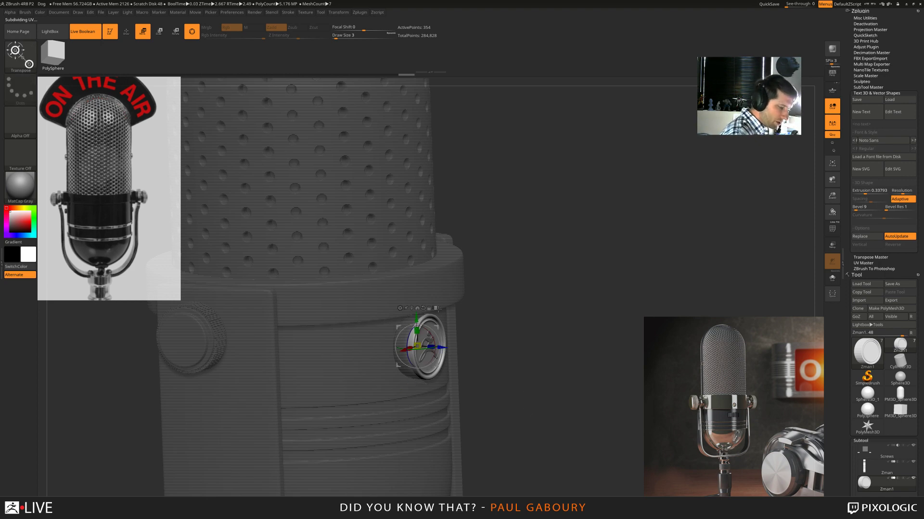
{"action": "key", "text": "ctrl"}
{"action": "key", "text": "f"}
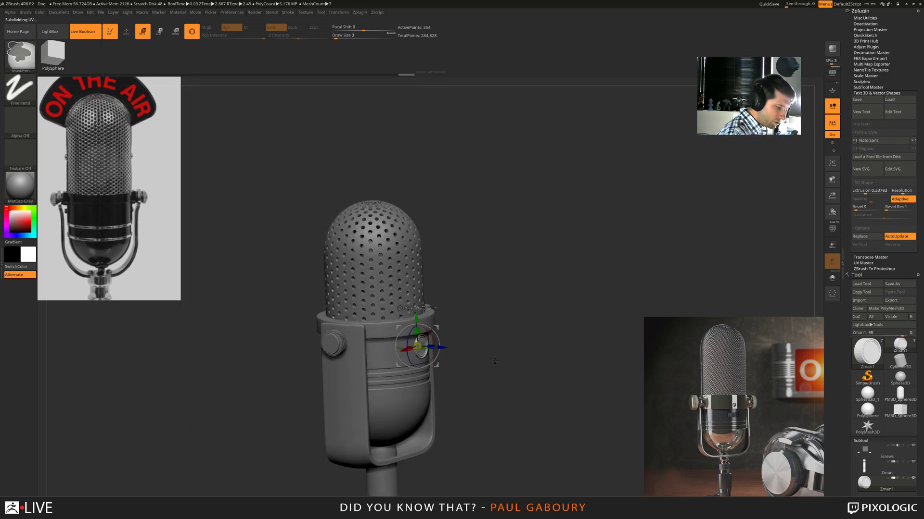
- Select the Zman logo subtool and move it below the Zman1 disc in the subtool list
{"action": "key", "text": "q"}
{"action": "mouse_move", "coordinate": [505, 419]}
{"action": "left_mouse_down"}
{"action": "mouse_move", "coordinate": [493, 380]}
{"action": "mouse_move", "coordinate": [502, 407]}
{"action": "left_mouse_up"}
{"action": "mouse_move", "coordinate": [502, 407]}
{"action": "right_mouse_down", "text": "ctrl"}
{"action": "mouse_move", "coordinate": [515, 433]}
{"action": "mouse_move", "coordinate": [528, 385]}
{"action": "mouse_move", "coordinate": [516, 376]}
{"action": "mouse_move", "coordinate": [522, 386]}
{"action": "right_mouse_up", "text": "ctrl"}
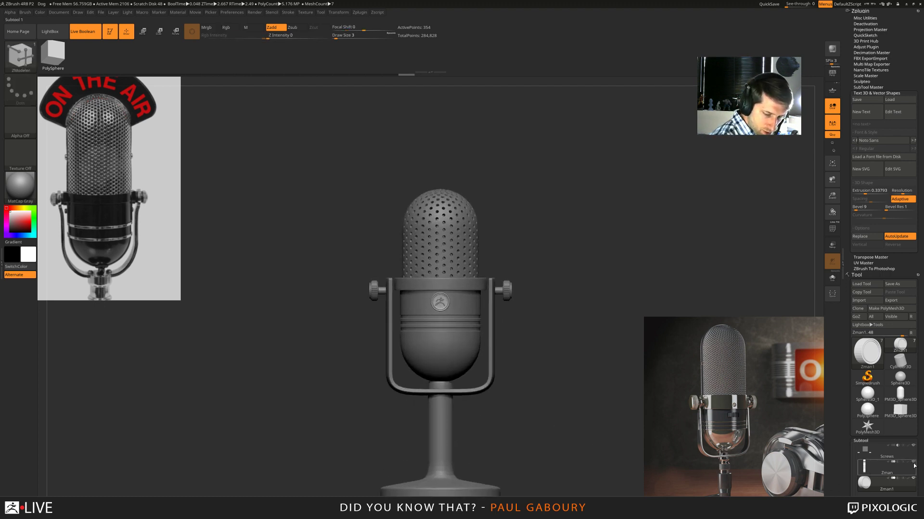
{"action": "scroll", "coordinate": [861, 384], "scroll_direction": "down", "scroll_amount": 5}
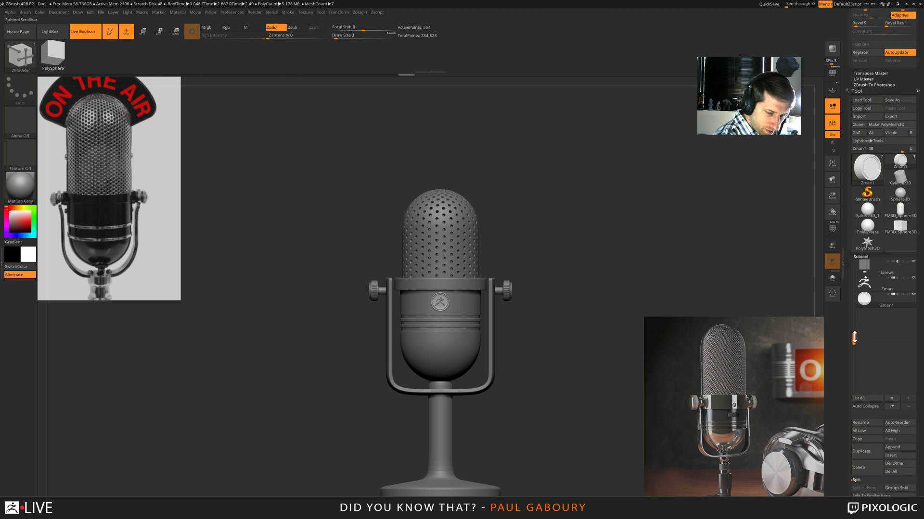
{"action": "left_click_drag", "start_coordinate": [854, 337], "coordinate": [855, 285]}
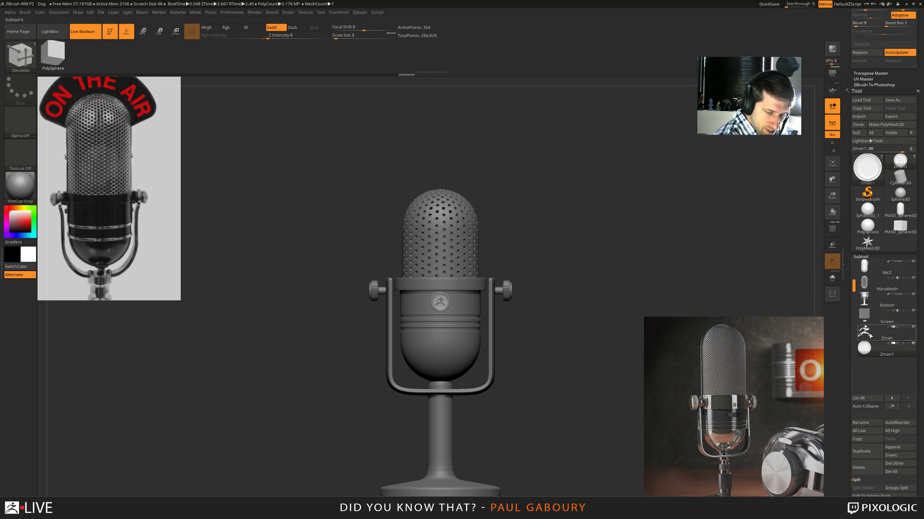
{"action": "left_click", "coordinate": [870, 335]}
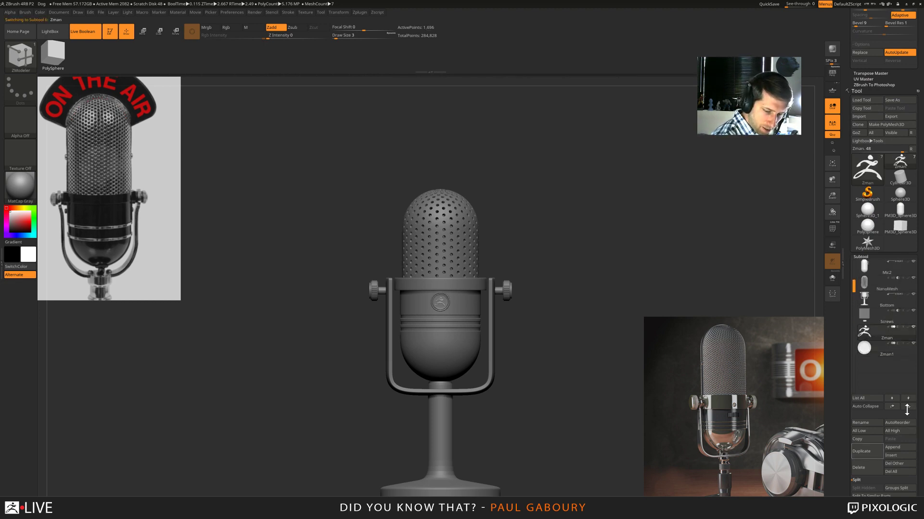
{"action": "left_click", "coordinate": [906, 410]}
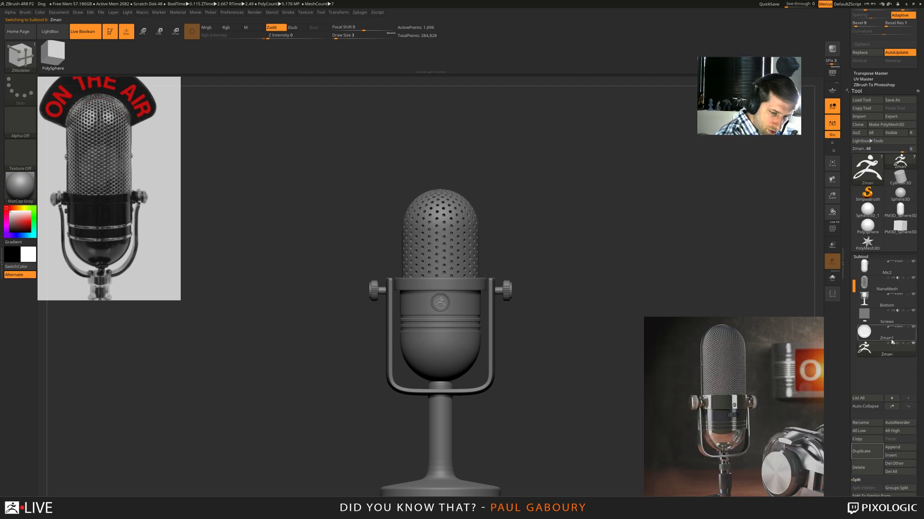
{"action": "mouse_move", "coordinate": [445, 306]}
{"action": "right_mouse_down", "text": "ctrl"}
{"action": "mouse_move", "coordinate": [489, 366]}
{"action": "mouse_move", "coordinate": [462, 368]}
{"action": "mouse_move", "coordinate": [487, 367]}
{"action": "right_mouse_up", "text": "ctrl"}
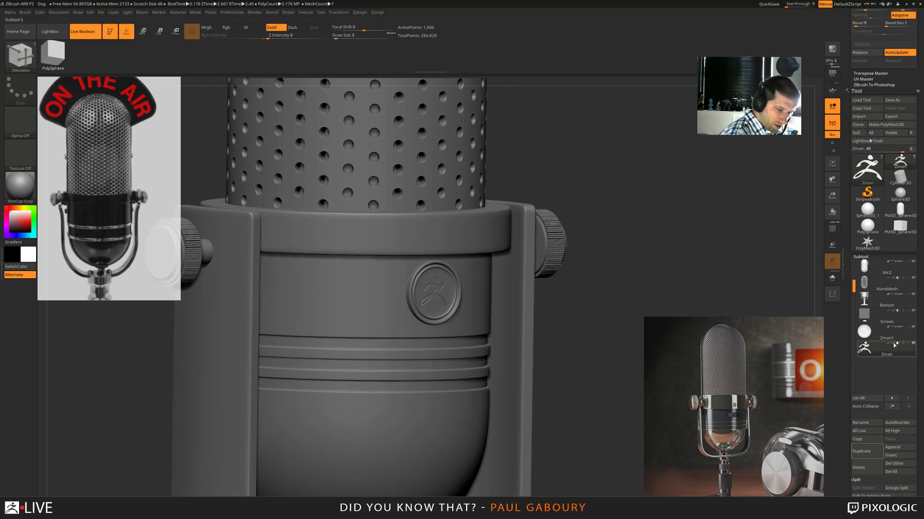
{"action": "mouse_move", "coordinate": [892, 346]}
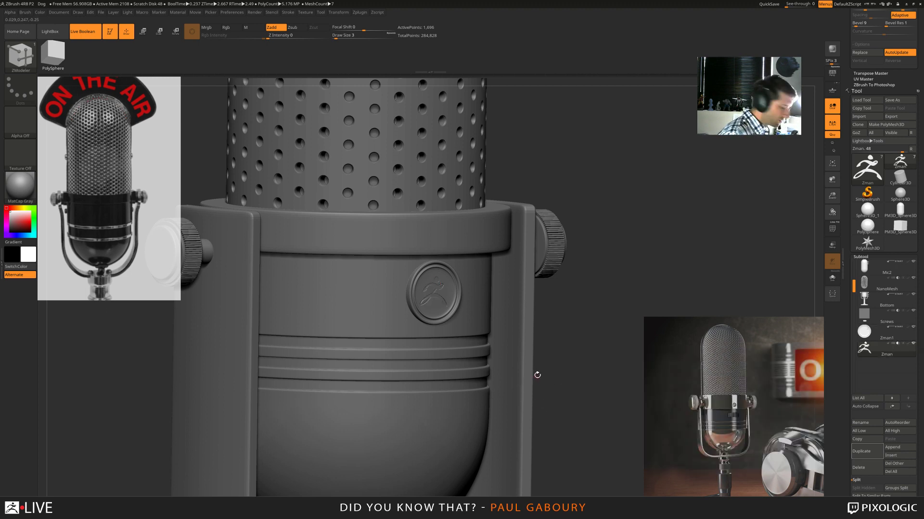
- Nudge the running-figure logo slightly along its depth axis within the medallion using the gizmo
{"action": "key", "text": "w"}
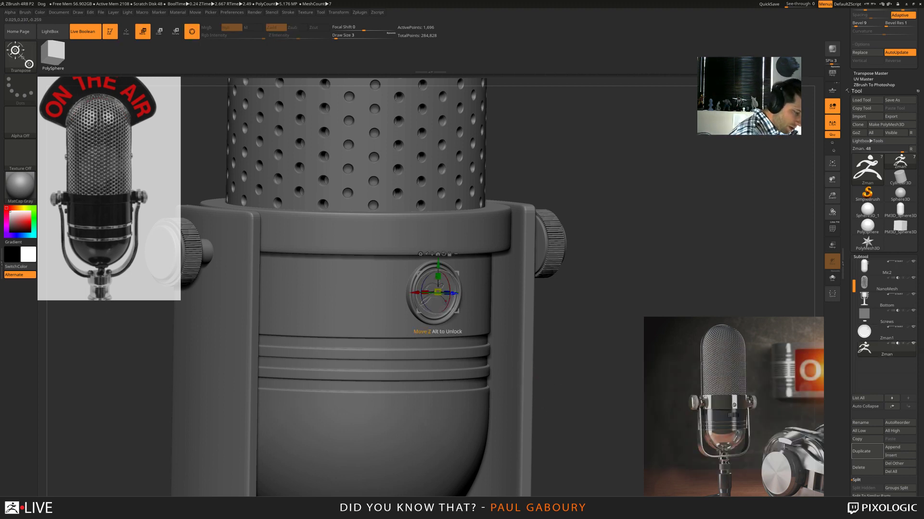
{"action": "left_click_drag", "start_coordinate": [453, 293], "coordinate": [455, 293]}
{"action": "left_click_drag", "start_coordinate": [556, 383], "coordinate": [573, 367]}
{"action": "key", "text": "ctrl"}
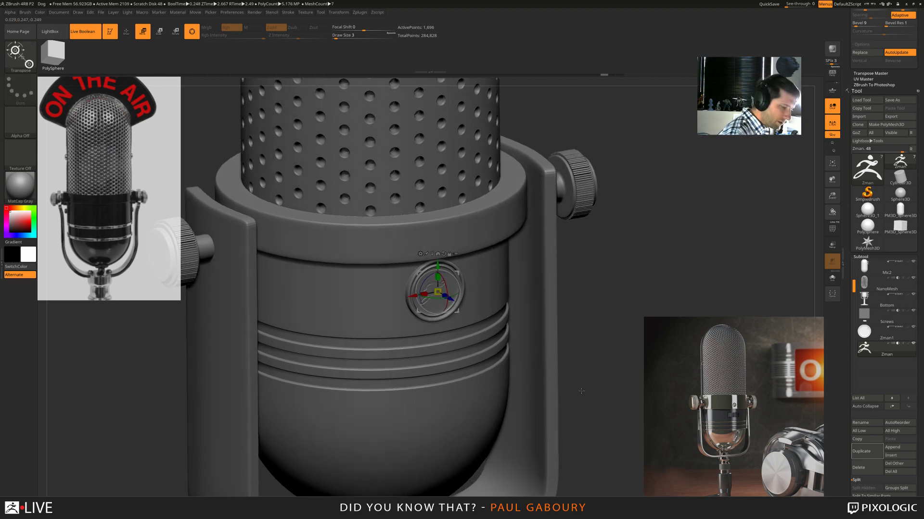
- Frame the whole microphone in a front view and quick-save the project
{"action": "key", "text": "q"}
{"action": "key", "text": "f"}
{"action": "mouse_move", "coordinate": [582, 395]}
{"action": "left_mouse_down", "text": "shift"}
{"action": "mouse_move", "coordinate": [529, 368]}
{"action": "mouse_move", "coordinate": [540, 362]}
{"action": "left_mouse_up", "text": "shift"}
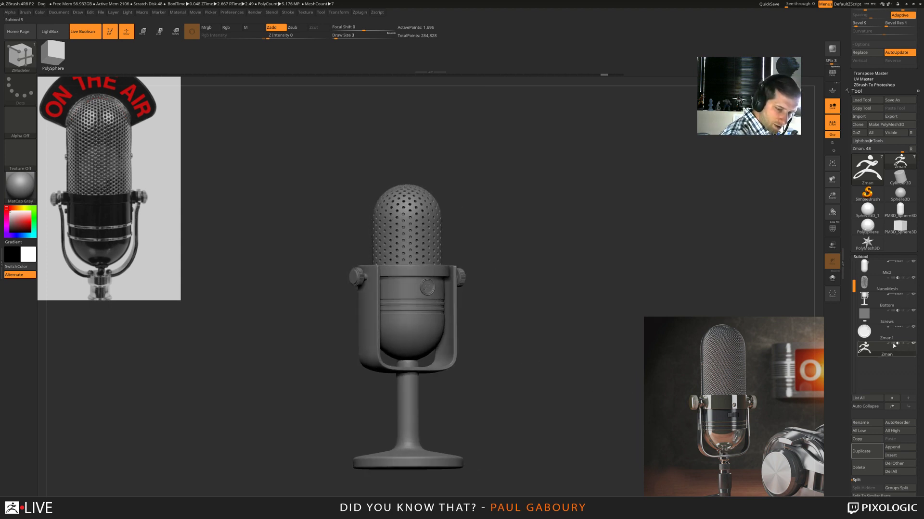
{"action": "left_click_drag", "start_coordinate": [552, 396], "coordinate": [507, 392]}
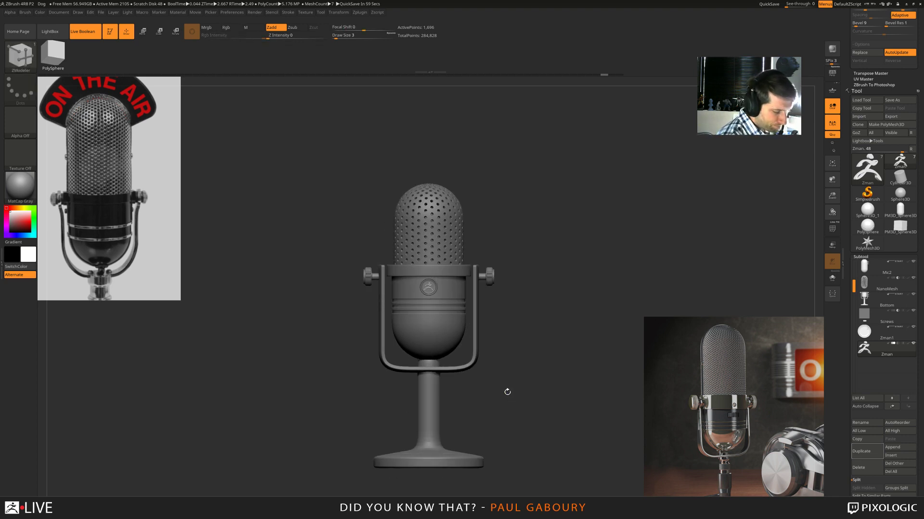
{"action": "mouse_move", "coordinate": [518, 386]}
{"action": "left_mouse_down"}
{"action": "mouse_move", "coordinate": [567, 346]}
{"action": "mouse_move", "coordinate": [556, 343]}
{"action": "mouse_move", "coordinate": [570, 332]}
{"action": "mouse_move", "coordinate": [560, 351]}
{"action": "mouse_move", "coordinate": [554, 338]}
{"action": "left_mouse_up"}
{"action": "right_click", "coordinate": [521, 389]}
{"action": "left_click", "coordinate": [771, 6]}
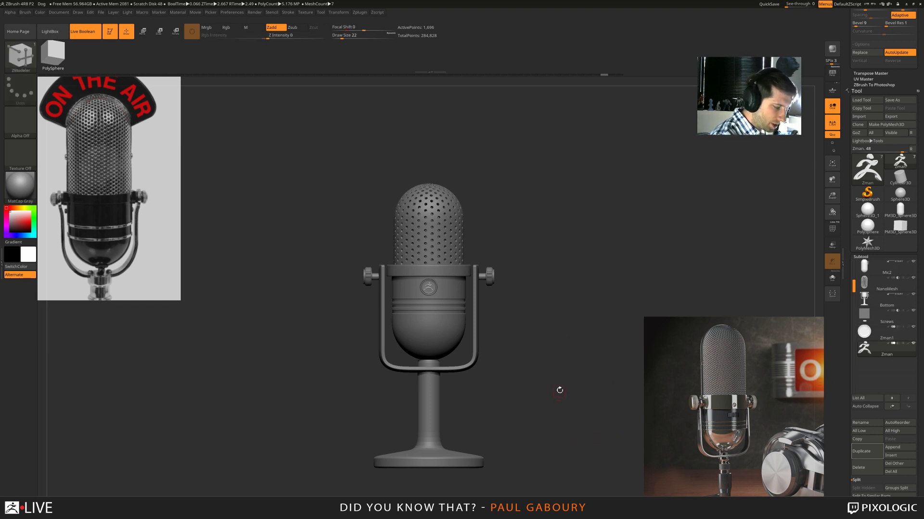
- Select the Screws subtool and target only the small detail on the front of the collar with the gizmo
{"action": "left_click_drag", "start_coordinate": [558, 389], "coordinate": [585, 379]}
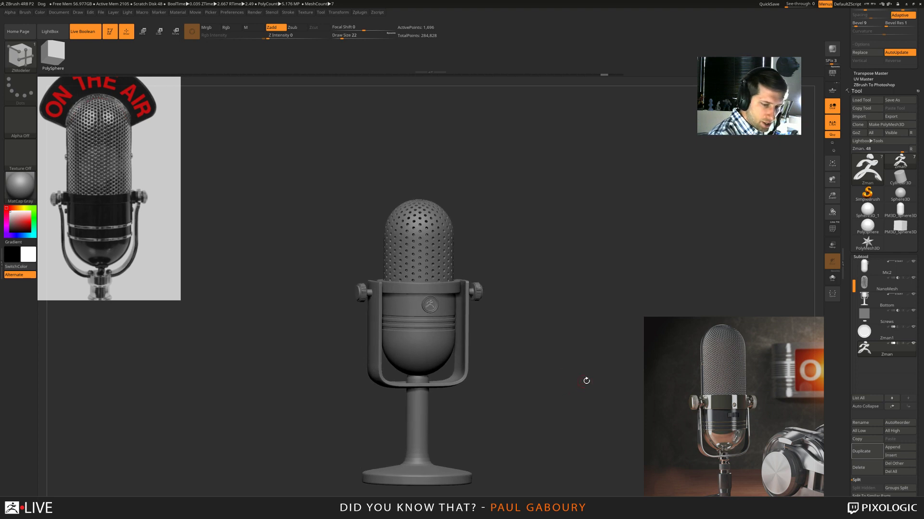
{"action": "left_click", "coordinate": [900, 302]}
{"action": "left_click", "coordinate": [876, 320]}
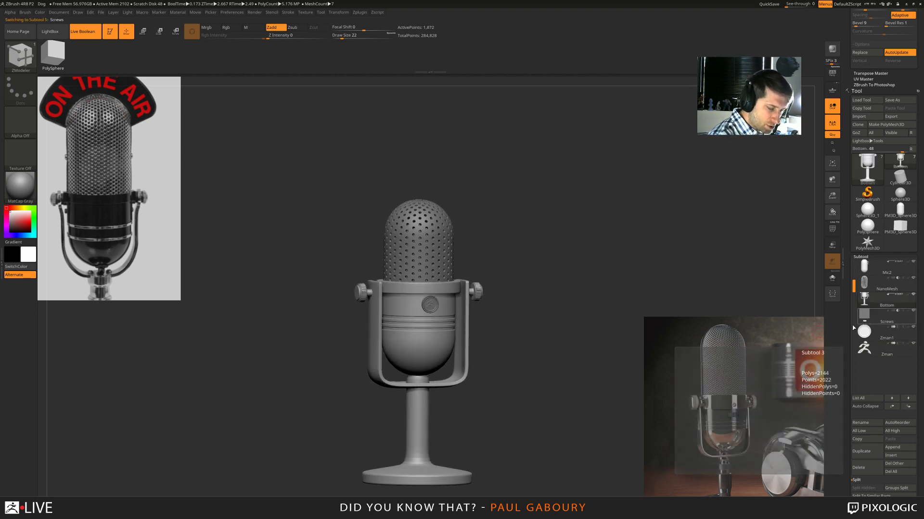
{"action": "left_click_drag", "start_coordinate": [549, 388], "coordinate": [558, 403]}
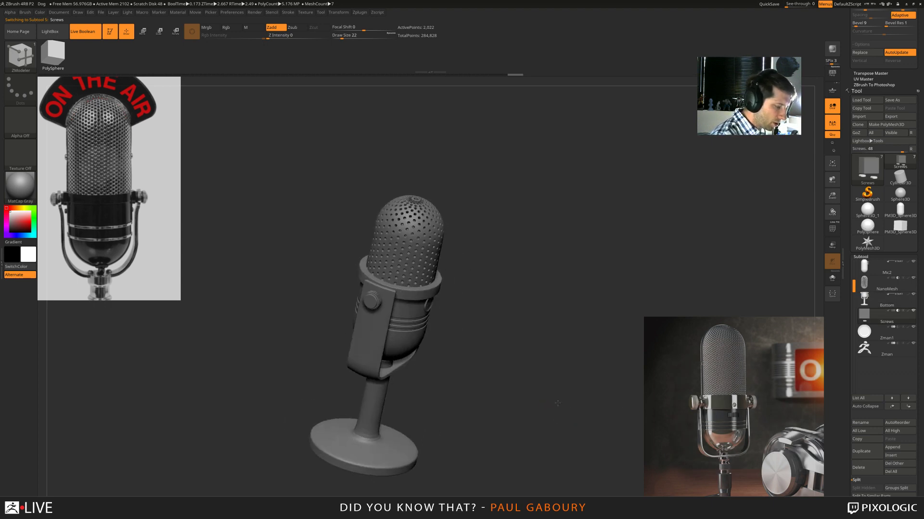
{"action": "right_click_drag", "start_coordinate": [558, 403], "coordinate": [553, 394]}
{"action": "key", "text": "w"}
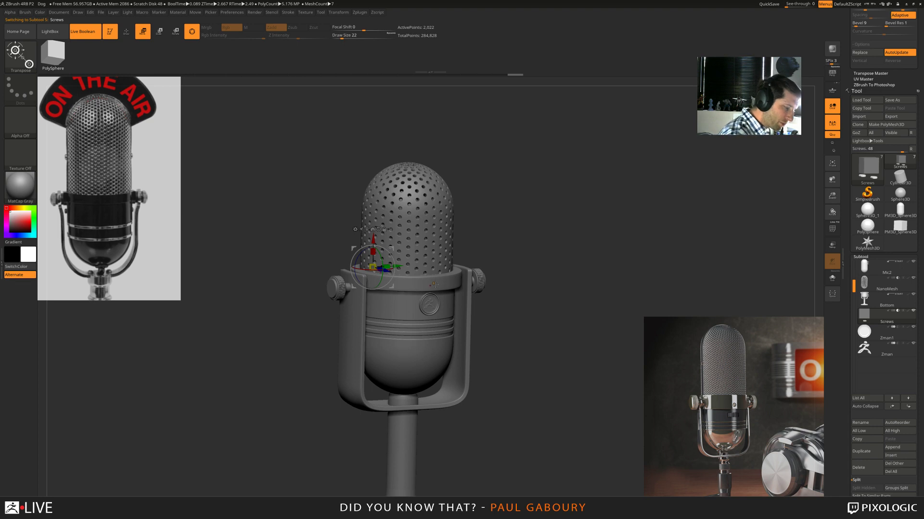
{"action": "left_click", "coordinate": [435, 285], "text": "ctrl"}
- Center the small collar detail directly above the medallion and scale it up uniformly
{"action": "left_click_drag", "start_coordinate": [447, 288], "coordinate": [461, 299]}
{"action": "left_click_drag", "start_coordinate": [448, 257], "coordinate": [447, 251]}
{"action": "mouse_move", "coordinate": [519, 315]}
{"action": "right_mouse_down", "text": "shift"}
{"action": "mouse_move", "coordinate": [505, 321]}
{"action": "mouse_move", "coordinate": [516, 319]}
{"action": "right_mouse_up", "text": "shift"}
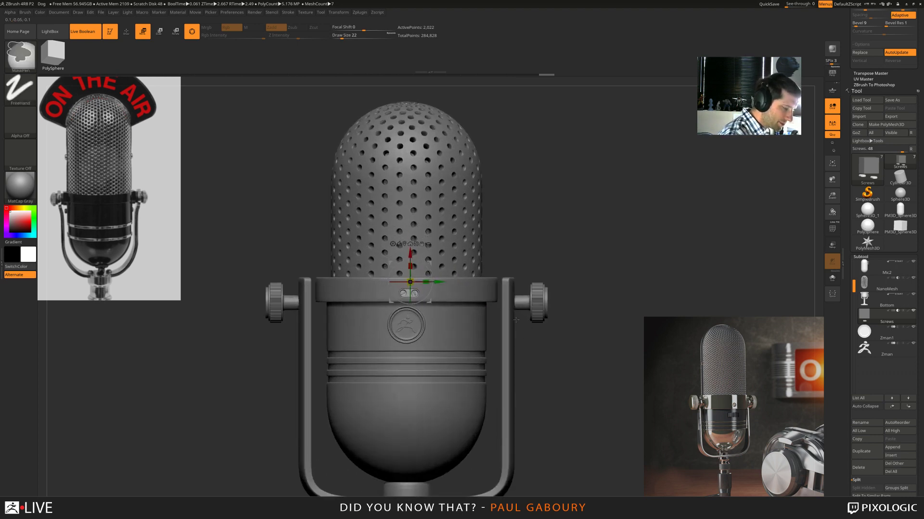
{"action": "left_click_drag", "start_coordinate": [438, 282], "coordinate": [437, 279]}
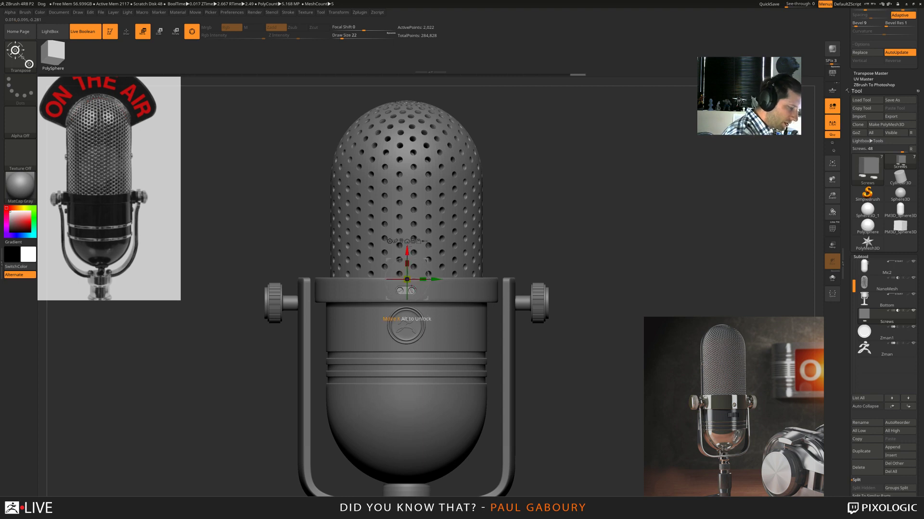
{"action": "left_click", "coordinate": [407, 291]}
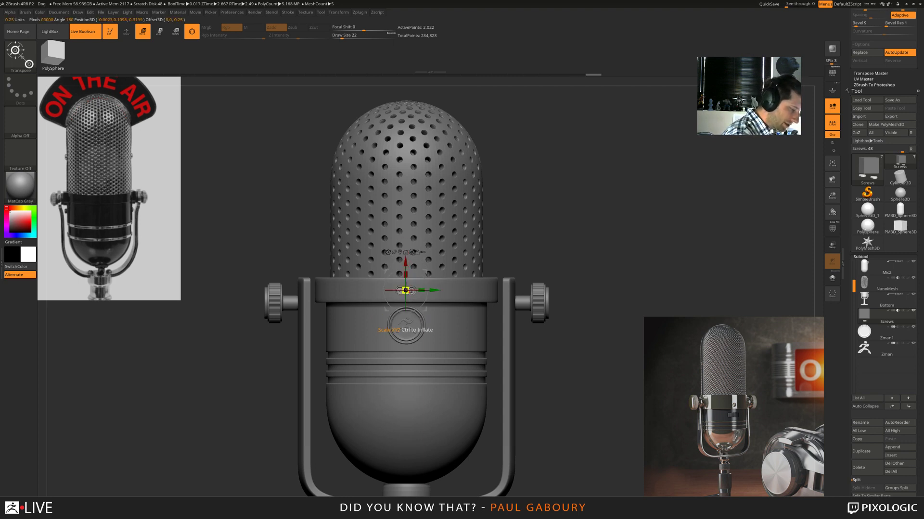
{"action": "left_click_drag", "start_coordinate": [407, 291], "coordinate": [469, 350]}
{"action": "right_click_drag", "start_coordinate": [569, 359], "coordinate": [543, 342], "text": "ctrl"}
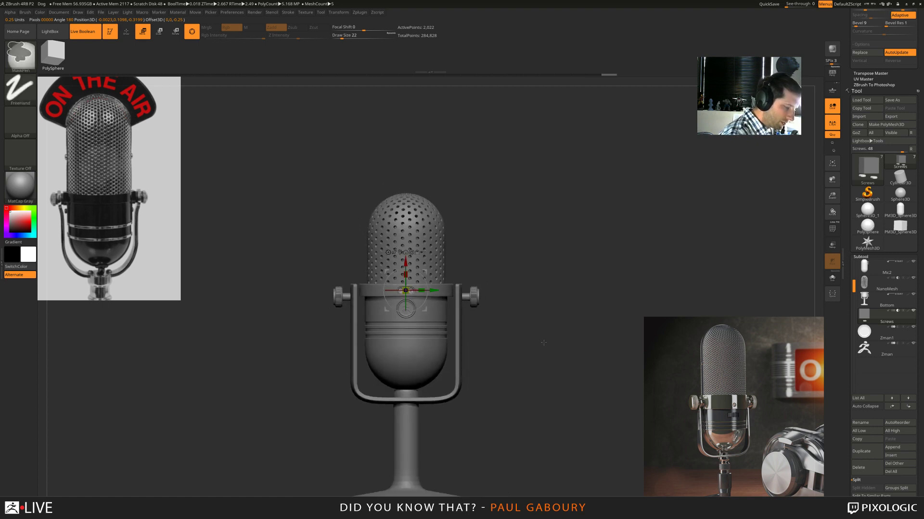
- Examine the proportions of the full microphone and its collar detail from several angles and distances
{"action": "key", "text": "q"}
{"action": "left_click_drag", "start_coordinate": [527, 373], "coordinate": [504, 362]}
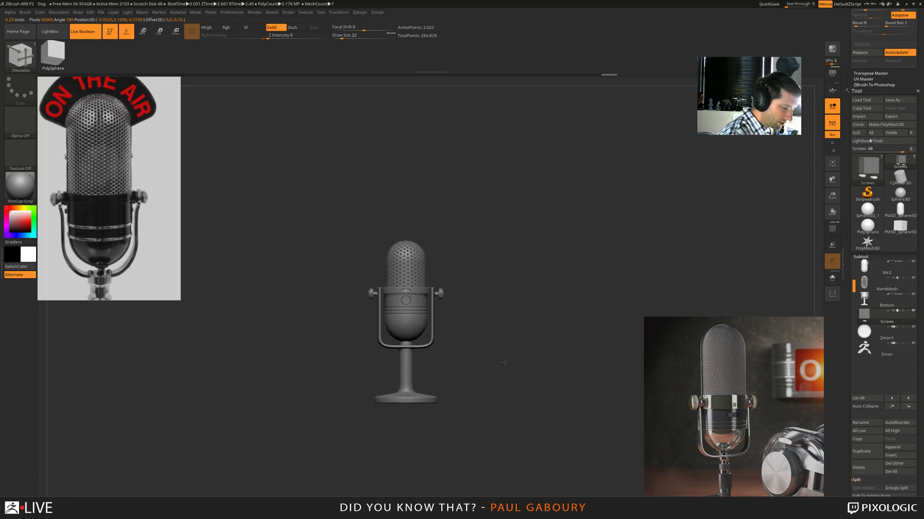
{"action": "right_click_drag", "start_coordinate": [504, 362], "coordinate": [519, 385], "text": "ctrl"}
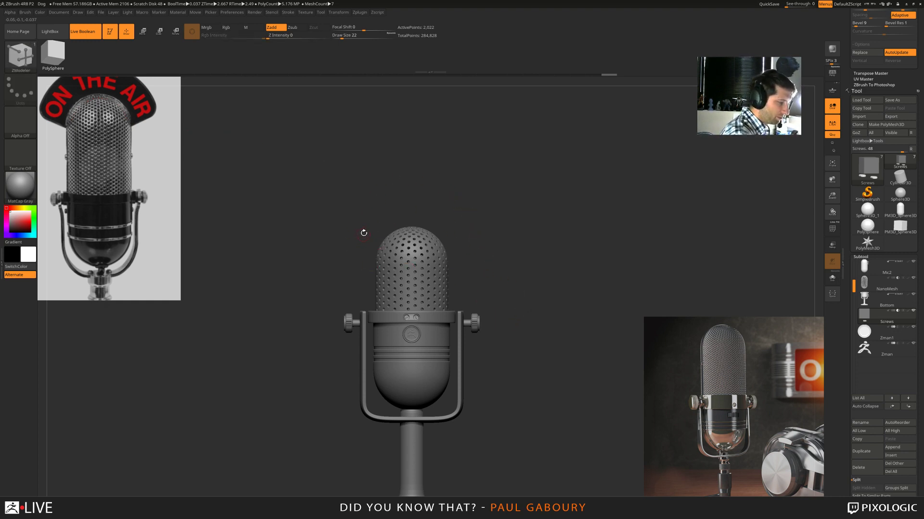
{"action": "mouse_move", "coordinate": [532, 337]}
{"action": "right_mouse_down", "text": "ctrl"}
{"action": "mouse_move", "coordinate": [509, 339]}
{"action": "mouse_move", "coordinate": [519, 350]}
{"action": "mouse_move", "coordinate": [506, 350]}
{"action": "mouse_move", "coordinate": [512, 340]}
{"action": "right_mouse_up", "text": "ctrl"}
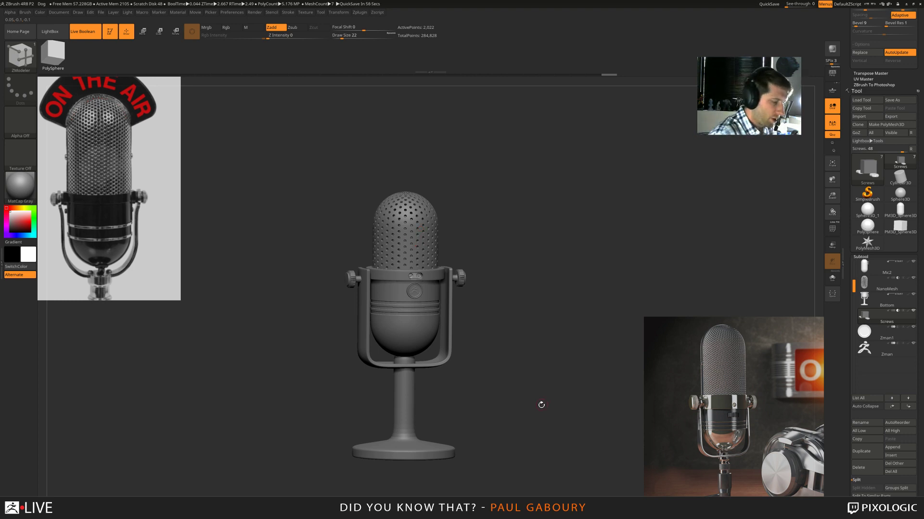
{"action": "left_click_drag", "start_coordinate": [540, 404], "coordinate": [535, 396]}
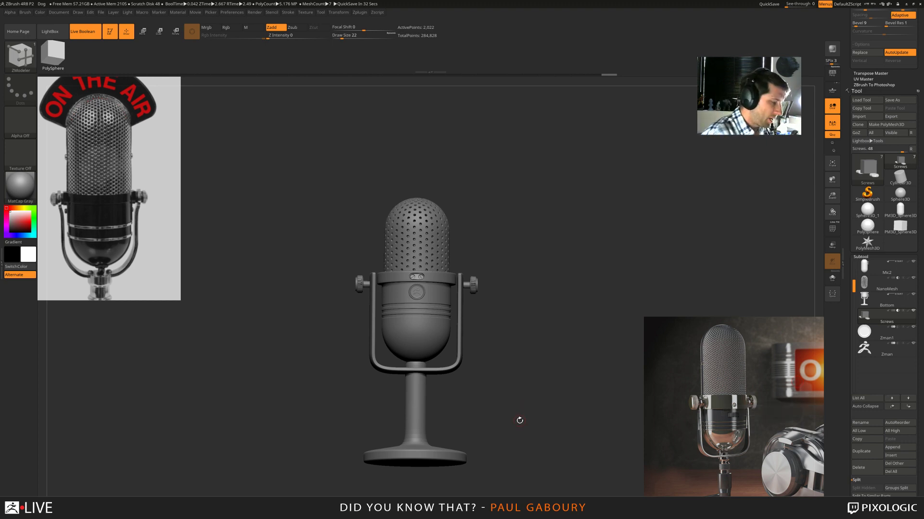
{"action": "left_click_drag", "start_coordinate": [519, 421], "coordinate": [522, 417]}
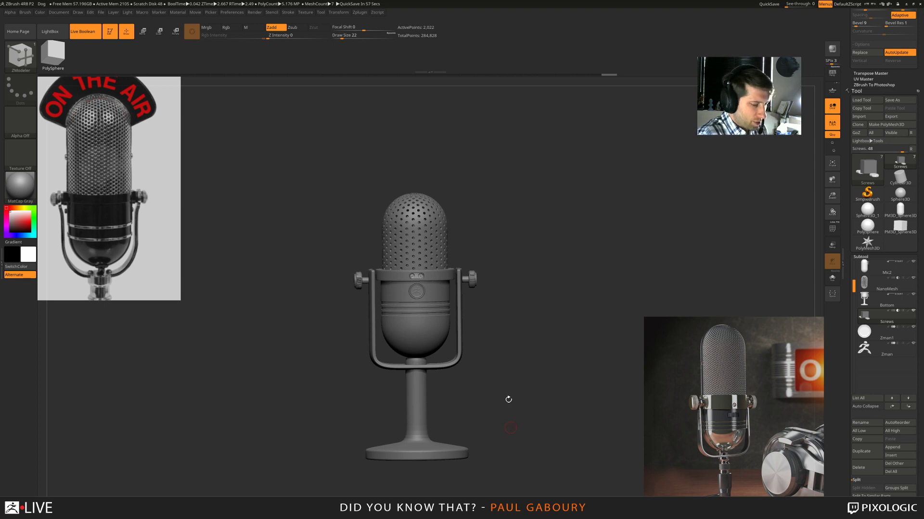
{"action": "key", "text": "ctrl"}
{"action": "right_click_drag", "start_coordinate": [497, 408], "coordinate": [486, 388], "text": "ctrl"}
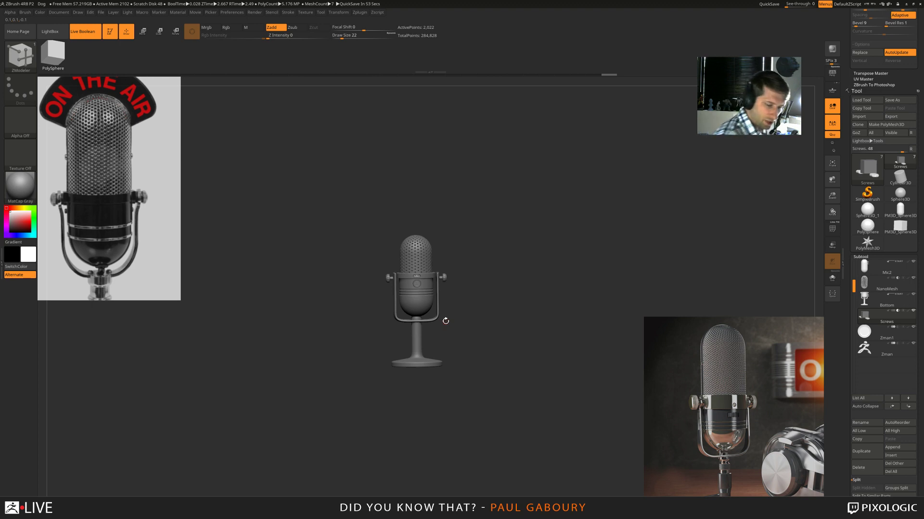
{"action": "right_click_drag", "start_coordinate": [478, 355], "coordinate": [493, 383], "text": "ctrl"}
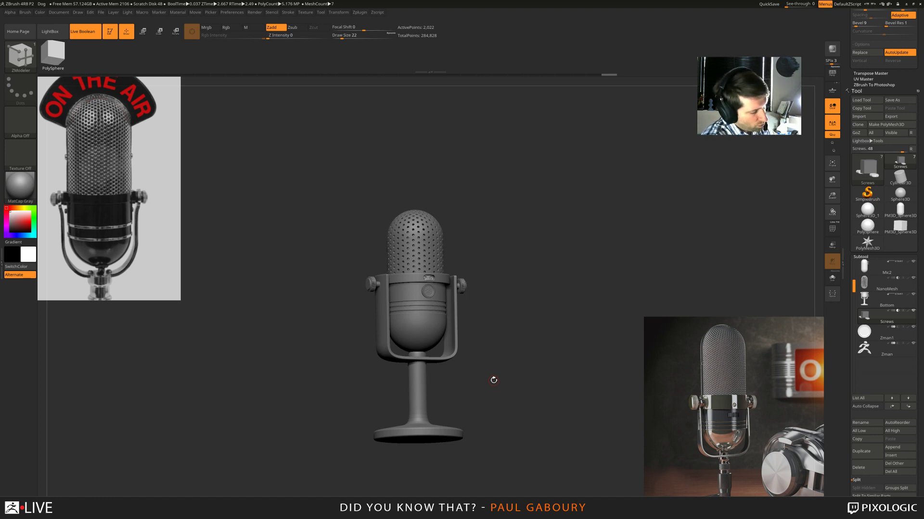